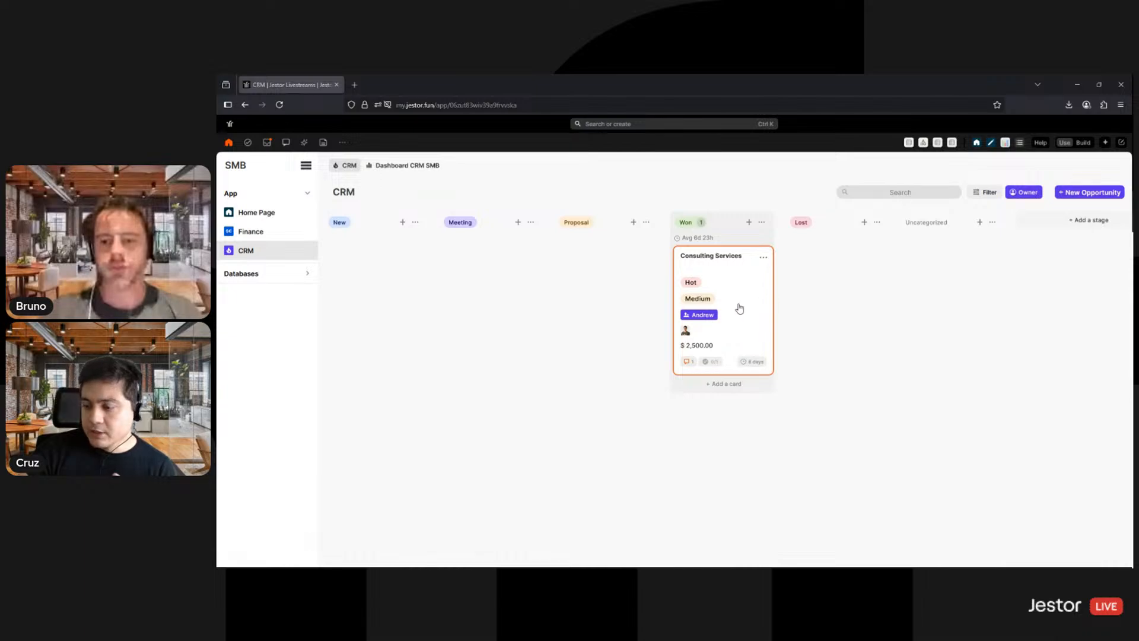
- Create a new blank table and title it Job Openings SMB
click(1121, 143)
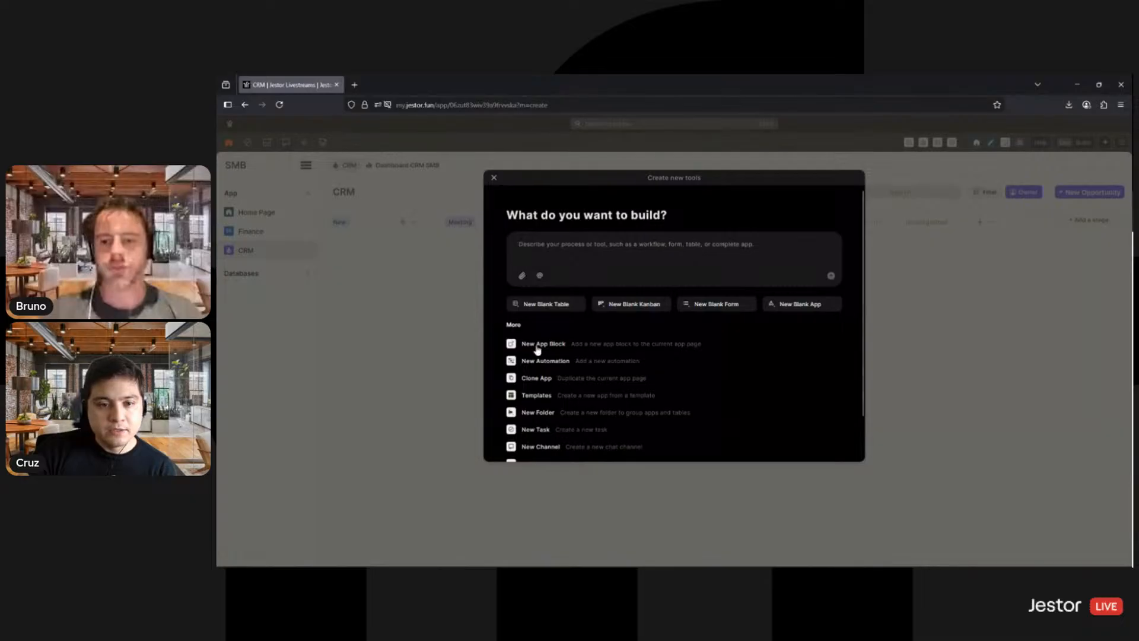
click(555, 309)
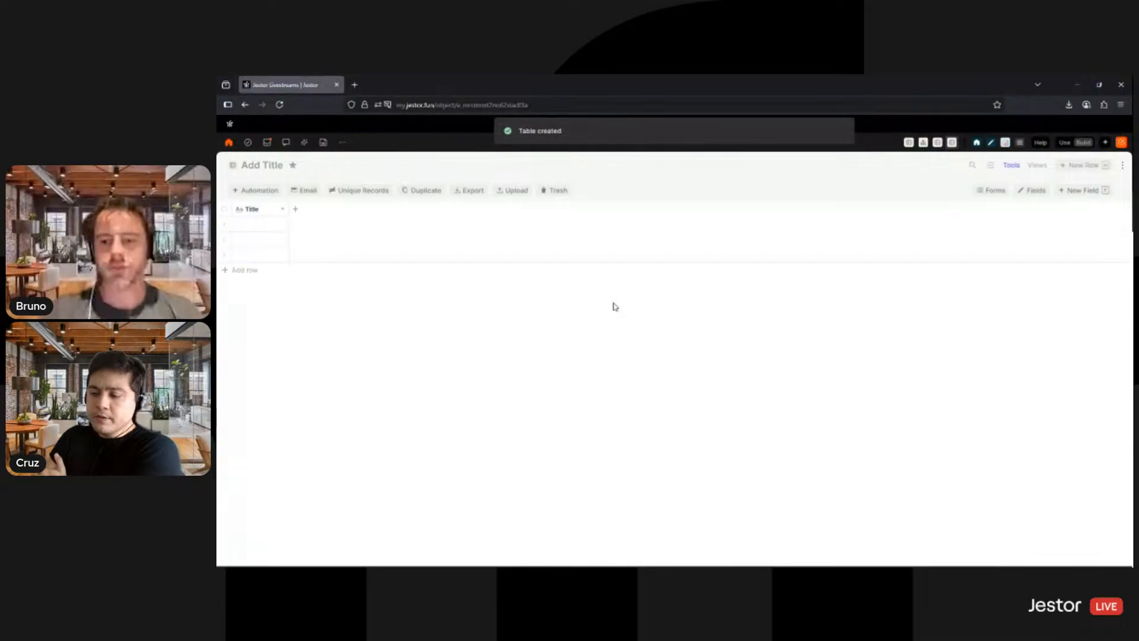
click(264, 166)
text(Job Openin)
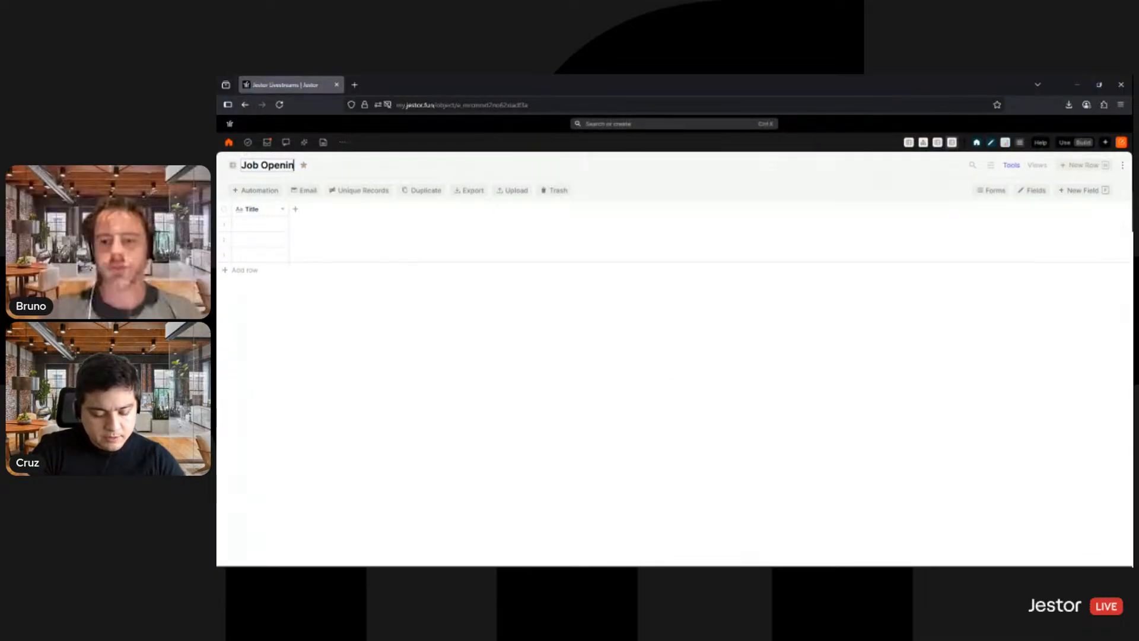
text(gs SMB)
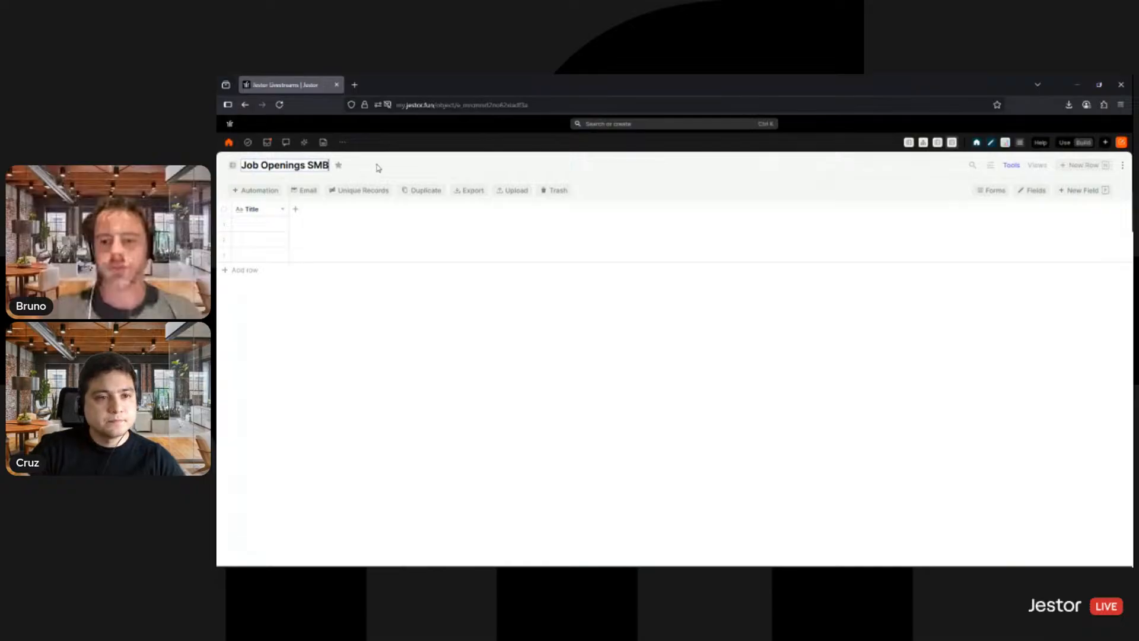
key(Return)
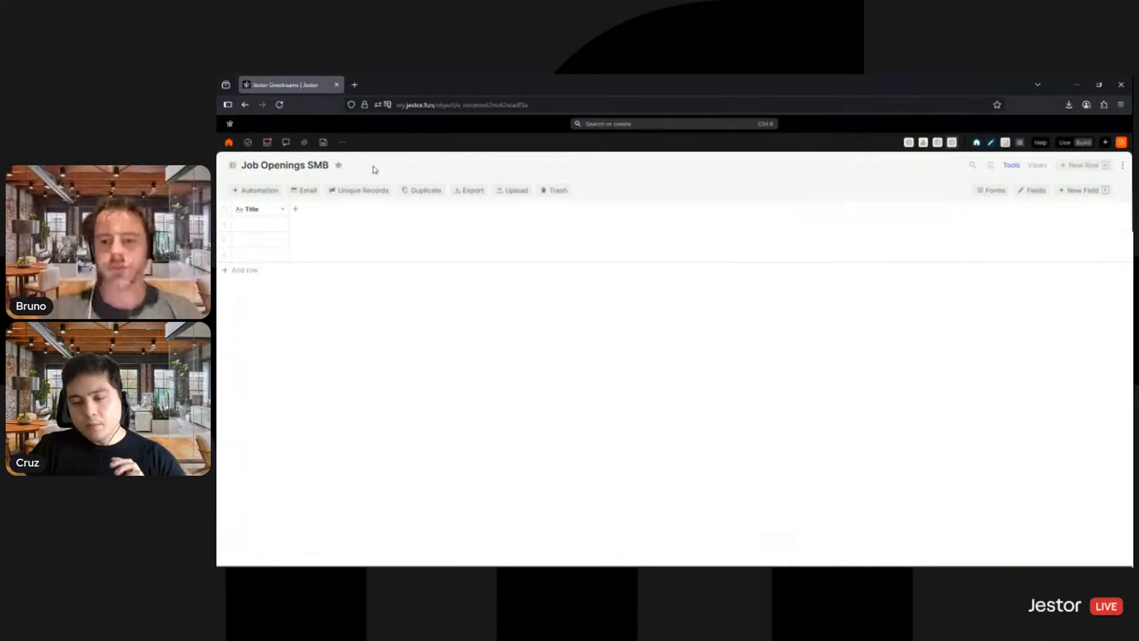
- Fill the three Title cells from last to first with Financial Intern, Data Engineer and Salespeople I
click(257, 252)
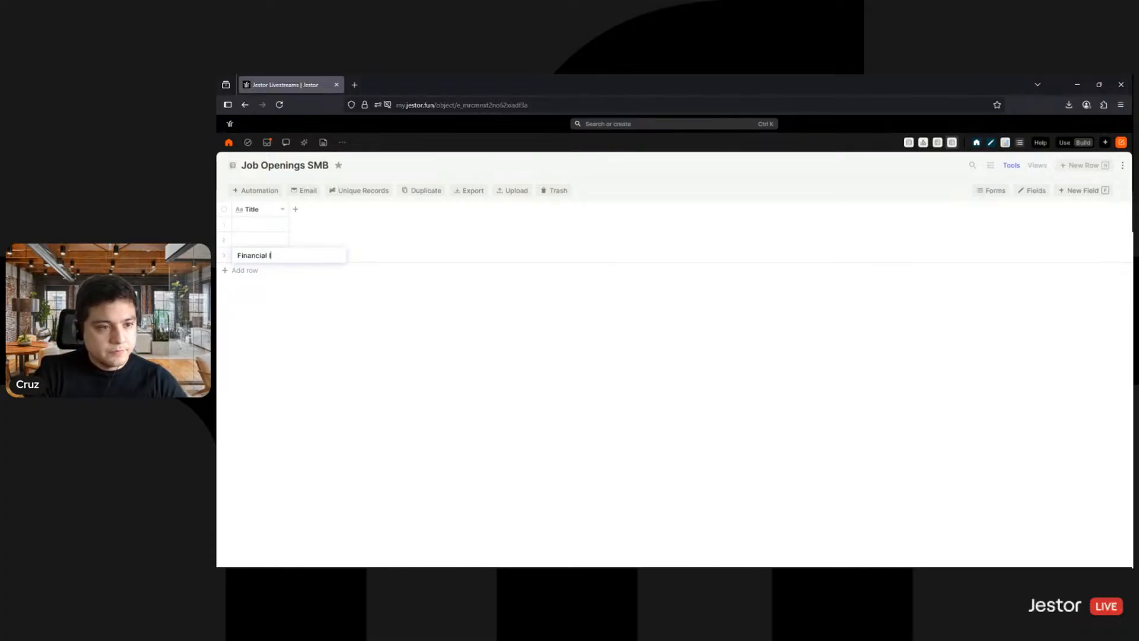
click(254, 239)
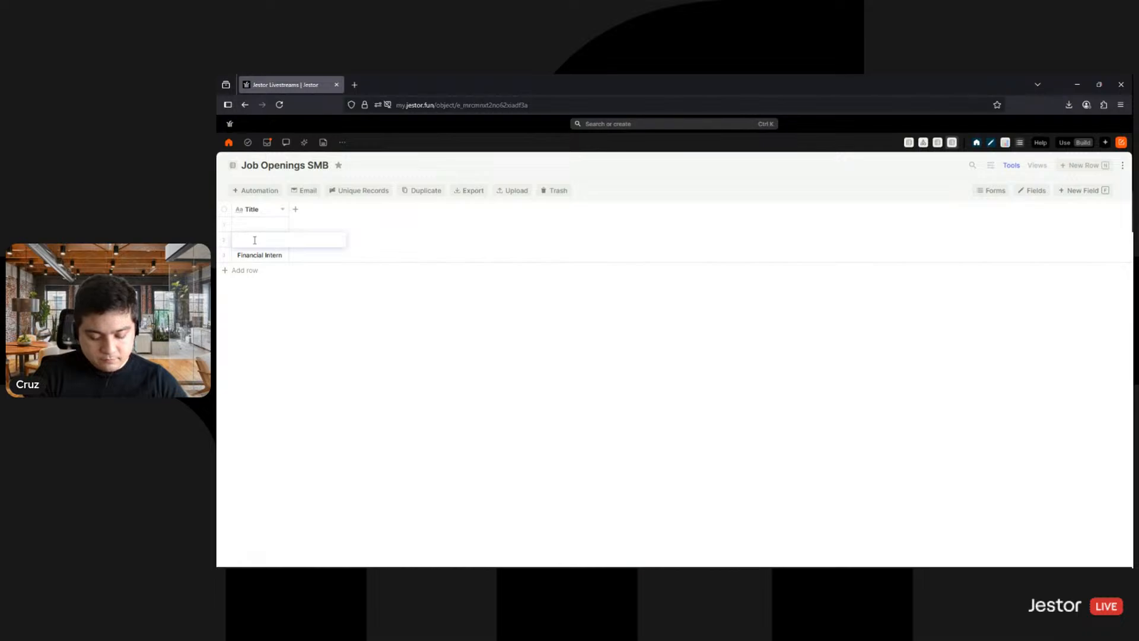
text(Data Engineer)
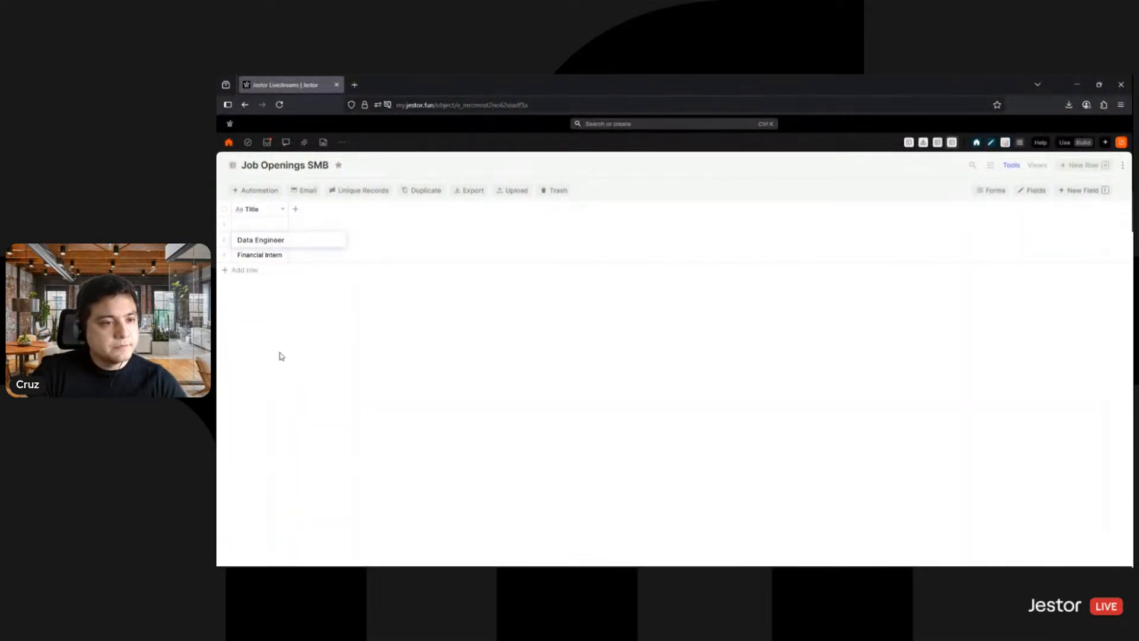
click(249, 220)
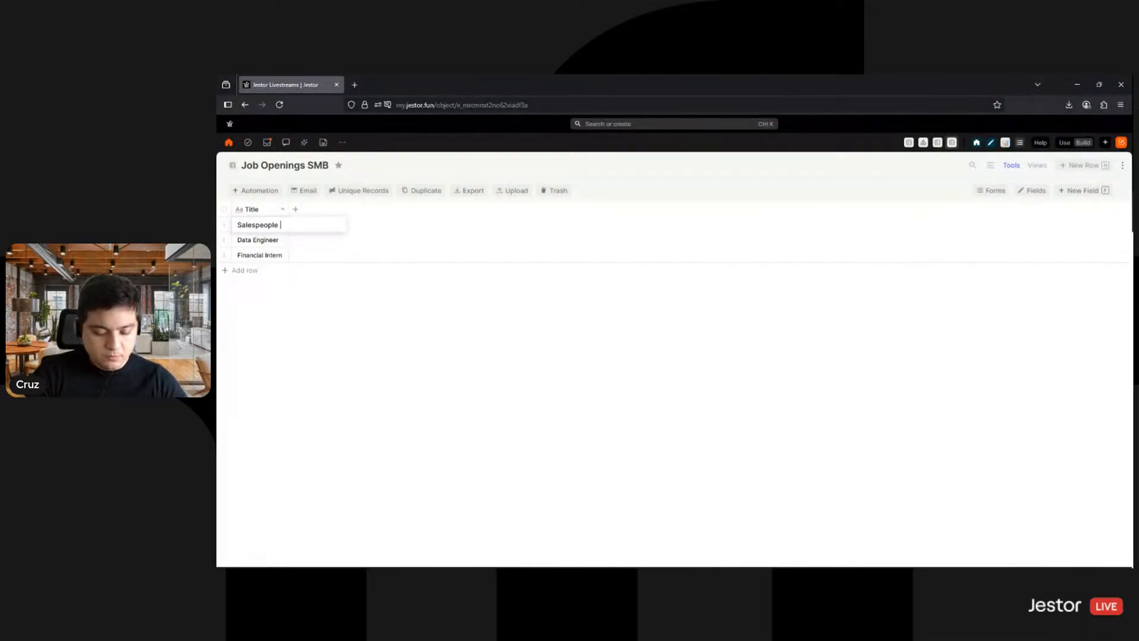
click(427, 537)
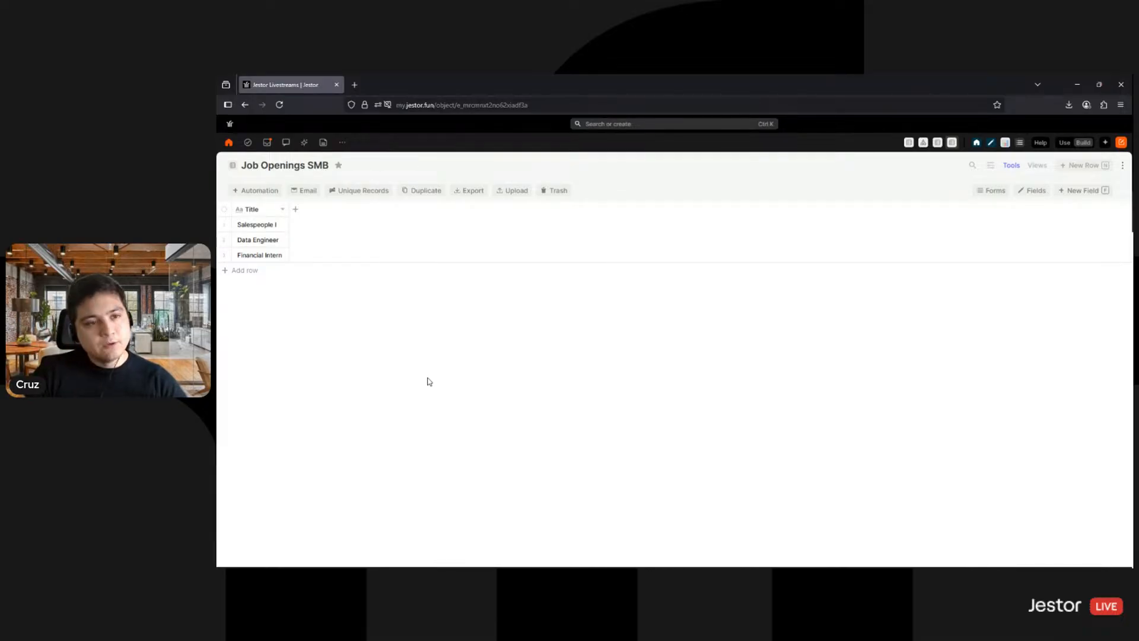
- Start a new Single Option field in the table and name it Team
click(294, 211)
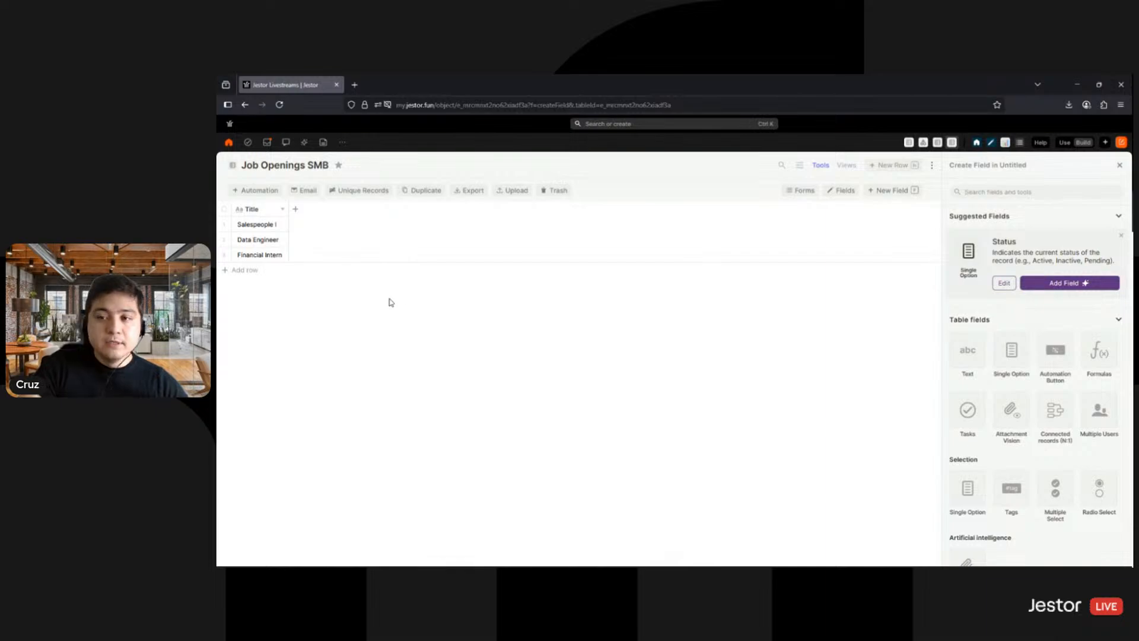
click(1010, 353)
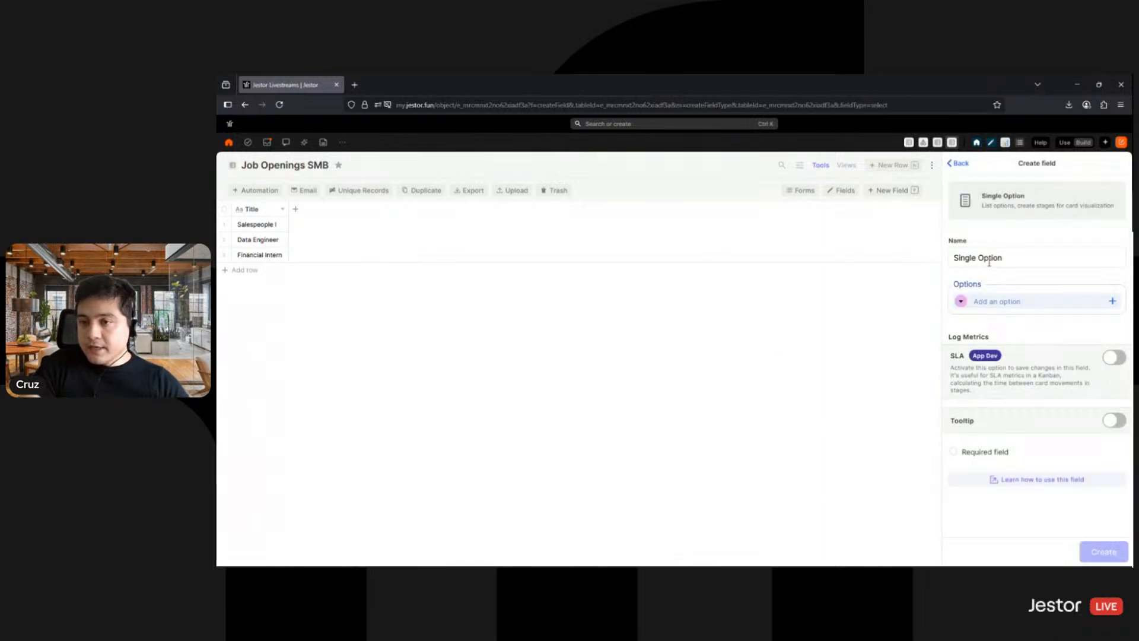
triple_click(989, 259)
text(Team)
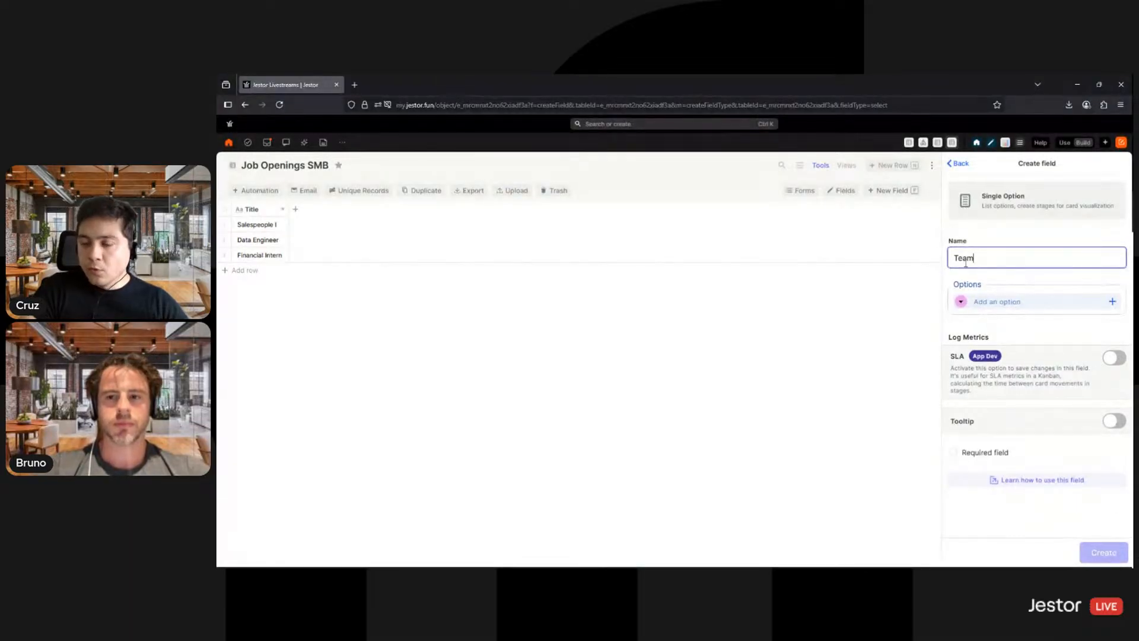
- Add a light green Finance option to the Team field
click(960, 301)
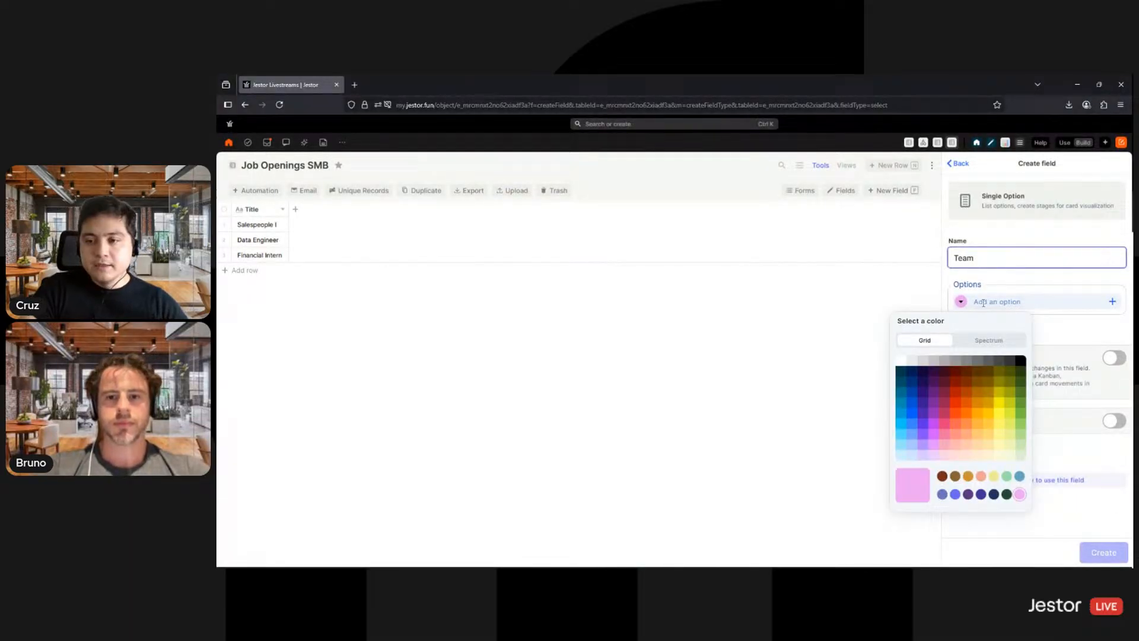
click(1020, 454)
click(1035, 301)
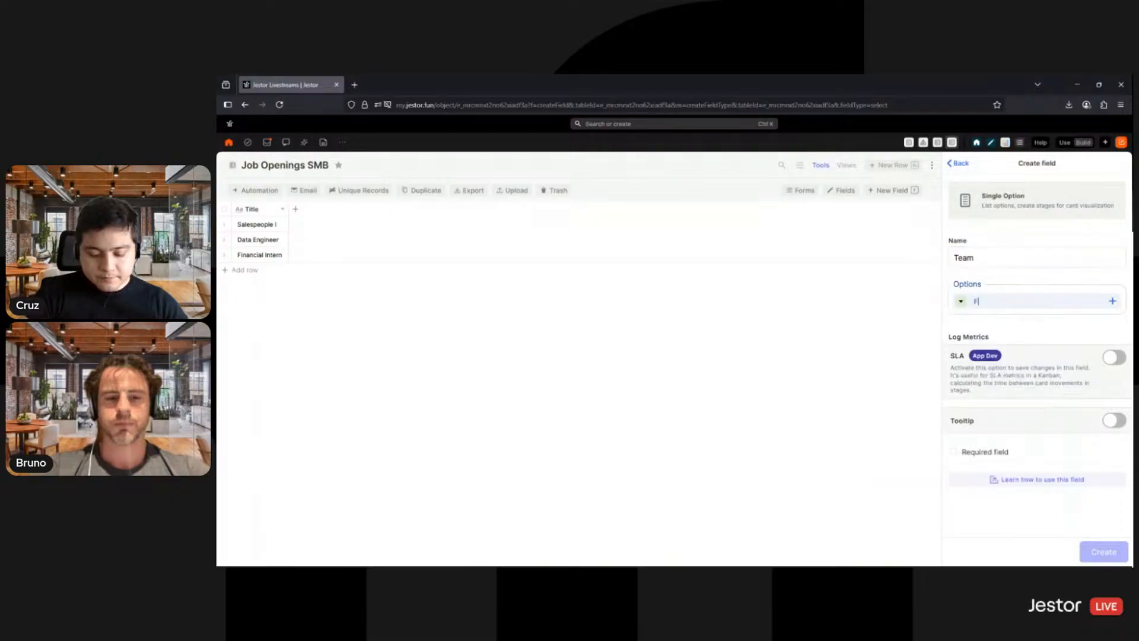
text(Finance)
key(Return)
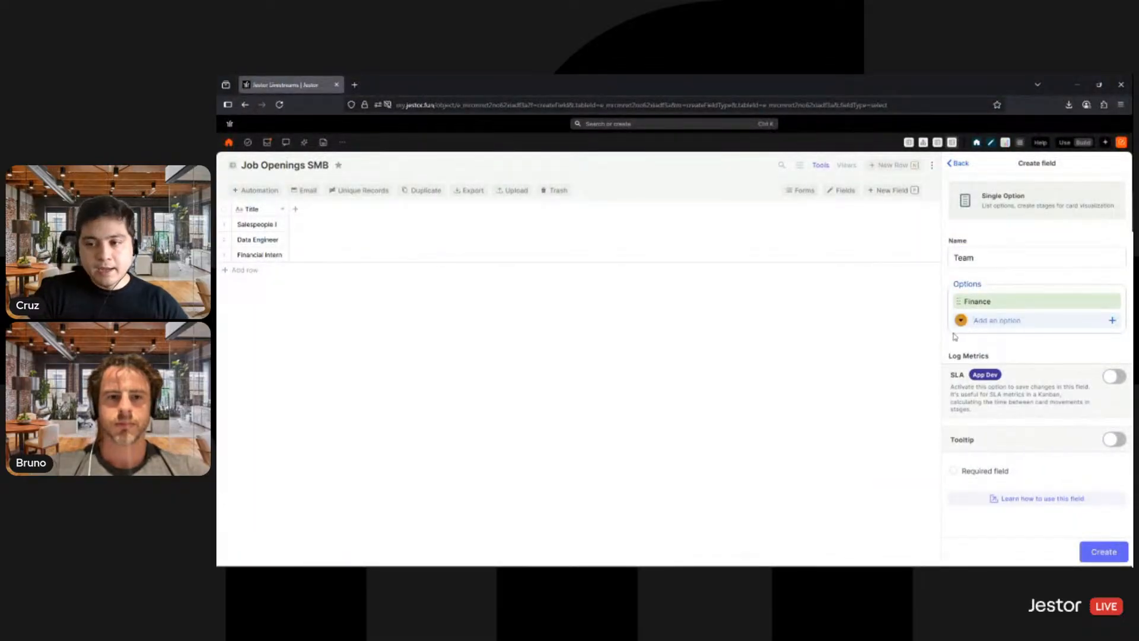
- Add a light blue Sales option to the Team field
click(961, 320)
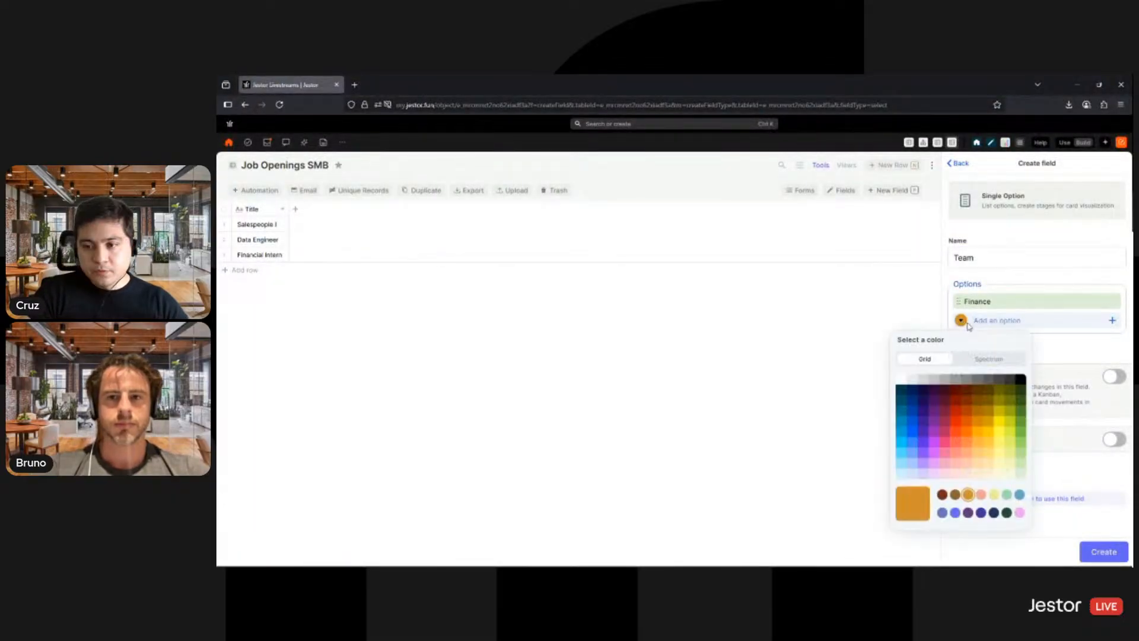
click(912, 478)
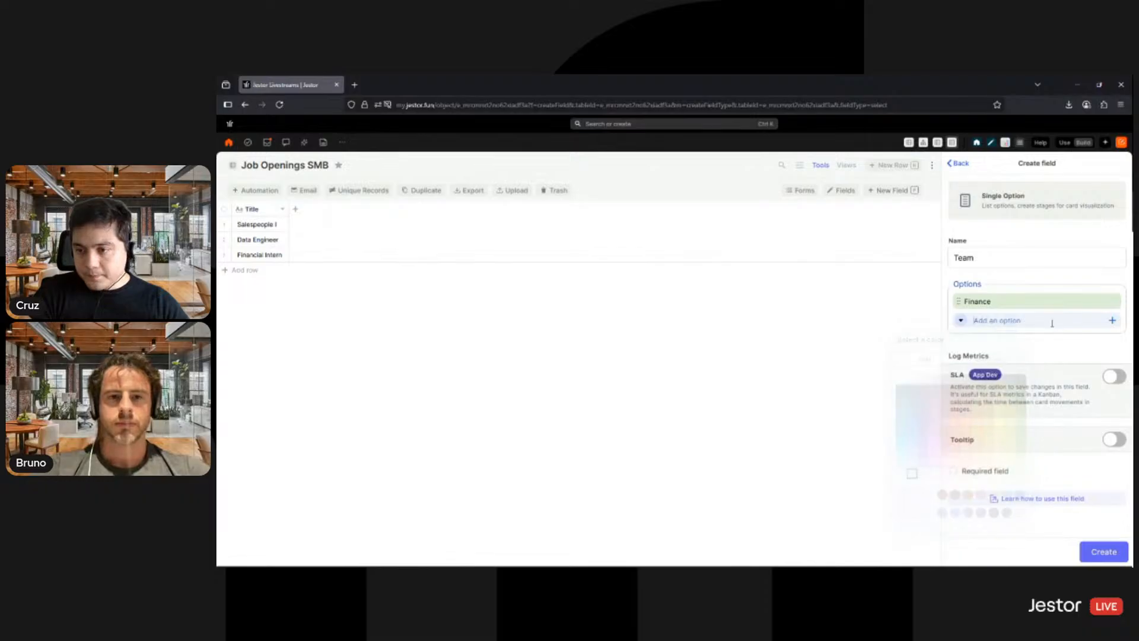
click(1053, 326)
text(Sales)
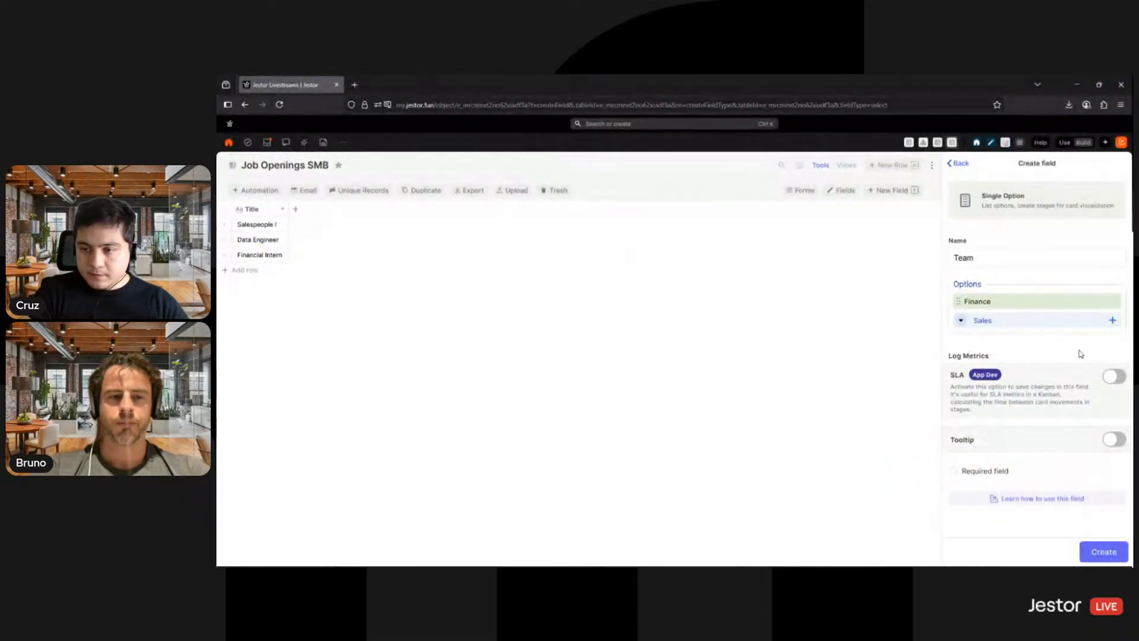
key(Return)
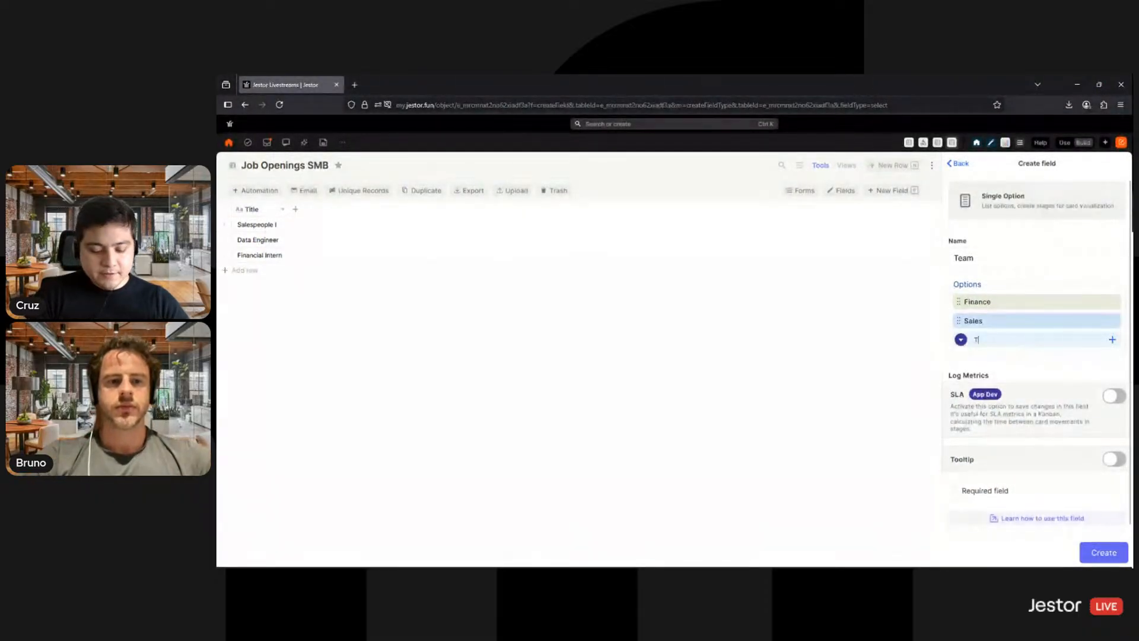
- Add a light orange Tech option and create the Team field
text(Tech)
click(960, 340)
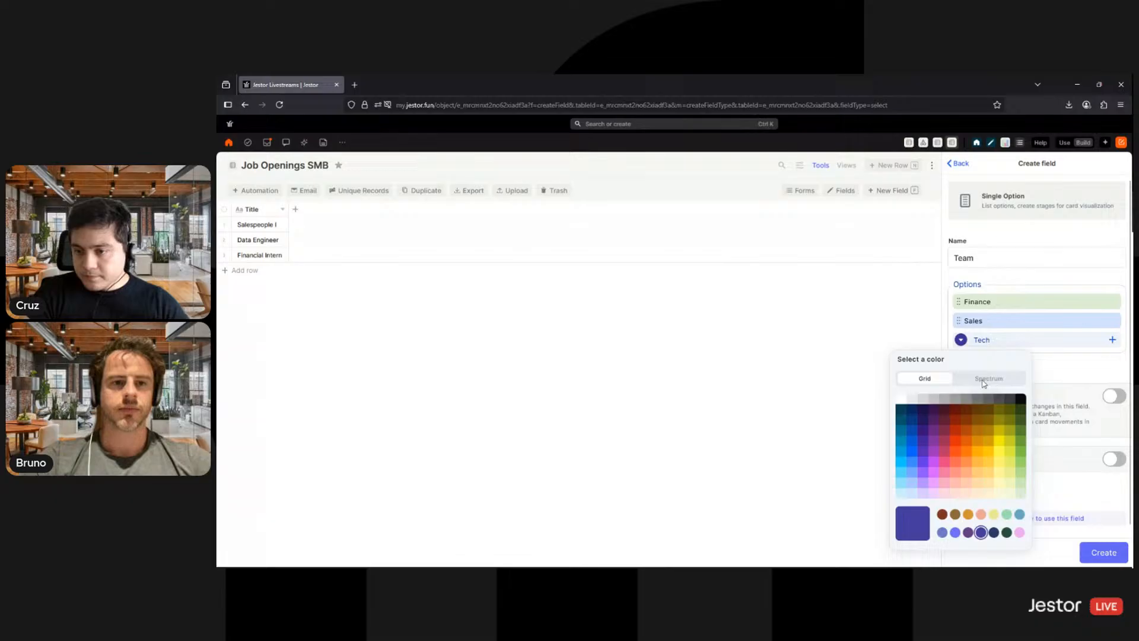
click(965, 492)
click(1077, 376)
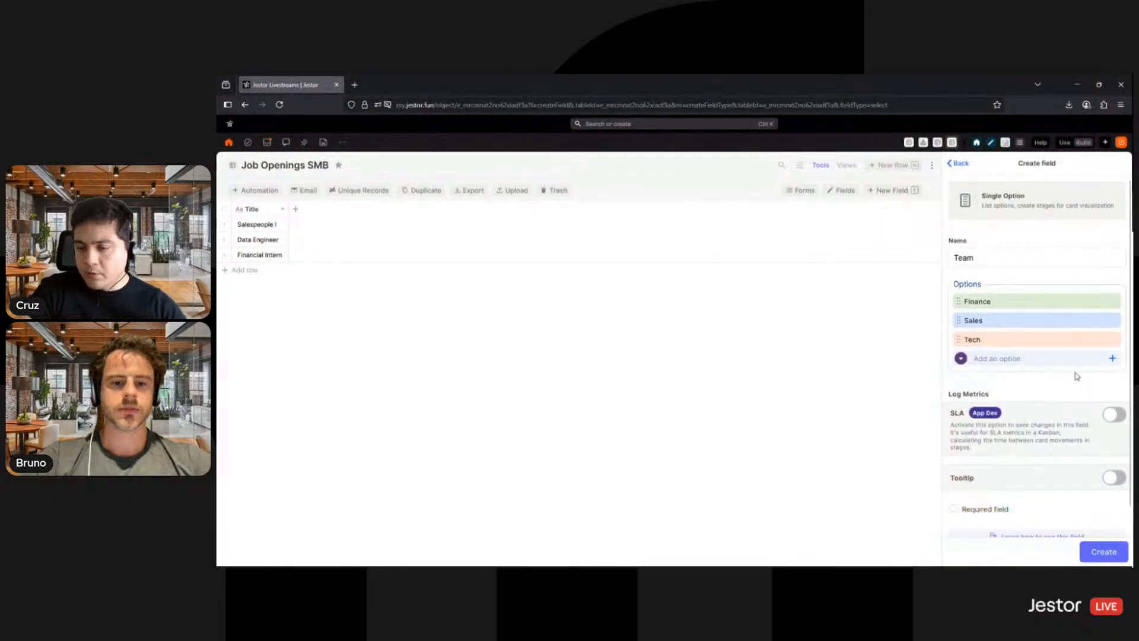
click(1101, 553)
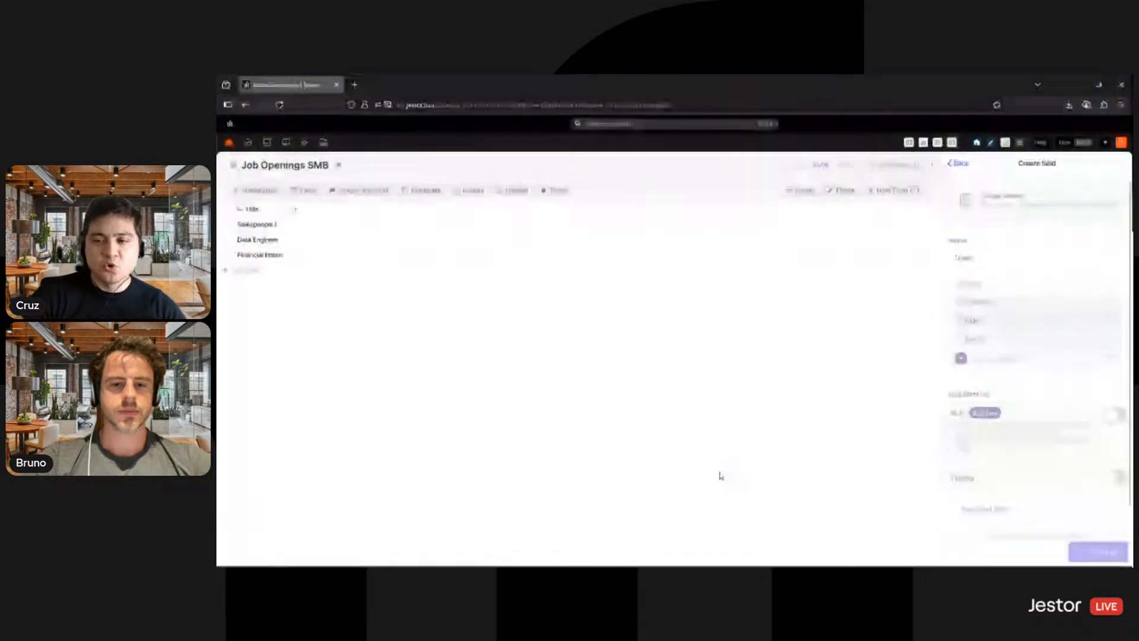
- Assign the Sales team to Salespeople I, Tech to Data Engineer and Finance to Financial Intern
click(313, 231)
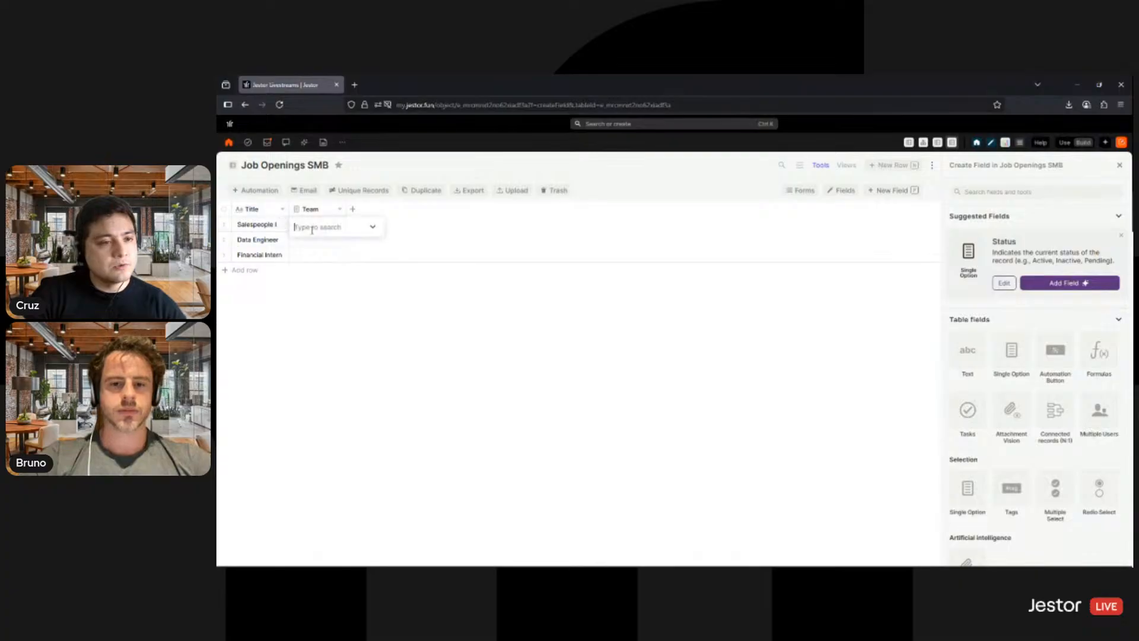
click(303, 265)
click(308, 244)
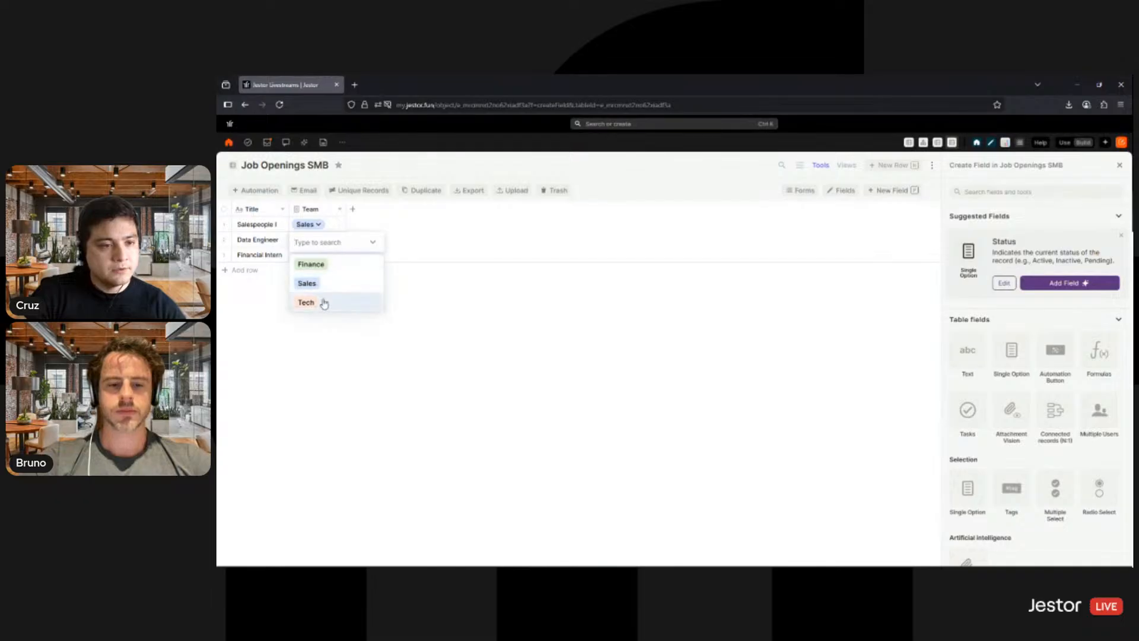
click(320, 302)
click(312, 257)
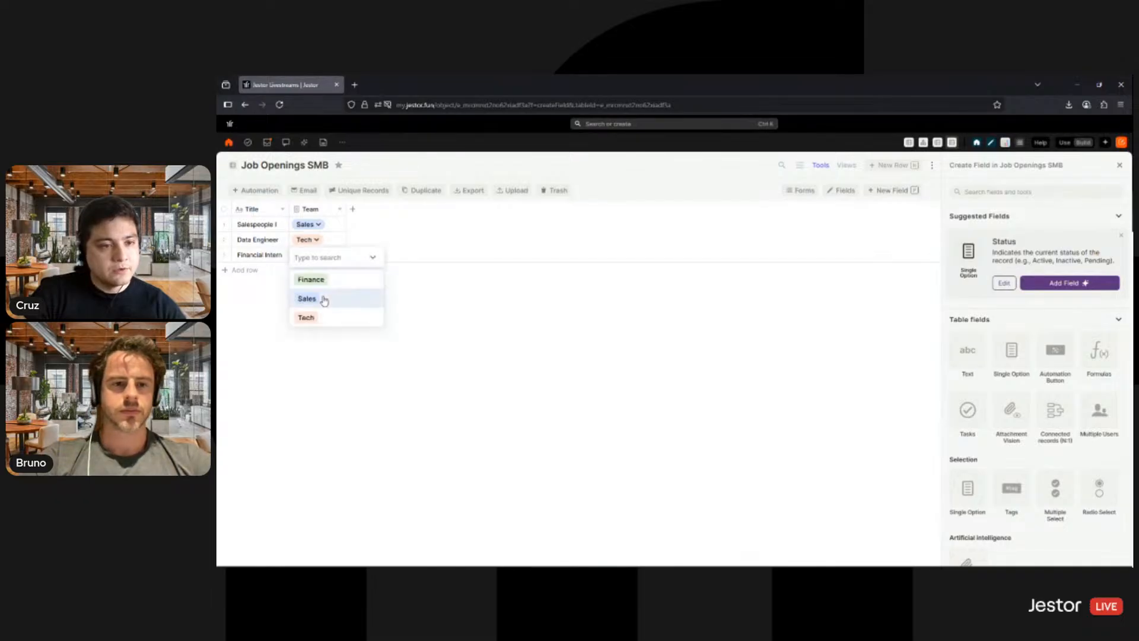
click(311, 279)
- Correct the first job title to Salesperson I and close the open filter and field creation settings
click(255, 212)
click(258, 230)
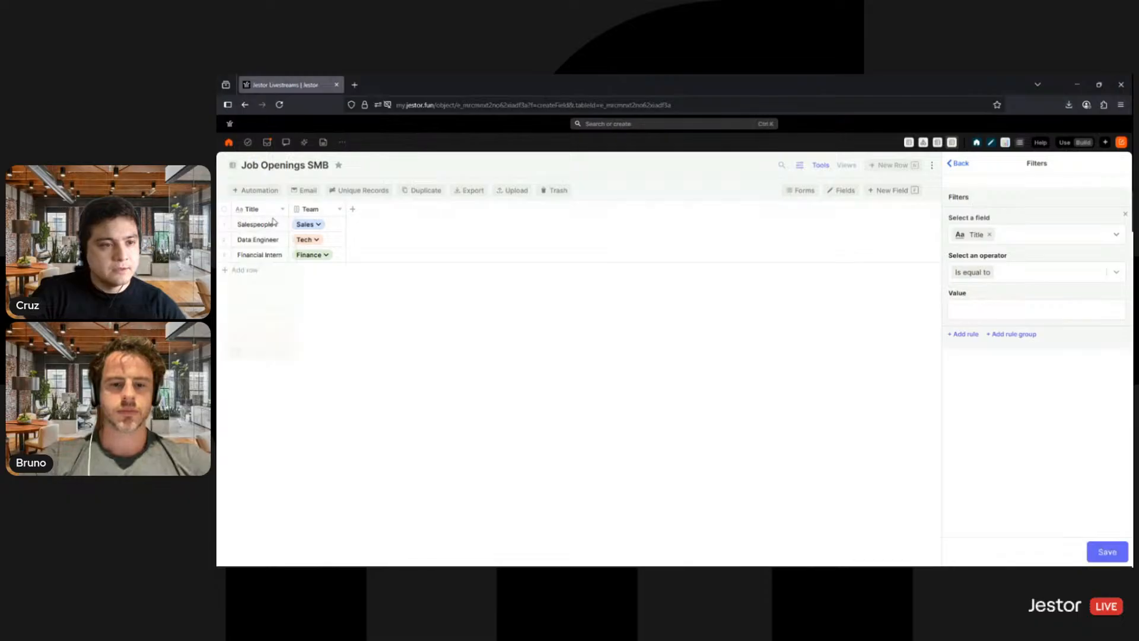
click(261, 226)
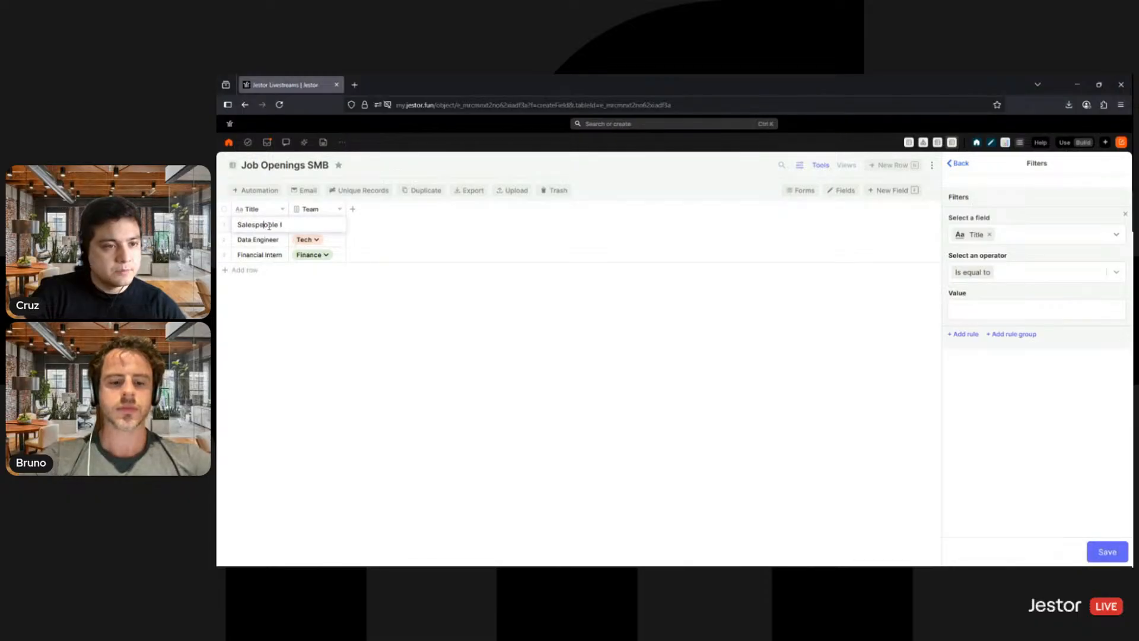
drag(262, 227, 279, 226)
text(erson)
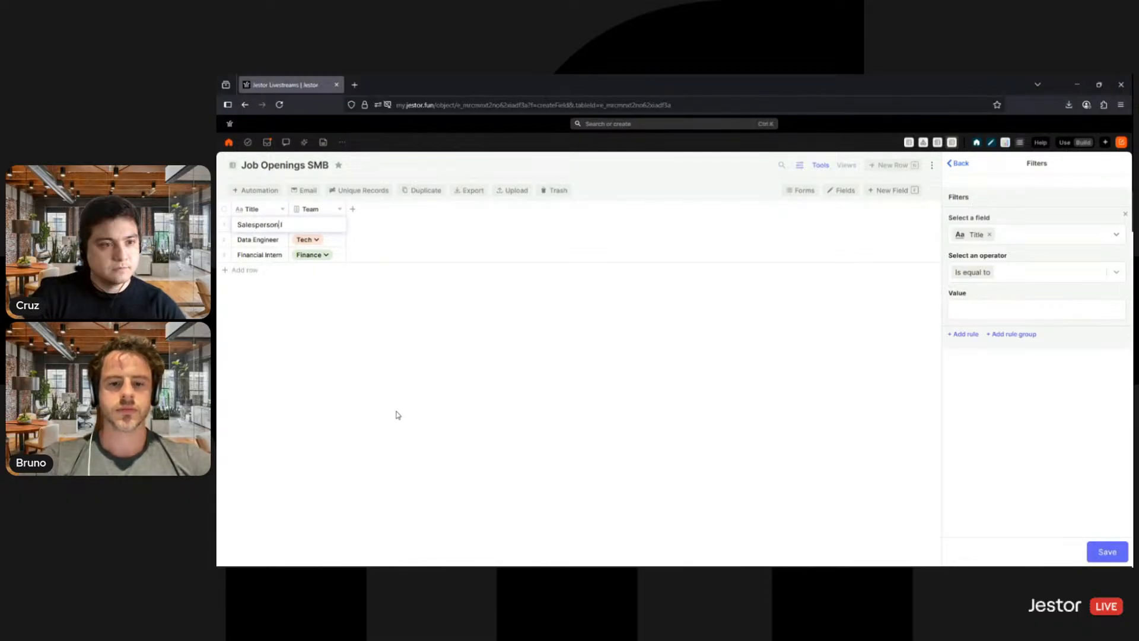
click(393, 414)
click(967, 167)
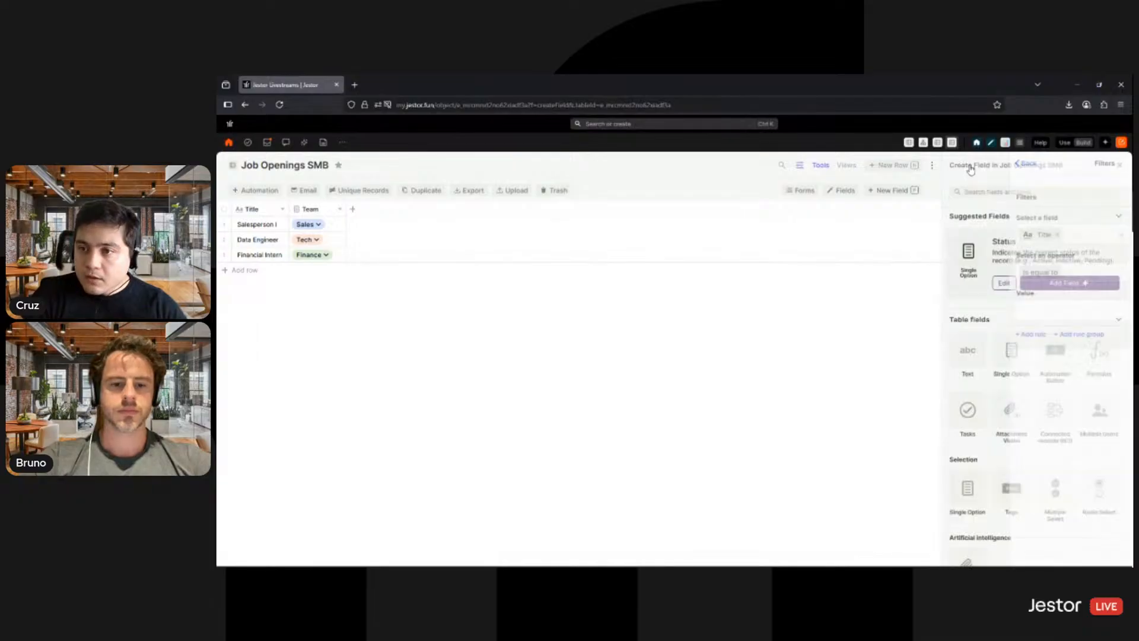
click(1117, 168)
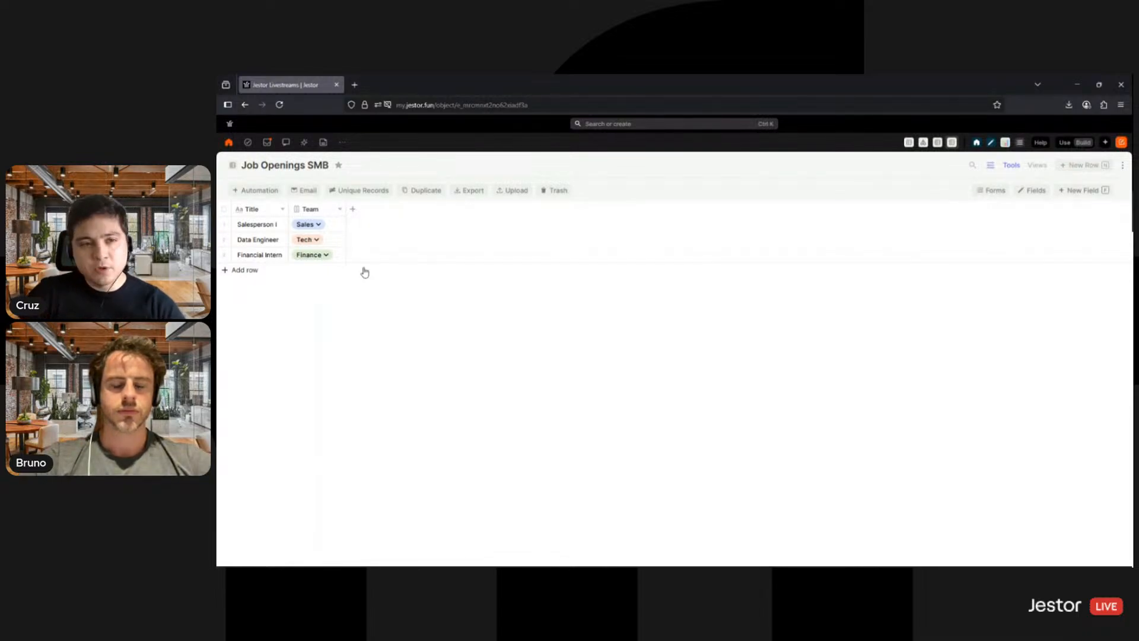
- Create a rich text field named Description in the Job Openings SMB table
click(352, 209)
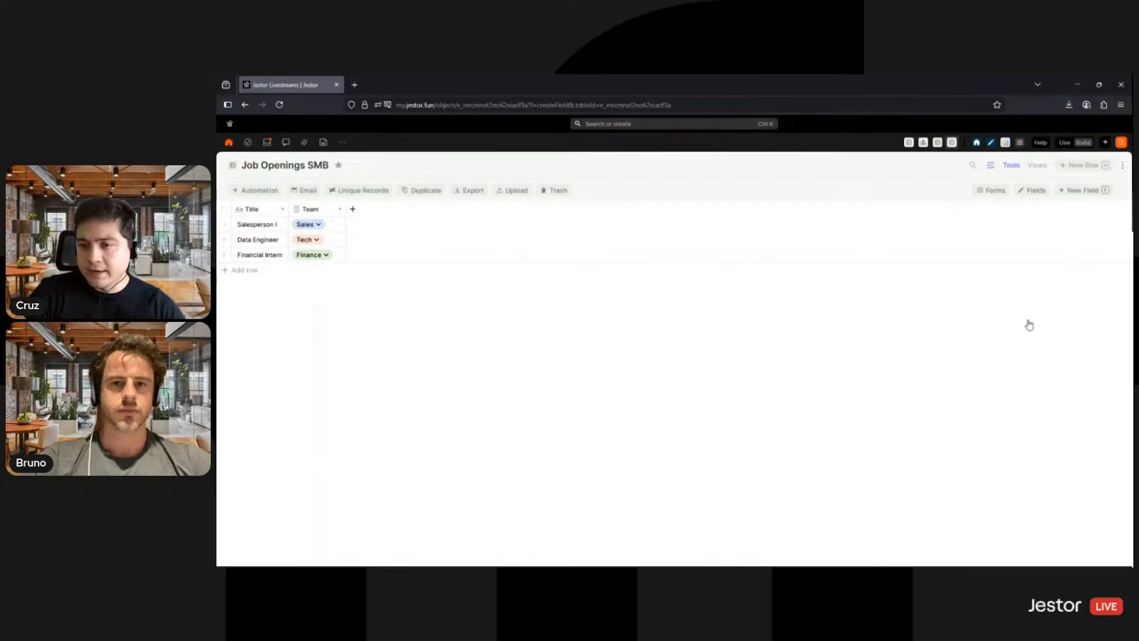
click(975, 343)
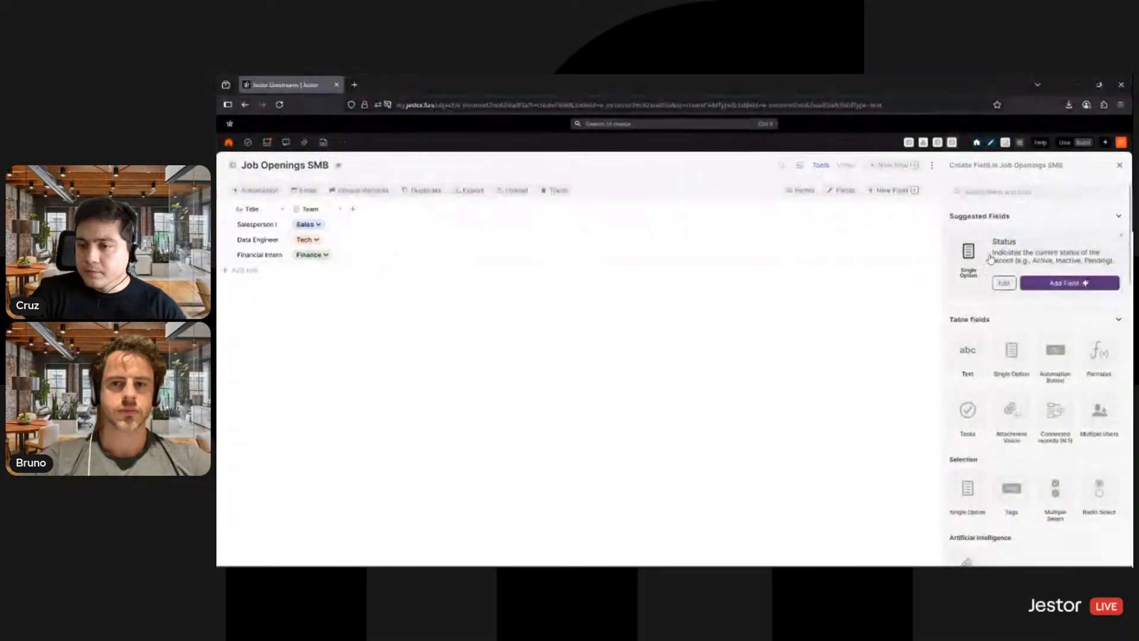
click(1005, 309)
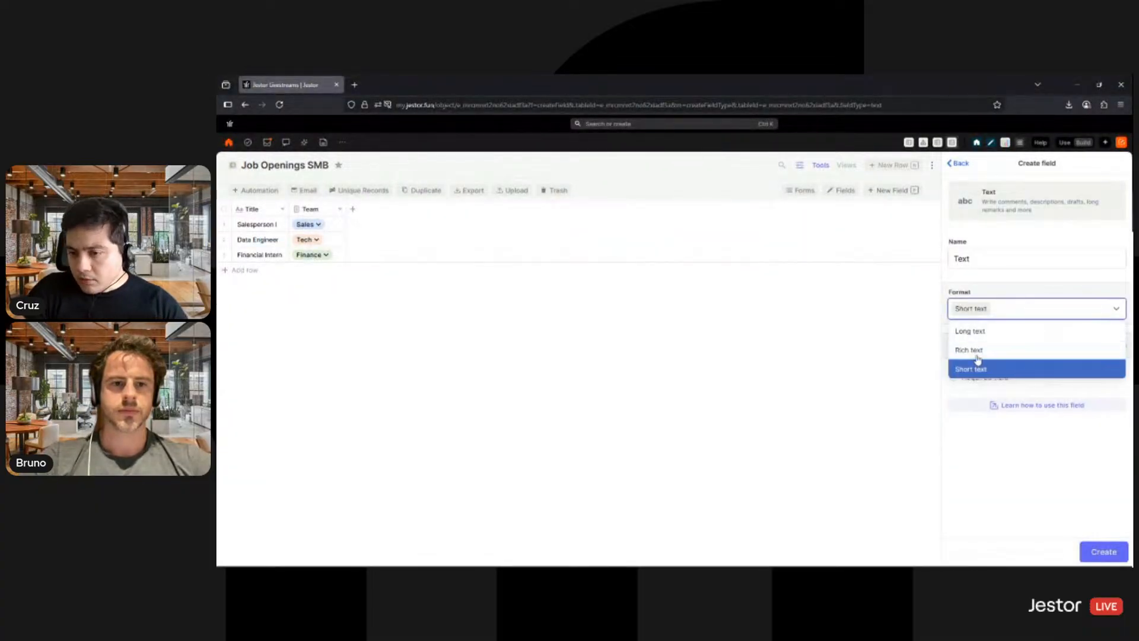
click(979, 348)
double_click(989, 260)
text(D)
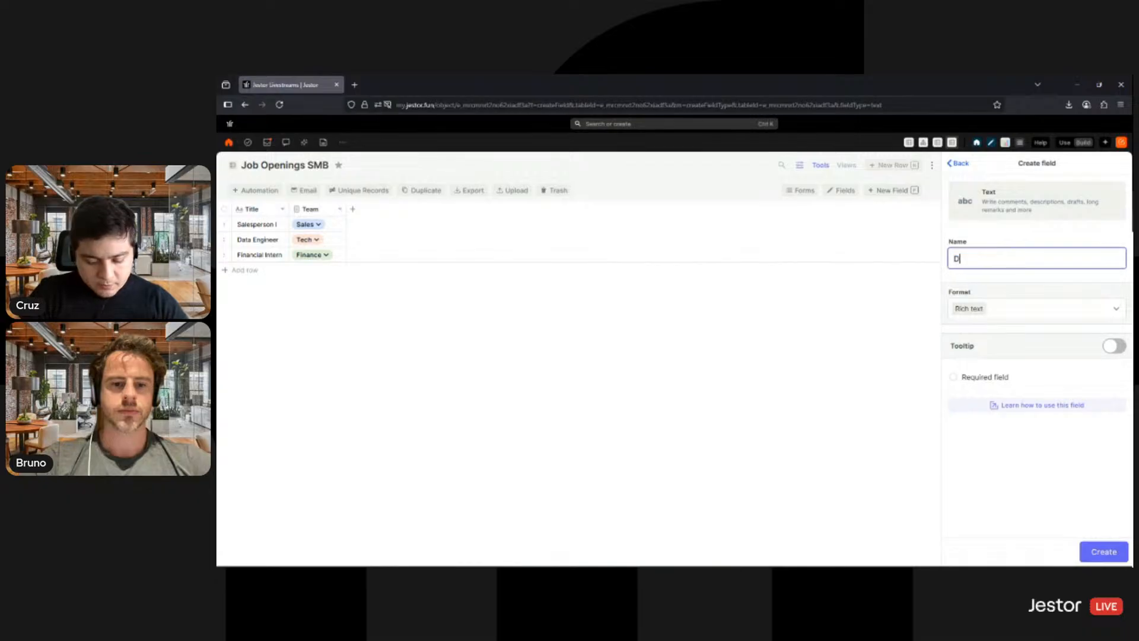
text(escription)
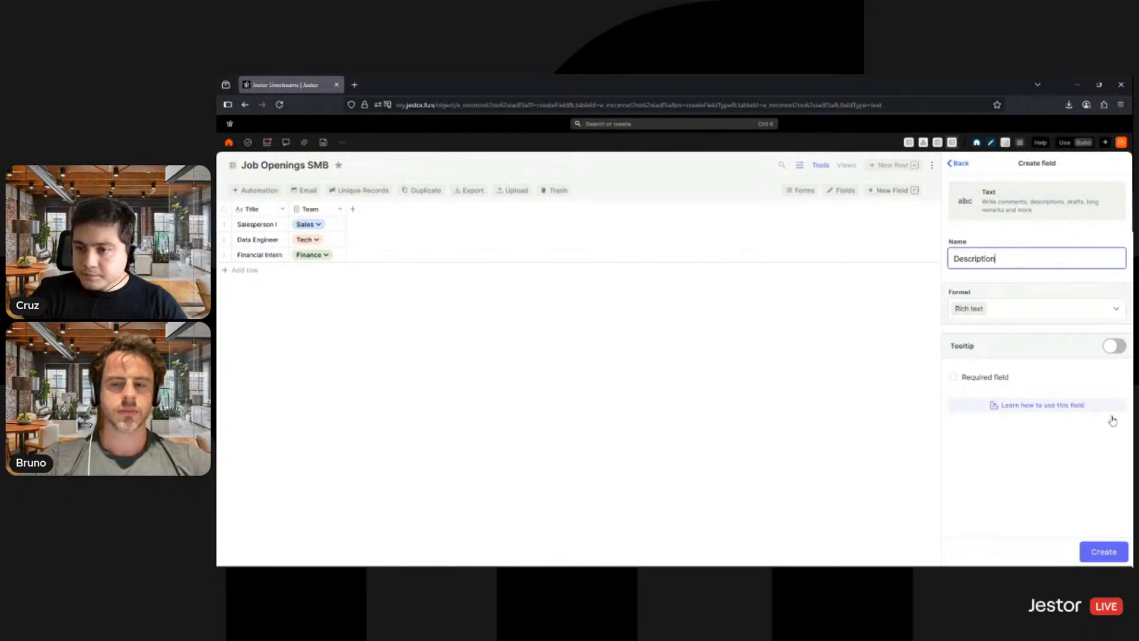
click(1092, 552)
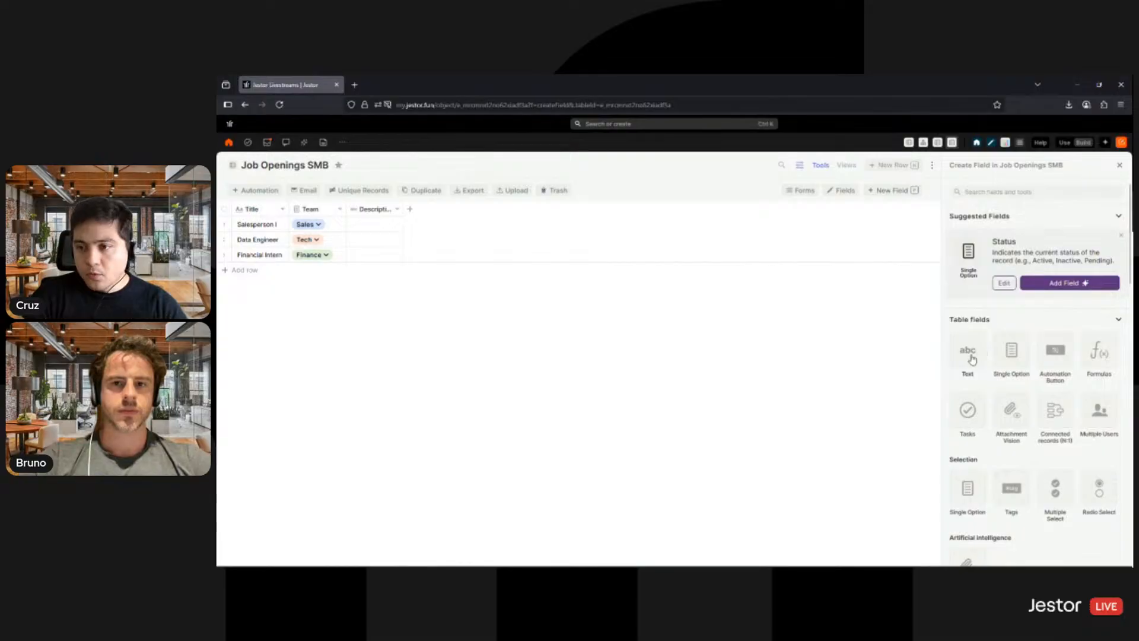
- Set up a single option field named Status with a light green Active option
click(1011, 351)
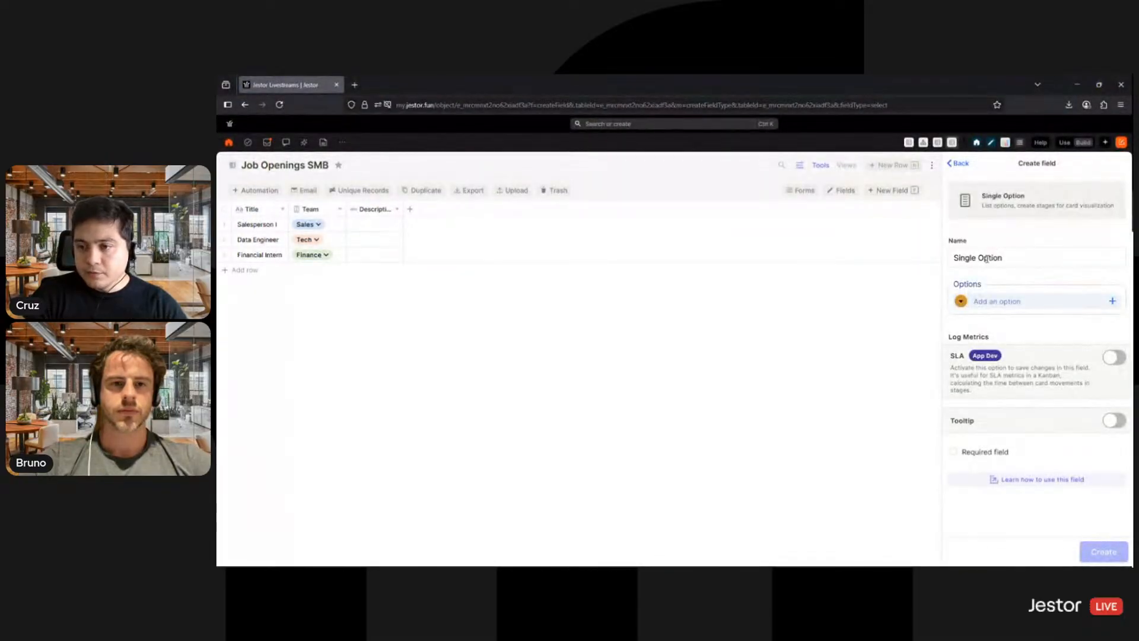
triple_click(986, 258)
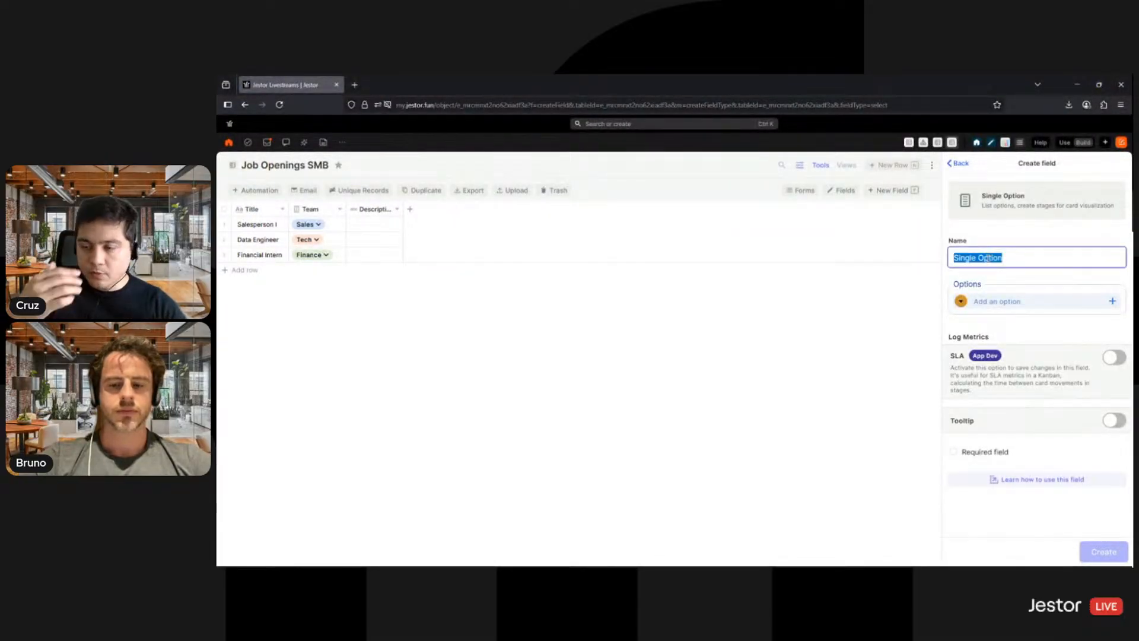
text(Status)
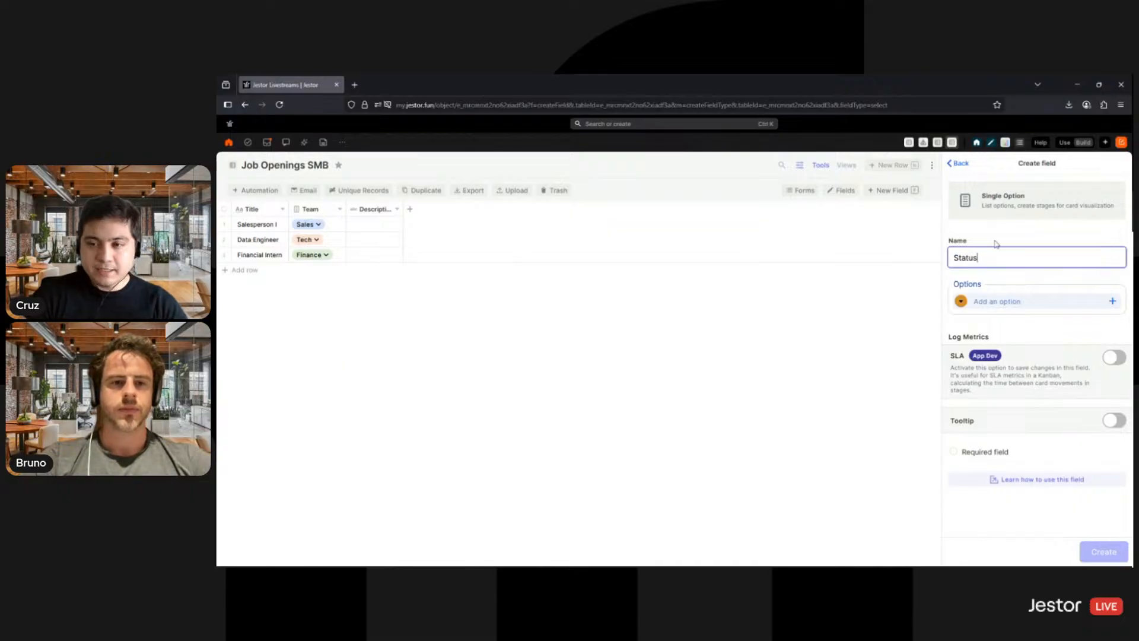
click(1010, 303)
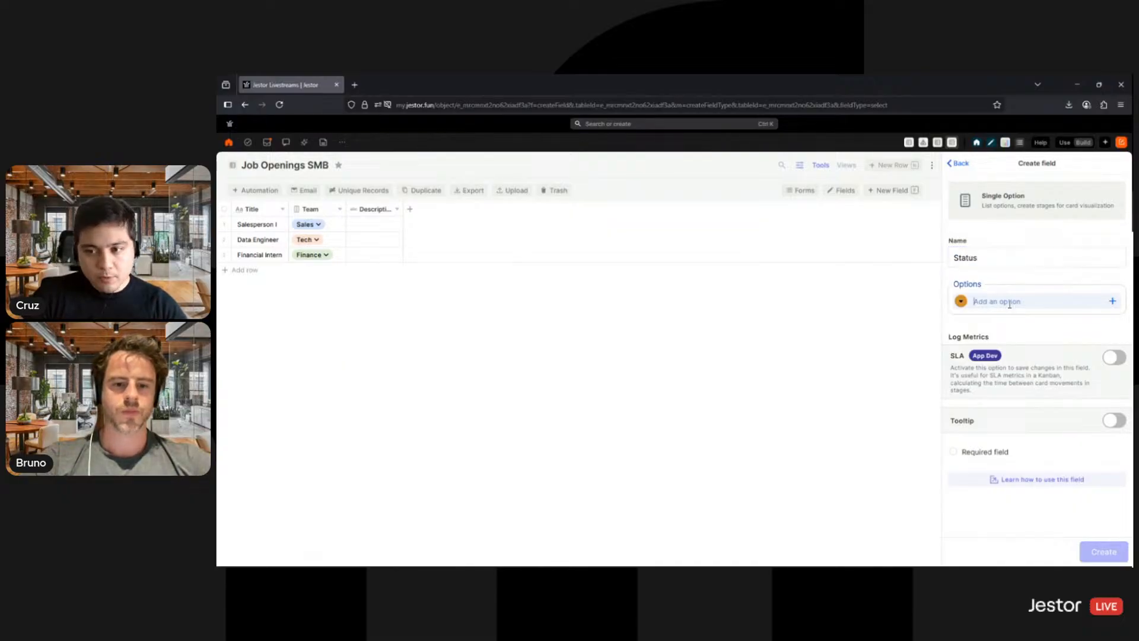
text(Active)
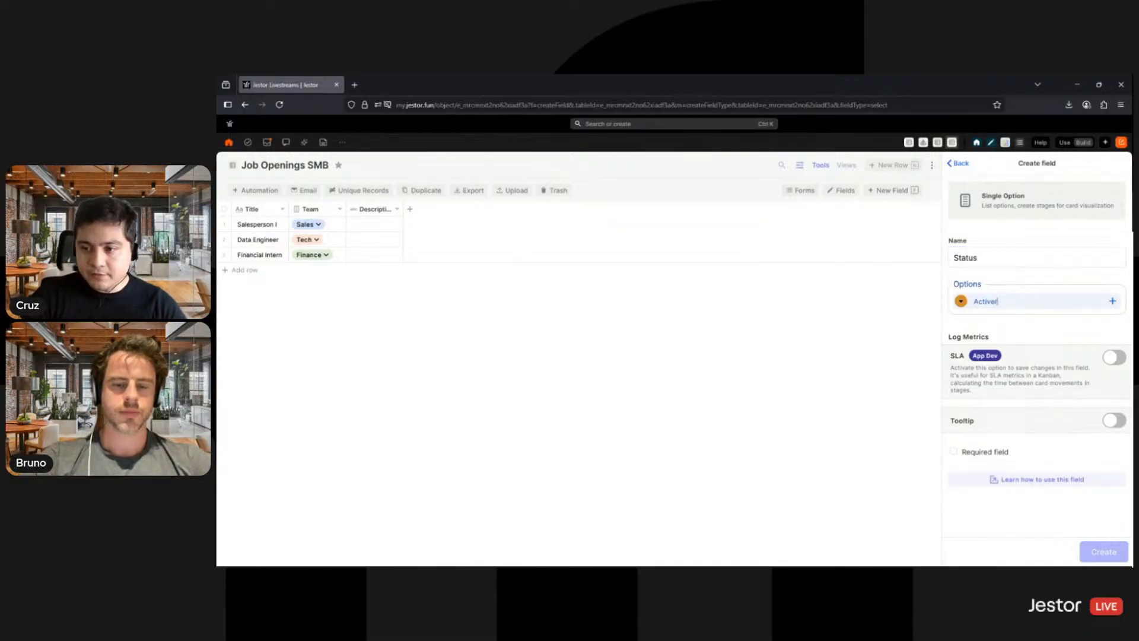
click(960, 301)
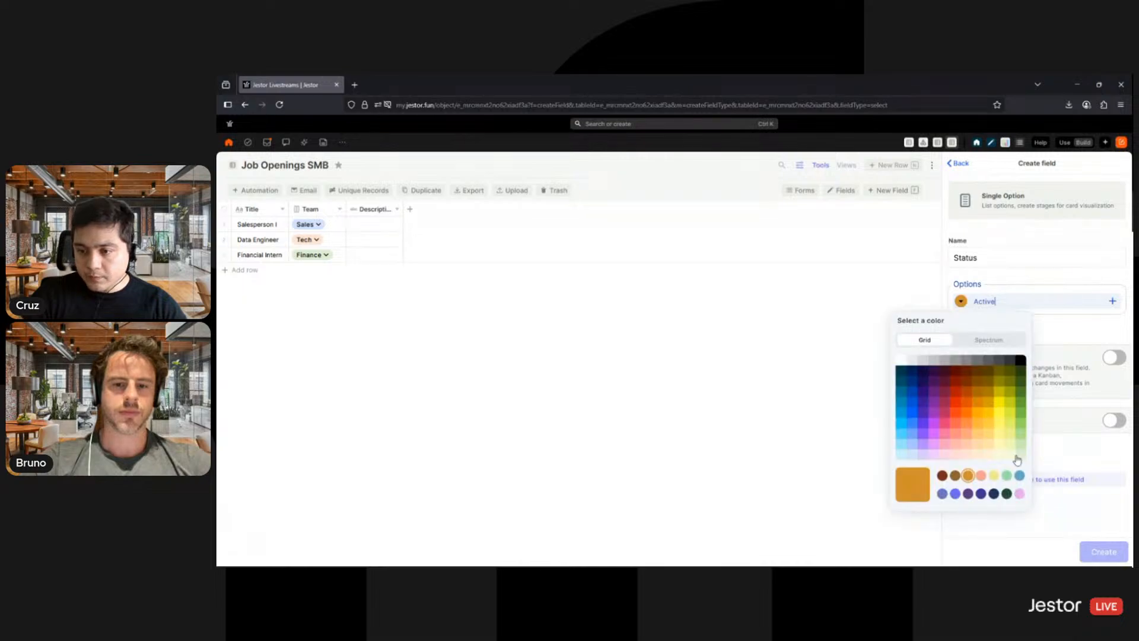
key(Return)
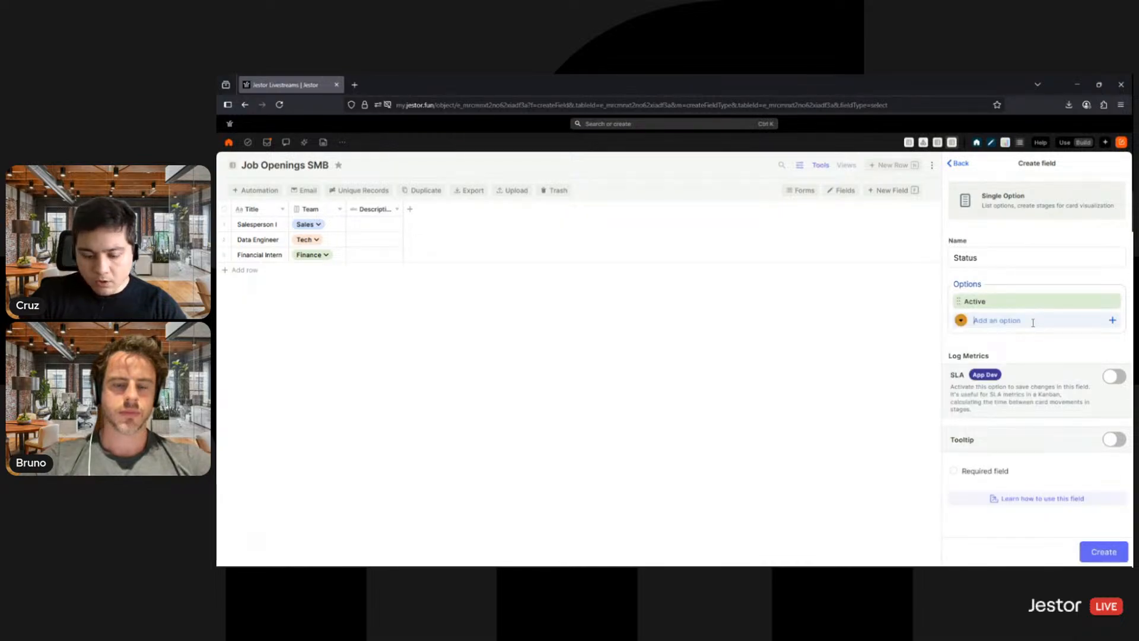
- Add a light gray Inactive option and create the Status field
text(Inactive)
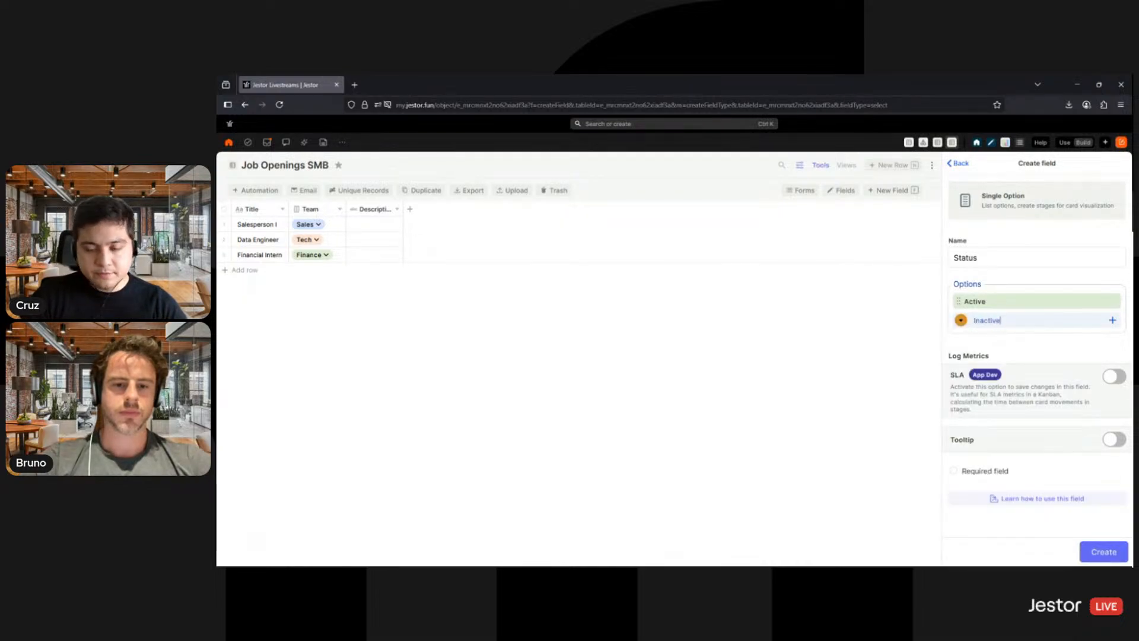
click(961, 320)
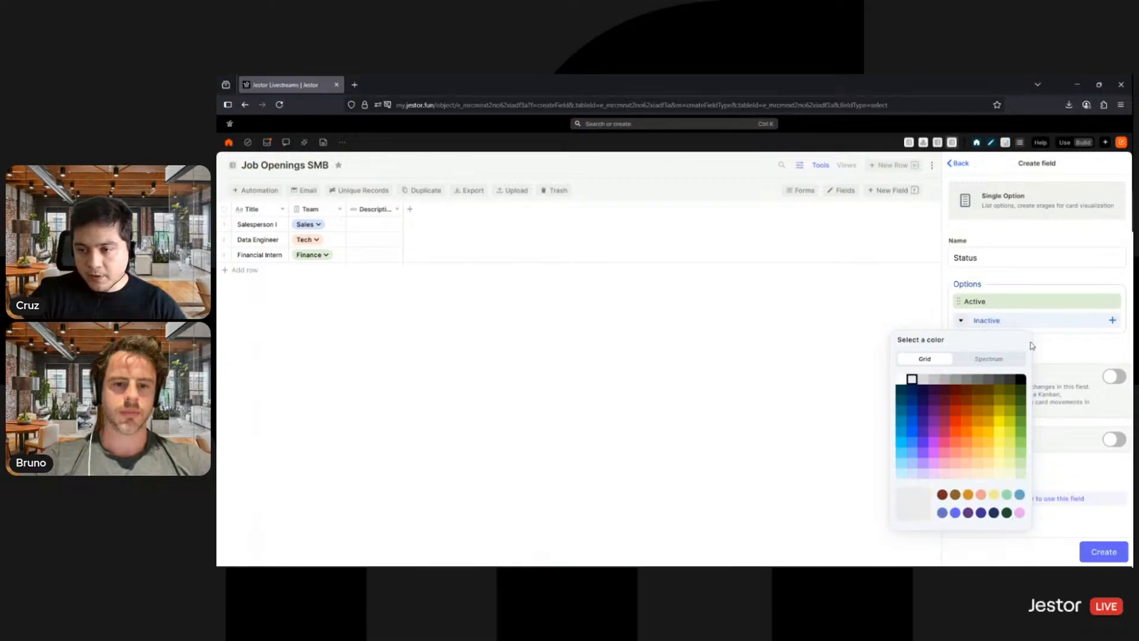
key(Return)
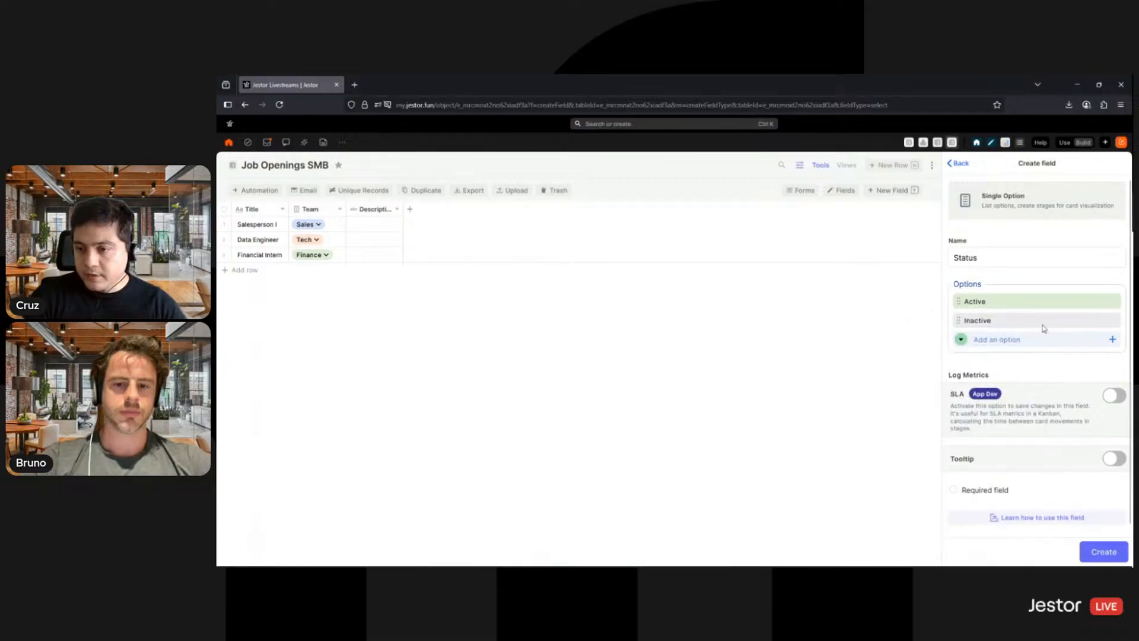
click(1088, 548)
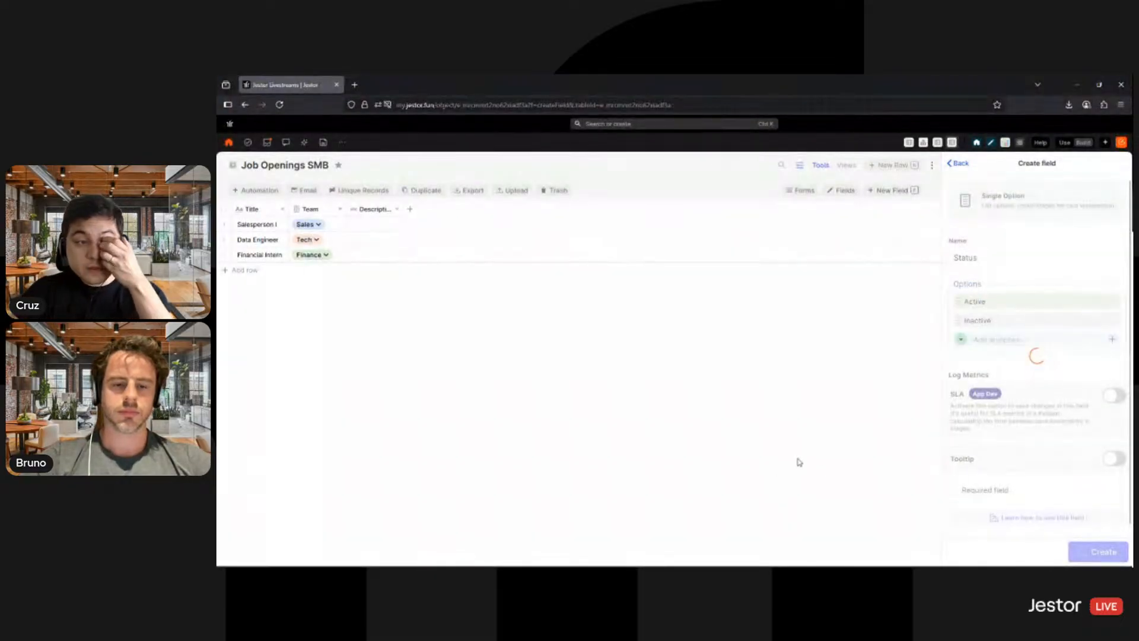
- Set the Status of Salesperson I, Data Engineer and Financial Intern to Active
click(432, 226)
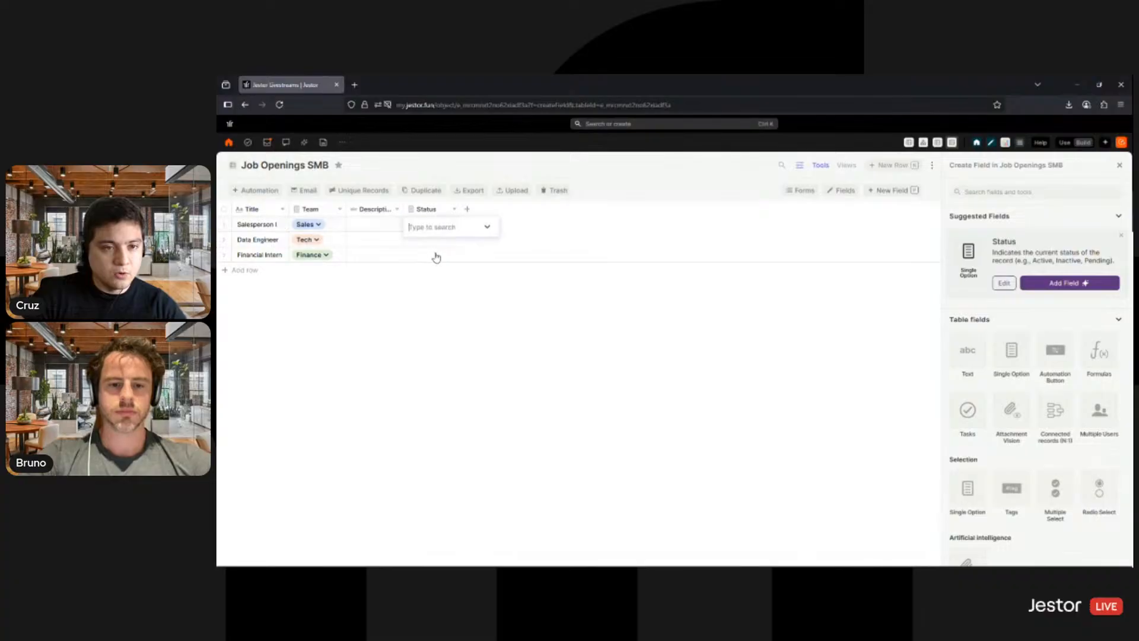
click(422, 248)
click(426, 240)
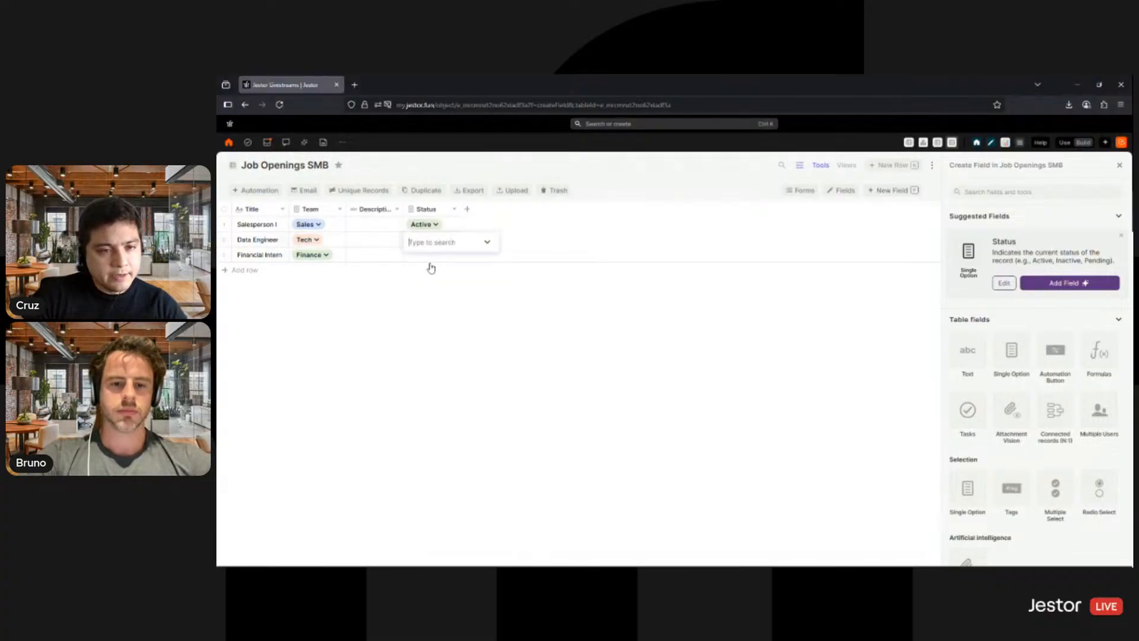
click(424, 261)
click(426, 255)
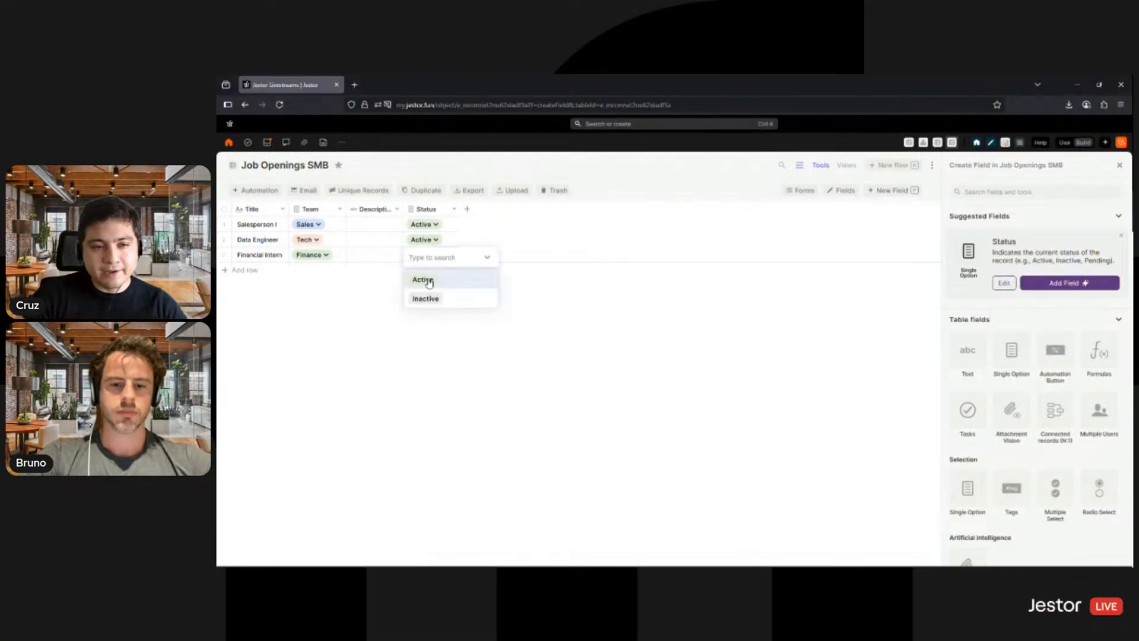
click(428, 281)
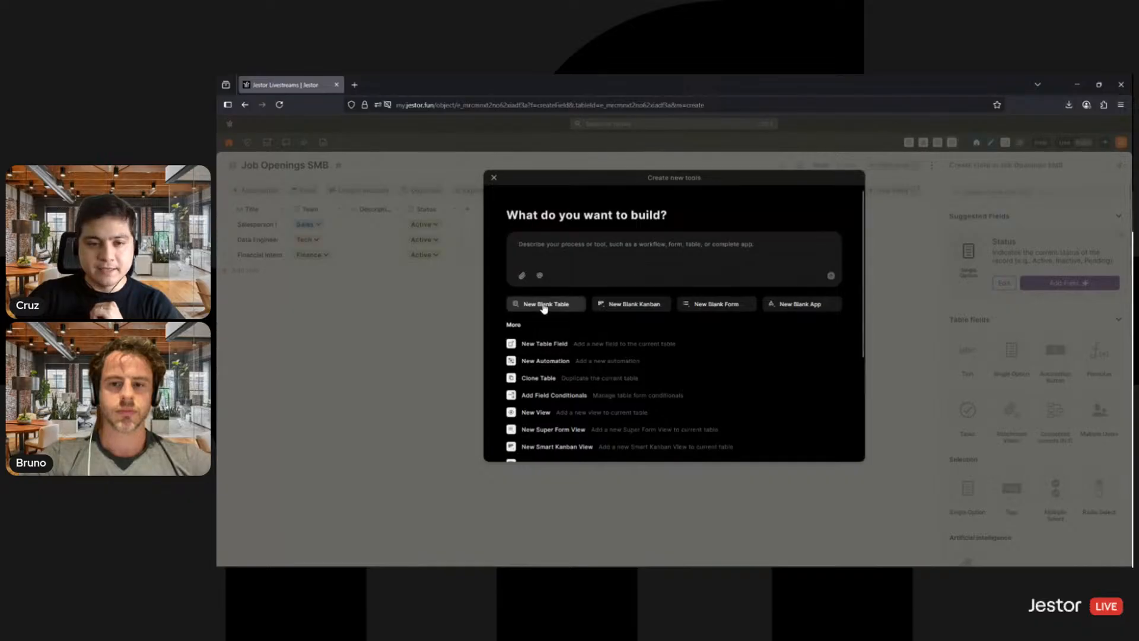
- Create a new blank table and title it Applicants
click(544, 309)
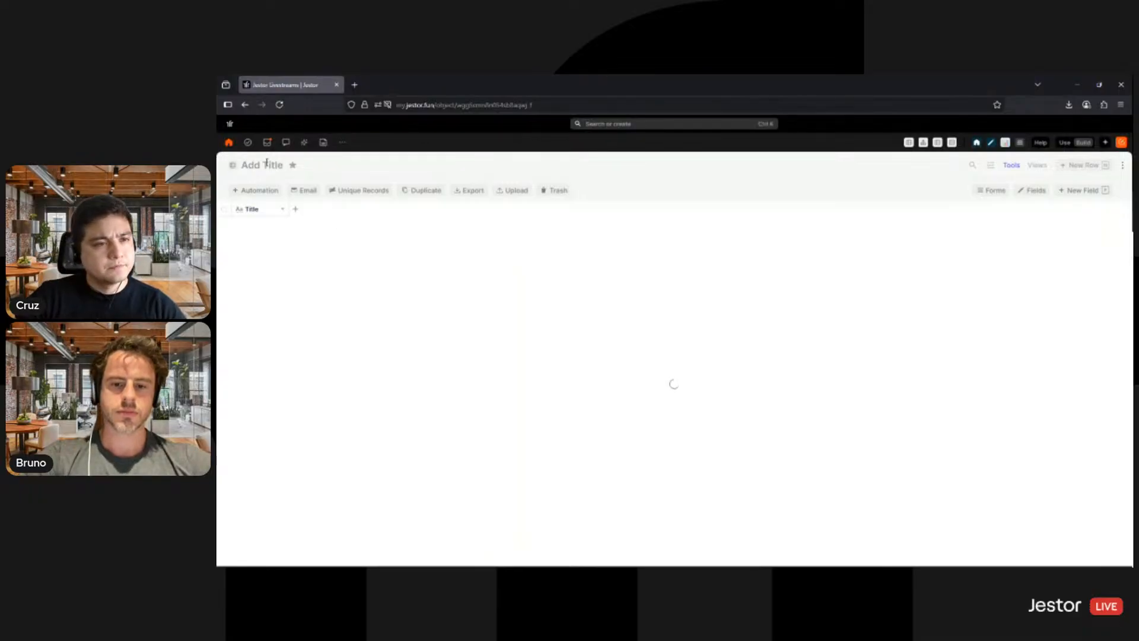
click(263, 163)
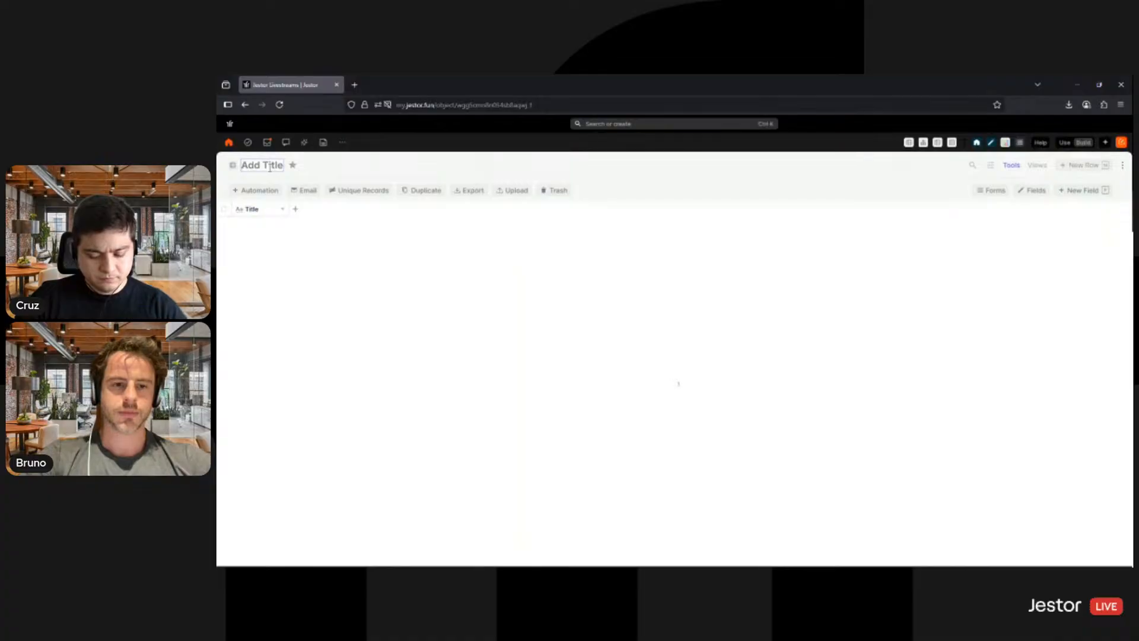
text(Applicants)
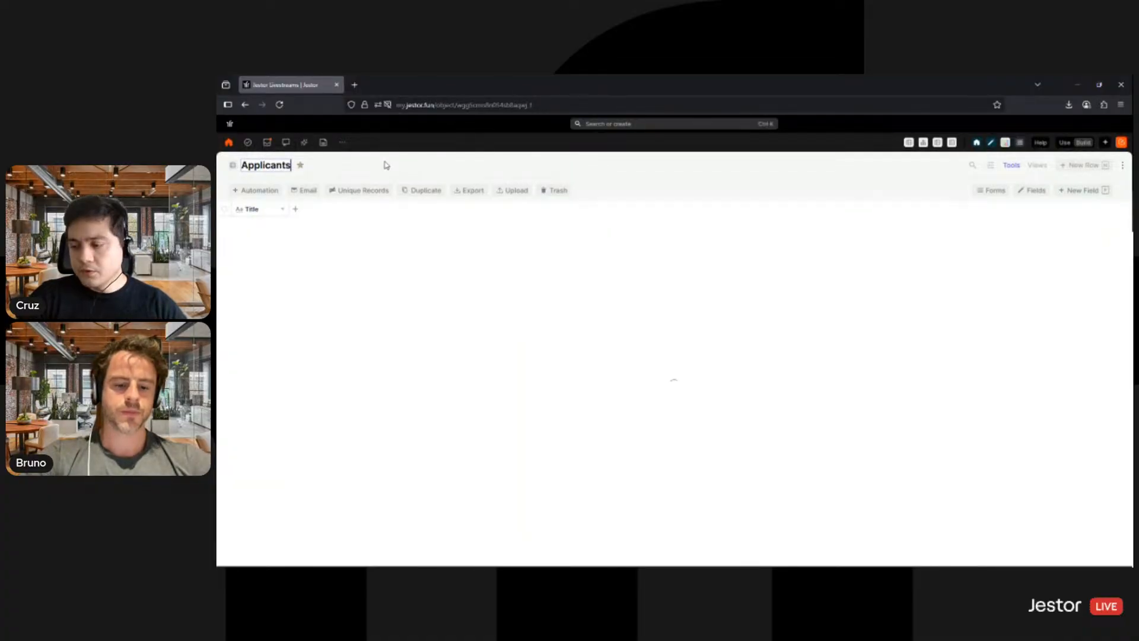
click(385, 166)
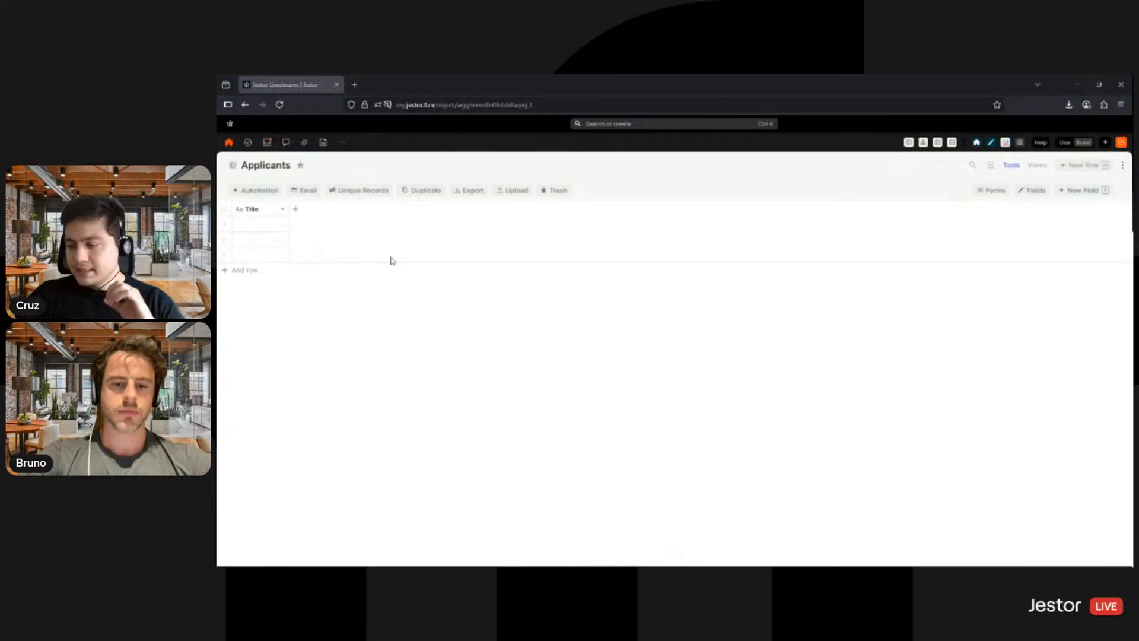
- Rename the Title field of the Applicants table to Name and save it
click(294, 215)
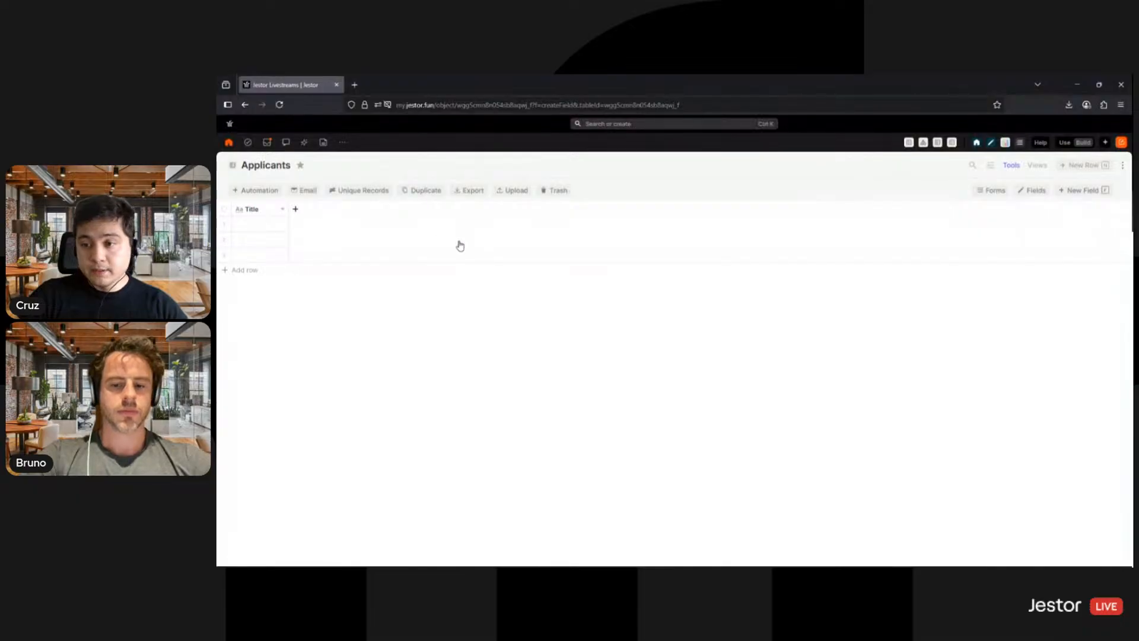
click(282, 208)
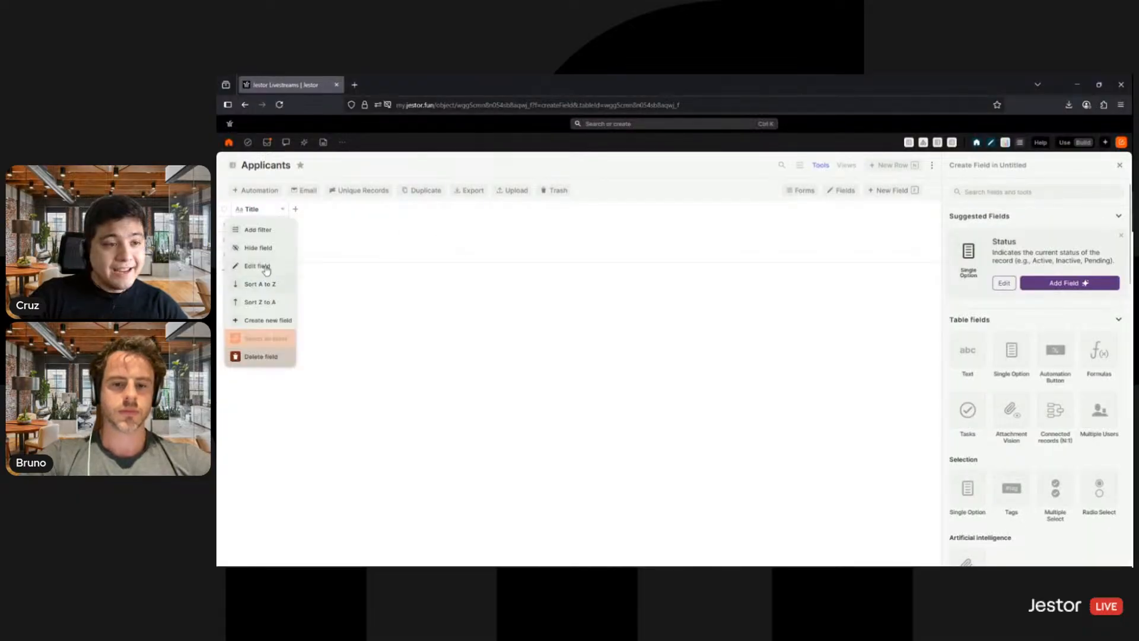
click(262, 267)
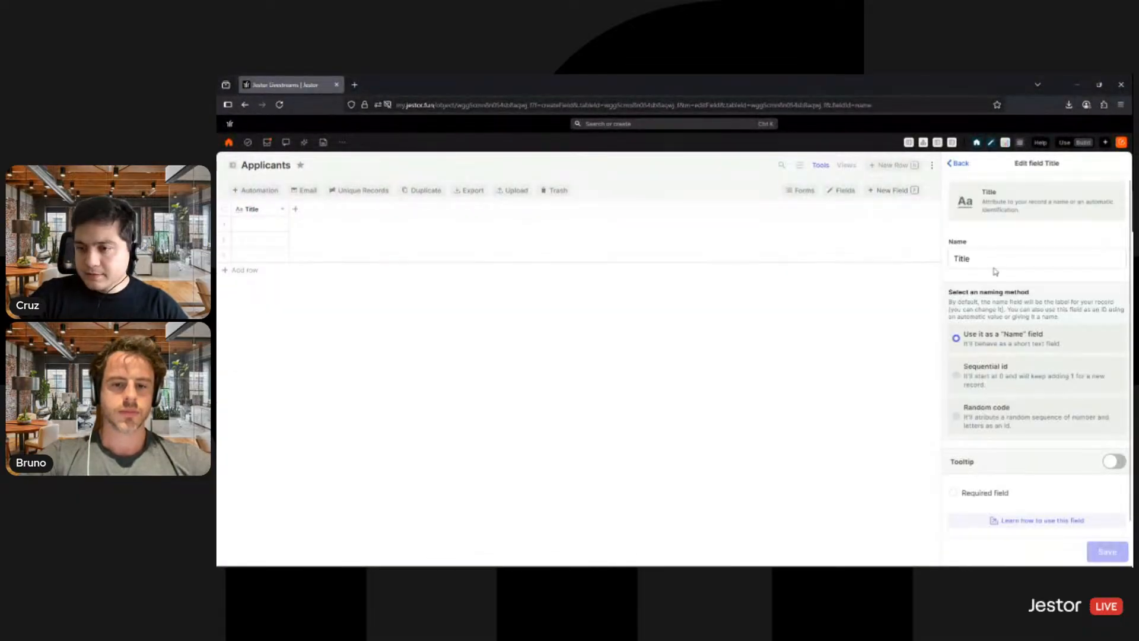
double_click(993, 264)
text(Name)
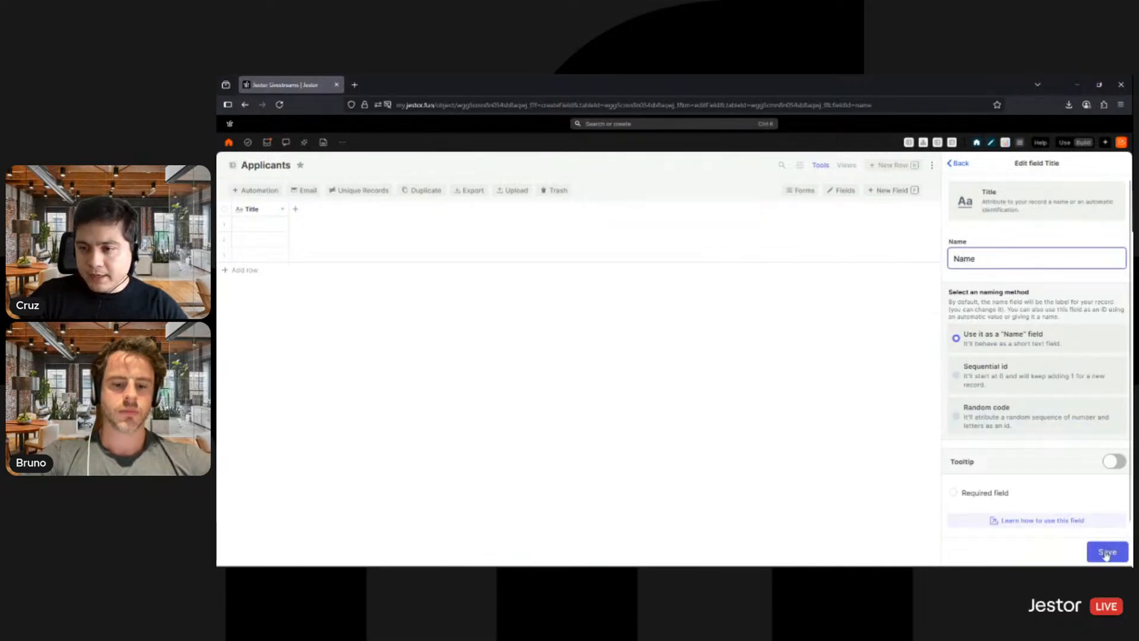
click(1105, 555)
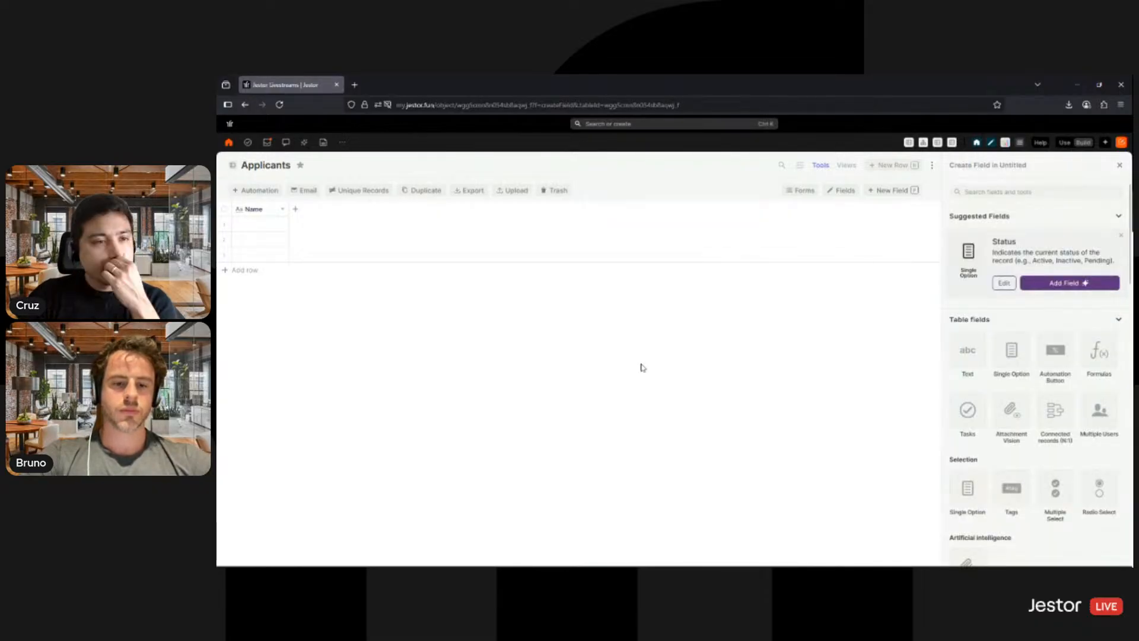
- Find the Email field type and add an Email field to the Applicants table
text(email)
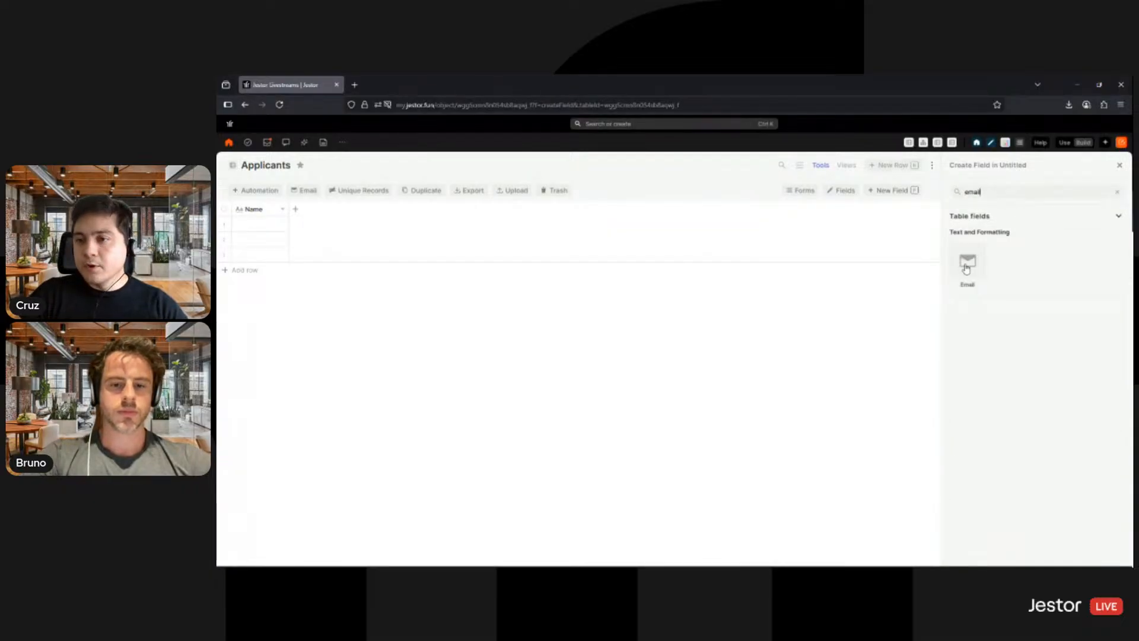
click(968, 270)
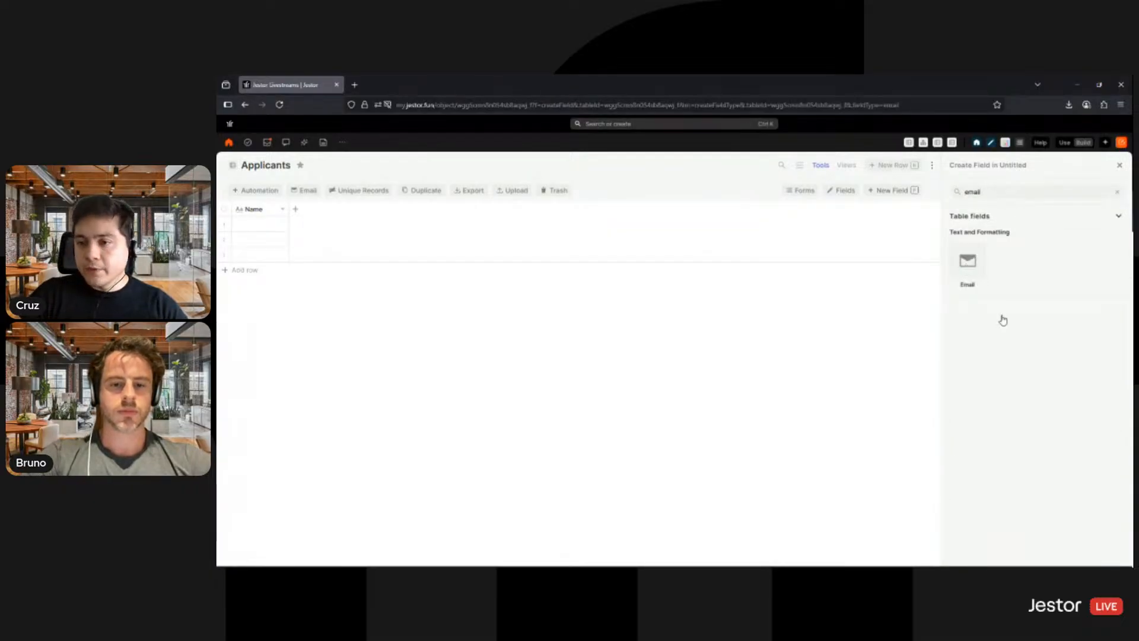
click(1103, 553)
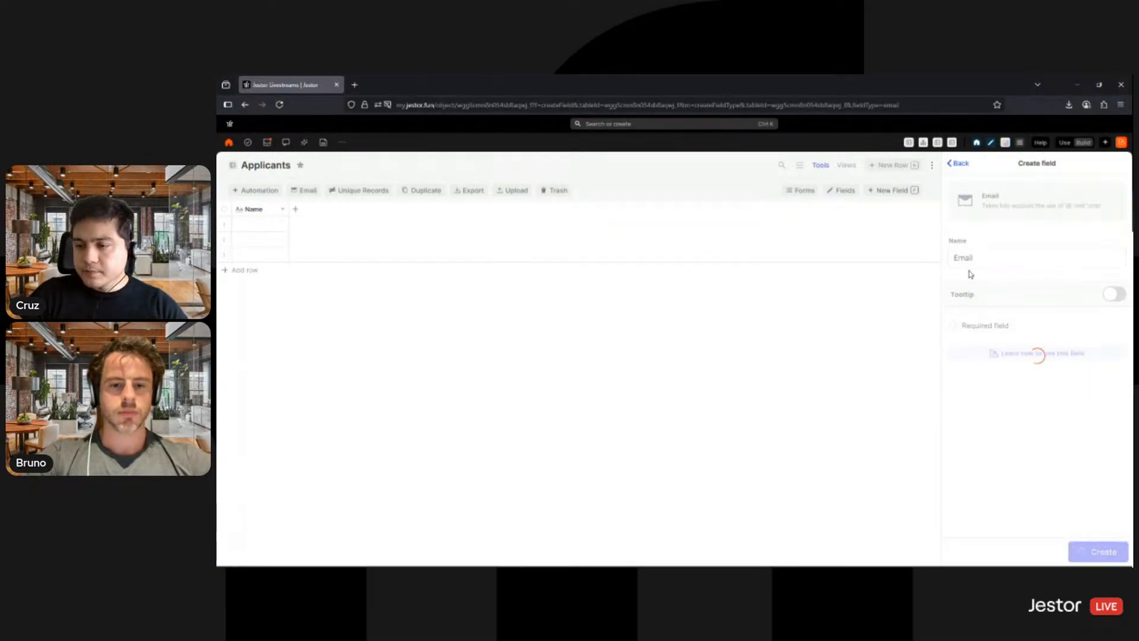
- Find the Phone number field type and add it to the Applicants table with the name Phone
double_click(992, 194)
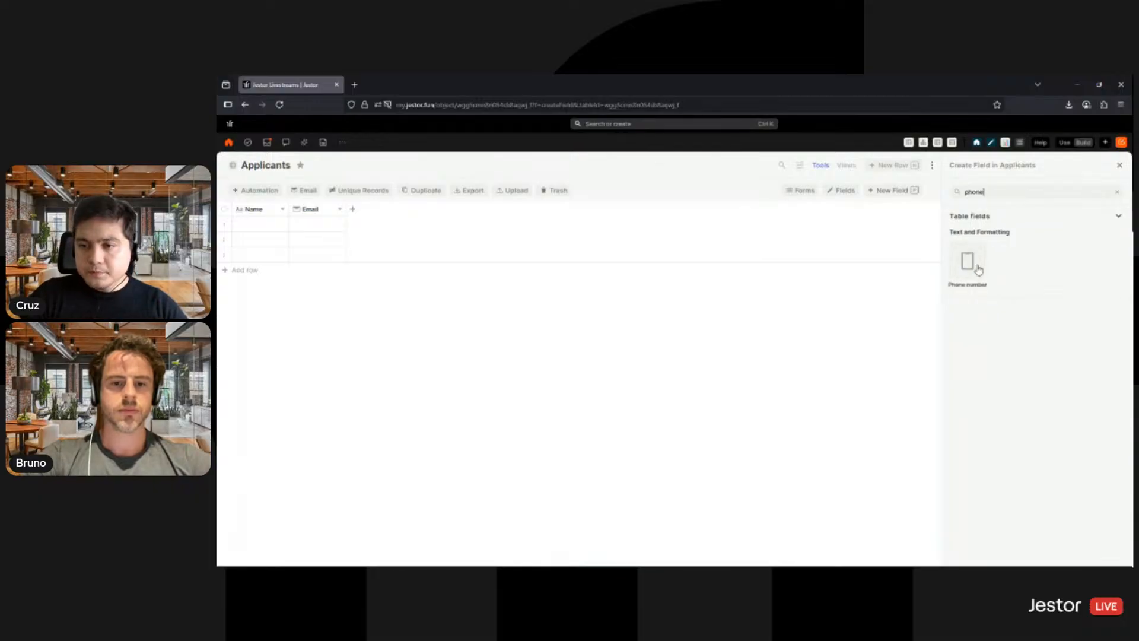
click(977, 270)
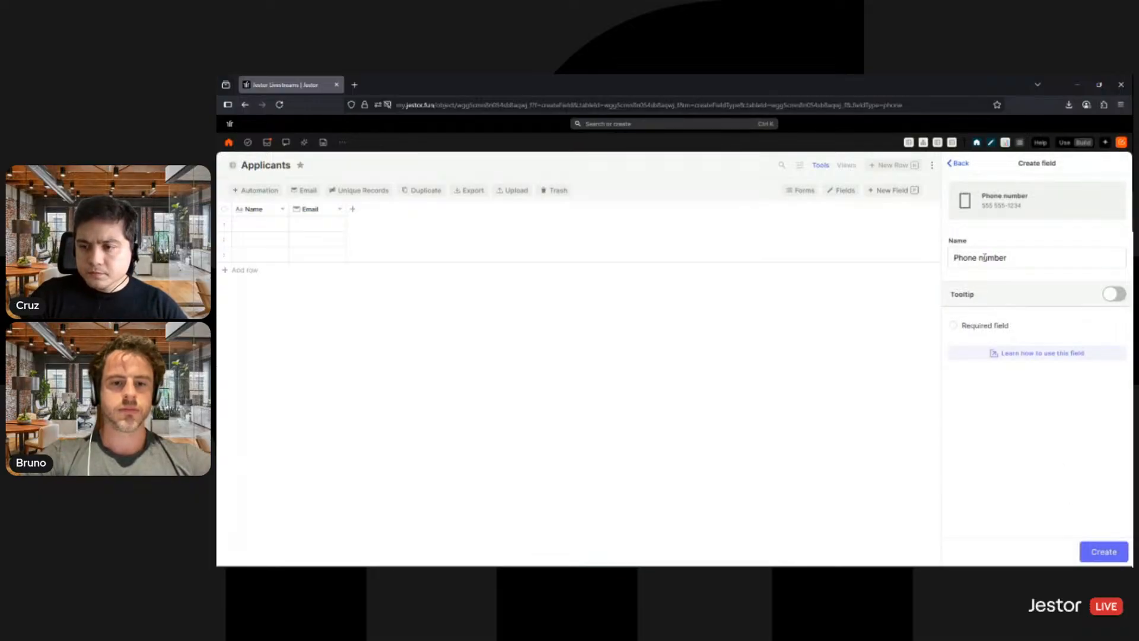
double_click(984, 258)
key(BackSpace)
click(1094, 552)
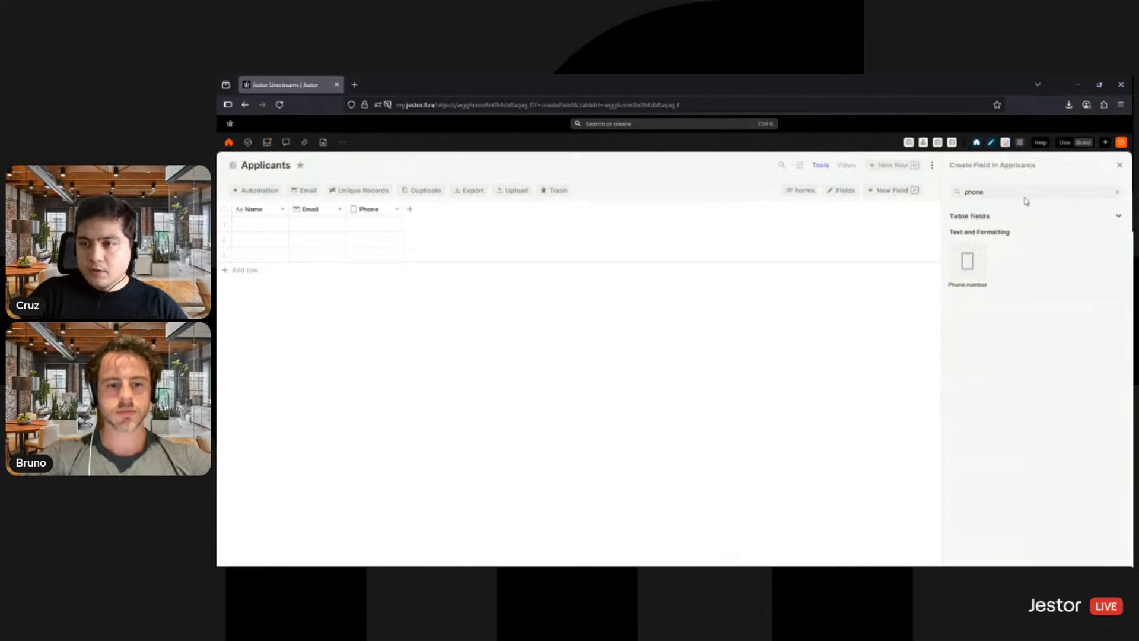
- Find the Link field type and add a Link field named LinkedIn to the Applicants table
double_click(1023, 194)
key(BackSpace)
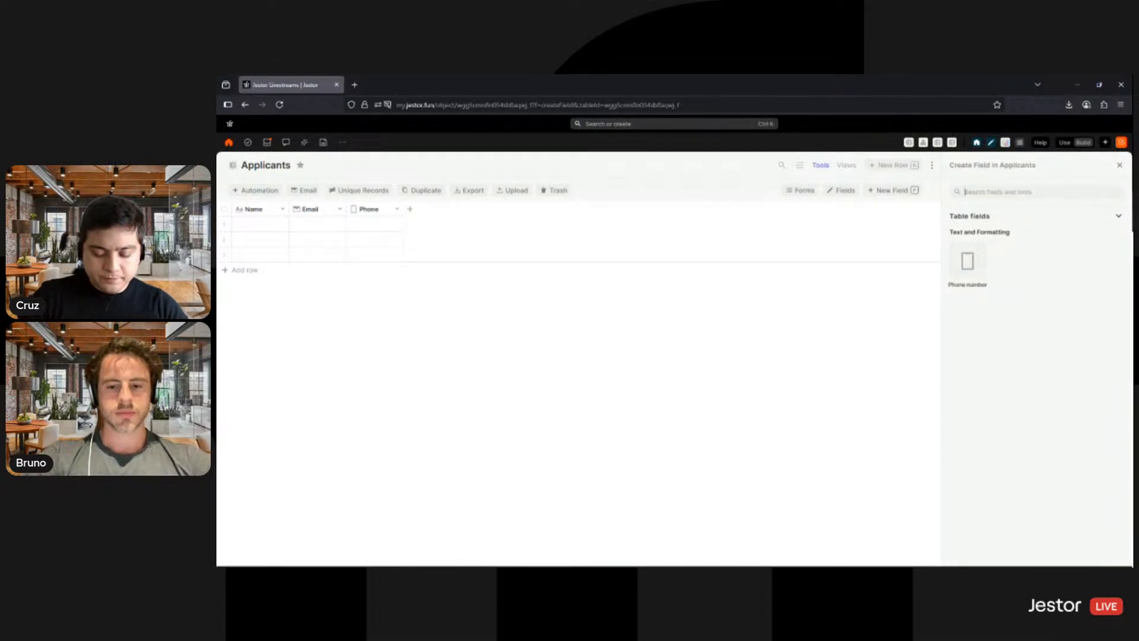
text(ur)
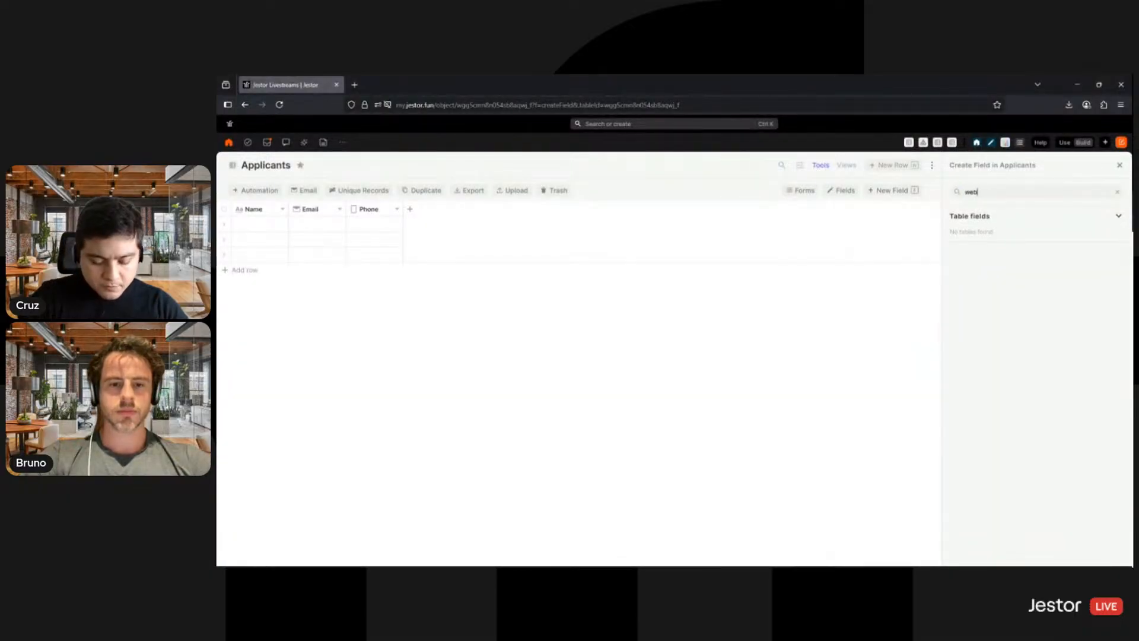
key(BackSpace)
key(BackSpace)
key(BackSpace)
text(link)
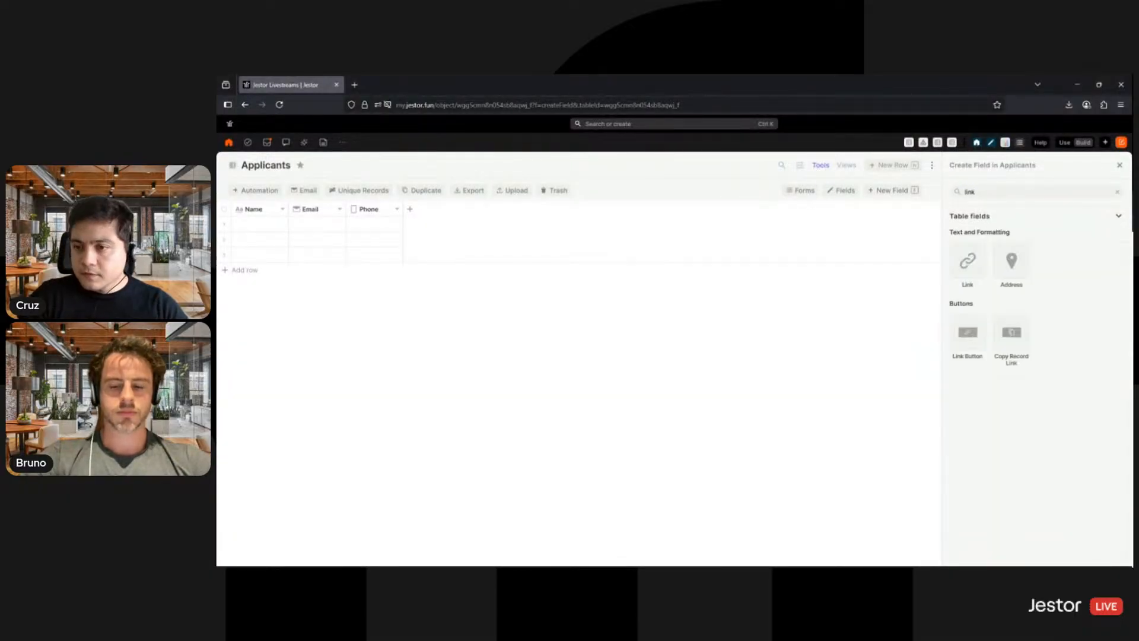
click(971, 267)
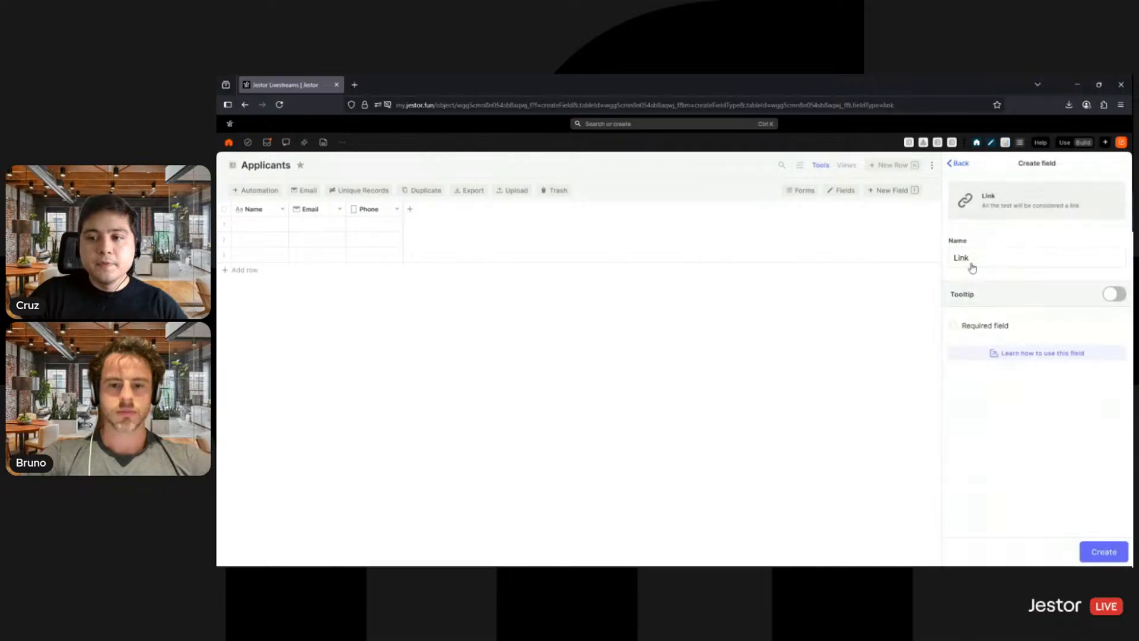
double_click(979, 259)
text(Linkedi)
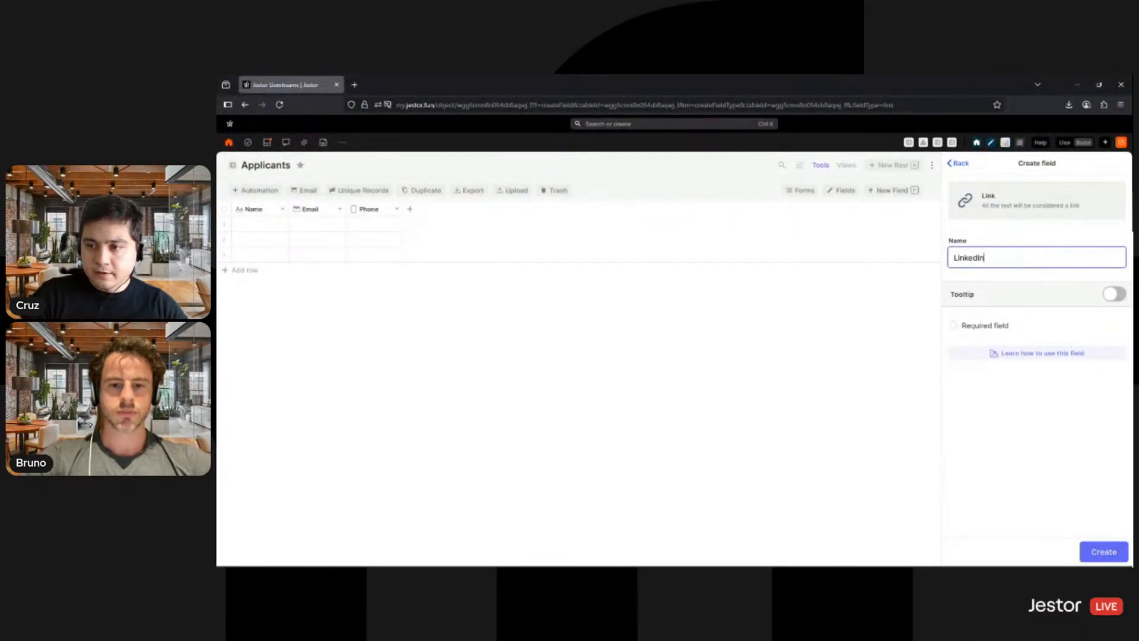
click(1104, 552)
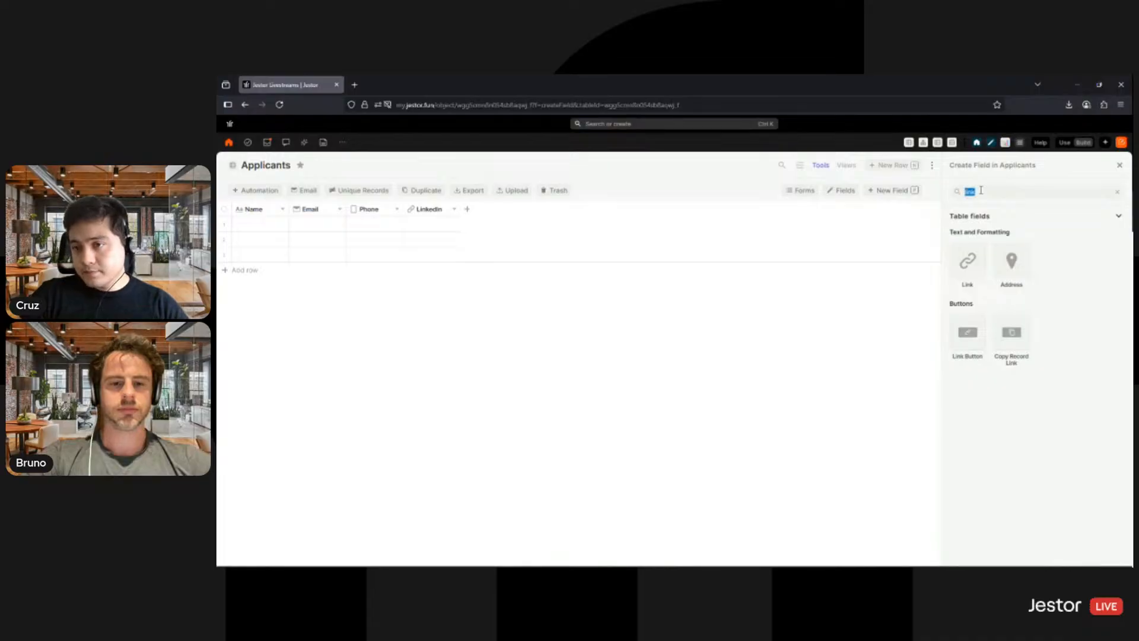
- Add a Text field in Rich text format named Employment History to the Applicants table
text(x)
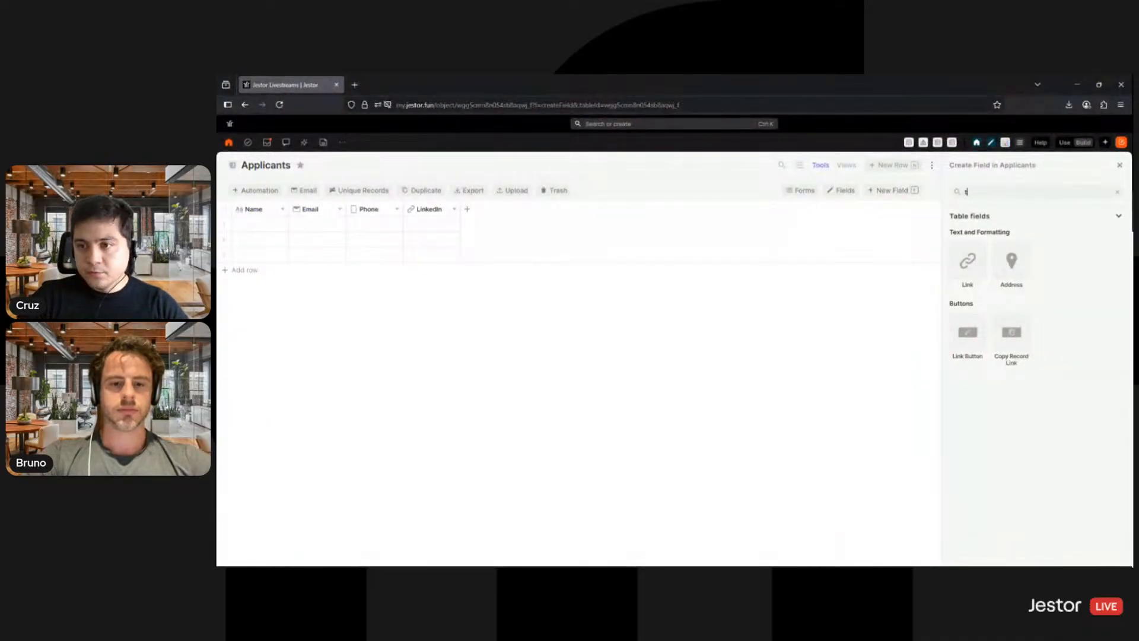
key(BackSpace)
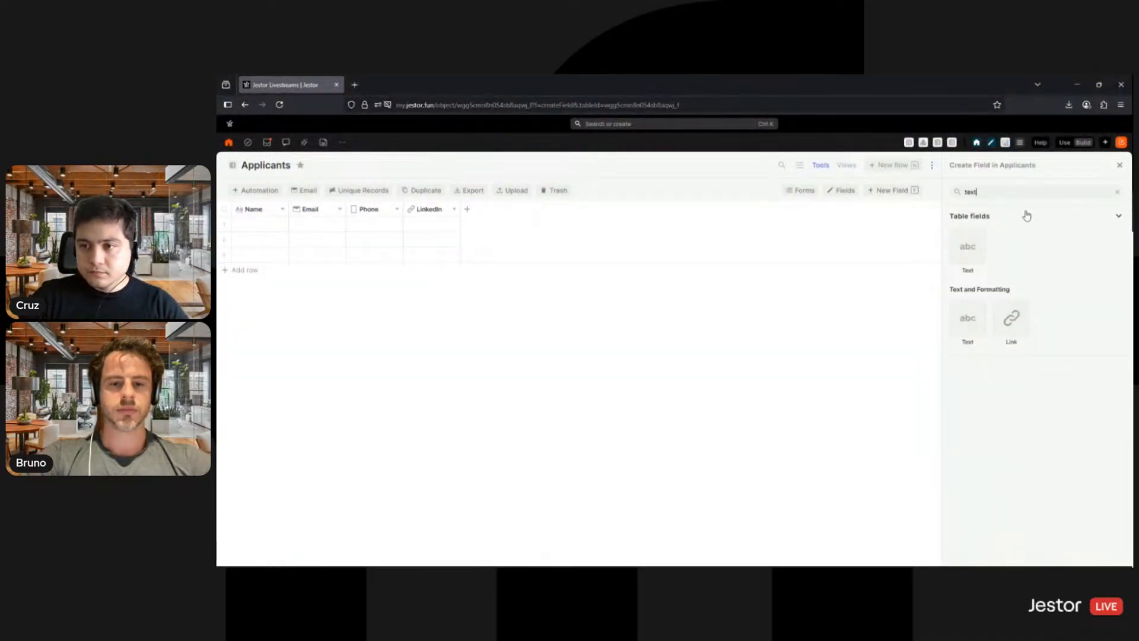
click(967, 249)
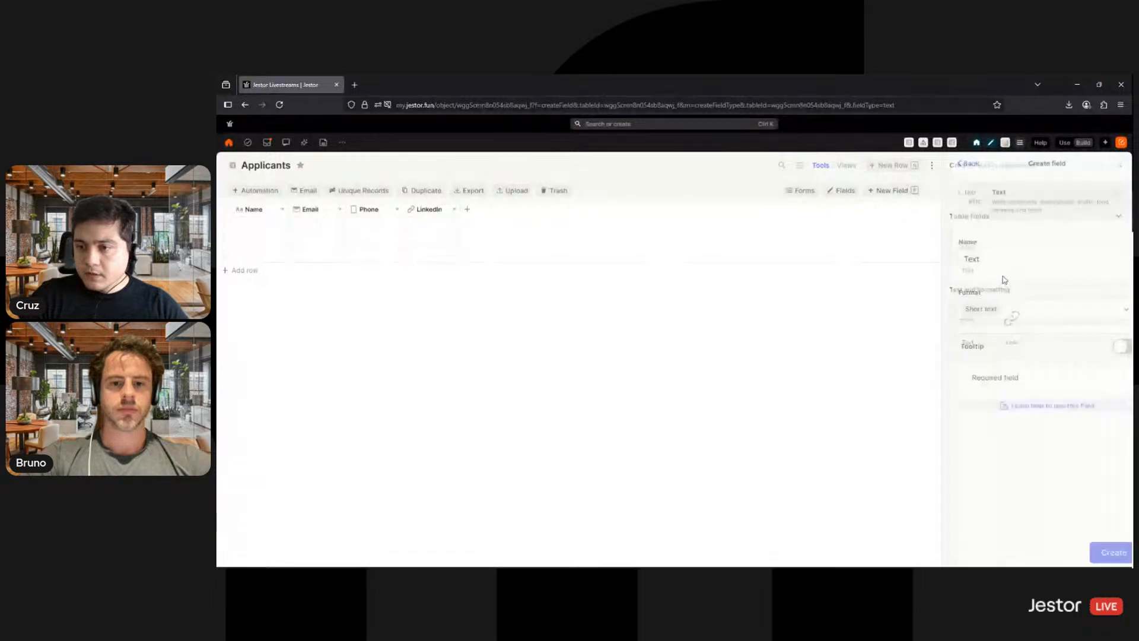
click(998, 309)
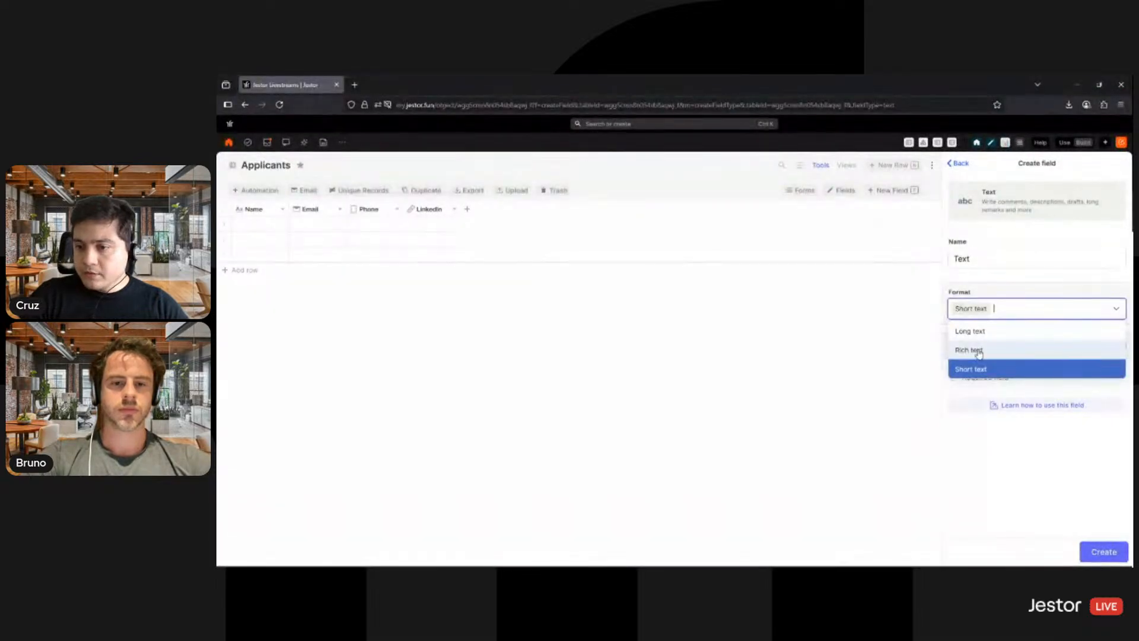
click(978, 350)
double_click(994, 256)
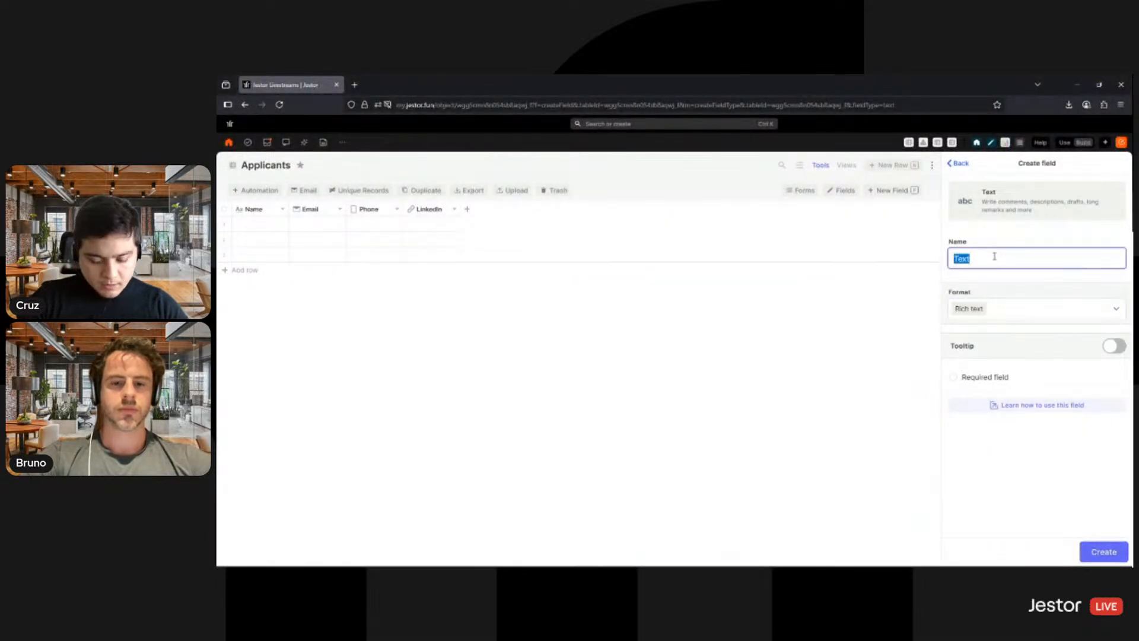
text(Job History)
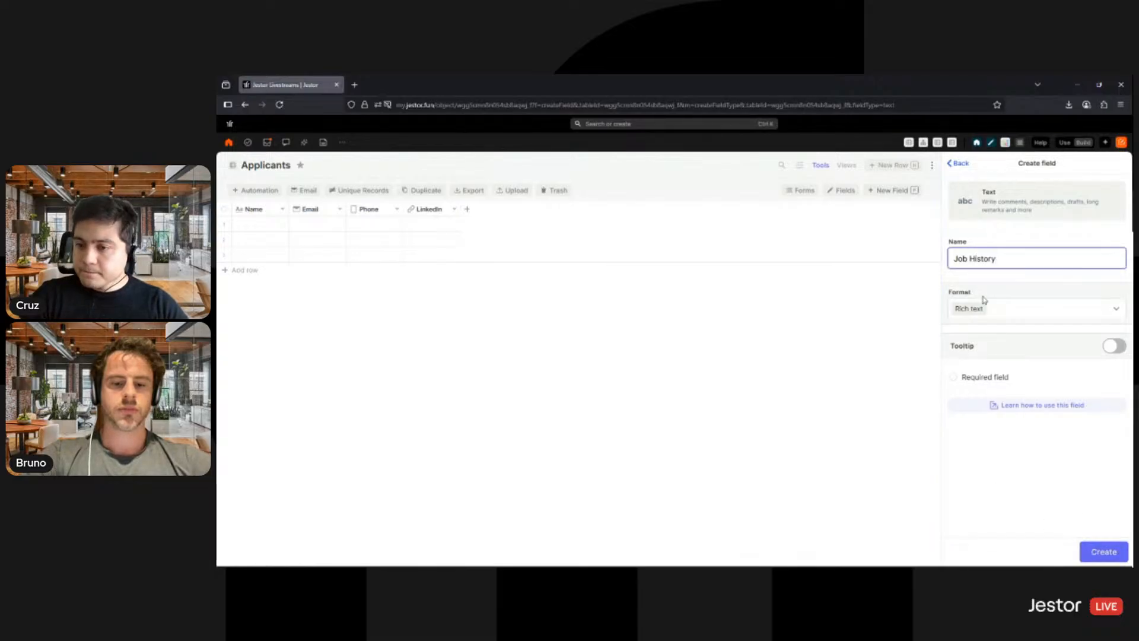
double_click(963, 258)
text(Employ)
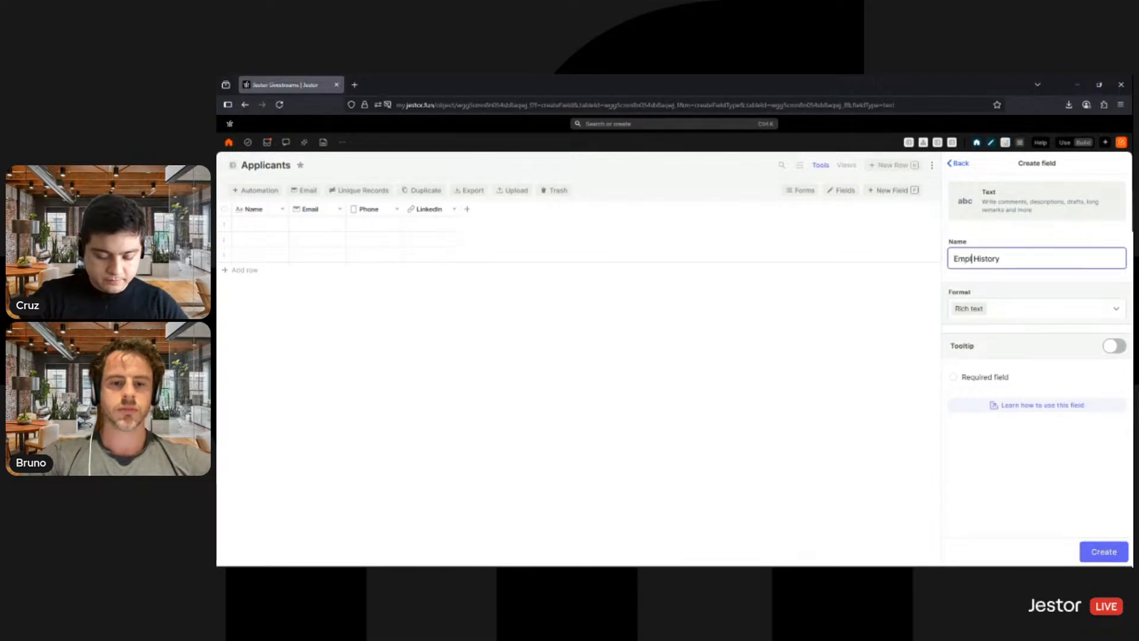
text(ment)
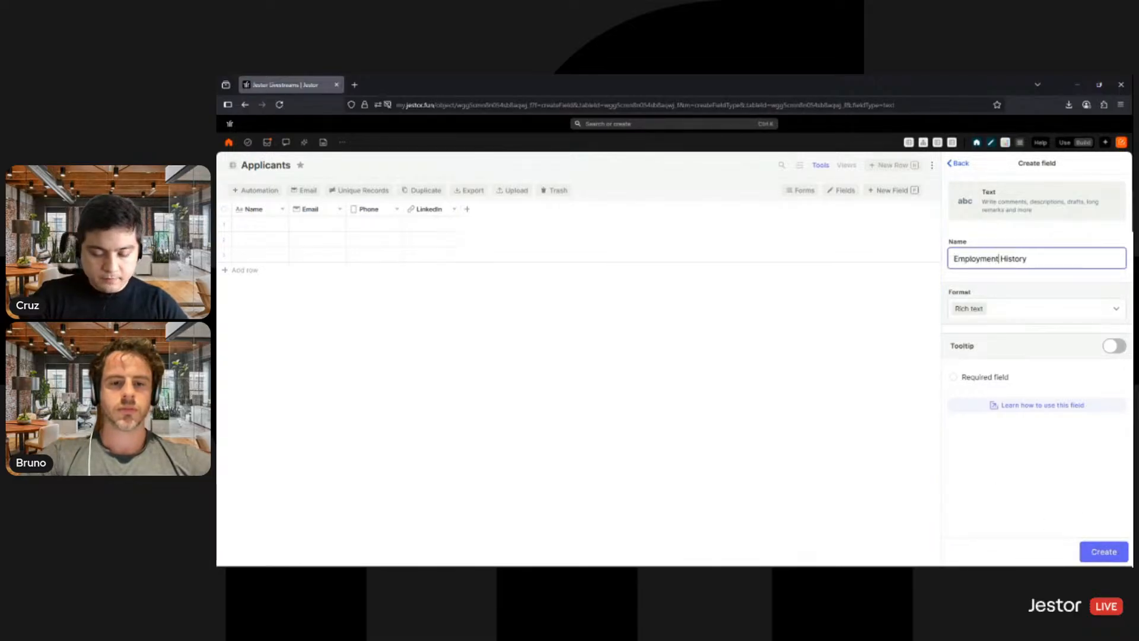
click(1103, 554)
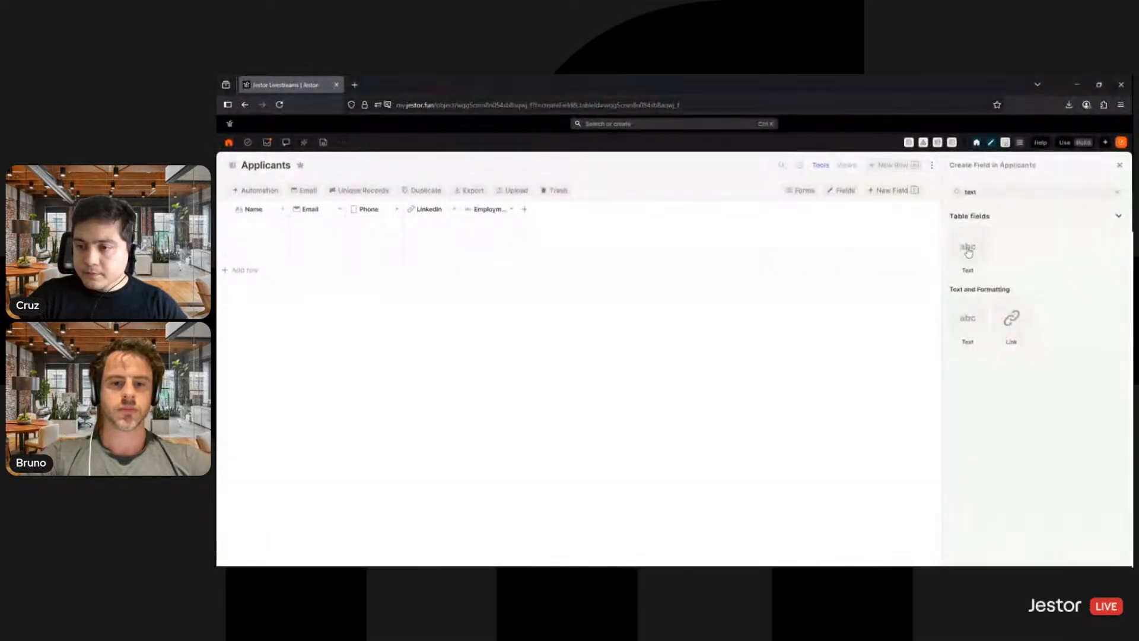
- Add another Text field in Rich text format named Education to the Applicants table
click(974, 255)
click(1004, 310)
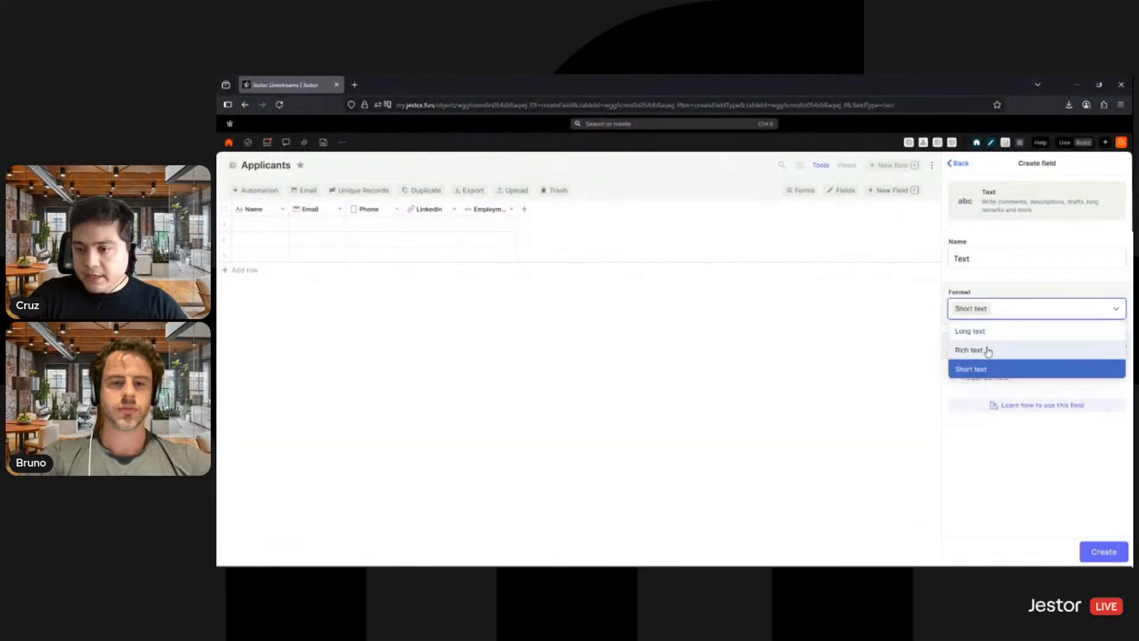
click(987, 351)
double_click(982, 264)
text(Education)
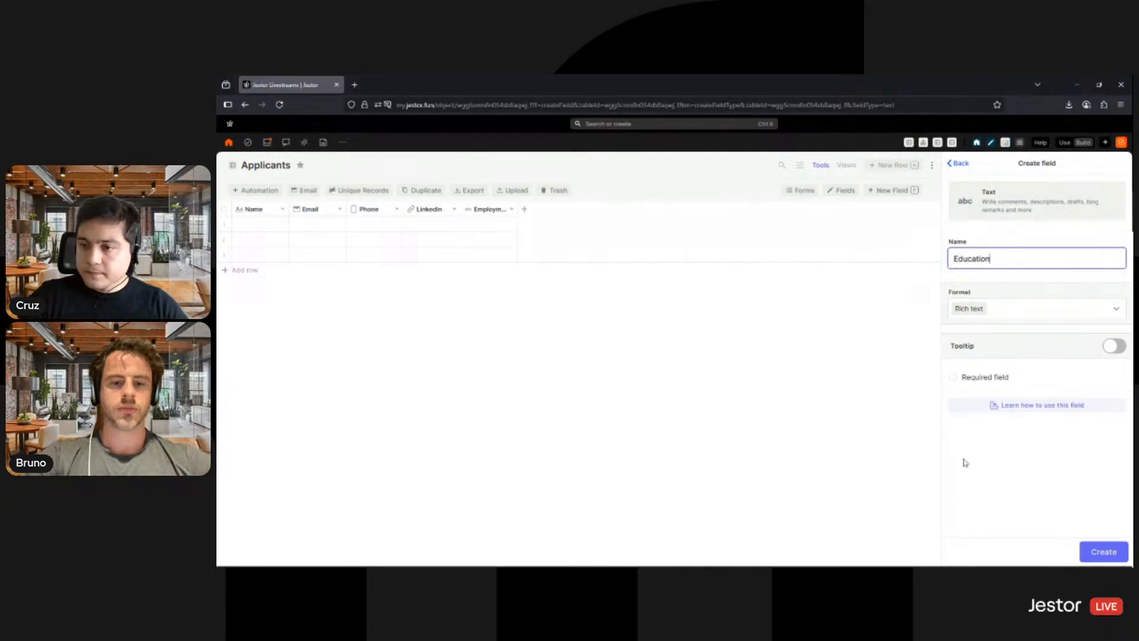
click(1089, 556)
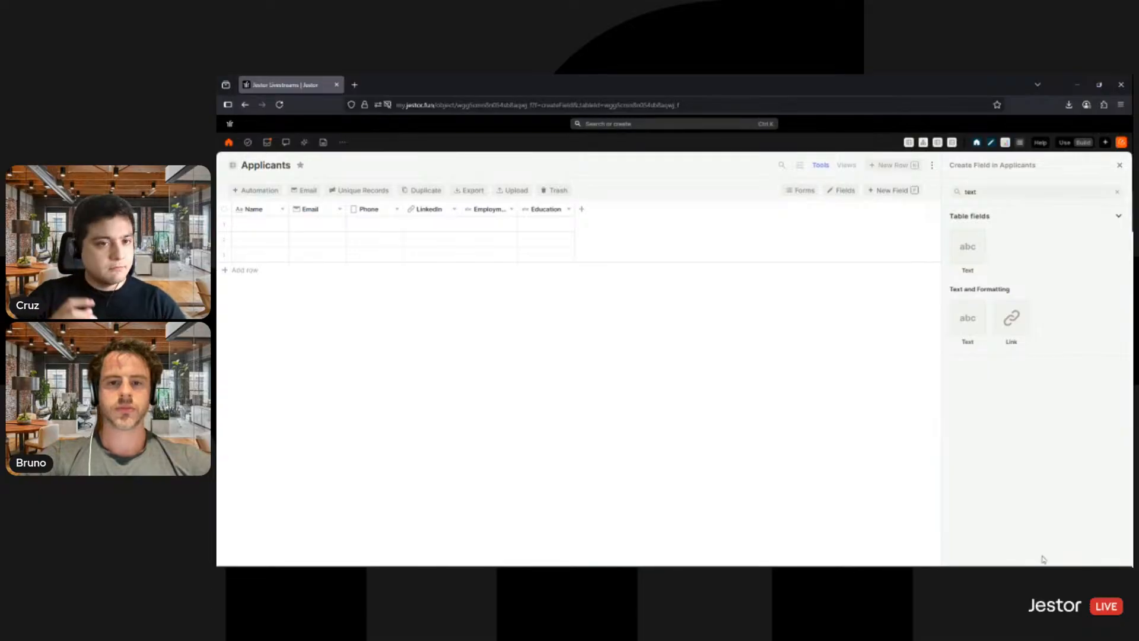
- Find the plain Attachment field type and add an Attachments field to the Applicants table
double_click(991, 194)
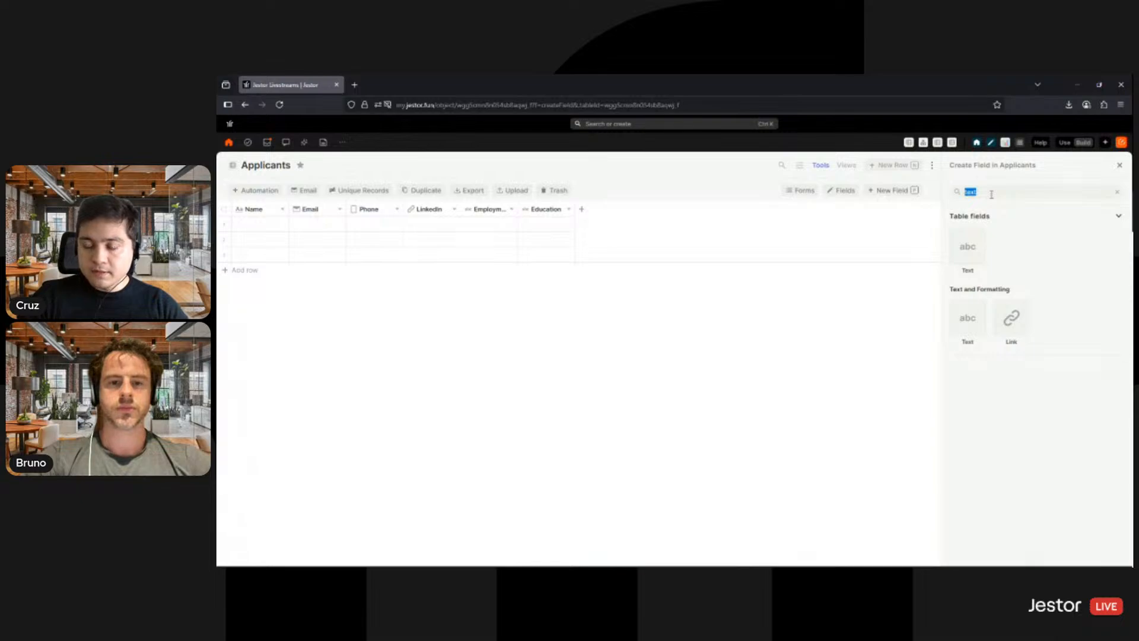
text(at)
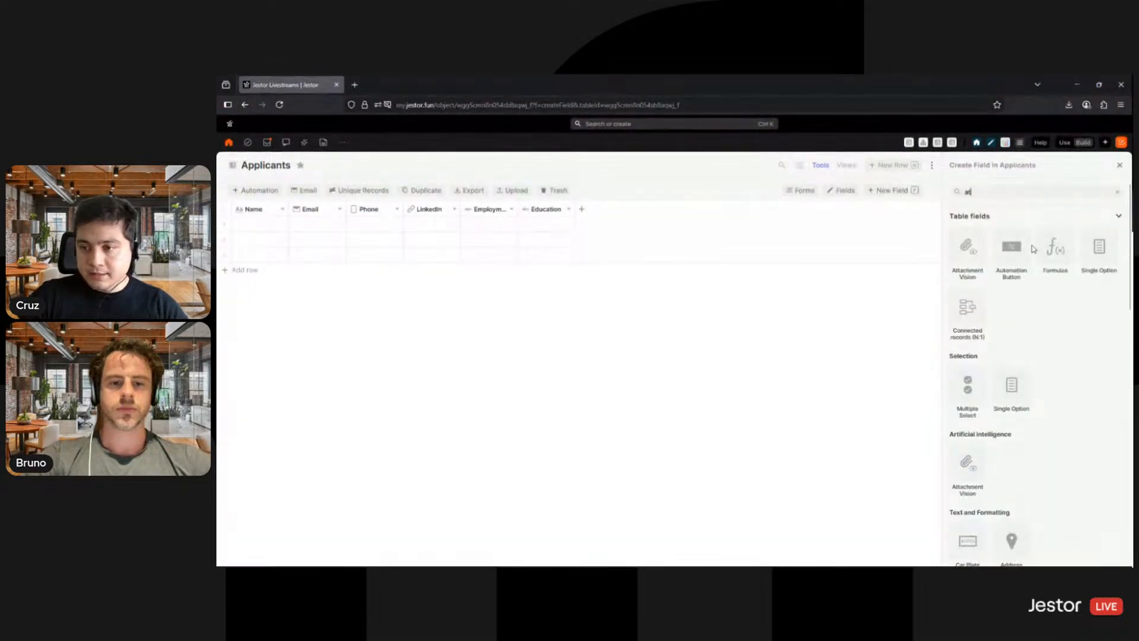
text(t)
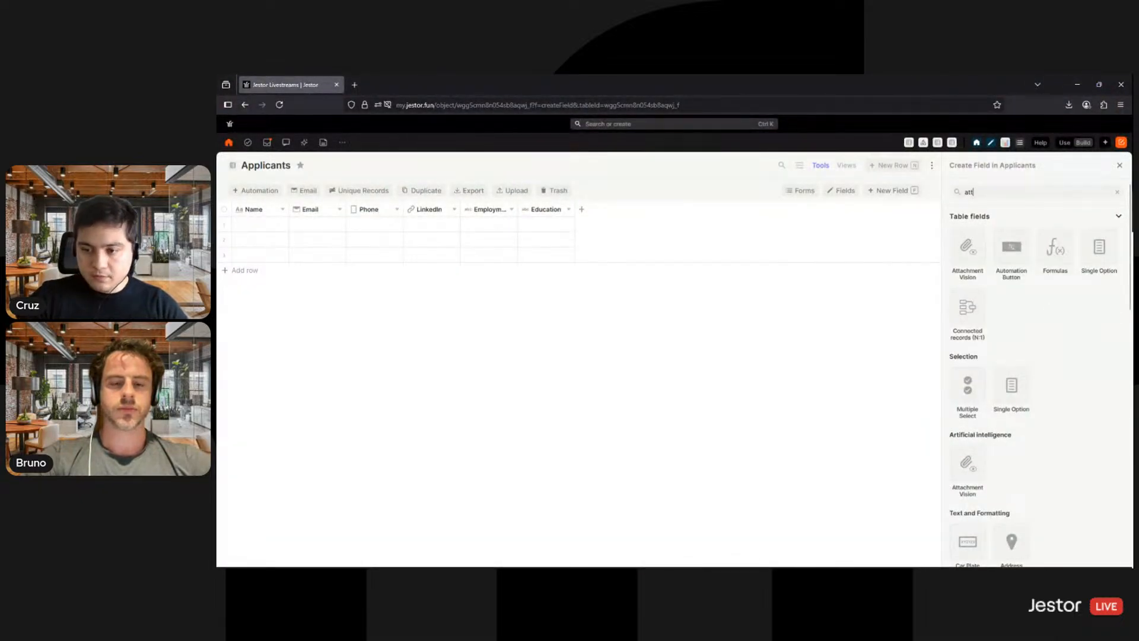
text(ach)
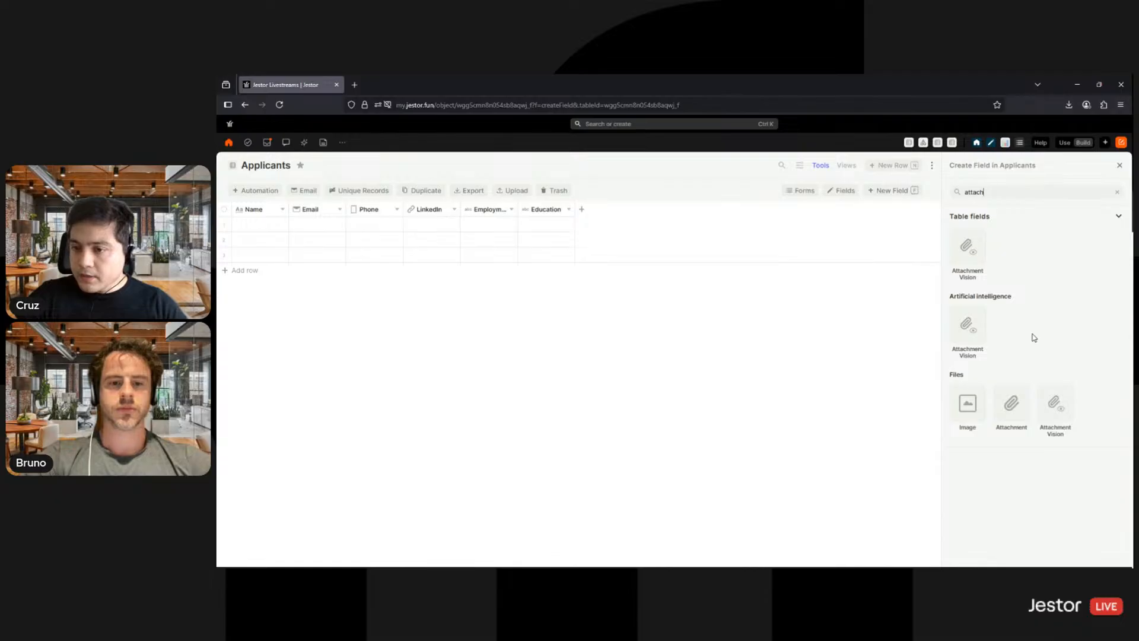
click(1011, 404)
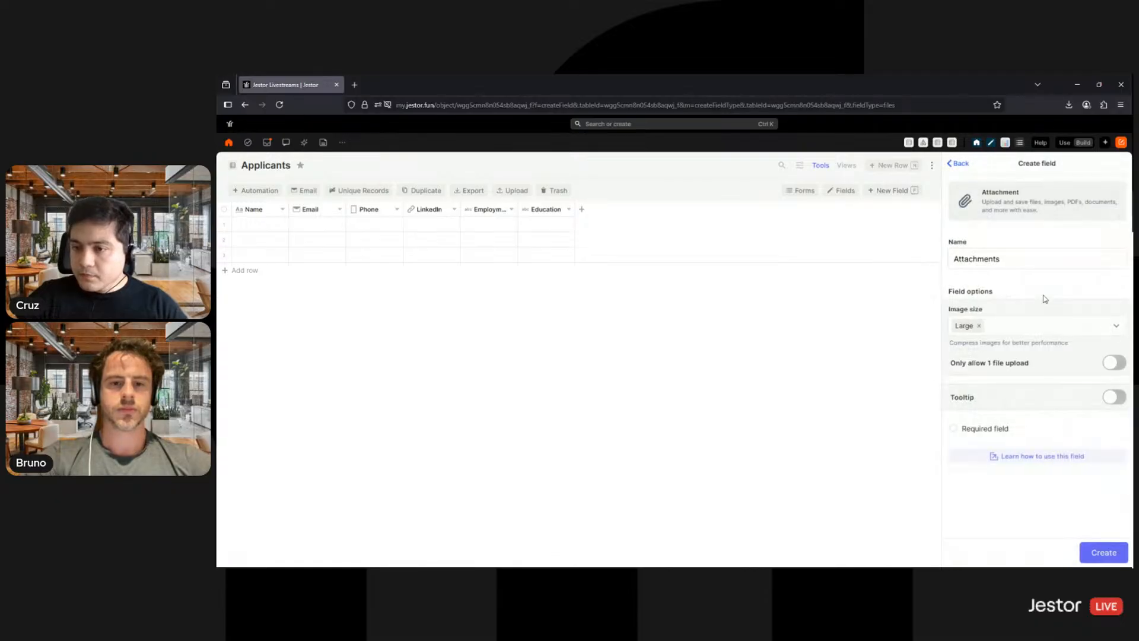
click(1090, 553)
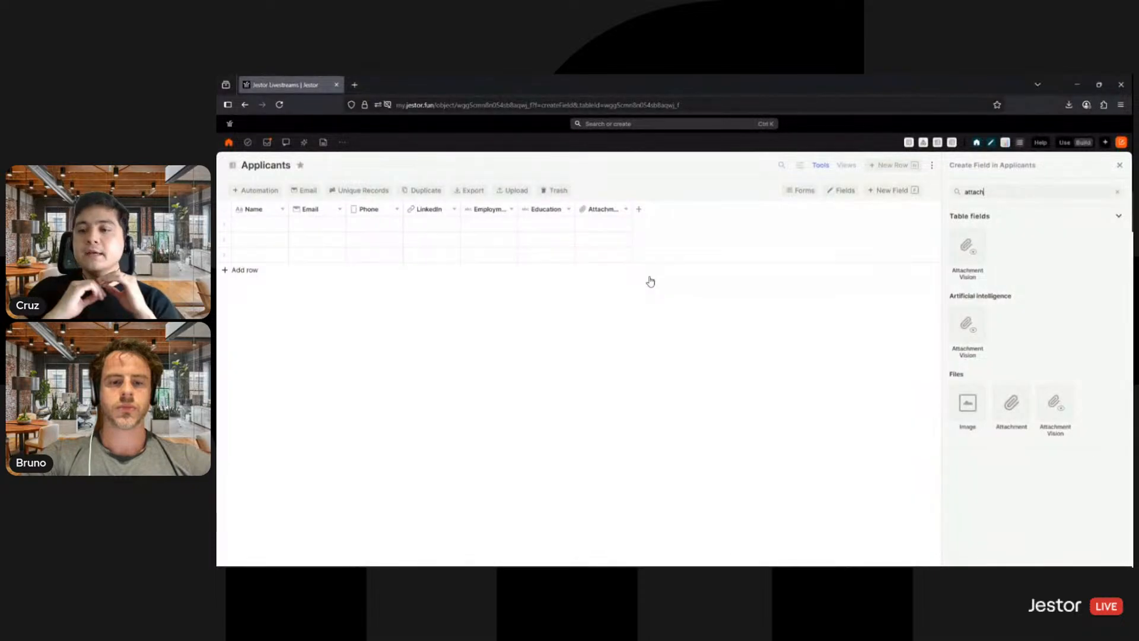
- Find the Single Option field type and start a new Applicants field named Team
double_click(977, 191)
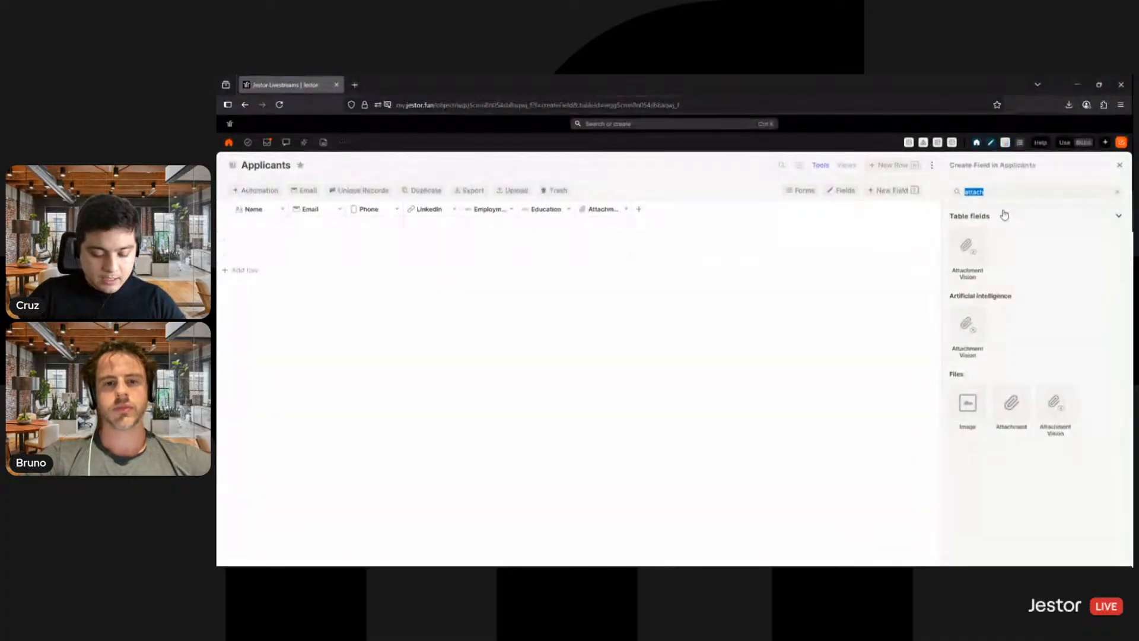
text(optio)
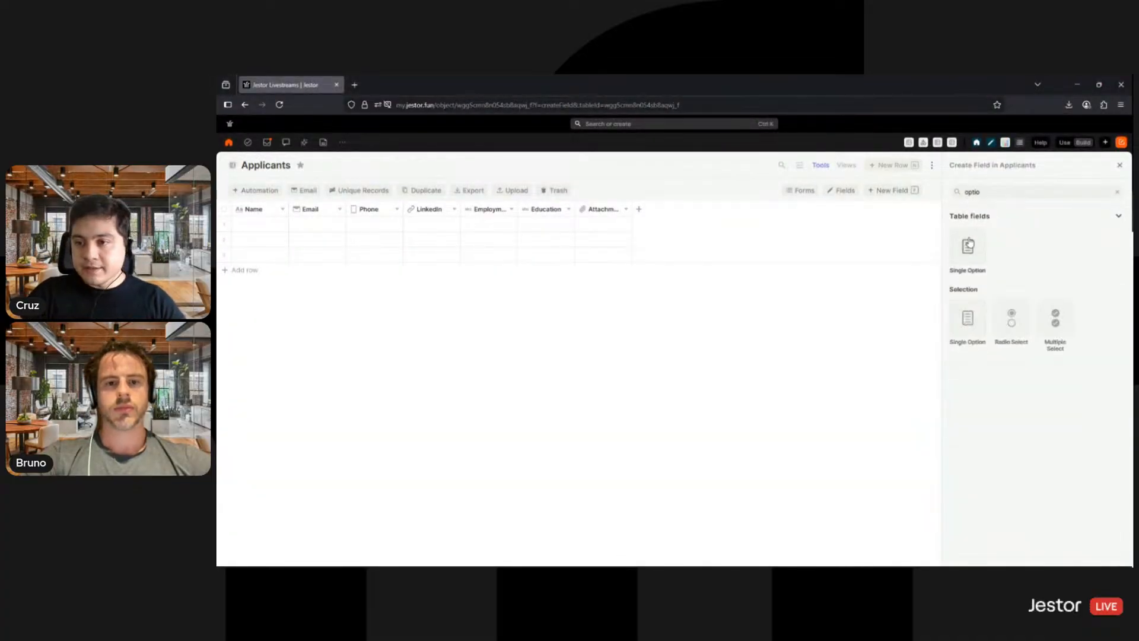
click(976, 258)
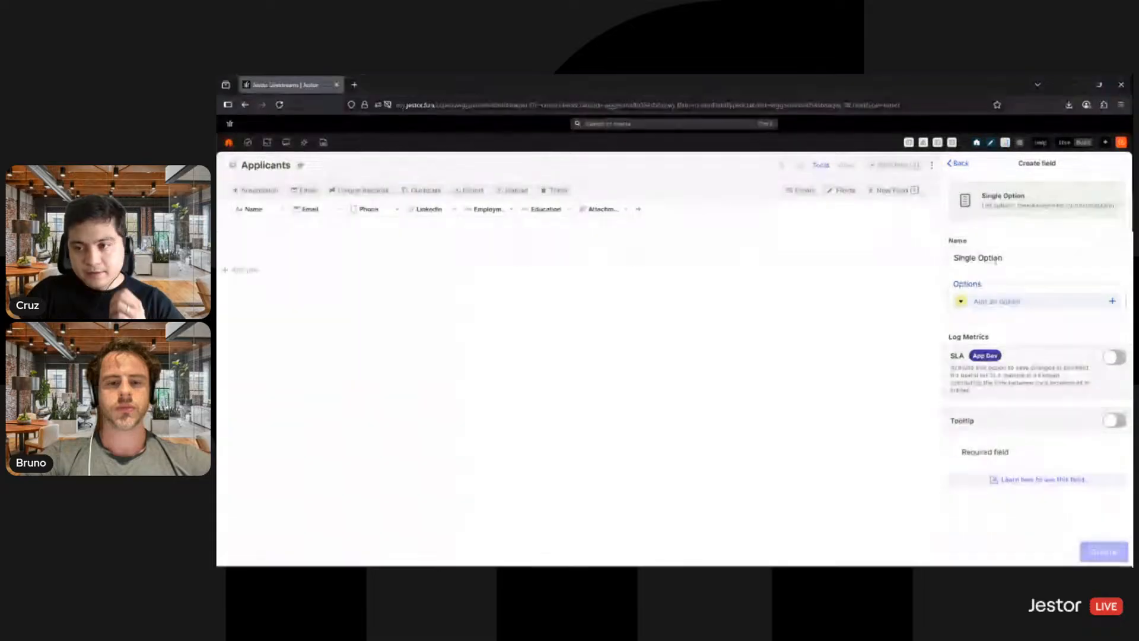
triple_click(995, 259)
text(Team)
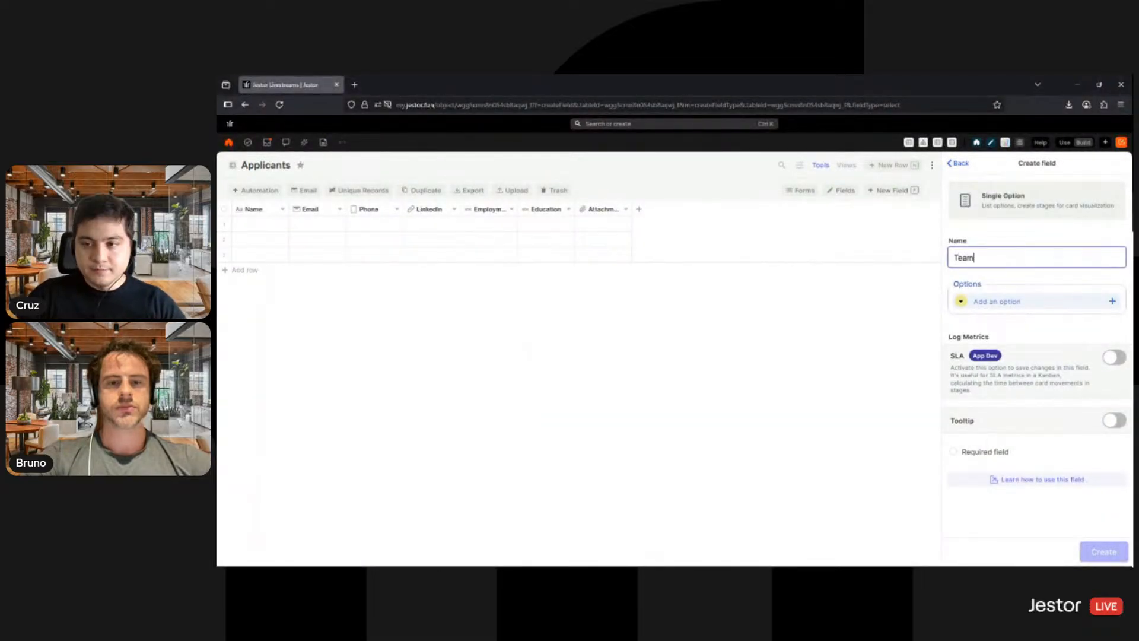
- Add a Finance option in light green to the Team field
click(960, 301)
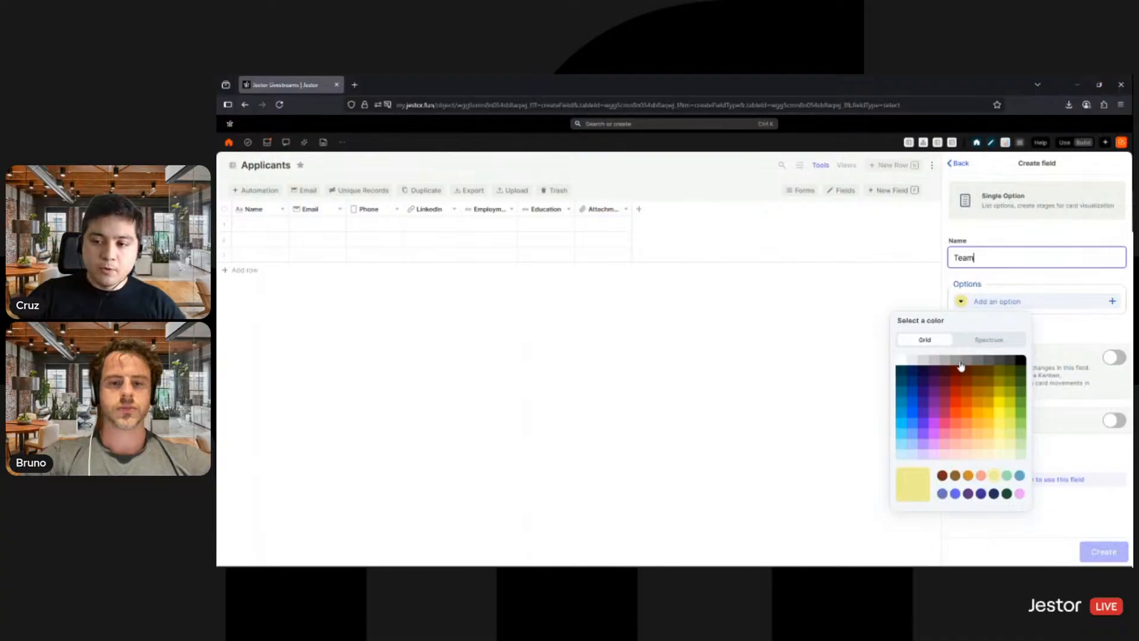
click(960, 304)
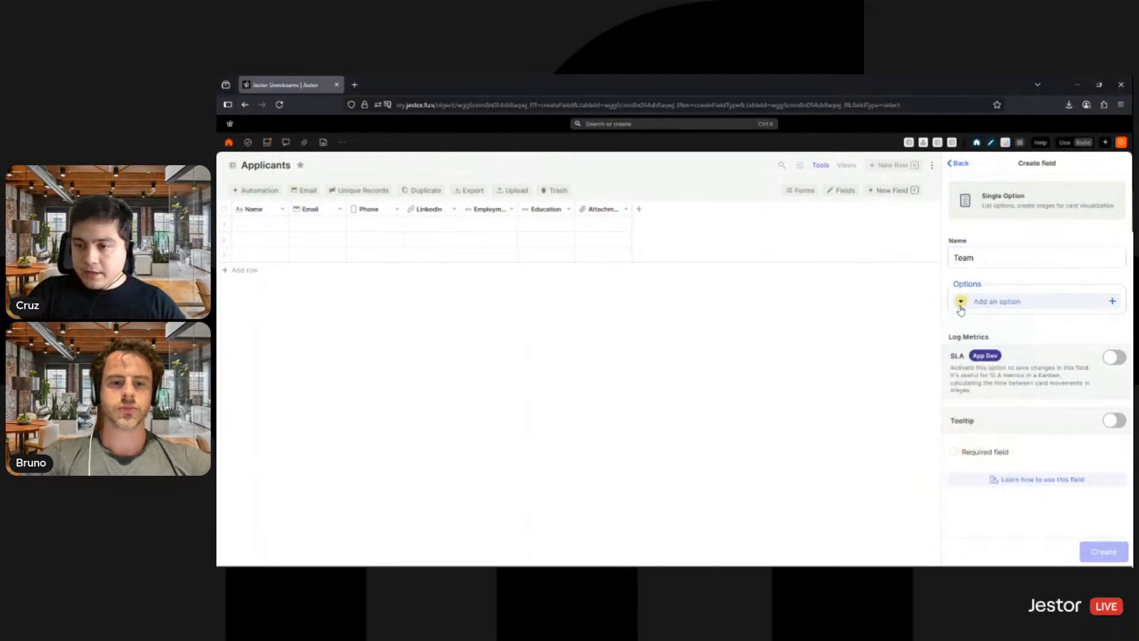
click(961, 306)
click(1003, 301)
text(Finance)
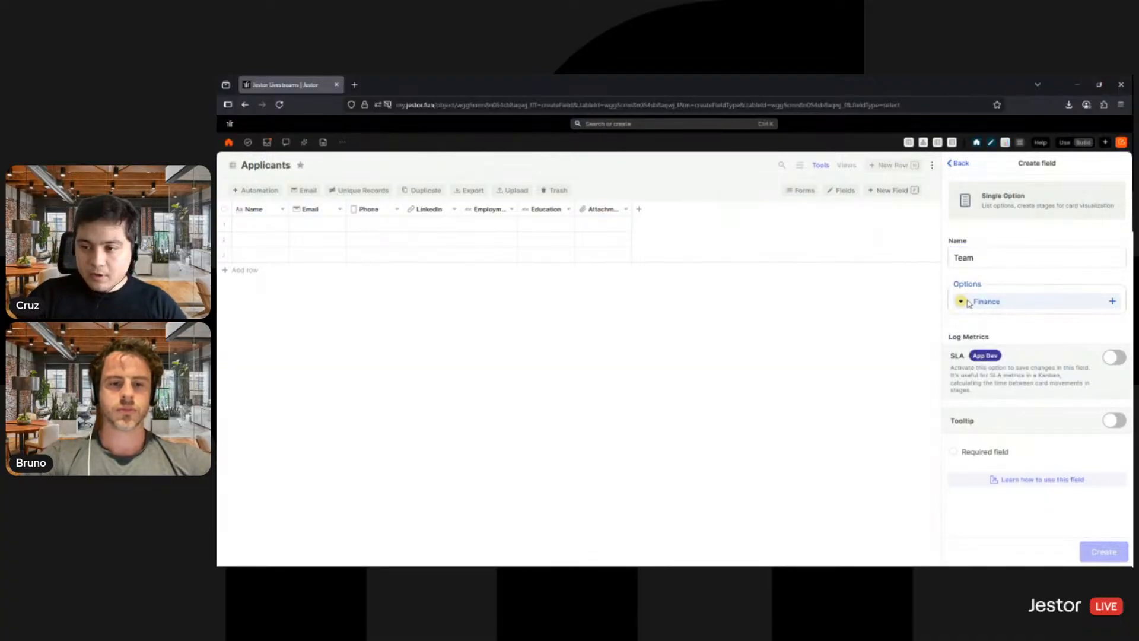
click(961, 301)
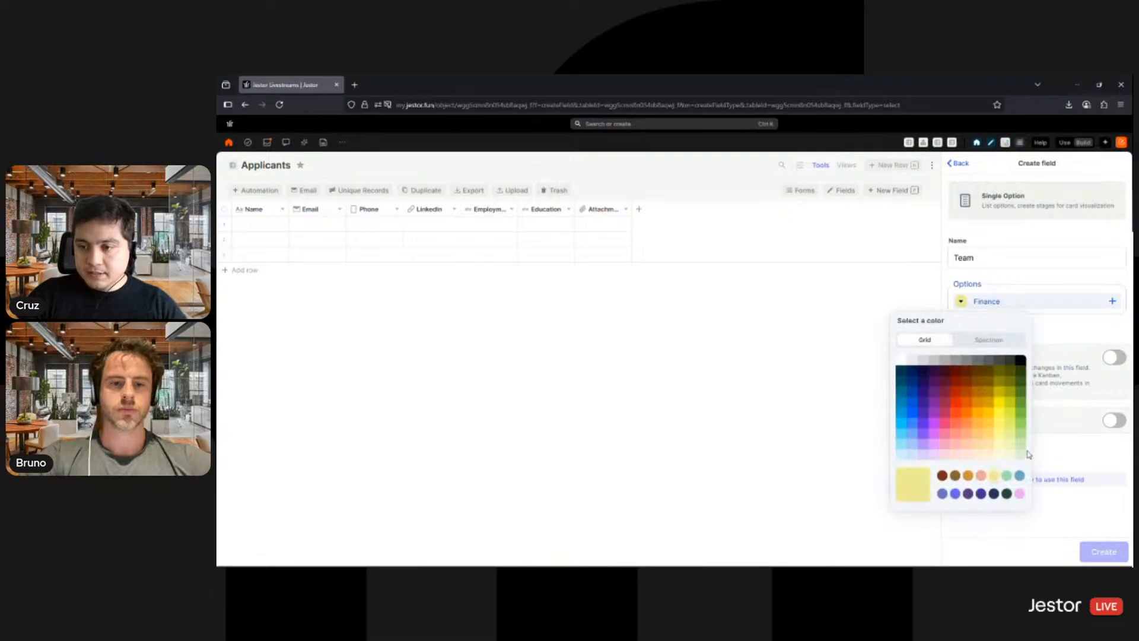
click(1020, 453)
key(Return)
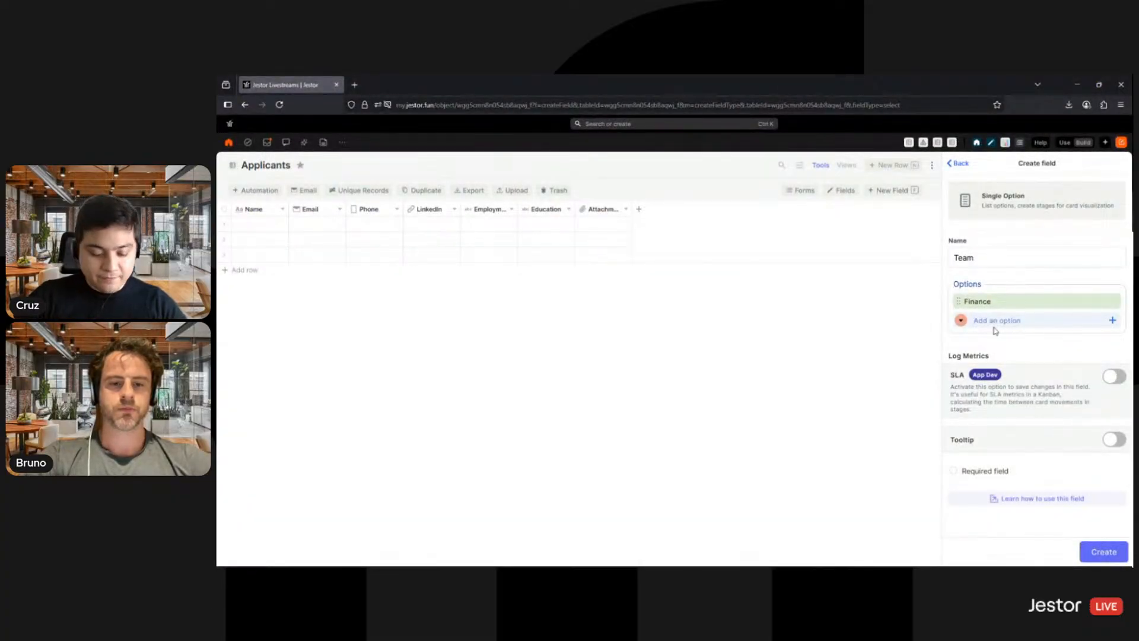
- Add a Sales option in light blue to the Team field's options
text(Sales)
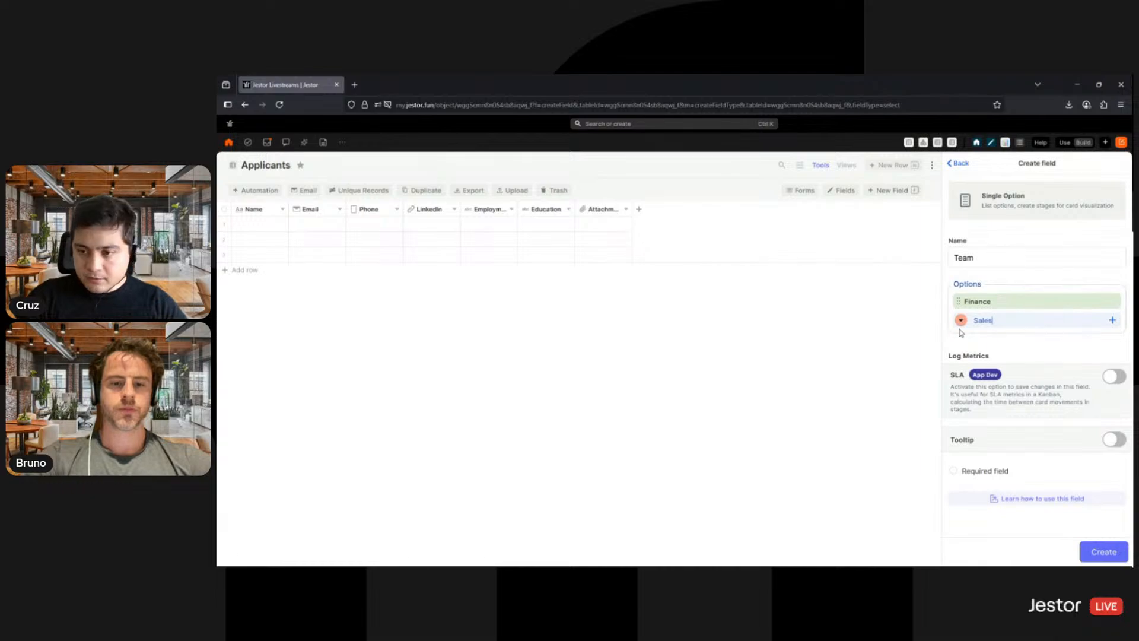
click(961, 320)
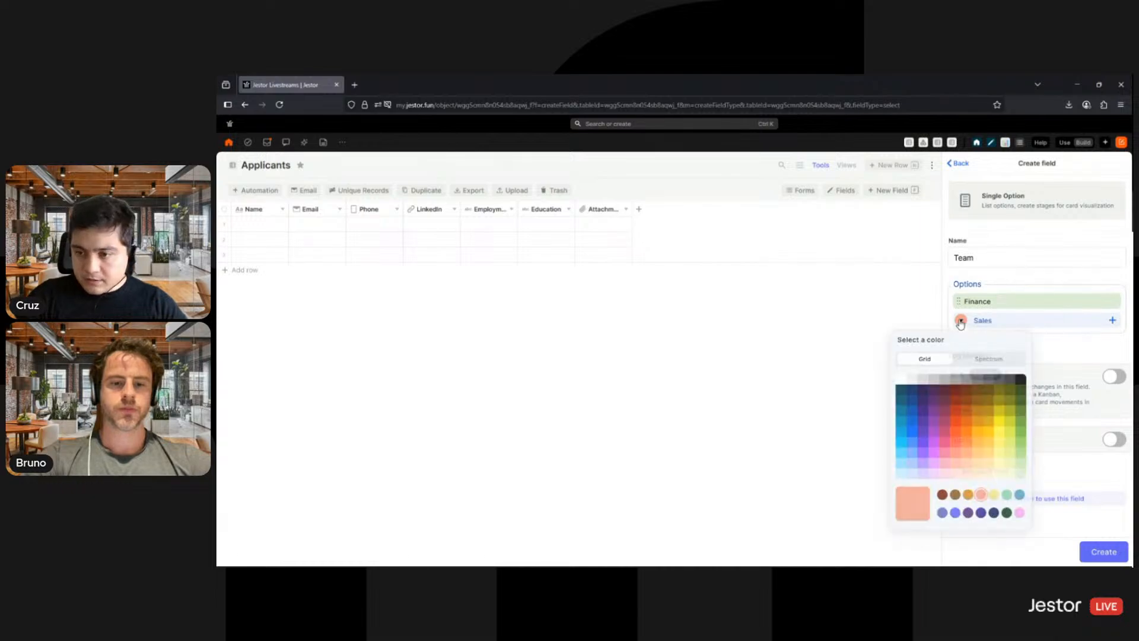
click(912, 472)
click(1060, 355)
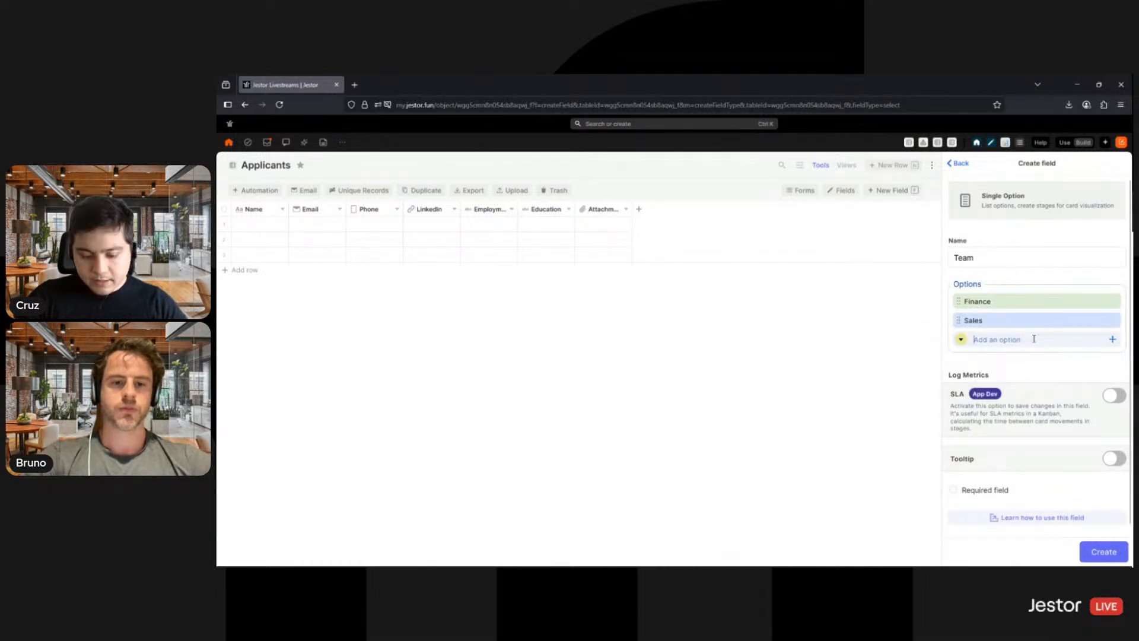
- Enter a Tech option in light peach for the Team field and create the field in the Applicants table
text(Tech)
click(961, 340)
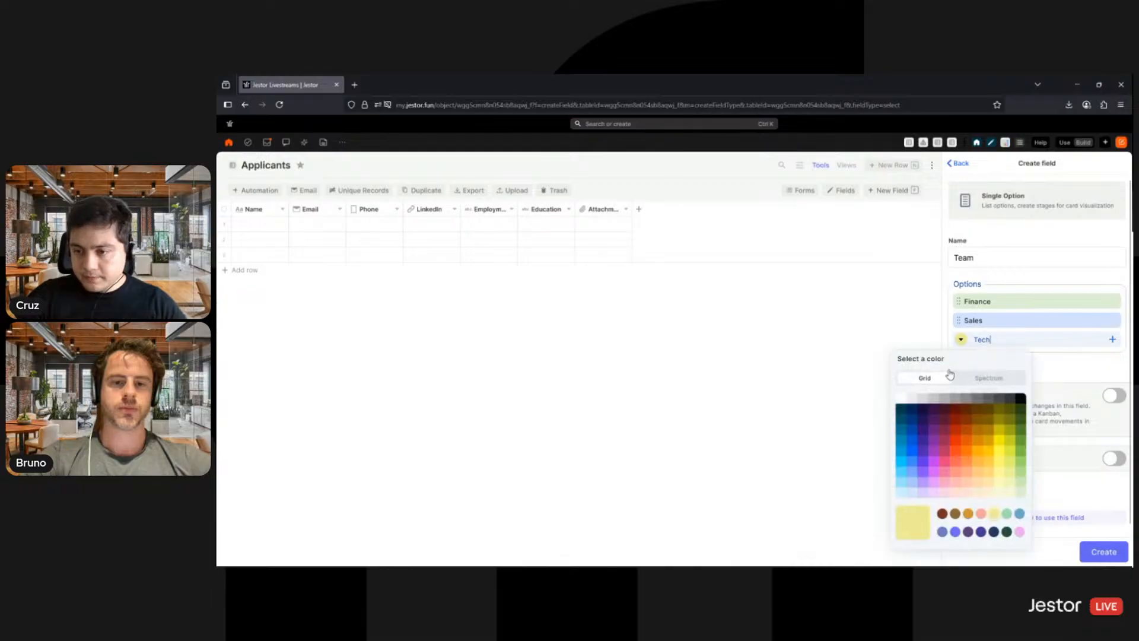
click(970, 494)
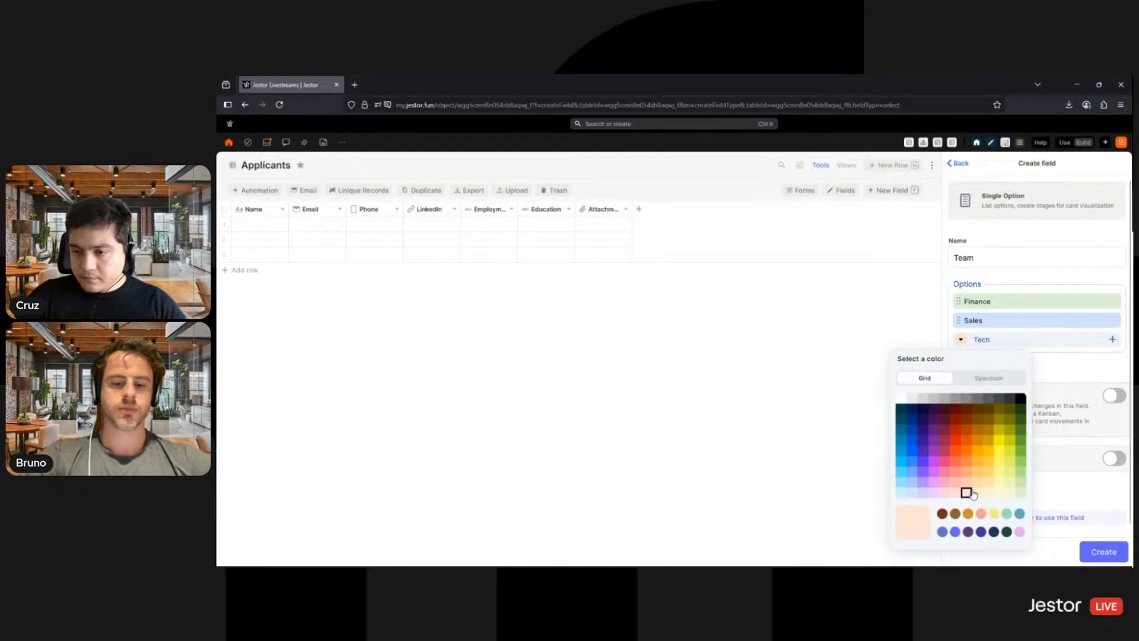
click(1070, 379)
click(1101, 559)
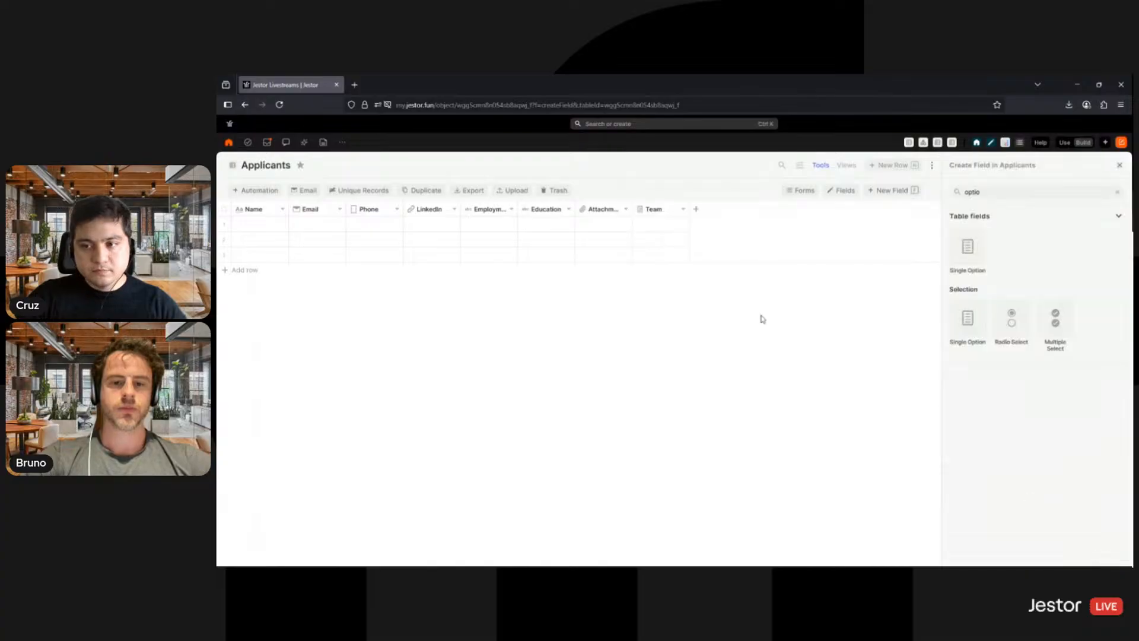
- Start a Connected records (N:1) field named Job Opening that links Applicants to the Job Openings SMB table
key(ctrl+a)
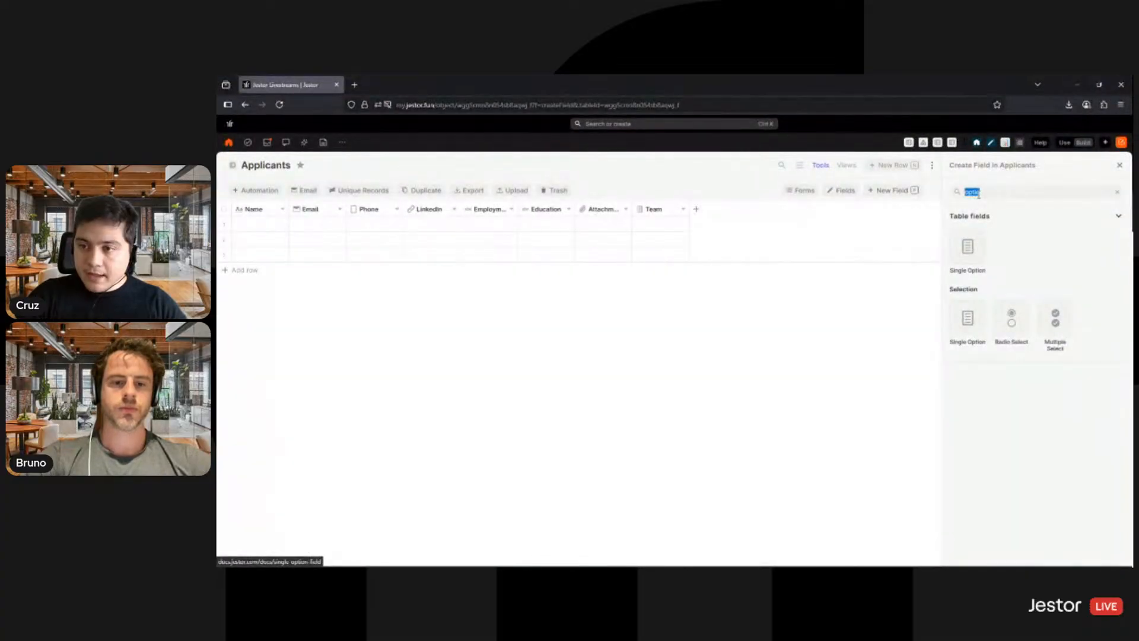
text(d)
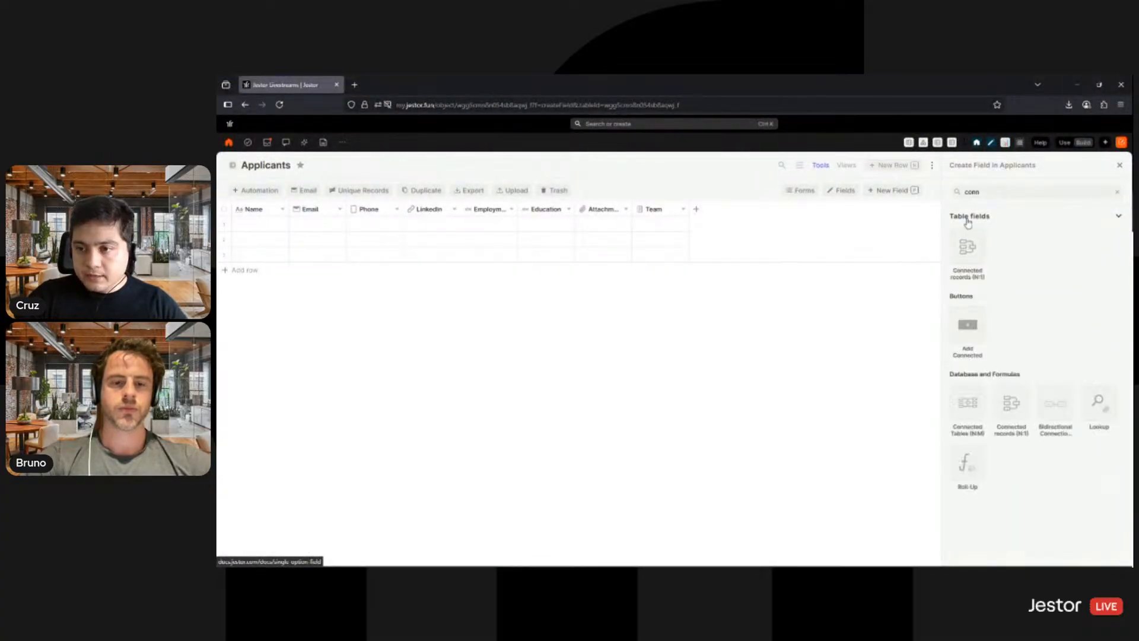
click(976, 252)
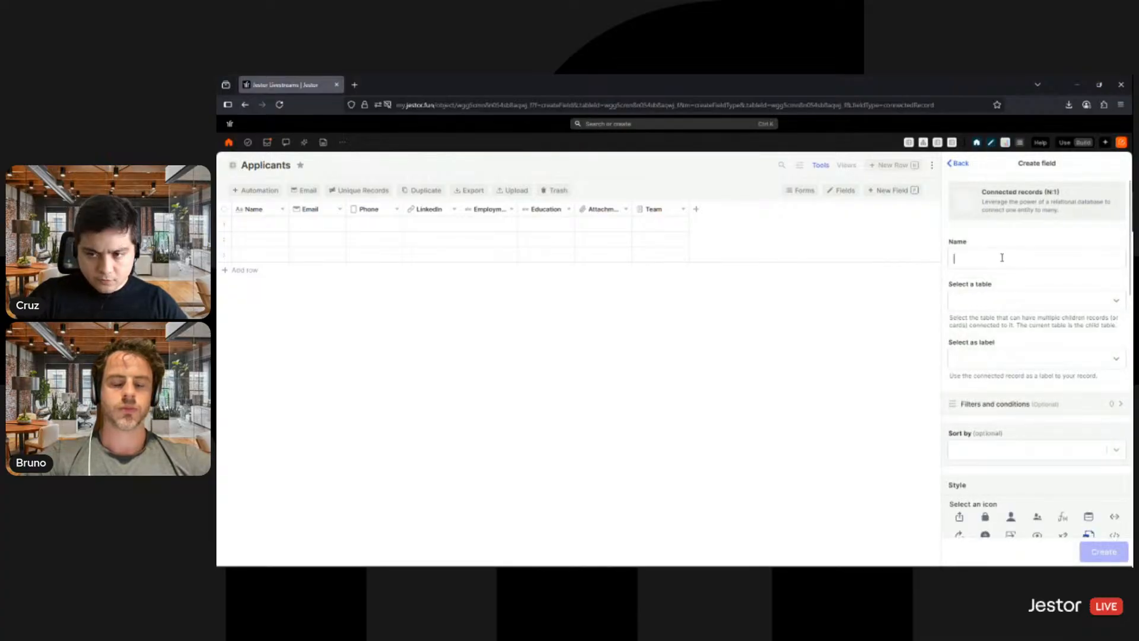
click(1001, 257)
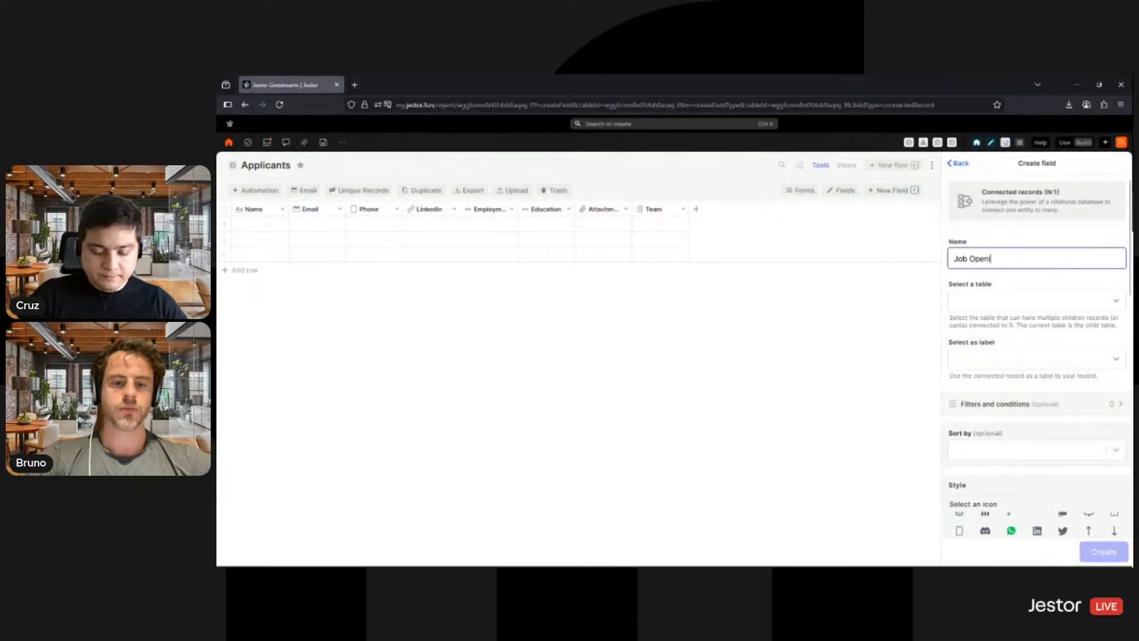
click(1007, 305)
text(job)
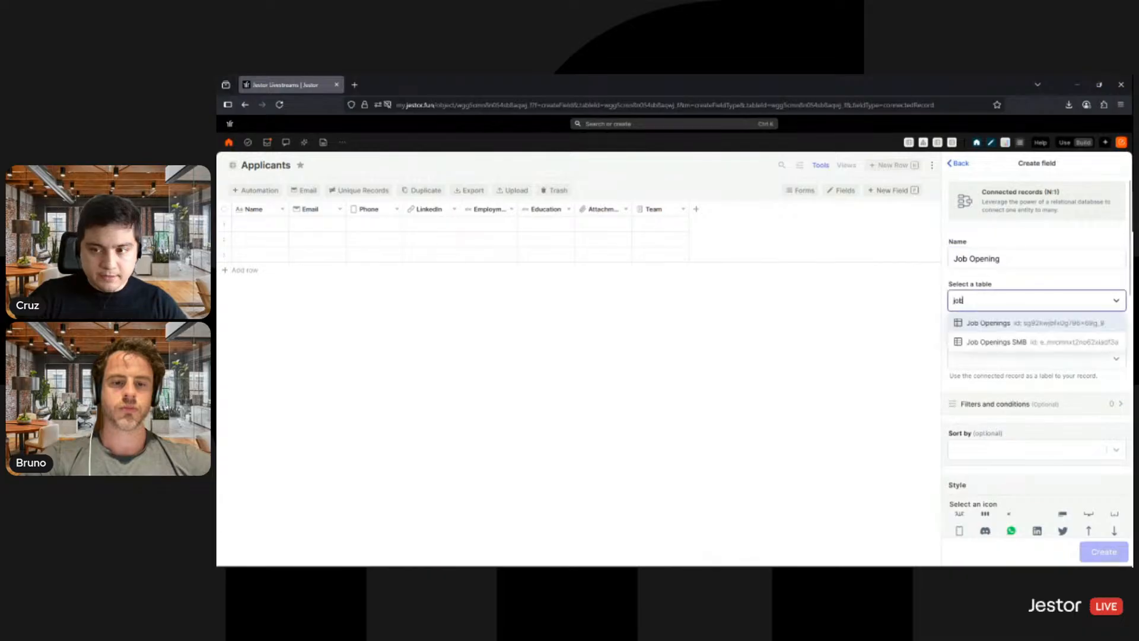
click(1000, 344)
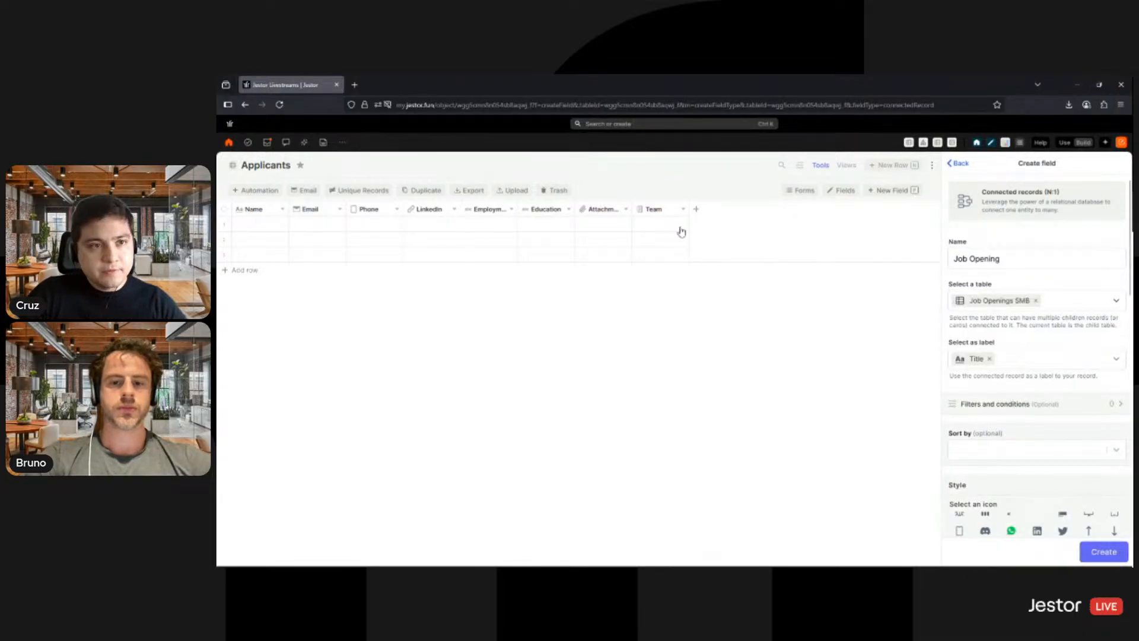
- Sort the Job Opening field's connected records by Title in ascending order
scroll(1025, 331, down, 2)
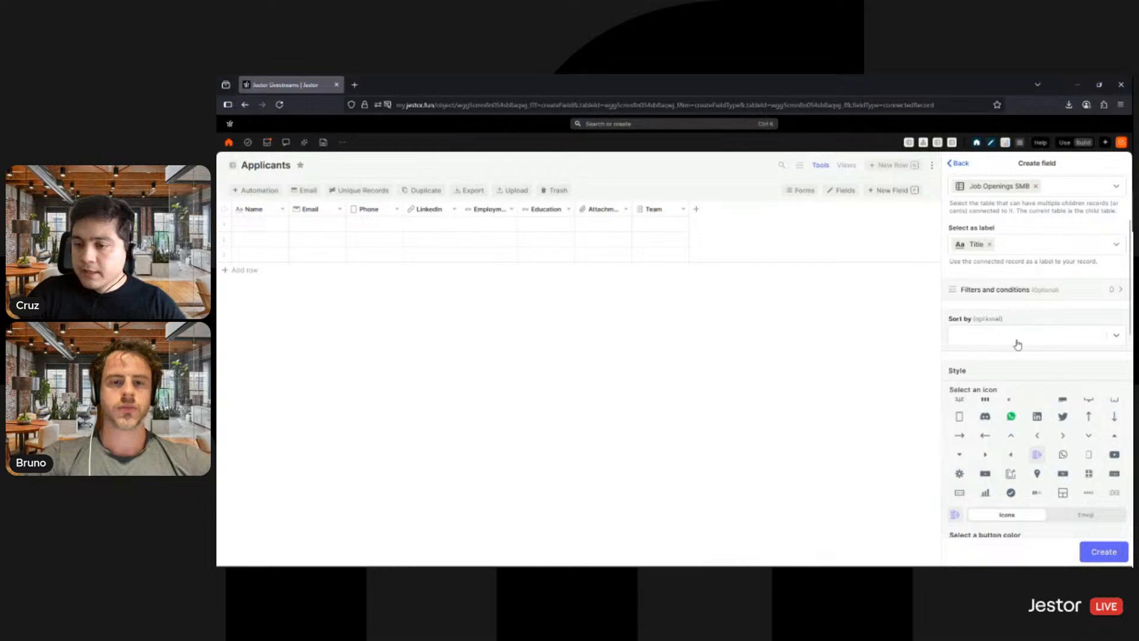
click(1017, 344)
click(1018, 359)
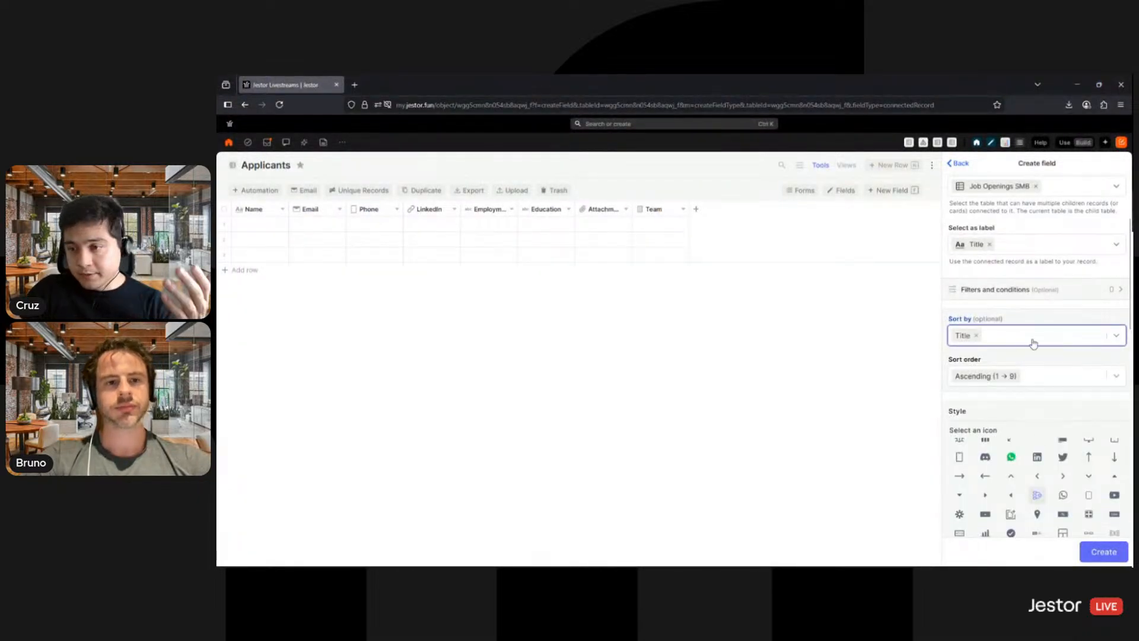
- Style the Job Opening field with a purple button color and the copy icon, and create the field
scroll(1038, 308, down, 3)
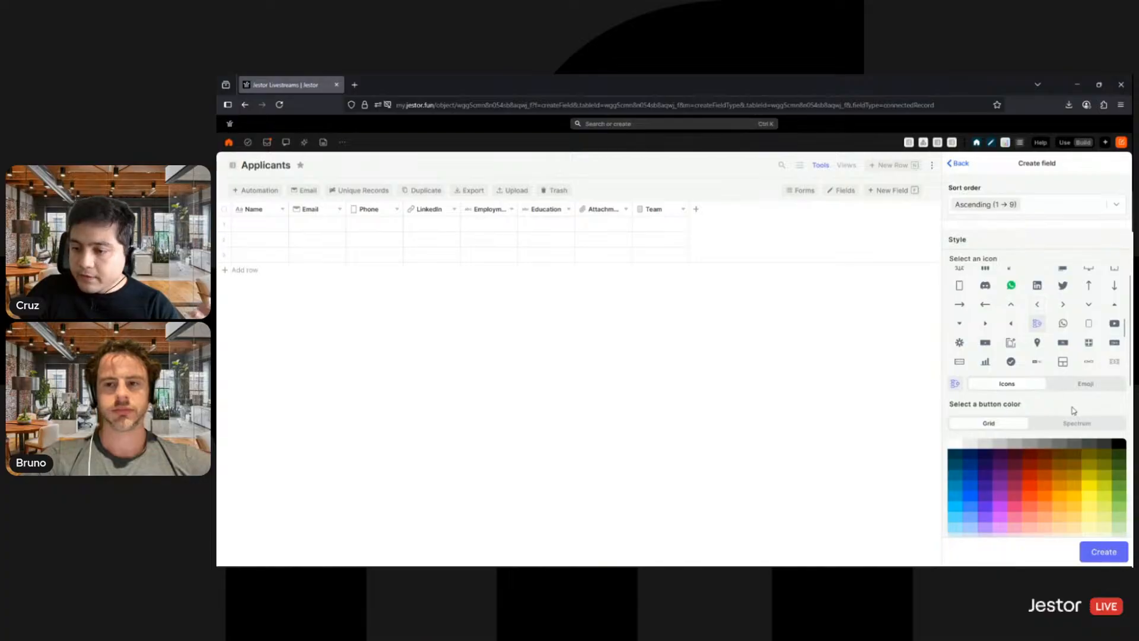
scroll(1073, 410, down, 2)
click(999, 382)
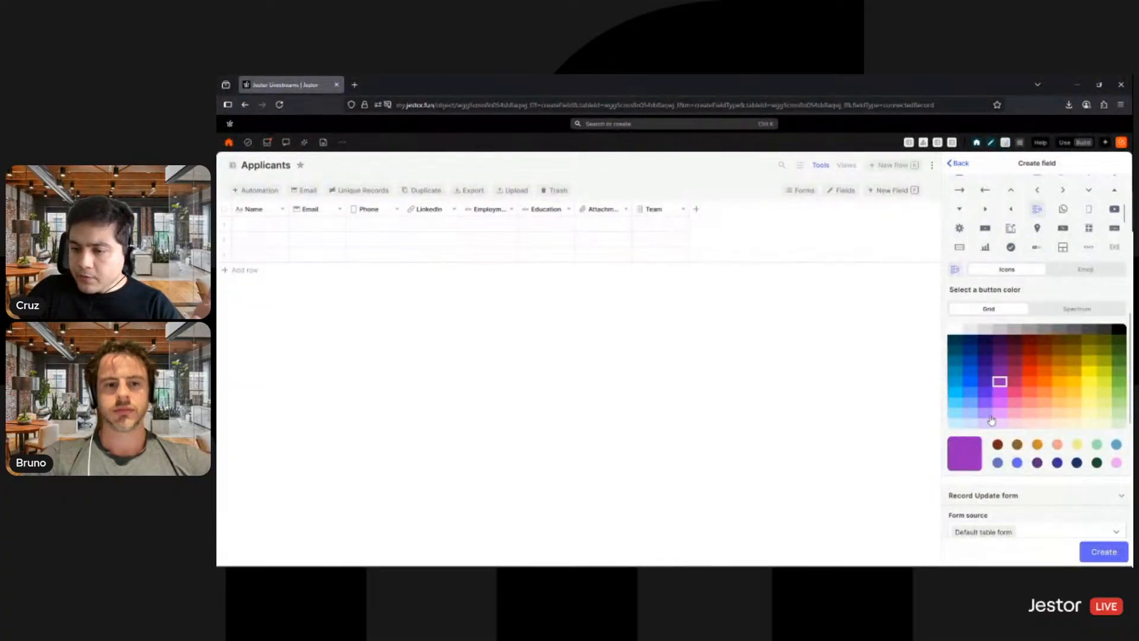
scroll(1053, 311, up, 1)
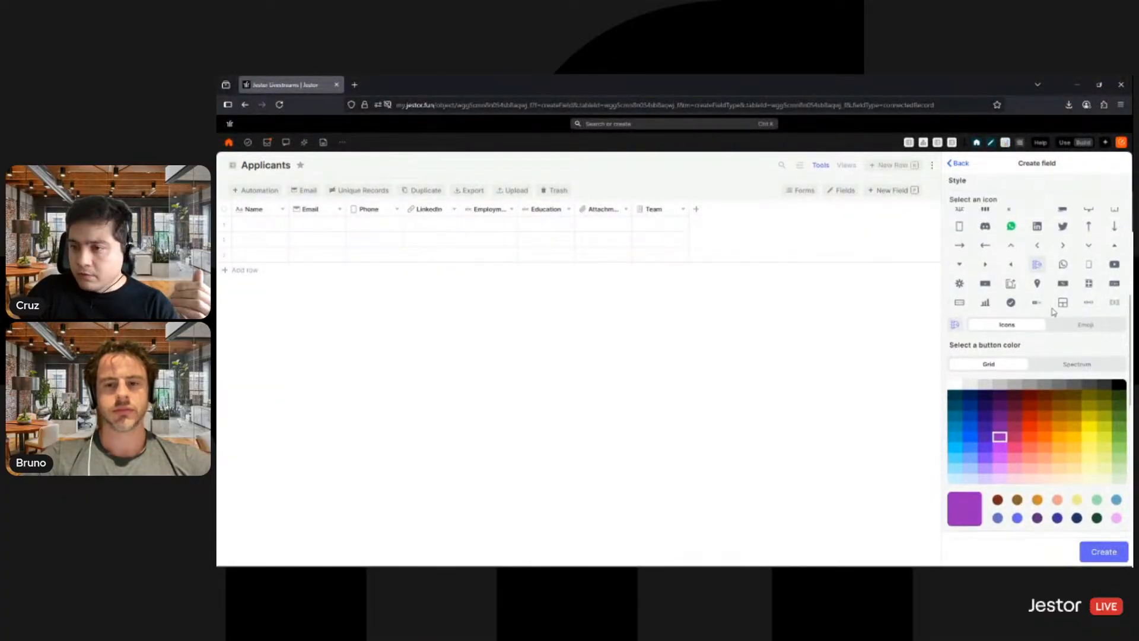
scroll(1051, 266, up, 5)
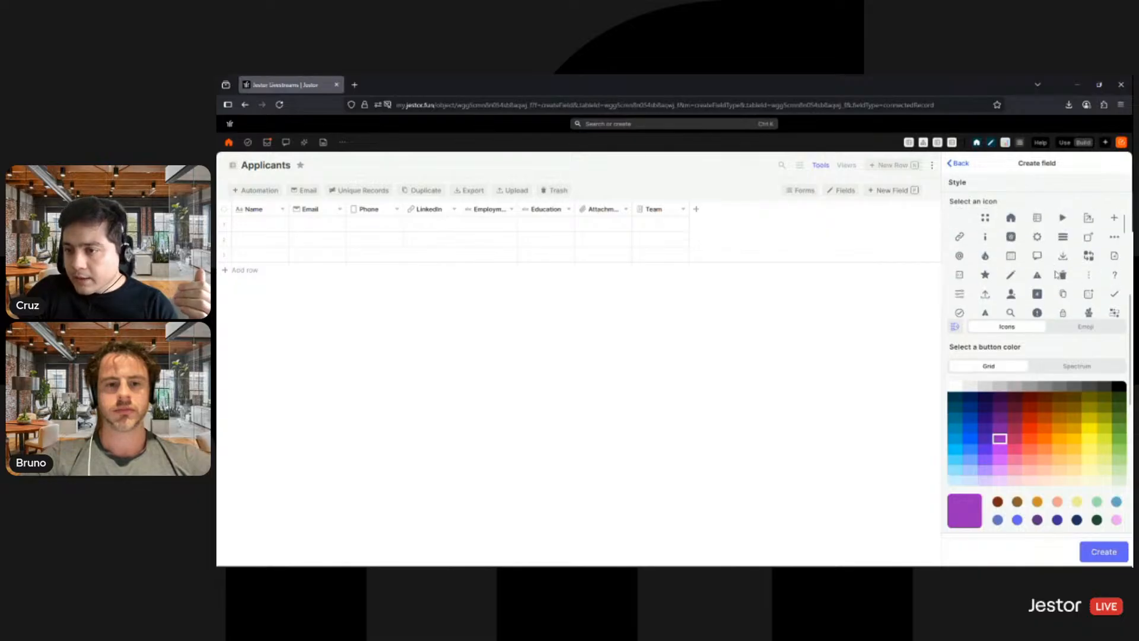
scroll(1062, 252, down, 3)
click(1064, 239)
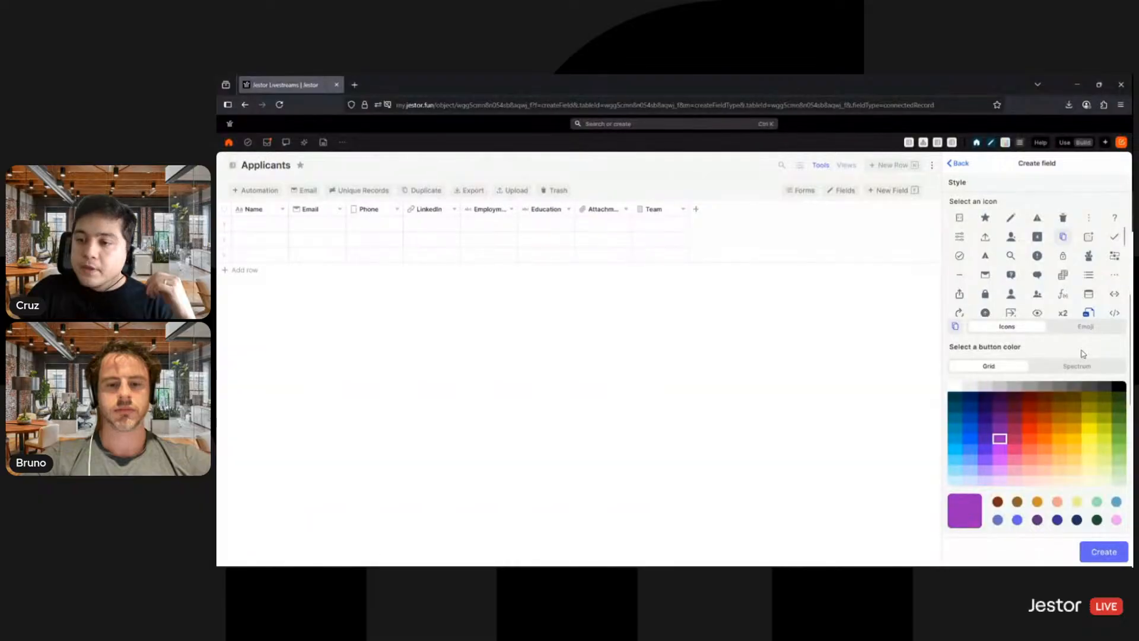
scroll(1053, 415, down, 3)
scroll(1030, 476, down, 2)
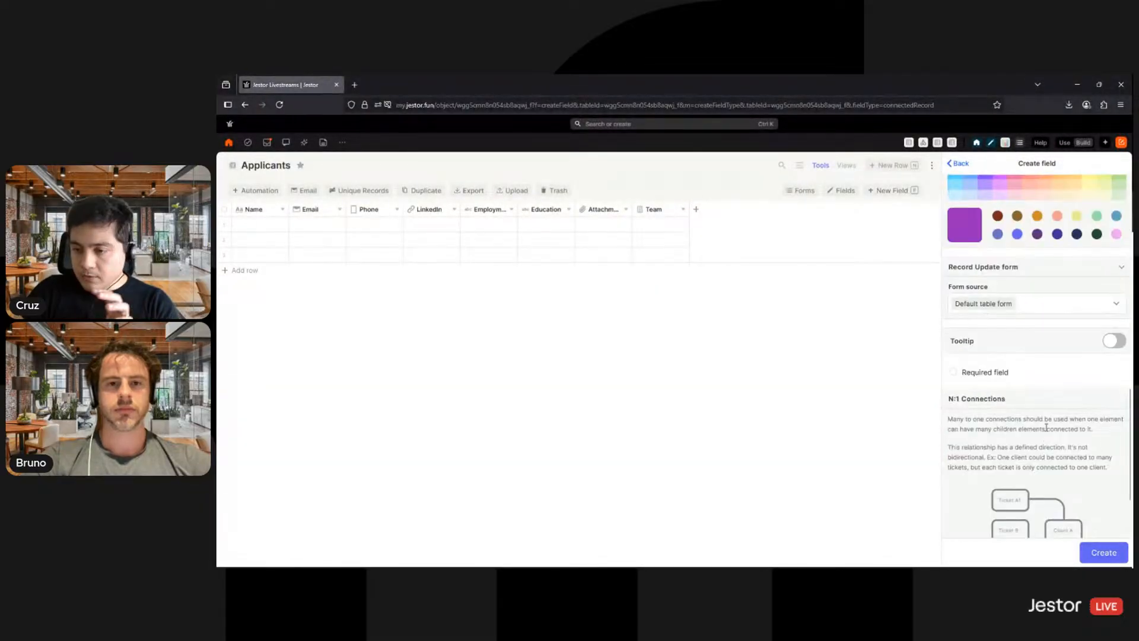
click(1093, 553)
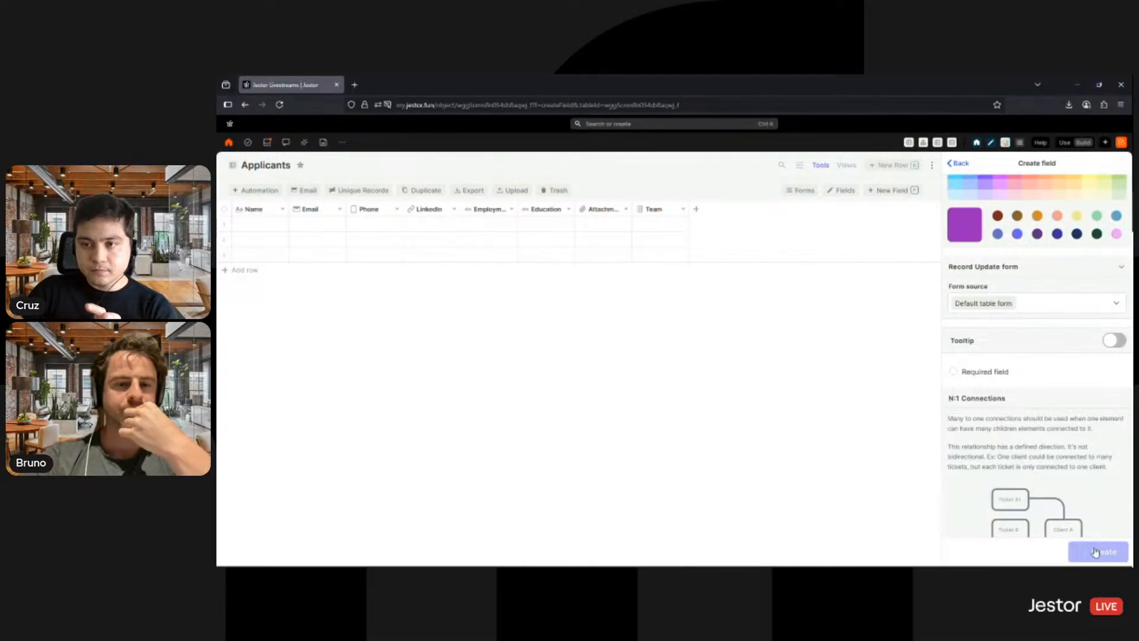
- Open the Applicants creation form, check its fields and the available Job Opening choices, and close it without saving
click(901, 170)
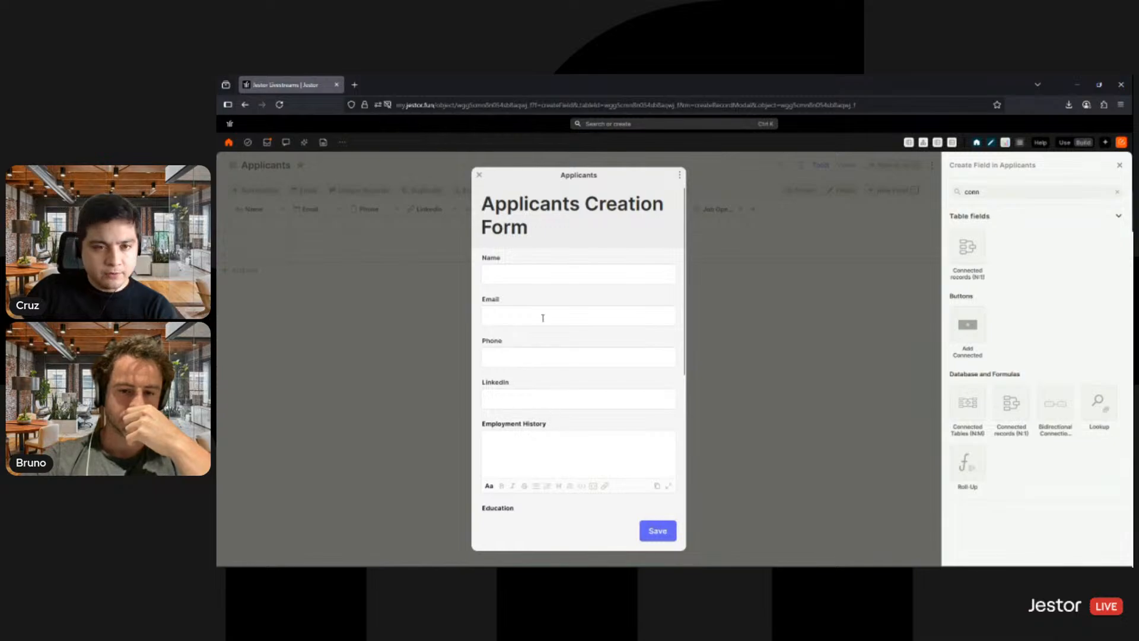
scroll(557, 308, down, 5)
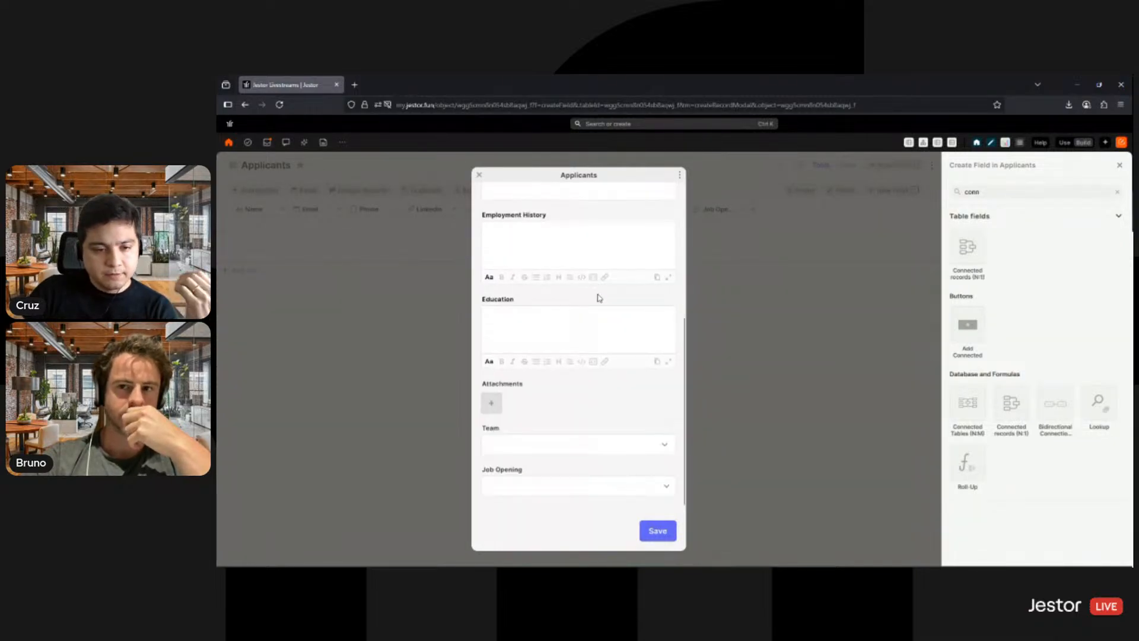
click(574, 489)
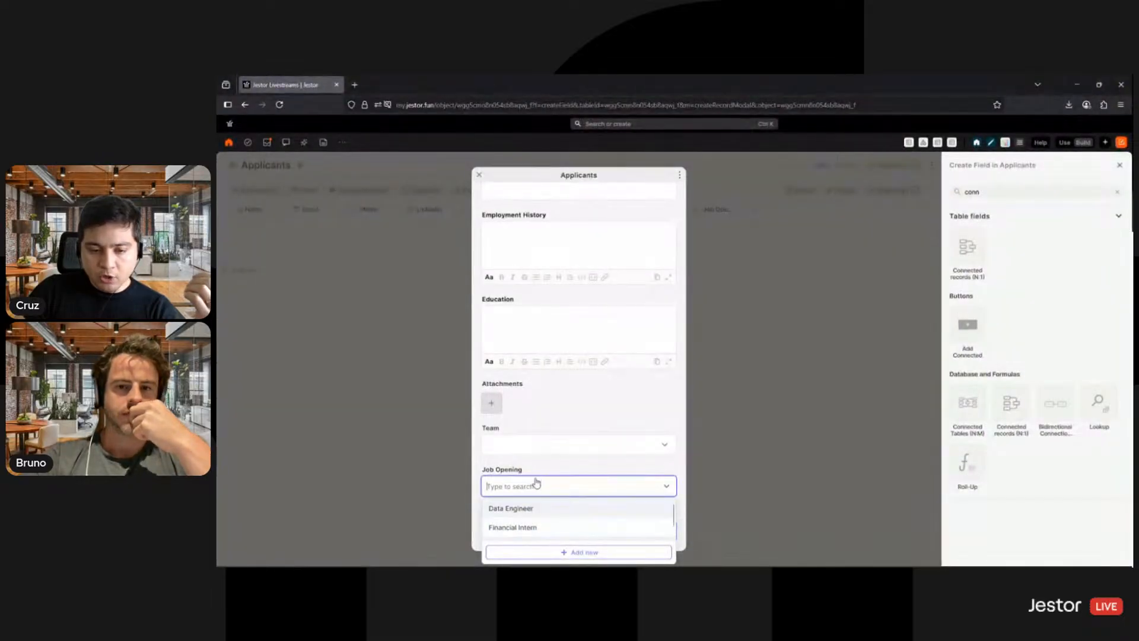
scroll(550, 518, down, 1)
scroll(559, 498, up, 4)
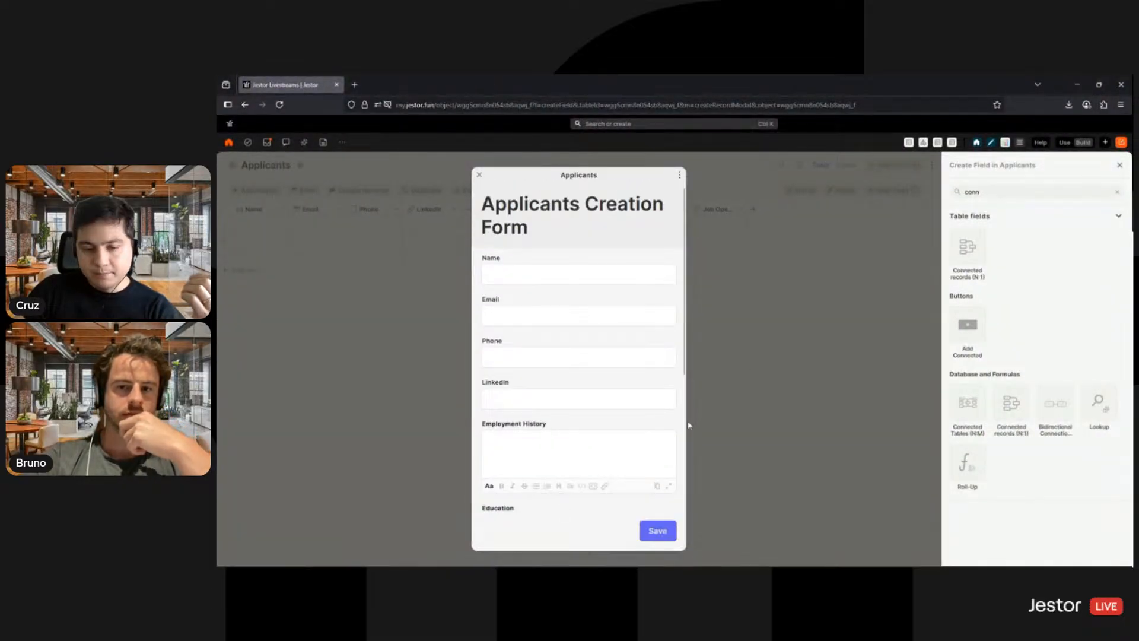
click(747, 379)
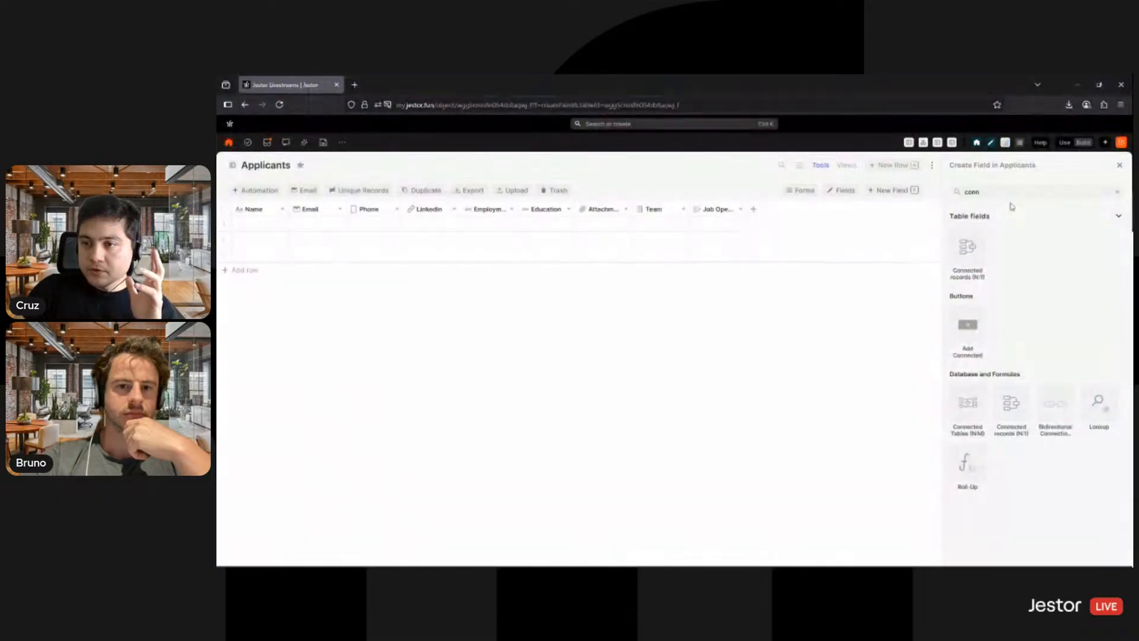
- Filter the Job Opening field's connected records by Status is any of Active, save the field, and check the first Applicants row's choices
click(721, 214)
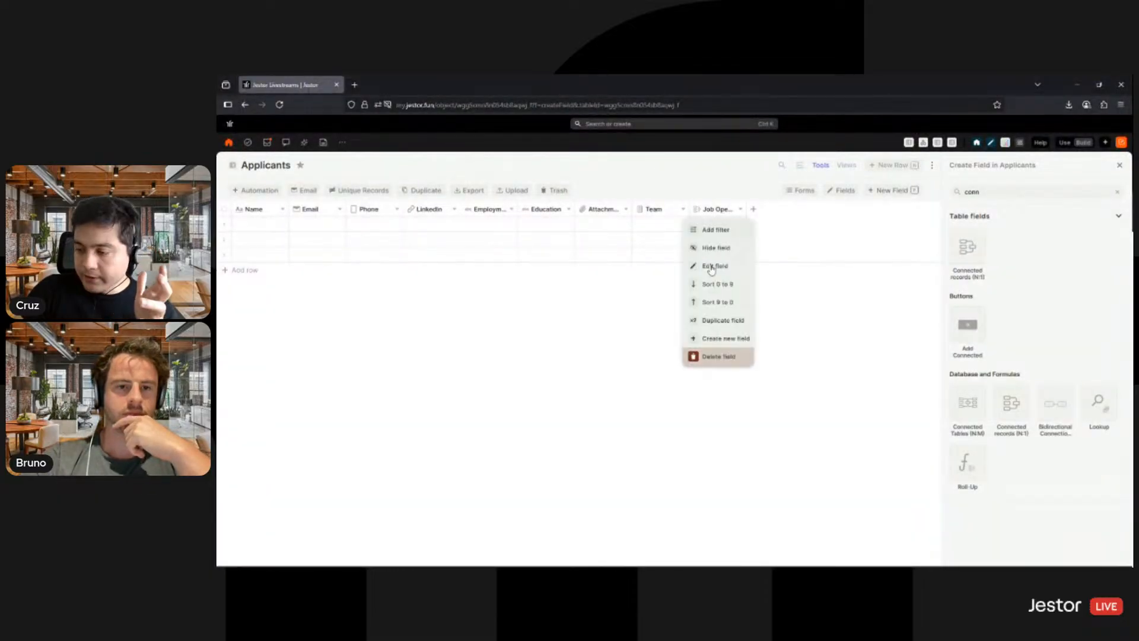
click(718, 266)
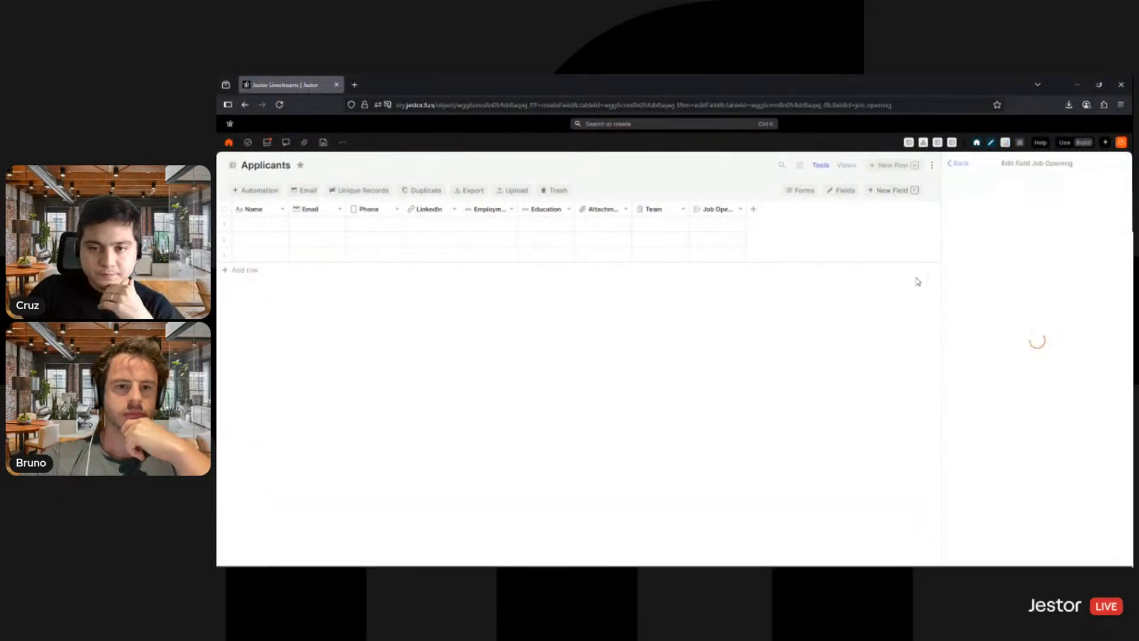
scroll(1023, 283, down, 2)
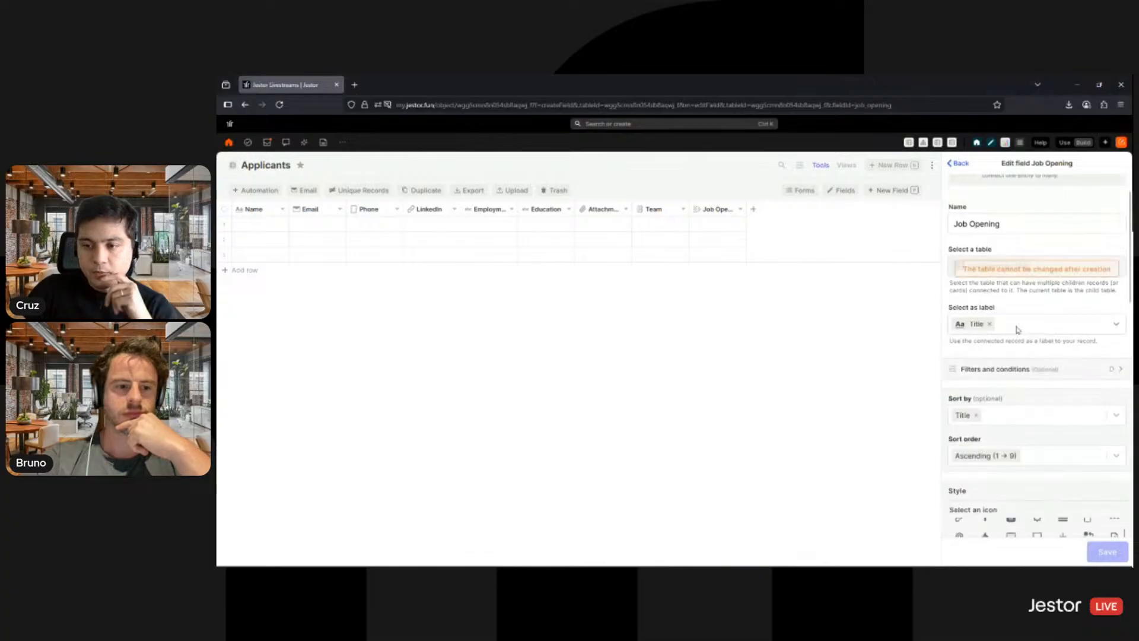
click(1017, 350)
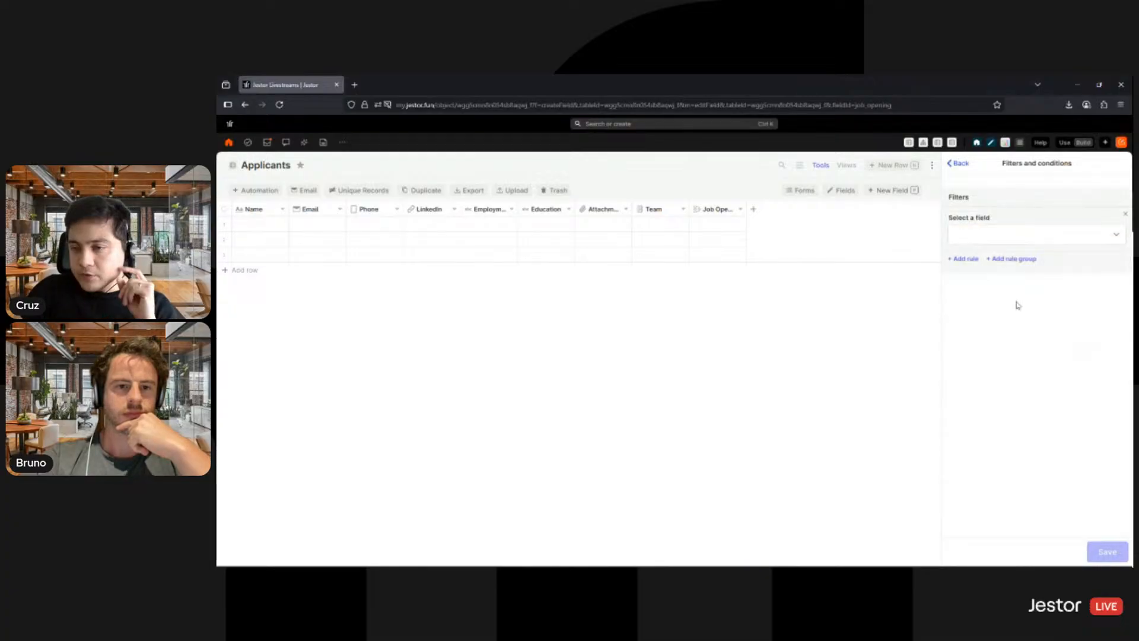
click(1032, 237)
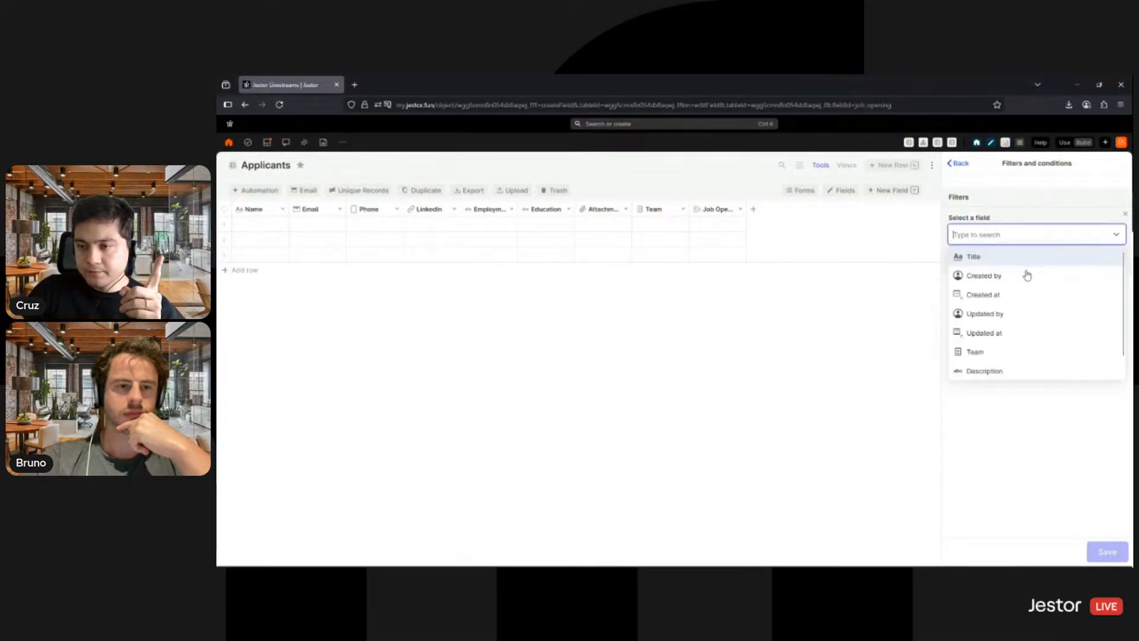
scroll(1027, 275, down, 1)
click(989, 373)
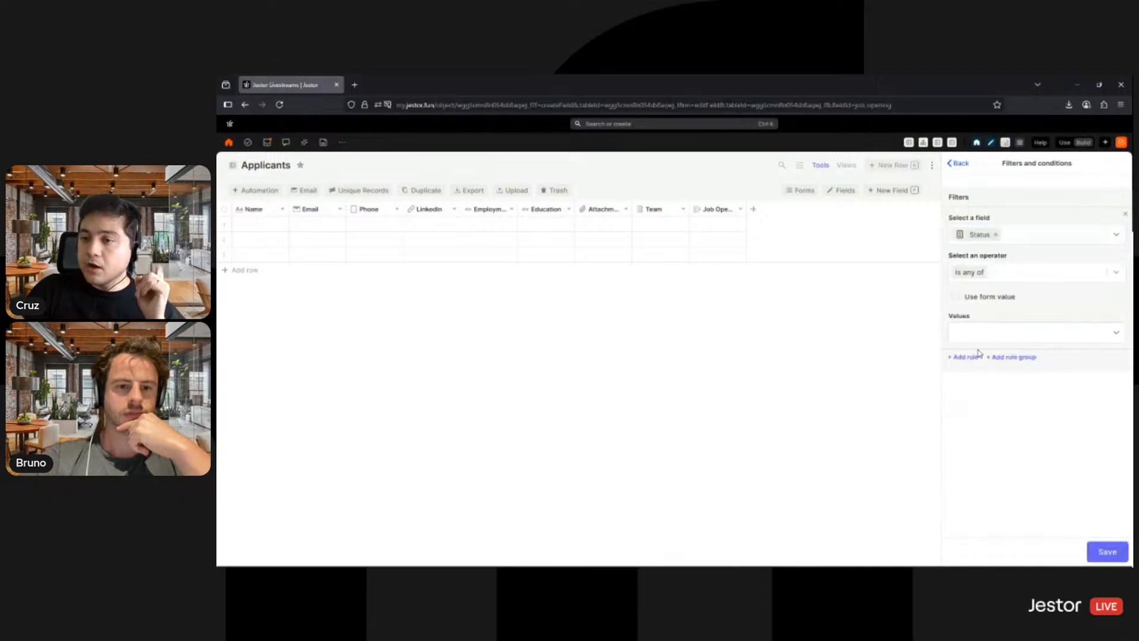
click(1021, 341)
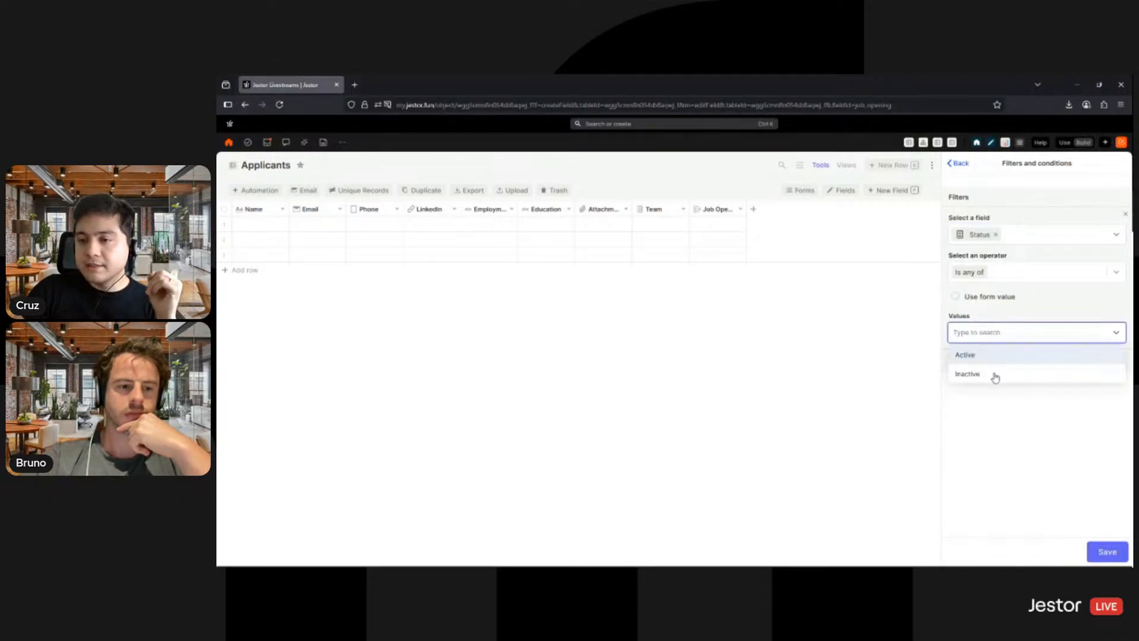
click(989, 359)
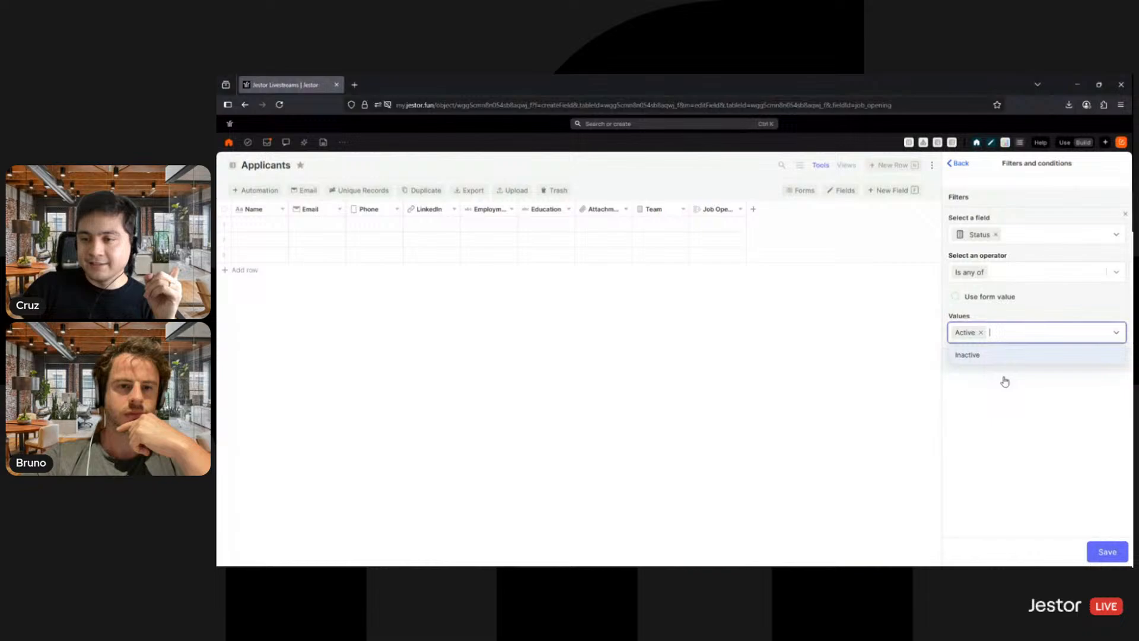
click(1096, 549)
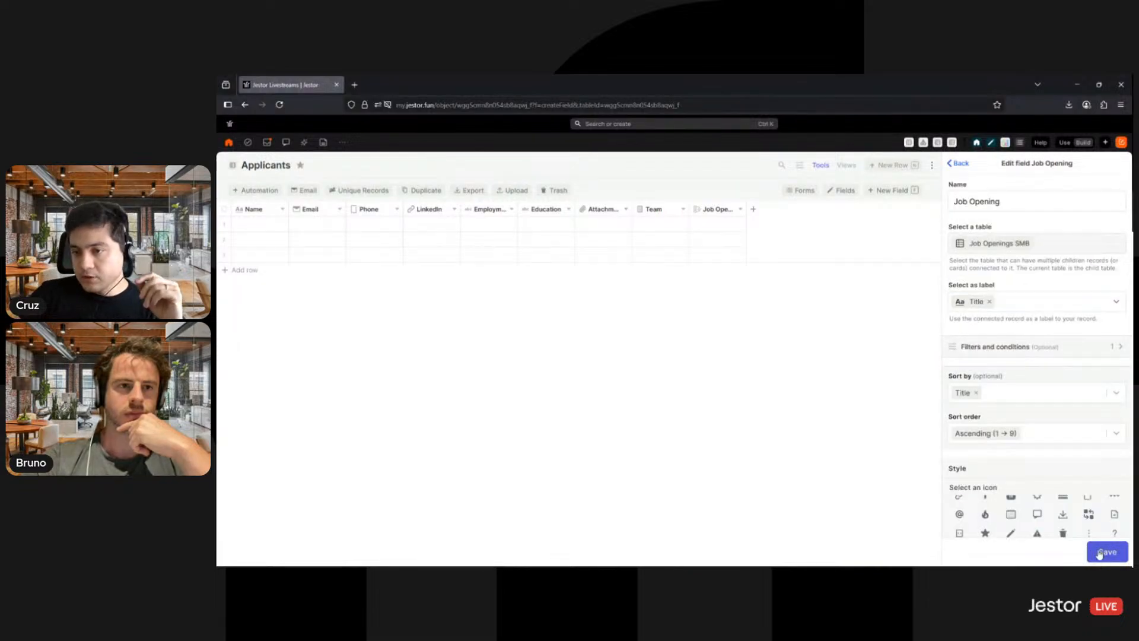
click(1098, 553)
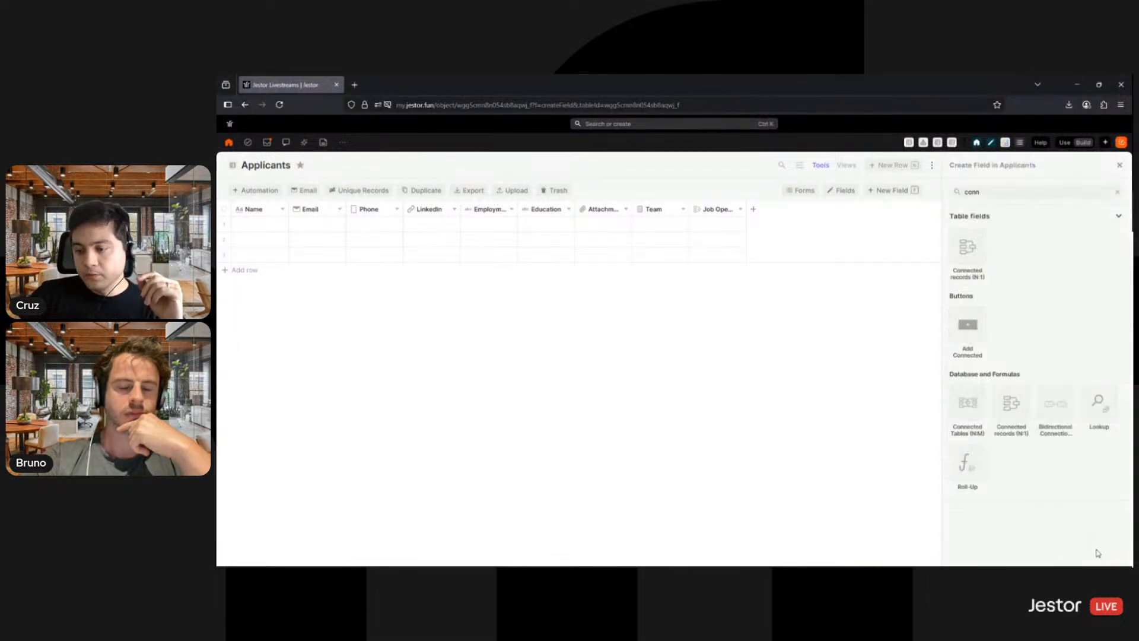
click(738, 223)
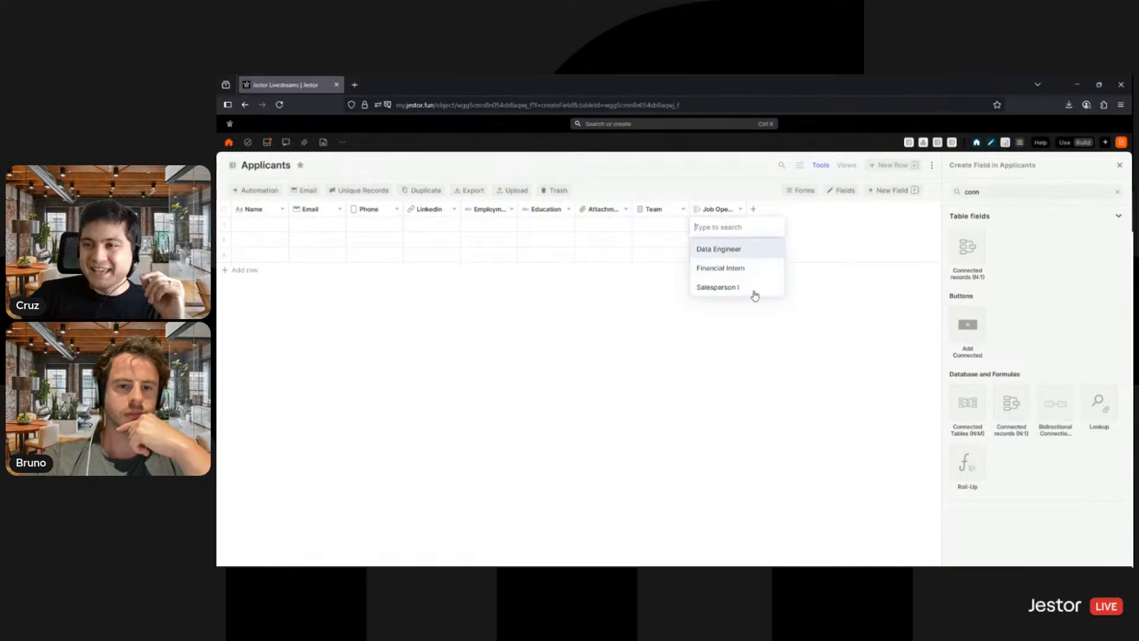
click(806, 365)
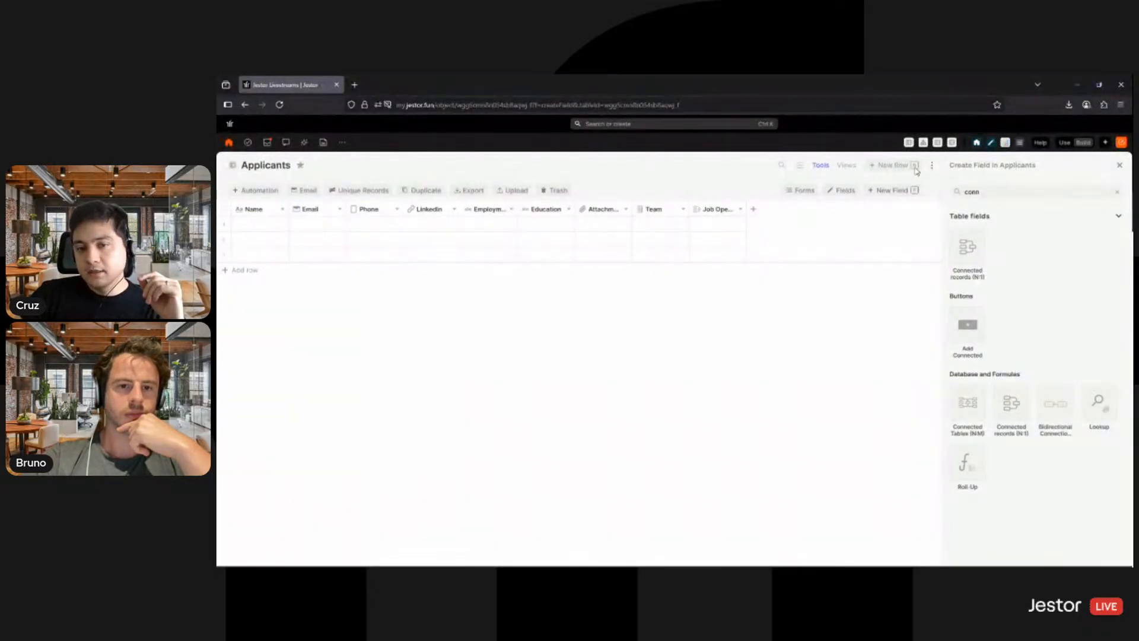
- Open the Job Openings SMB table in a separate browser tab and set the Salesperson I opening's Status to Inactive
middle_click(953, 144)
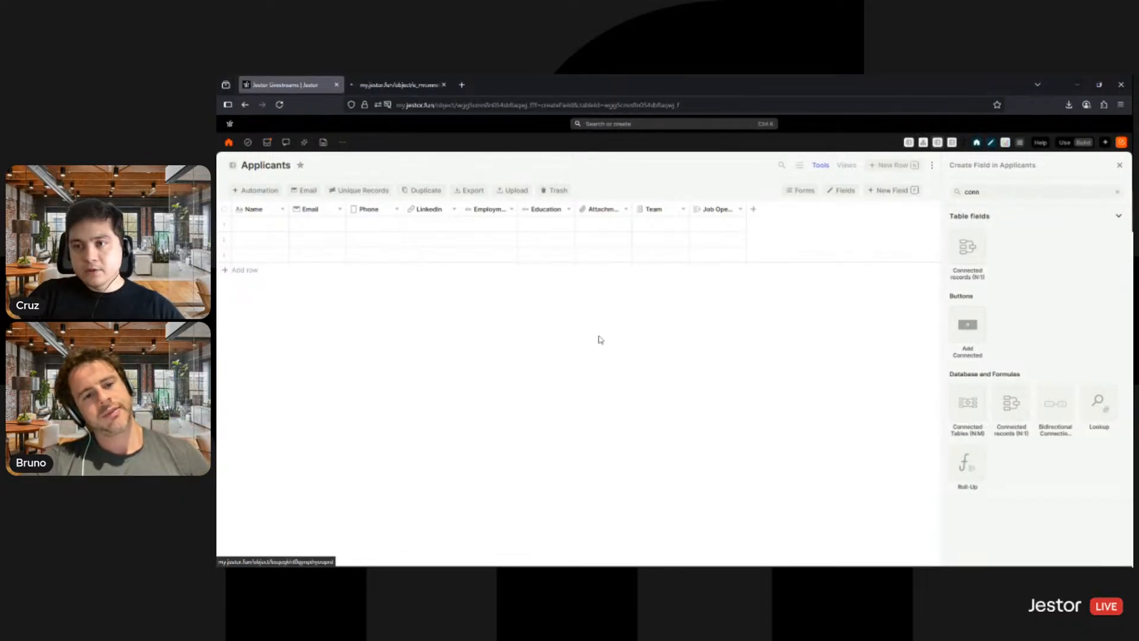
click(404, 89)
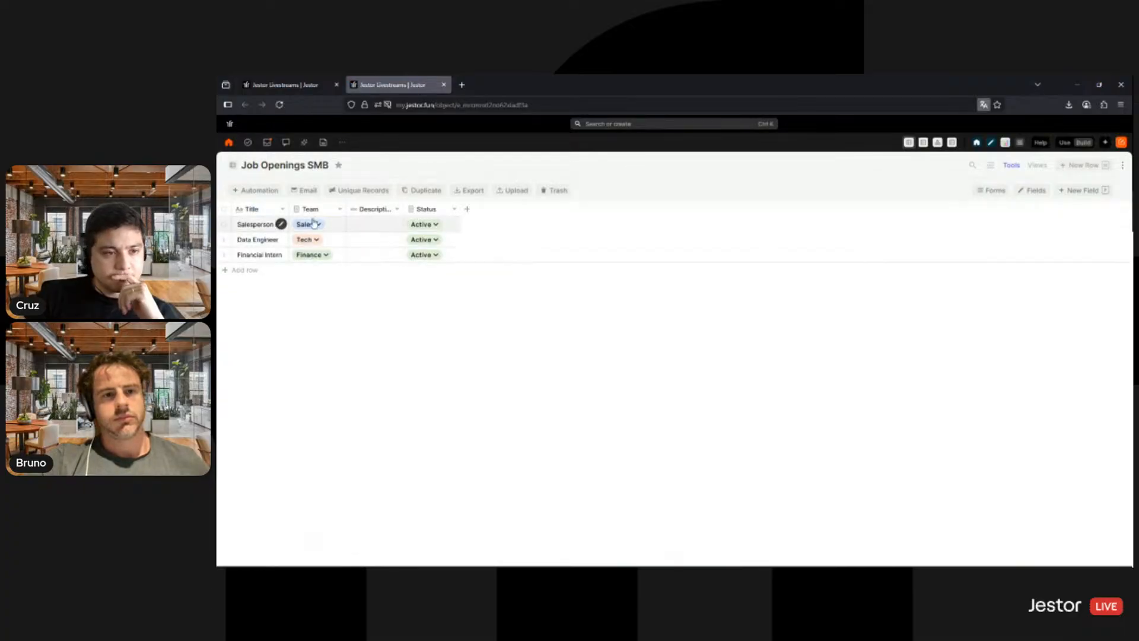
click(429, 224)
click(429, 224)
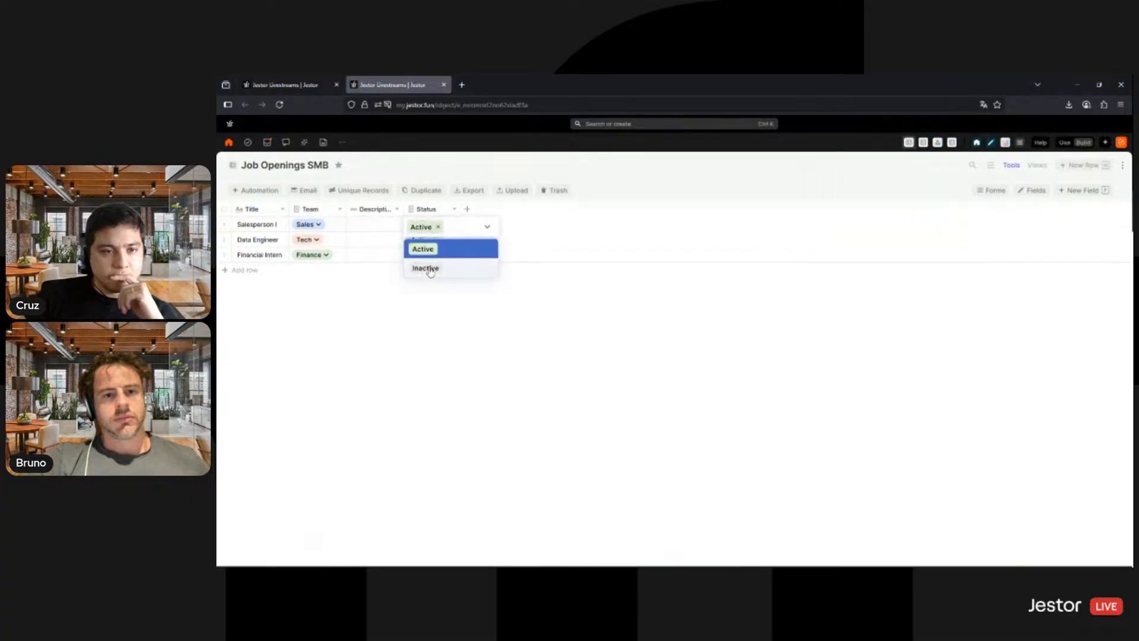
click(422, 267)
- Check the Job Opening choices in the first Applicants row and in its update form, and close the form without changes
click(311, 89)
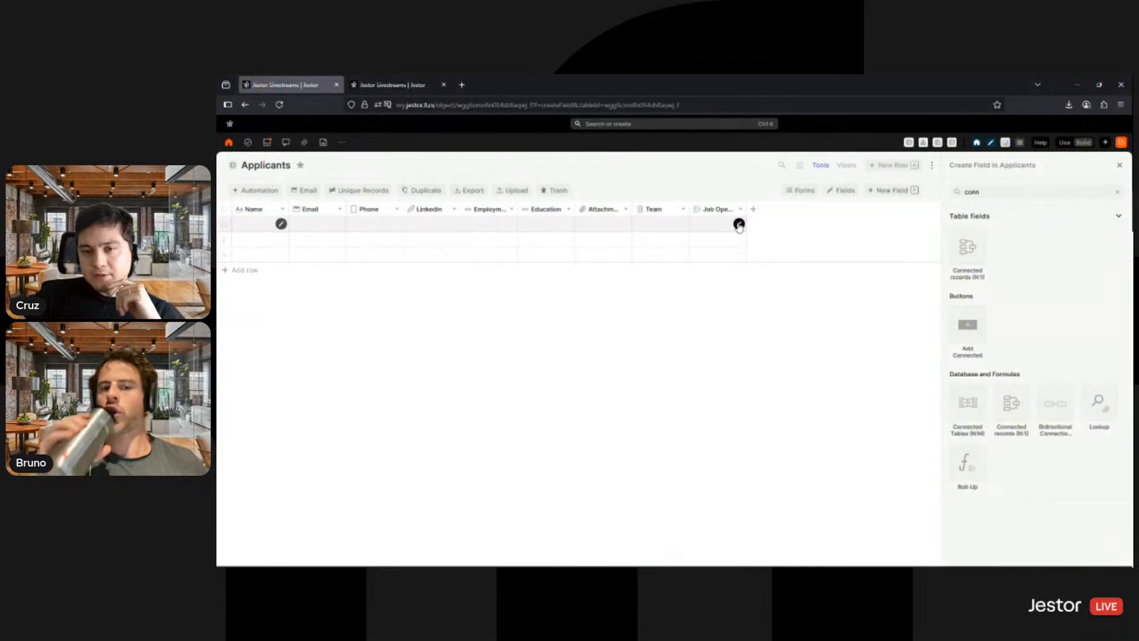
click(736, 225)
click(716, 393)
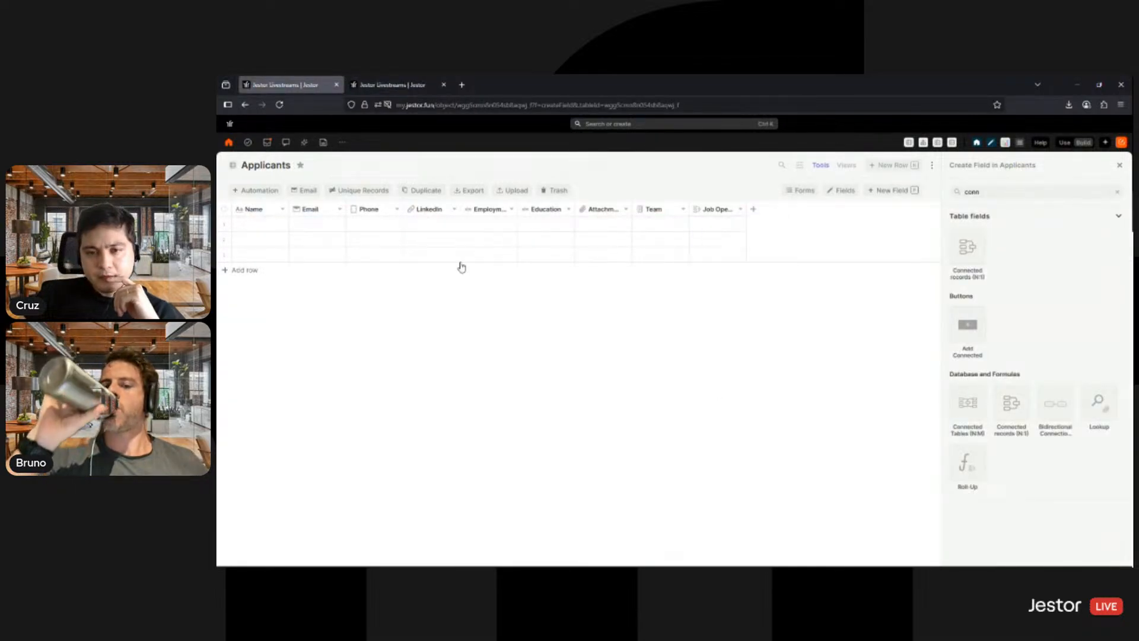
click(279, 225)
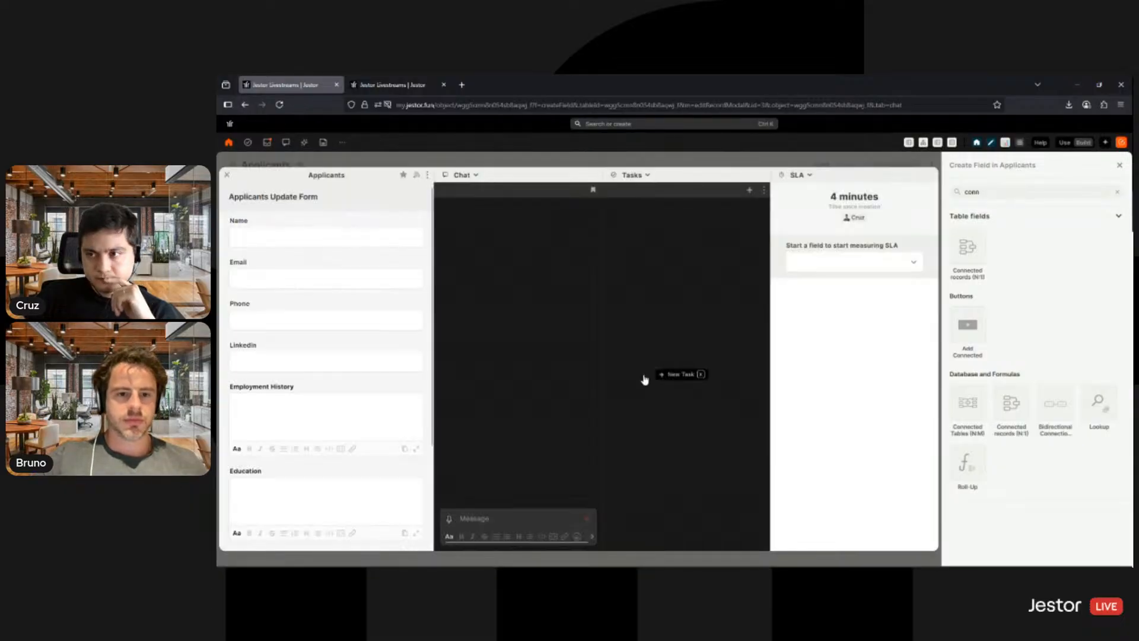
scroll(344, 360, down, 3)
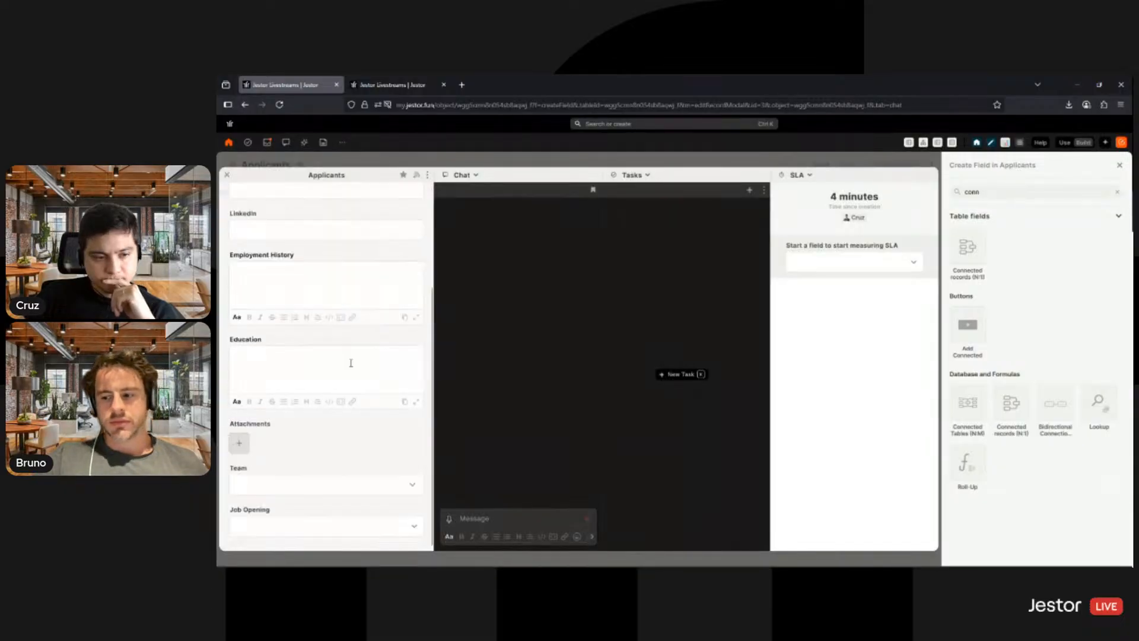
click(321, 528)
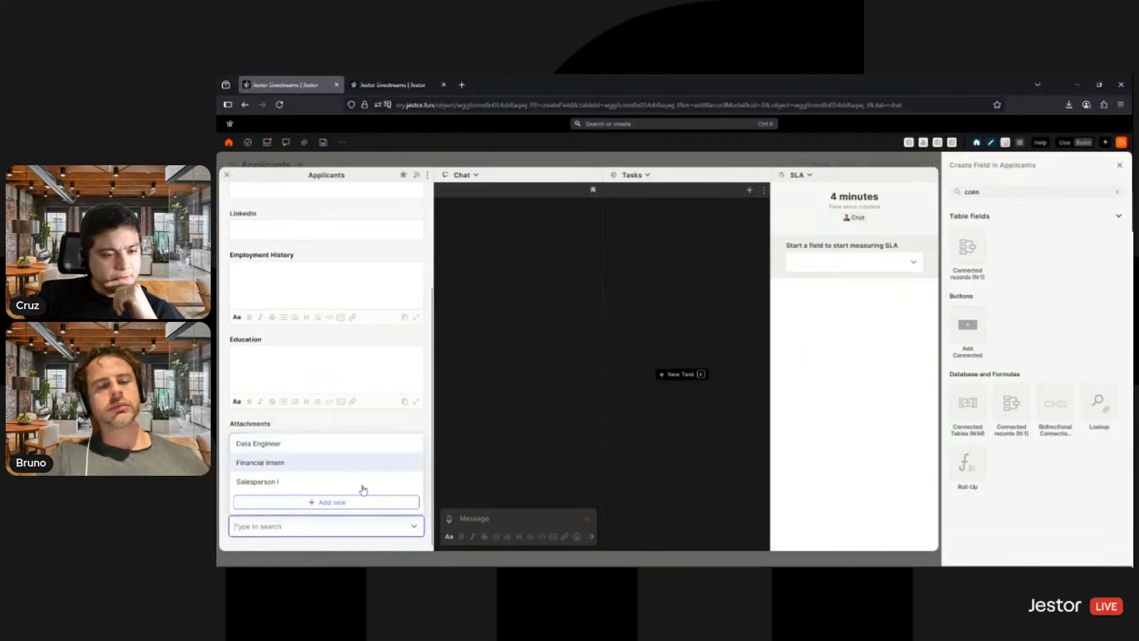
click(693, 141)
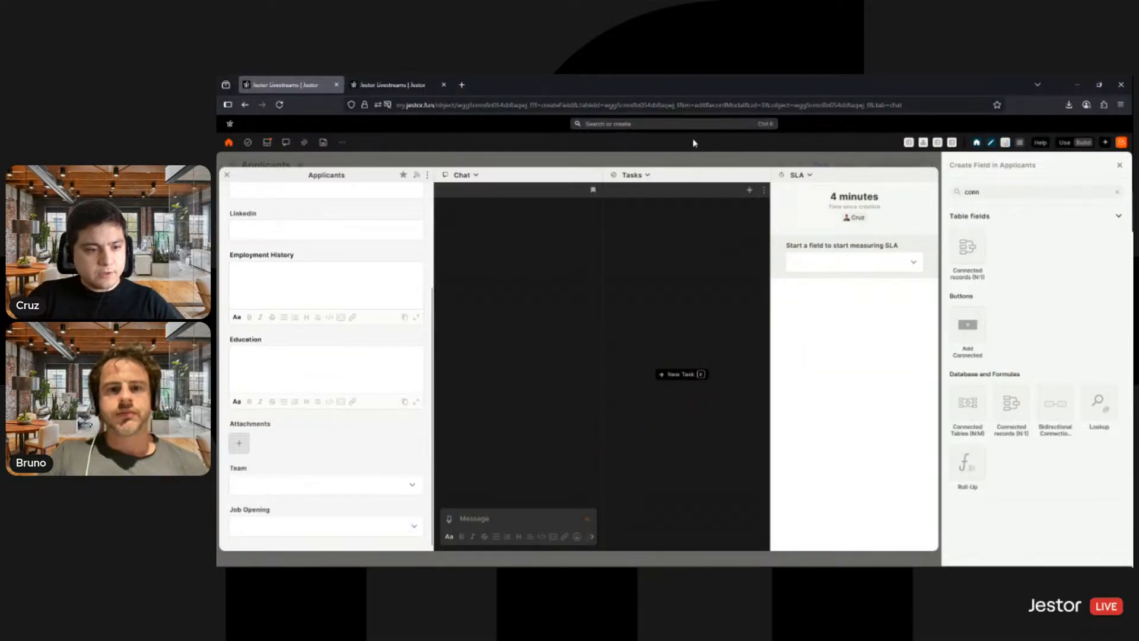
click(680, 167)
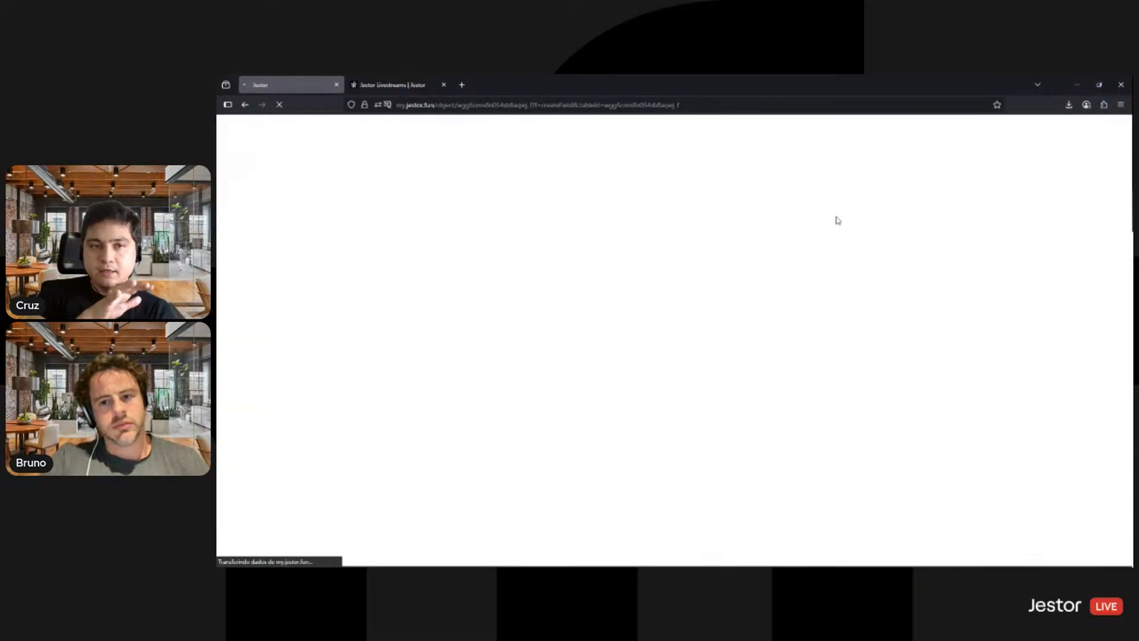
- Review the statuses in Job Openings SMB, and check the Job Opening and Team choices in the first Applicants row
click(414, 80)
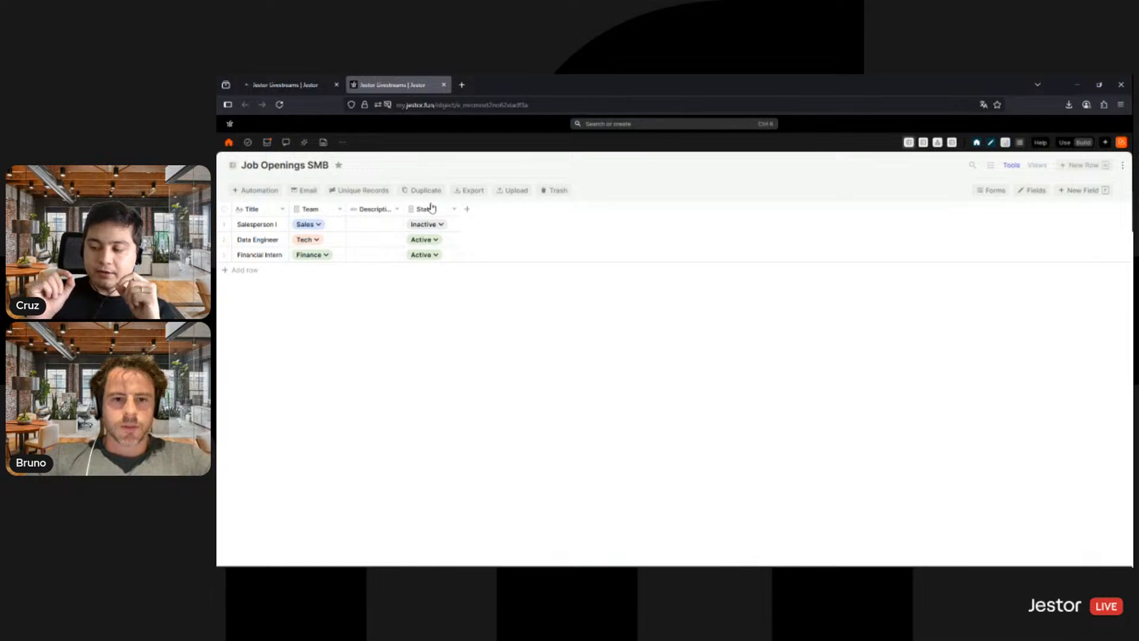
click(296, 84)
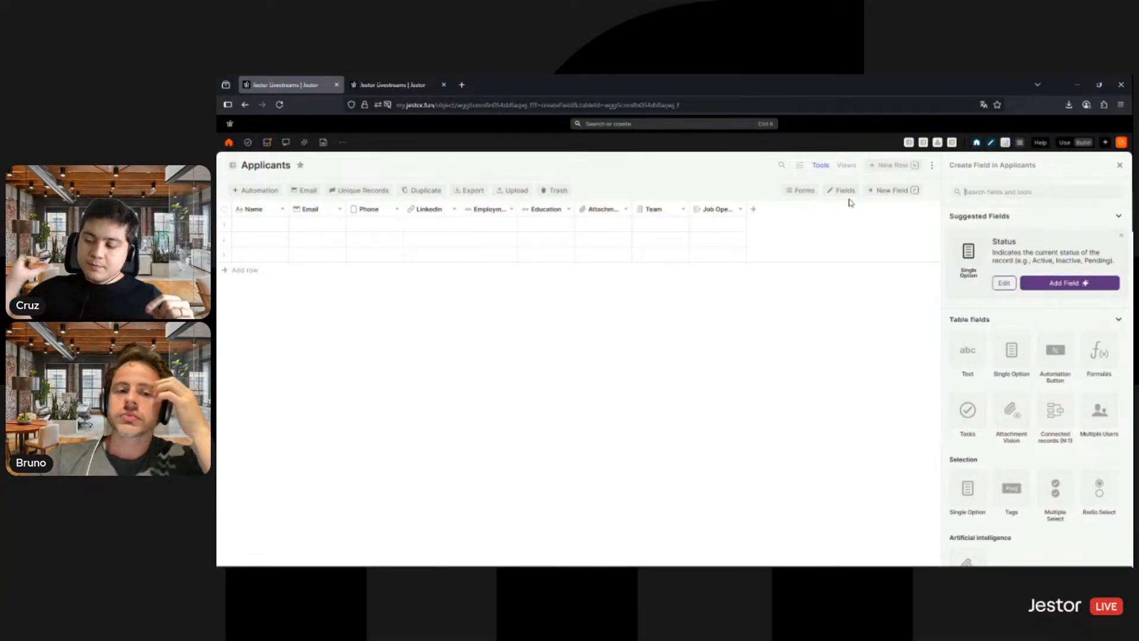
click(738, 225)
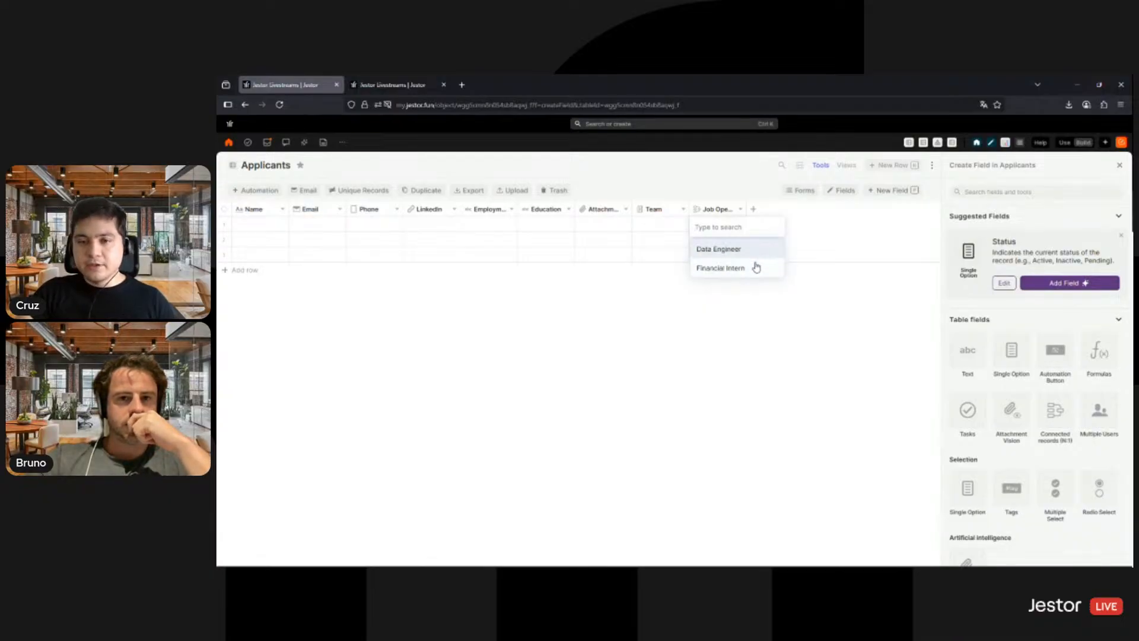
click(810, 354)
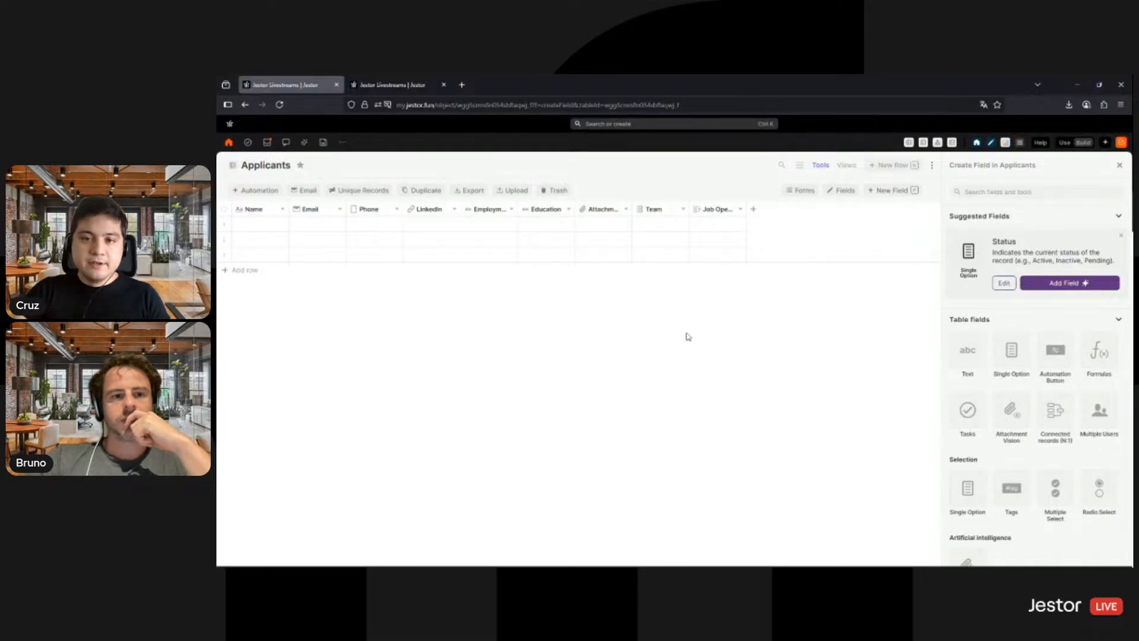
click(714, 228)
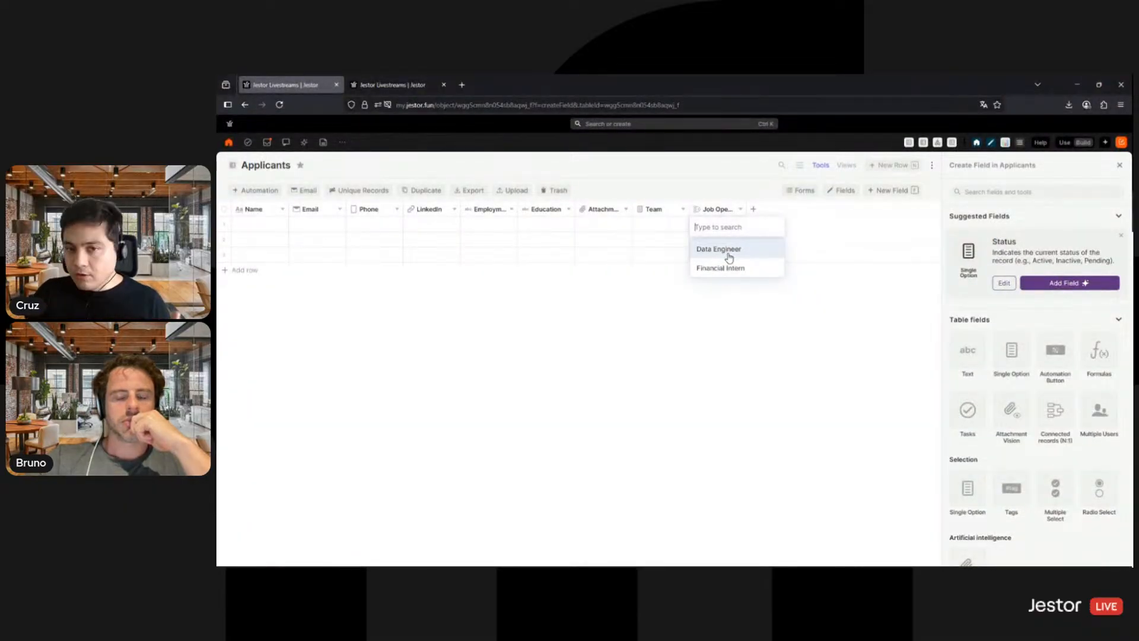
click(707, 197)
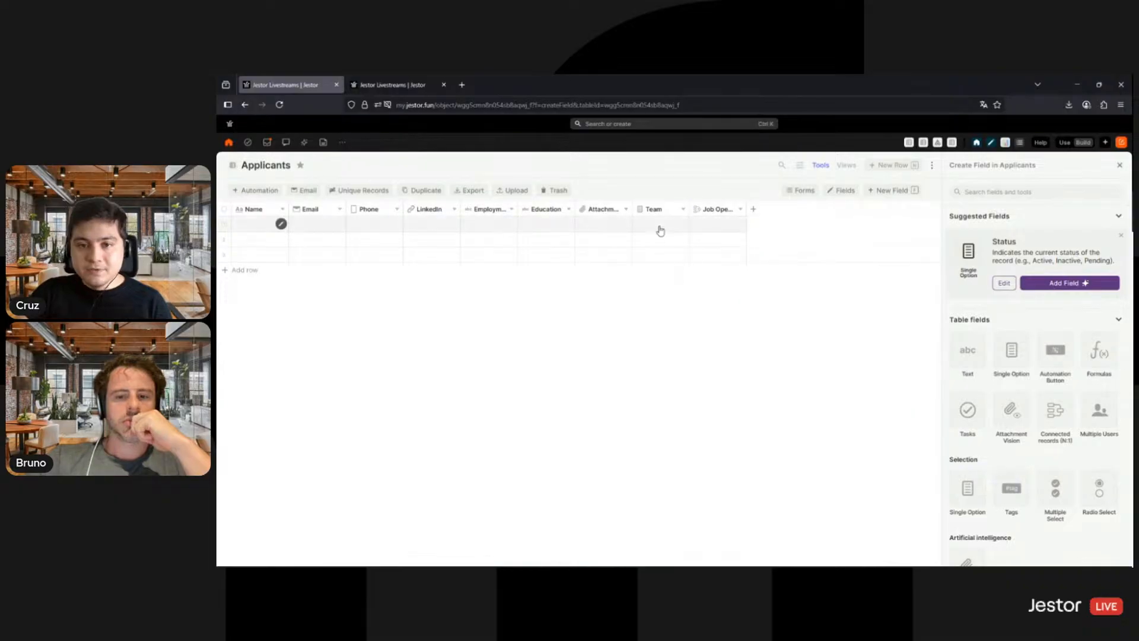
click(662, 236)
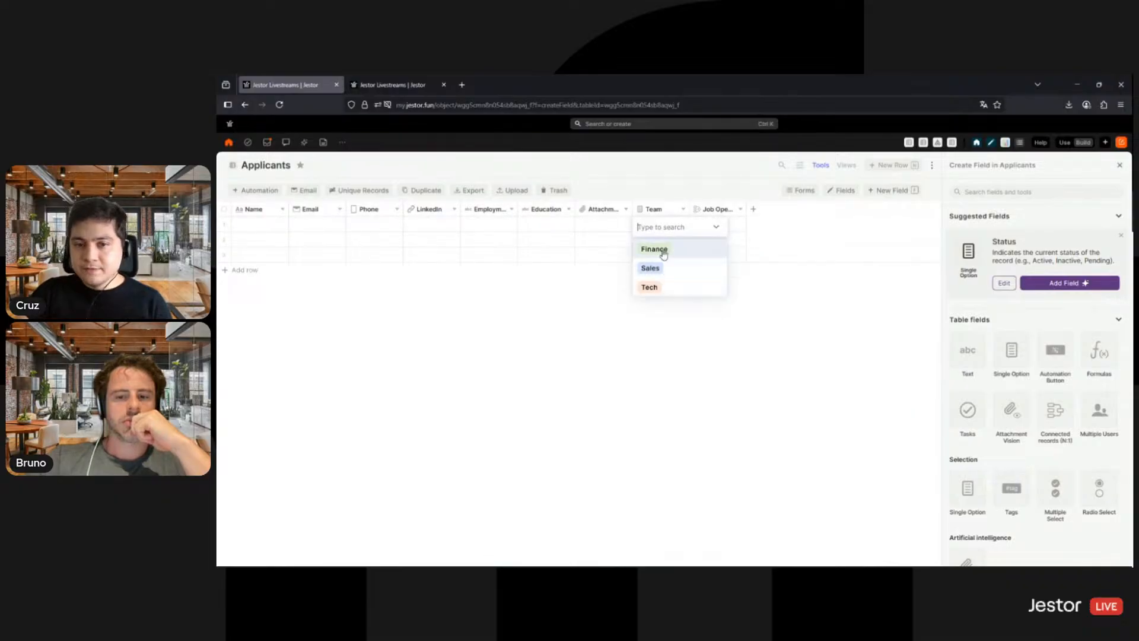
click(690, 199)
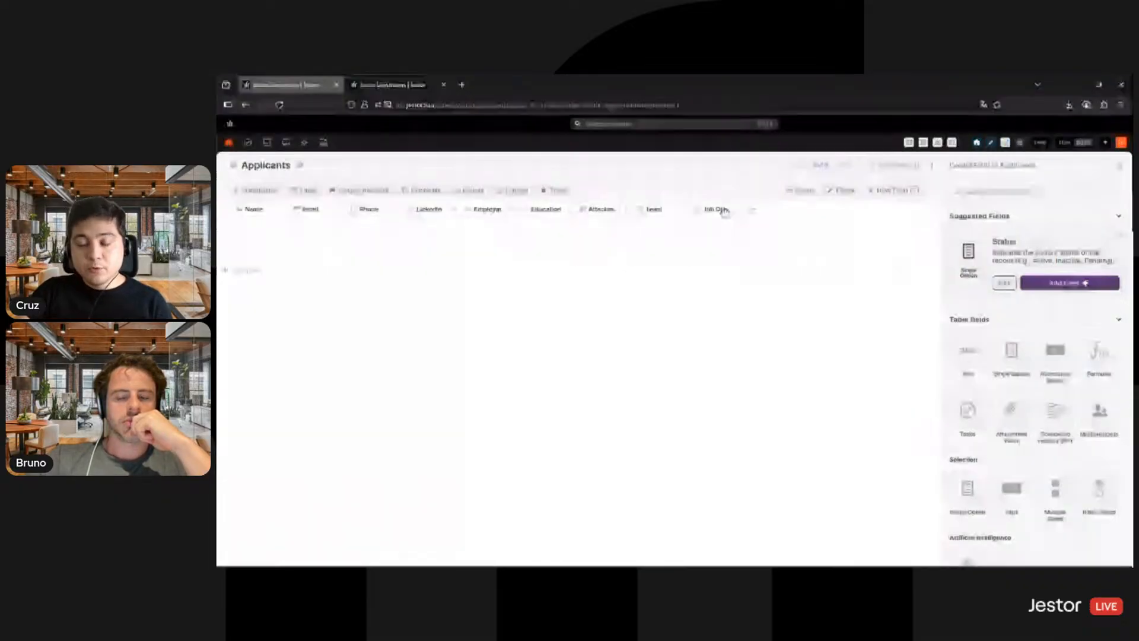
- Add a second filter rule to the Job Opening field: Team is any of the form value from the Team field
right_click(696, 252)
click(704, 266)
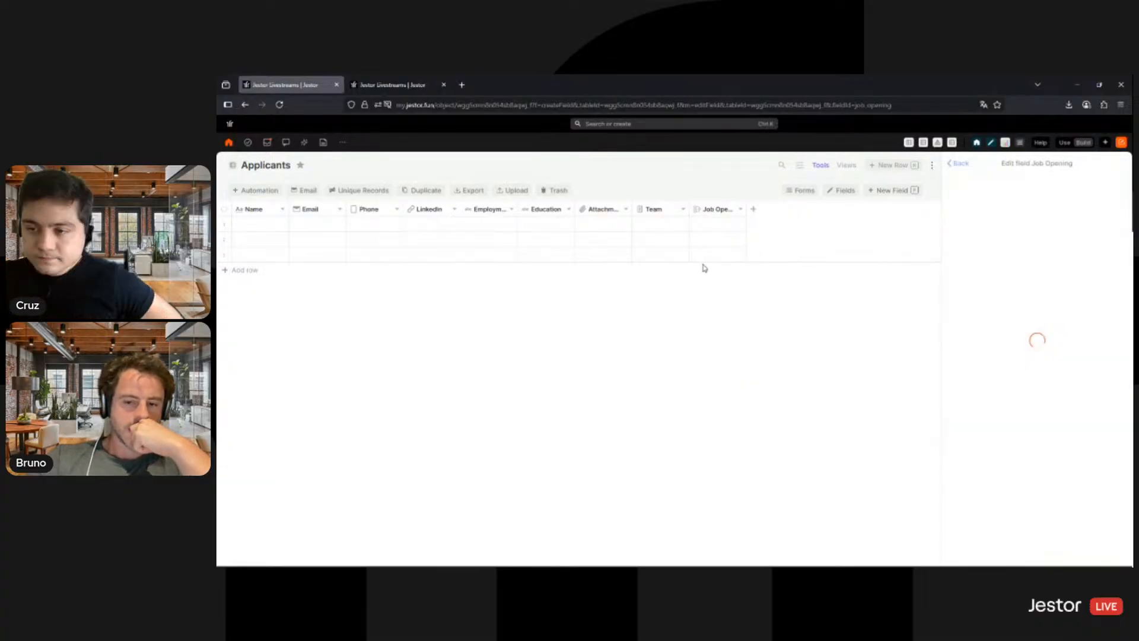
scroll(1012, 368, down, 2)
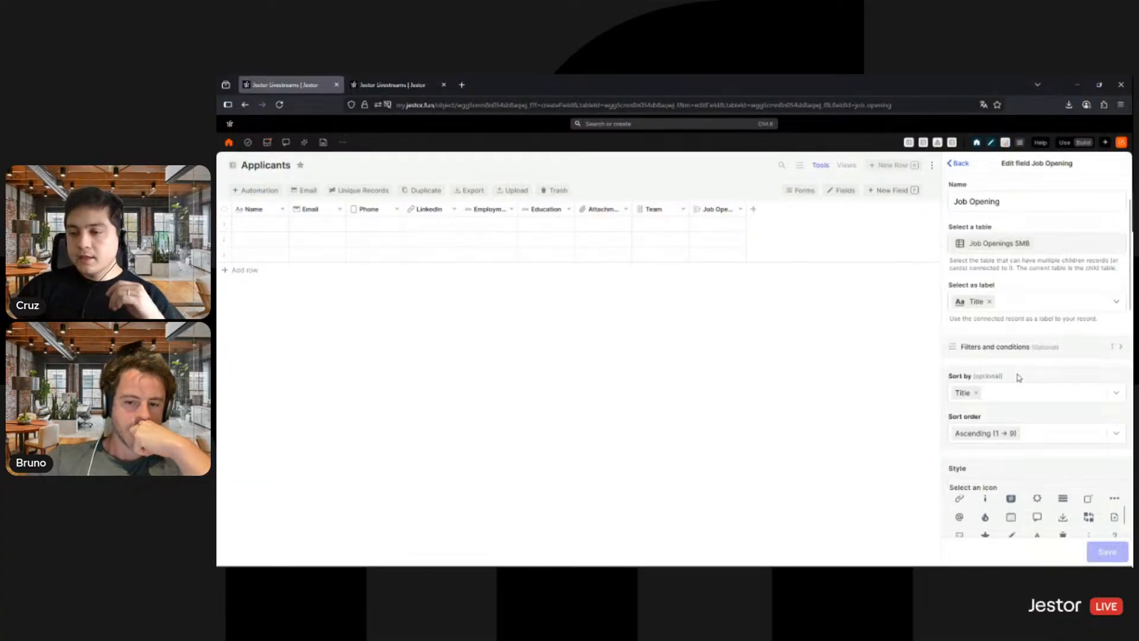
click(1003, 347)
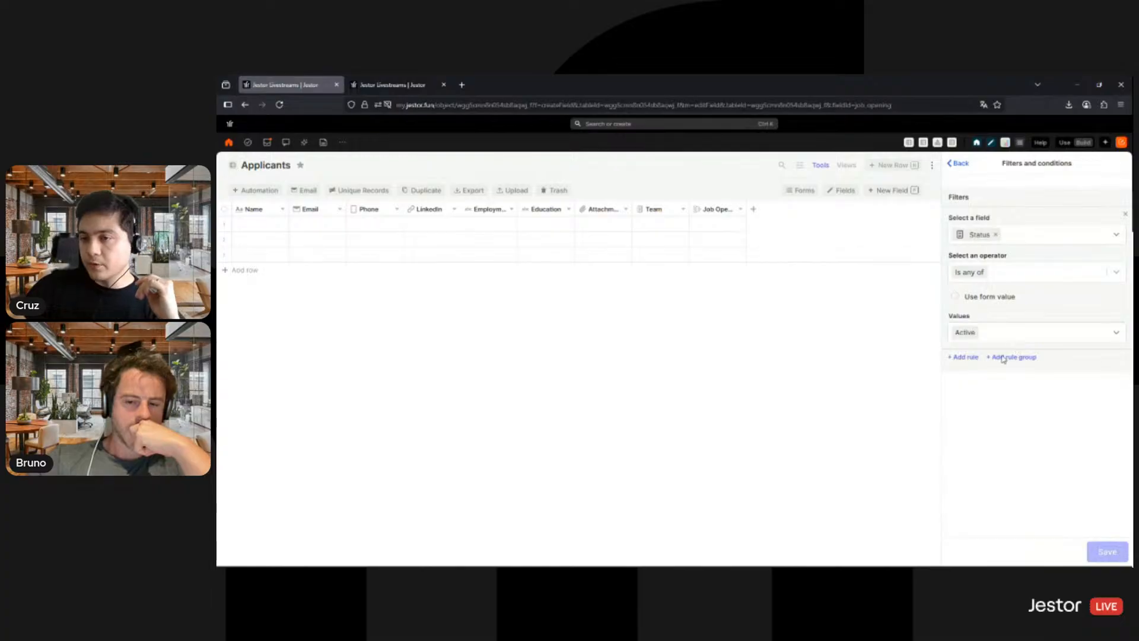
click(965, 357)
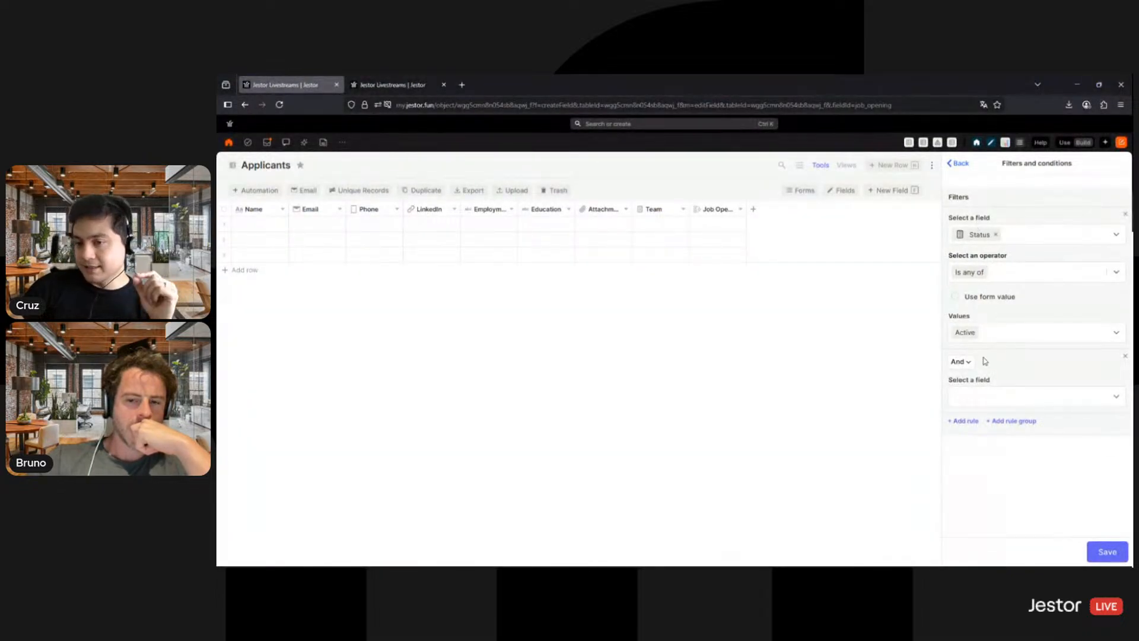
click(998, 406)
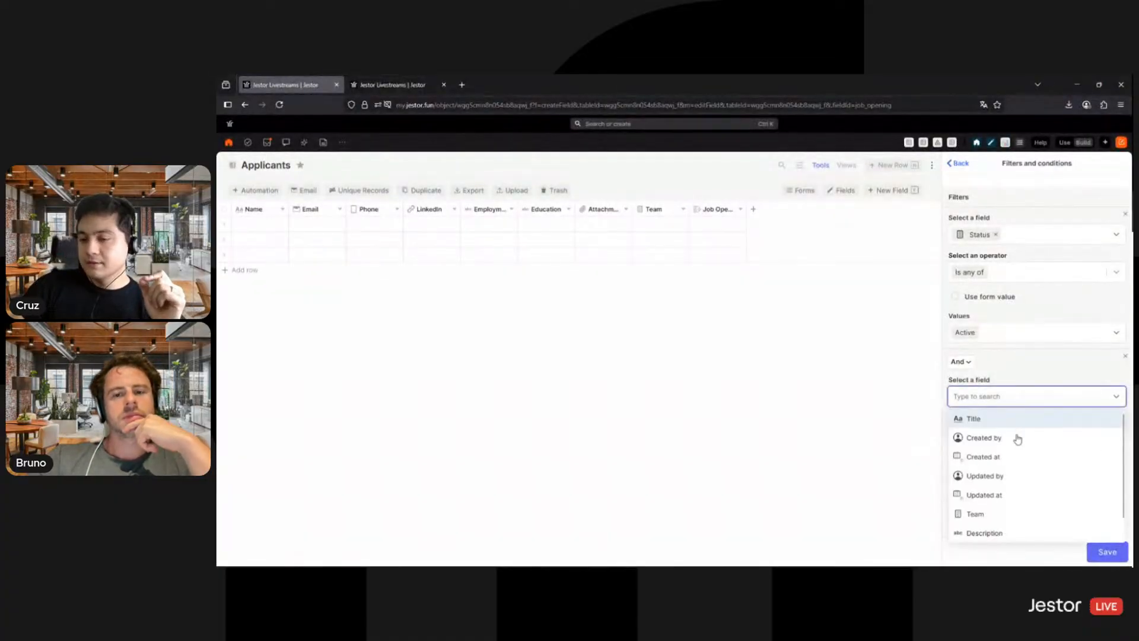
click(972, 494)
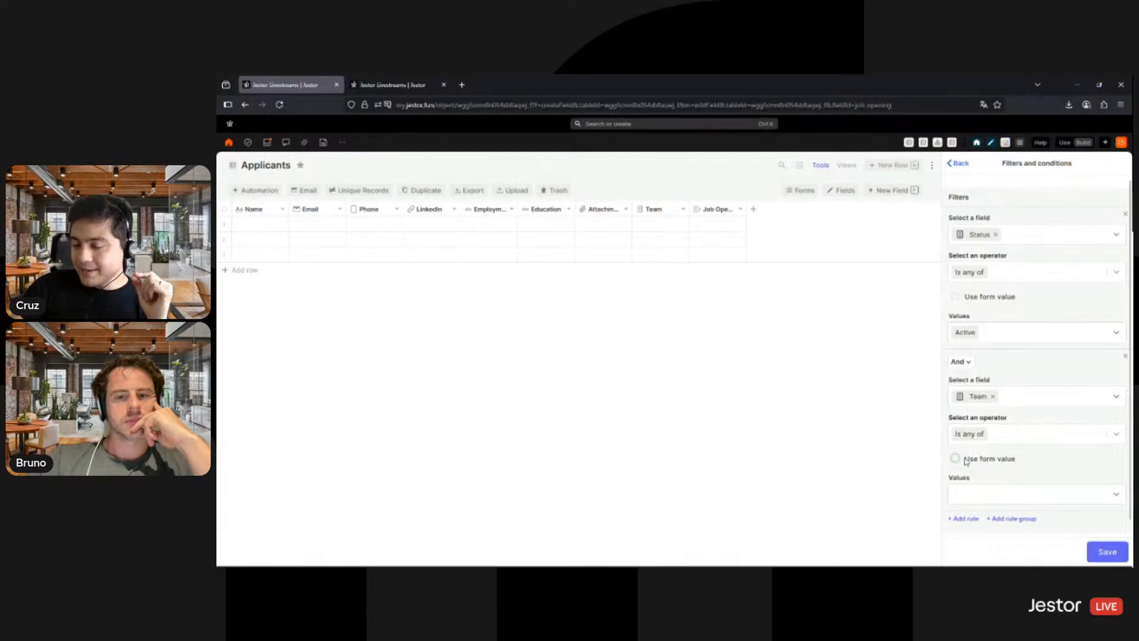
click(955, 459)
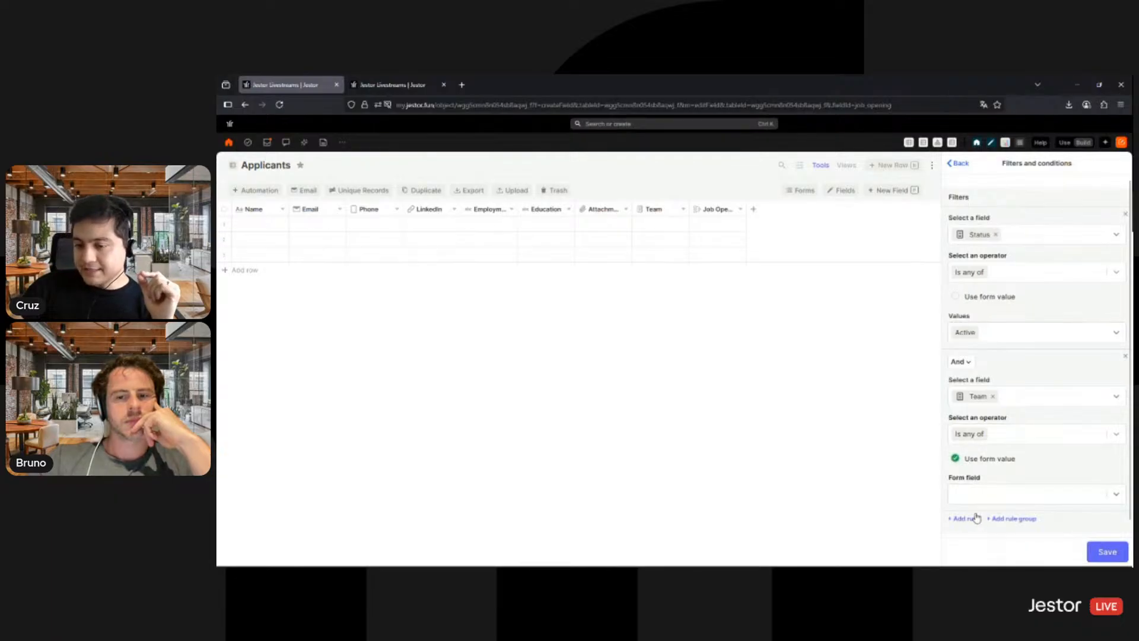
click(1002, 494)
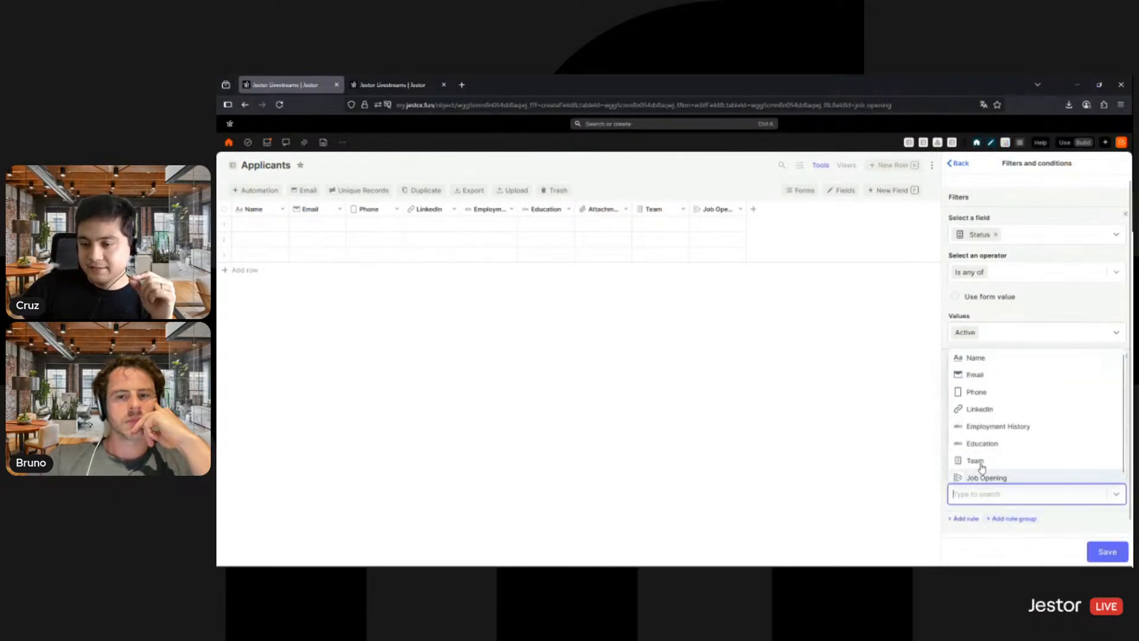
click(981, 464)
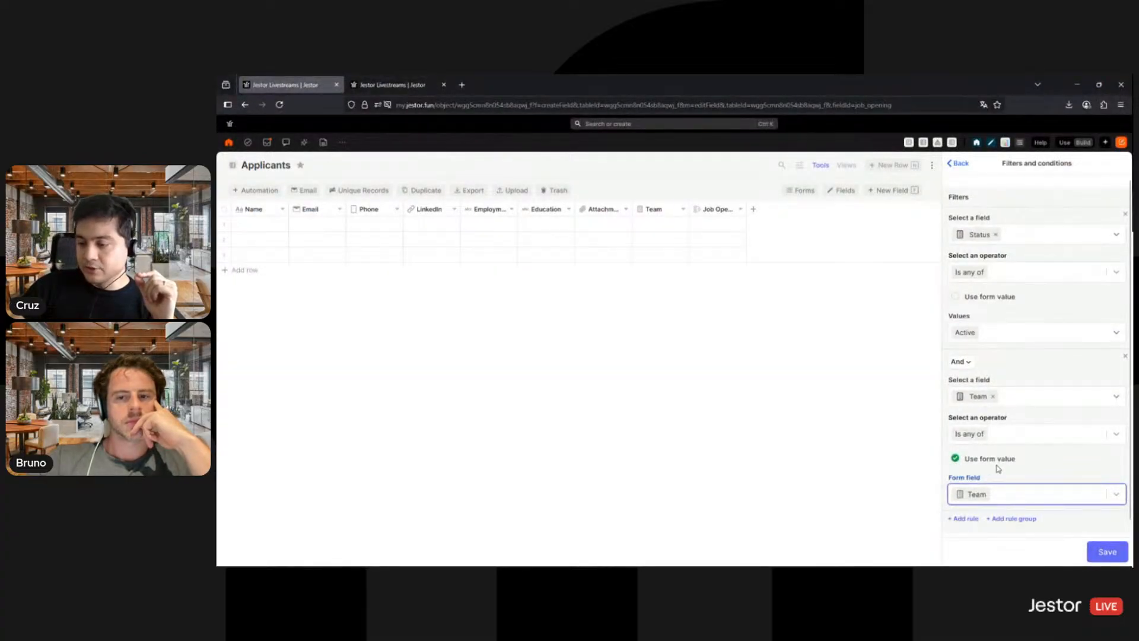
click(1020, 402)
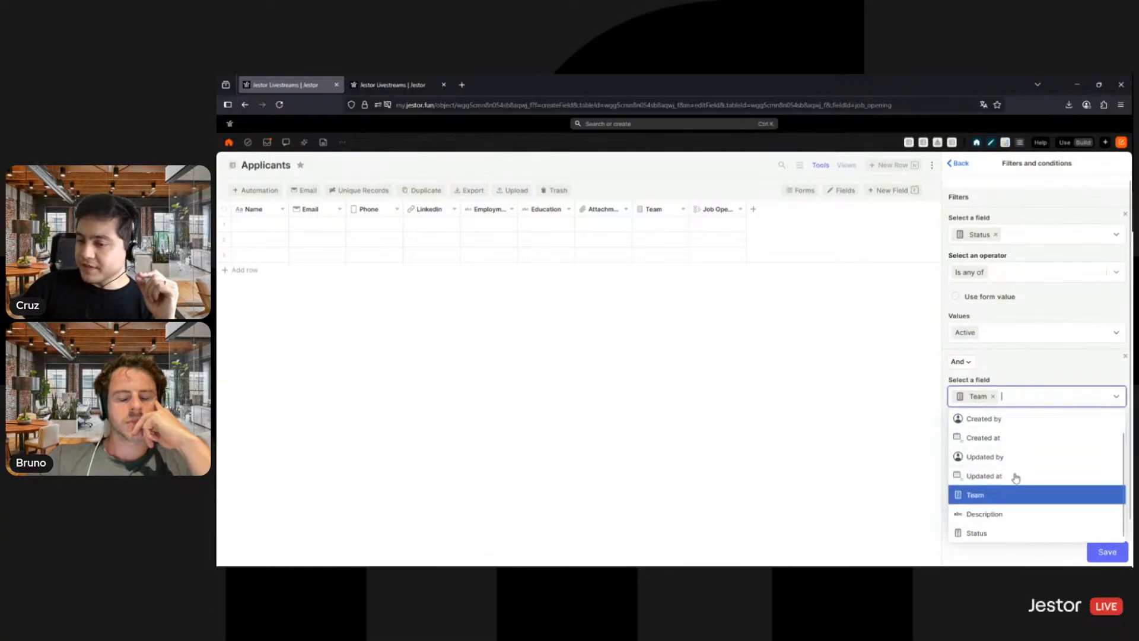
click(1021, 492)
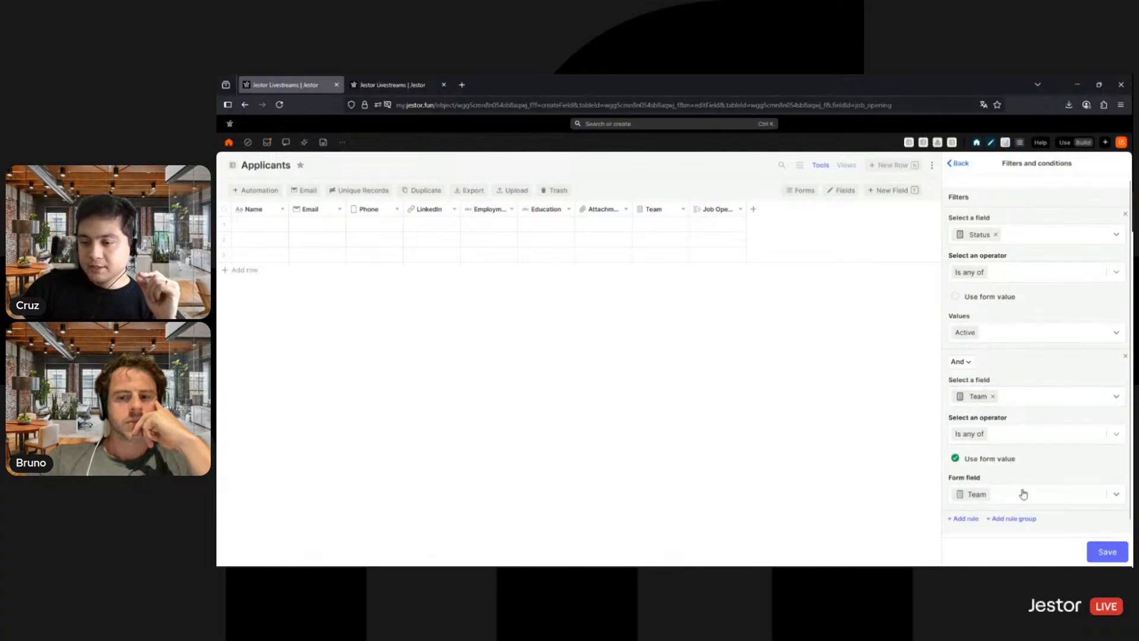
click(1022, 493)
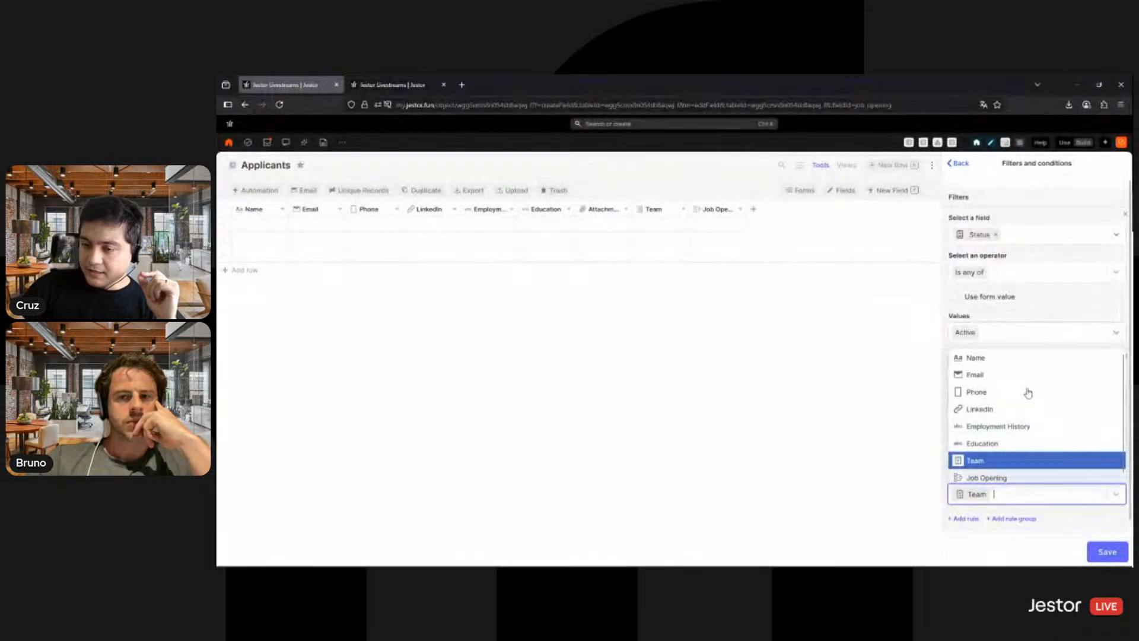
click(966, 302)
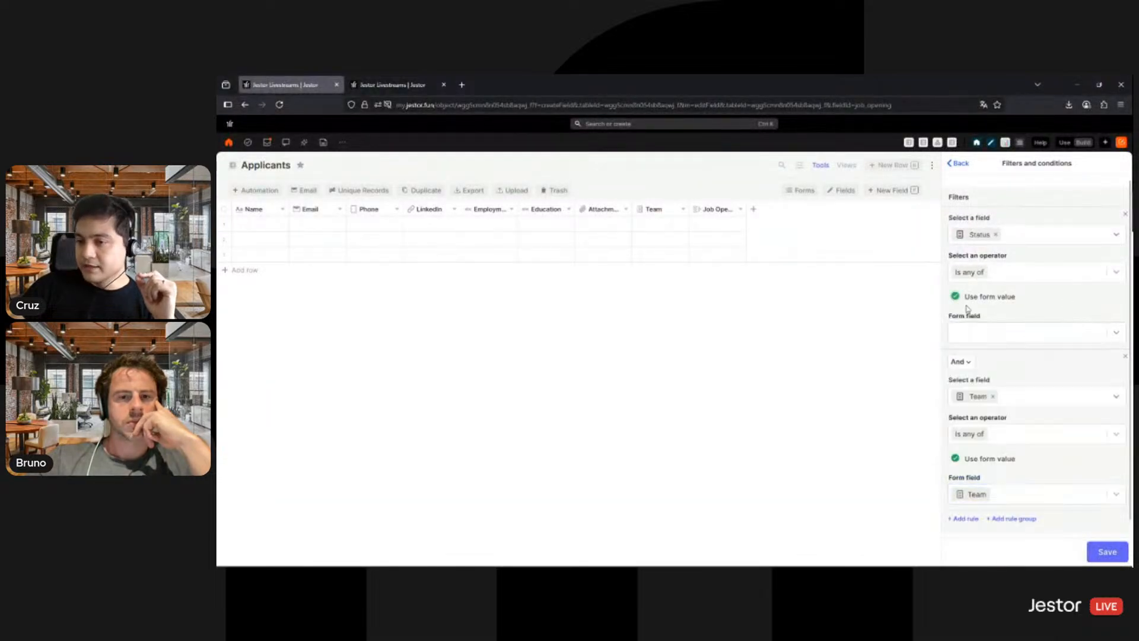
click(975, 302)
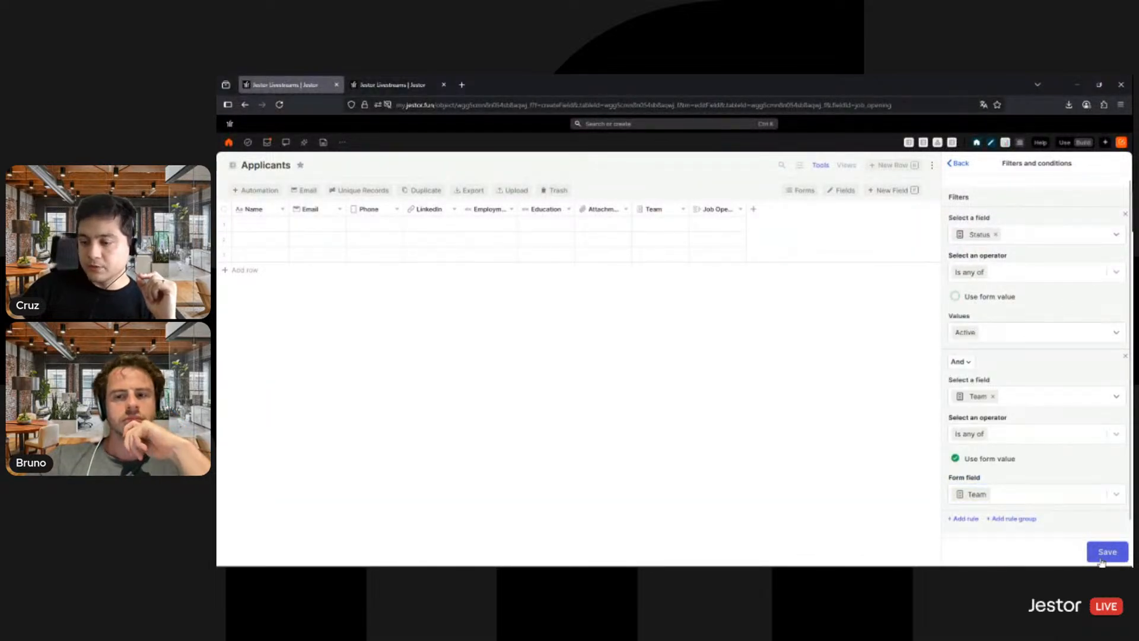
- Save the filter rules and the edited Job Opening field
click(1102, 554)
click(1100, 553)
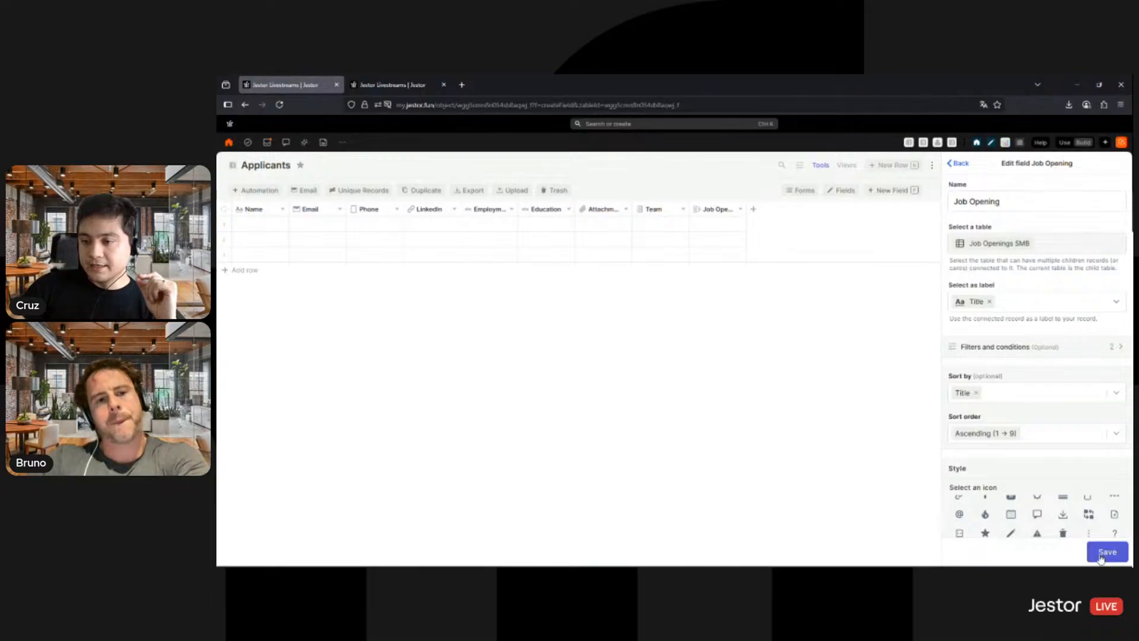
- In a new Applicants record form, choose Finance as Team, check the Job Opening choices, and close the form without saving
click(893, 166)
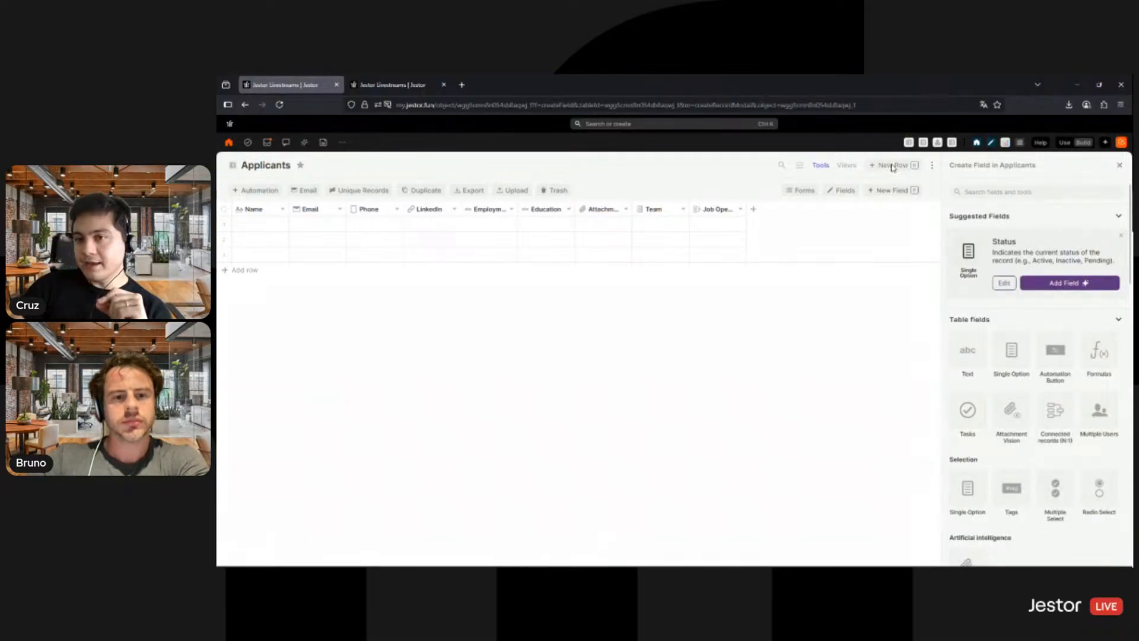
scroll(653, 274, down, 5)
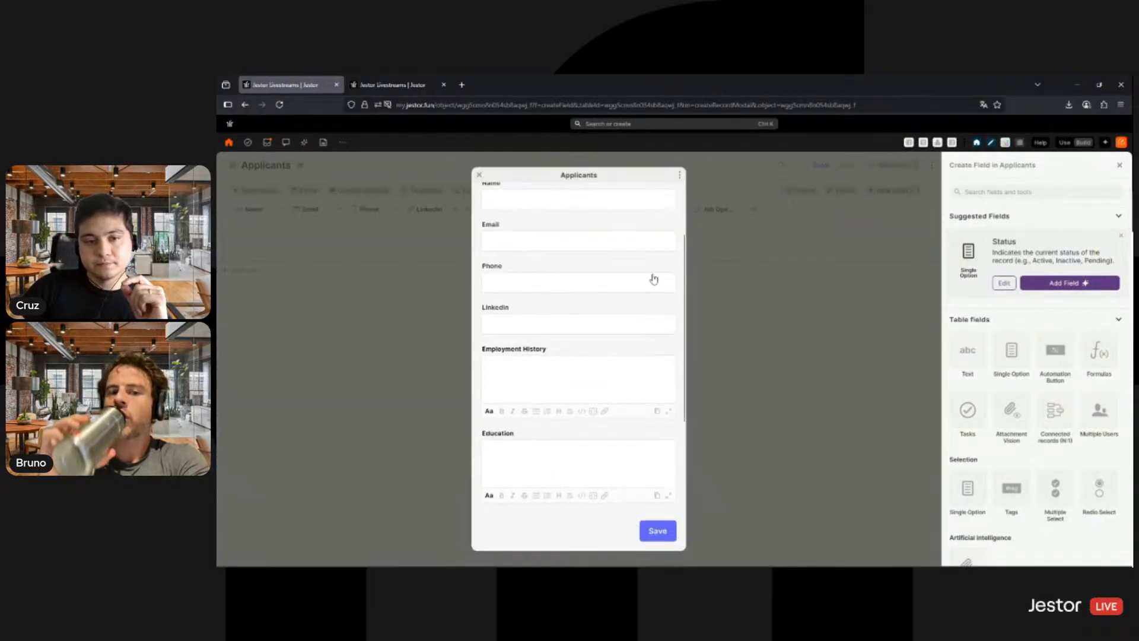
mouse_move(505, 493)
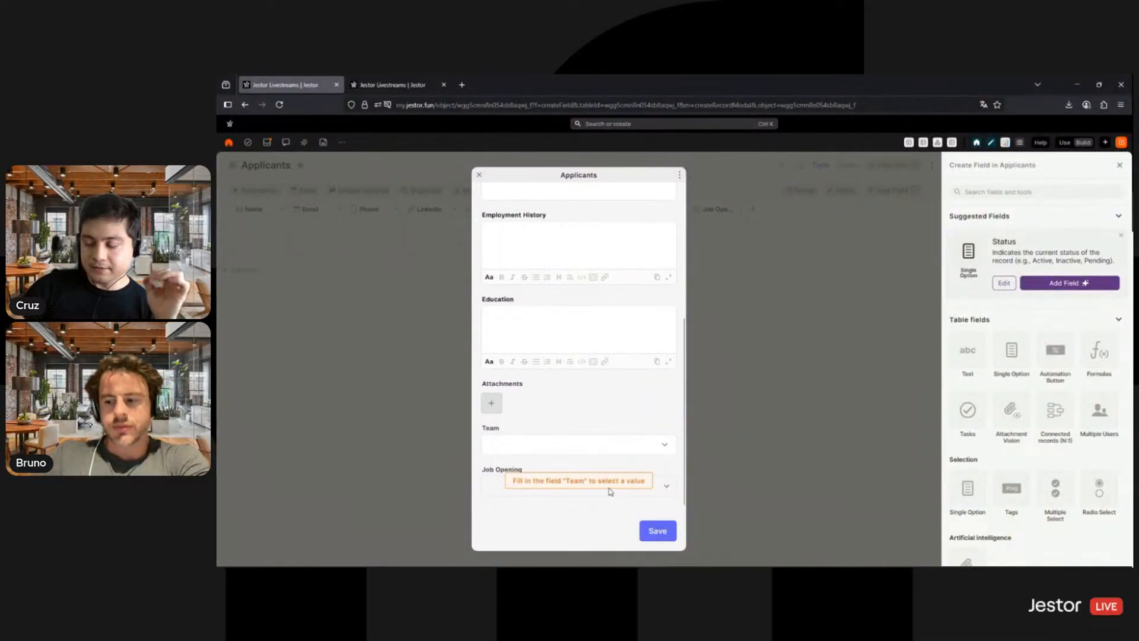
click(573, 452)
click(530, 468)
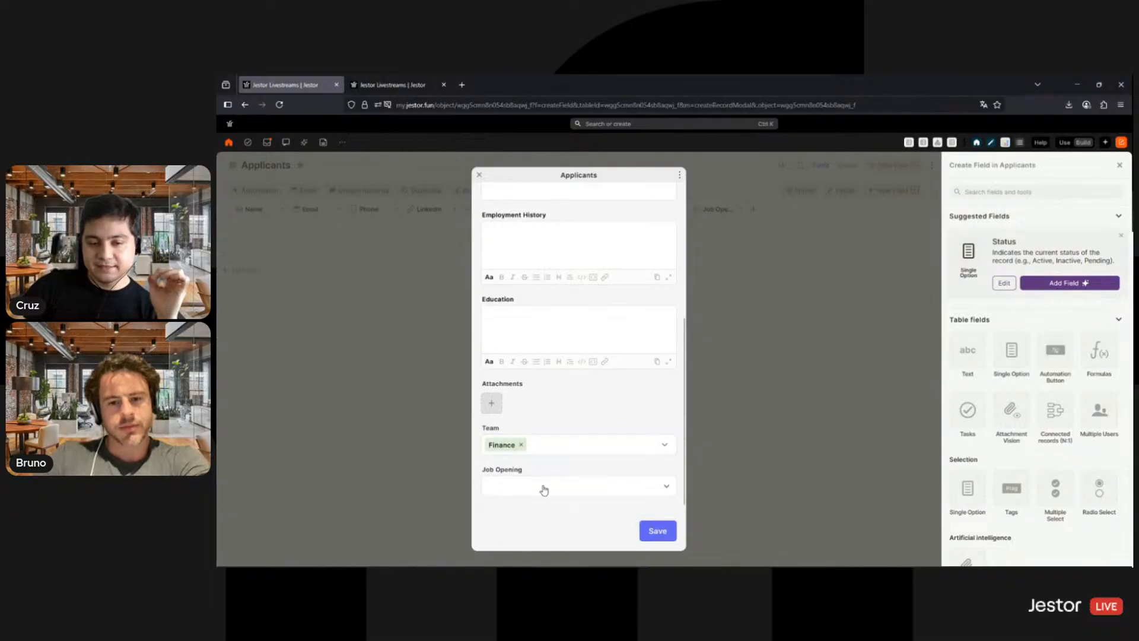
click(545, 490)
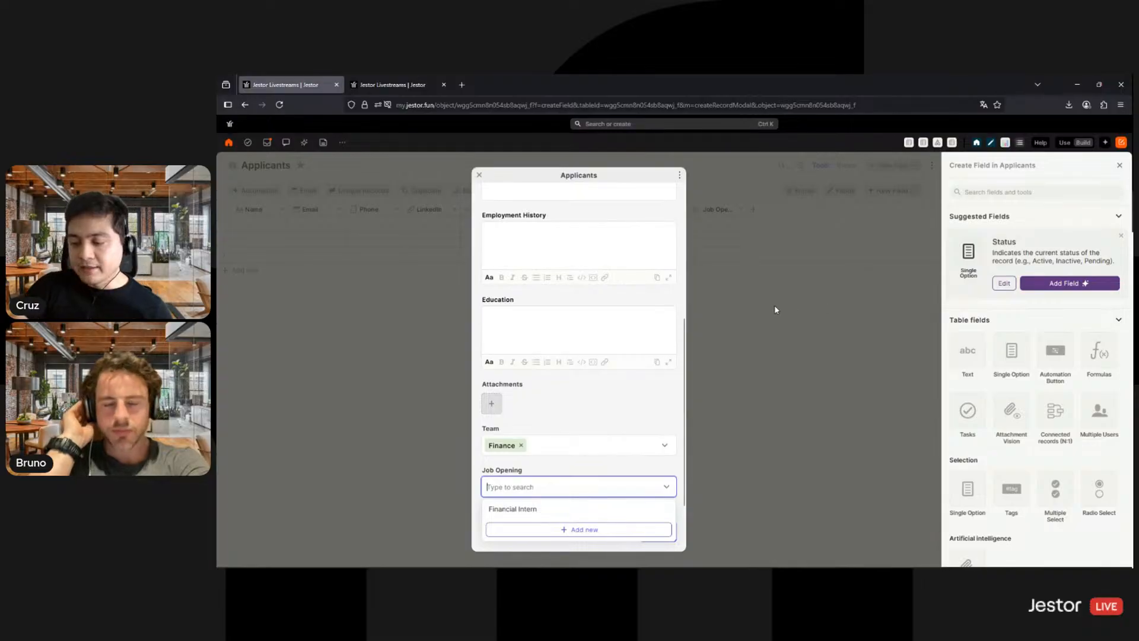
click(831, 358)
click(691, 232)
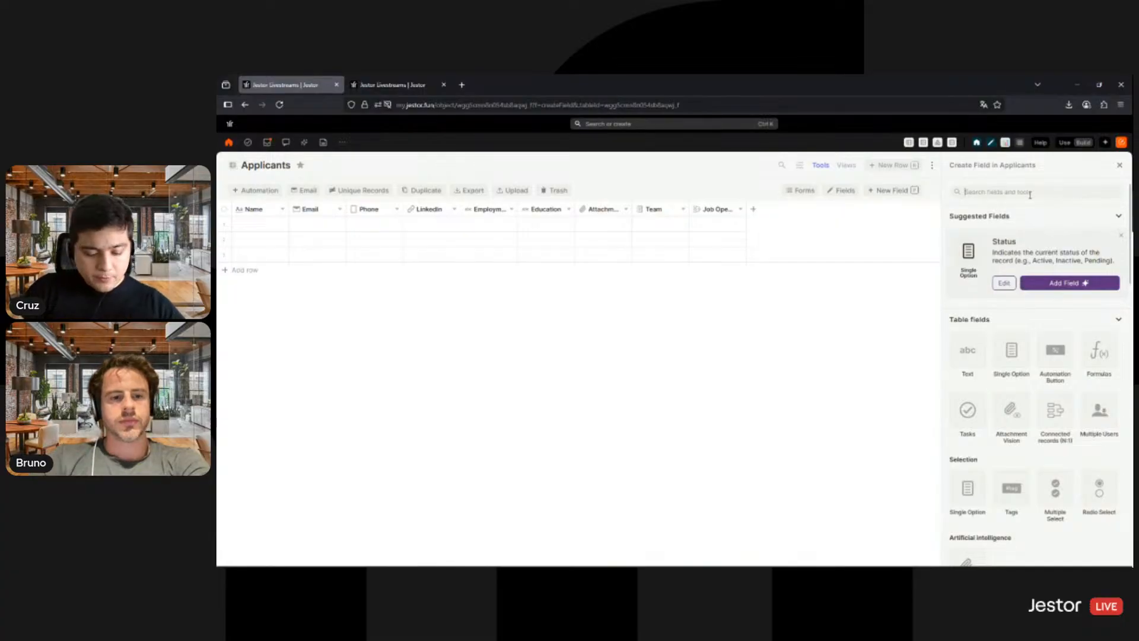
- Create a Date and Time field named Interview Date in the Applicants table
text(da)
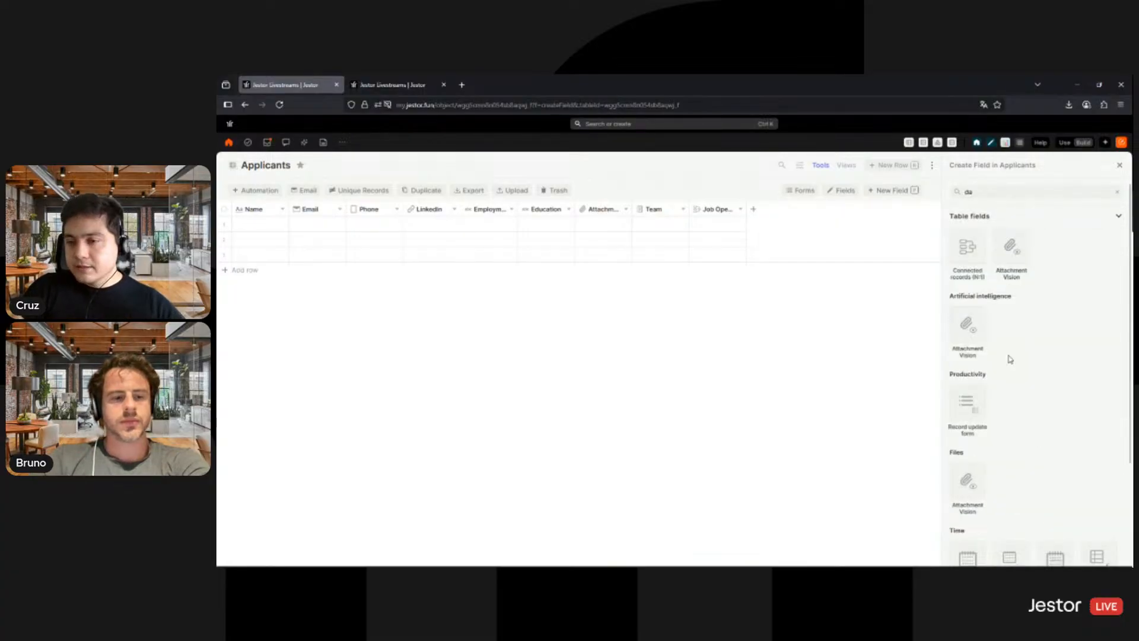
scroll(1011, 359, down, 3)
click(1014, 433)
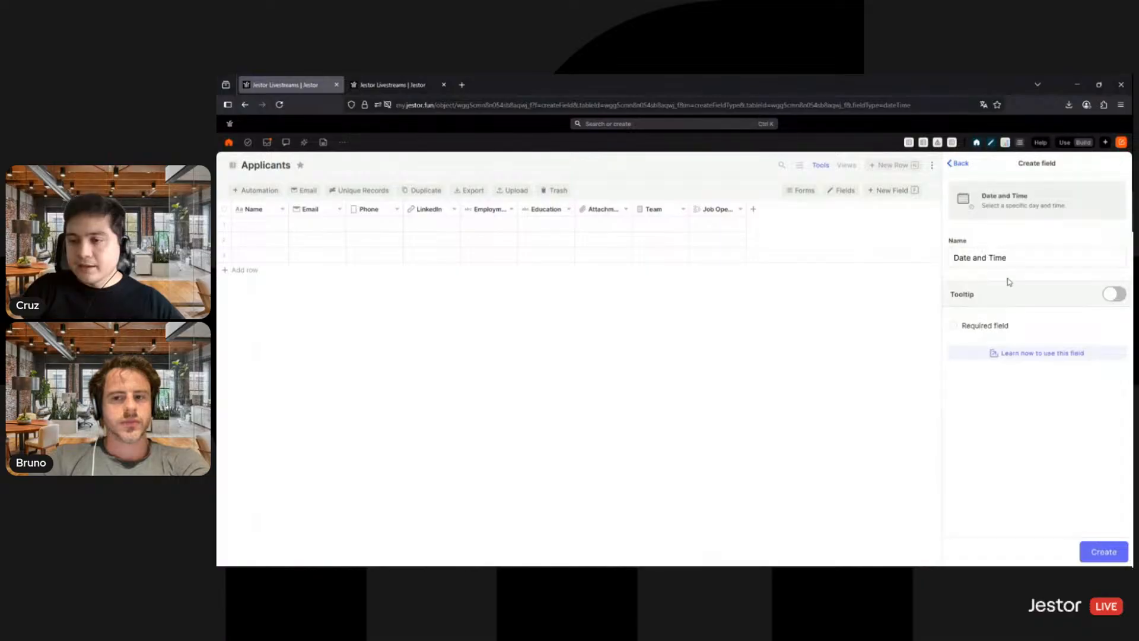
triple_click(1008, 259)
text(Interview Date)
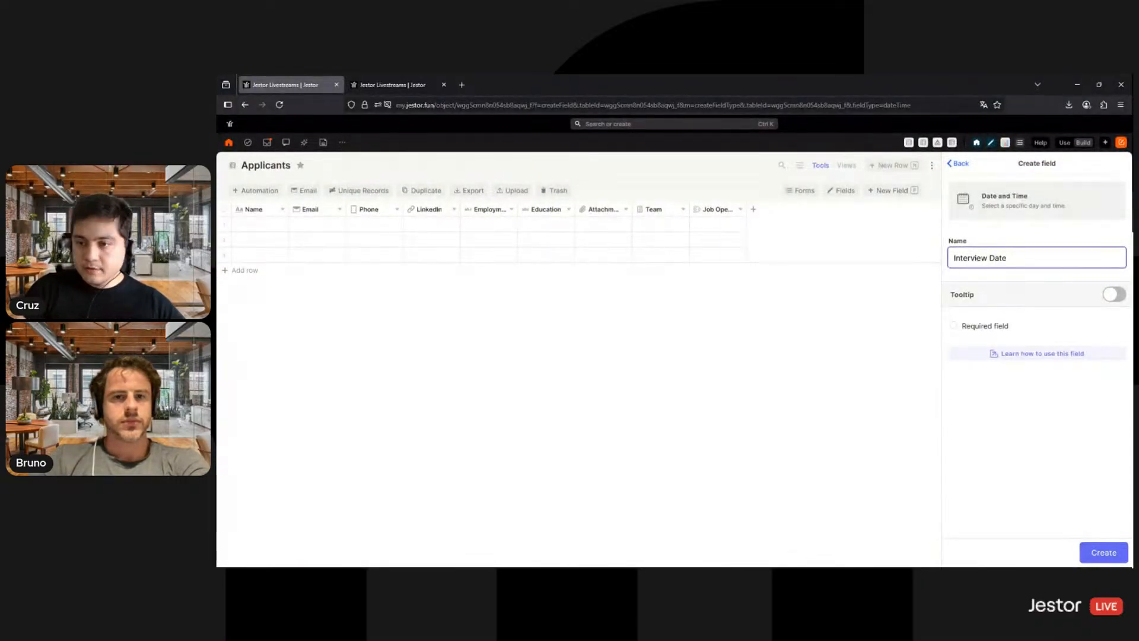
click(1105, 554)
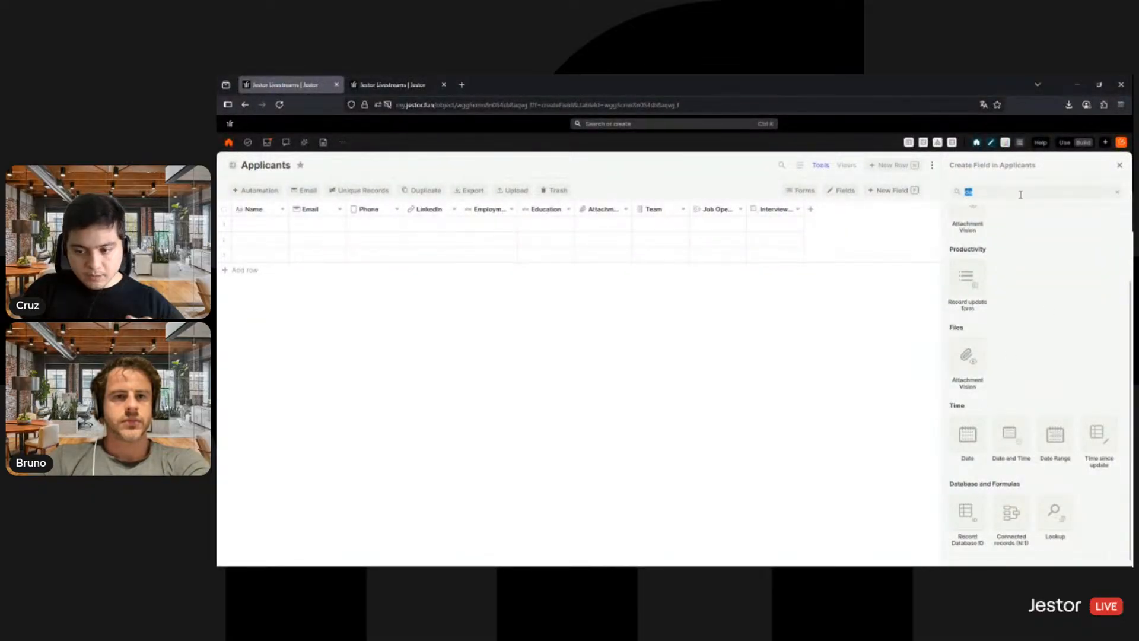
- Start a new To-dos field in the Applicants table and name it Culture Fit
text(to)
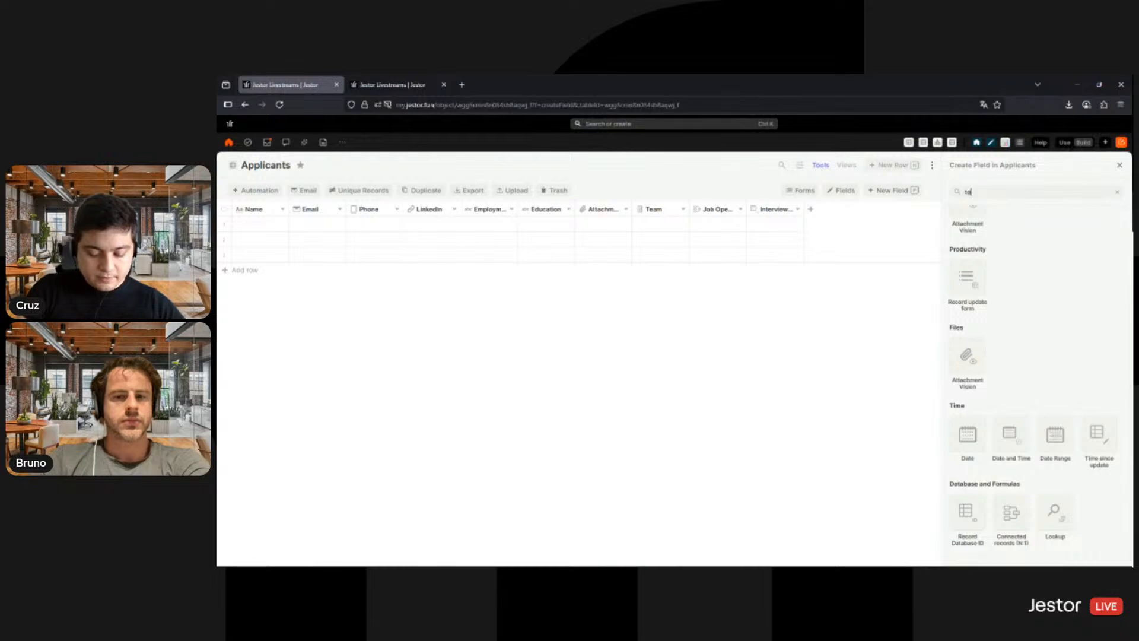
text(-do)
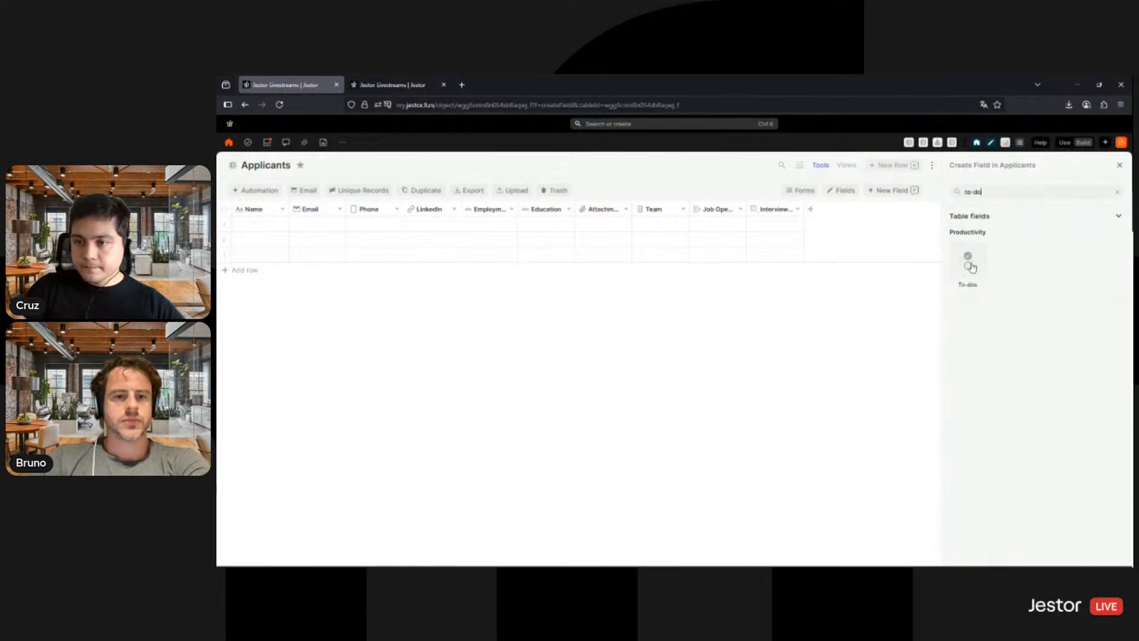
click(967, 268)
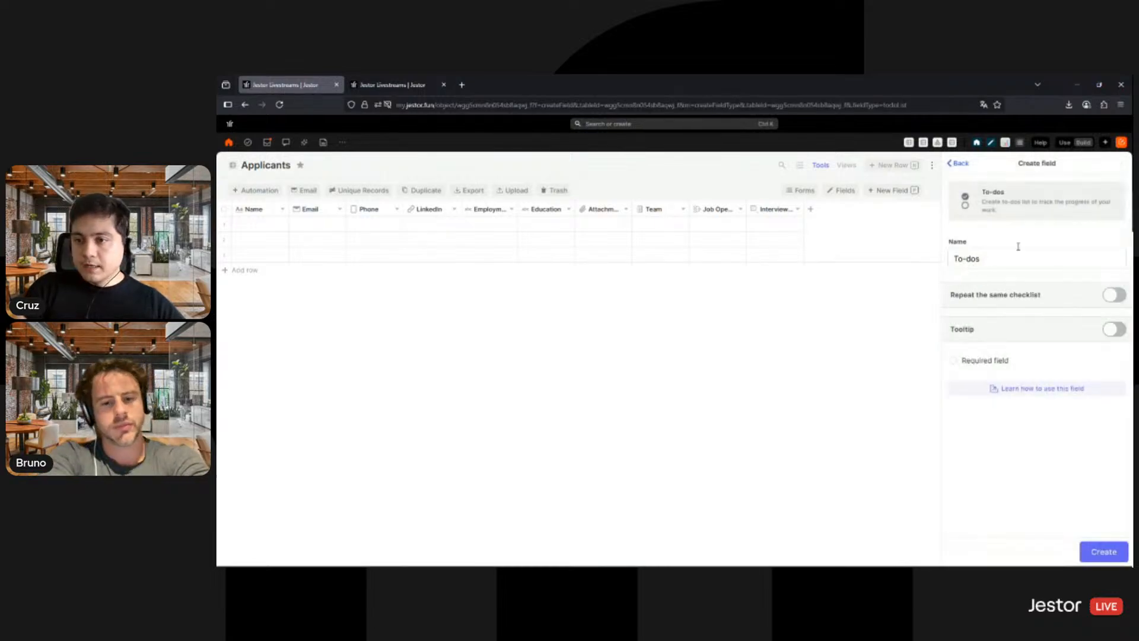
triple_click(1008, 257)
text(Cu)
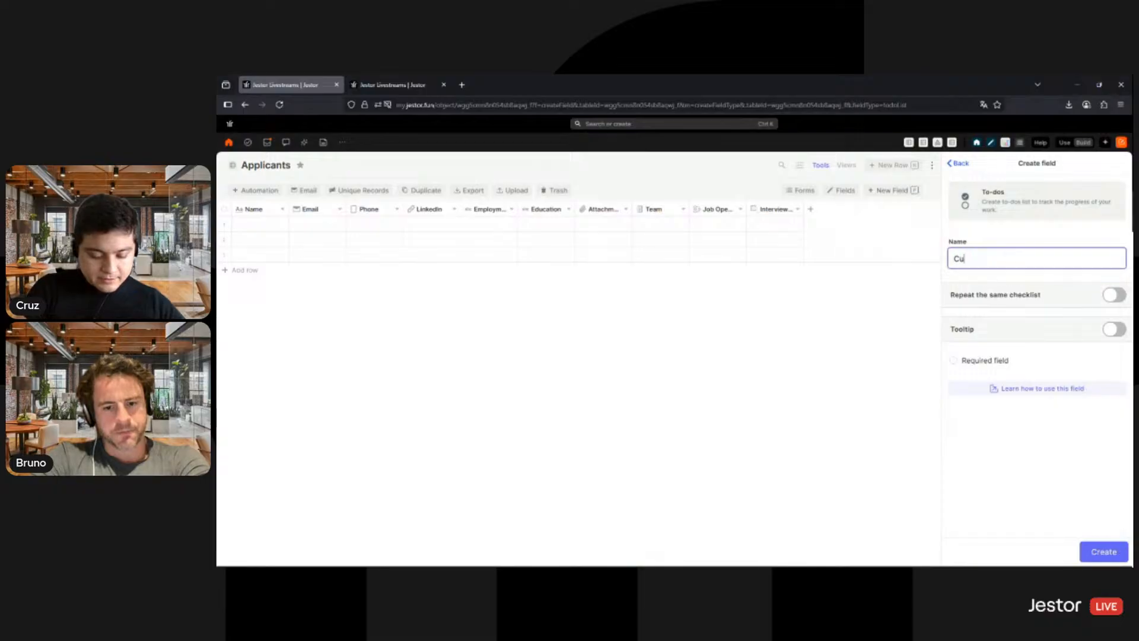
text(lture Fite)
key(BackSpace)
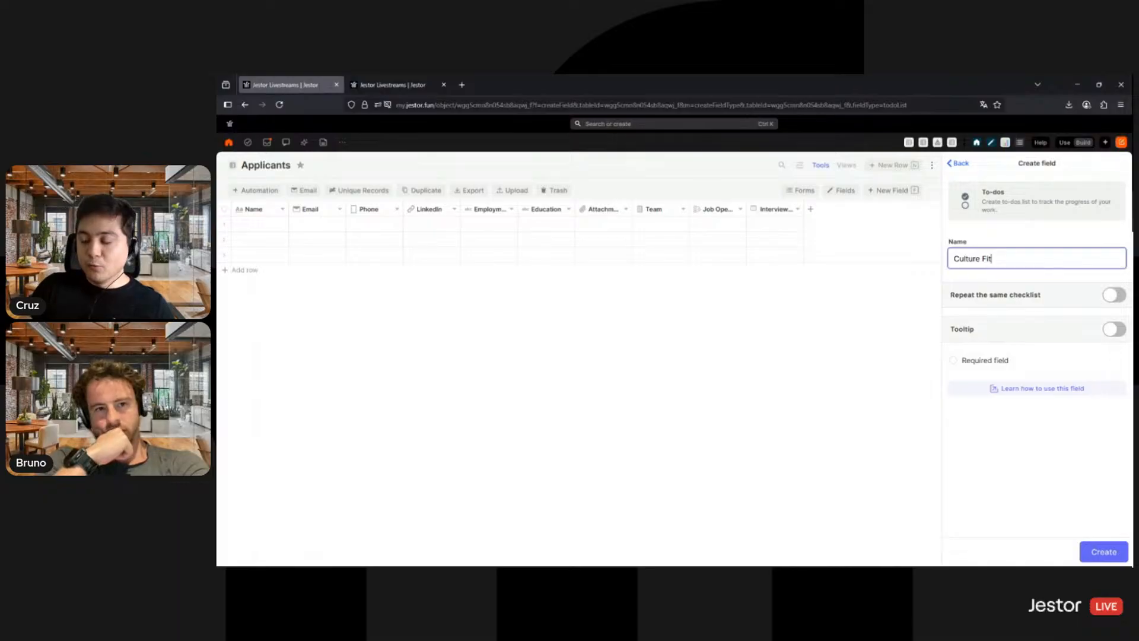
- Have the Culture Fit field repeat a checklist of Has side projects, Worked in startups and Went to X college, and create the field
click(1116, 294)
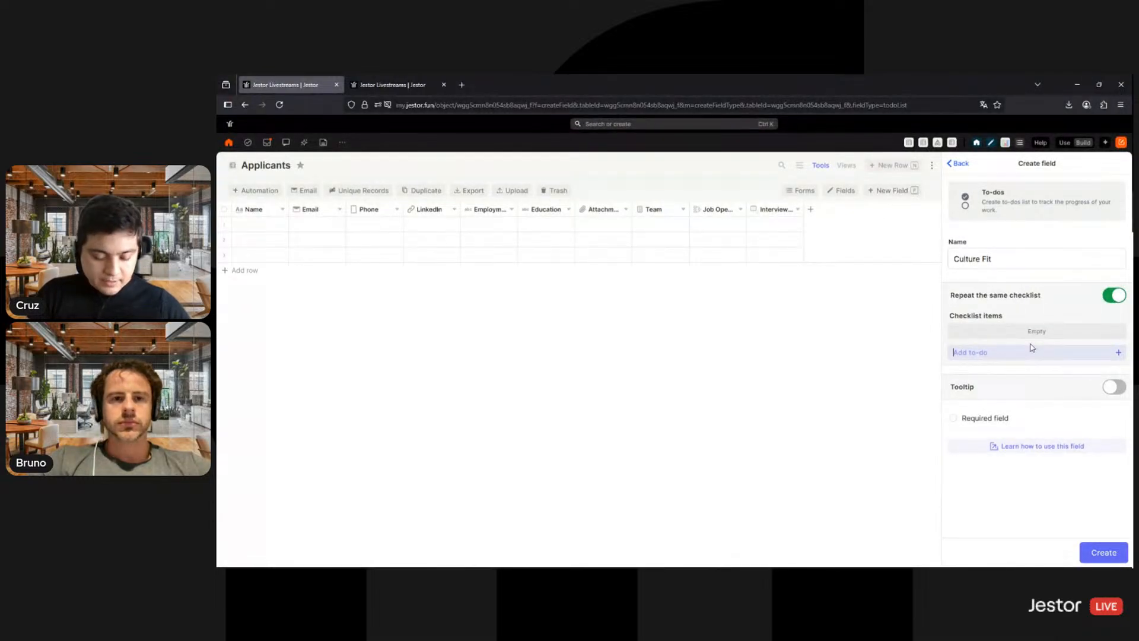
text(Has side projects)
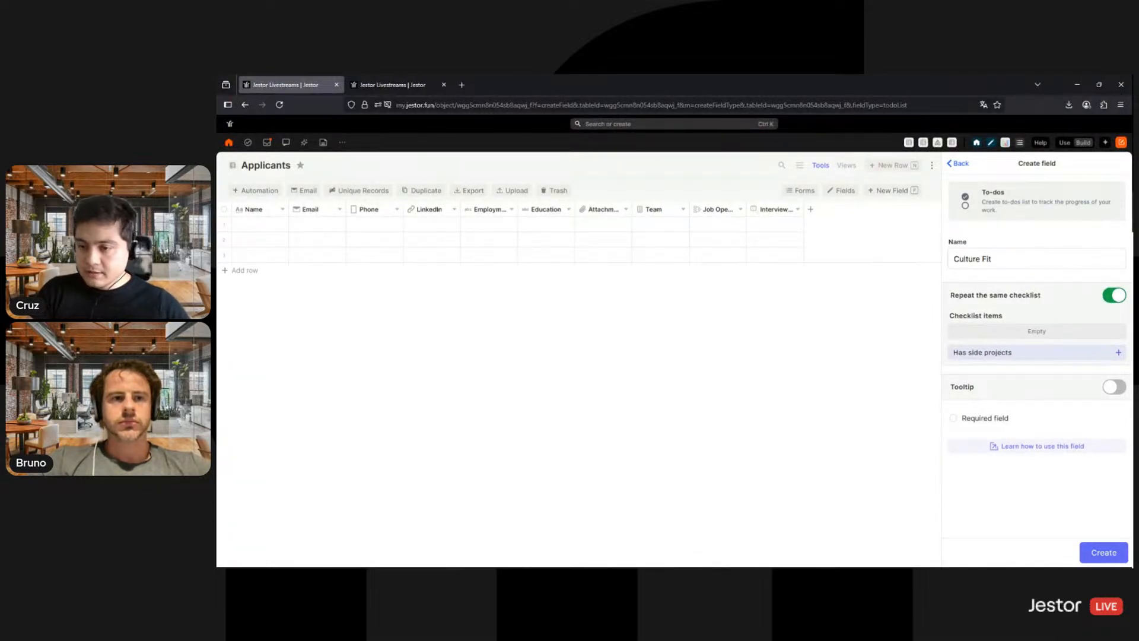
key(Return)
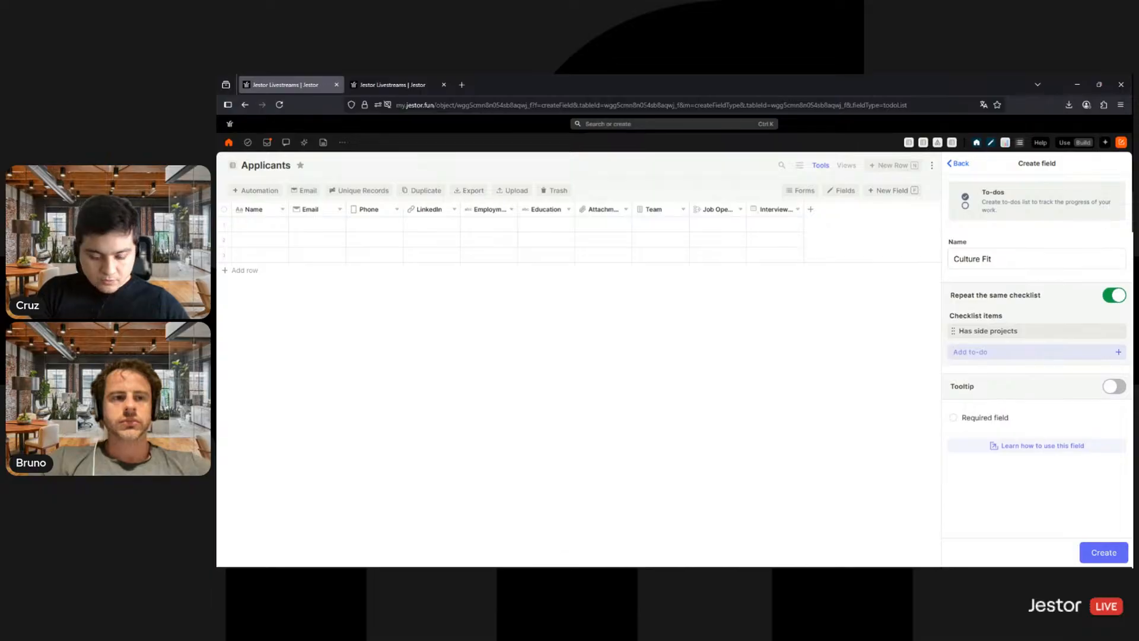
text(Wor)
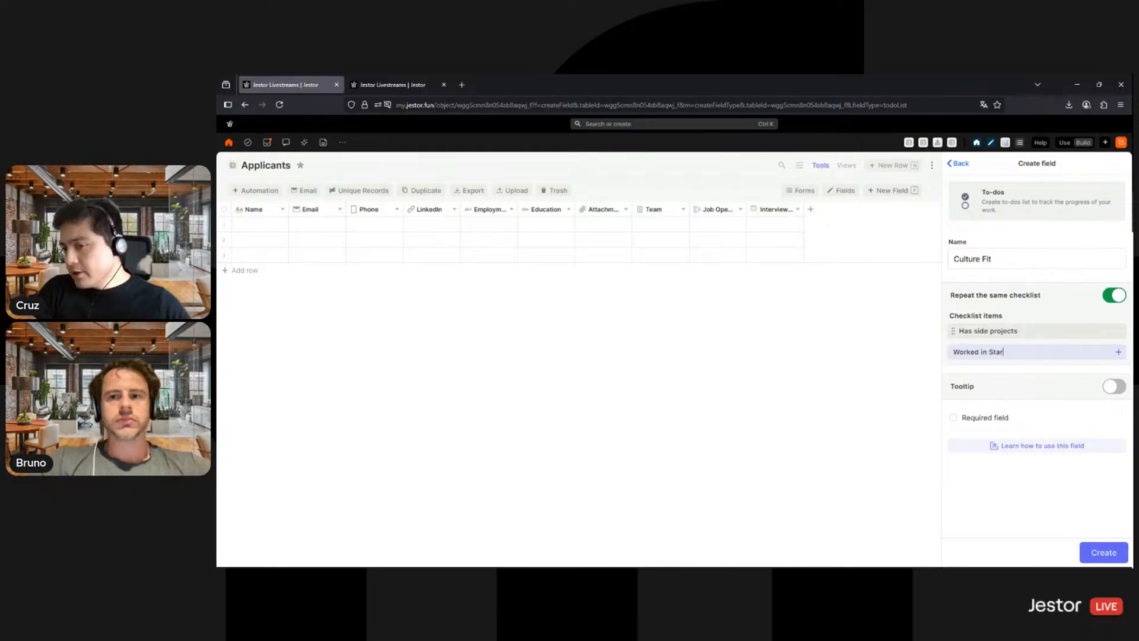
text(ked in startups)
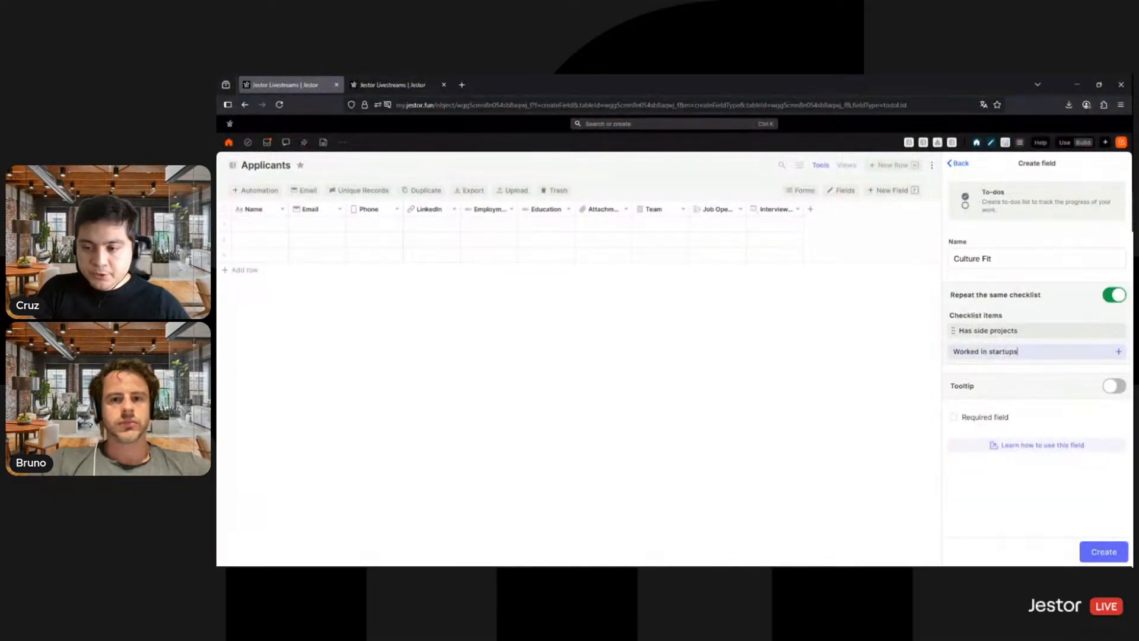
key(Return)
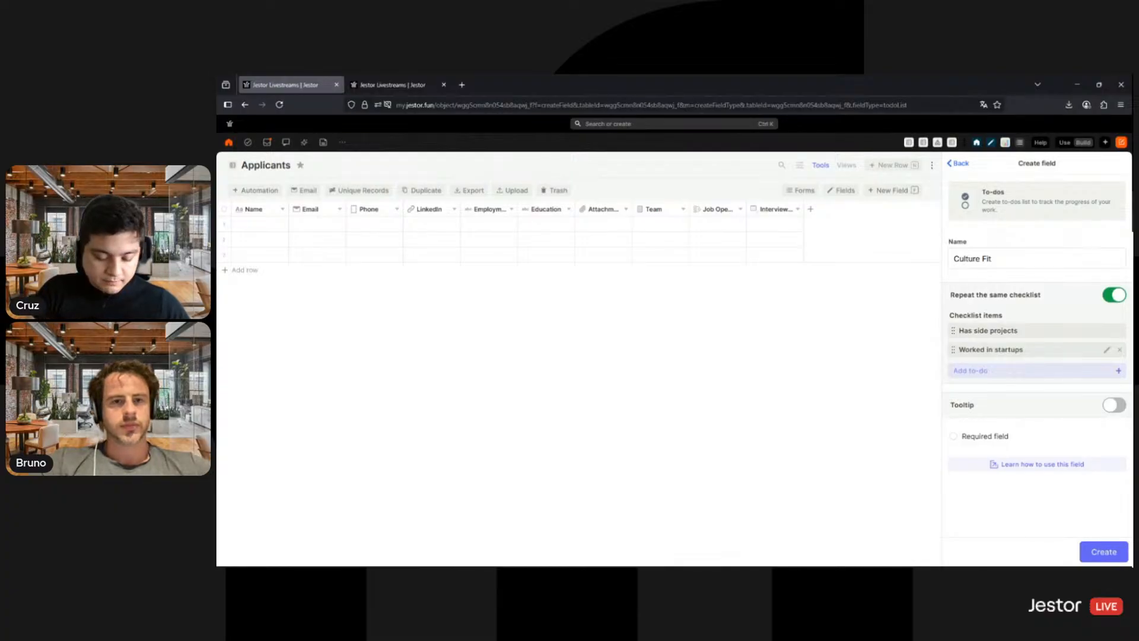
text(Went to)
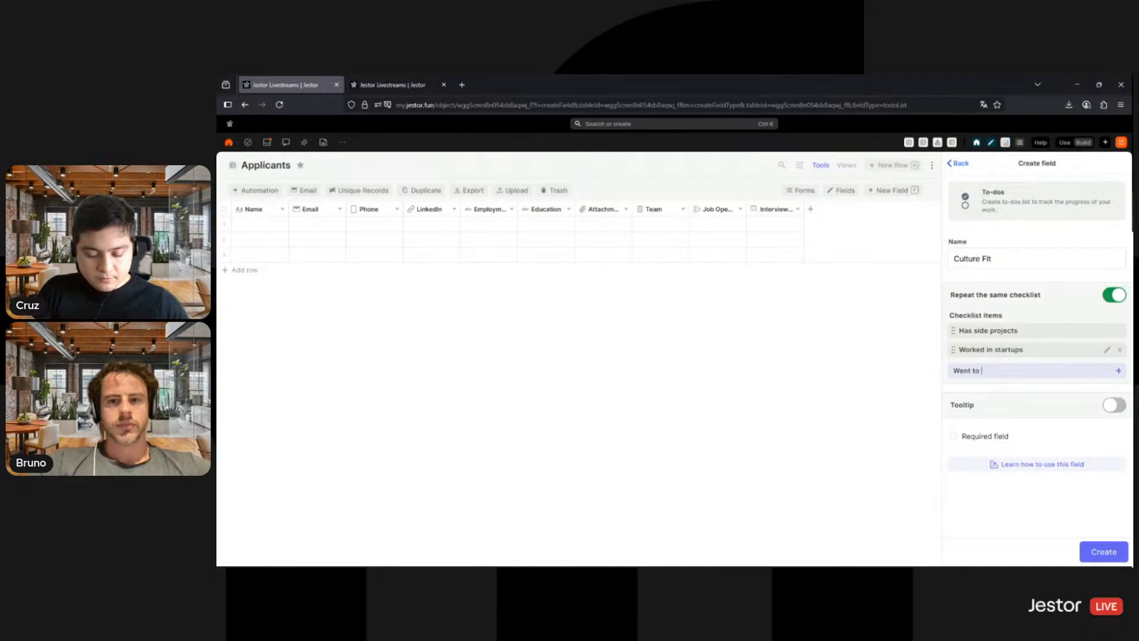
text( X )
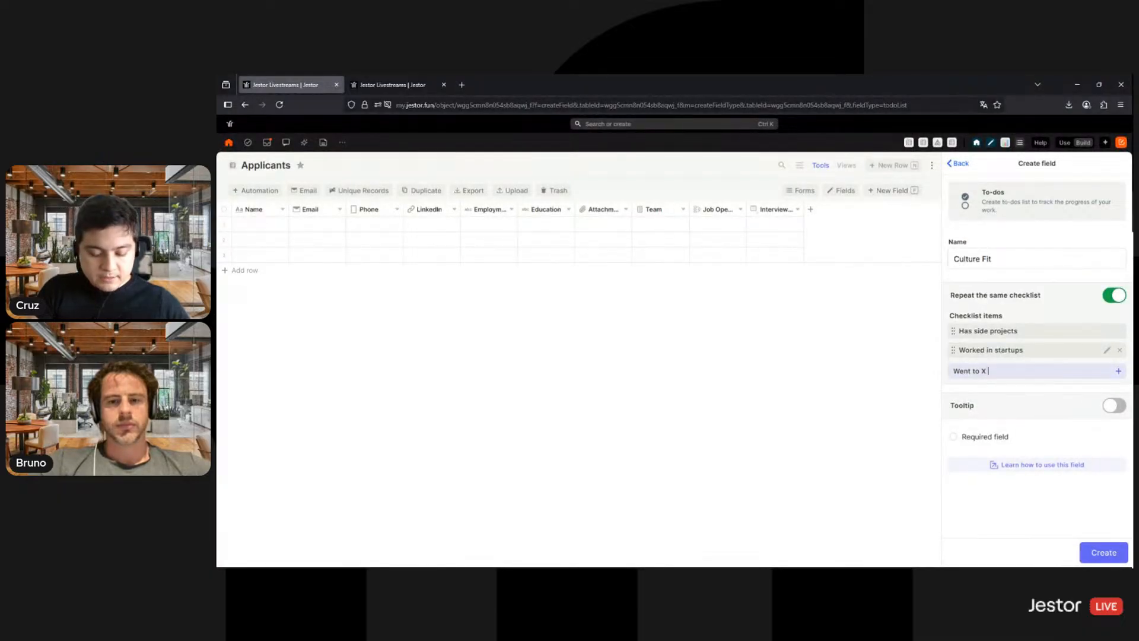
text(college)
key(Return)
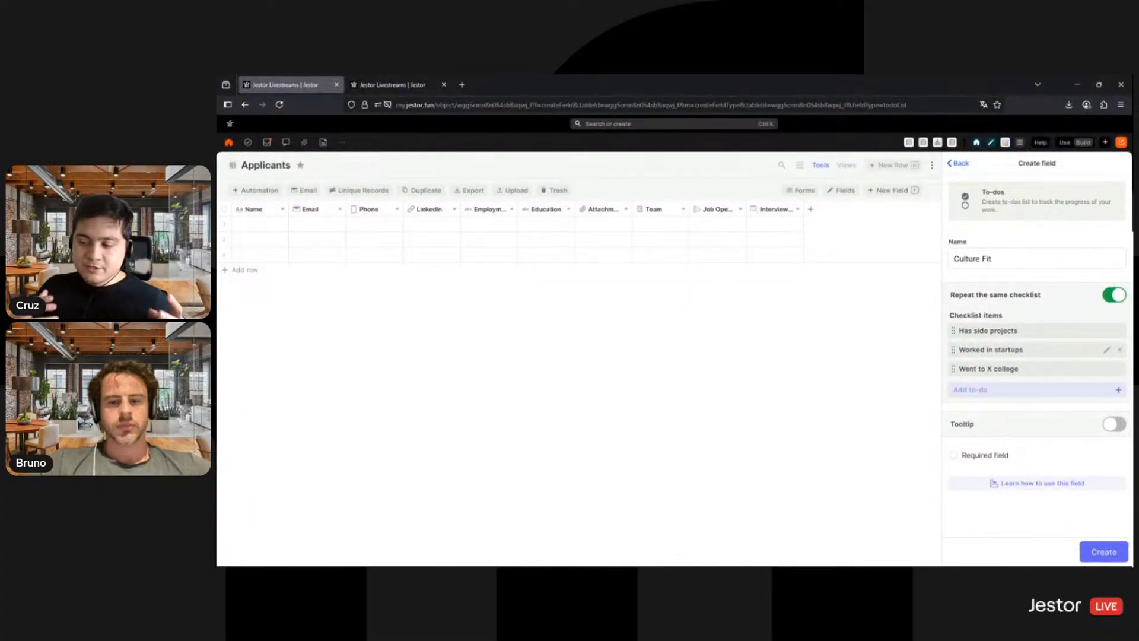
click(1113, 550)
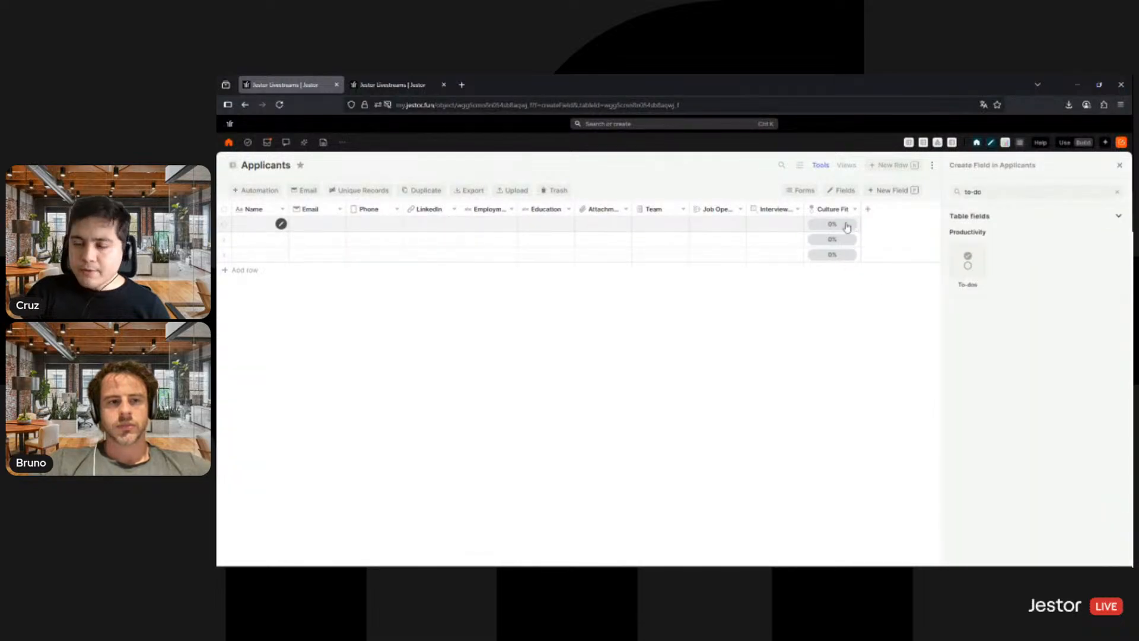
- Mark Has side projects and Worked in startups as done in the first record's Culture Fit checklist, then close the checklist
mouse_move(842, 224)
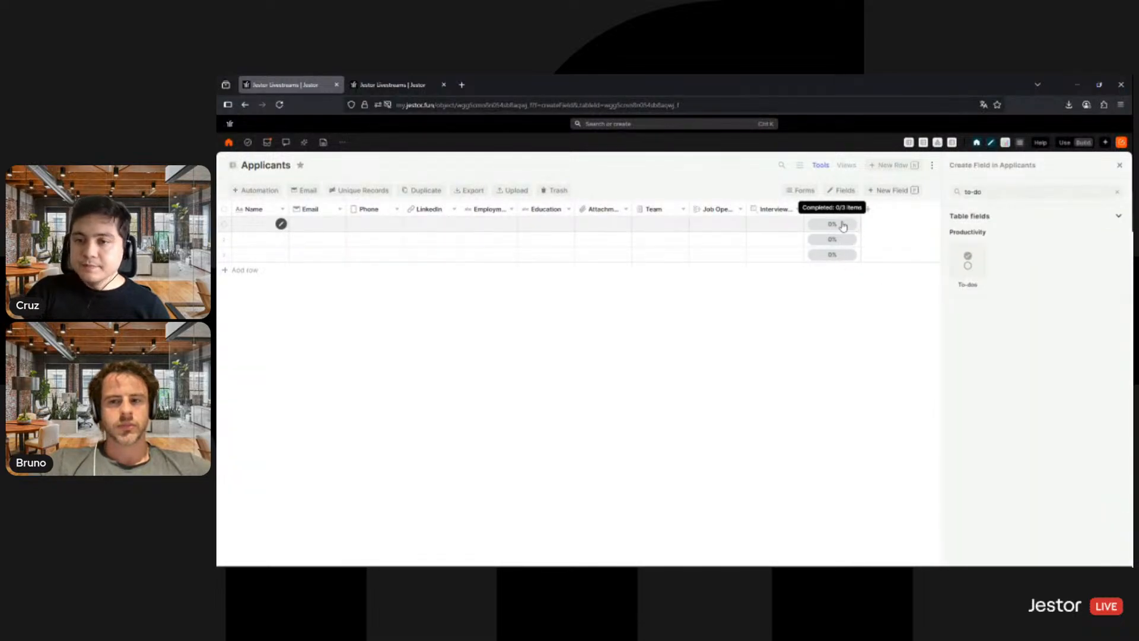
click(838, 239)
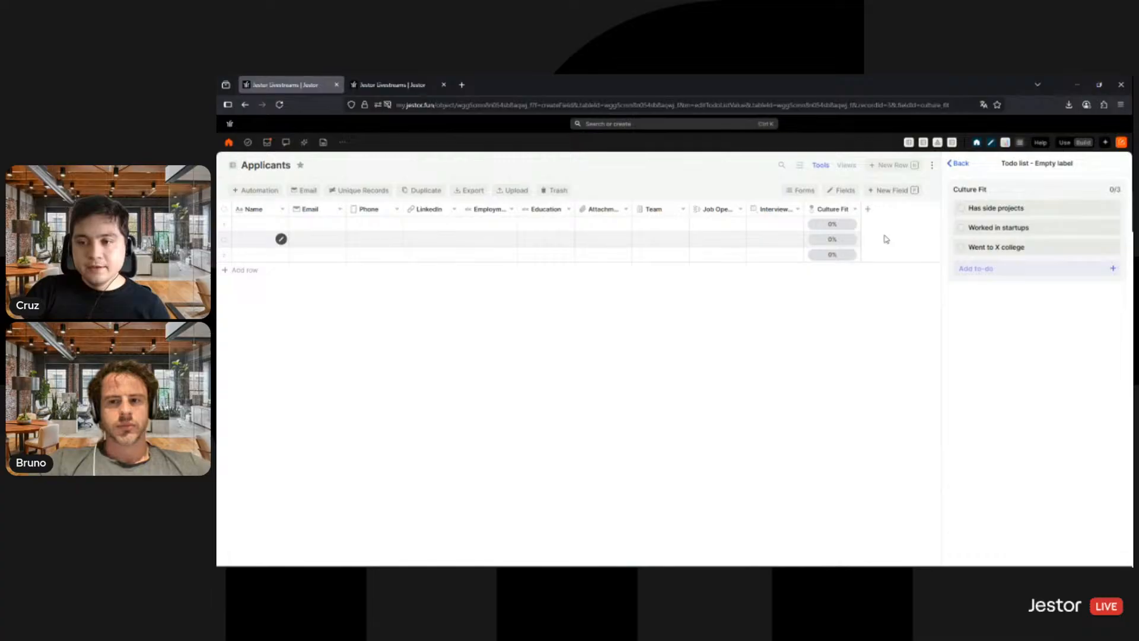
click(960, 208)
click(960, 227)
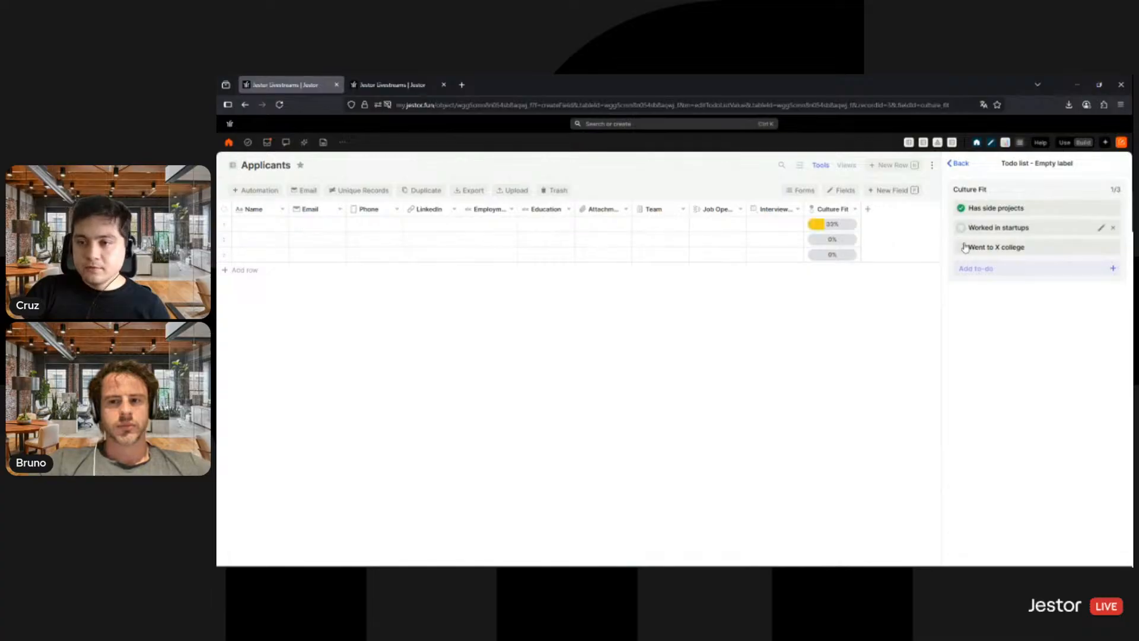
click(959, 164)
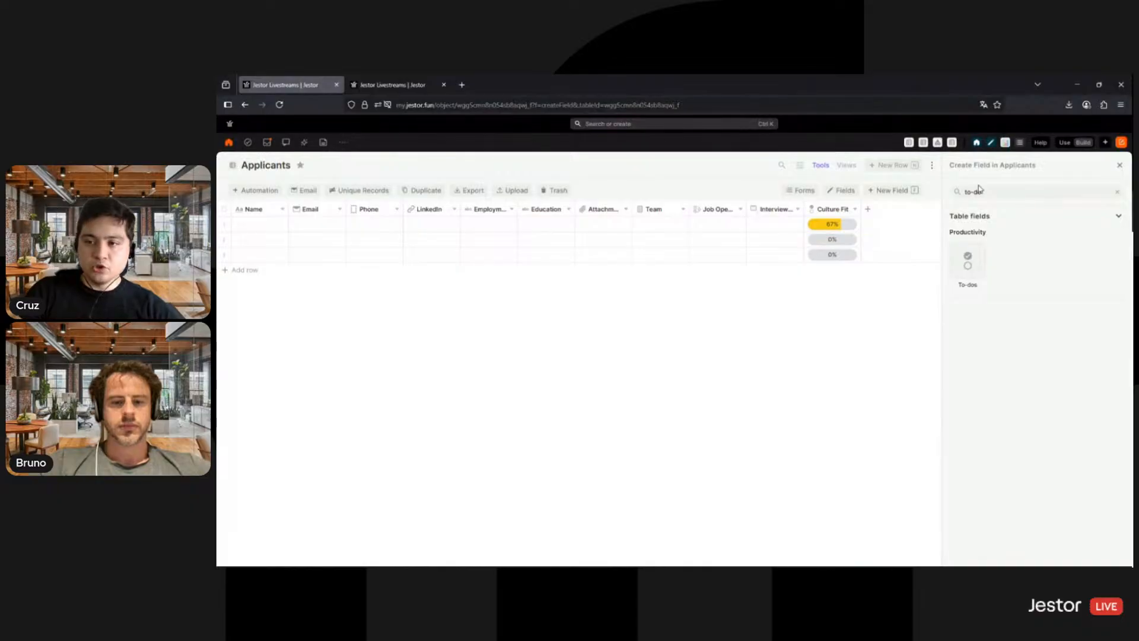
- Start a new Single Option field in the Applicants table and name it Stage
key(BackSpace)
key(BackSpace)
key(BackSpace)
key(BackSpace)
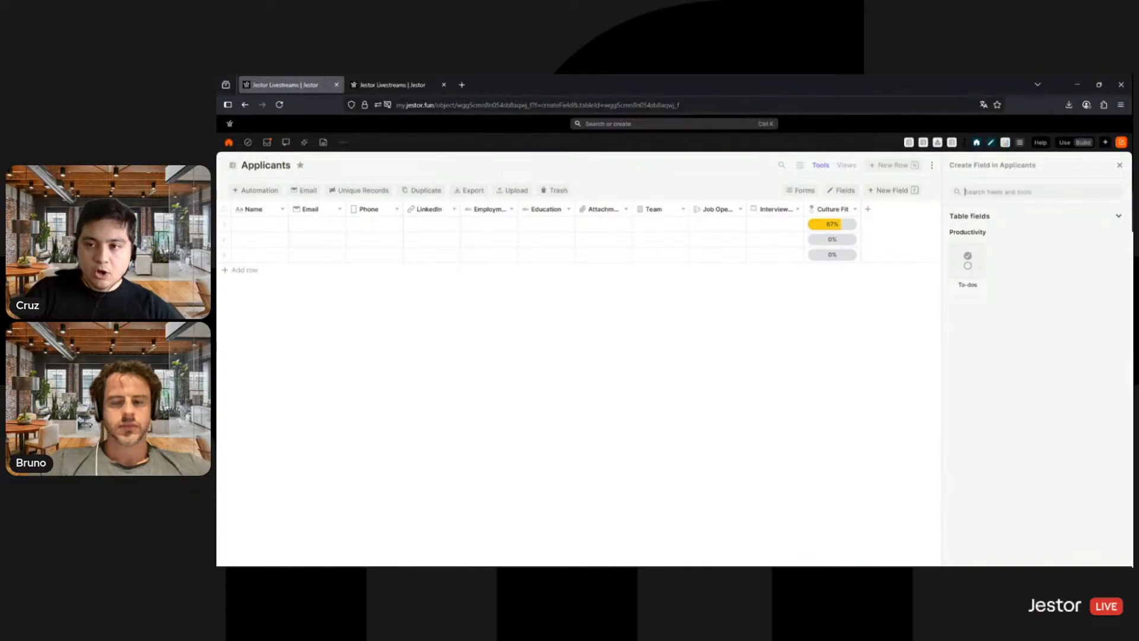
text(op)
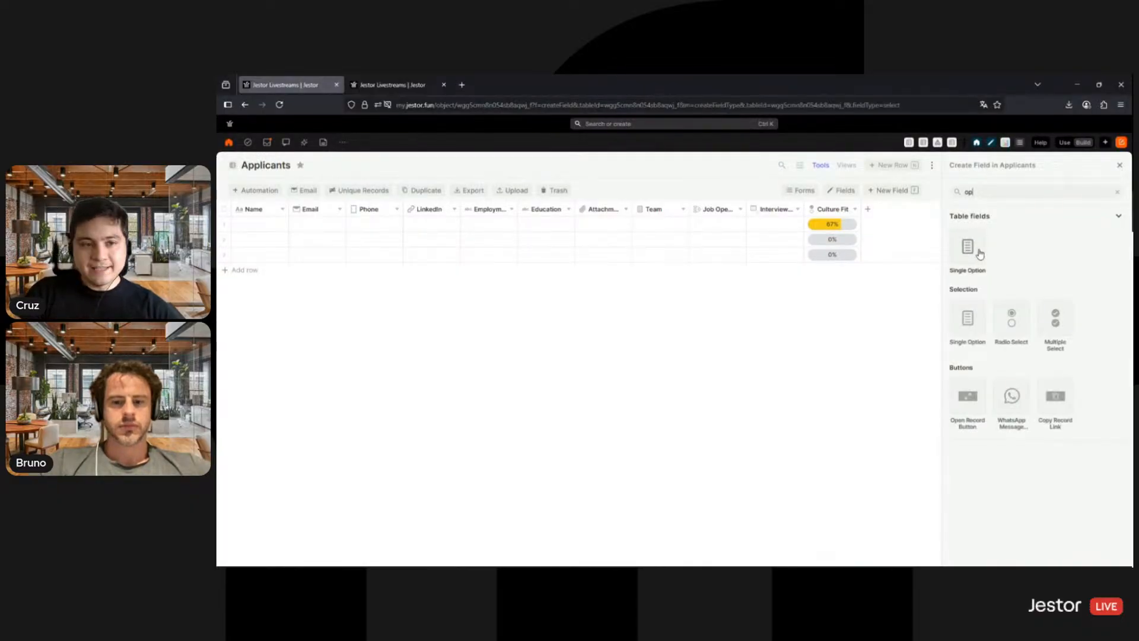
click(971, 252)
double_click(993, 258)
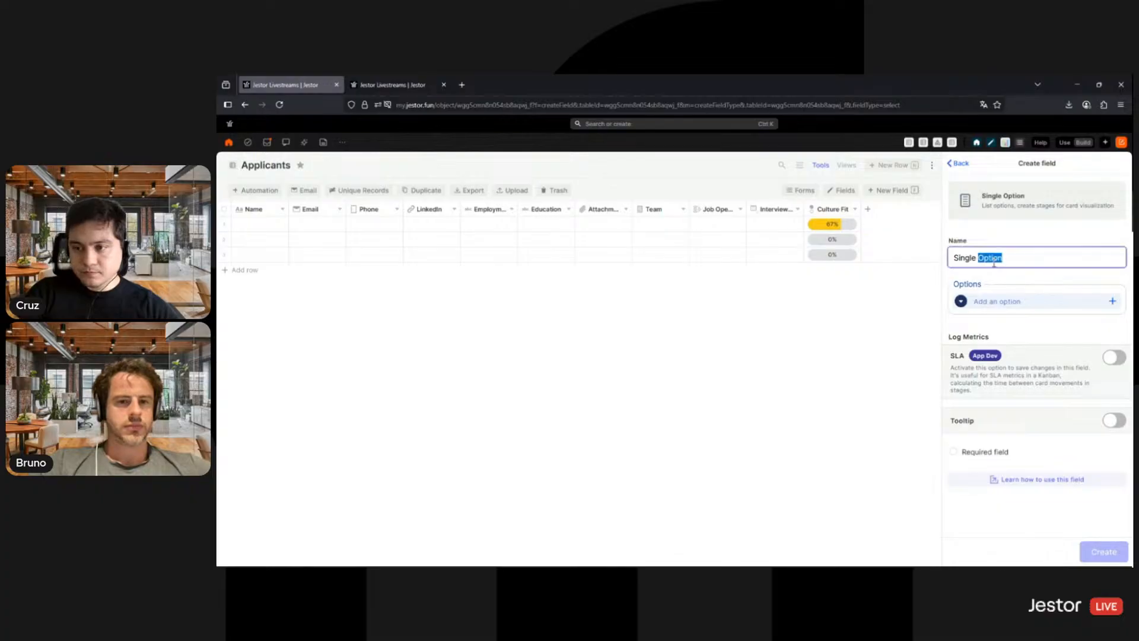
key(BackSpace)
key(BackSpace)
key(BackSpace)
key(BackSpace)
key(BackSpace)
key(BackSpace)
key(BackSpace)
key(BackSpace)
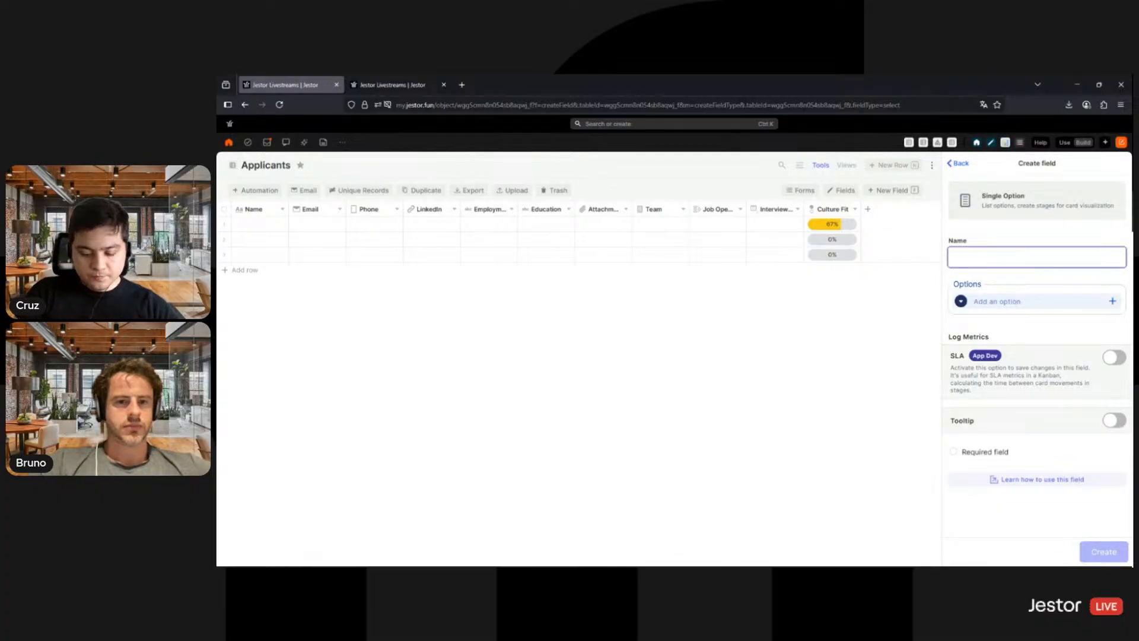
text(Stage)
- Add a Triage option in light blue to the Stage field
click(1012, 303)
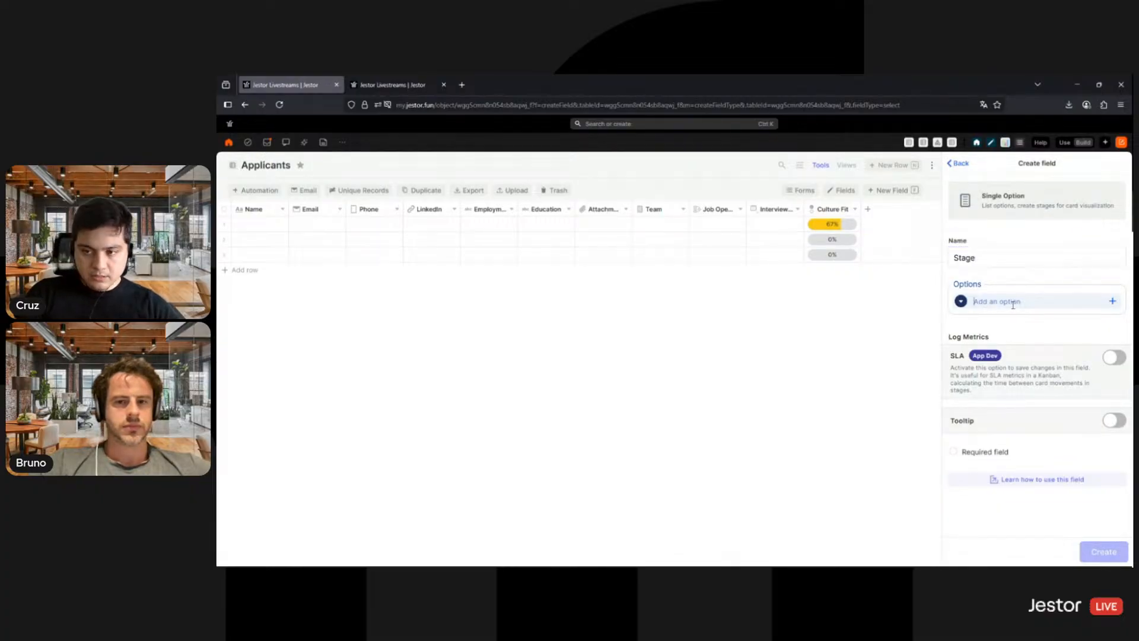
text(Triage)
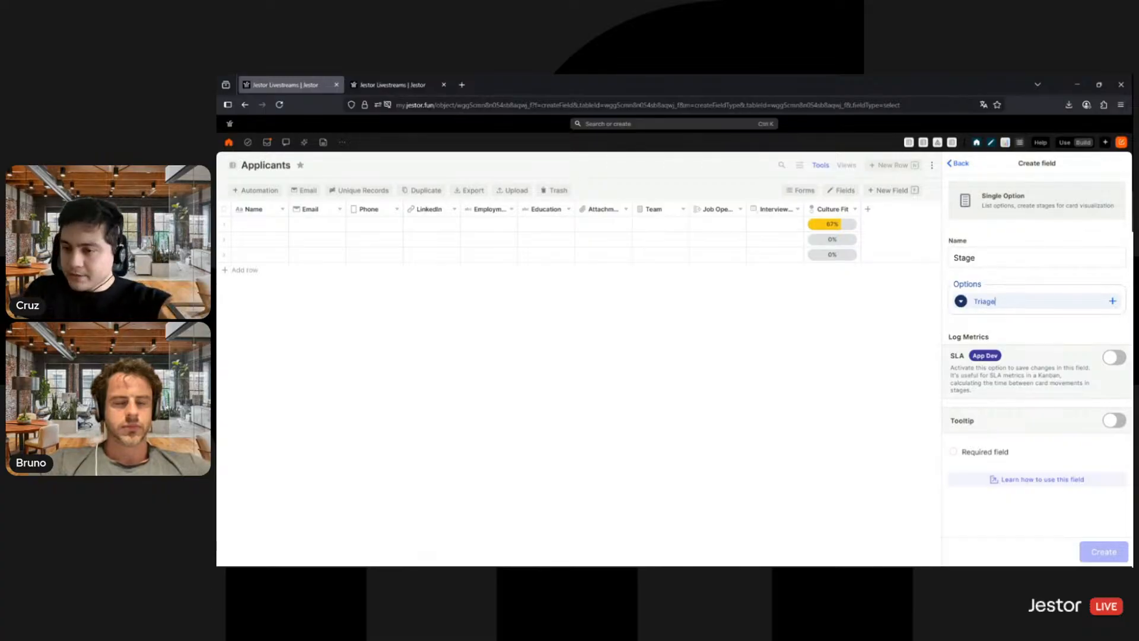
click(960, 300)
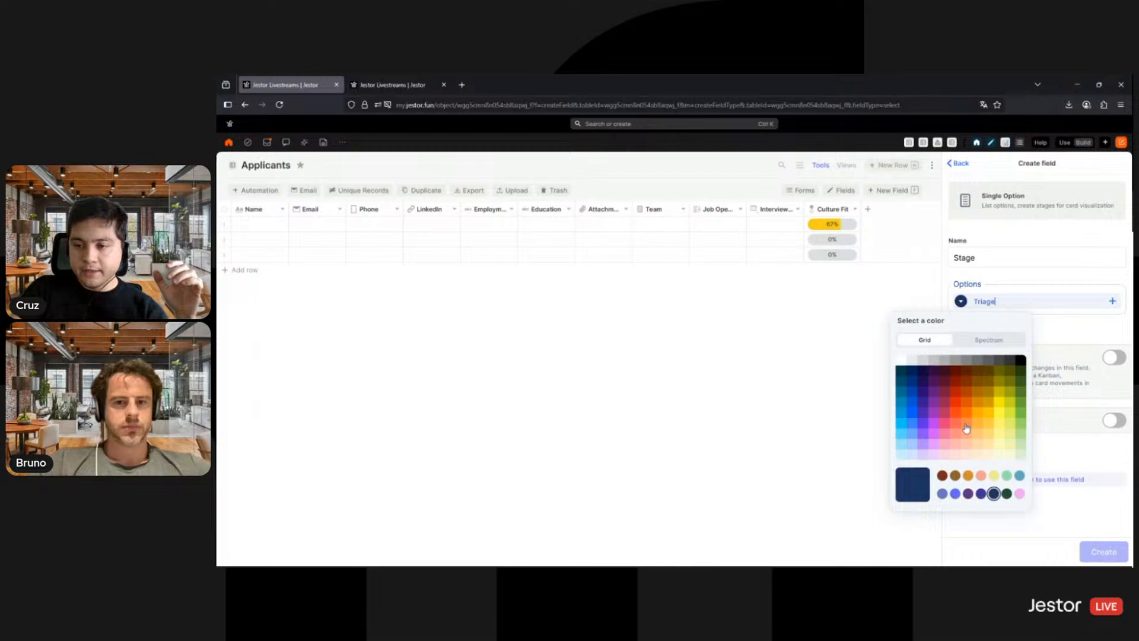
click(915, 456)
click(1067, 327)
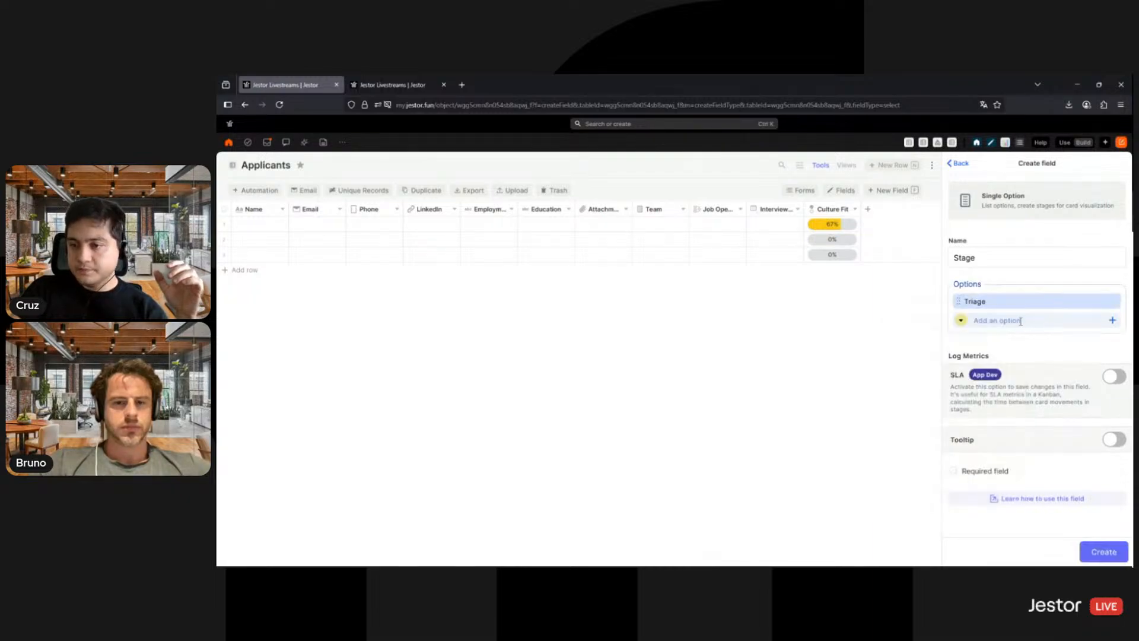
- Add an Interview option in light orange to the Stage field
text(Interview)
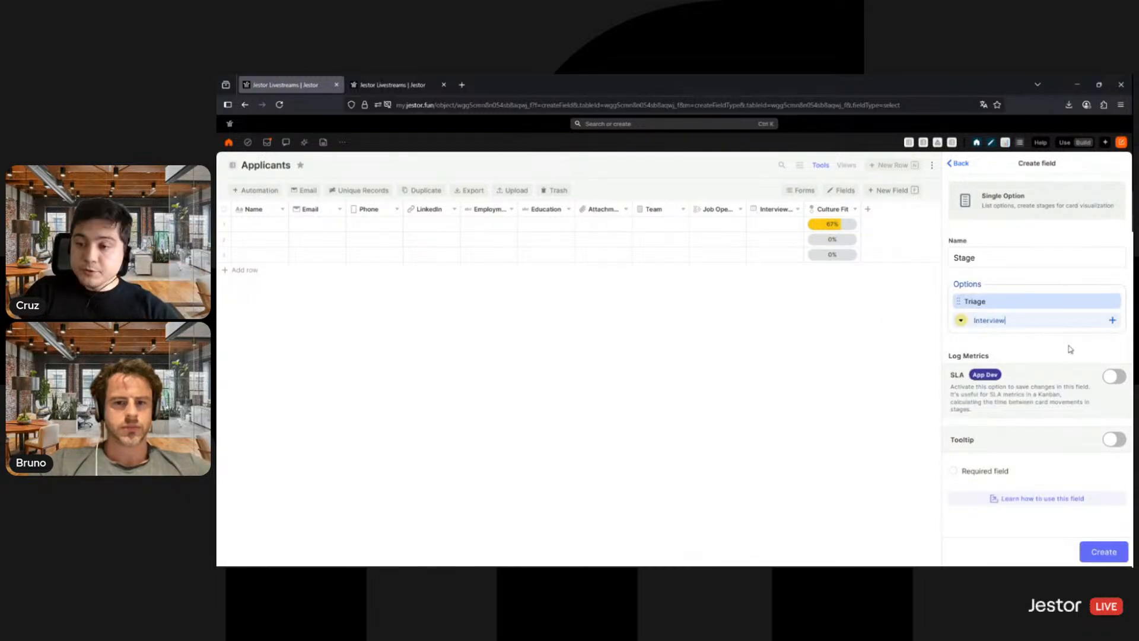
click(961, 320)
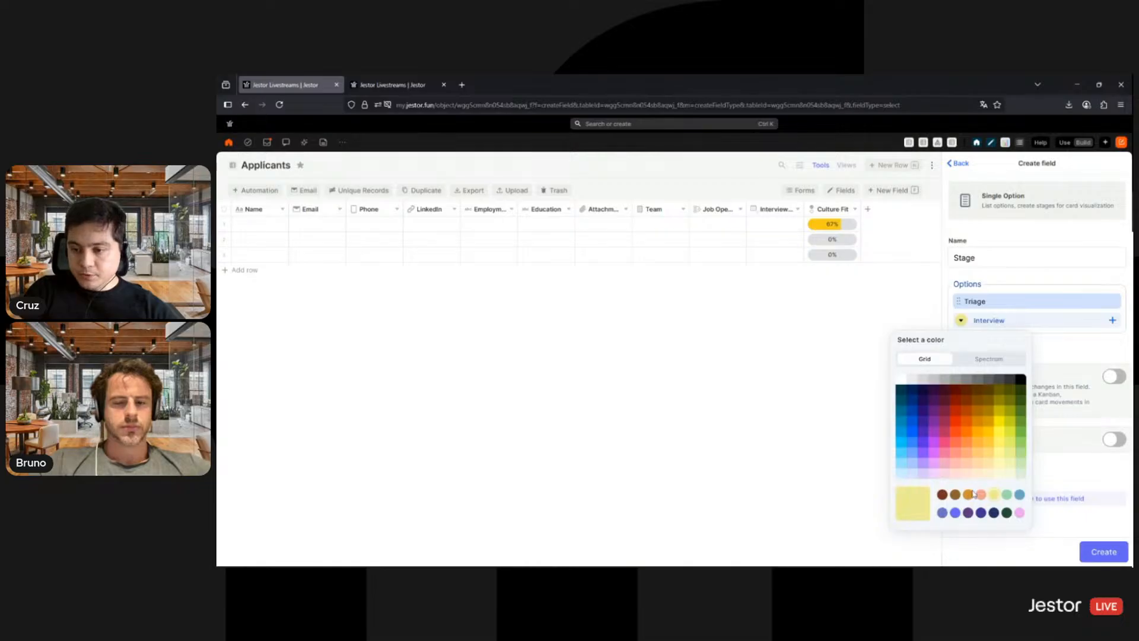
click(977, 473)
key(Return)
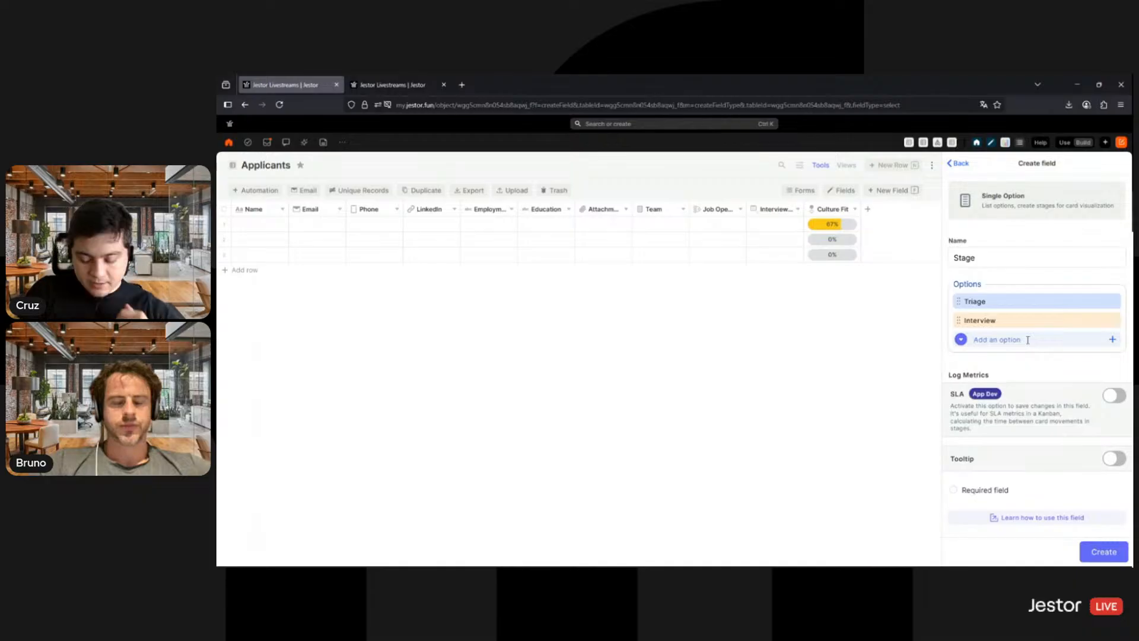
- Add a Technical Interview option to the Stage field and color it light purple
text(Techni)
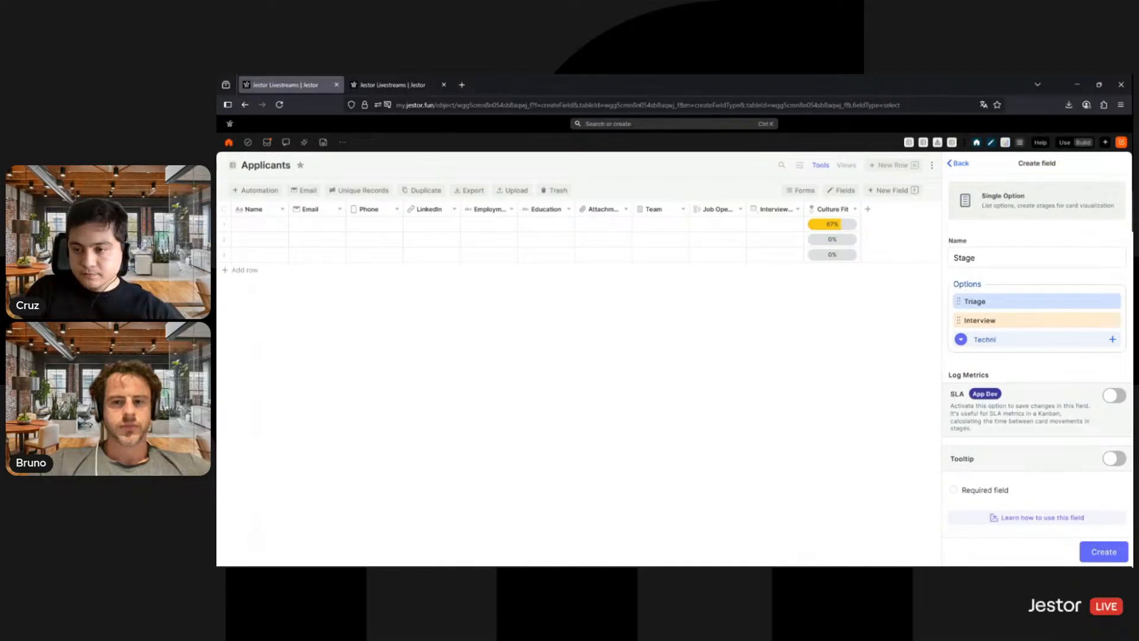
text(cal Interview)
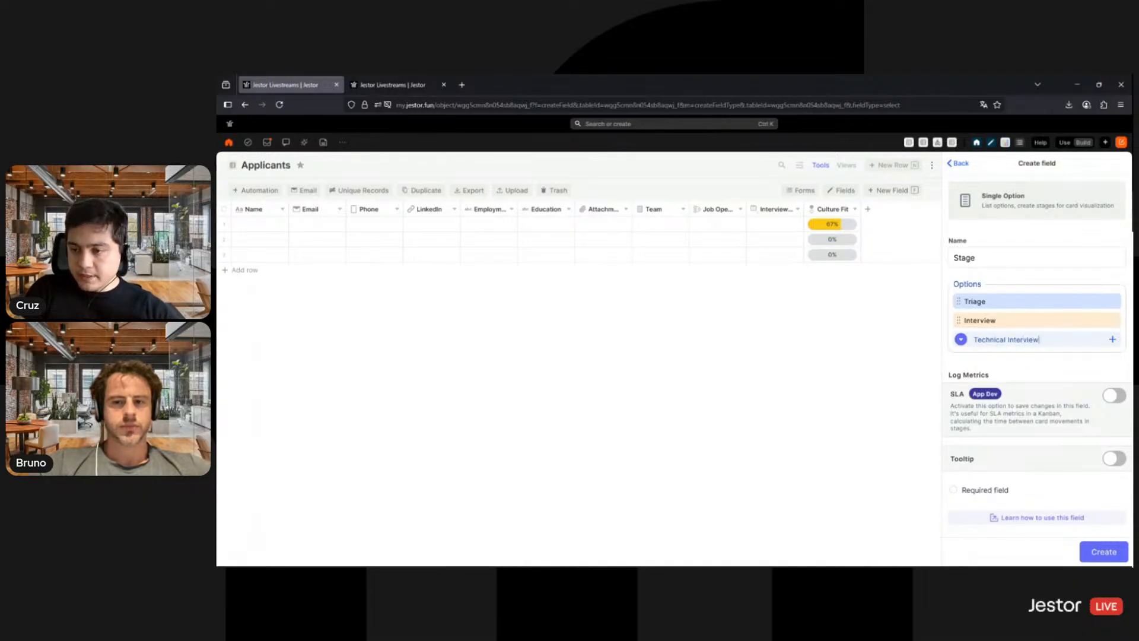
key(Return)
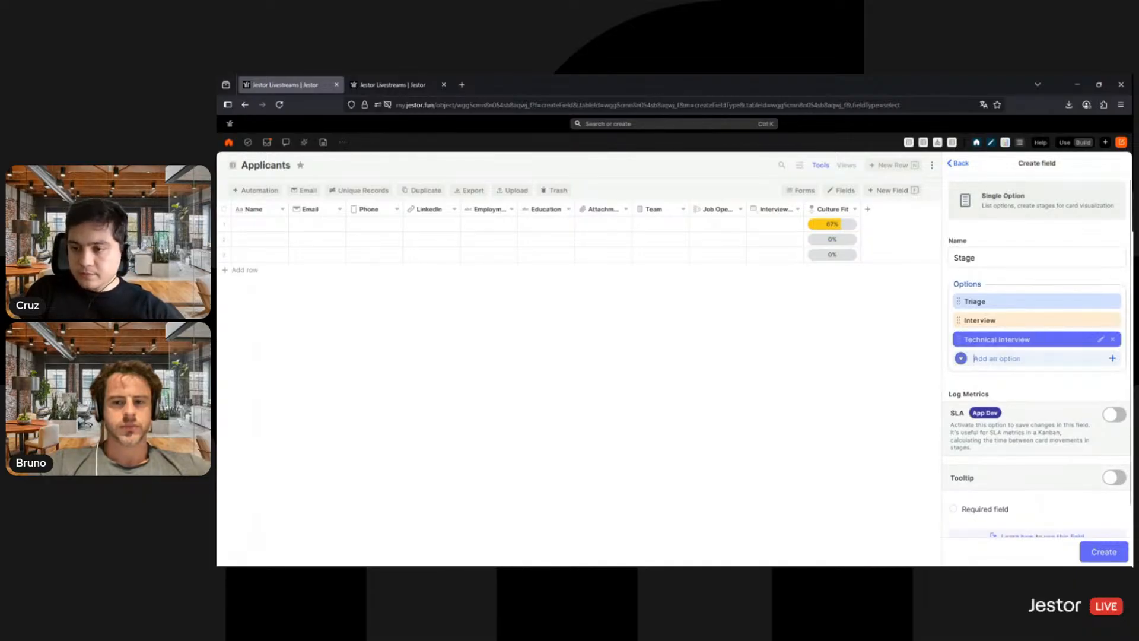
click(1100, 340)
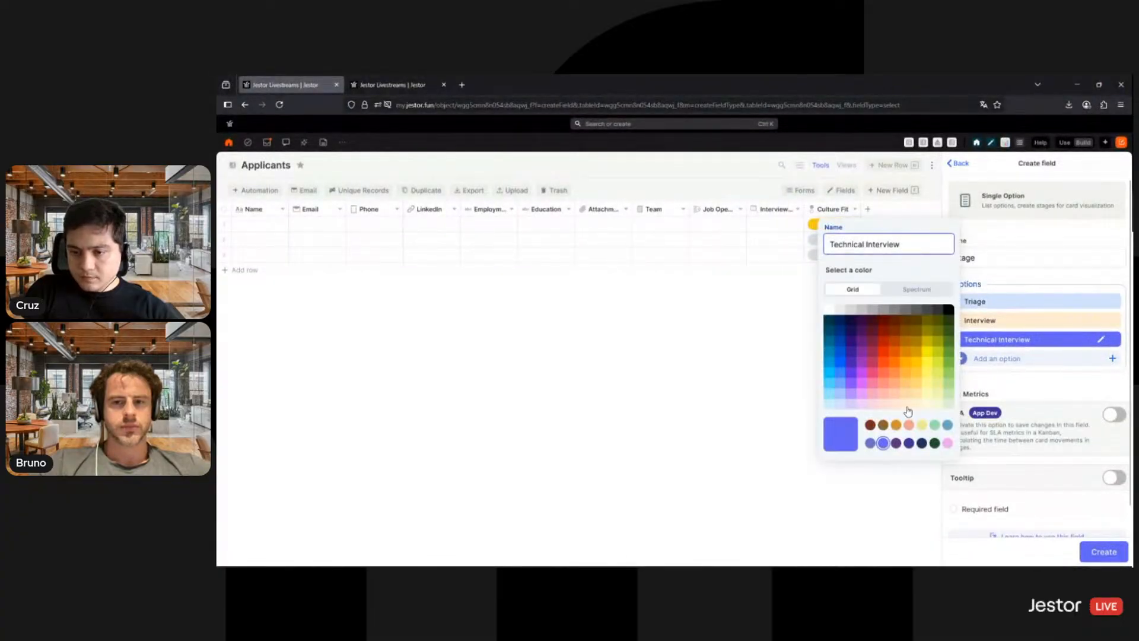
click(905, 404)
click(861, 406)
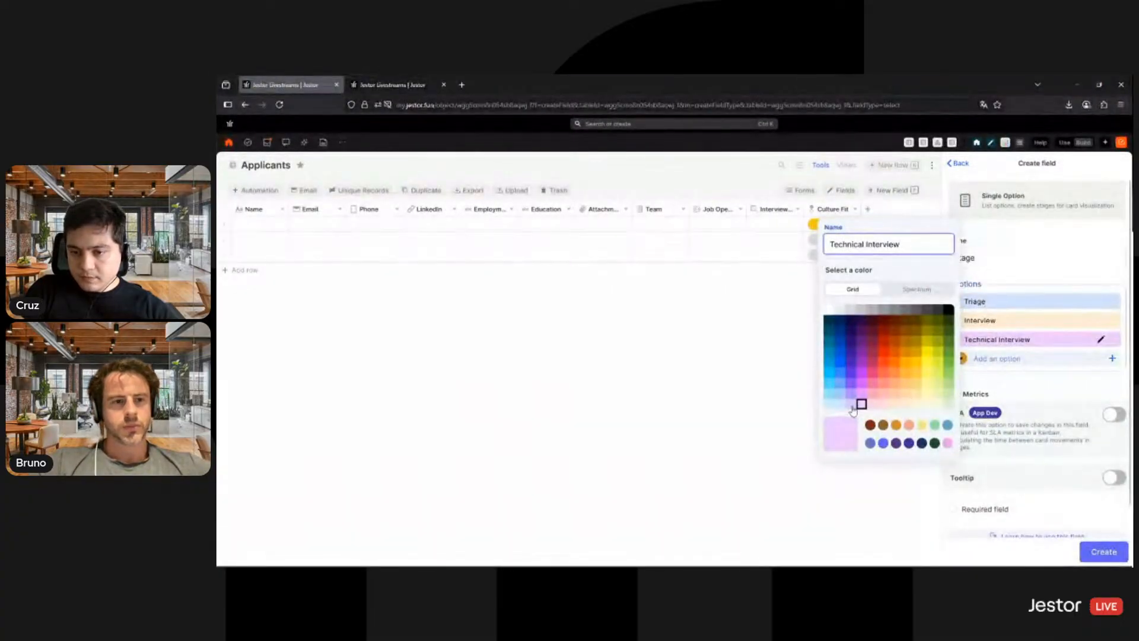
- Add a Proposal option in light orange to the Stage field
click(1050, 357)
text(Proposal)
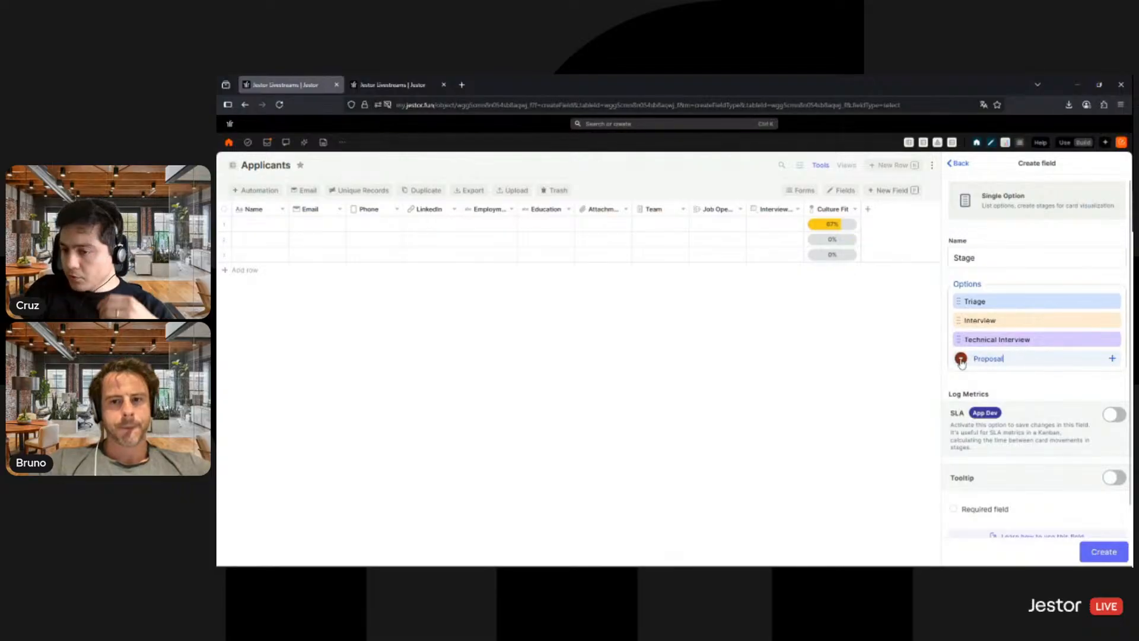
click(961, 359)
click(969, 291)
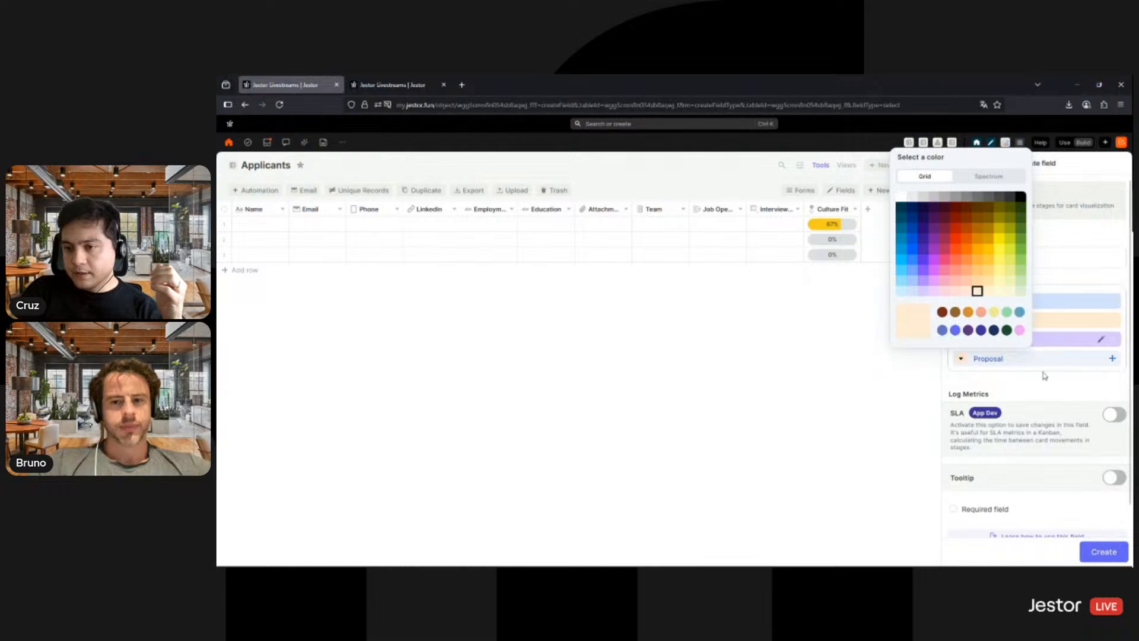
key(Return)
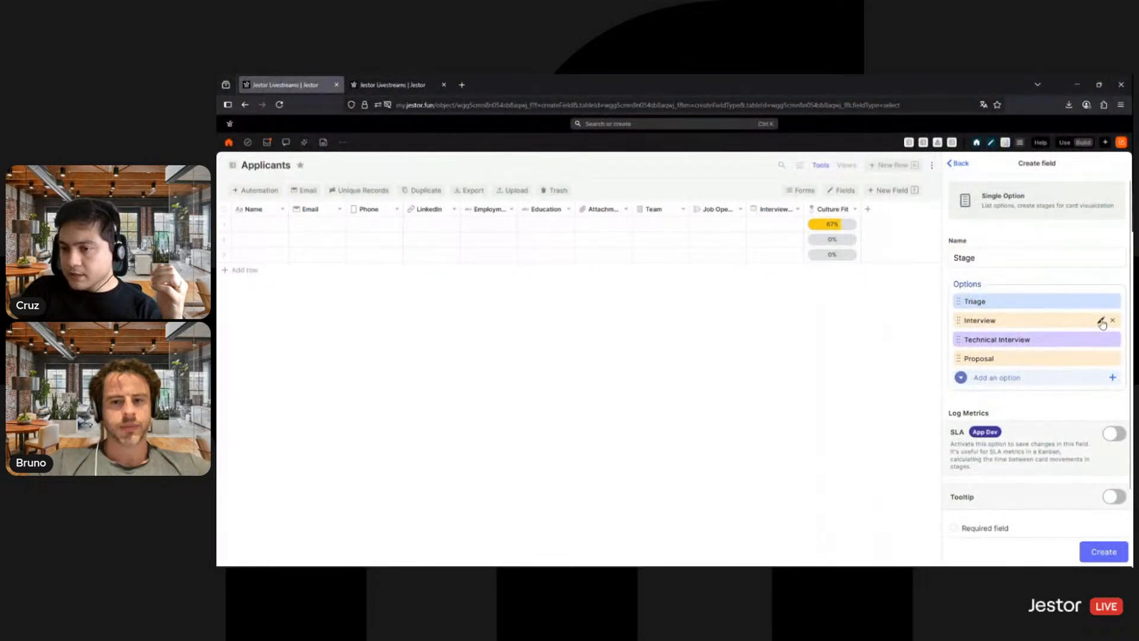
- Change the color of the Stage field's Interview option to light yellow
click(1101, 322)
click(936, 385)
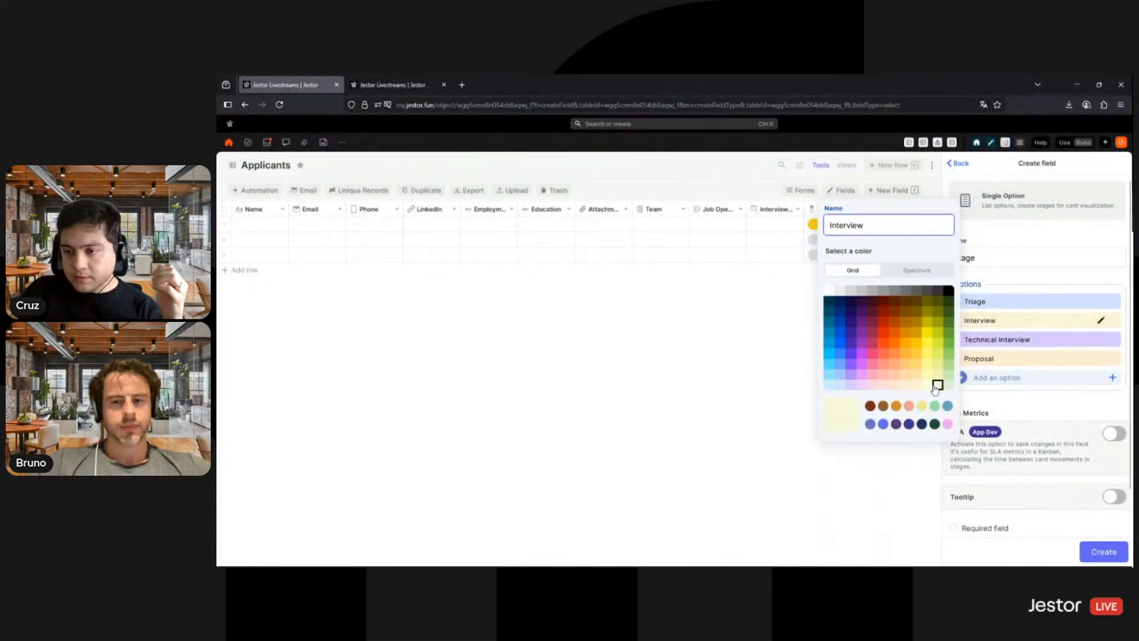
click(921, 386)
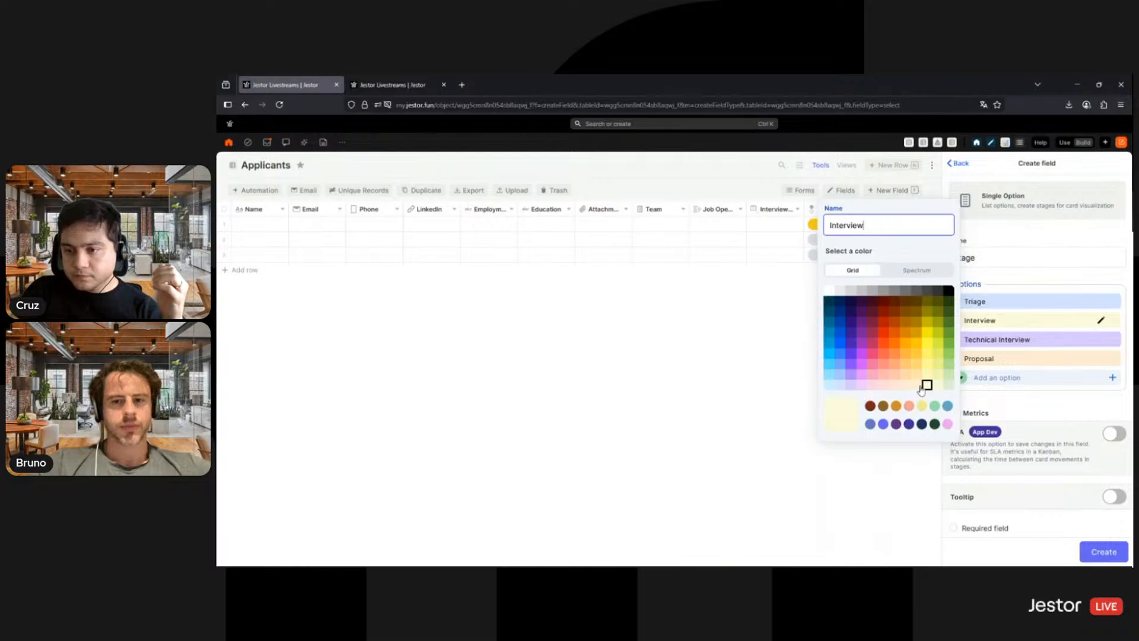
- Change the Stage field's Interview option to light pink and its Technical Interview option to light yellow
click(864, 387)
click(1100, 343)
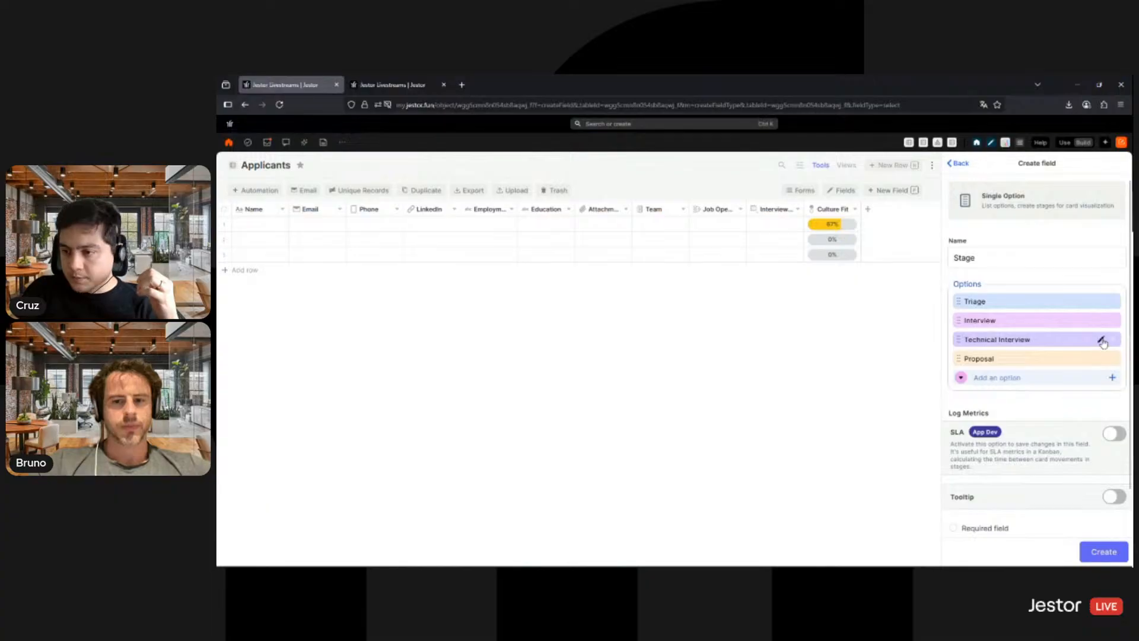
click(1100, 340)
click(327, 304)
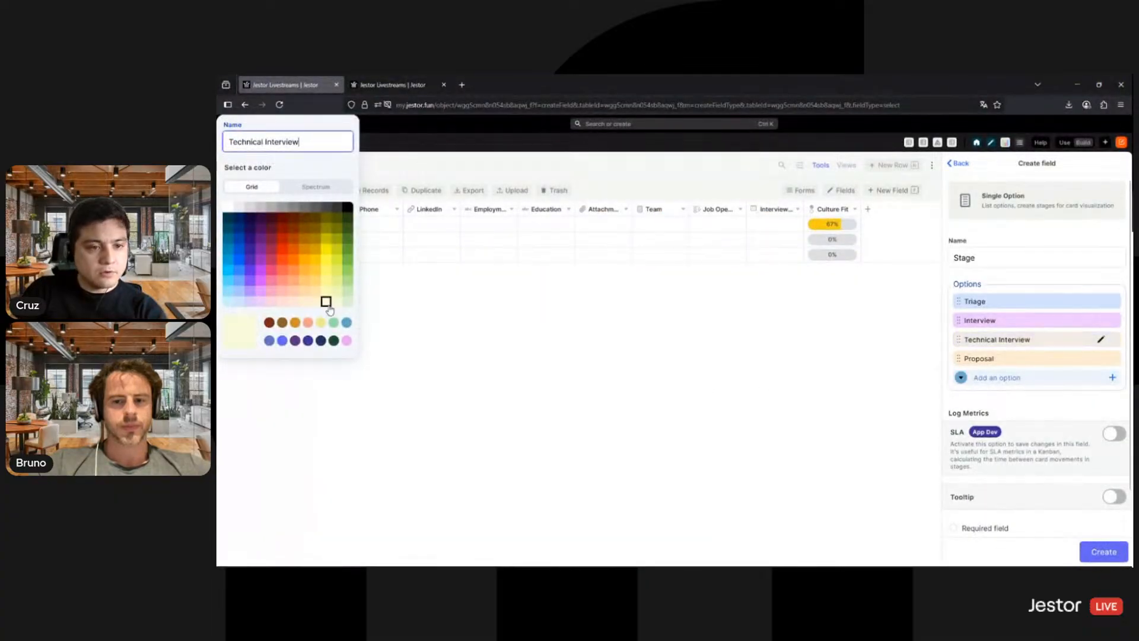
click(1070, 405)
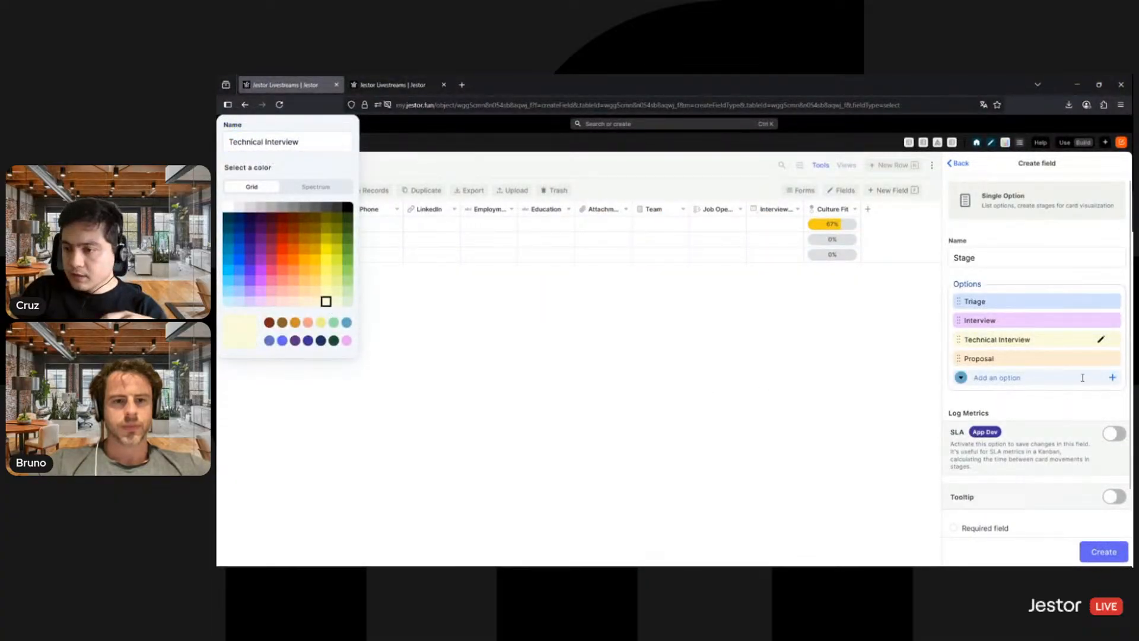
- Add a Hired option to the Stage field and color it light green
click(1082, 377)
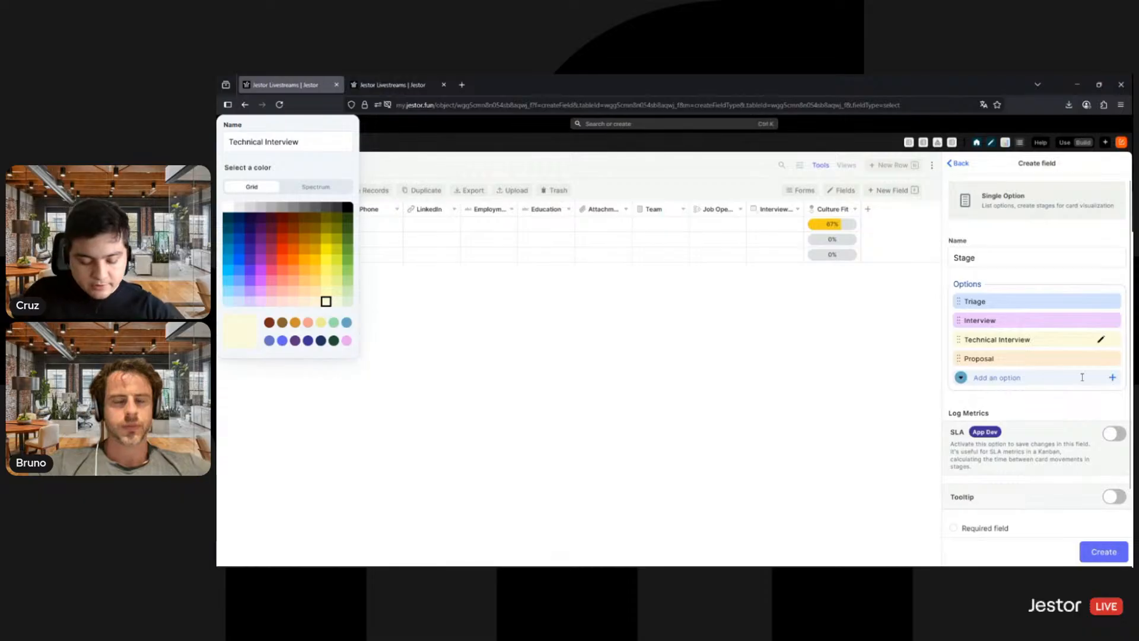
text(Hired)
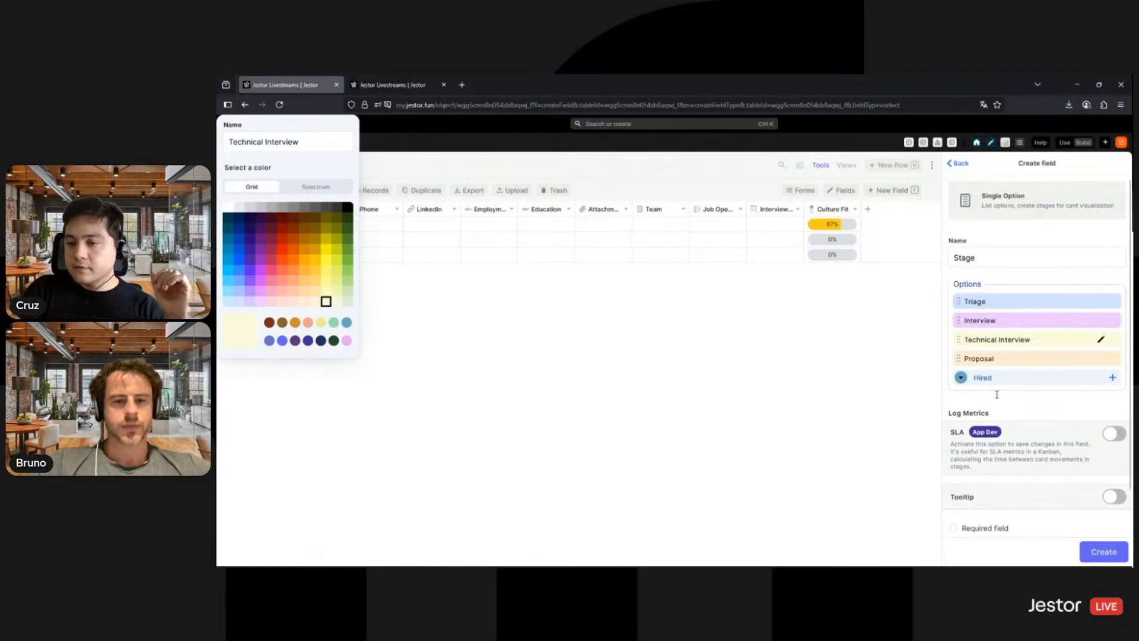
key(Return)
click(1101, 377)
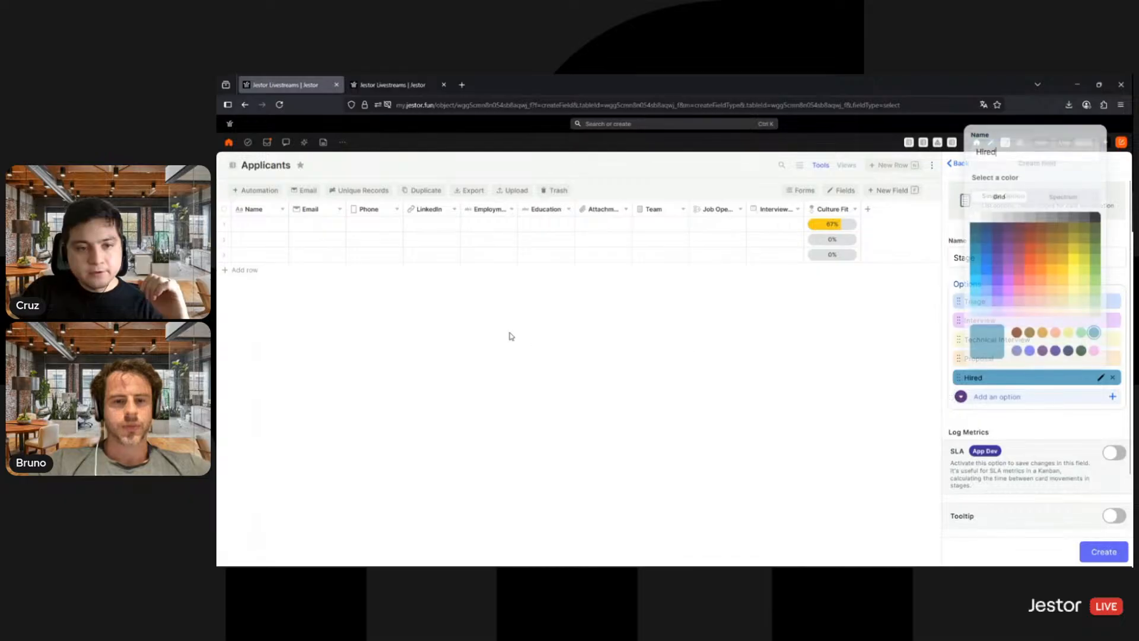
click(1096, 313)
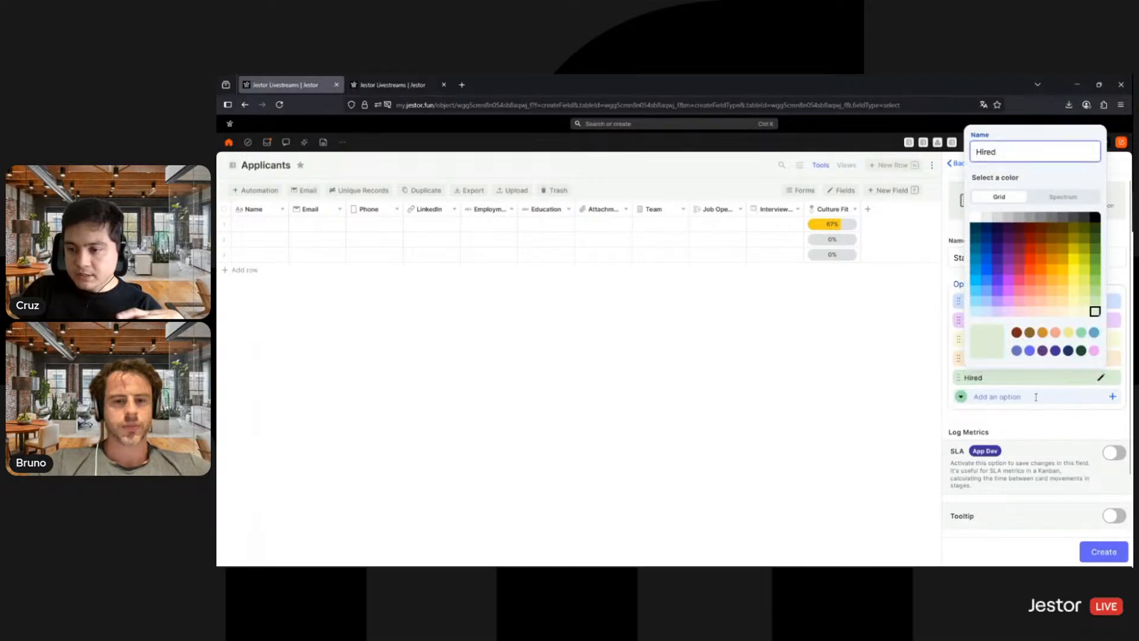
- Add an Archived option in light gray to the Stage field
click(1036, 396)
text(Archived)
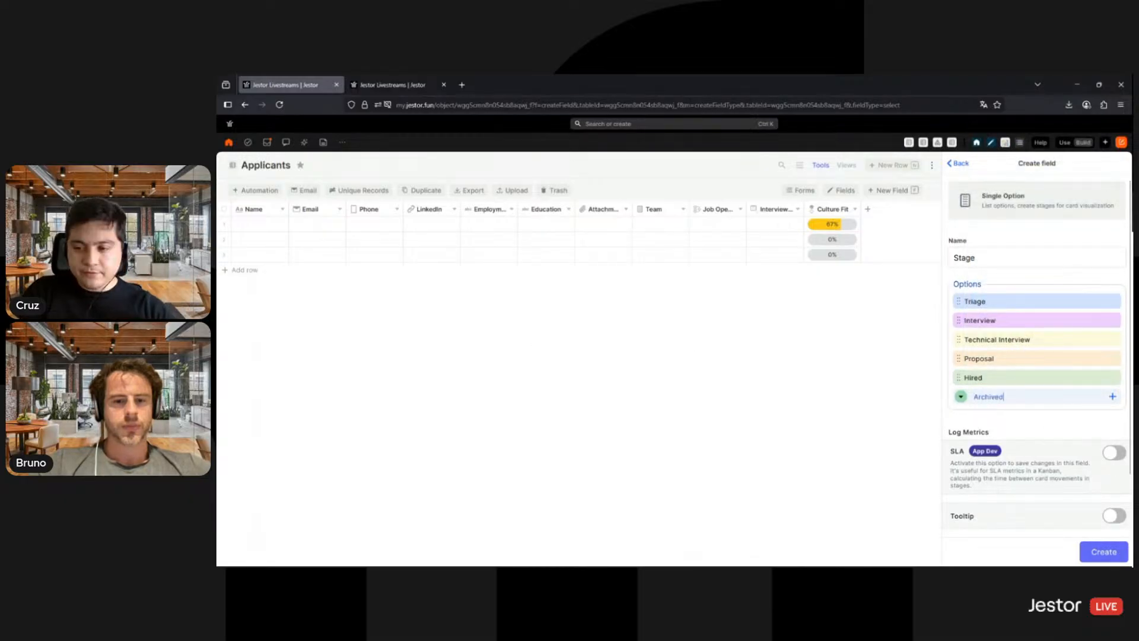
click(961, 396)
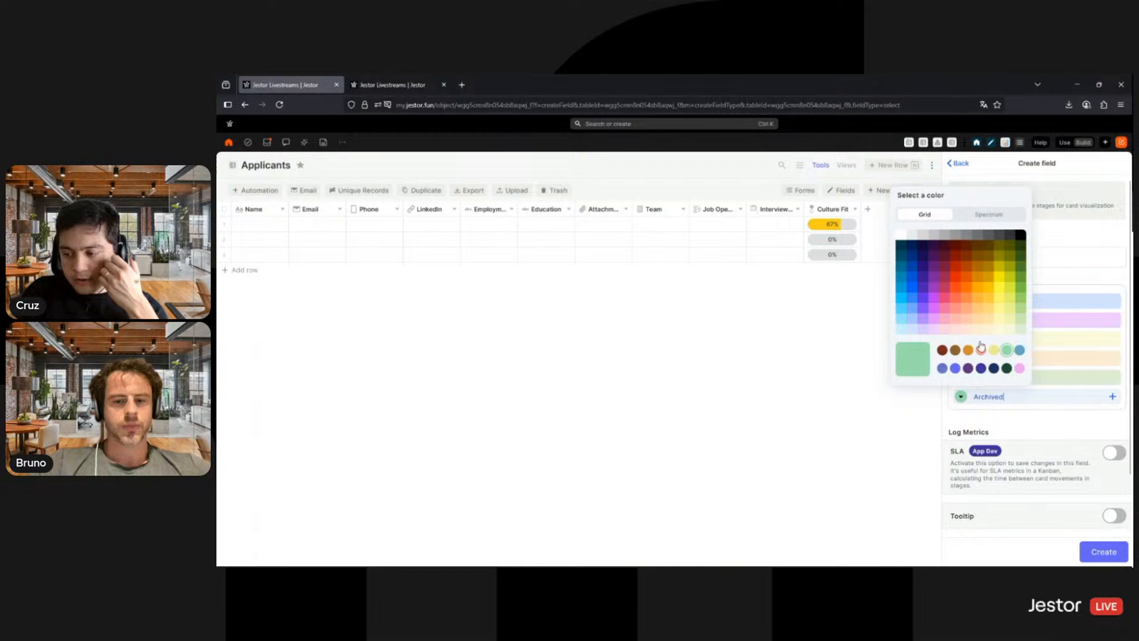
click(911, 235)
key(Return)
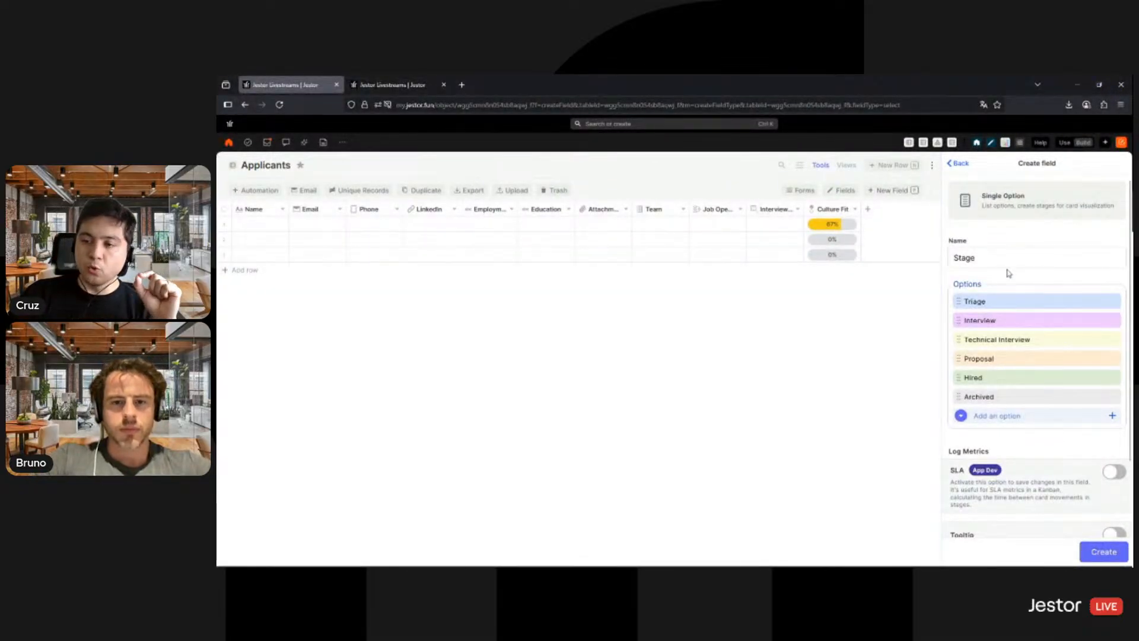
- Enable SLA metrics logging for the Stage field and create the field
scroll(1008, 426, down, 2)
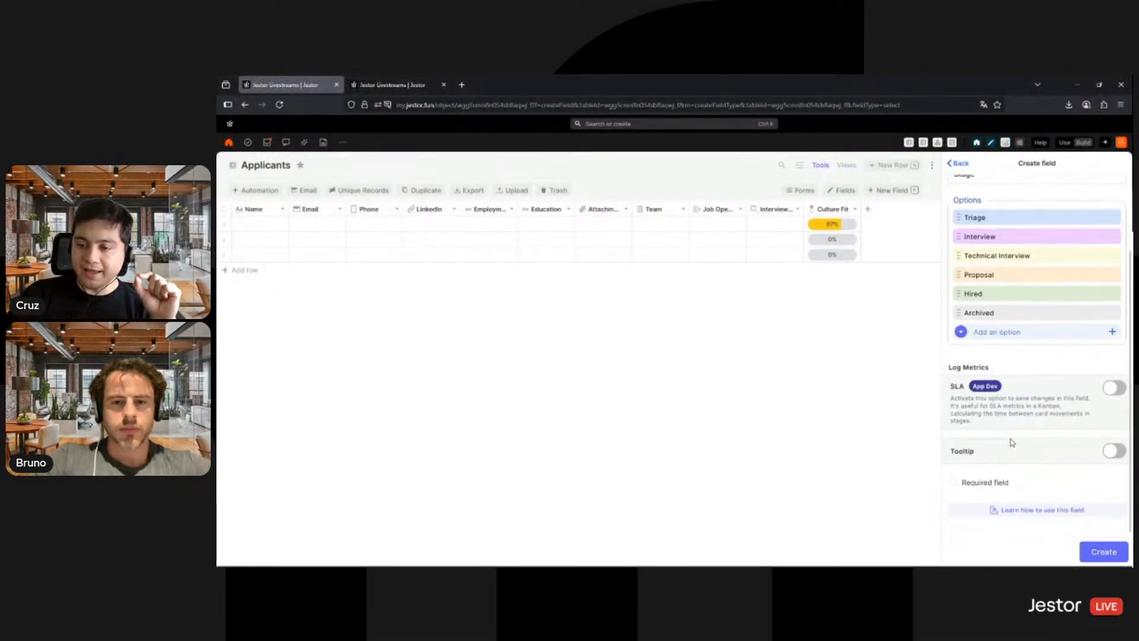
click(1112, 390)
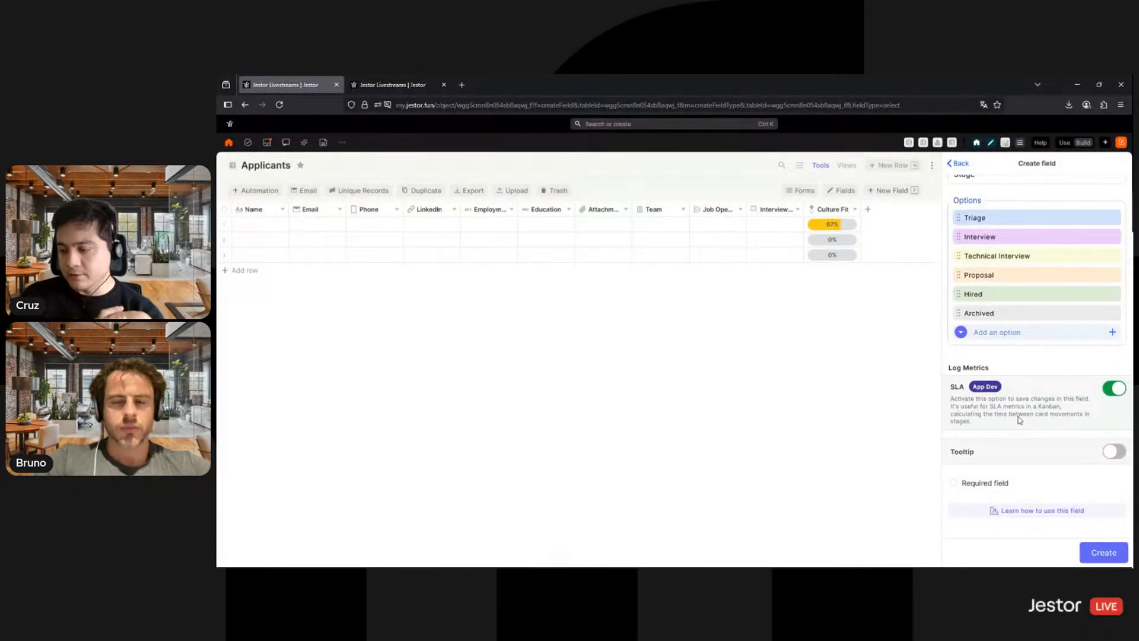
click(1105, 554)
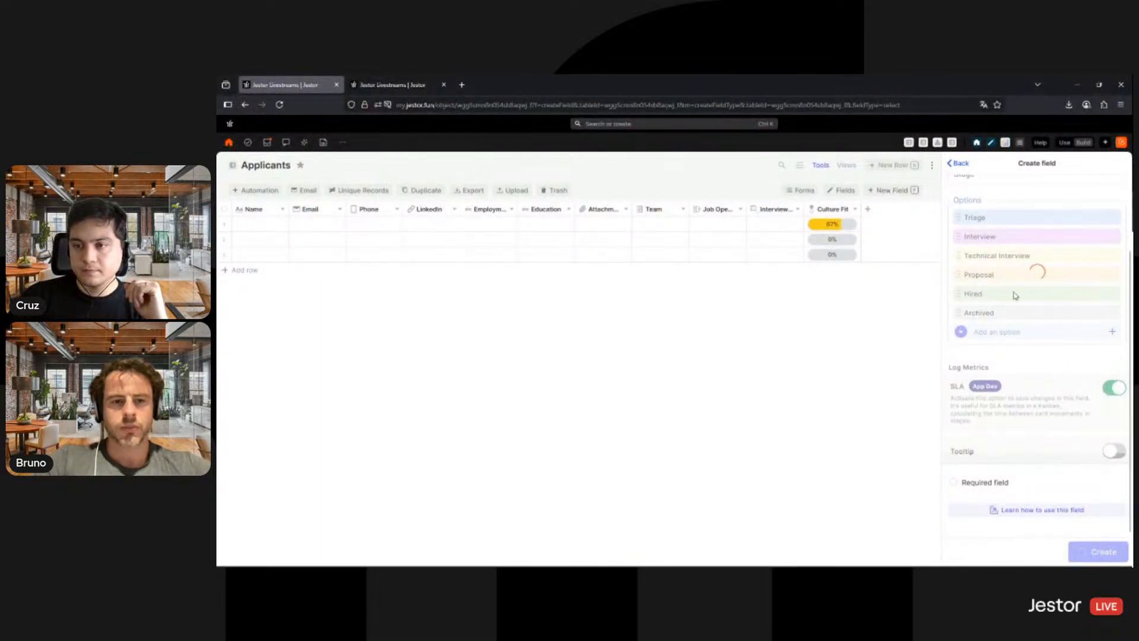
- Add a Tasks field and a Chat field to the Applicants table, keeping their default names
scroll(1038, 388, up, 2)
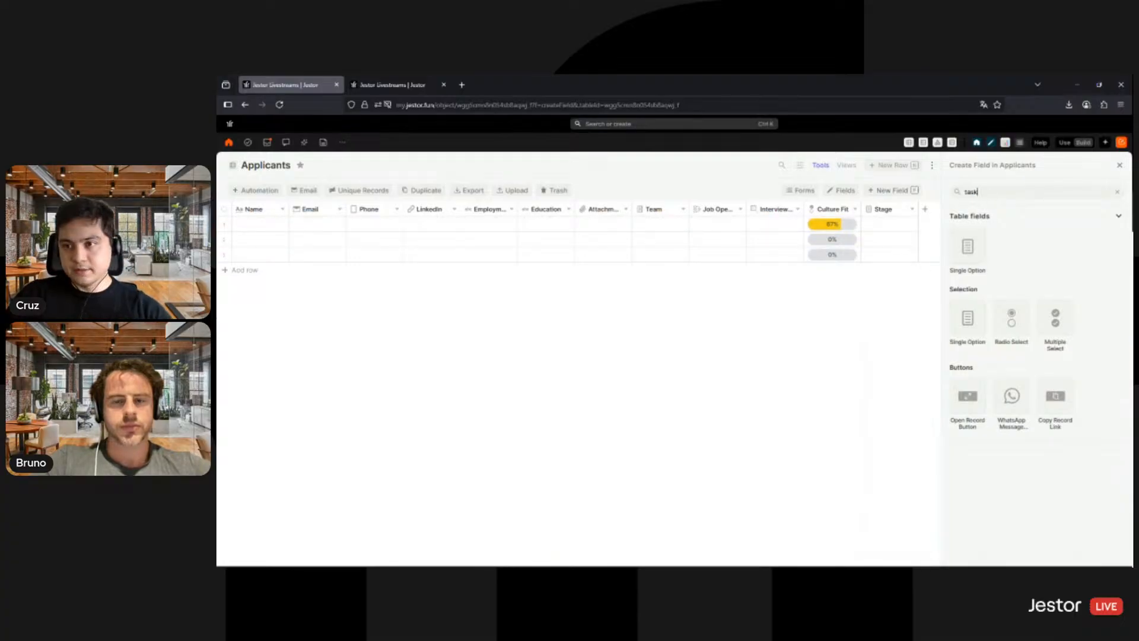
click(975, 260)
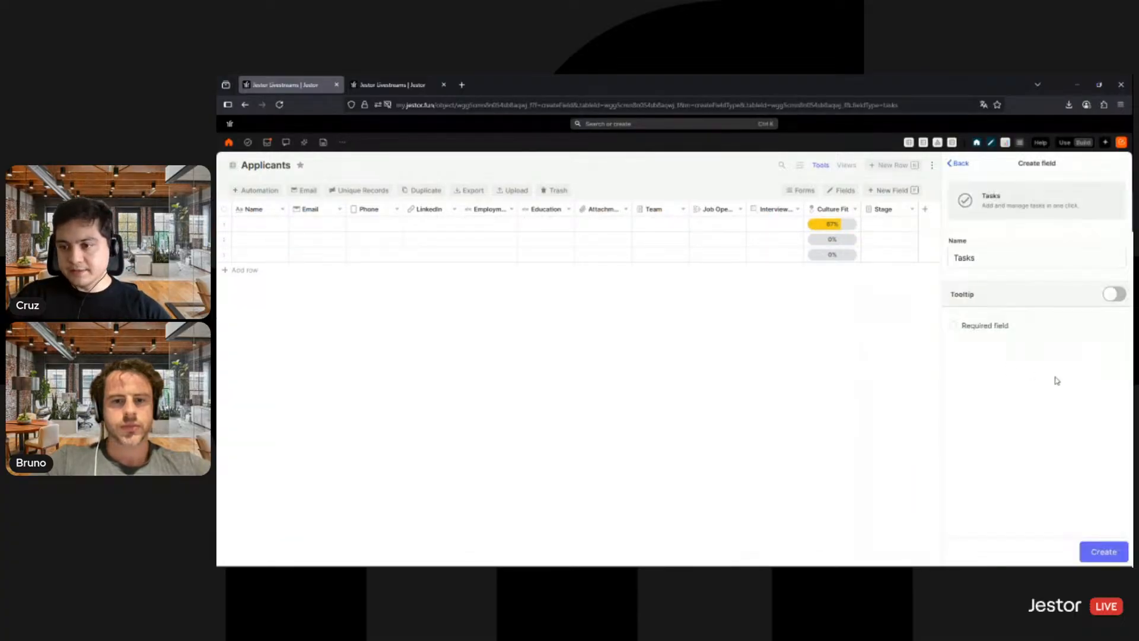
click(1102, 549)
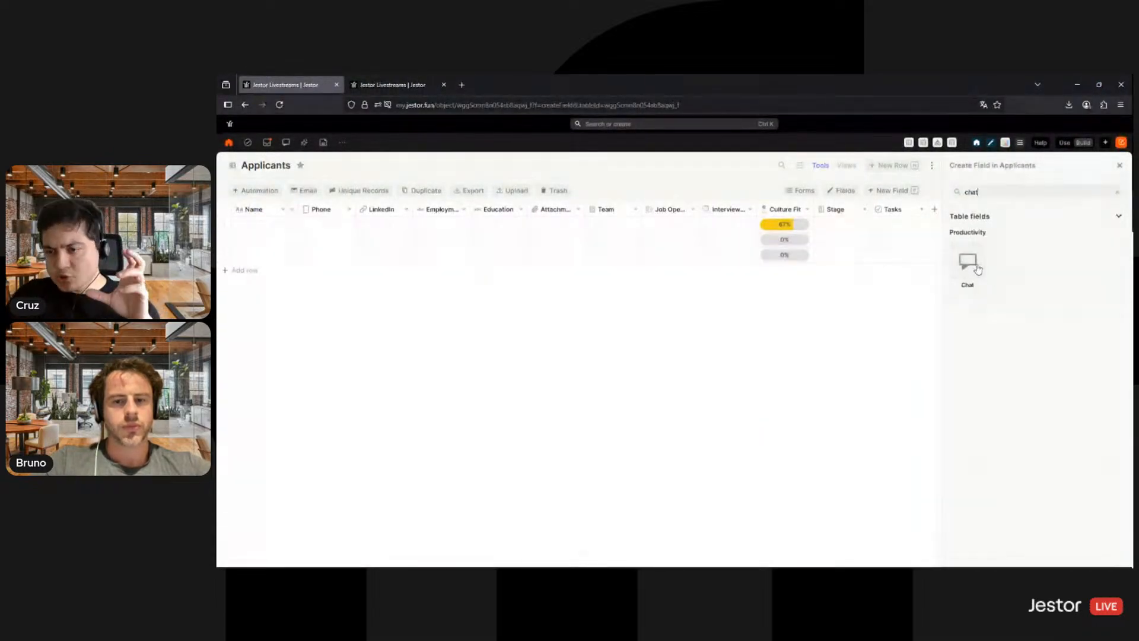
click(978, 269)
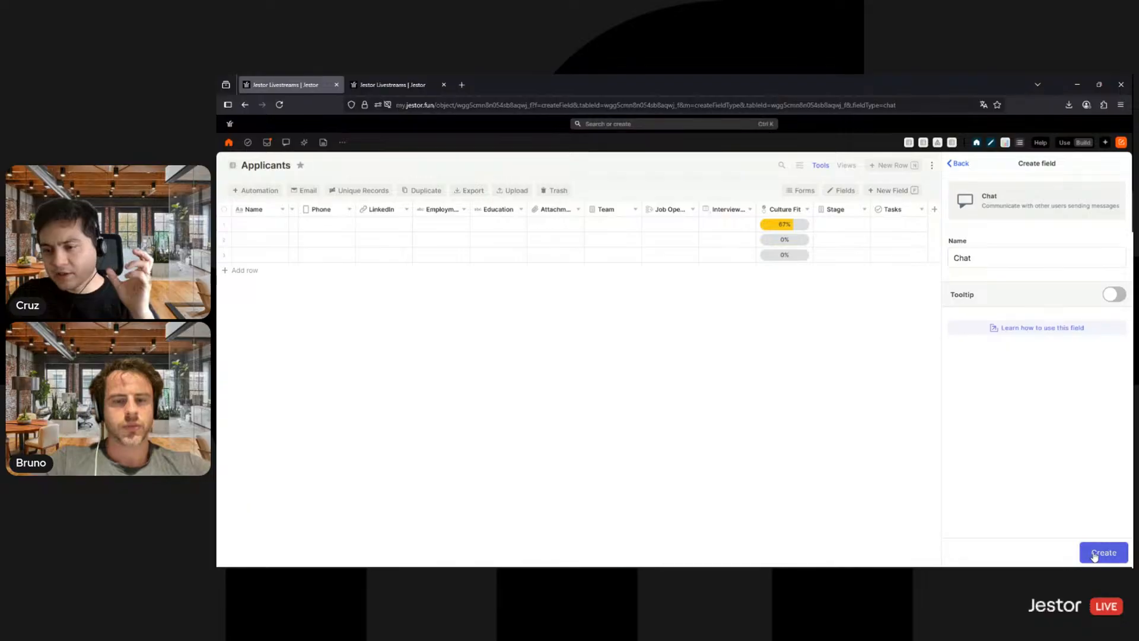
click(1094, 553)
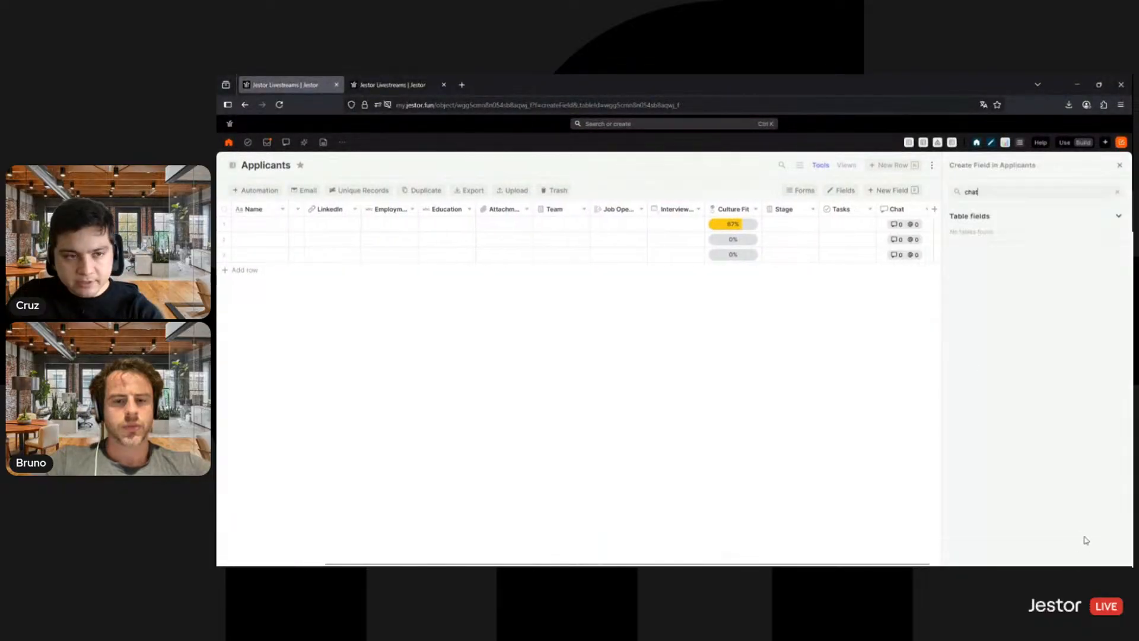
- Create a Time in a status field named Time in Current Stage, based on the Stage field, and finish adding fields
double_click(1013, 192)
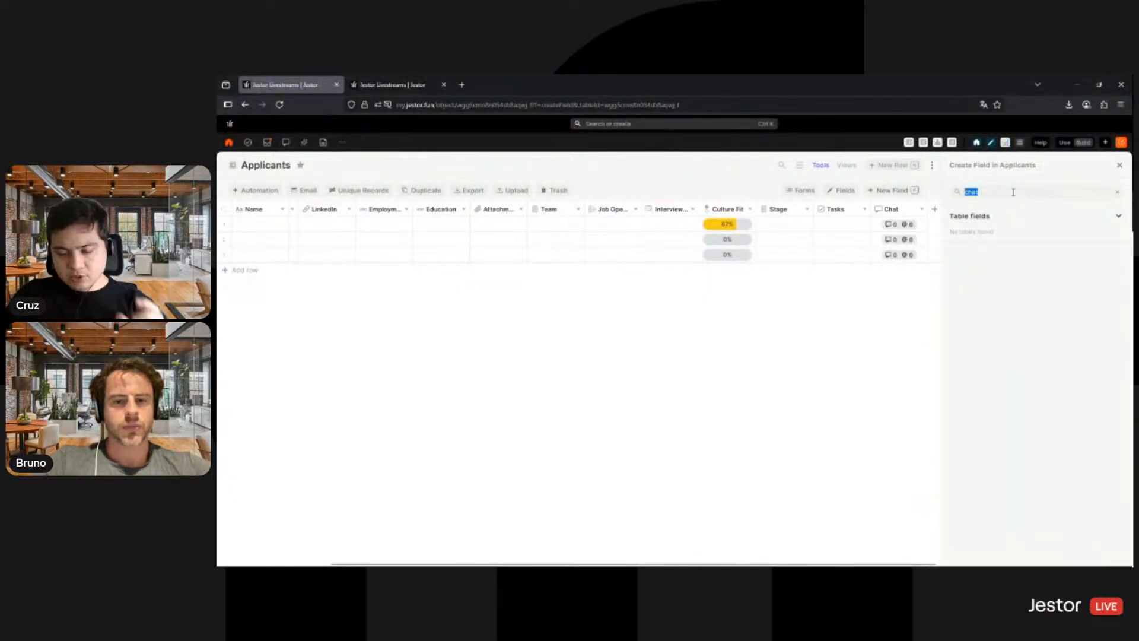
text(time)
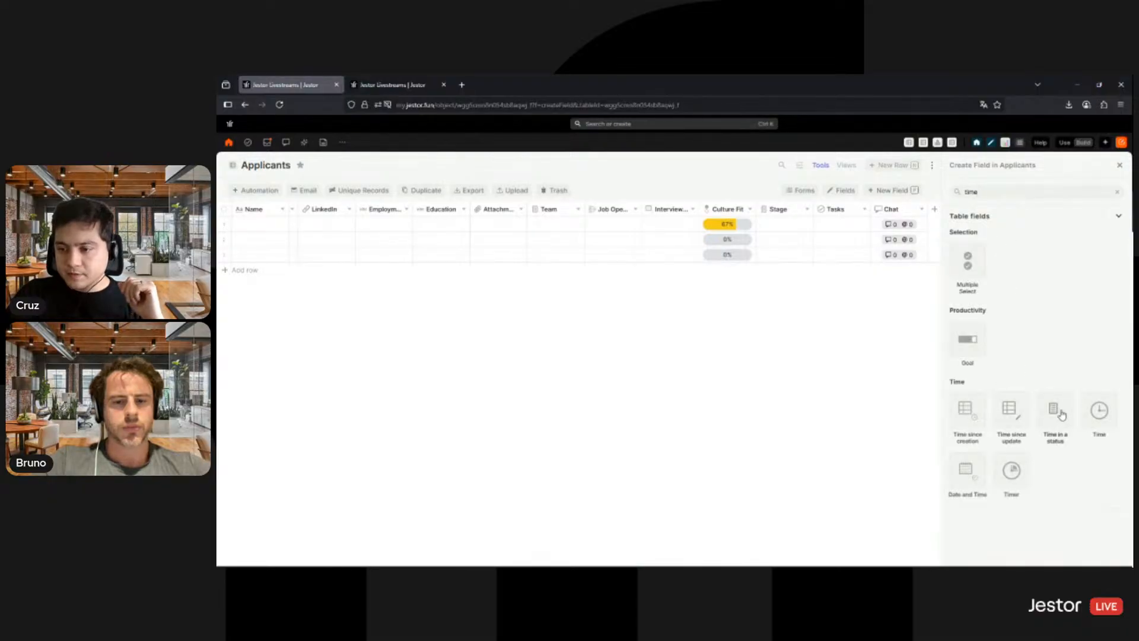
click(1059, 412)
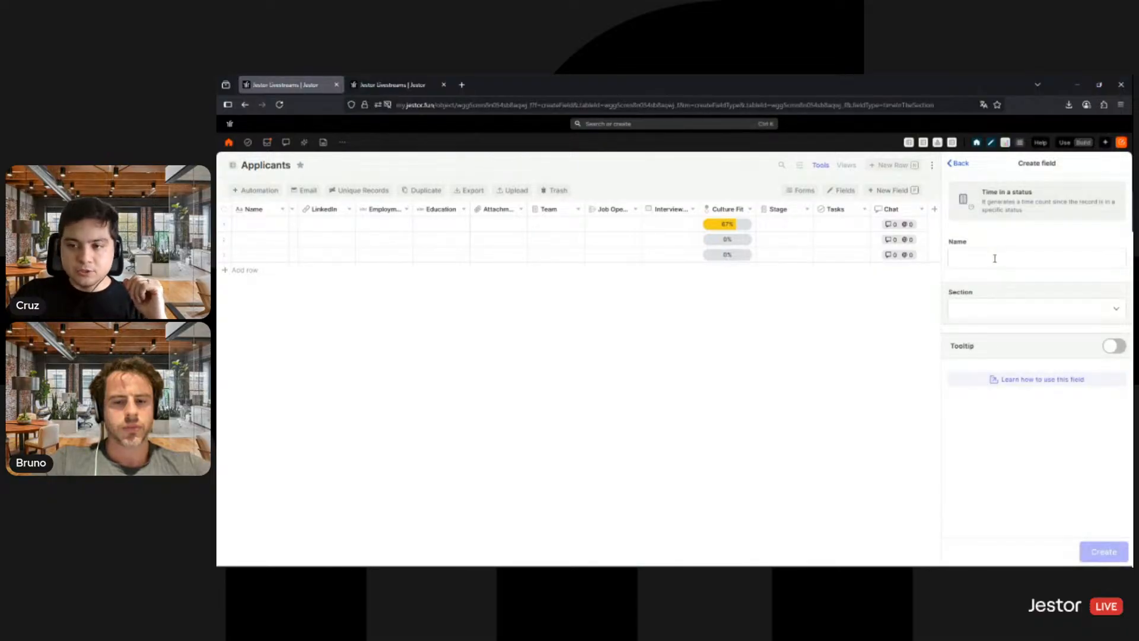
click(994, 258)
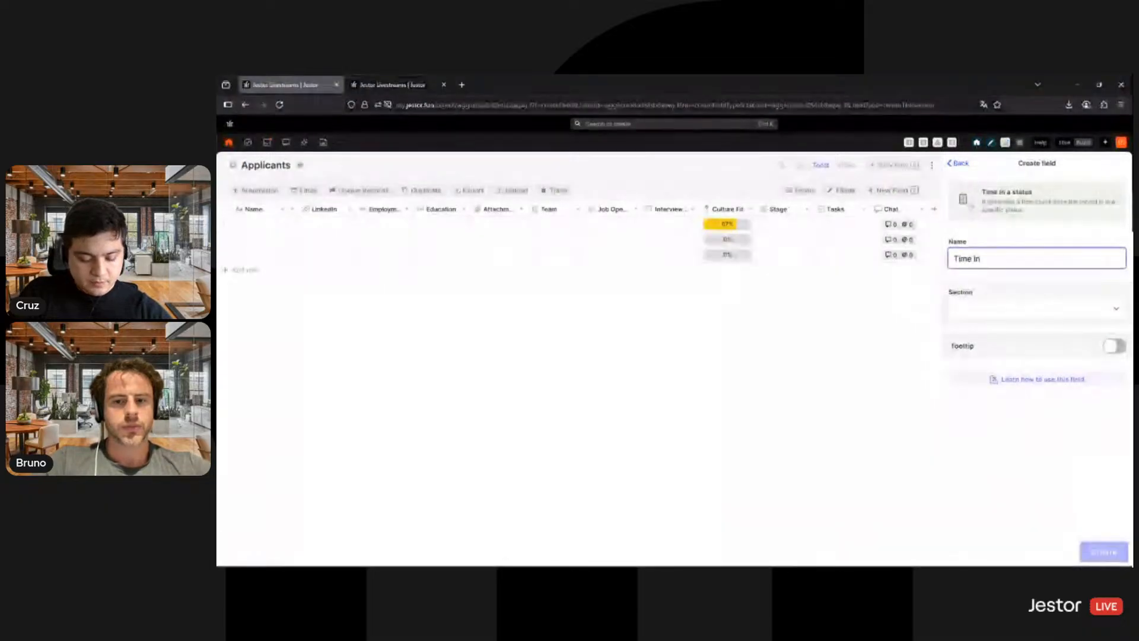
text(c)
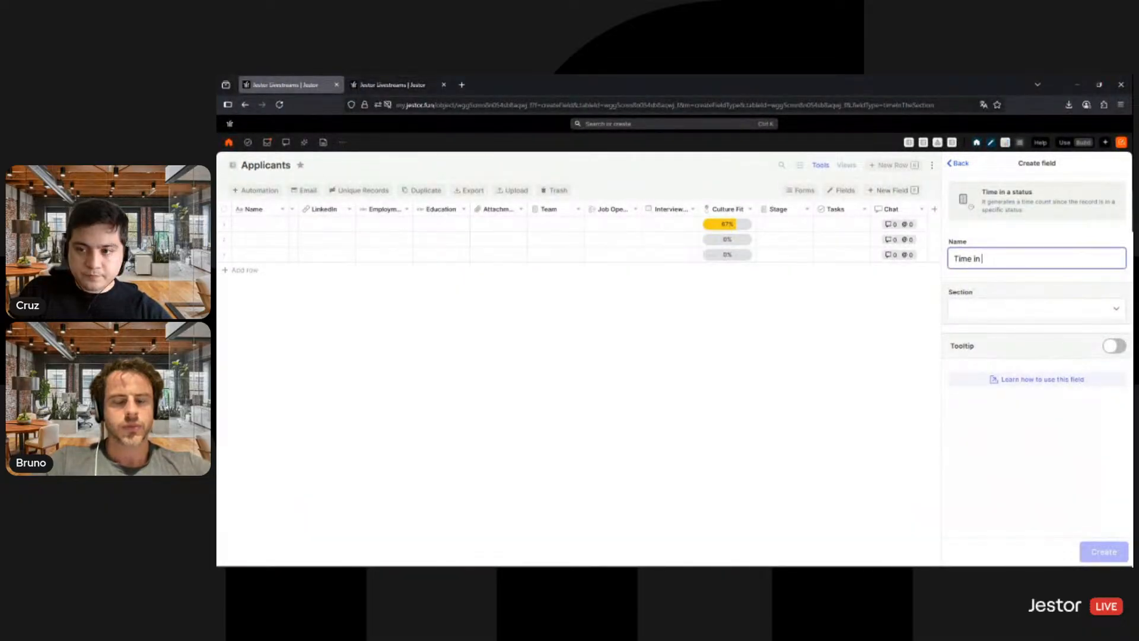
text(Curren)
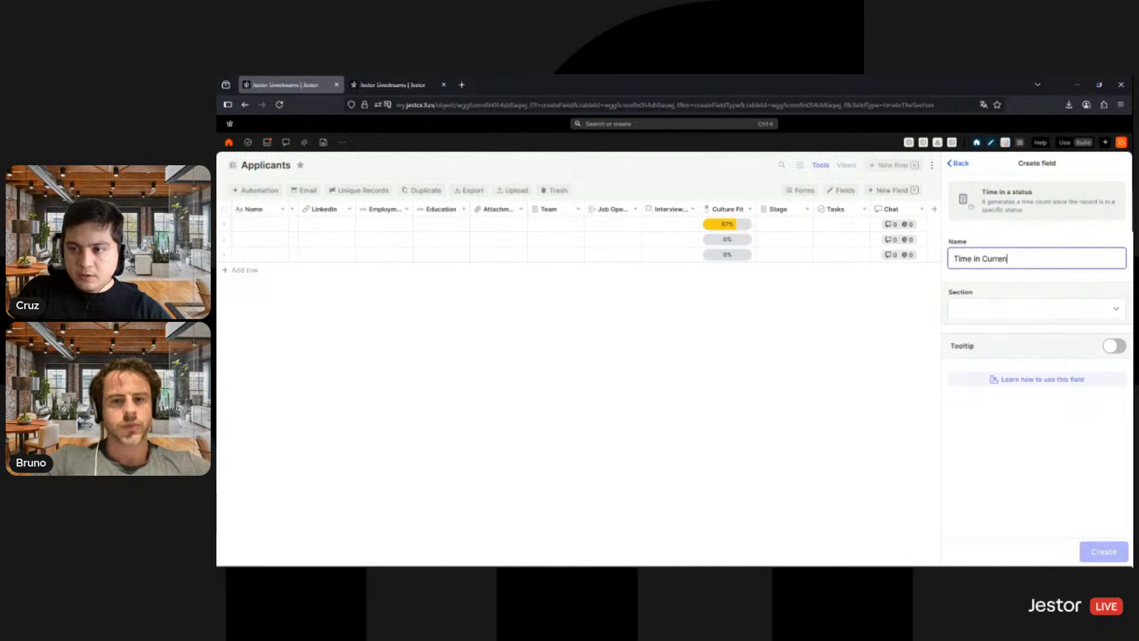
text(t Stage)
click(1058, 315)
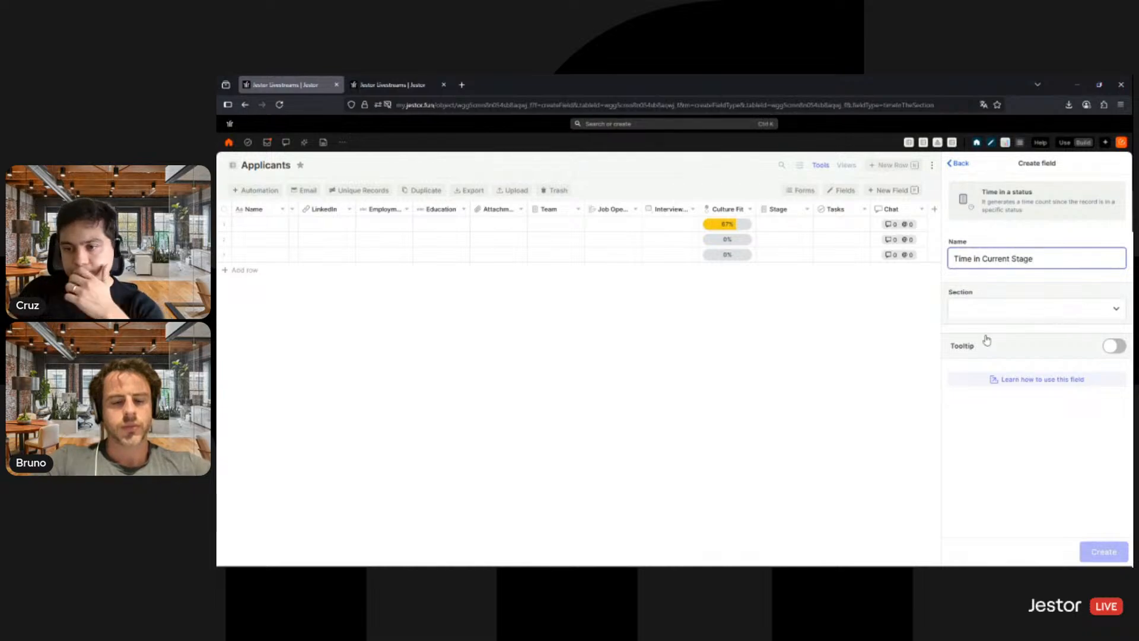
click(975, 351)
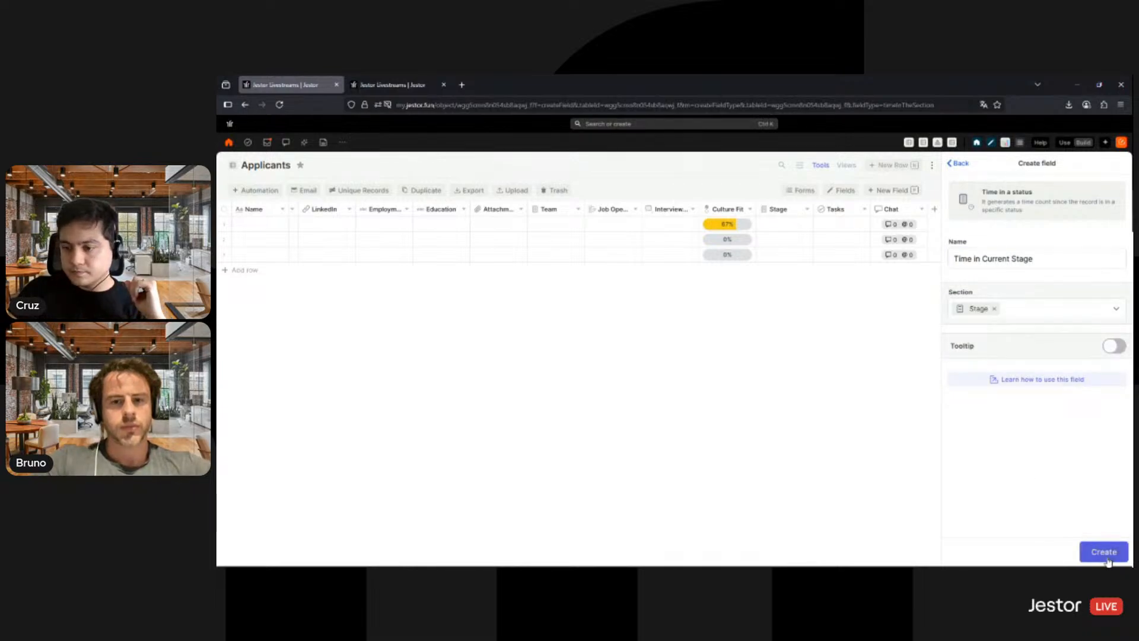
click(1107, 557)
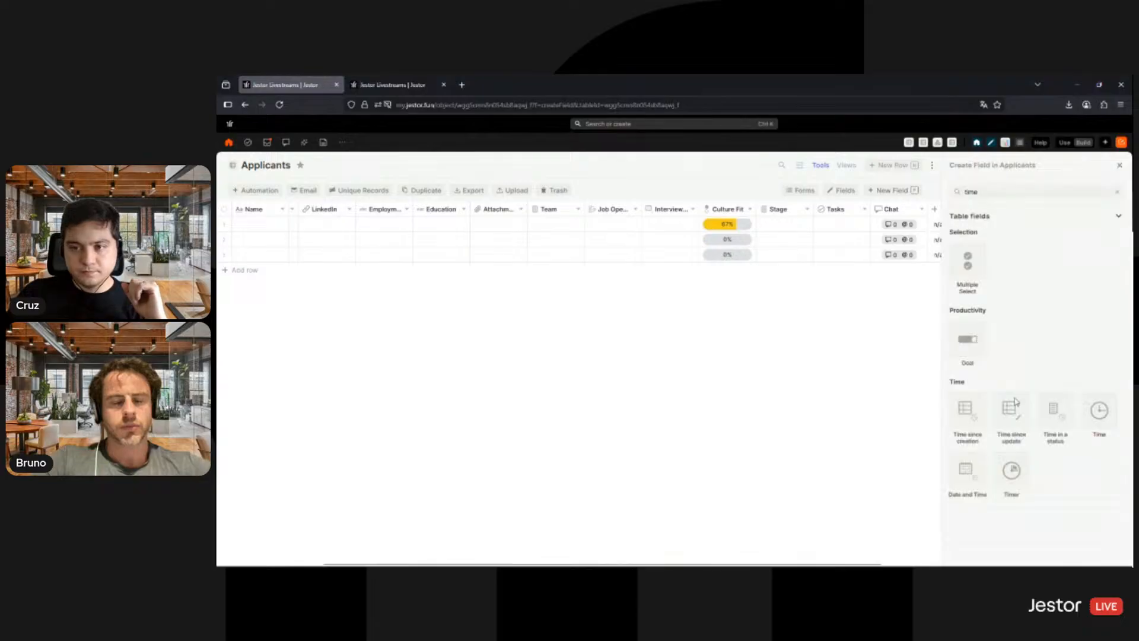
click(1120, 165)
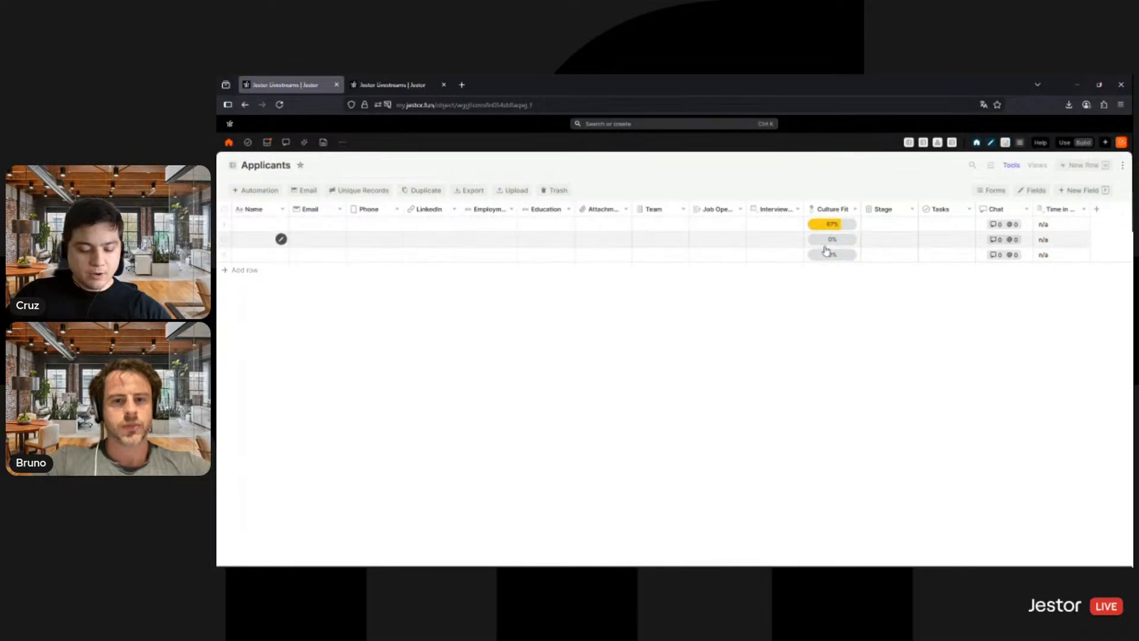
- Add a Link Button field named Go to LinkedIn to the Applicants table, using the LinkedIn field as its link
key(f)
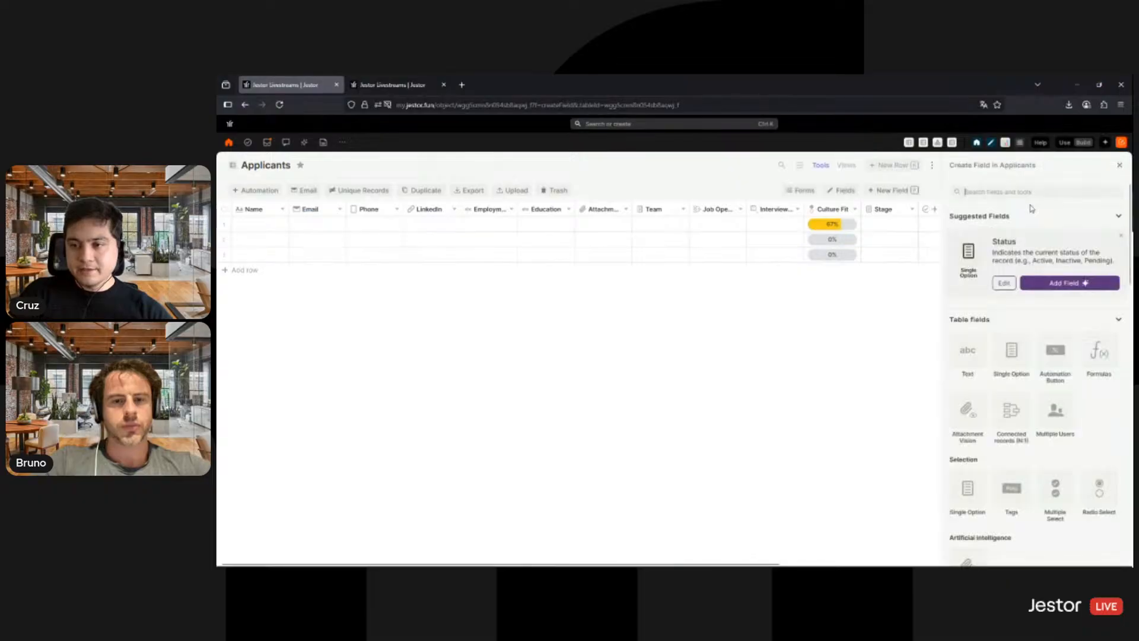
text(butt)
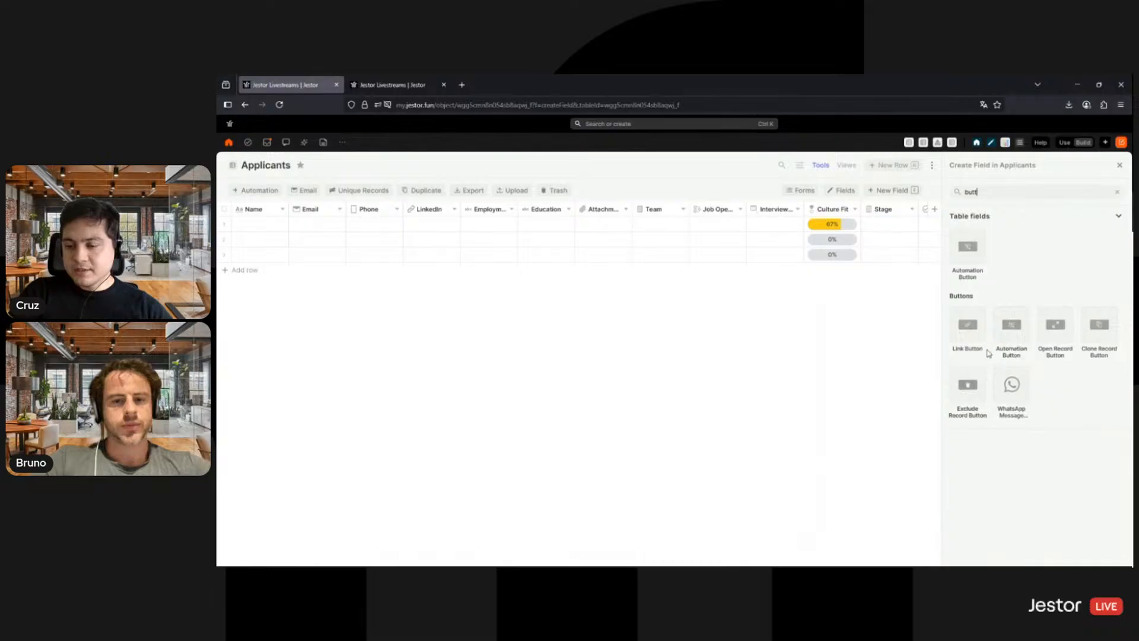
click(972, 333)
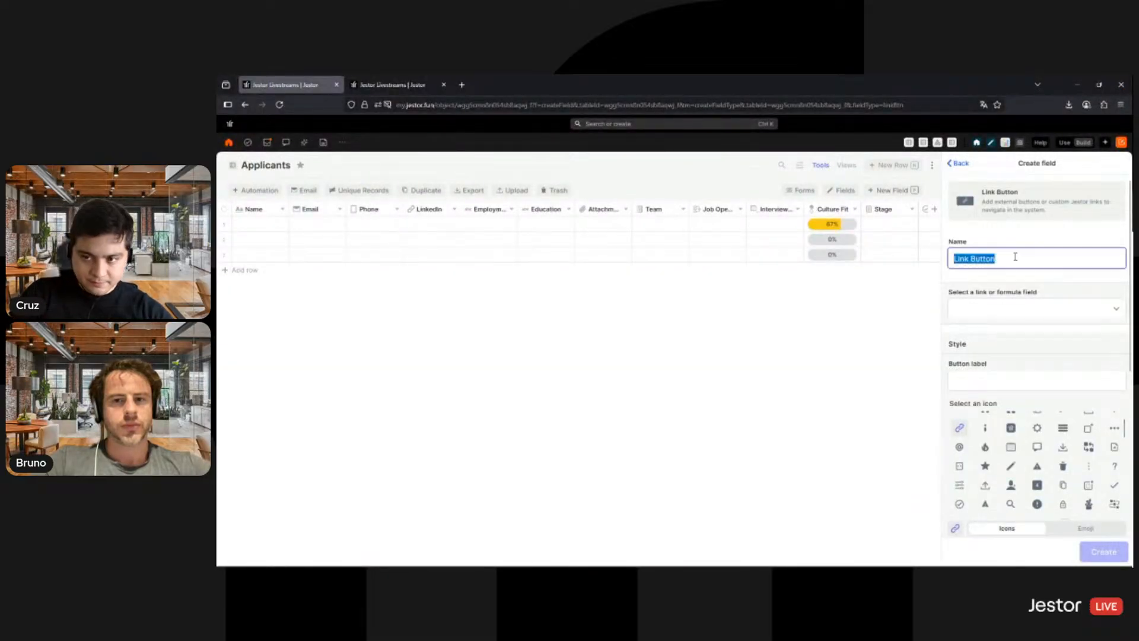
text(Go to )
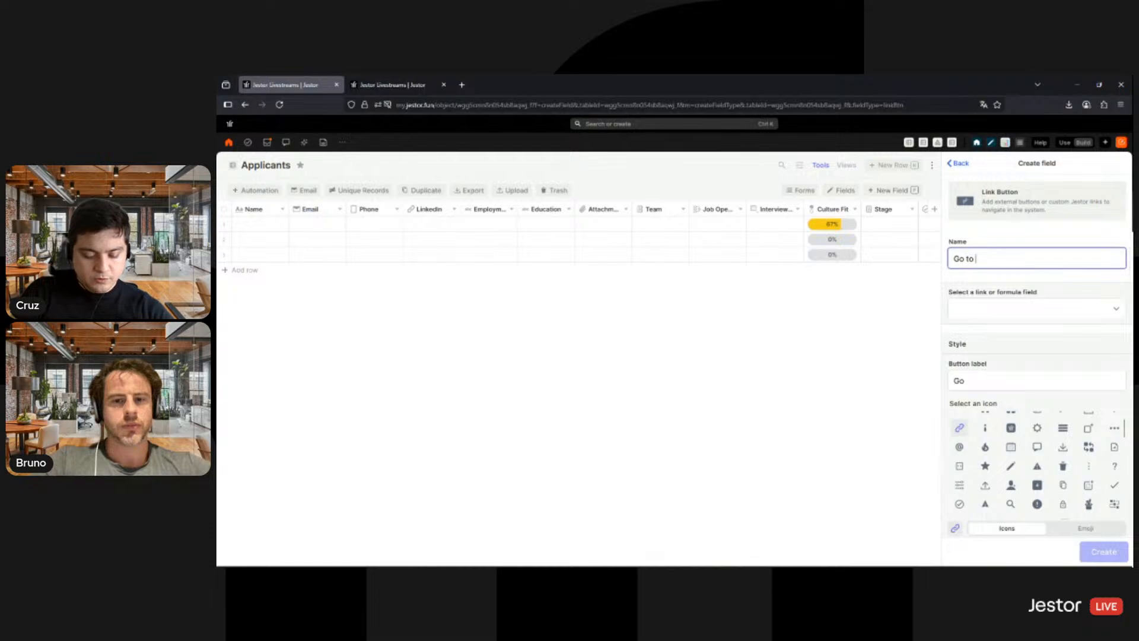
text(Linkd)
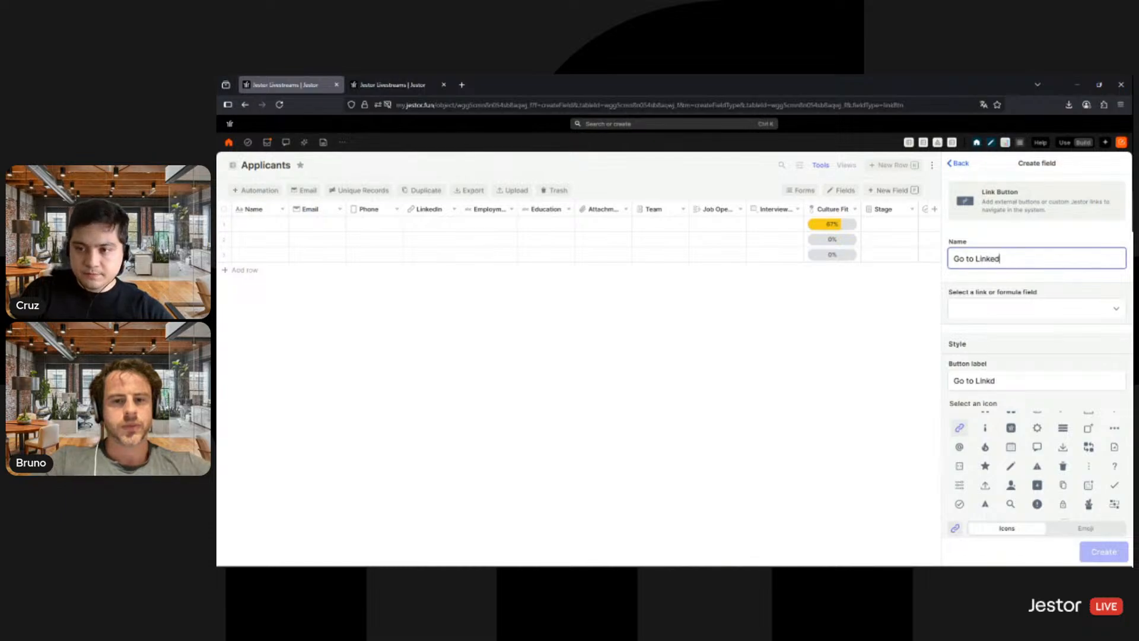
key(Tab)
click(976, 330)
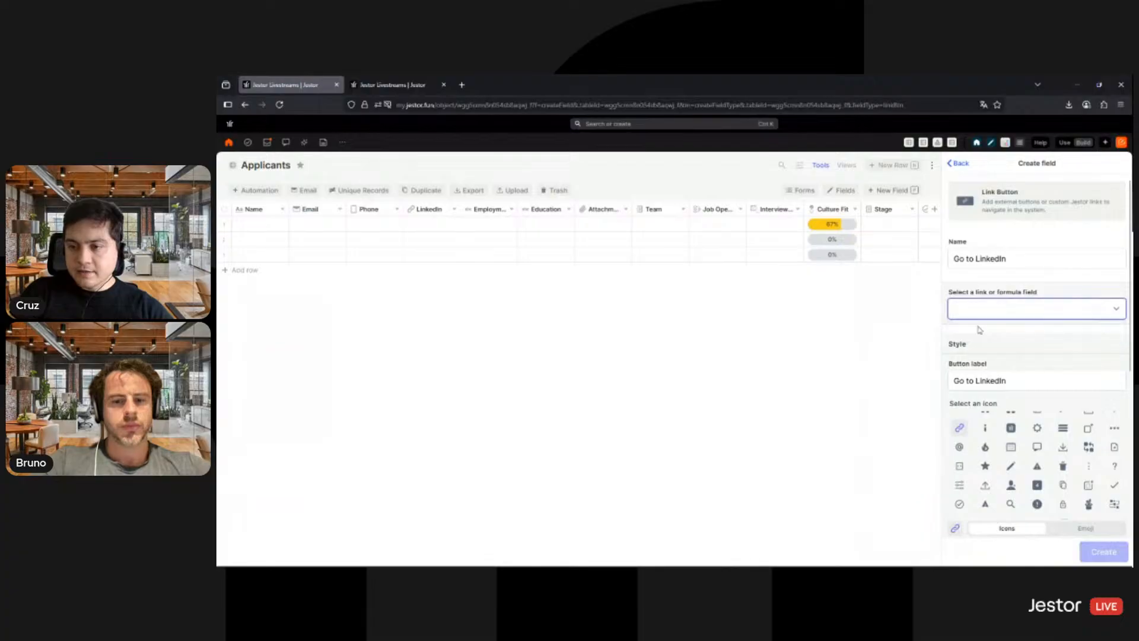
scroll(1074, 342, down, 5)
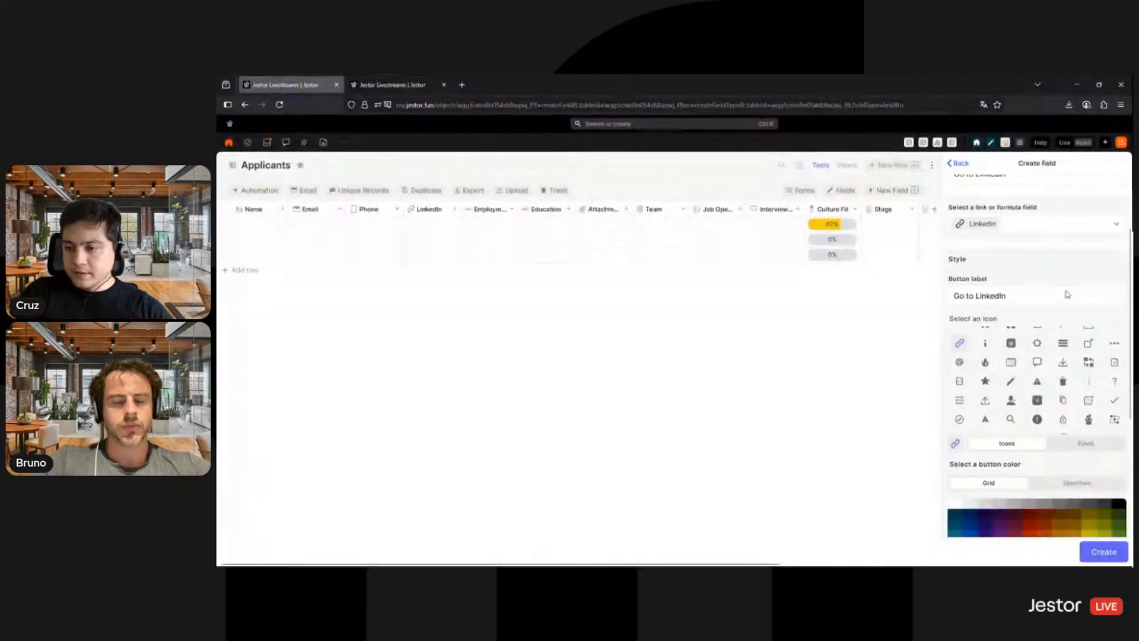
- Give the button the LinkedIn icon and a blue color, and create the field
scroll(1071, 344, down, 2)
click(1037, 352)
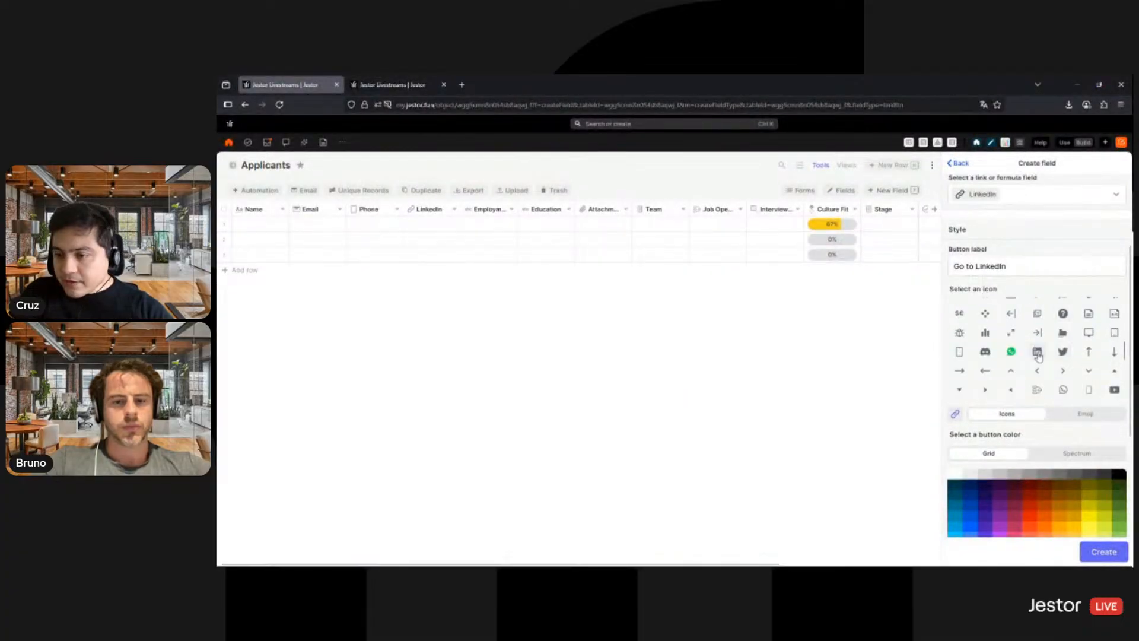
scroll(974, 461, down, 1)
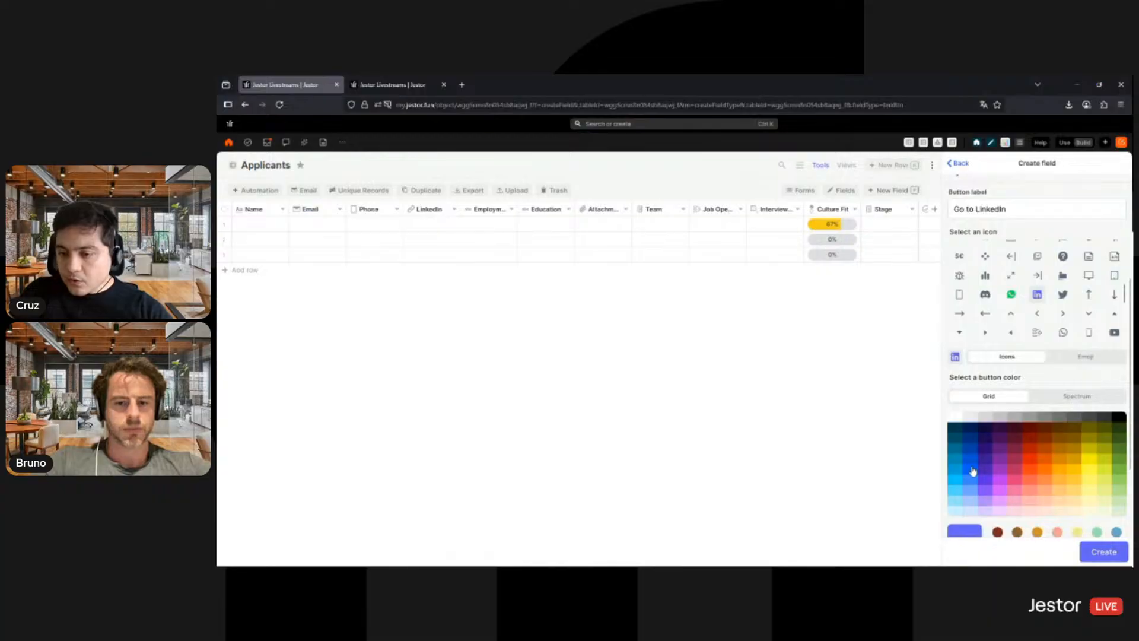
click(971, 460)
scroll(1008, 463, down, 2)
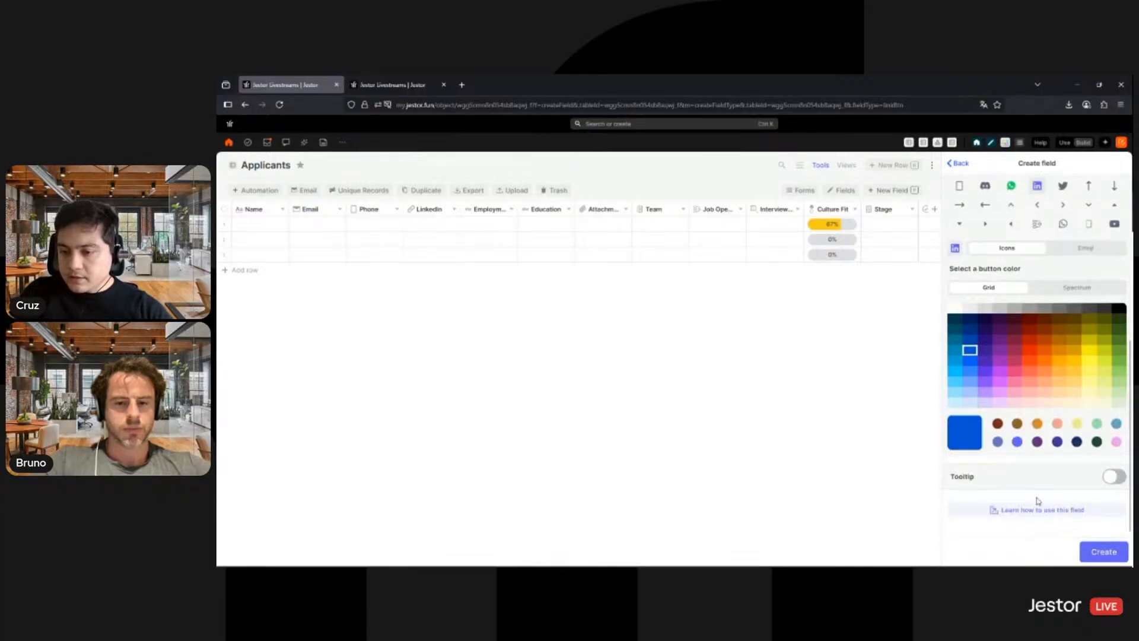
click(1096, 551)
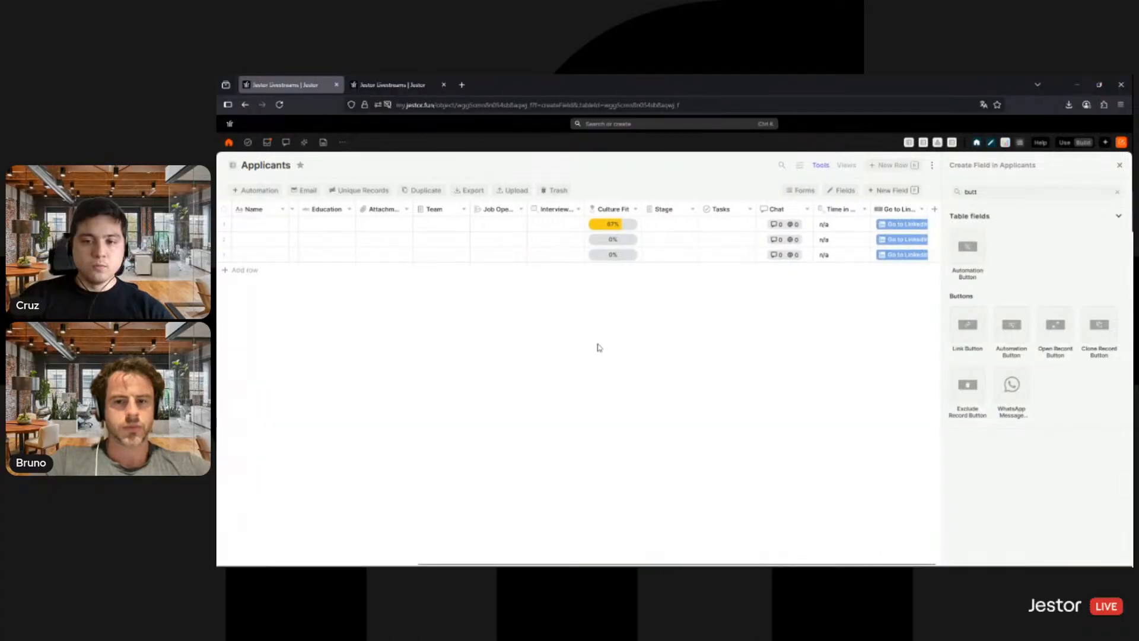
scroll(639, 240, left, 5)
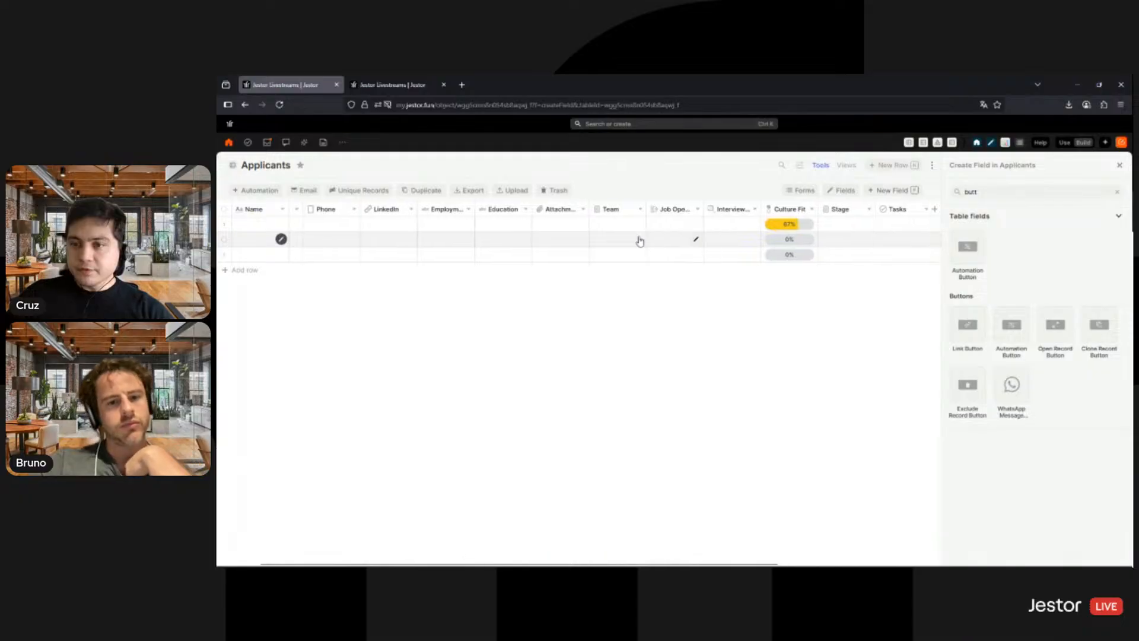
scroll(639, 240, left, 2)
scroll(639, 240, left, 2)
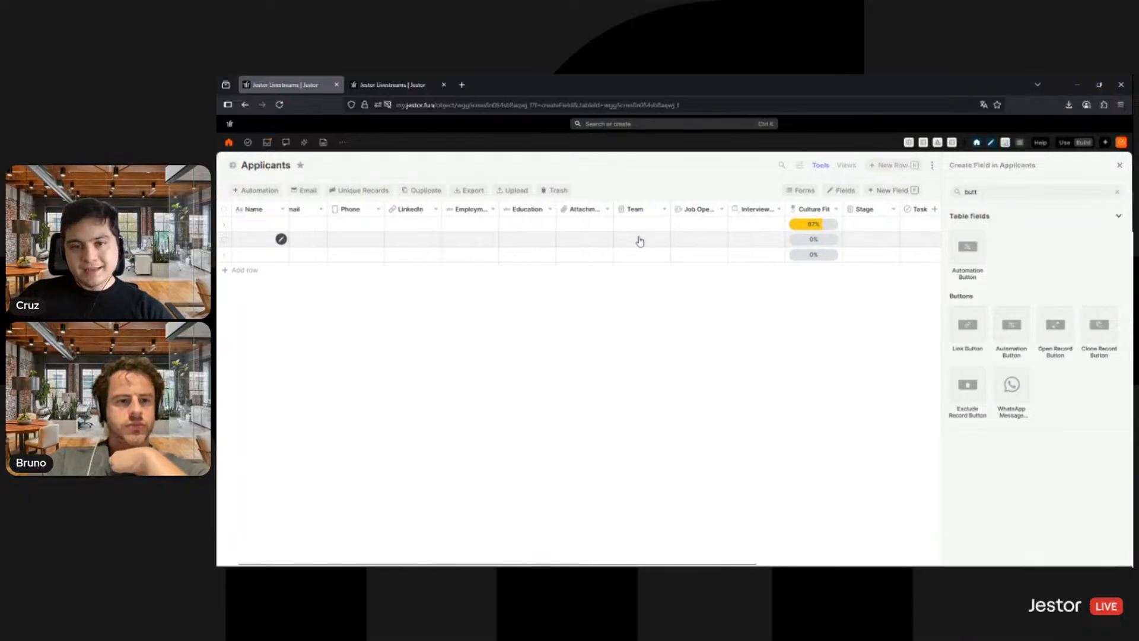
scroll(639, 240, right, 8)
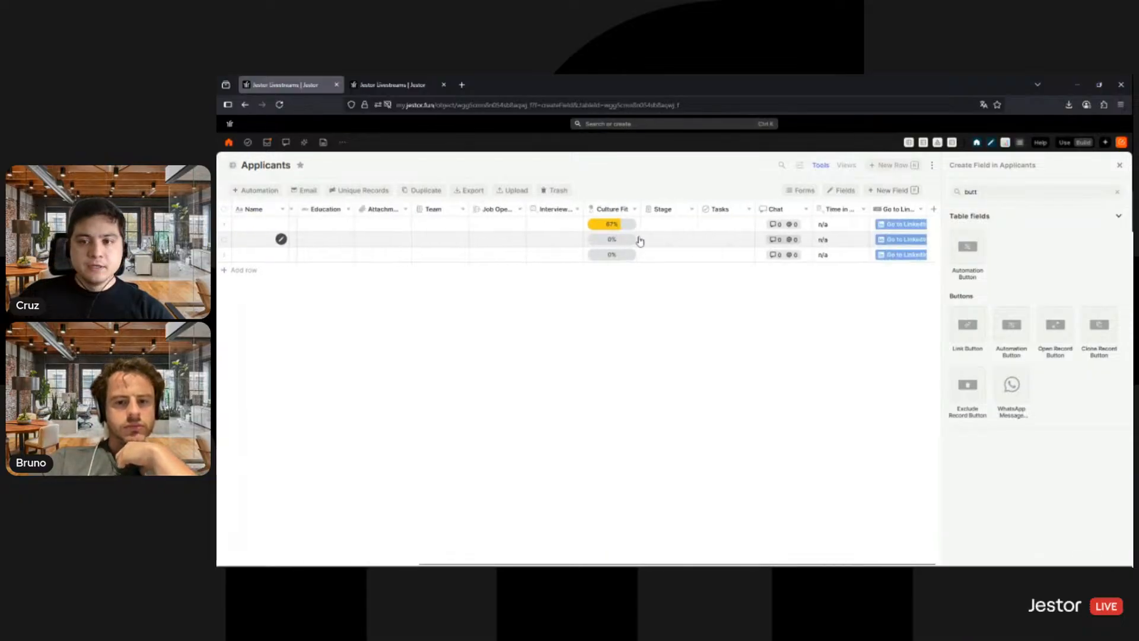
scroll(639, 241, left, 6)
scroll(639, 241, left, 1)
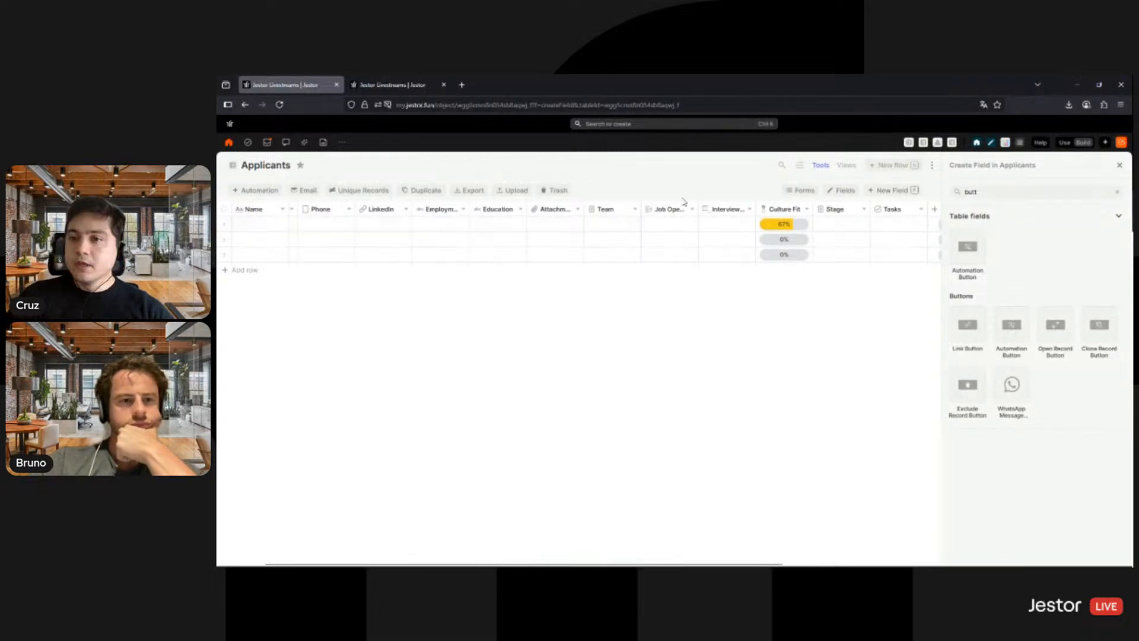
- Open the Applicants creation form for a new record, review its fields from Name to Tasks, and close it
click(877, 166)
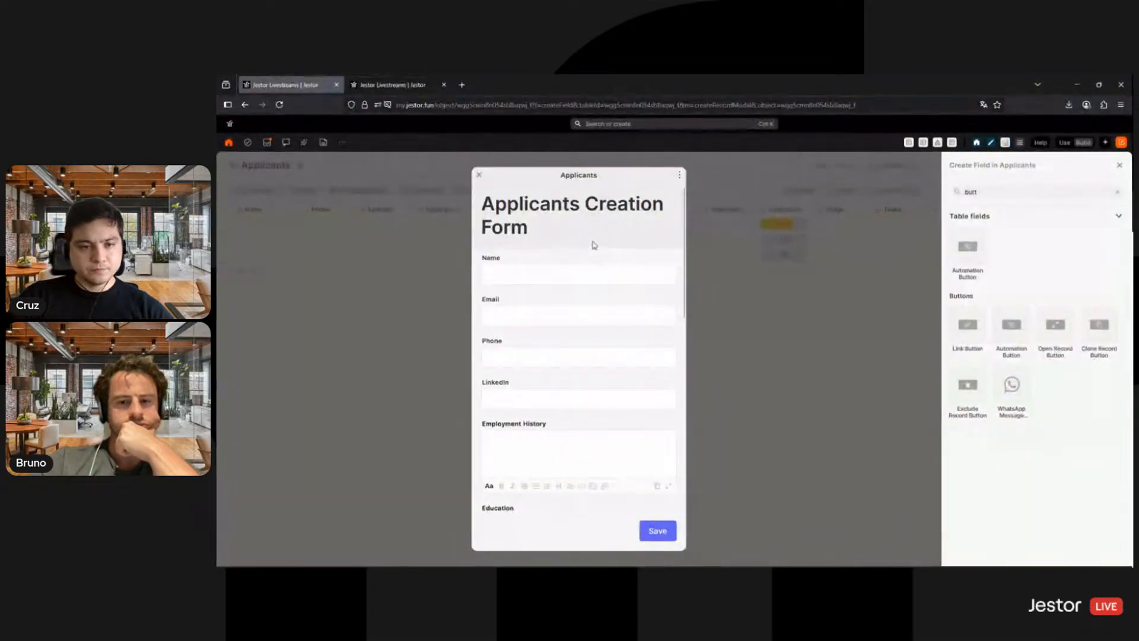
scroll(592, 245, down, 1)
scroll(578, 261, up, 1)
scroll(560, 265, up, 1)
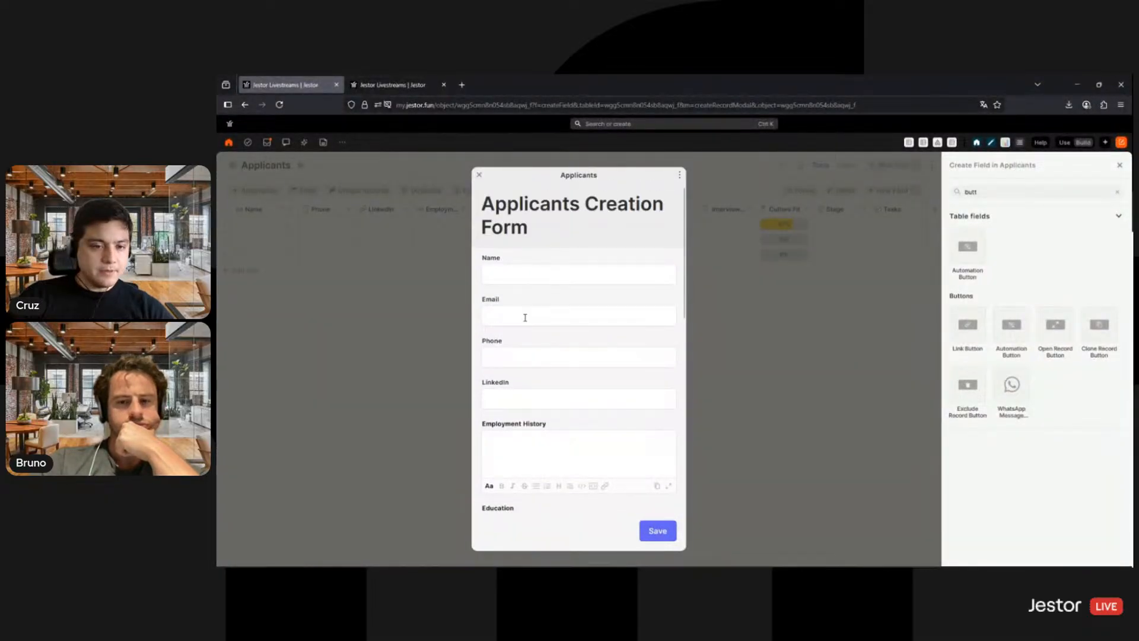
scroll(550, 351, down, 3)
scroll(511, 292, down, 2)
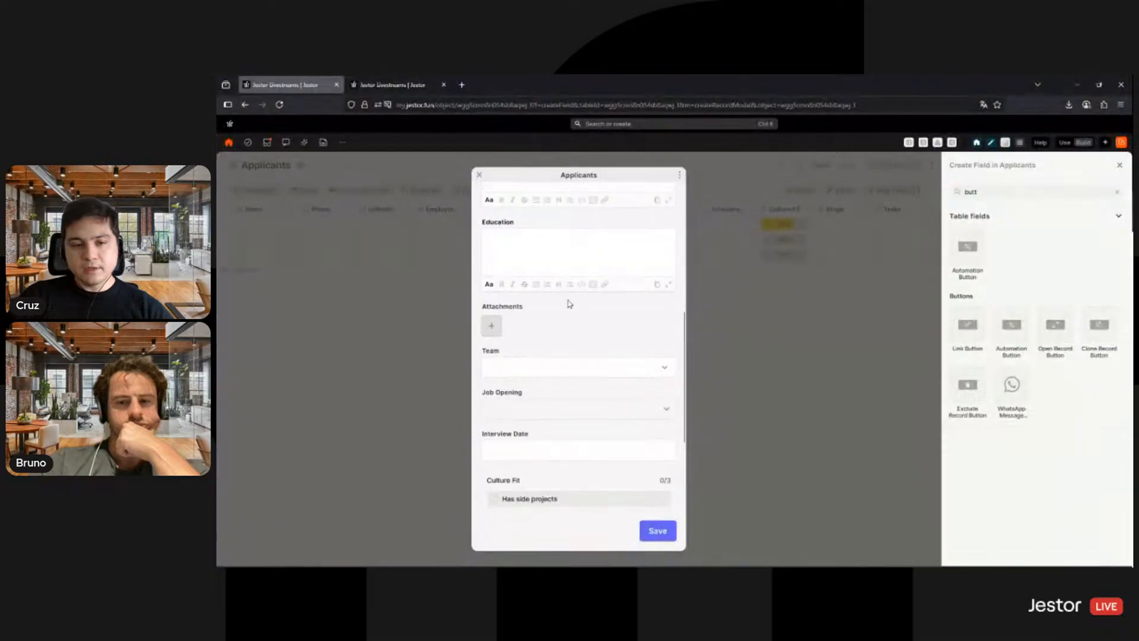
scroll(583, 314, down, 3)
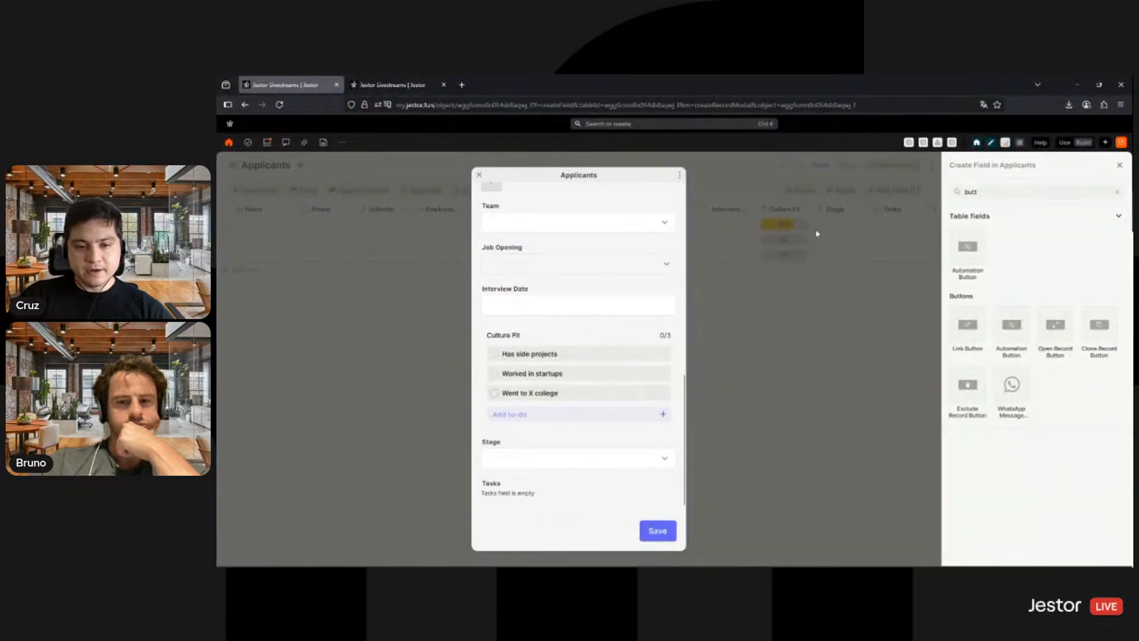
click(883, 290)
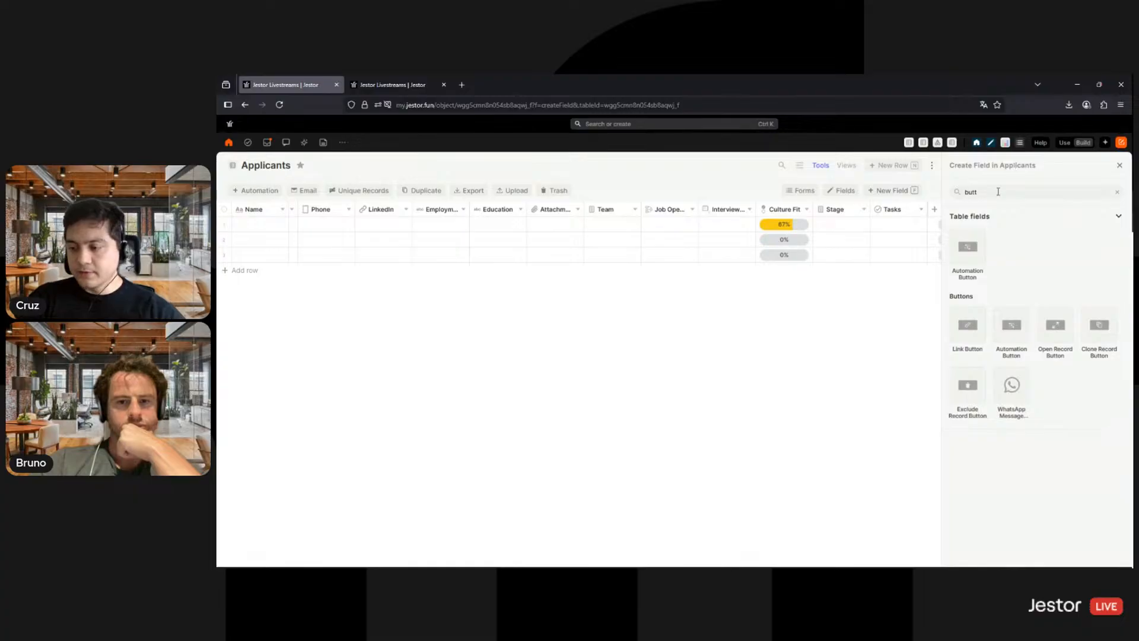
- Create a new blank app and set its background color to #f8f8f8
click(1121, 143)
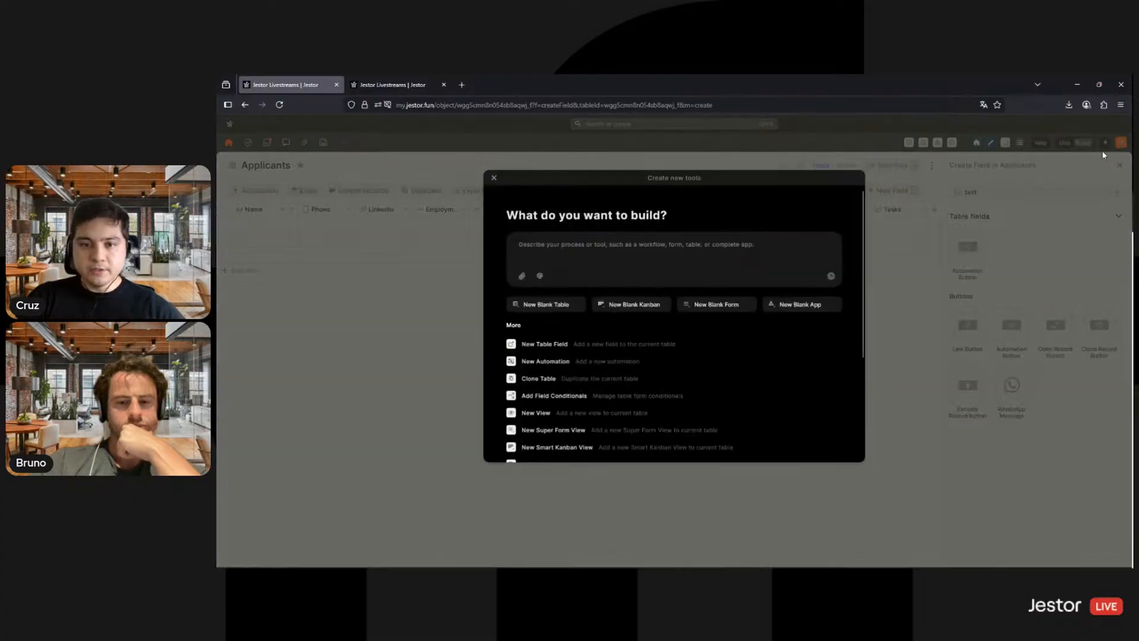
click(793, 305)
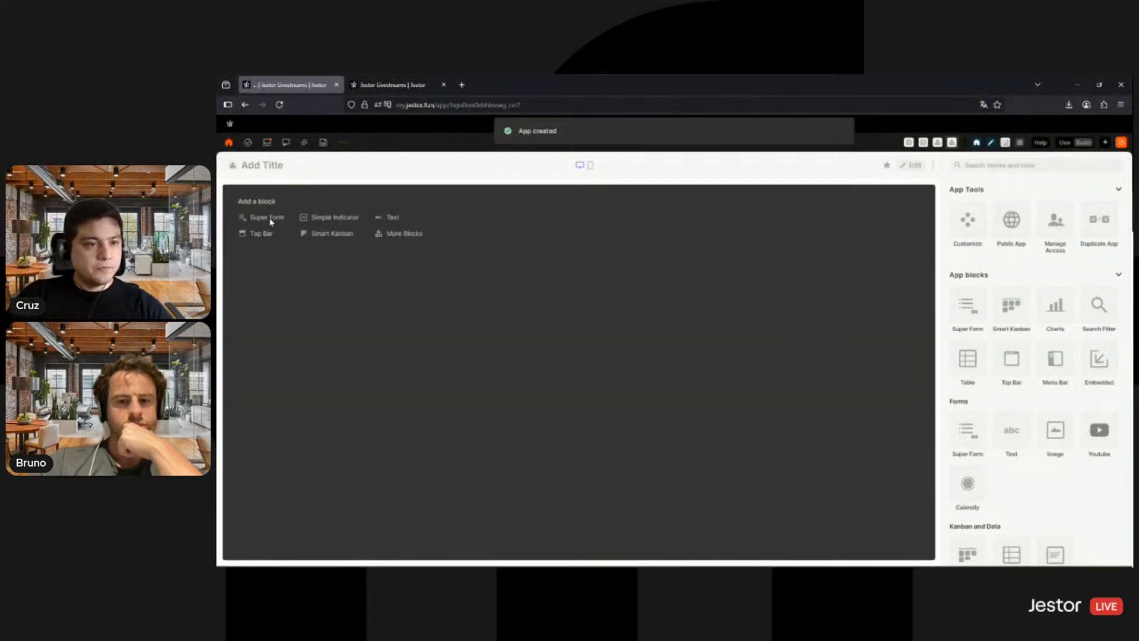
click(961, 230)
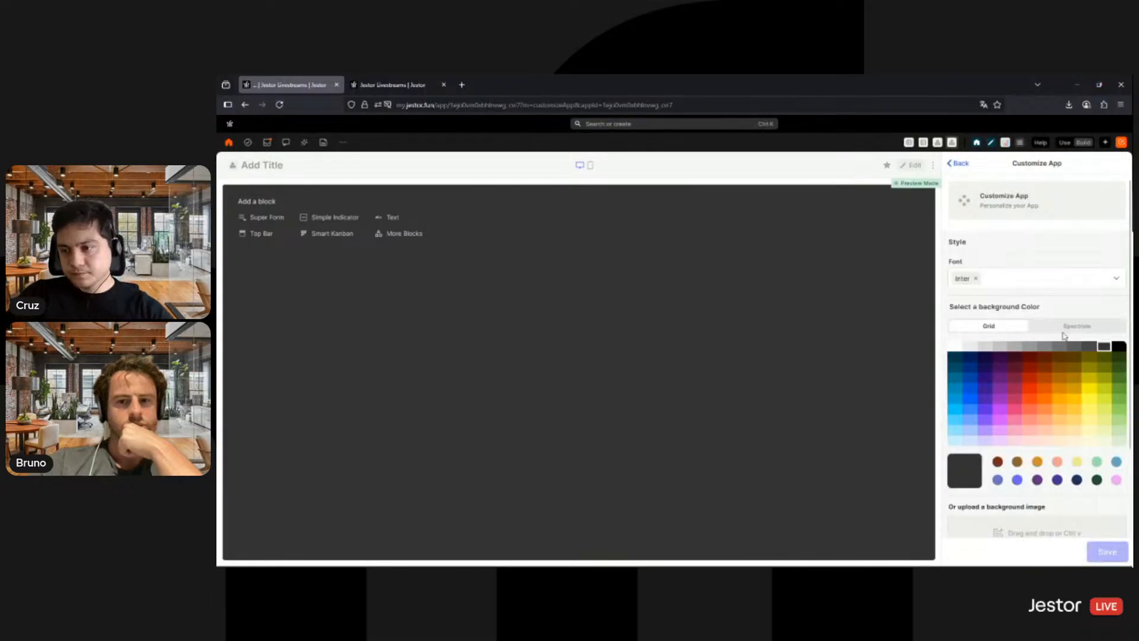
click(1076, 326)
double_click(1099, 438)
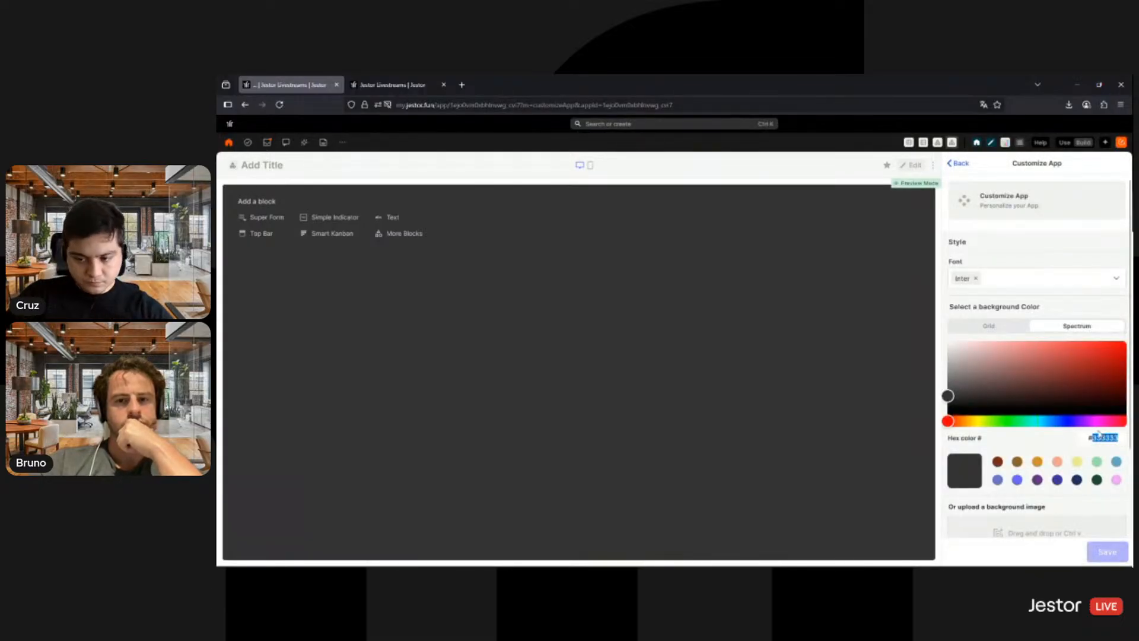
text(f8f8f8)
- Disable page scrolling on desktop for the app and save the customization
scroll(1115, 520, down, 2)
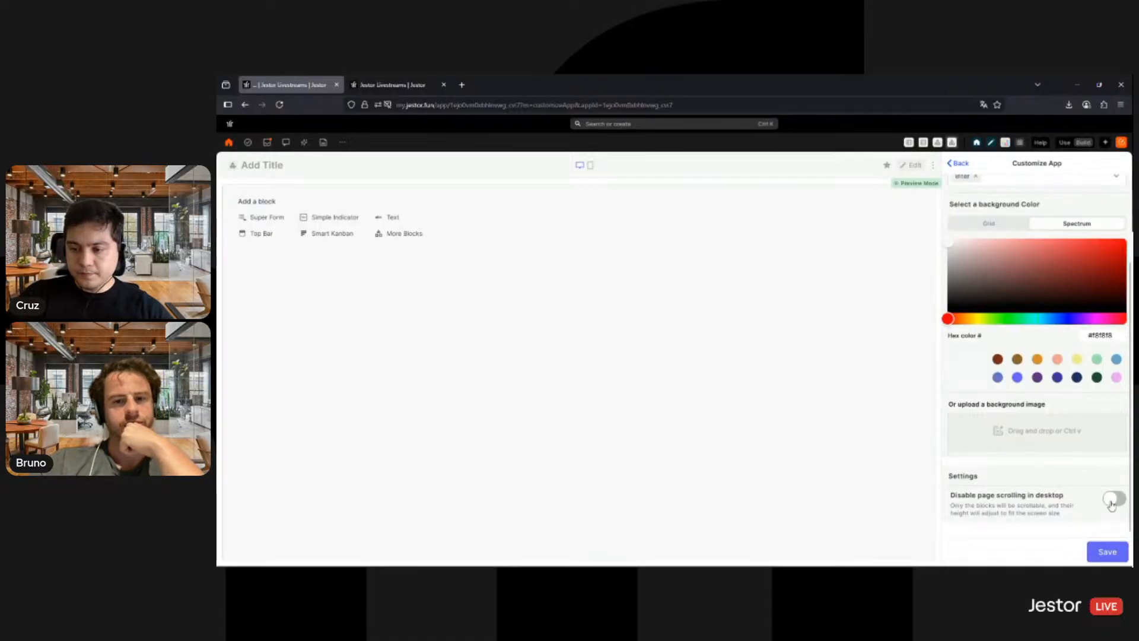
click(1114, 499)
scroll(1057, 431, up, 2)
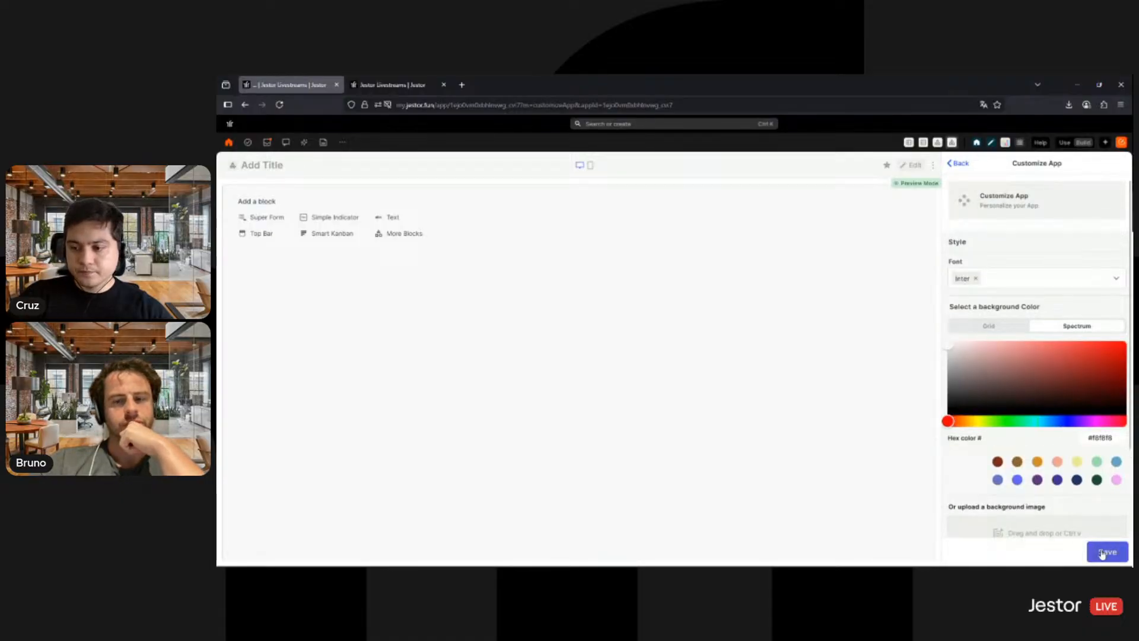
click(1100, 546)
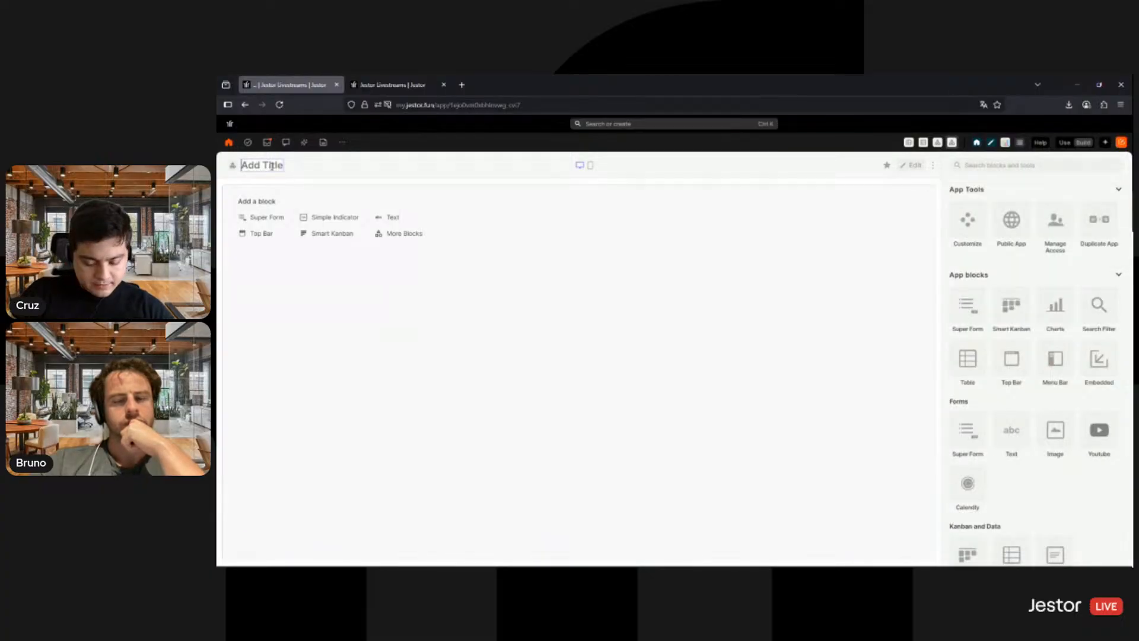
- Title the app Recruiting Form SMB
click(272, 166)
text(Recruiting)
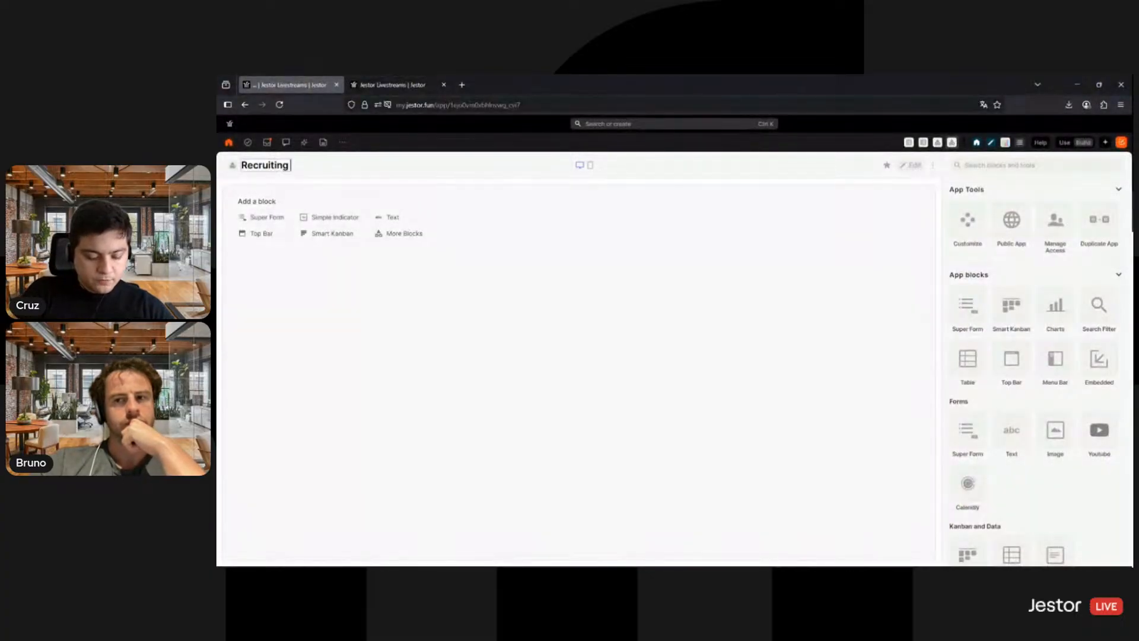
text( Form SMB)
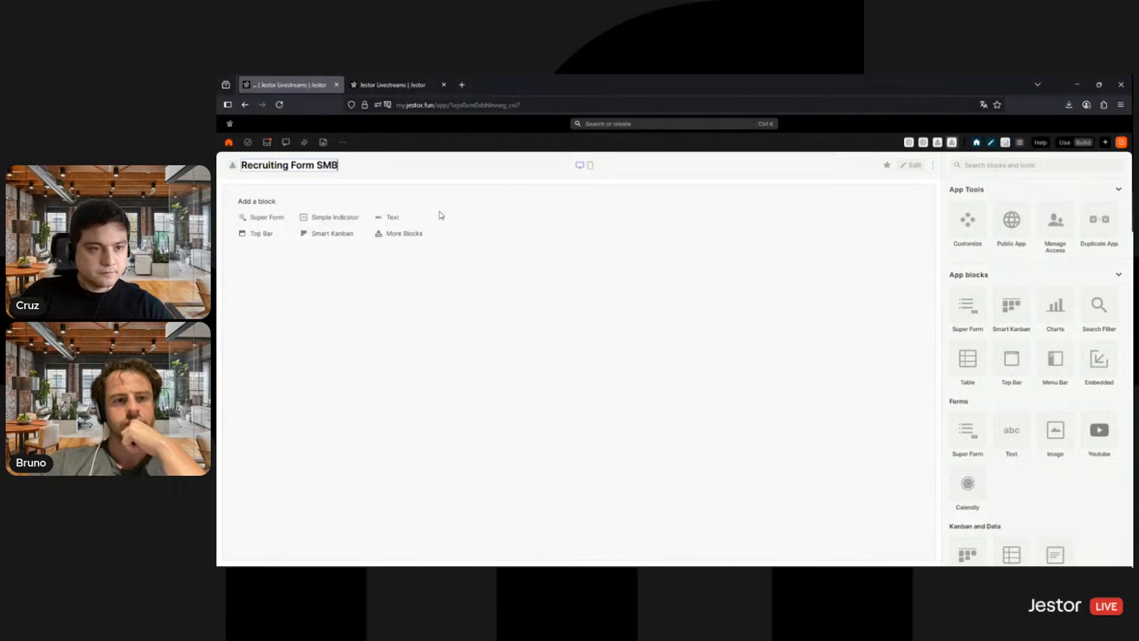
click(554, 340)
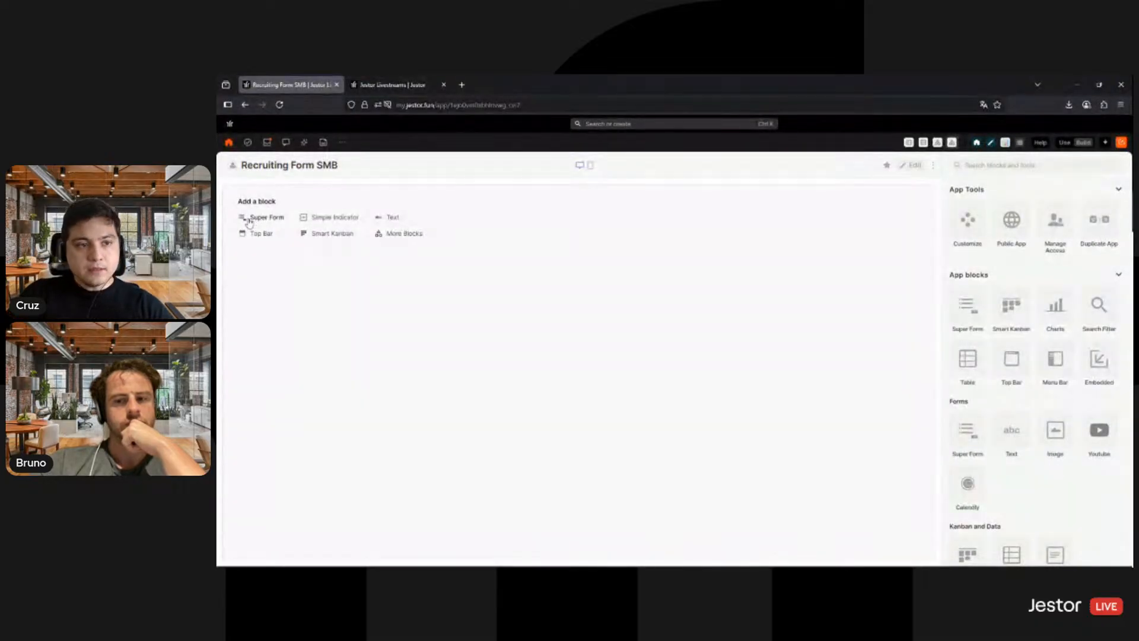
- Add a Super Form block to the app and widen it to the full canvas width
click(274, 220)
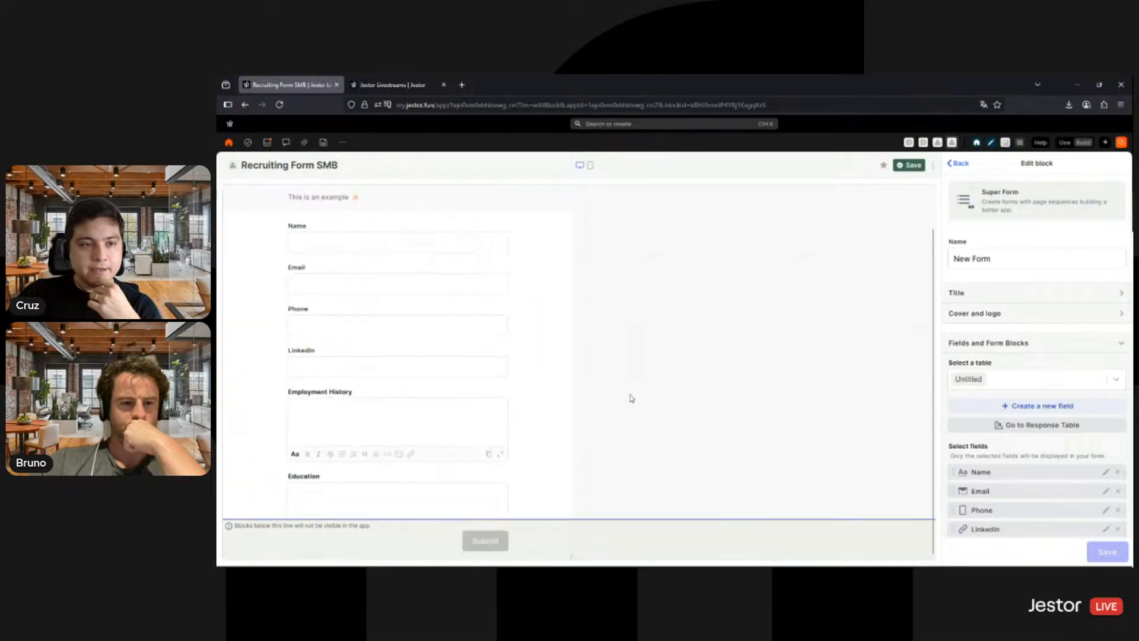
drag(566, 552, 920, 521)
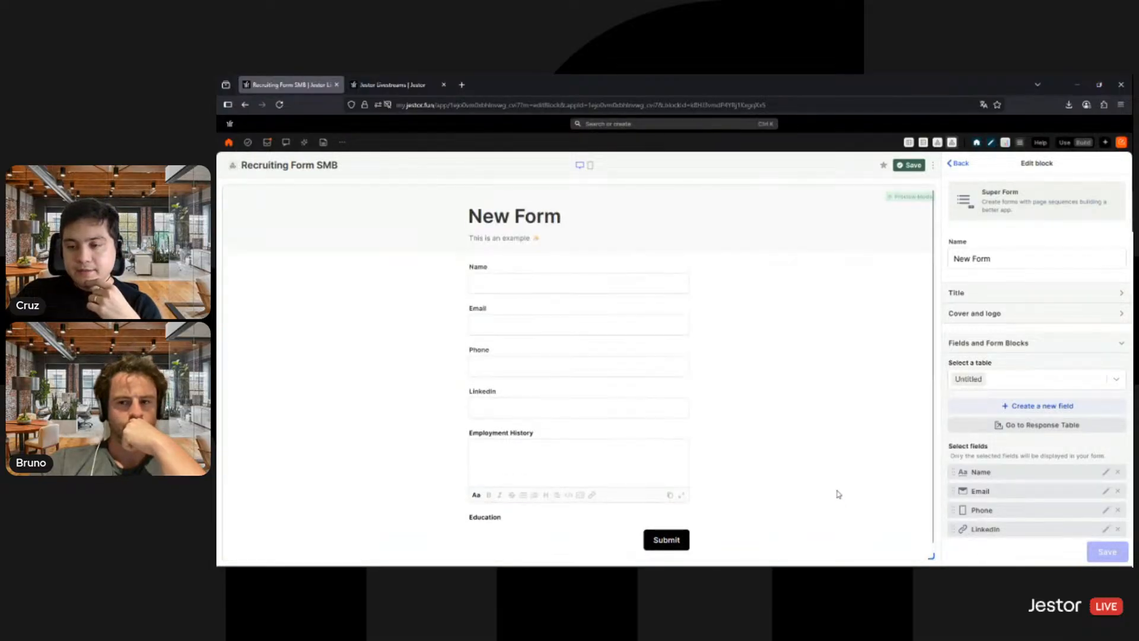
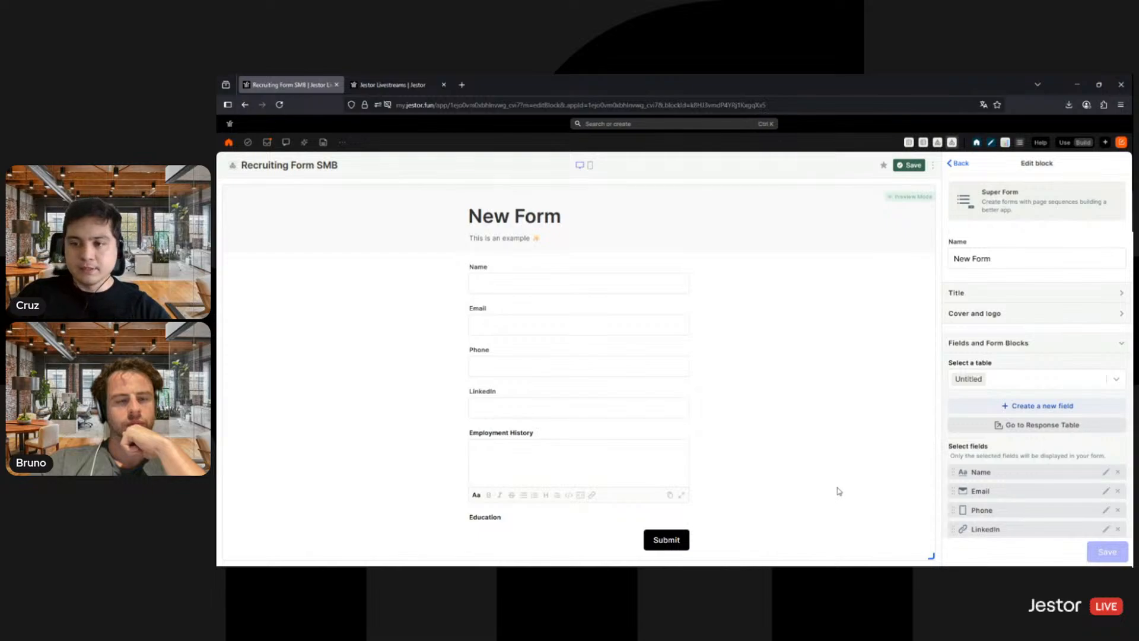
- Name the Super Form block Recruiting Form
triple_click(991, 256)
text(Recrui)
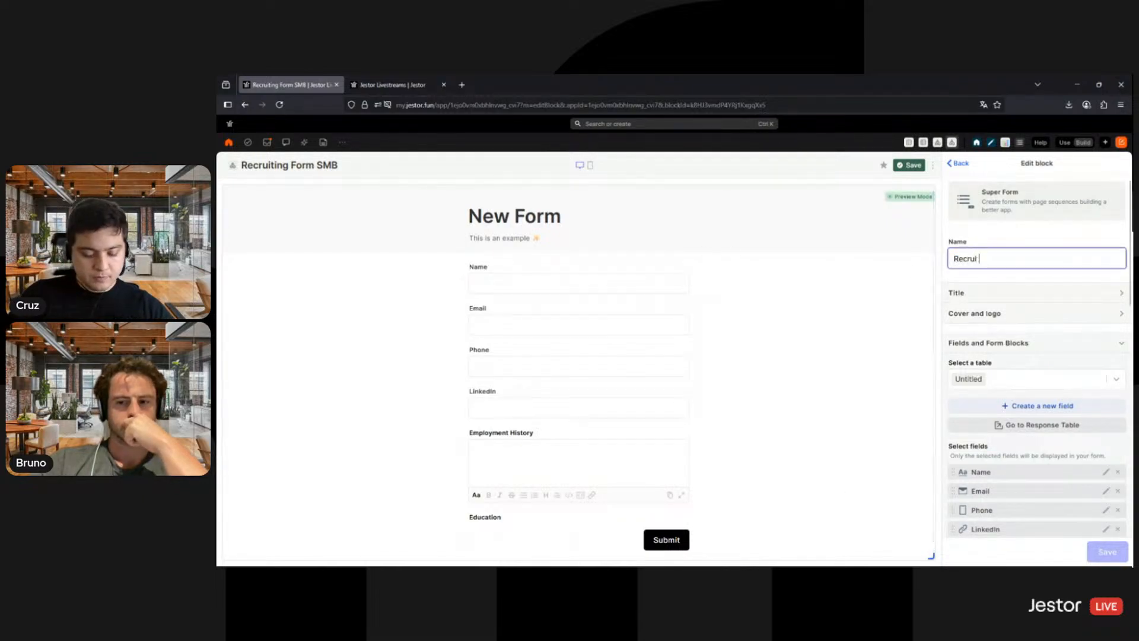
text(ting F)
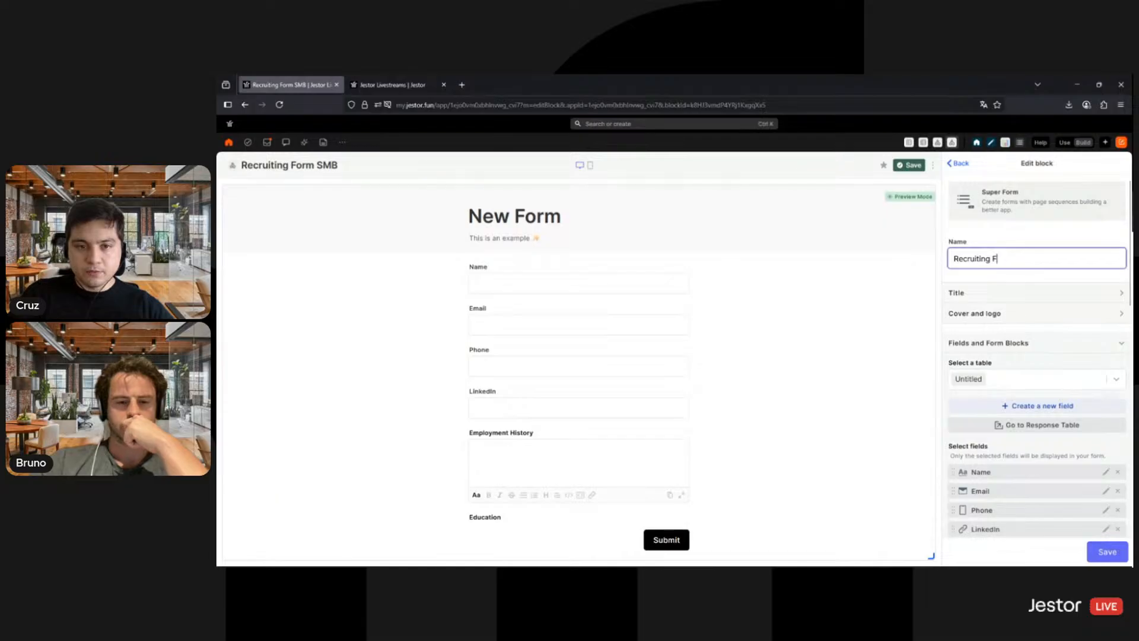
text(orm)
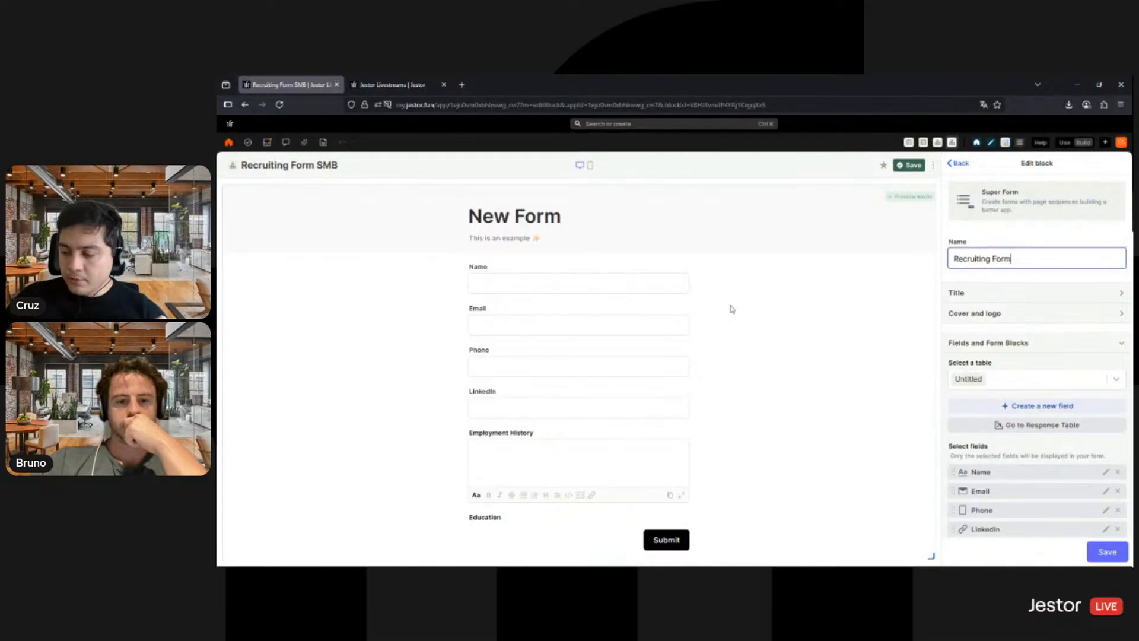
- Set the form's custom title to "Work with us!"
click(984, 297)
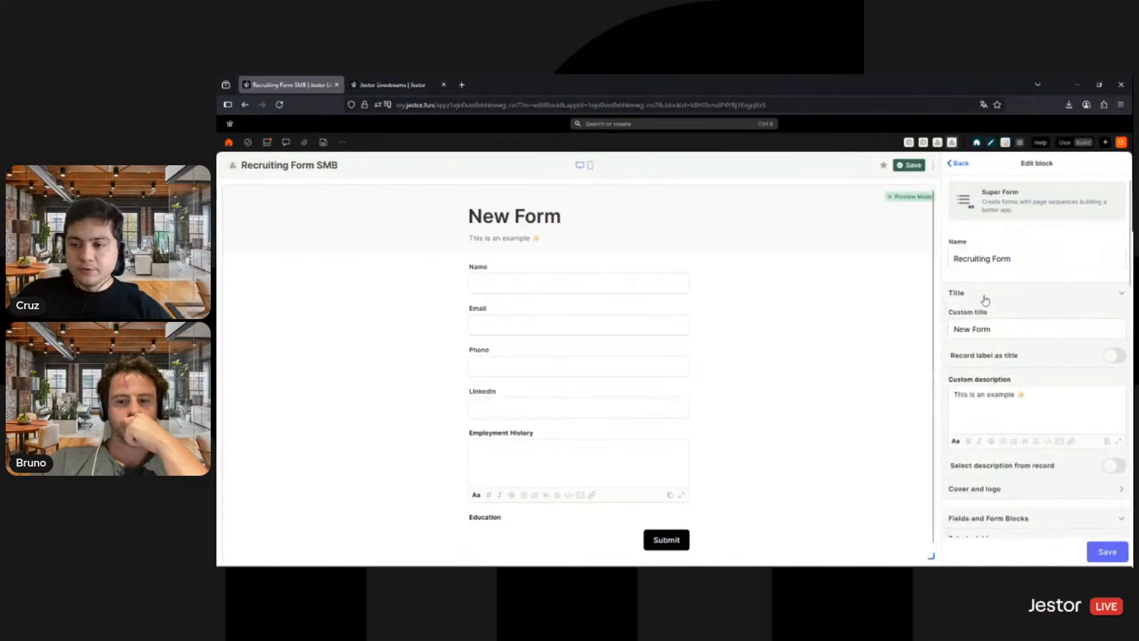
triple_click(990, 332)
double_click(990, 331)
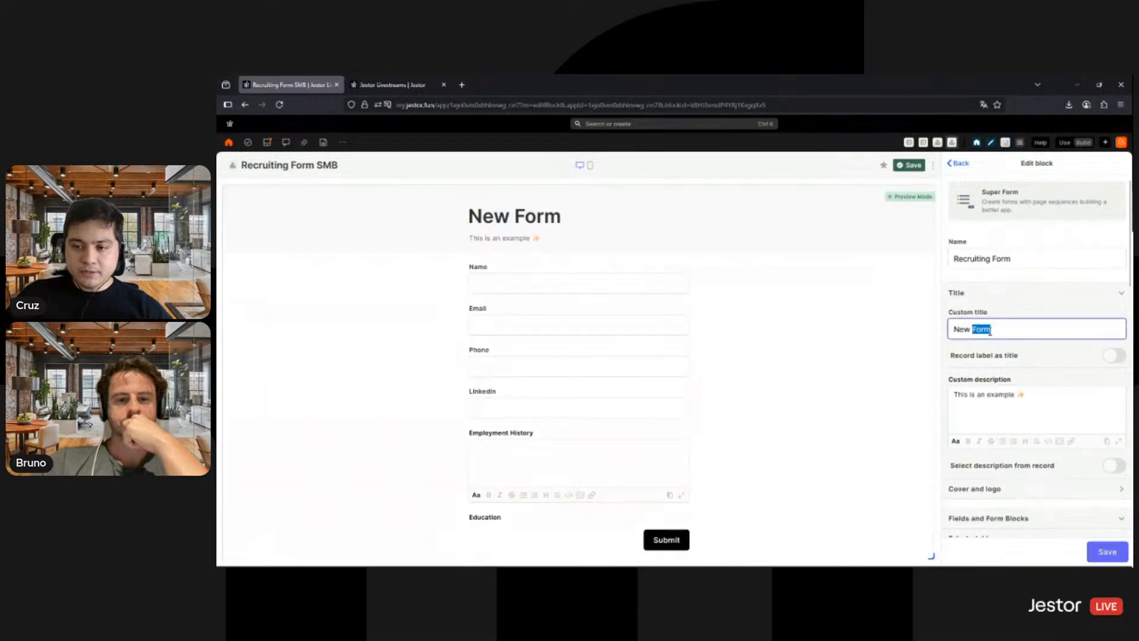
triple_click(990, 332)
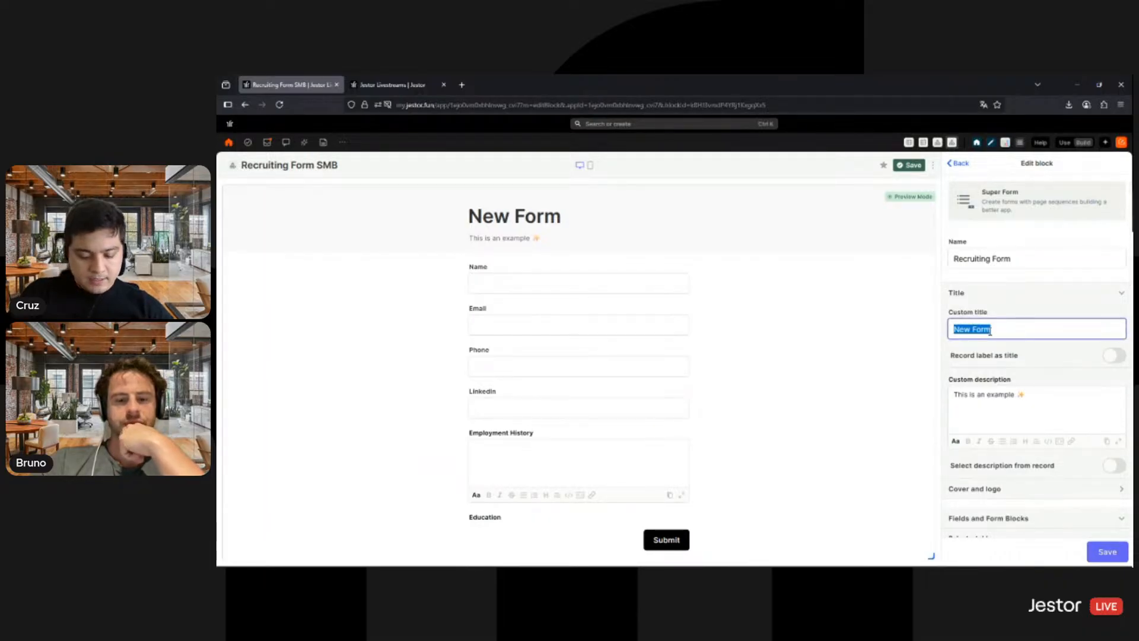
text(Work with)
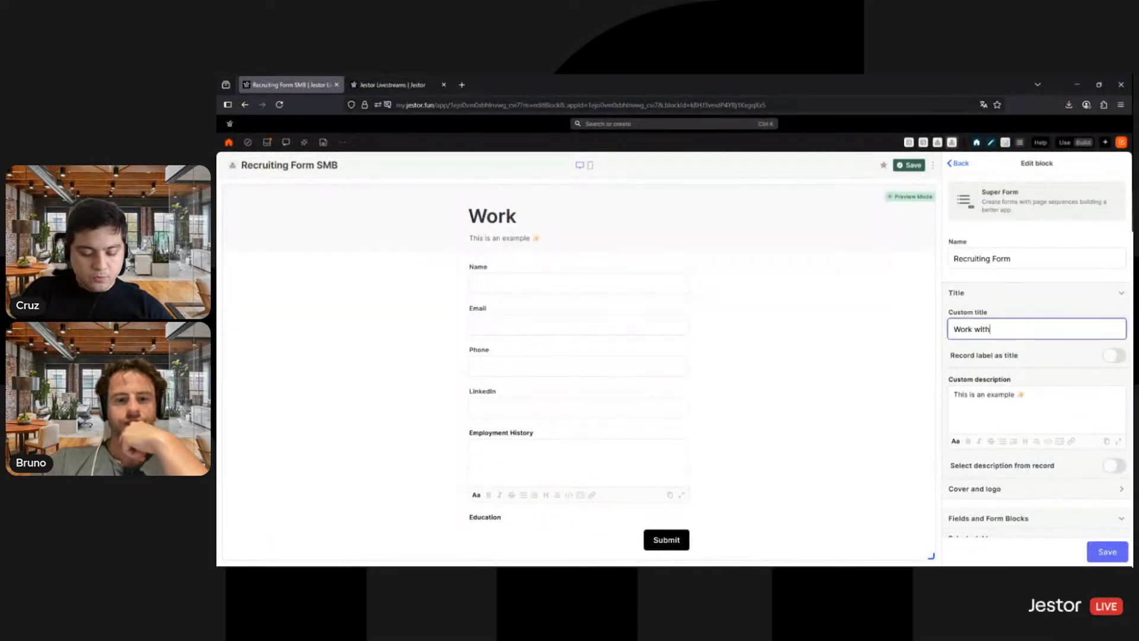
text( us!)
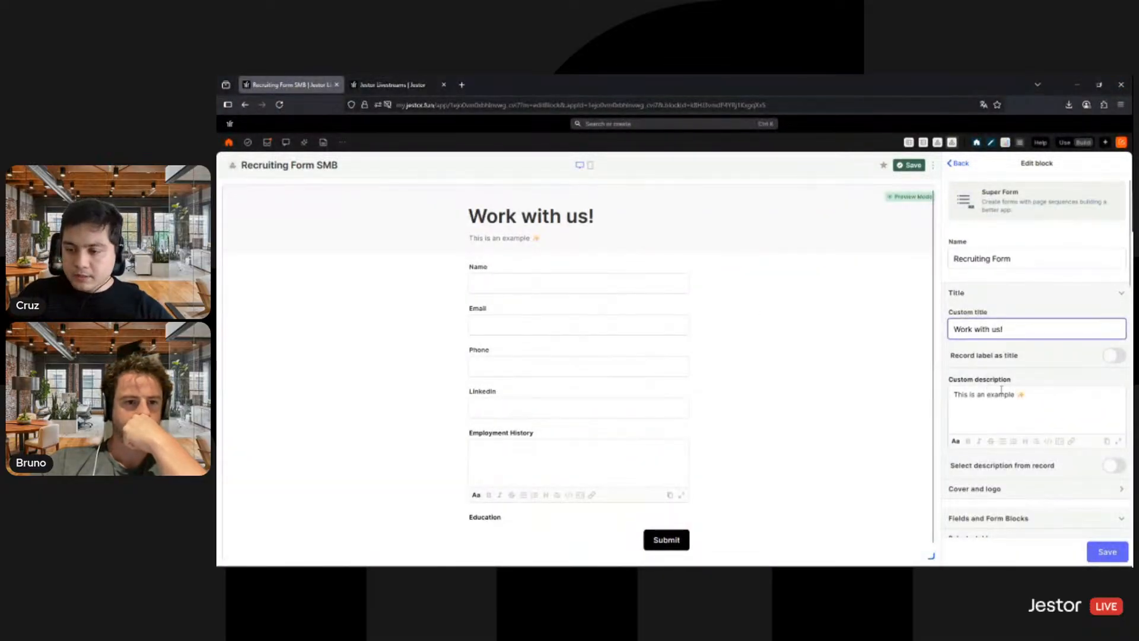
- Replace the custom description text with "Use this form to send your application", keeping the sparkle emoji at the end
click(948, 394)
drag(949, 394, 1016, 394)
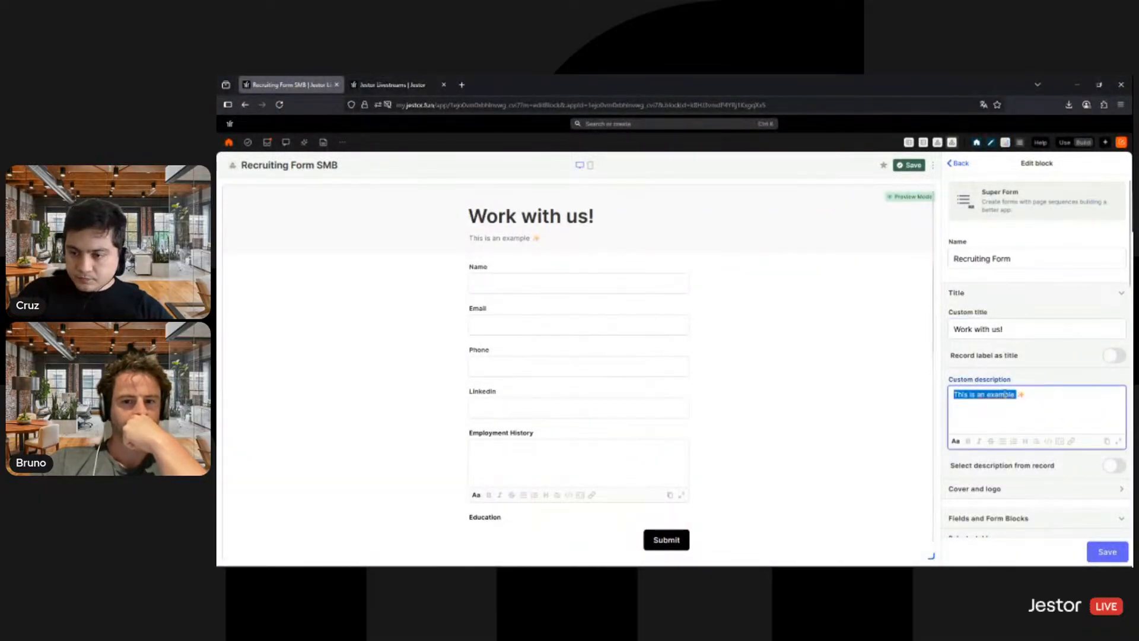
text(Use)
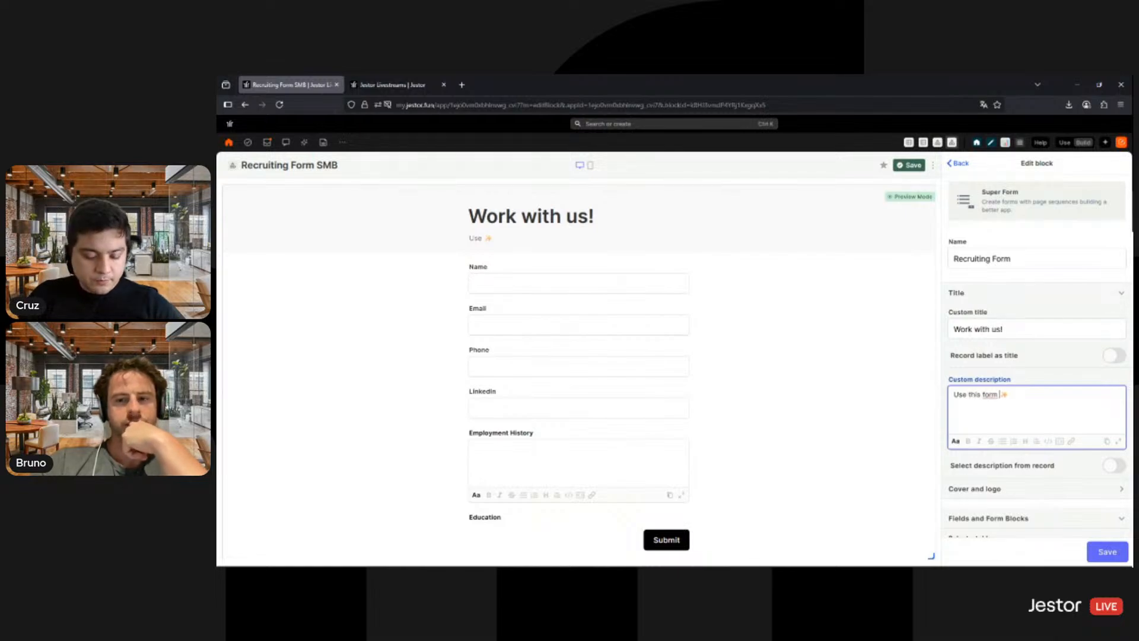
text( this form to send your application)
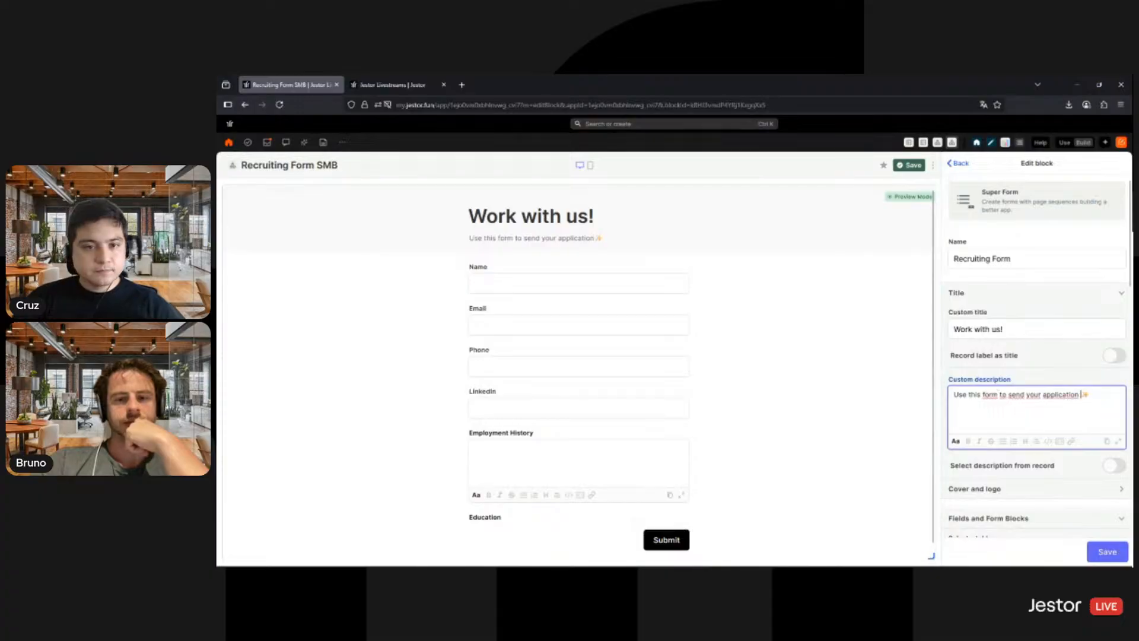
click(1053, 344)
- Select Applications as the form's table
scroll(1062, 299, down, 3)
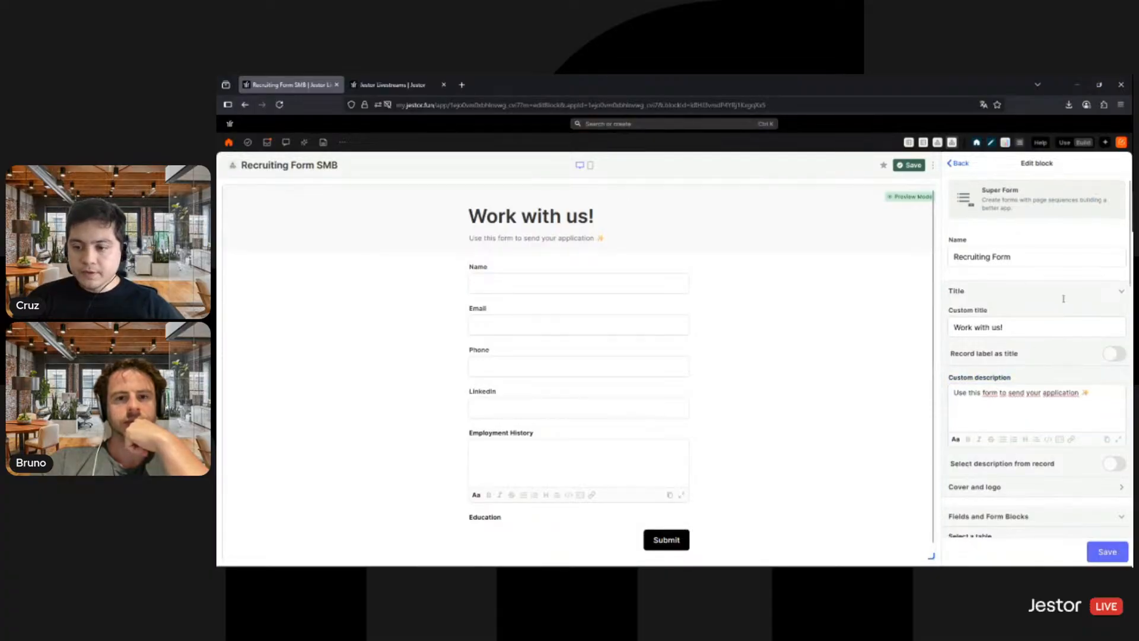
click(1027, 382)
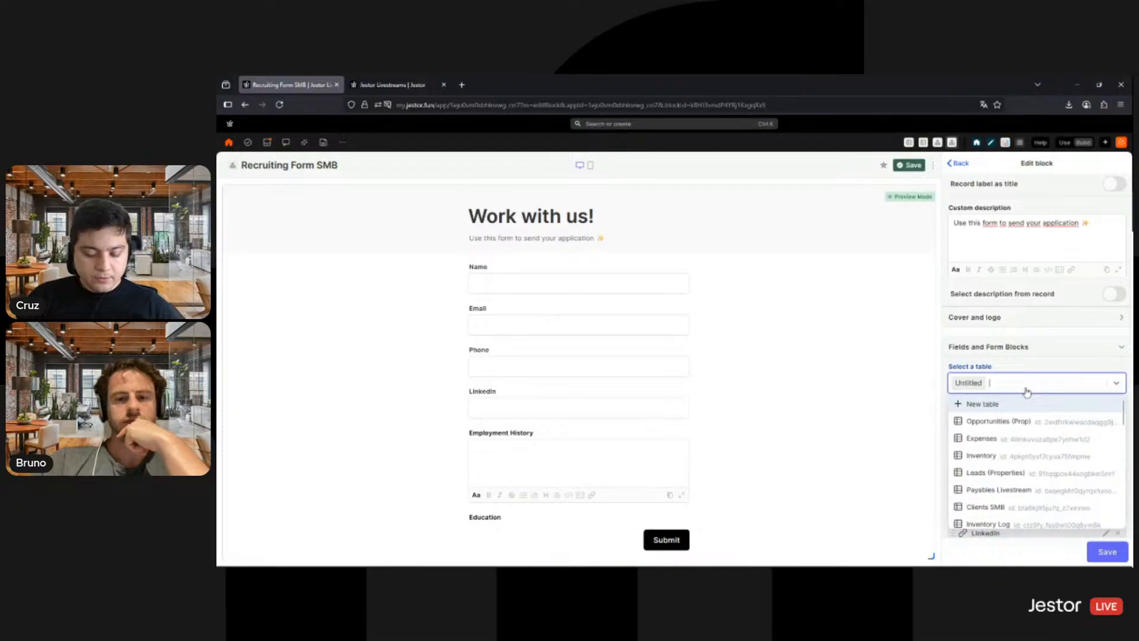
text(pl)
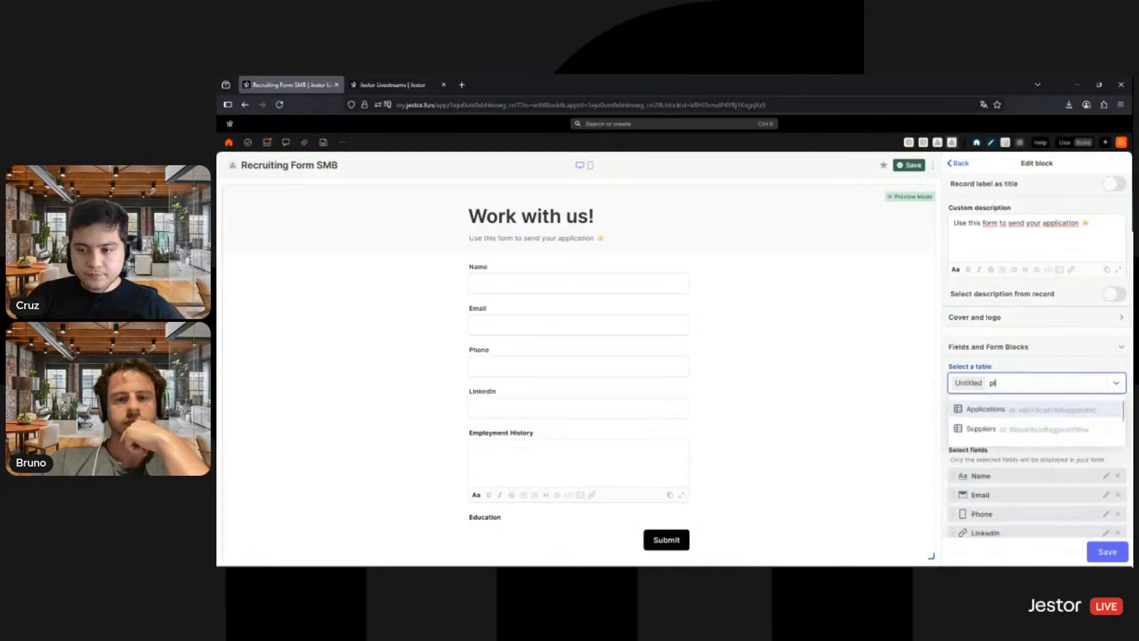
click(1051, 406)
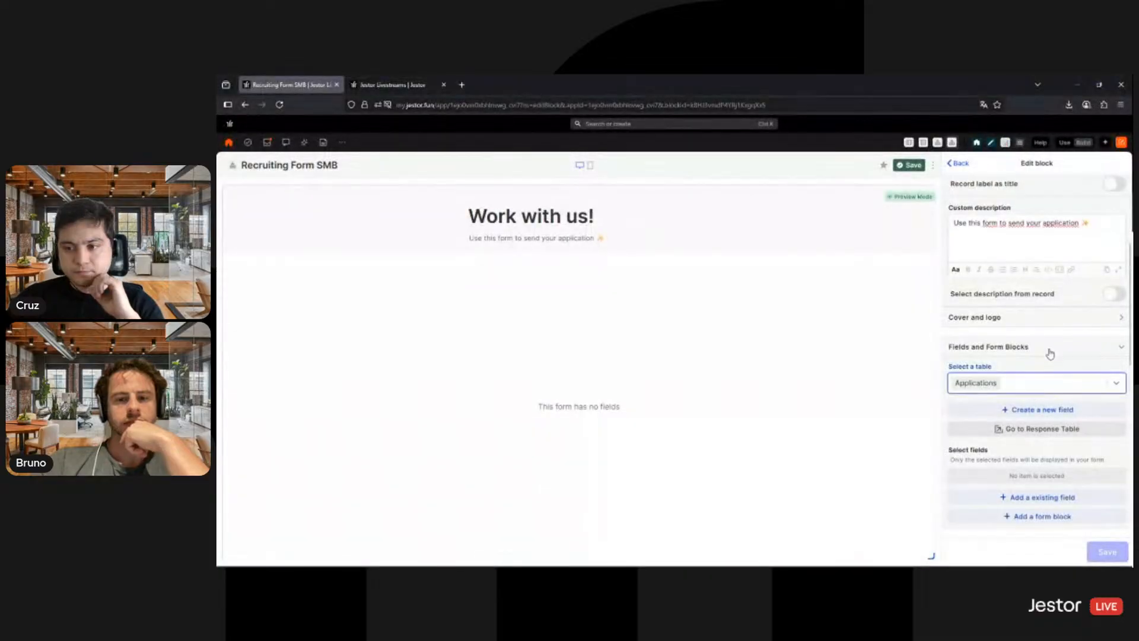
- Add the existing Name, Email and Phone fields to the form
scroll(1043, 350, down, 2)
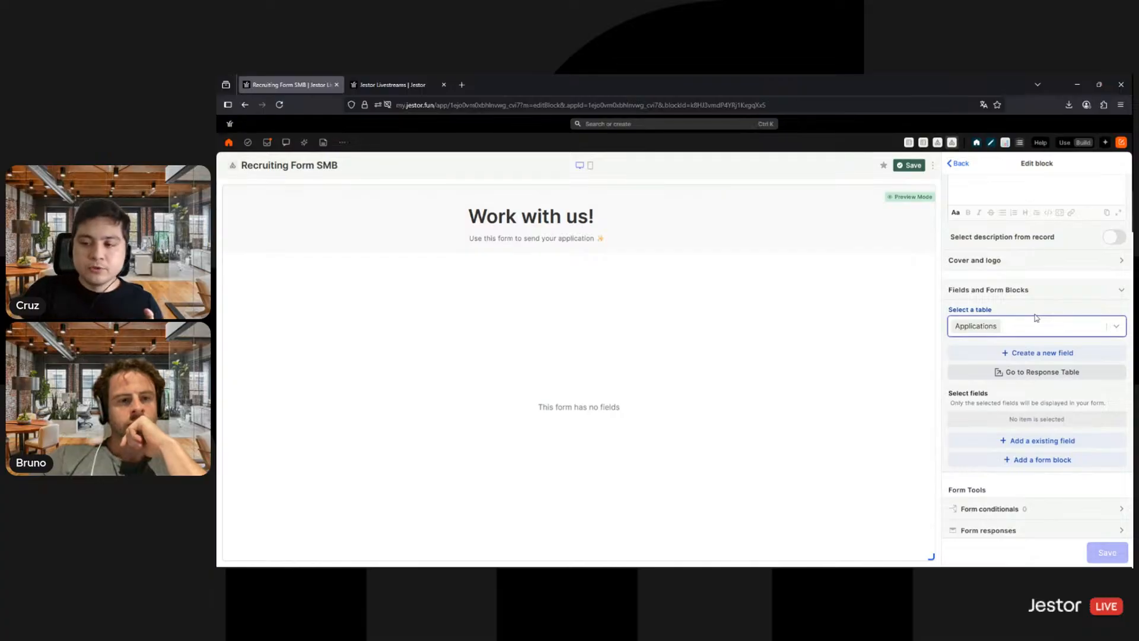
click(1051, 440)
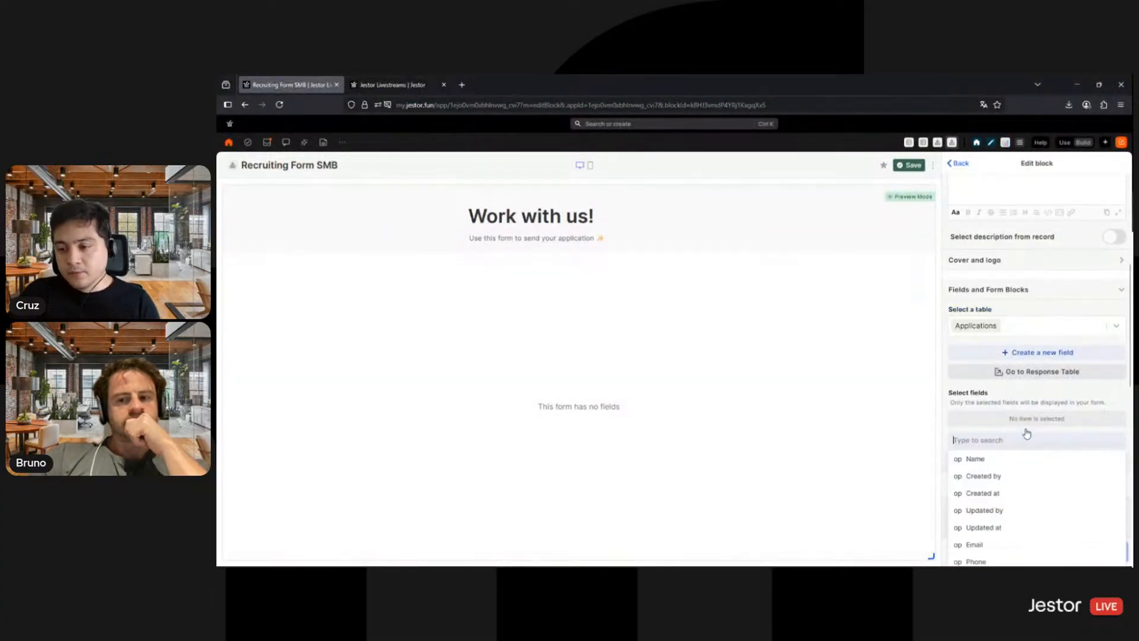
click(1012, 462)
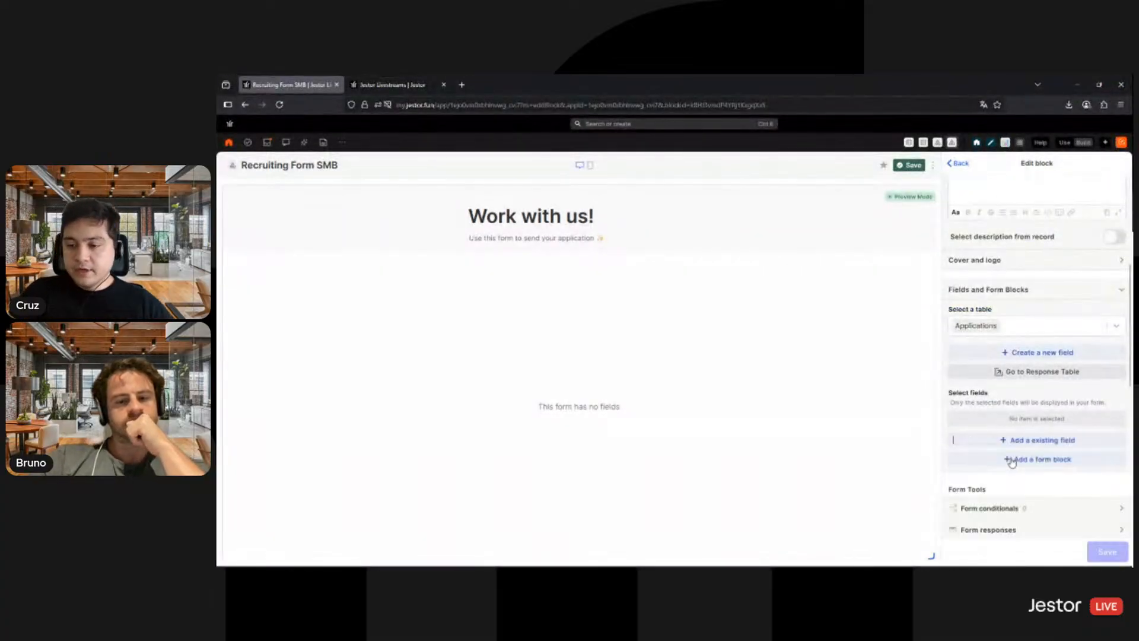
click(1037, 444)
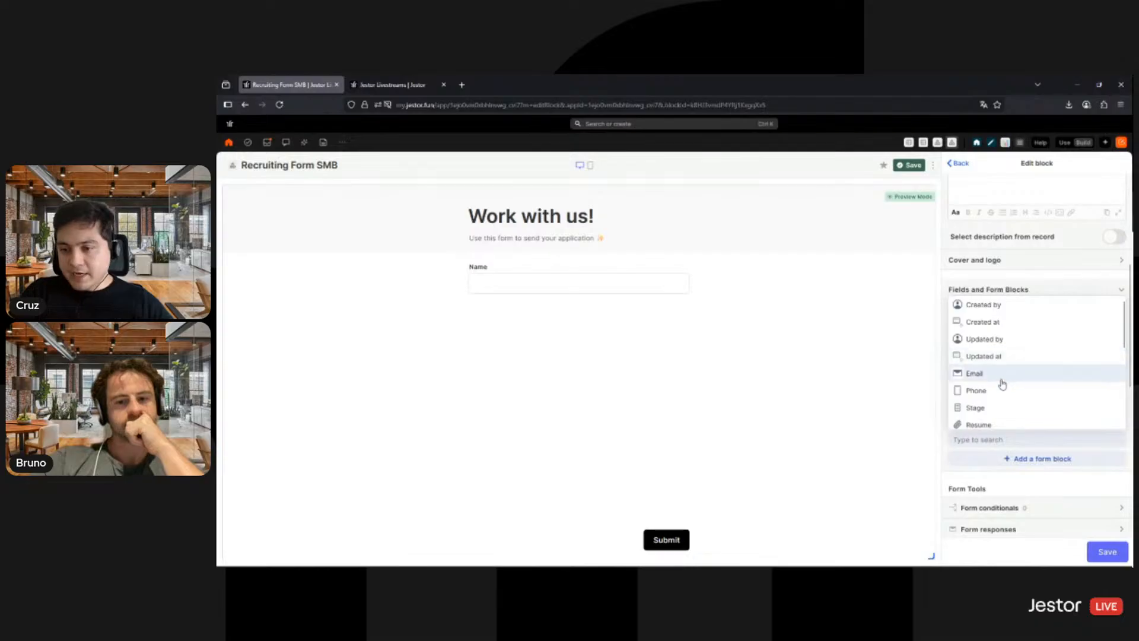
click(1001, 381)
click(1019, 458)
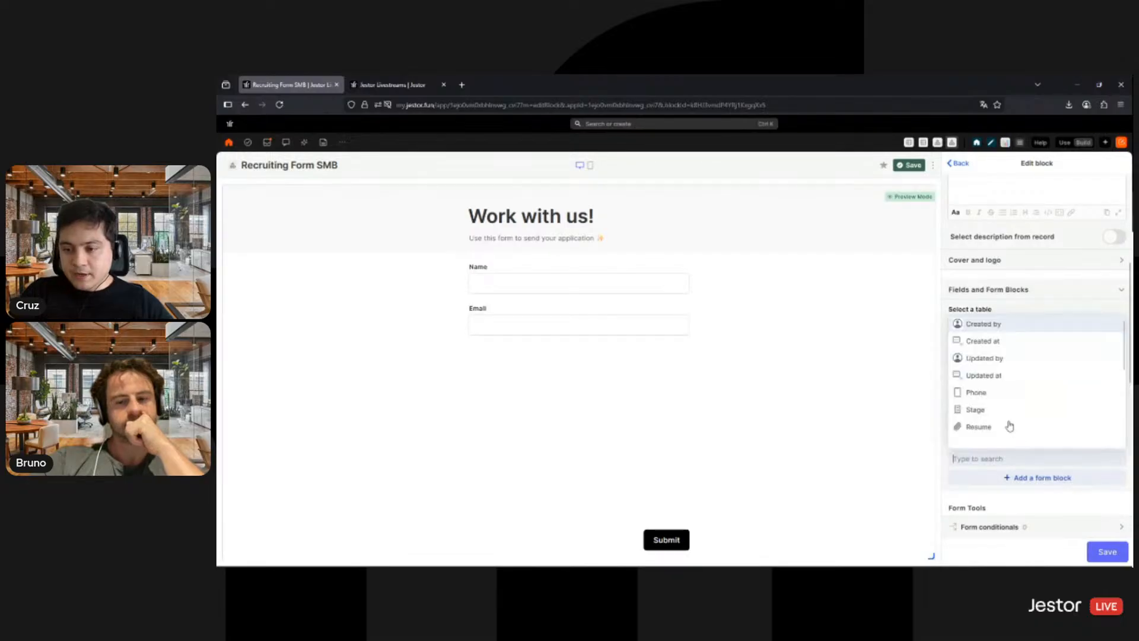
click(997, 394)
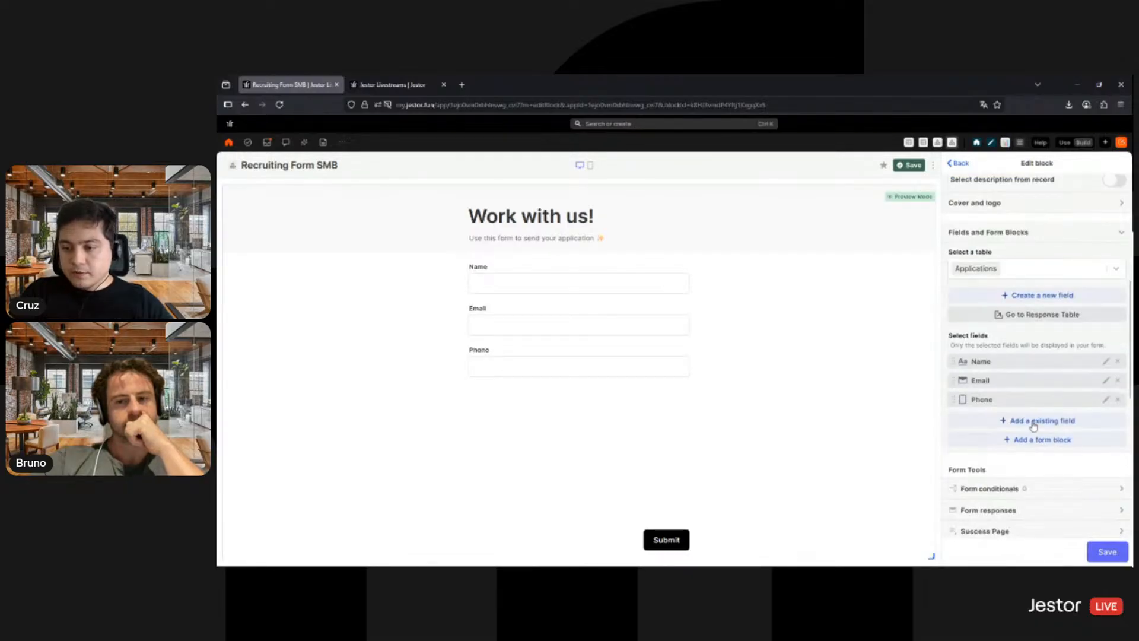
- Add the existing Team and Job Opening fields below Phone in the form
click(1034, 424)
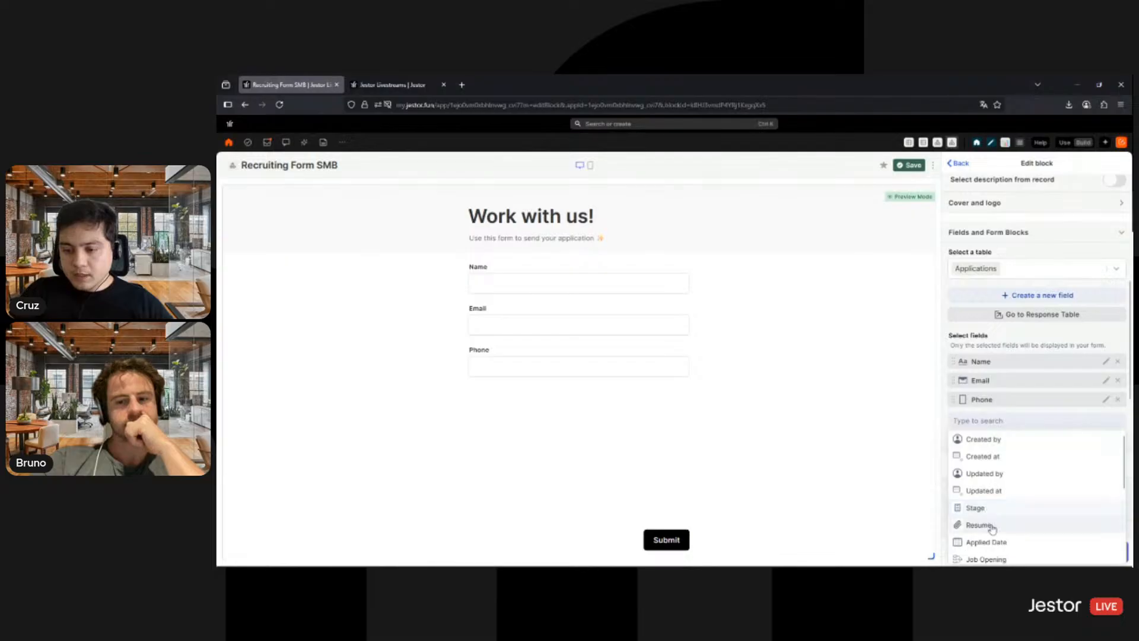
scroll(1009, 516, down, 2)
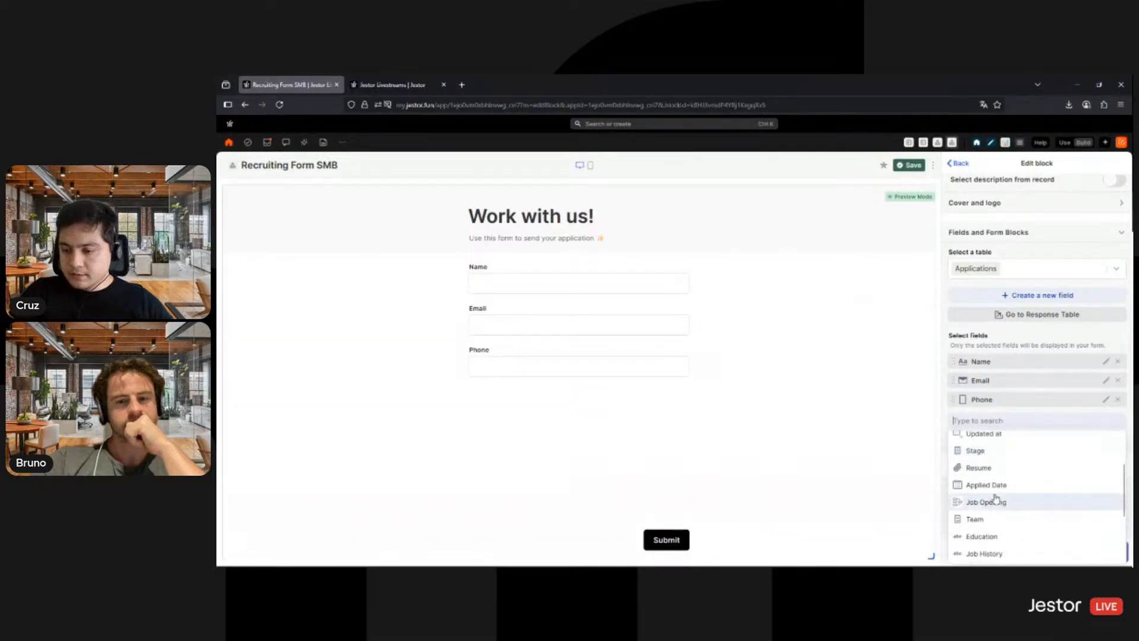
click(983, 522)
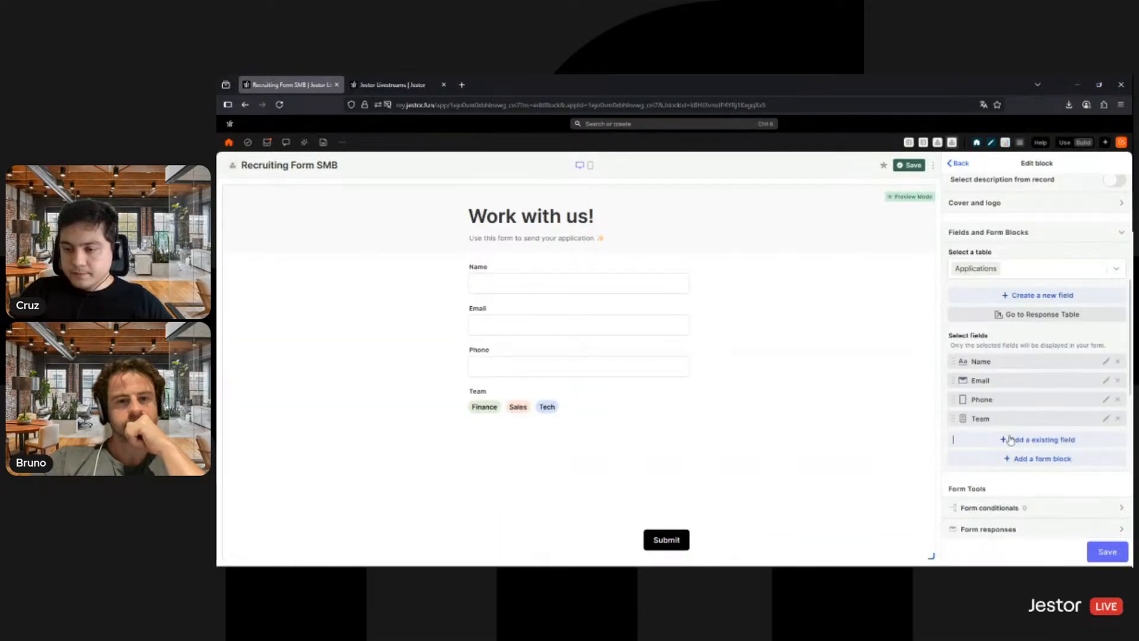
click(1004, 437)
click(999, 424)
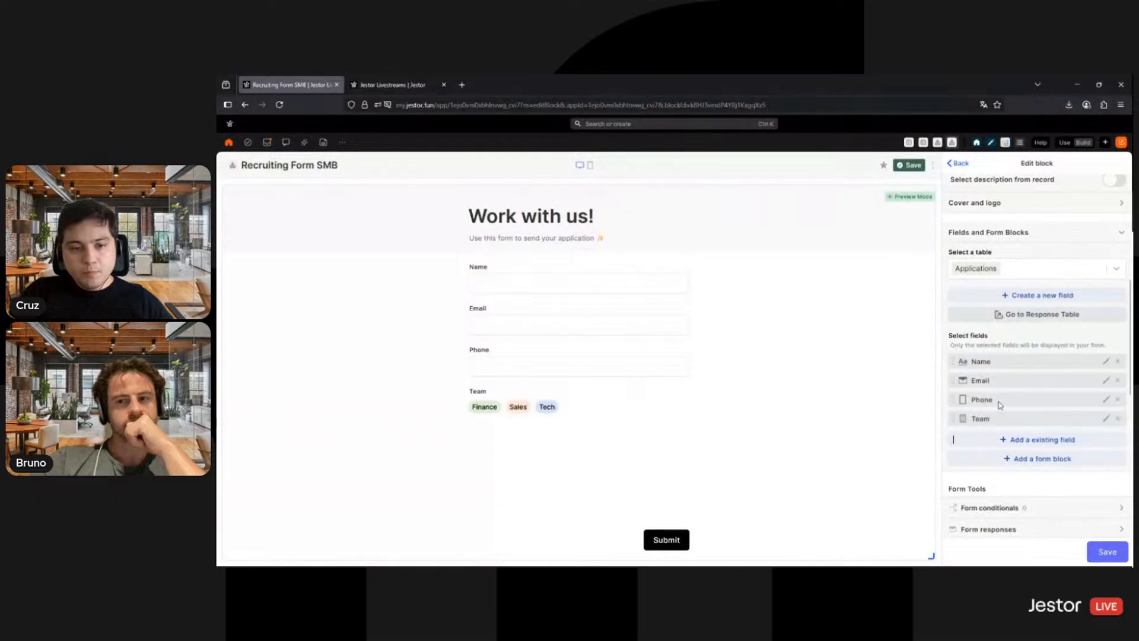
- Add the existing Education and Job History fields after Job Opening in the form
scroll(1026, 386, down, 1)
click(1025, 400)
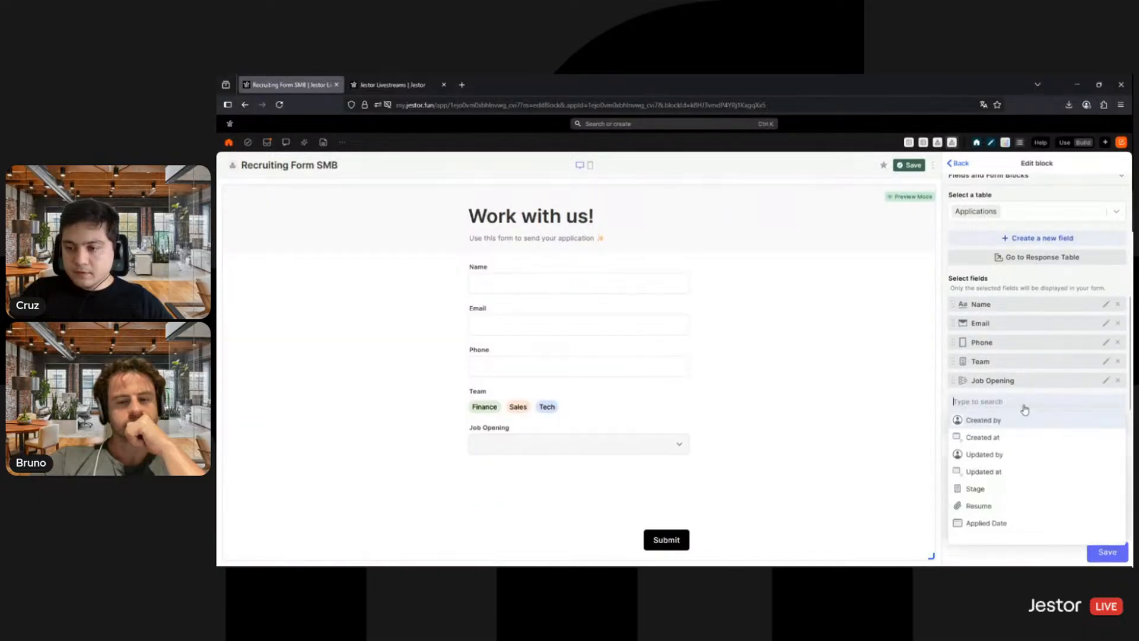
scroll(1021, 466, down, 1)
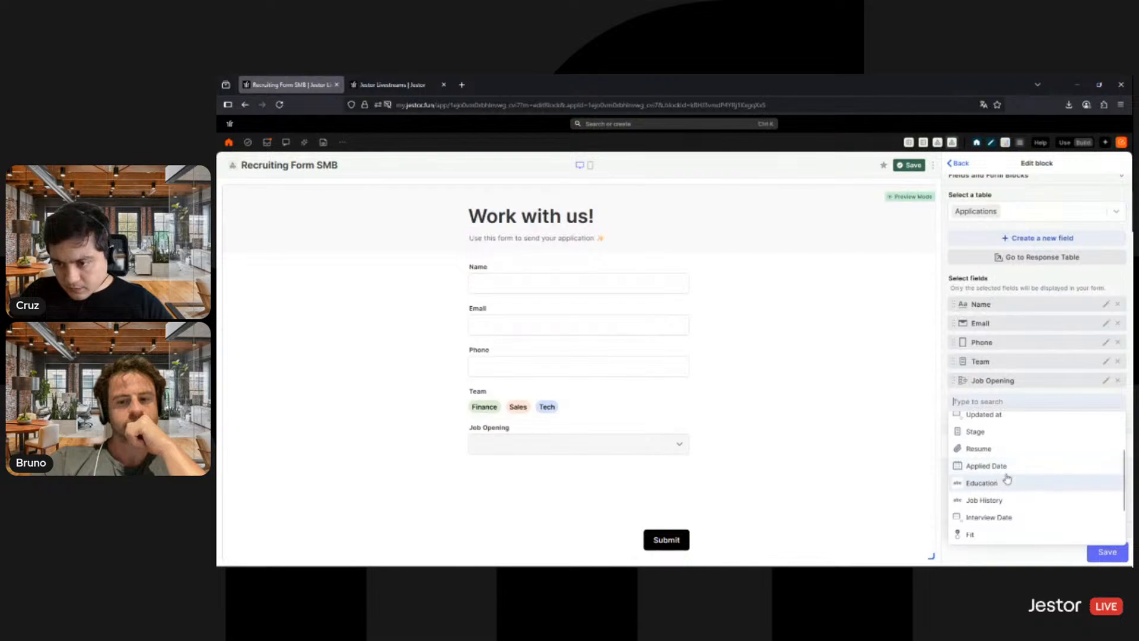
scroll(1008, 474, up, 2)
scroll(1001, 481, down, 2)
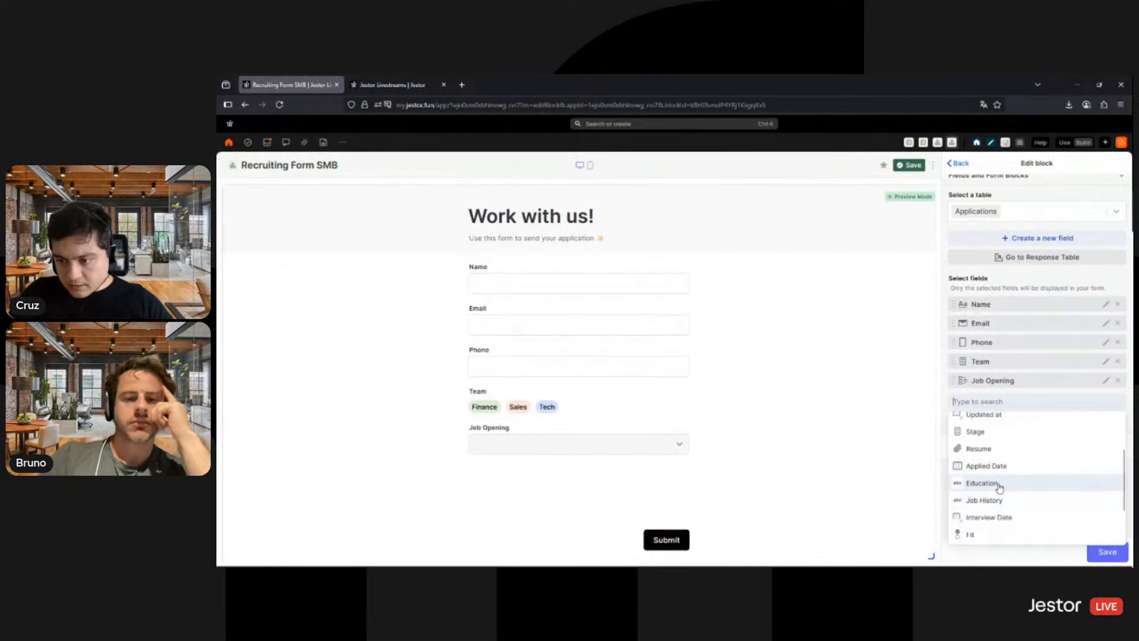
click(999, 482)
click(1021, 421)
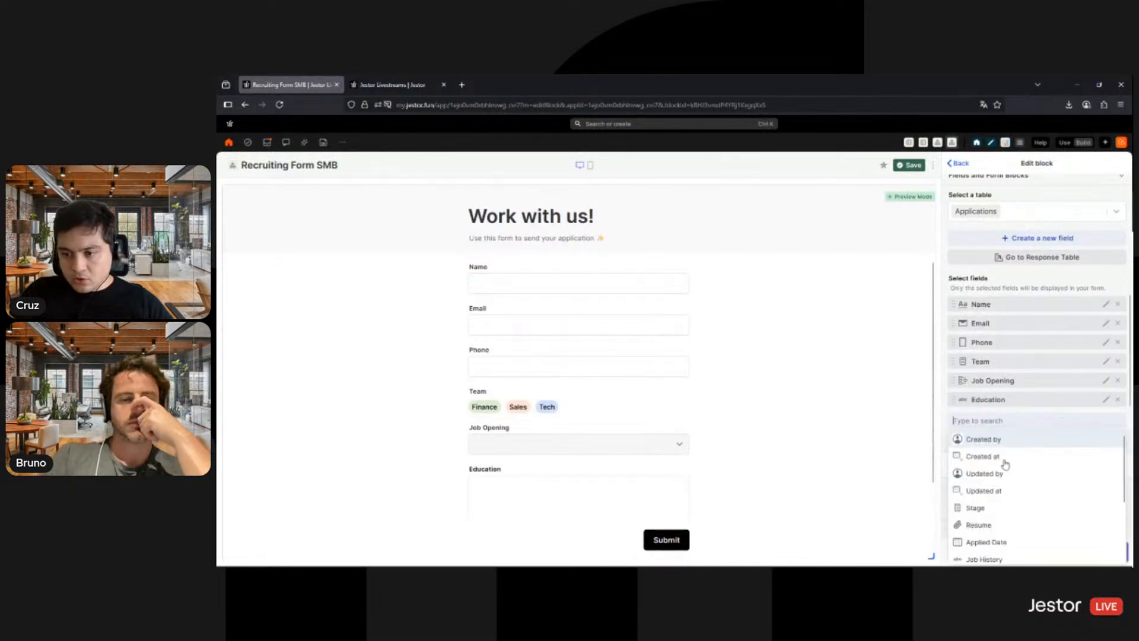
scroll(1005, 504, down, 3)
click(999, 503)
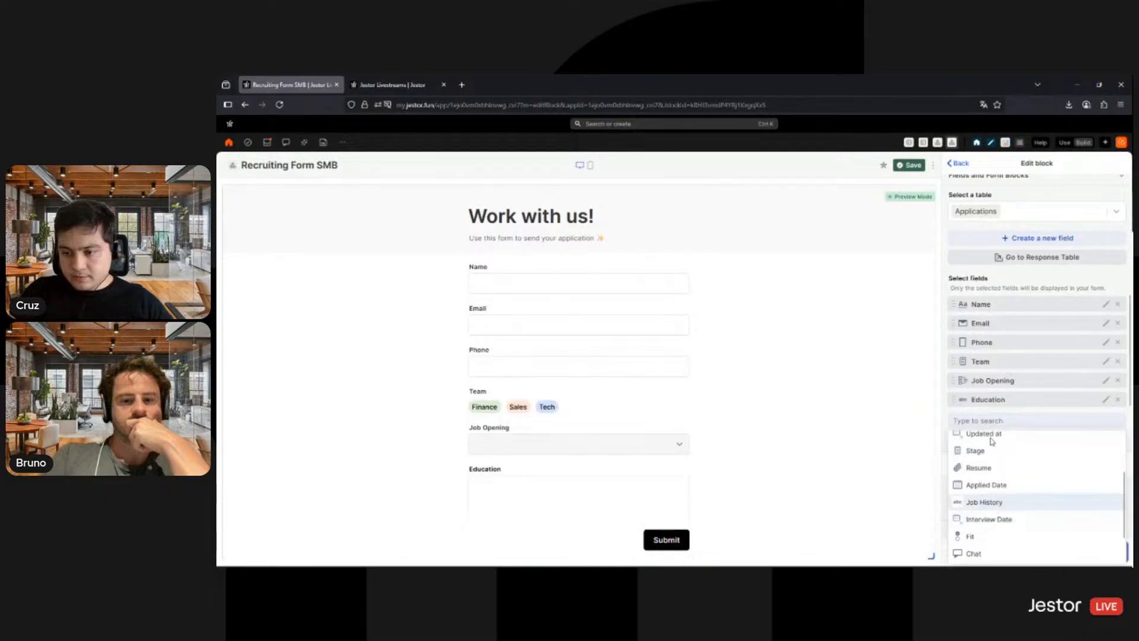
click(1016, 441)
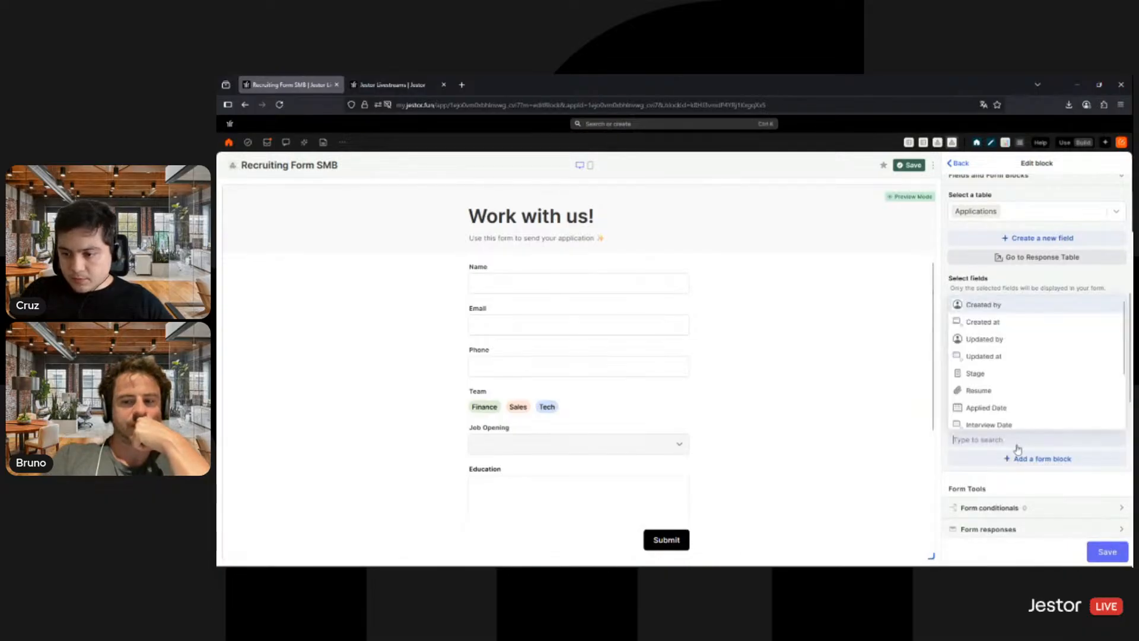
scroll(1003, 376, down, 3)
scroll(1000, 389, up, 3)
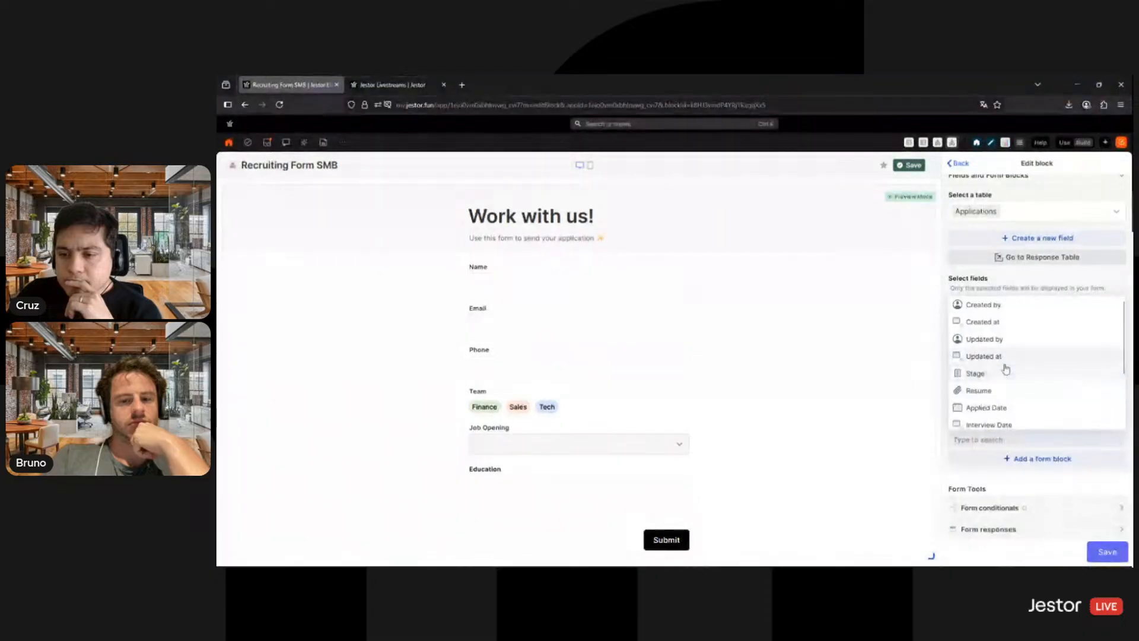
scroll(1005, 372, down, 3)
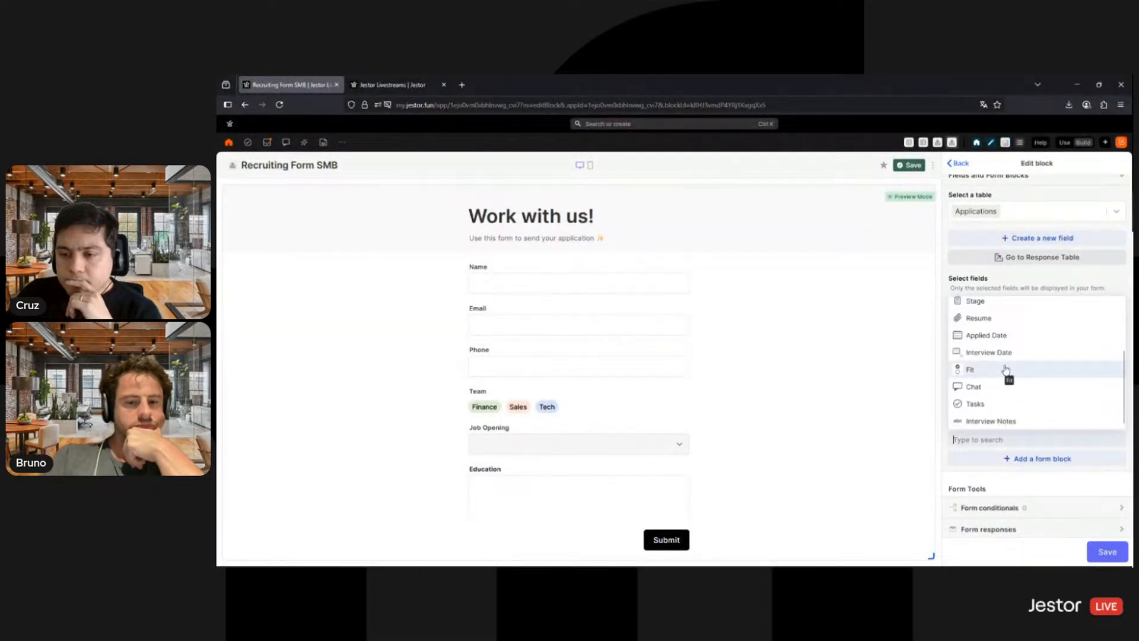
scroll(1003, 278, up, 2)
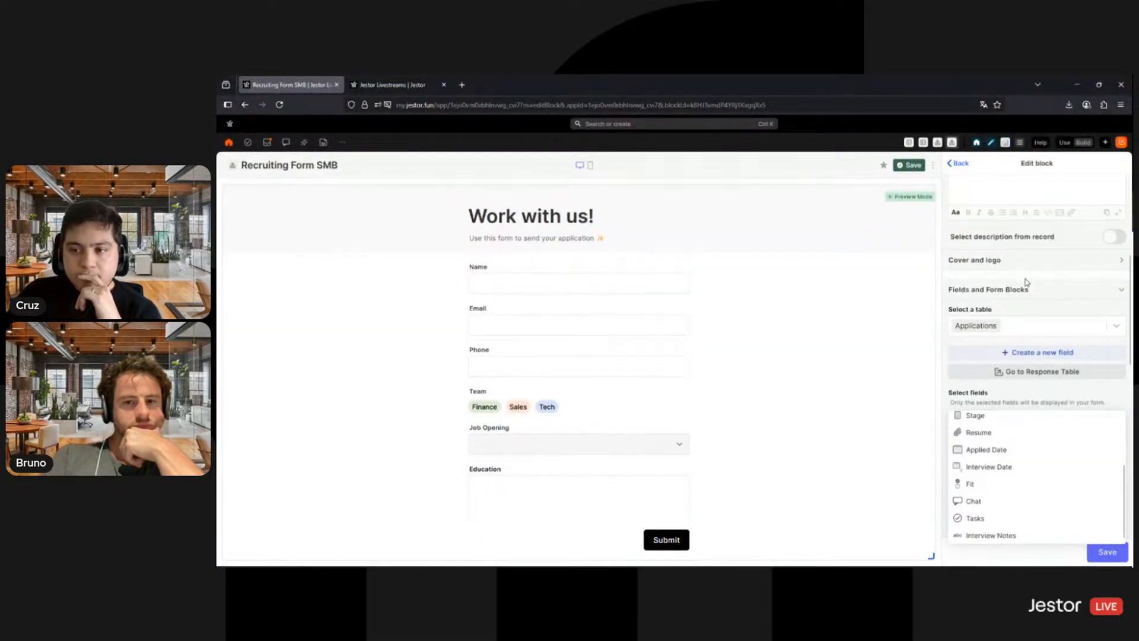
click(799, 316)
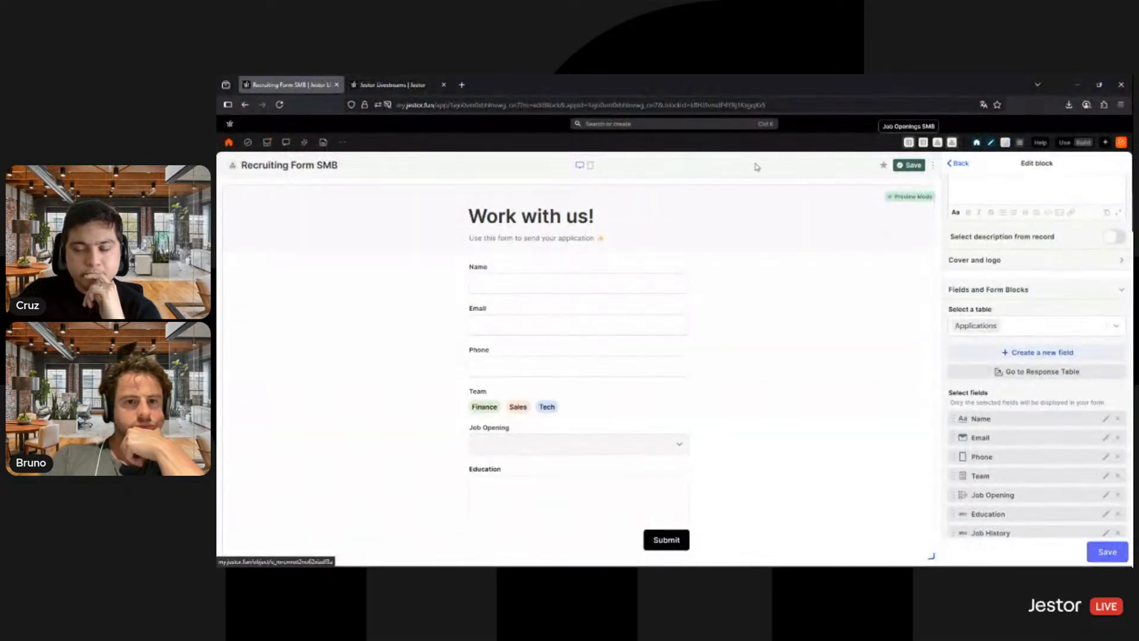
- Mark the Recruiting Form SMB app as a favourite
click(1046, 330)
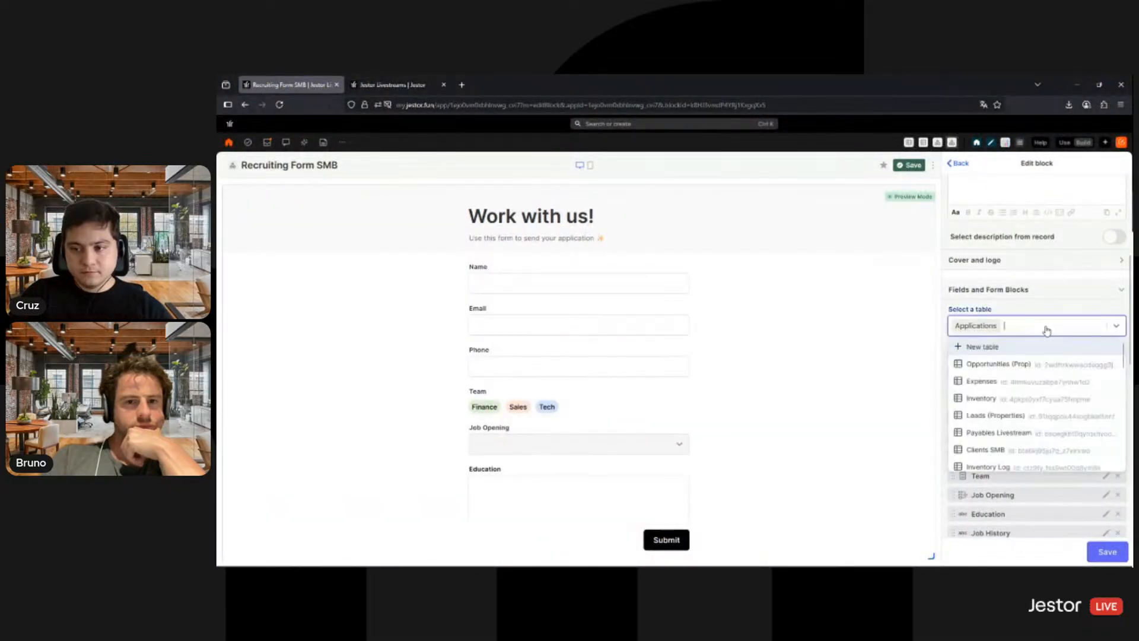
click(228, 119)
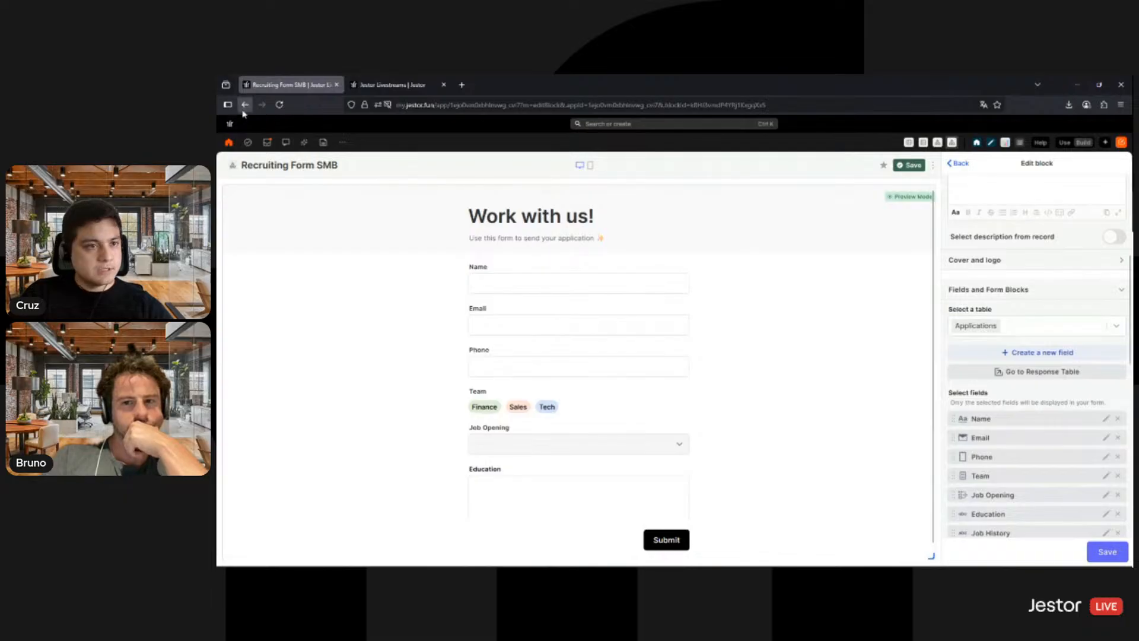
click(884, 166)
- Return to the Applicants table, leaving the app without saving, and rename the table to Applicants SMB
click(243, 107)
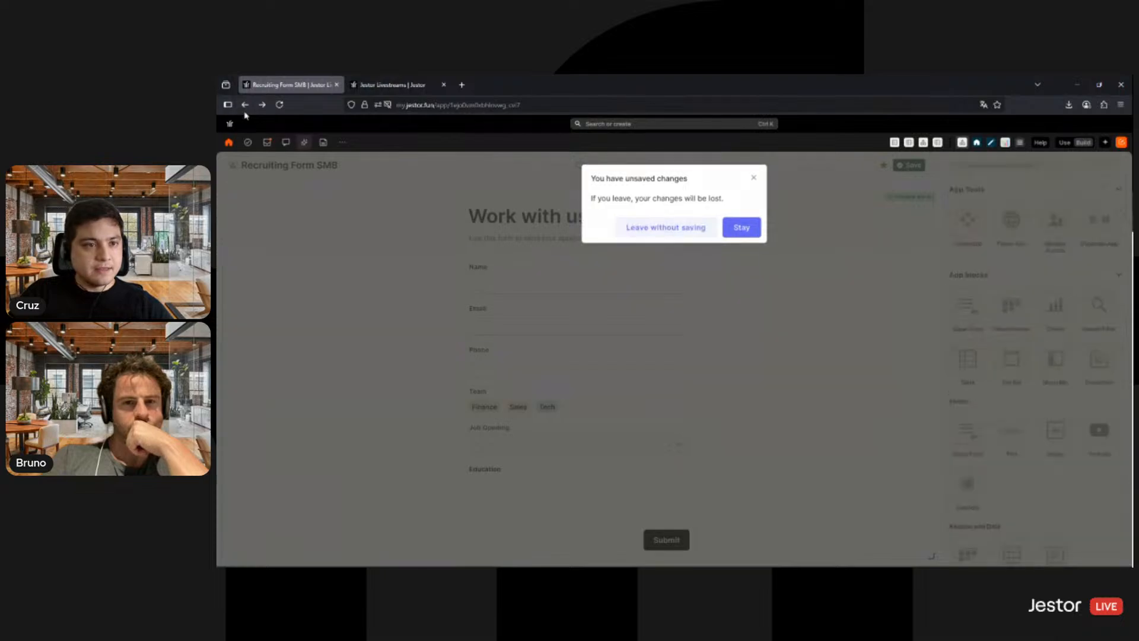
click(245, 106)
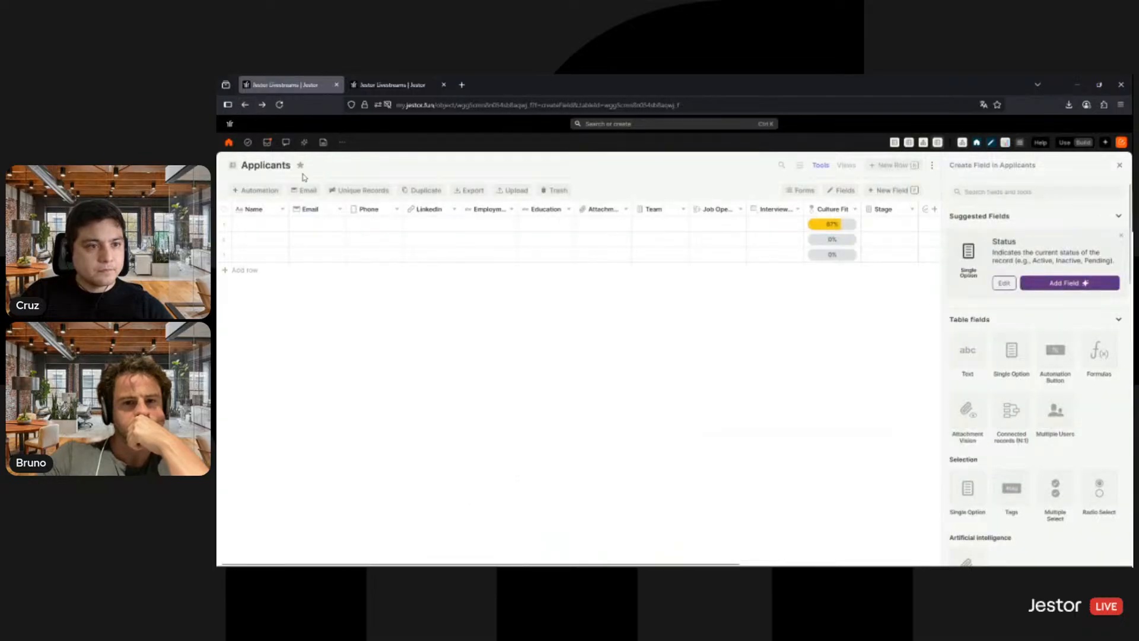
double_click(279, 166)
click(291, 165)
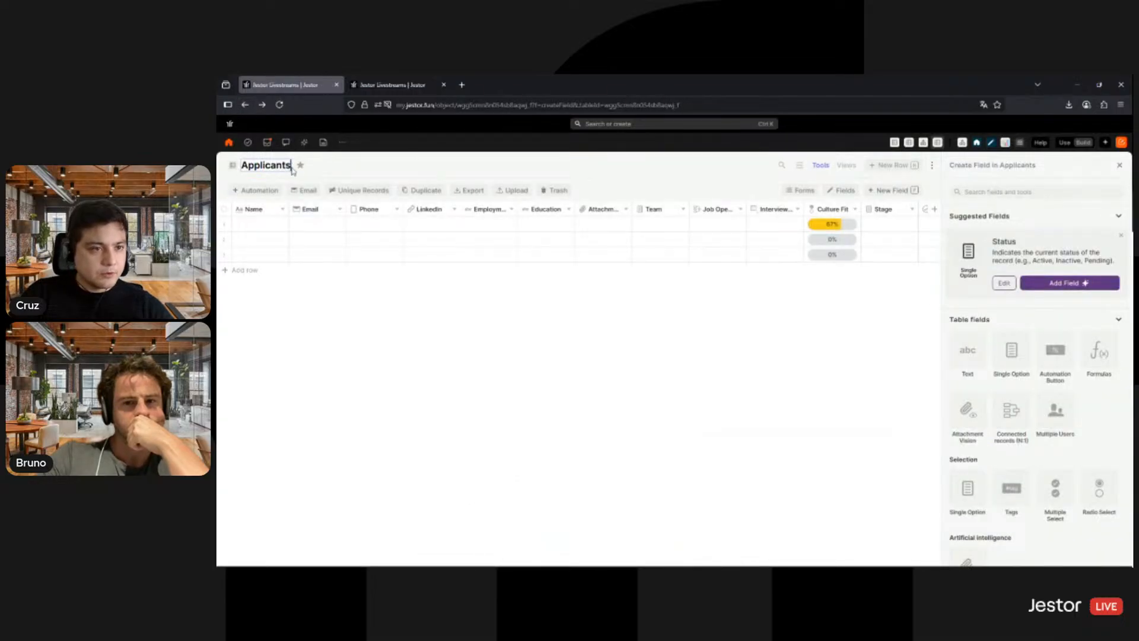
text(SMB)
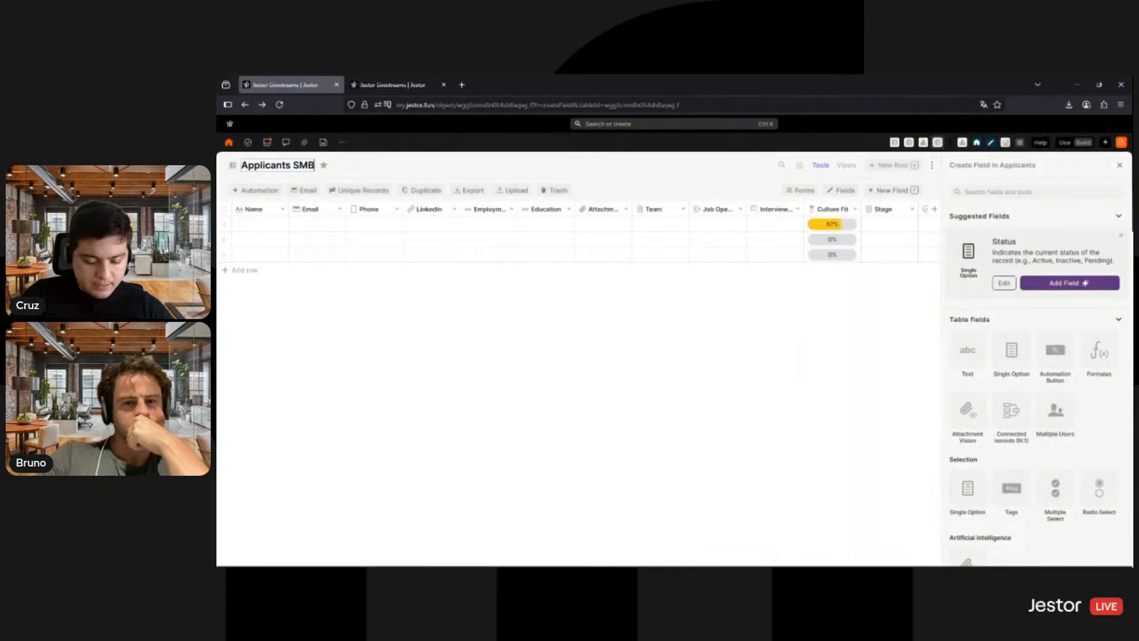
click(476, 168)
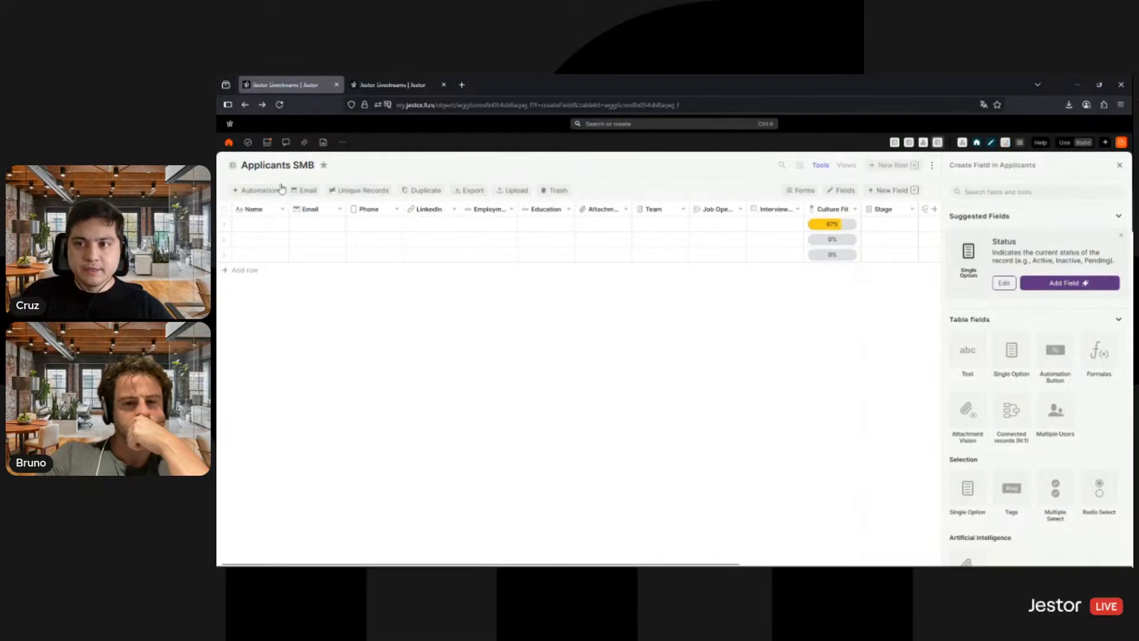
- Reopen the Recruiting Form SMB app and set its form block's name to Recruiting Form
click(964, 144)
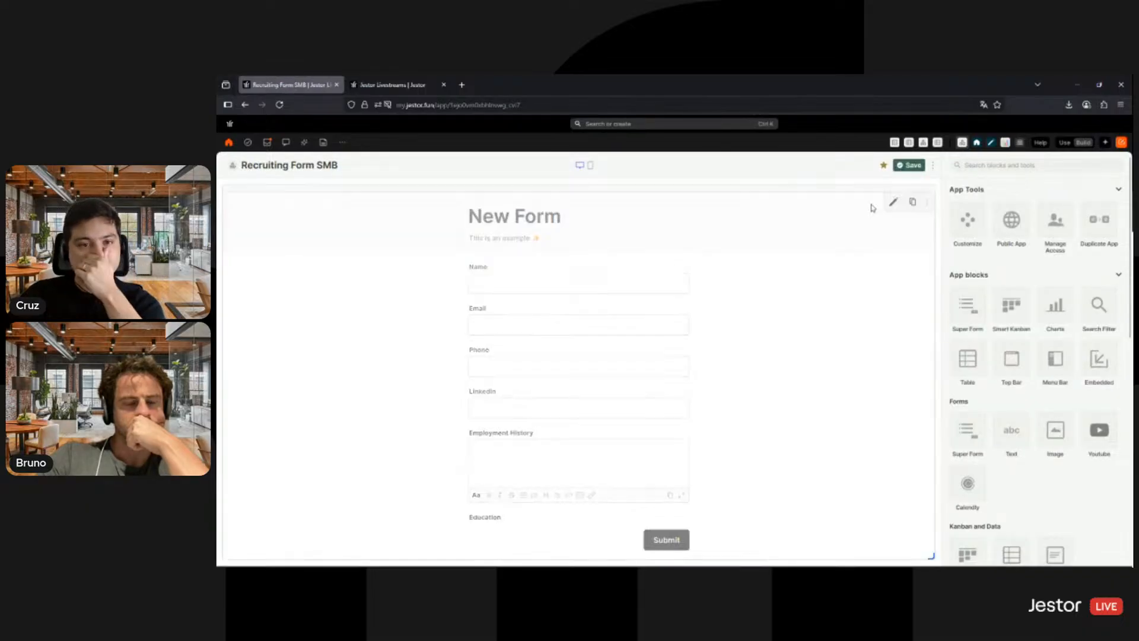
click(892, 201)
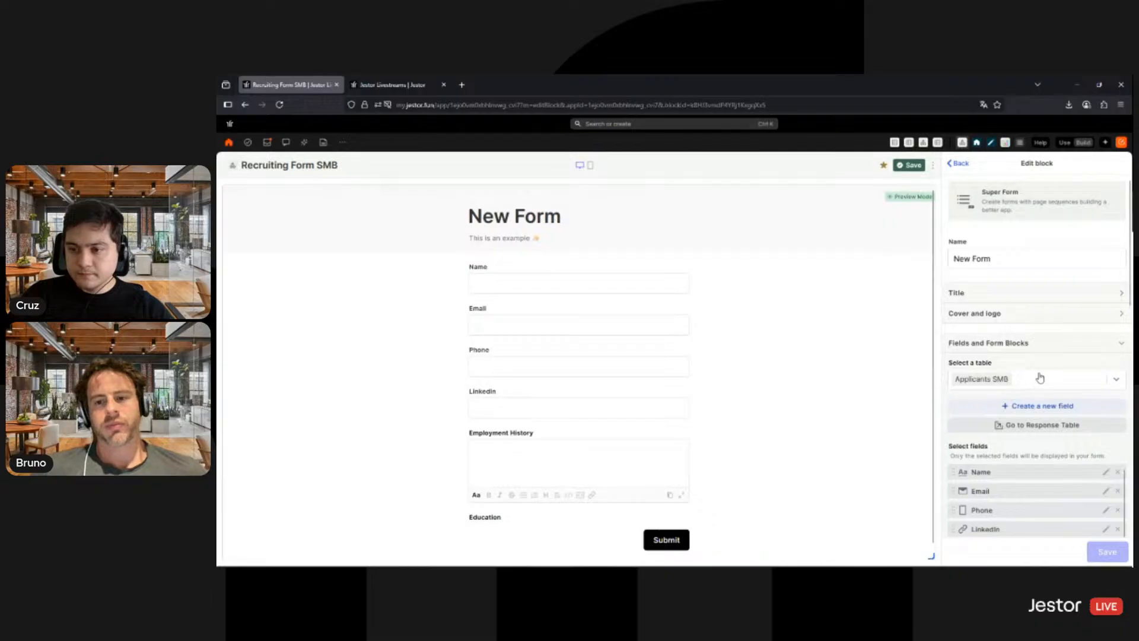
triple_click(1012, 262)
text(Recruitin)
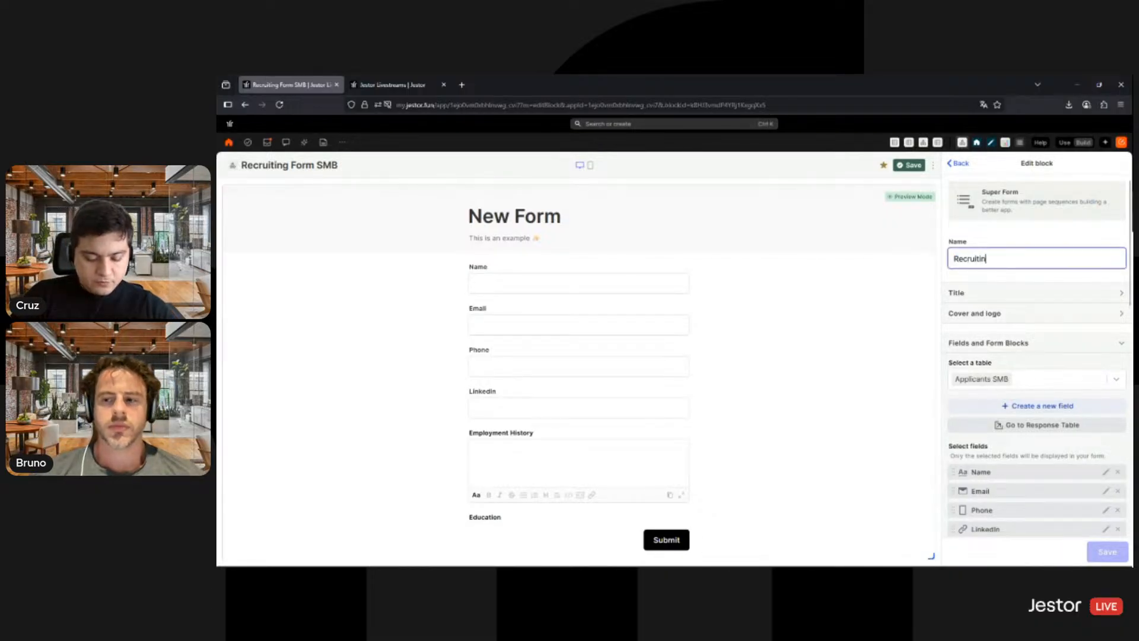
text(g Form)
- Set the form's custom title to "Work with us!" and its custom description to "Use this form to send your application"
click(1090, 294)
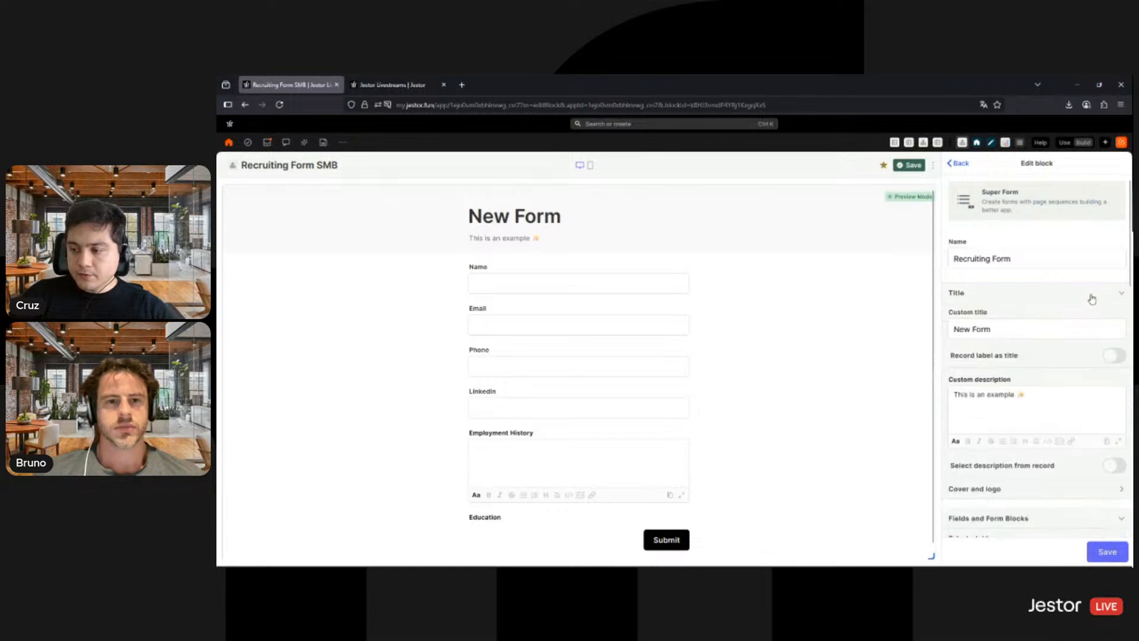
triple_click(1034, 334)
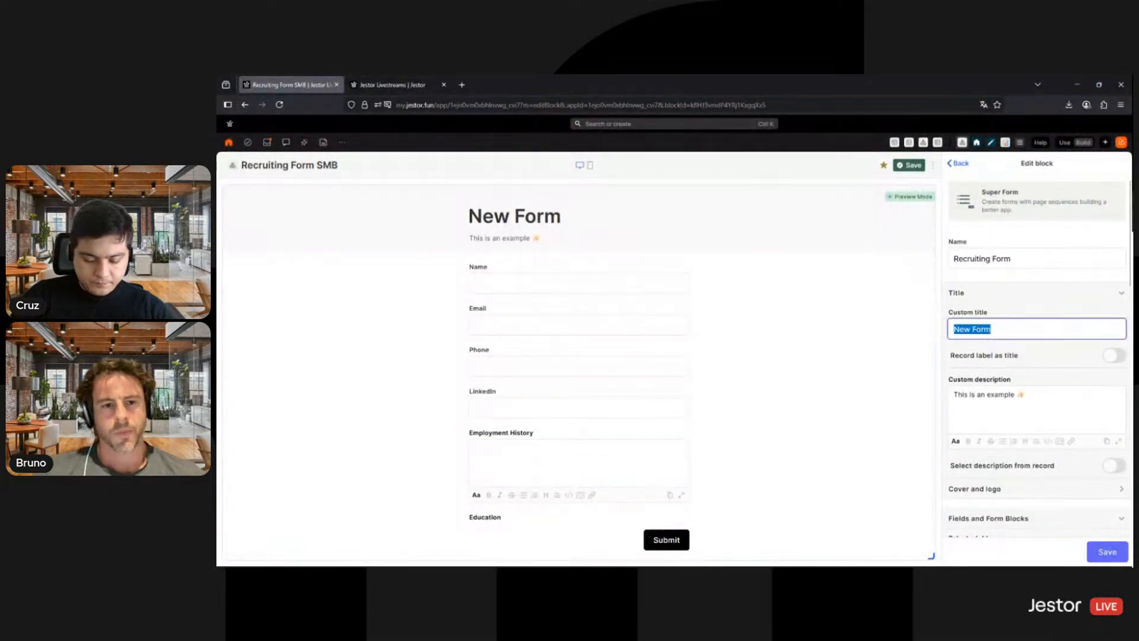
text(Work with us!)
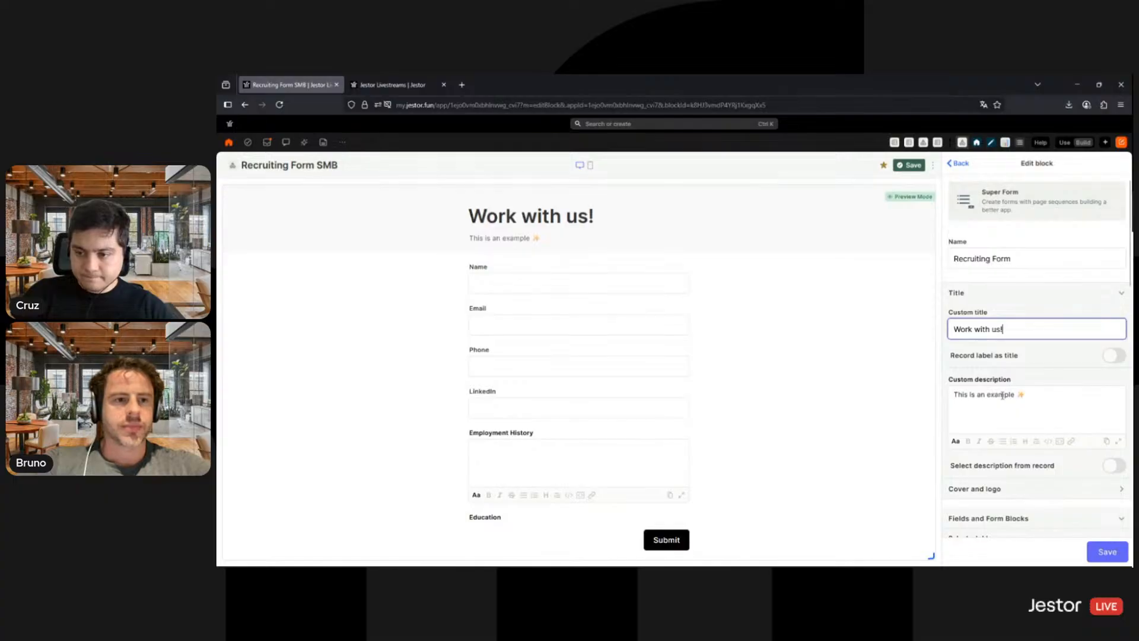
drag(1017, 395, 959, 398)
text(U)
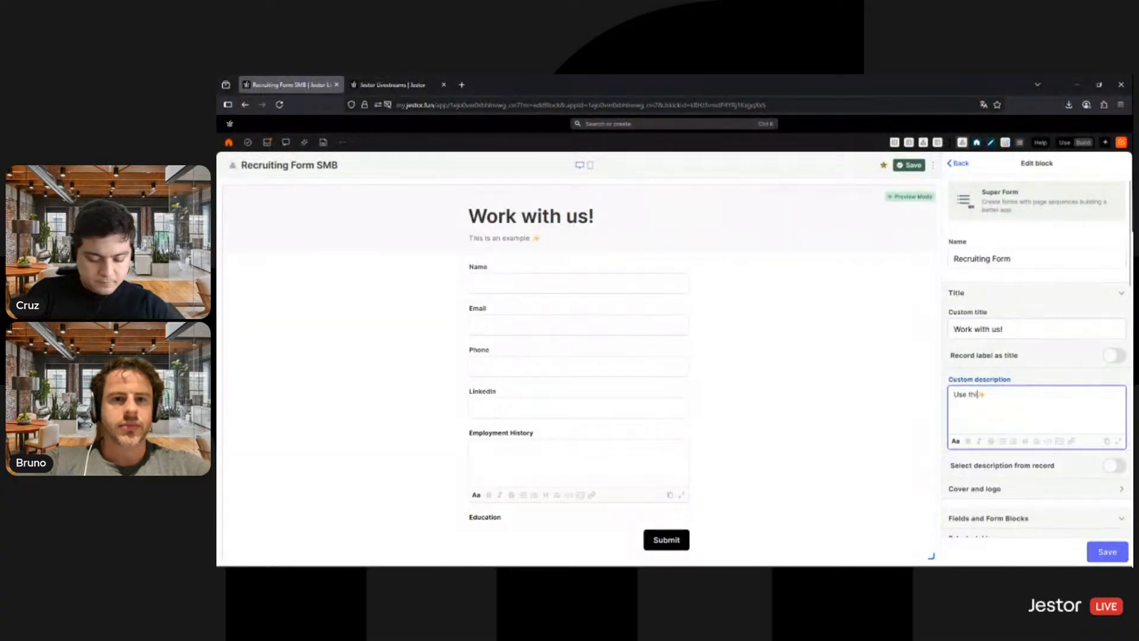
text(se this form to send)
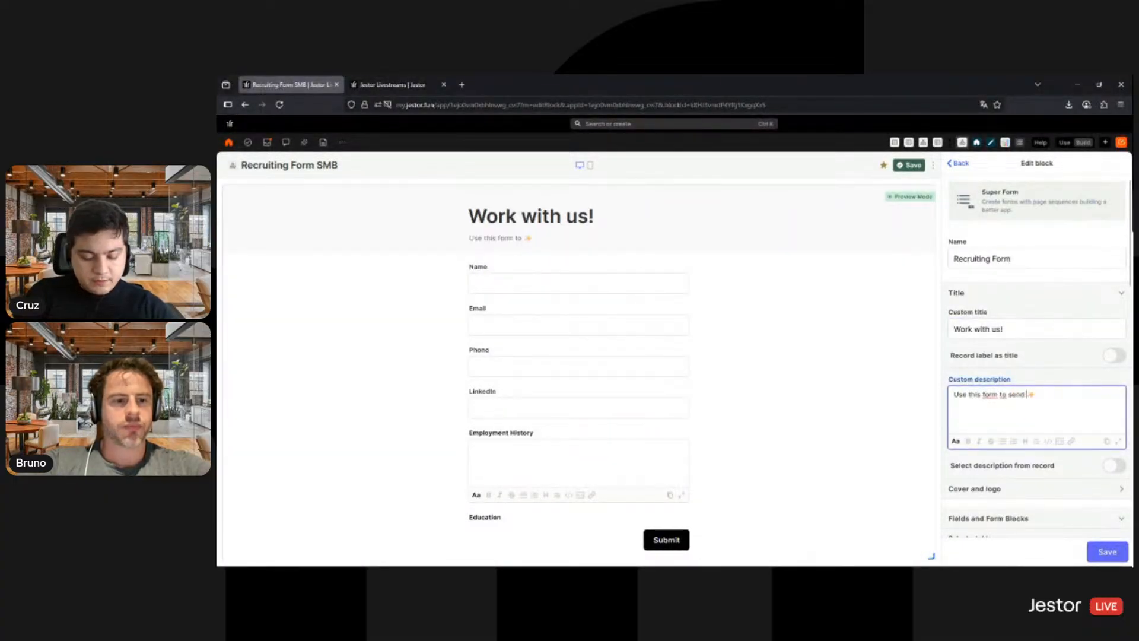
text( your application)
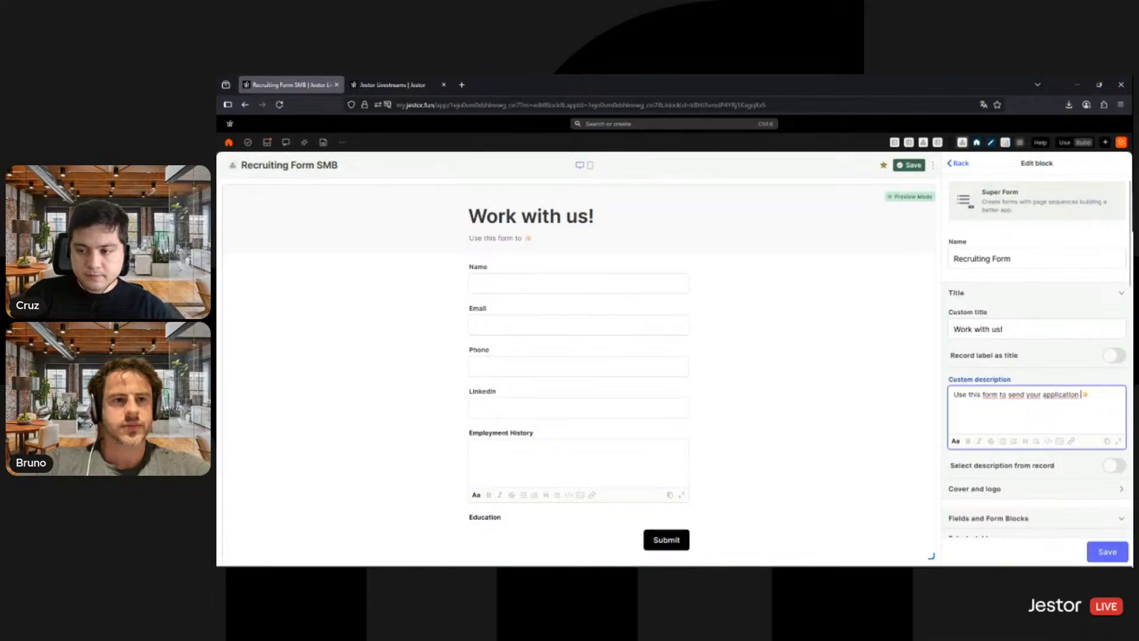
- Remove the Interview Date, Culture Fit, Tasks, Chat, Time in Current Stage and Go to LinkedIn fields from the form
scroll(1033, 313, down, 5)
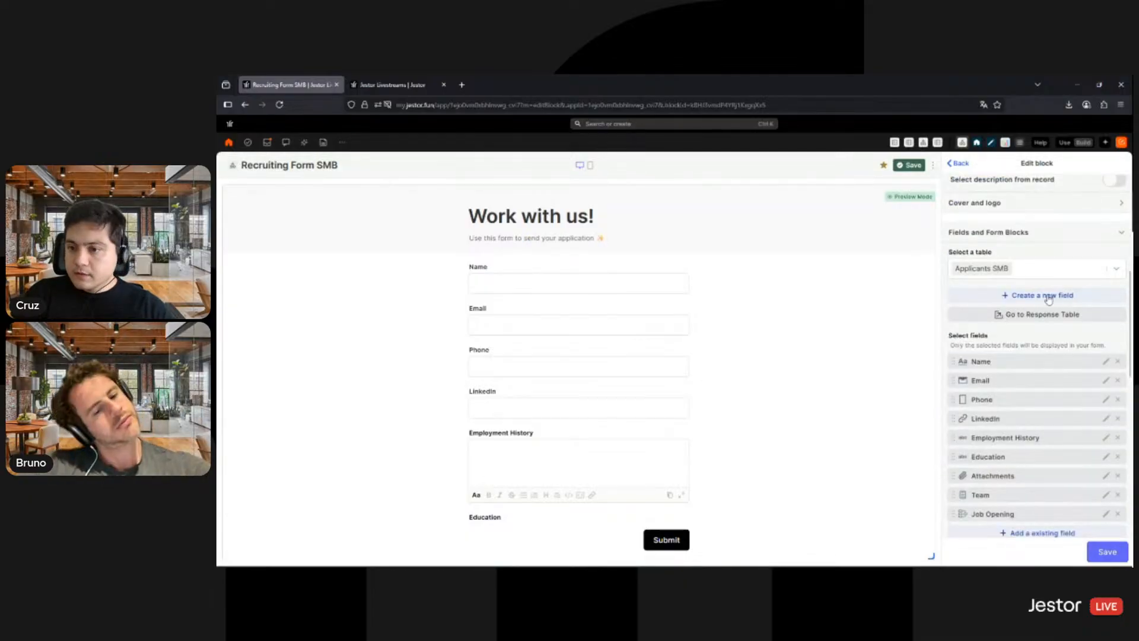
scroll(1033, 297, down, 1)
scroll(1052, 354, down, 3)
scroll(1038, 335, up, 3)
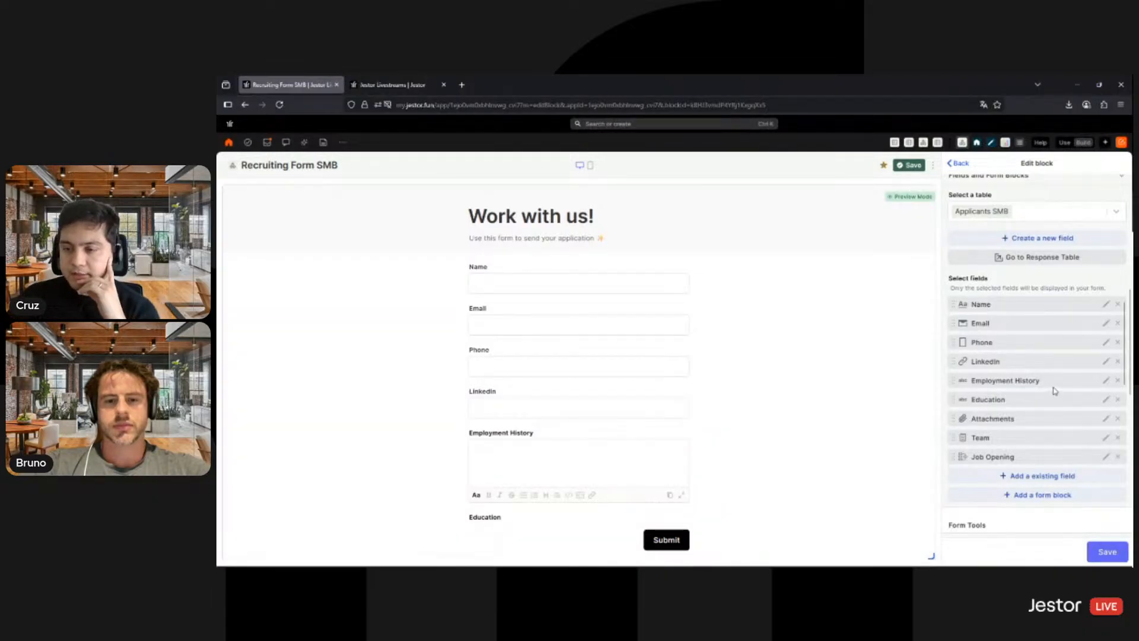
scroll(1057, 396, down, 5)
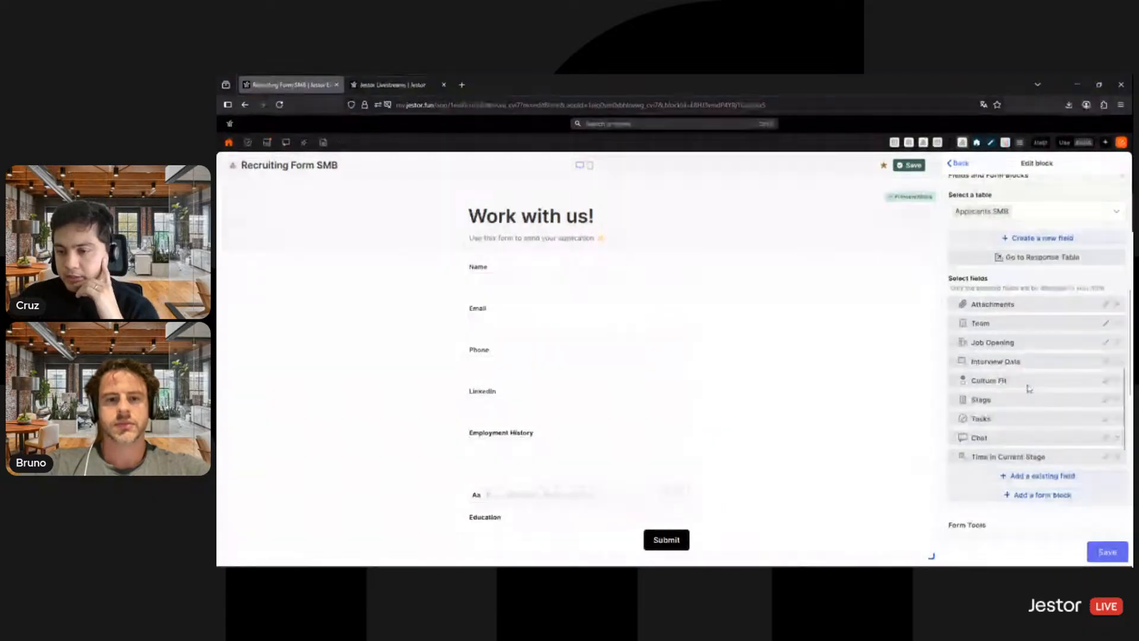
scroll(1018, 394, up, 5)
scroll(1009, 404, down, 2)
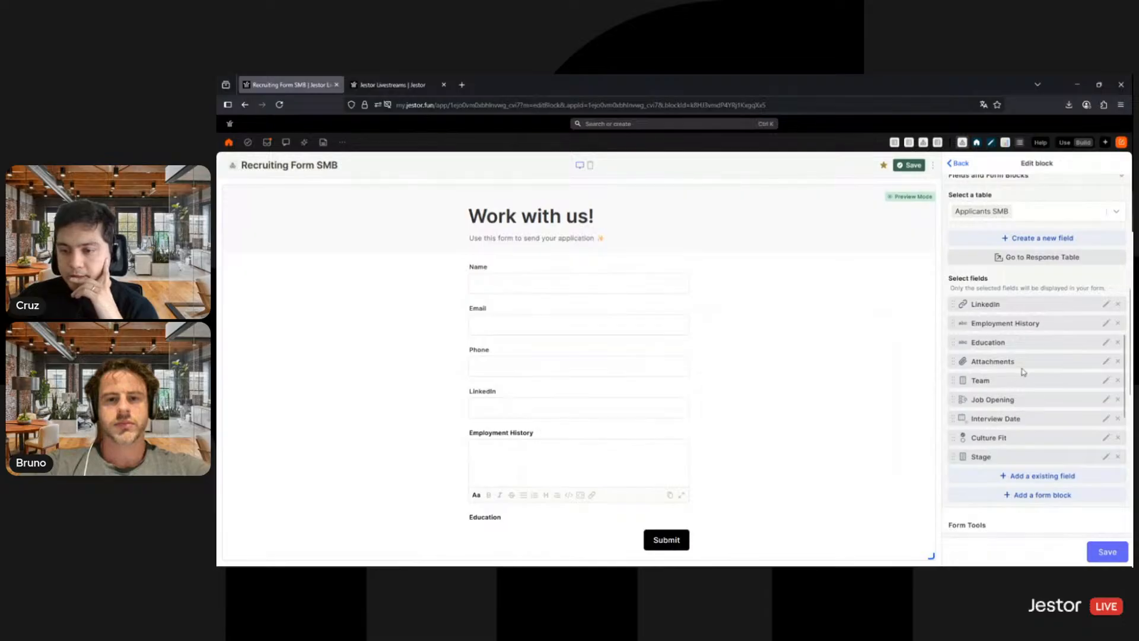
scroll(1067, 397, down, 3)
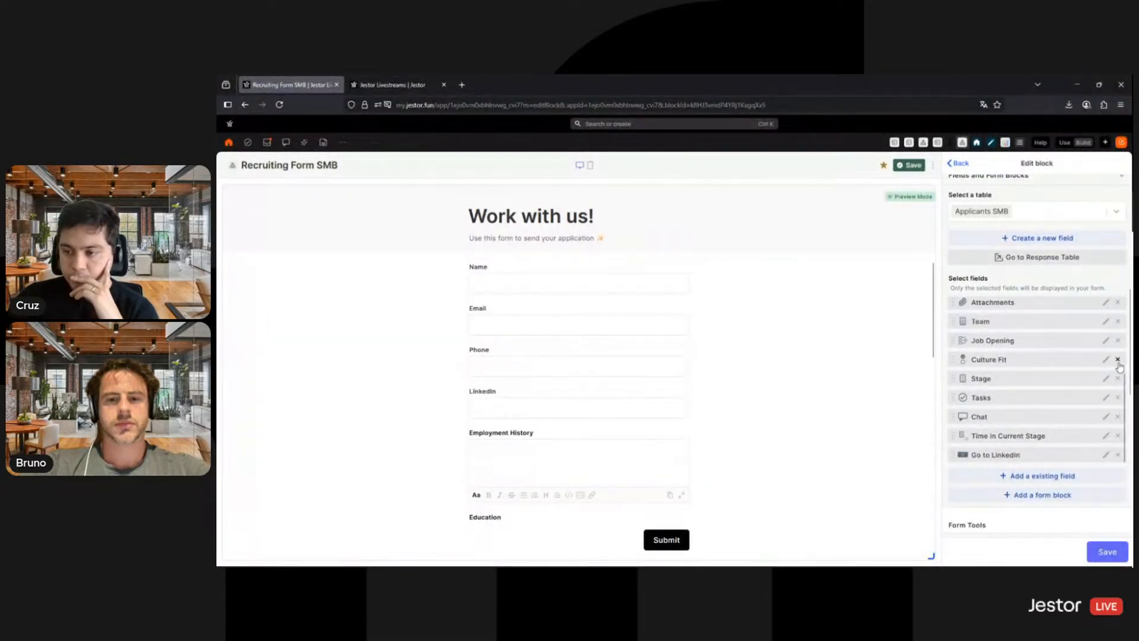
click(1117, 358)
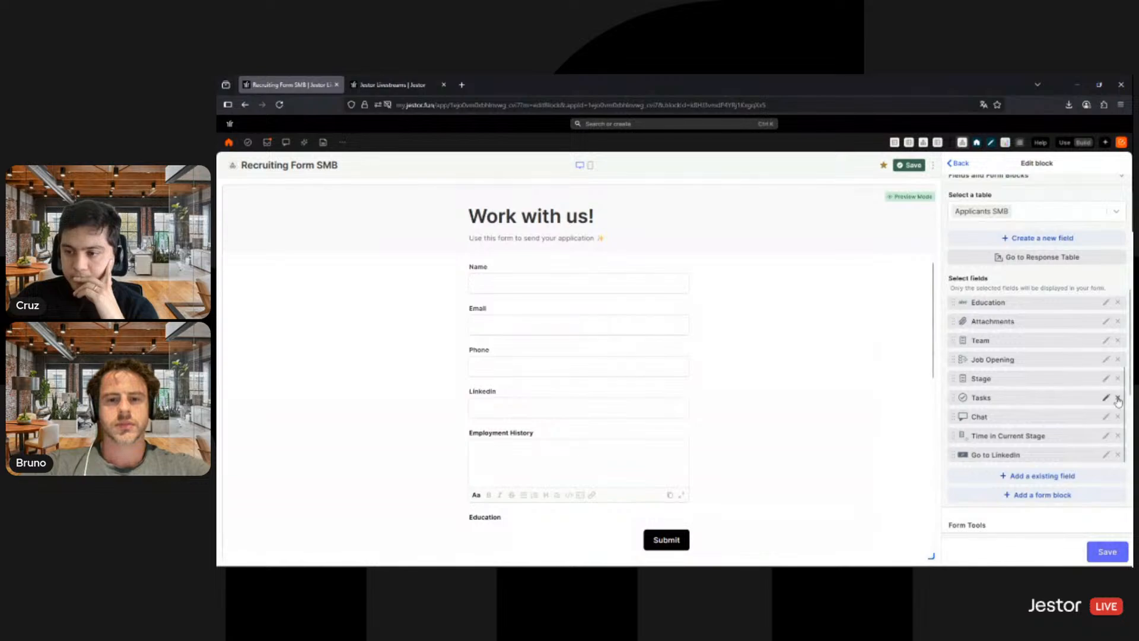
click(1117, 396)
click(1118, 417)
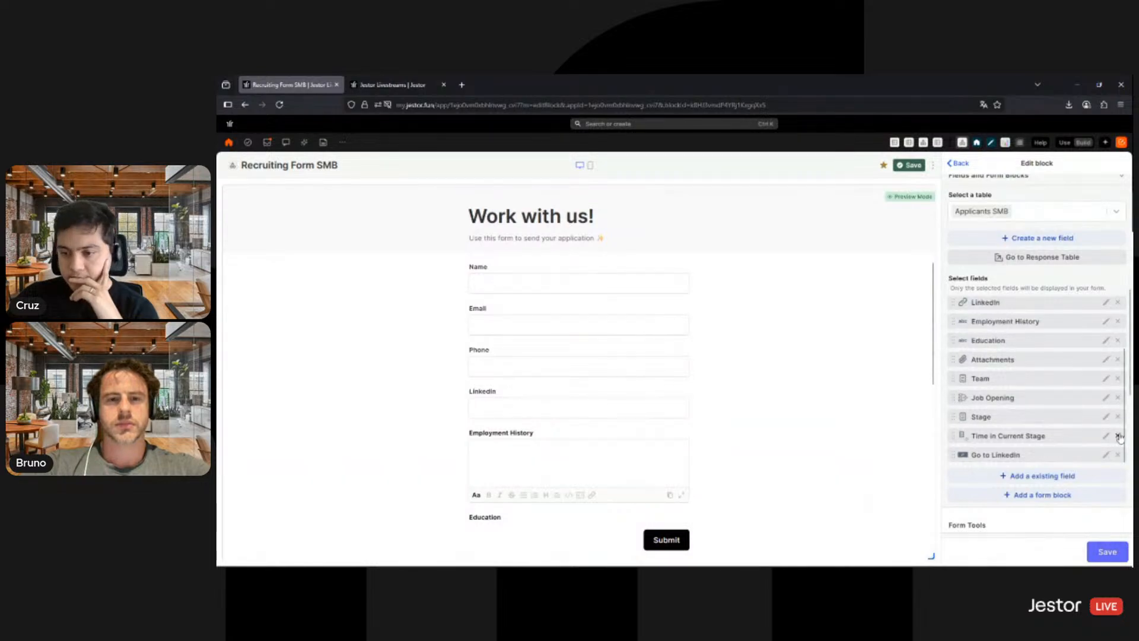
click(1117, 435)
scroll(1062, 371, up, 3)
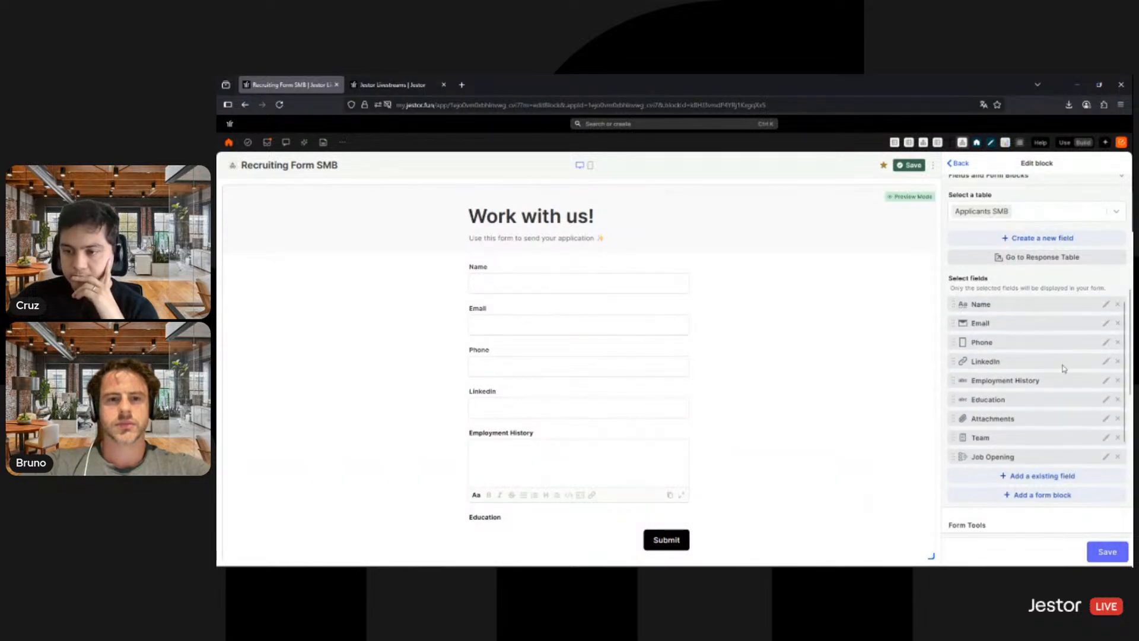
- Title the form's Name field Full Name, make it a required form field and save the field settings
scroll(1052, 343, down, 1)
scroll(1050, 336, down, 2)
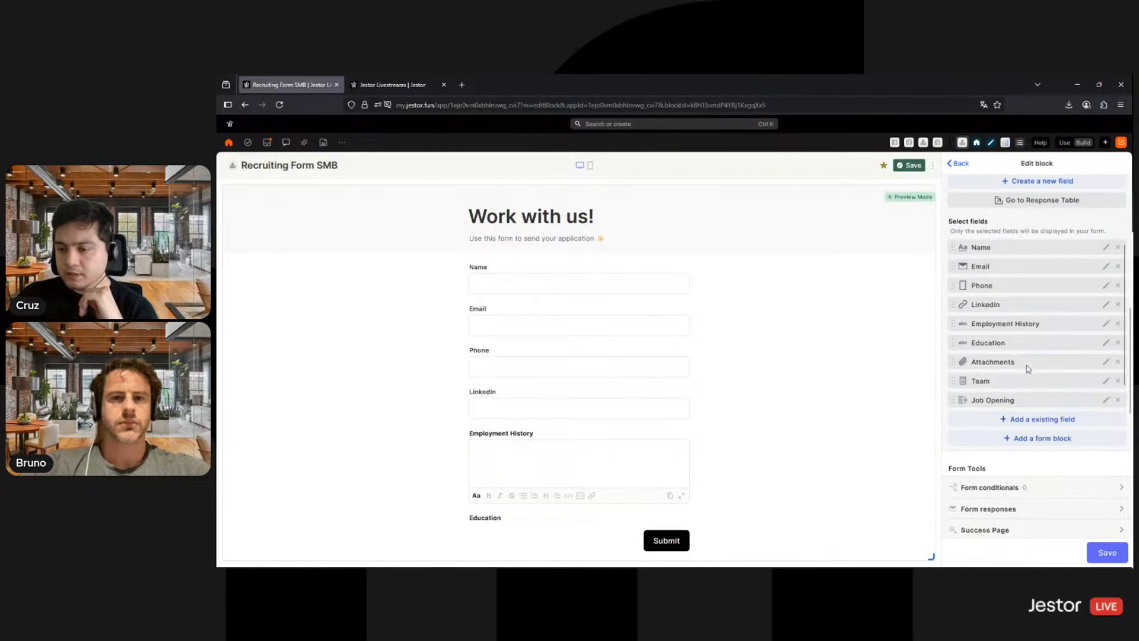
scroll(1028, 368, down, 1)
scroll(1024, 351, up, 1)
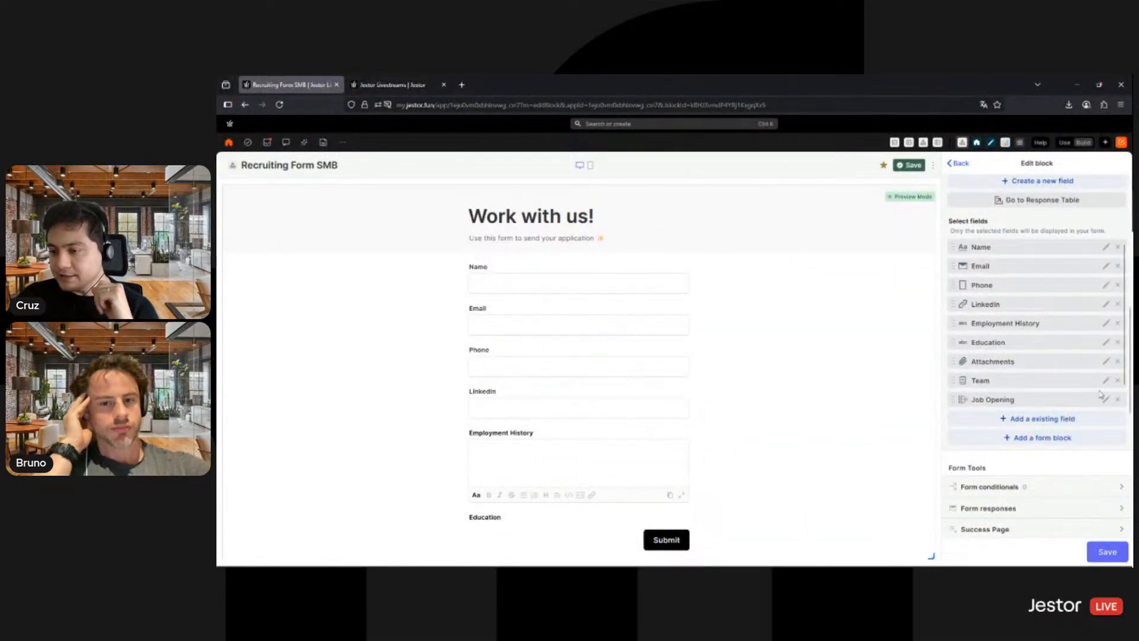
click(1106, 248)
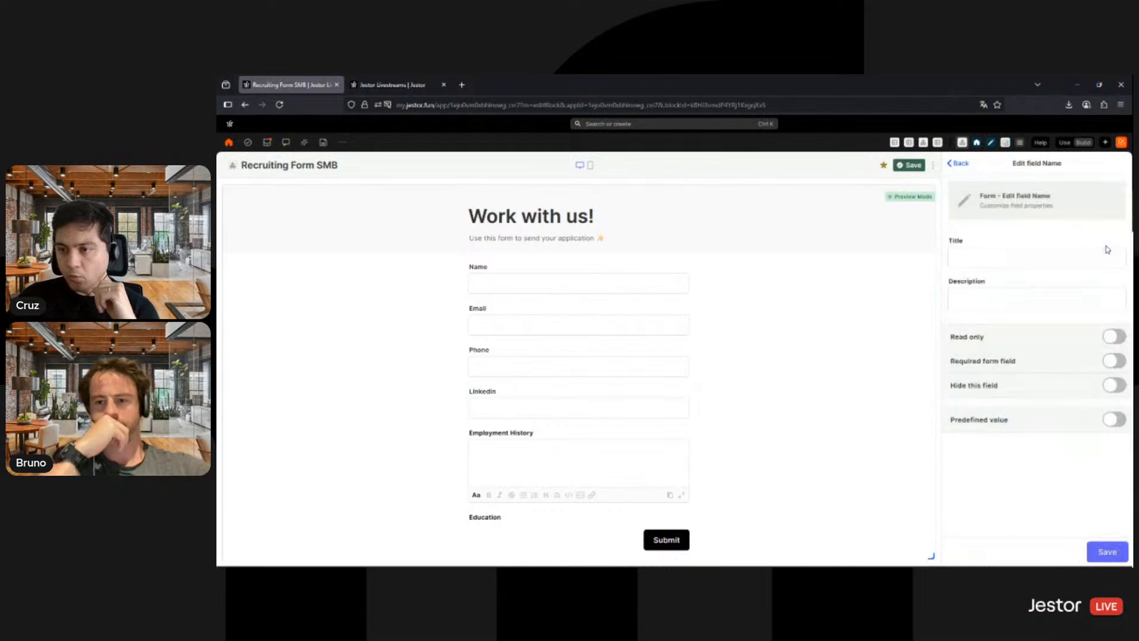
click(1048, 255)
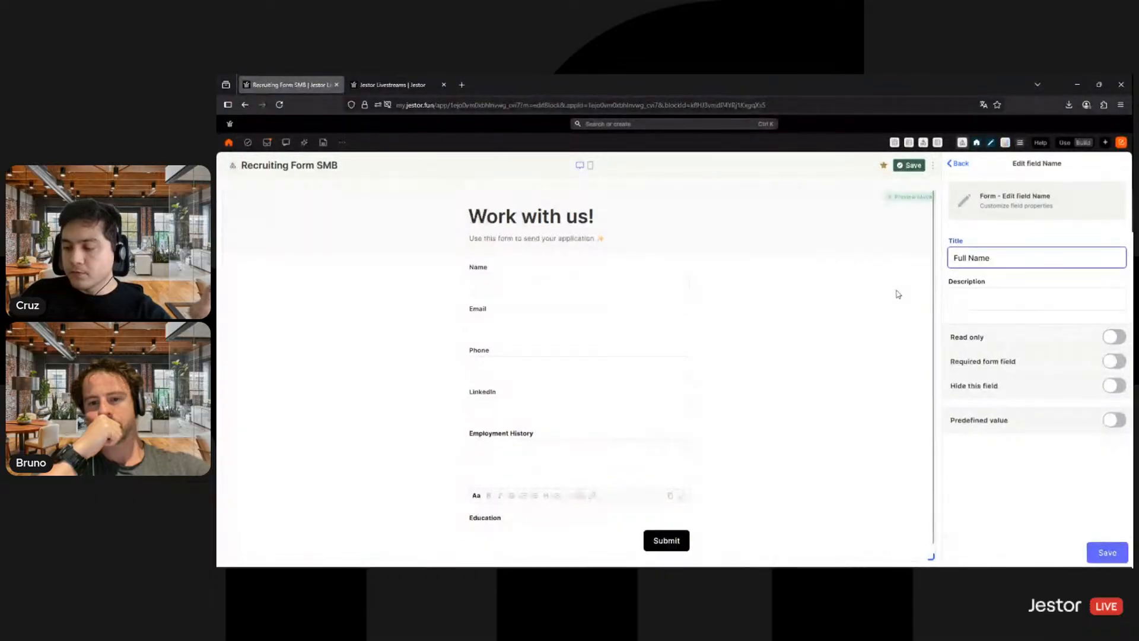
click(1013, 299)
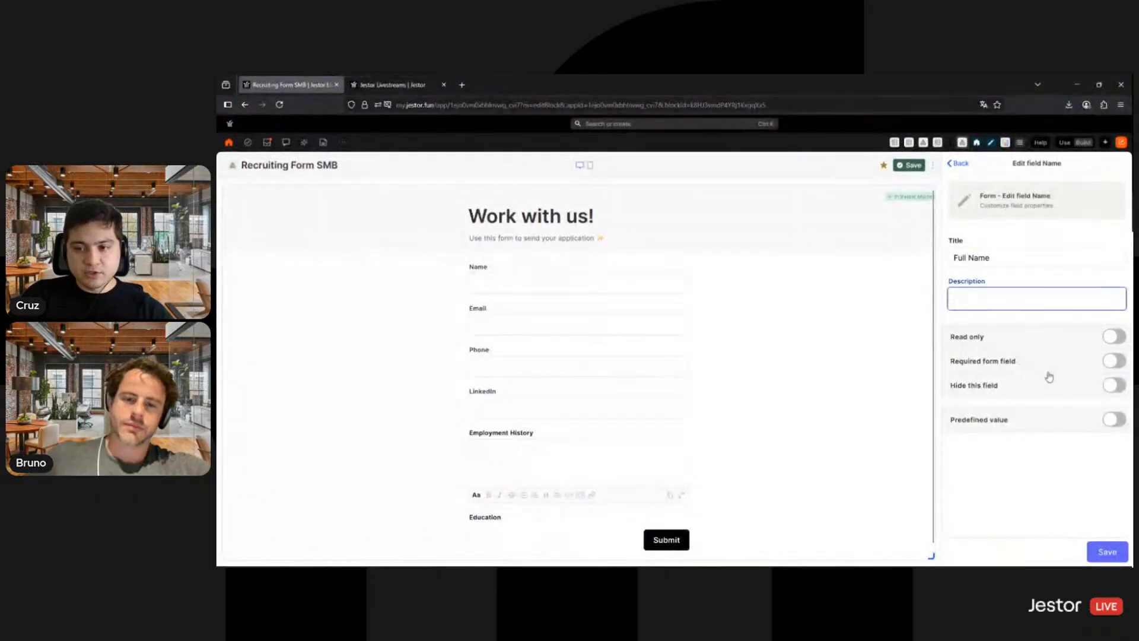
click(1111, 361)
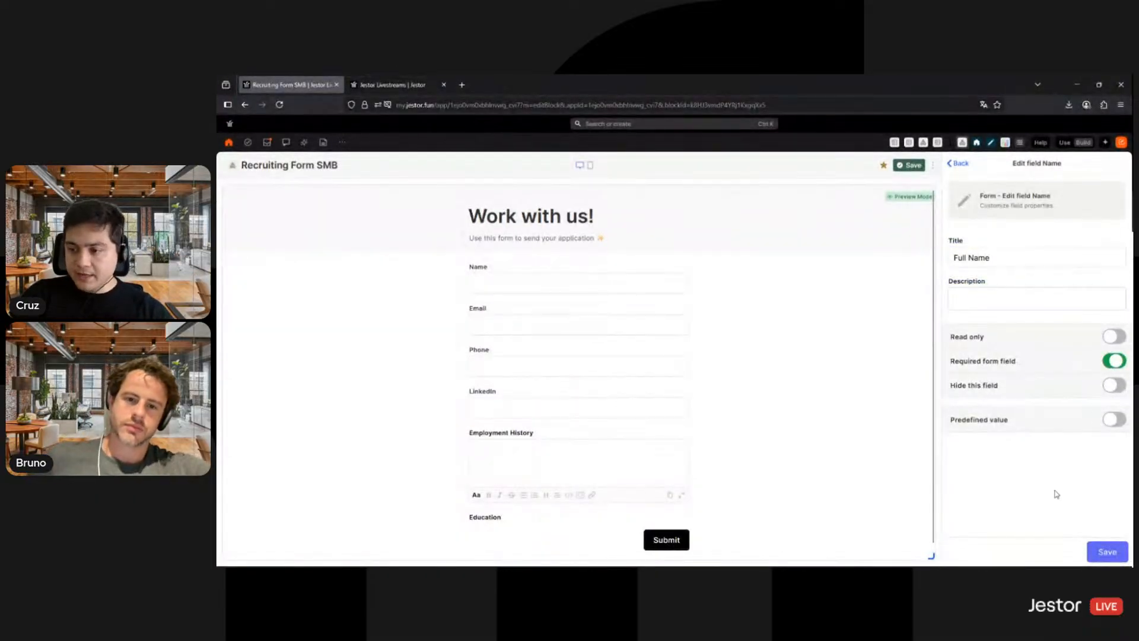
click(1106, 551)
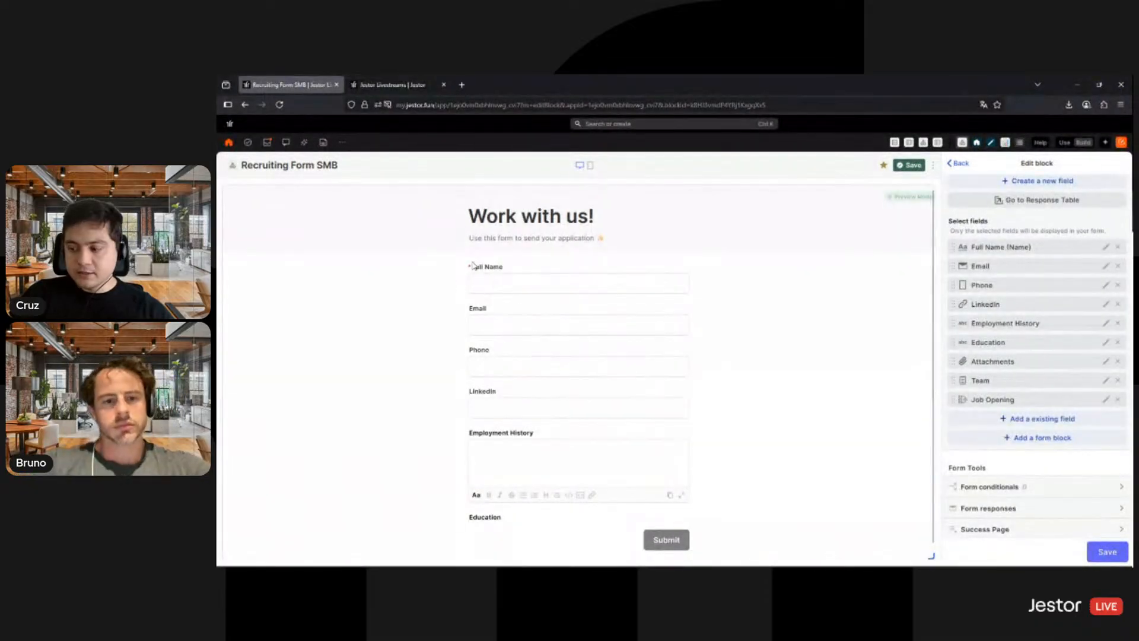
- Add an Inline form block after Full Name that encloses only the Email and Phone fields
click(1048, 438)
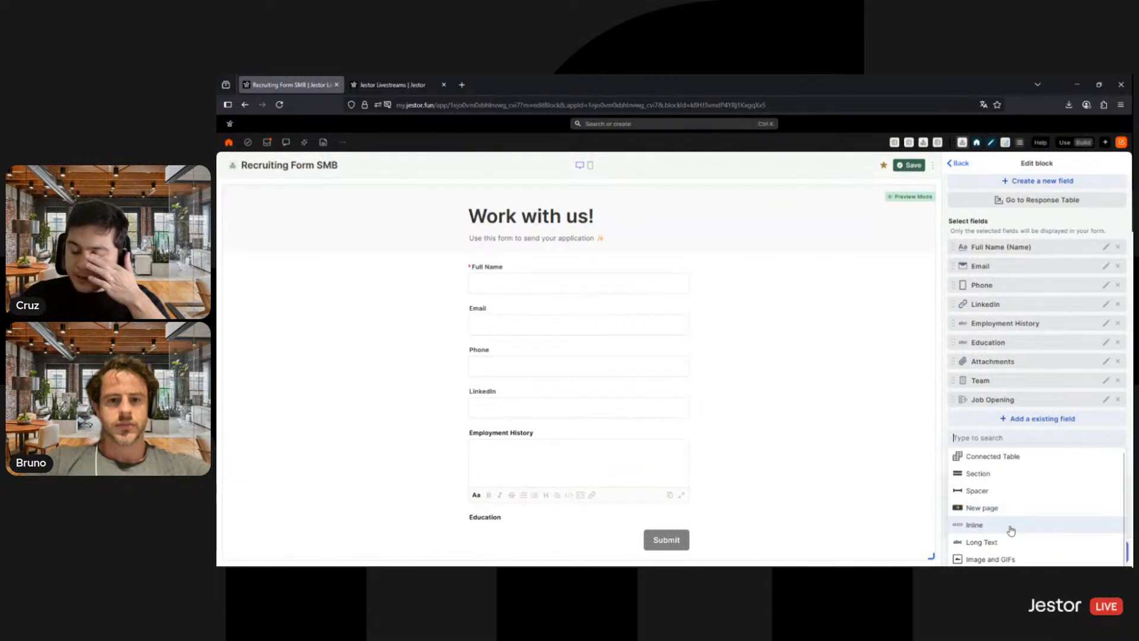
click(1011, 529)
scroll(1020, 369, down, 1)
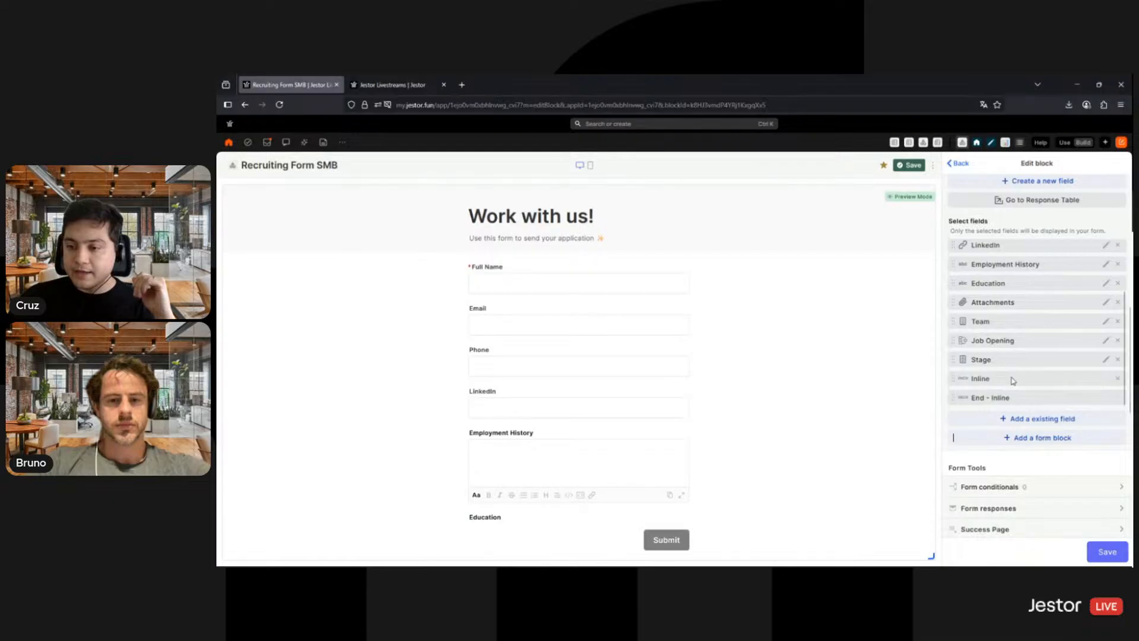
drag(1035, 255, 1018, 272)
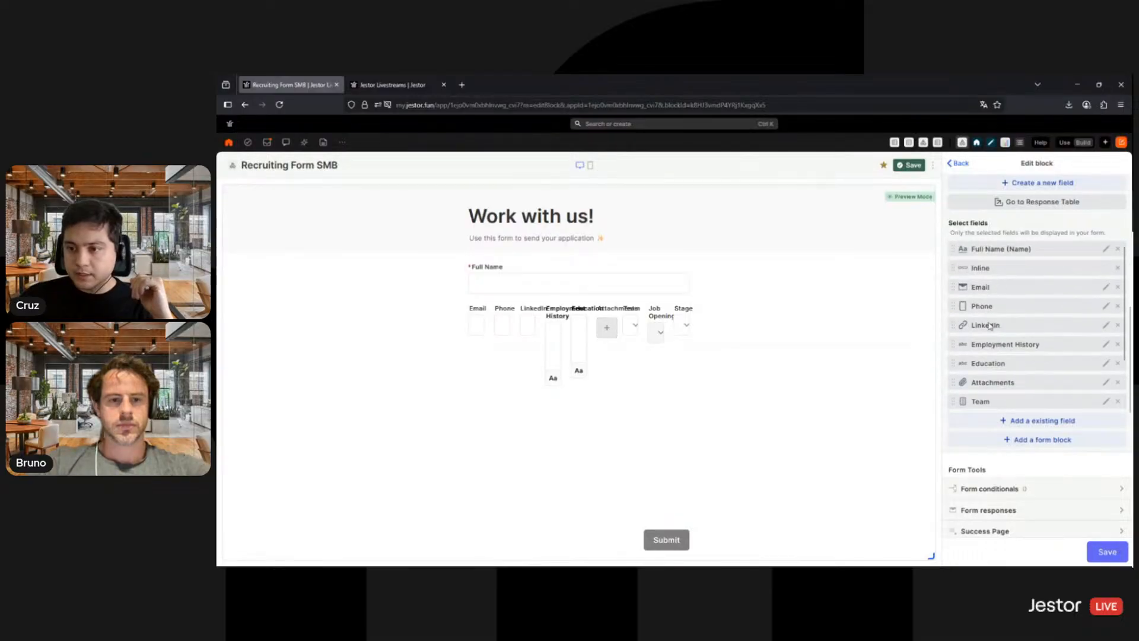
scroll(1014, 383, down, 1)
drag(1016, 400, 1024, 265)
scroll(1027, 324, up, 1)
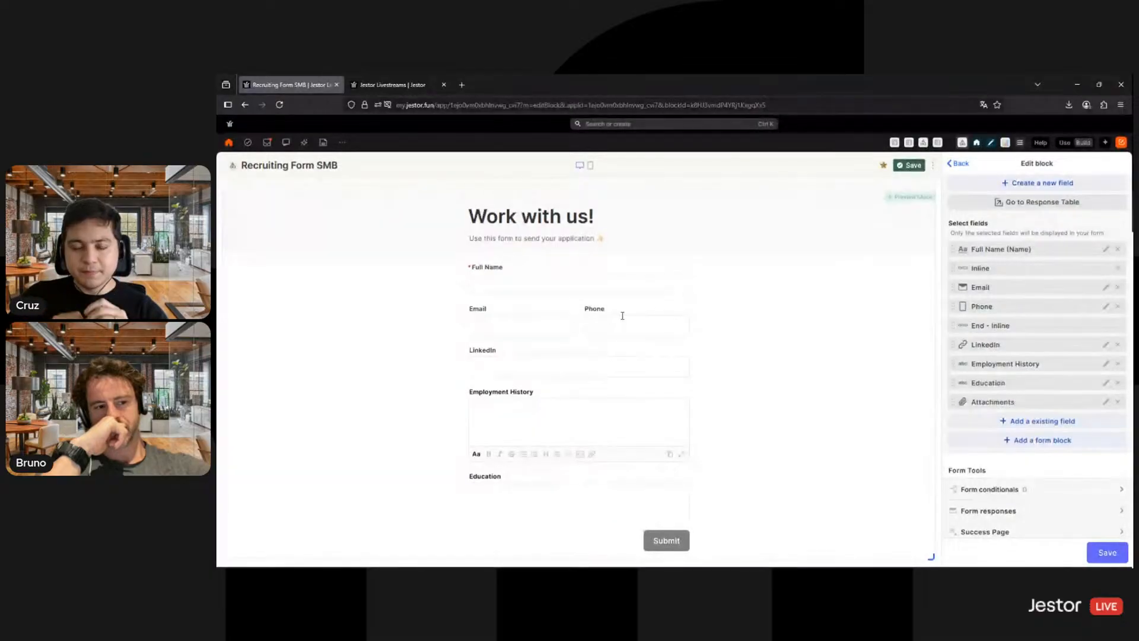
- Make Email a required form field and save its field settings
click(1104, 288)
click(1118, 361)
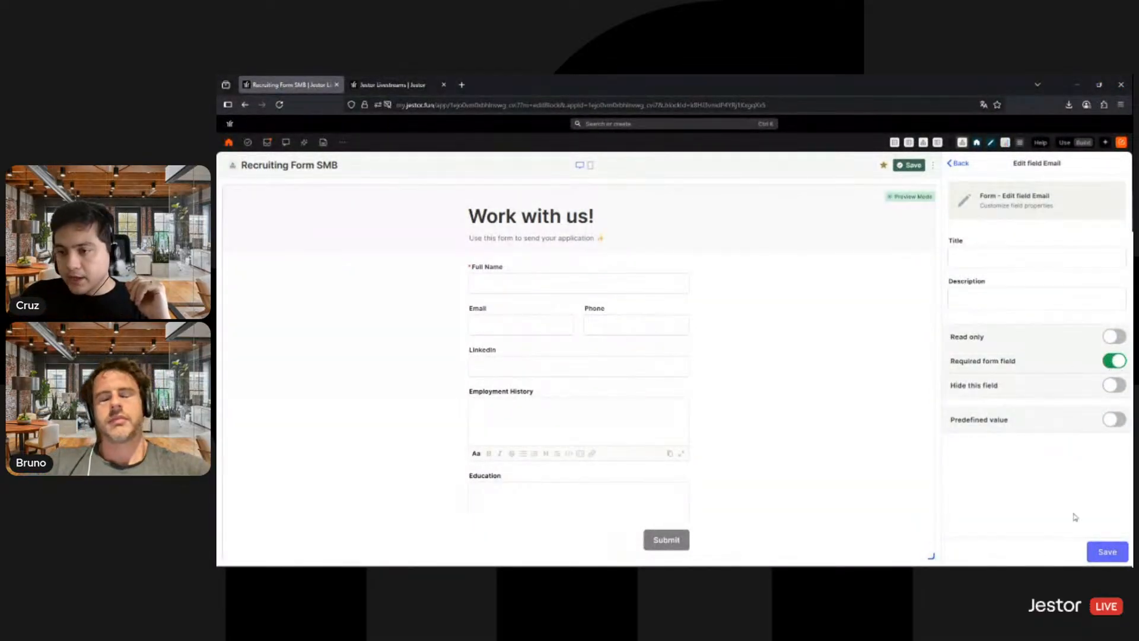
click(1105, 553)
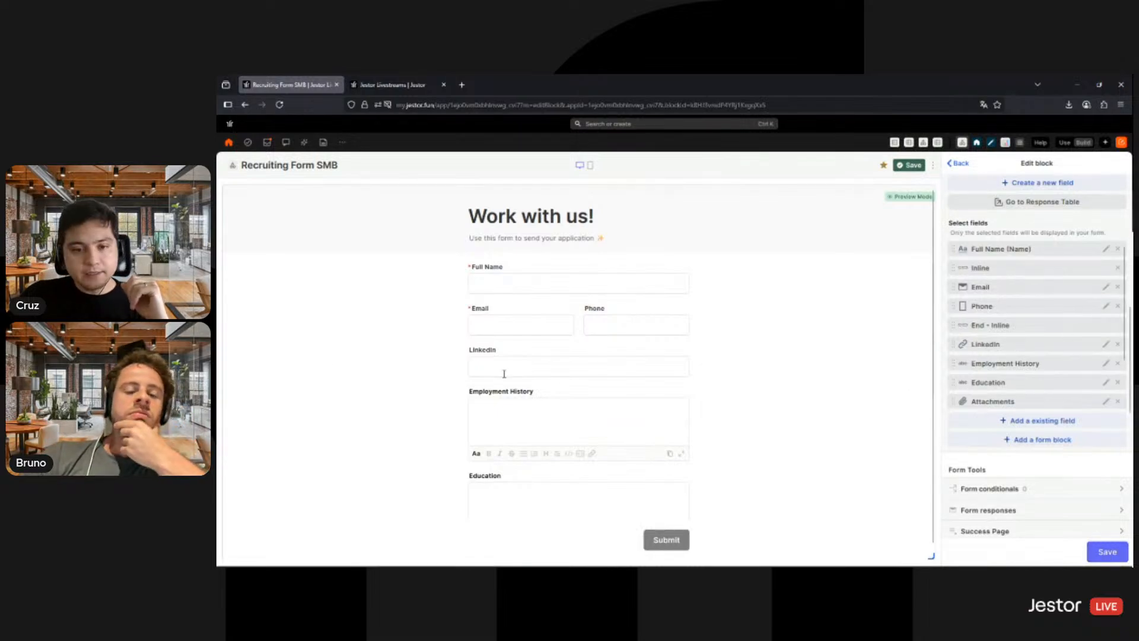
- Add an Inline form block after LinkedIn that encloses only the Employment History and Education fields
scroll(567, 371, down, 2)
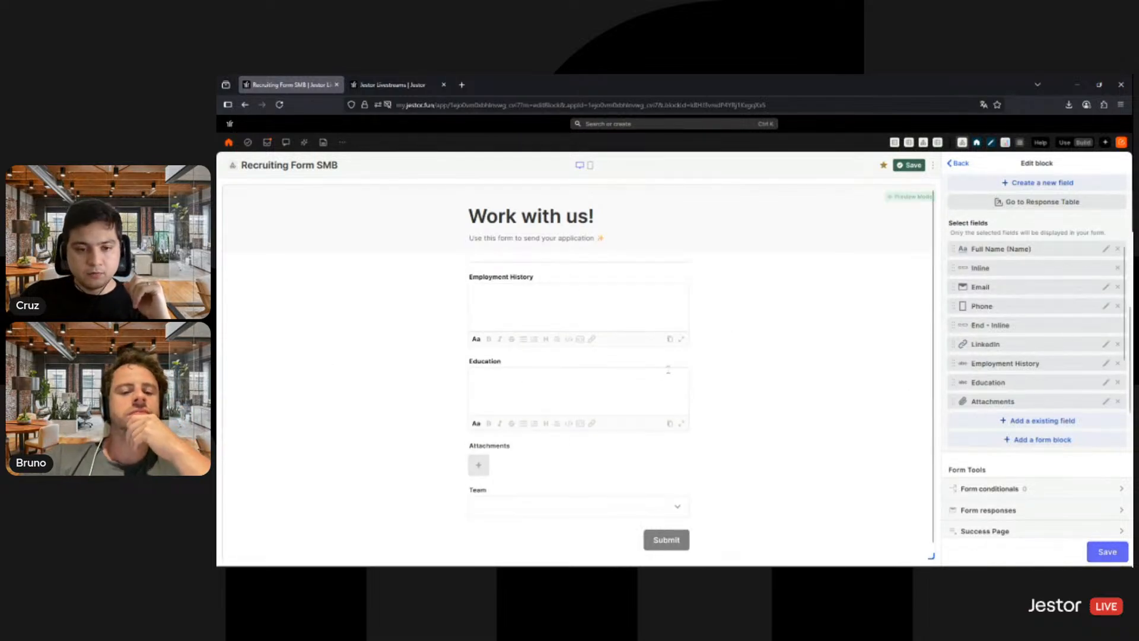
scroll(490, 359, up, 2)
scroll(522, 415, down, 1)
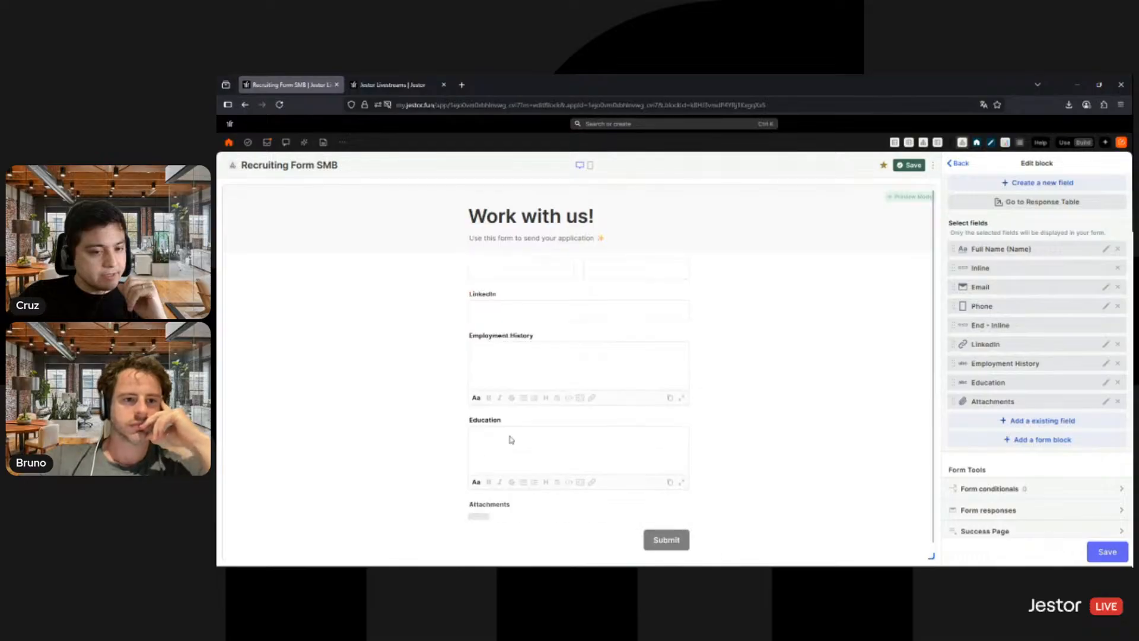
scroll(511, 439, down, 1)
click(1041, 439)
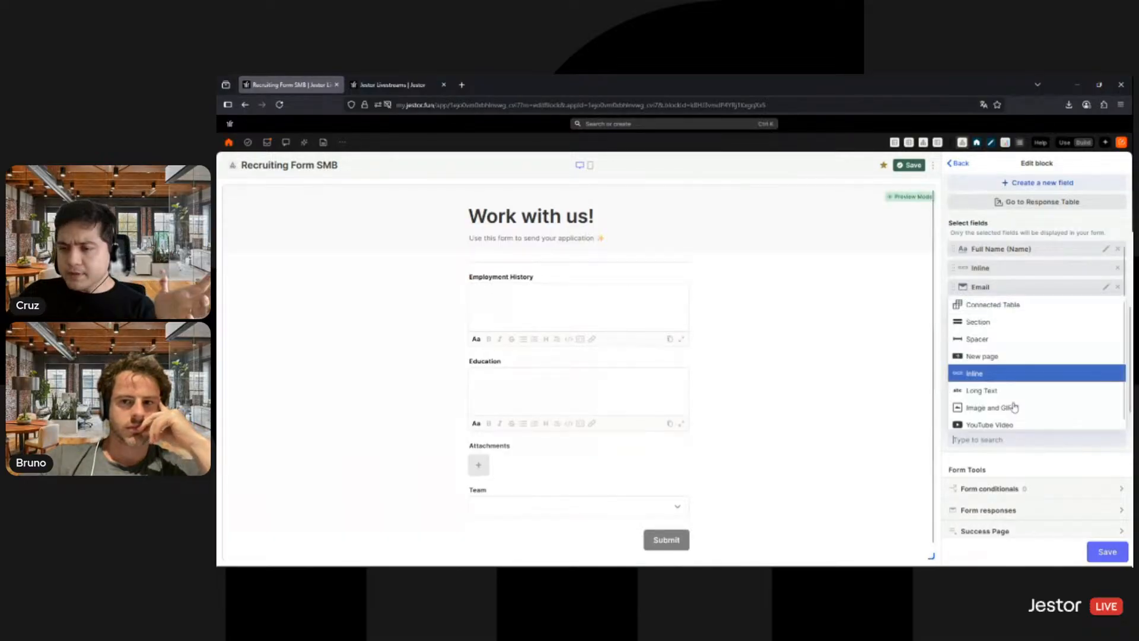
click(996, 373)
scroll(1042, 343, down, 2)
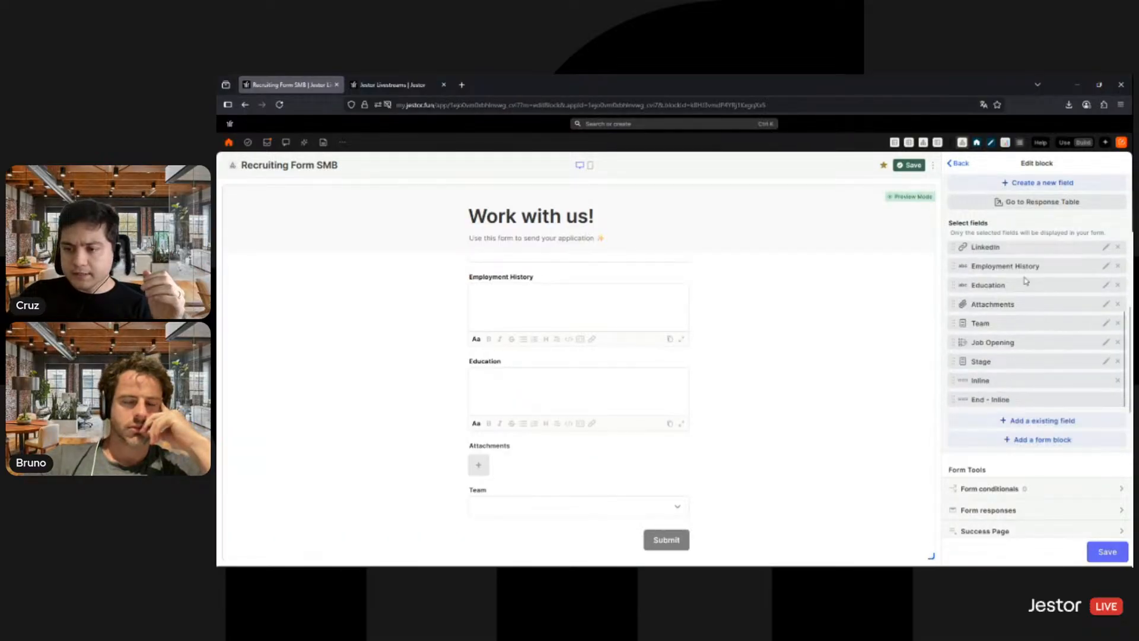
drag(1025, 281, 1020, 327)
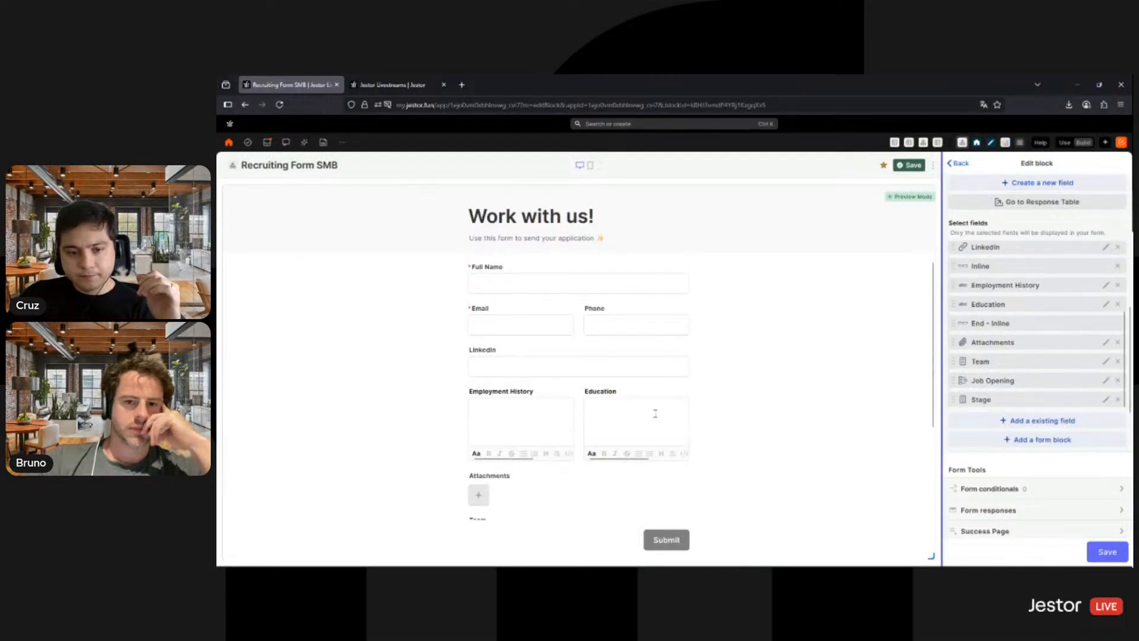
- Test the Employment History field in the form preview with several lines of sample text, clearing it again
scroll(661, 371, down, 2)
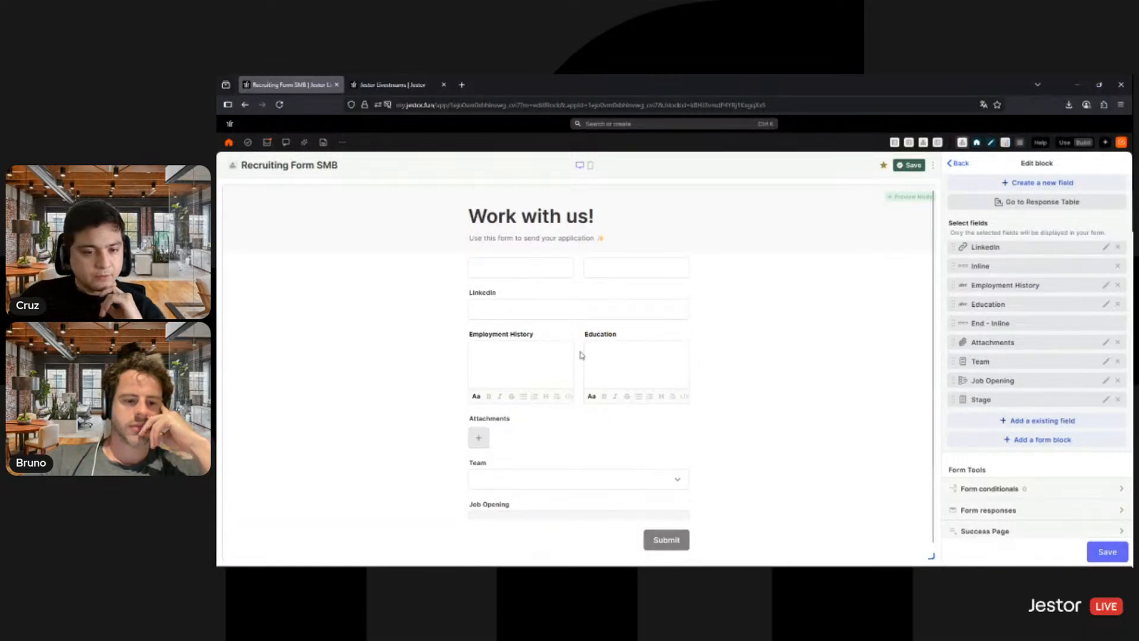
click(553, 371)
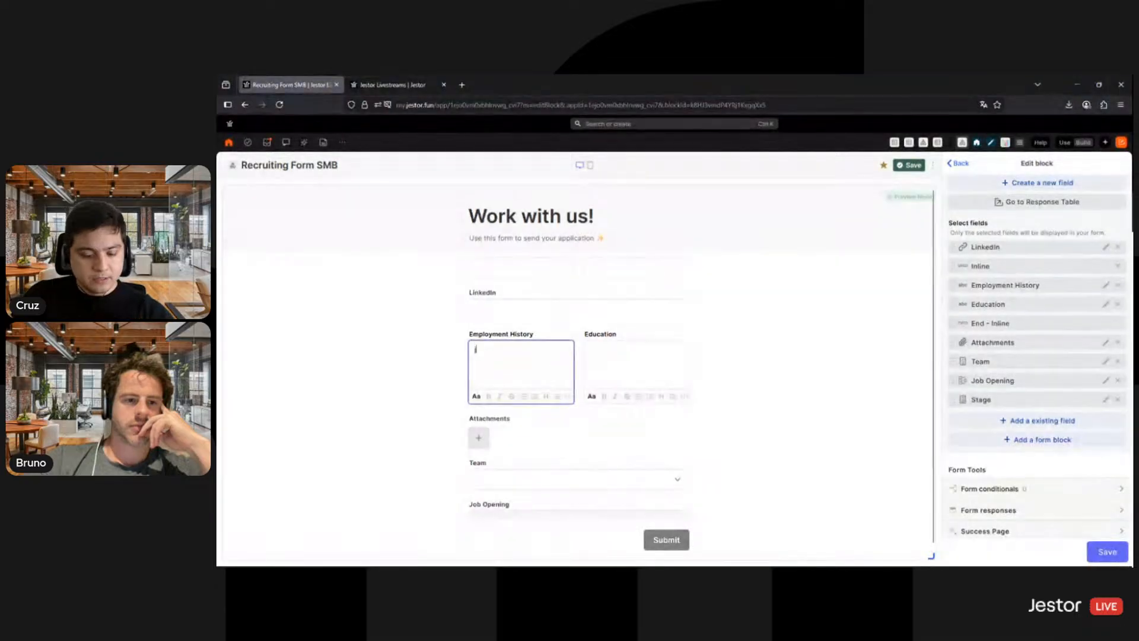
text(jdsfs sdfsdf sdfsdfs)
key(Return)
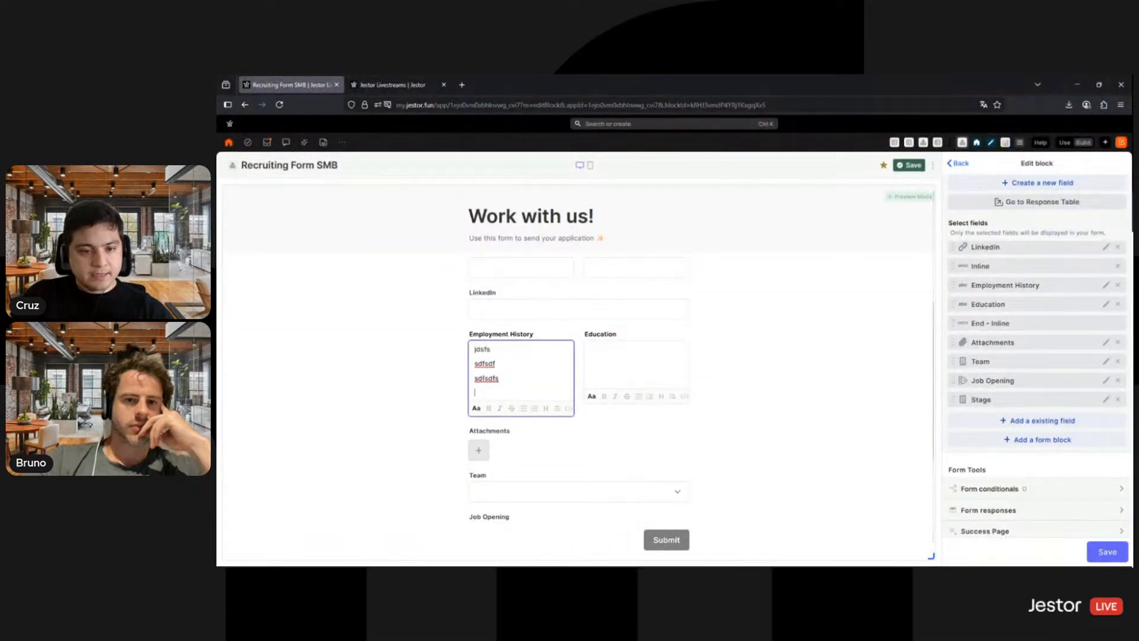
text(sdf)
key(Return)
key(BackSpace)
key(BackSpace)
key(BackSpace)
key(BackSpace)
key(BackSpace)
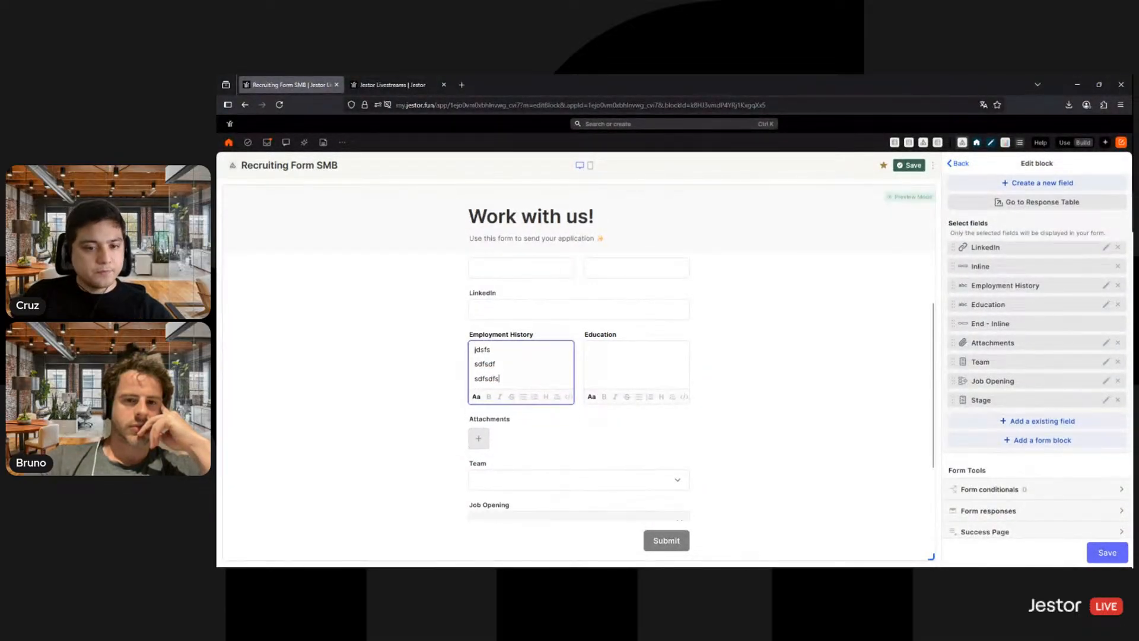
key(BackSpace)
key(BackSpace)
key(BackSpace)
key(BackSpace)
key(BackSpace)
key(BackSpace)
key(BackSpace)
key(BackSpace)
key(BackSpace)
key(BackSpace)
key(BackSpace)
key(BackSpace)
key(BackSpace)
key(BackSpace)
key(BackSpace)
key(BackSpace)
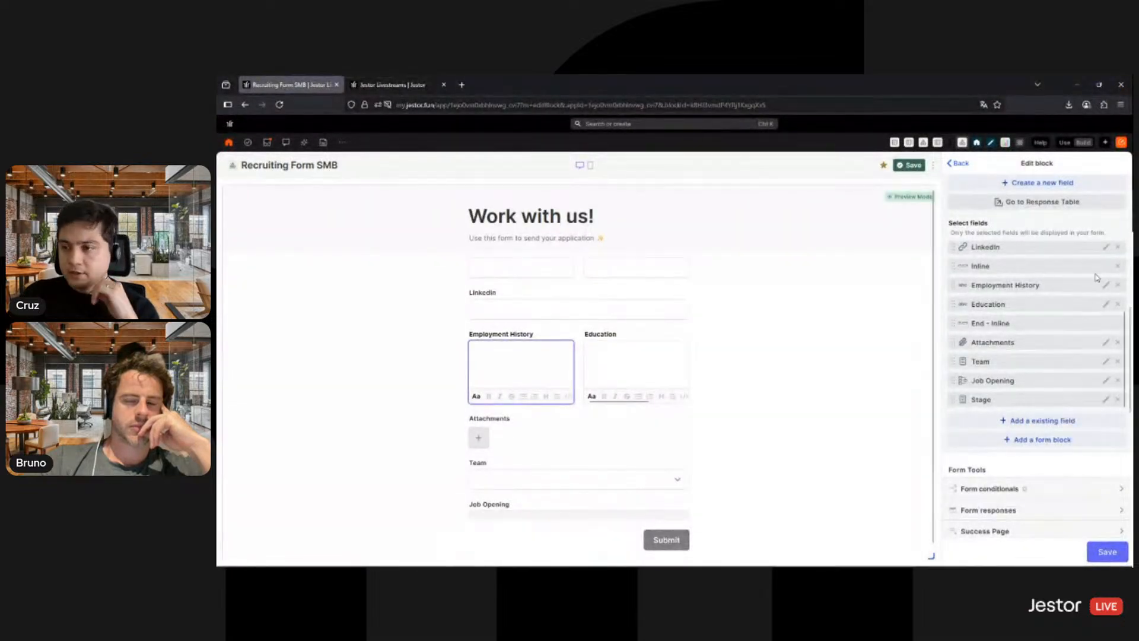
- Give the Attachments field the description "Resume, cover letters, etc" and save its field settings
scroll(1091, 318, up, 2)
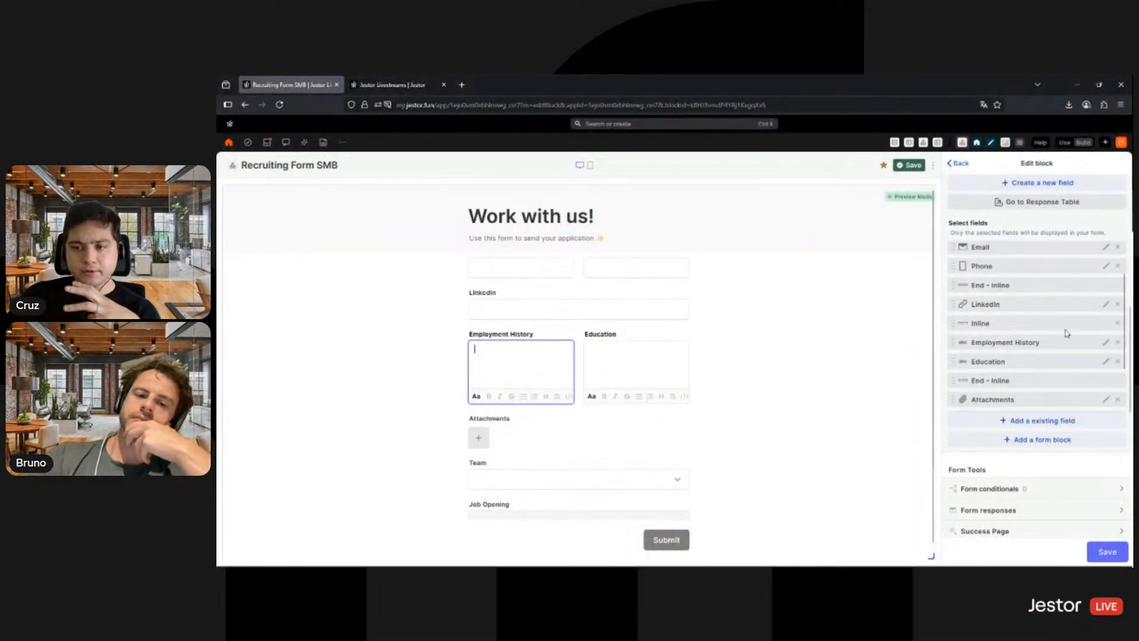
scroll(1071, 332, down, 2)
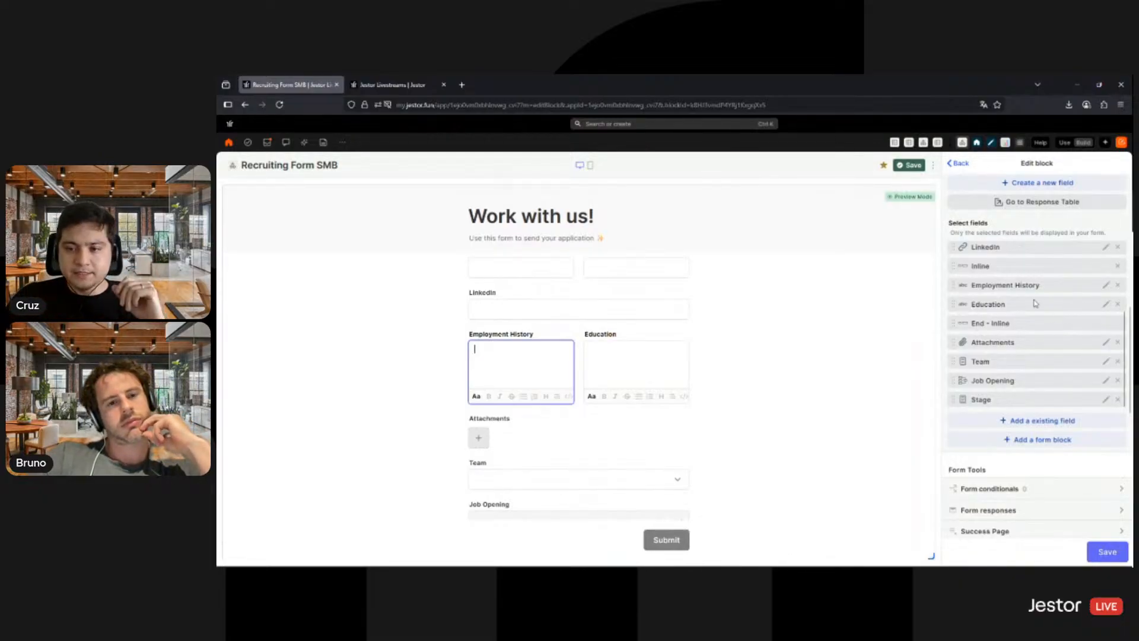
click(1107, 345)
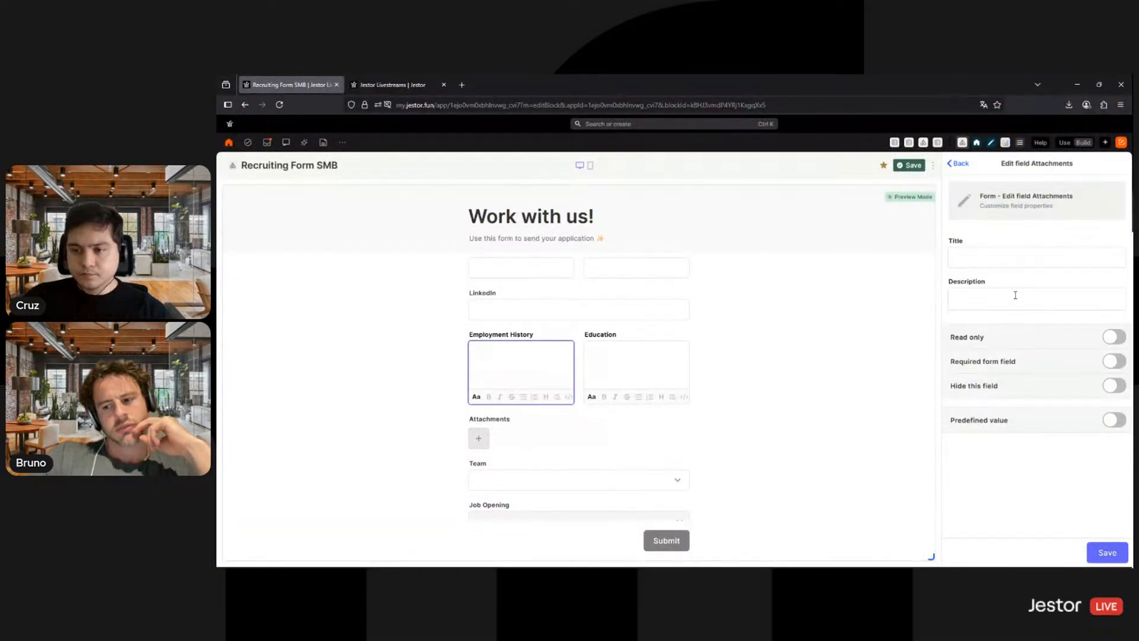
click(1015, 294)
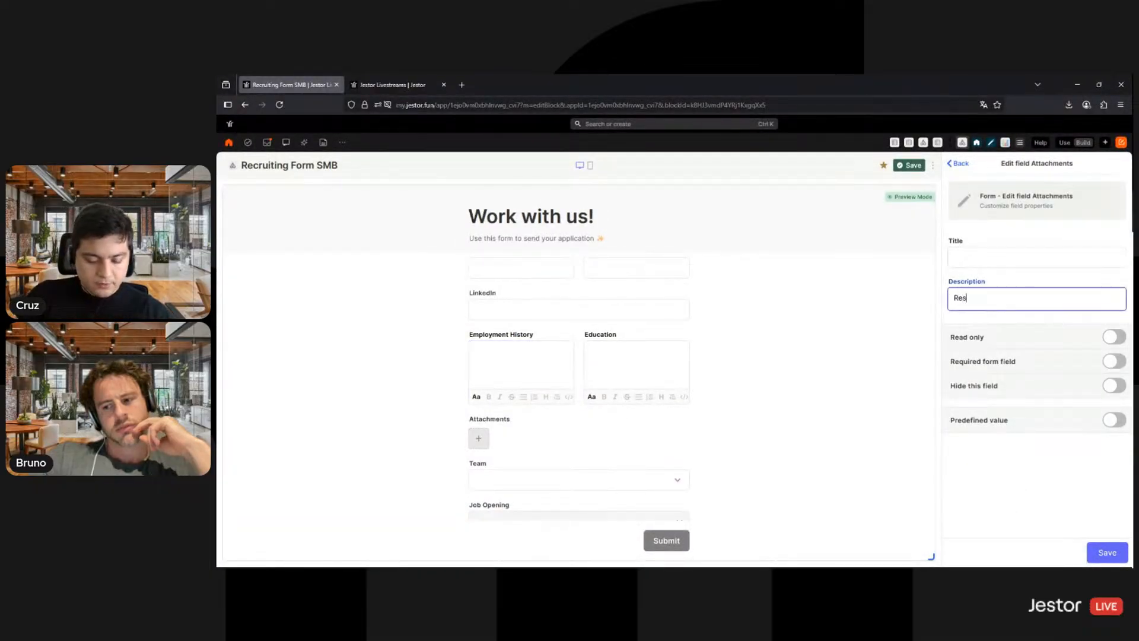
text(Resume, cover letters, etc)
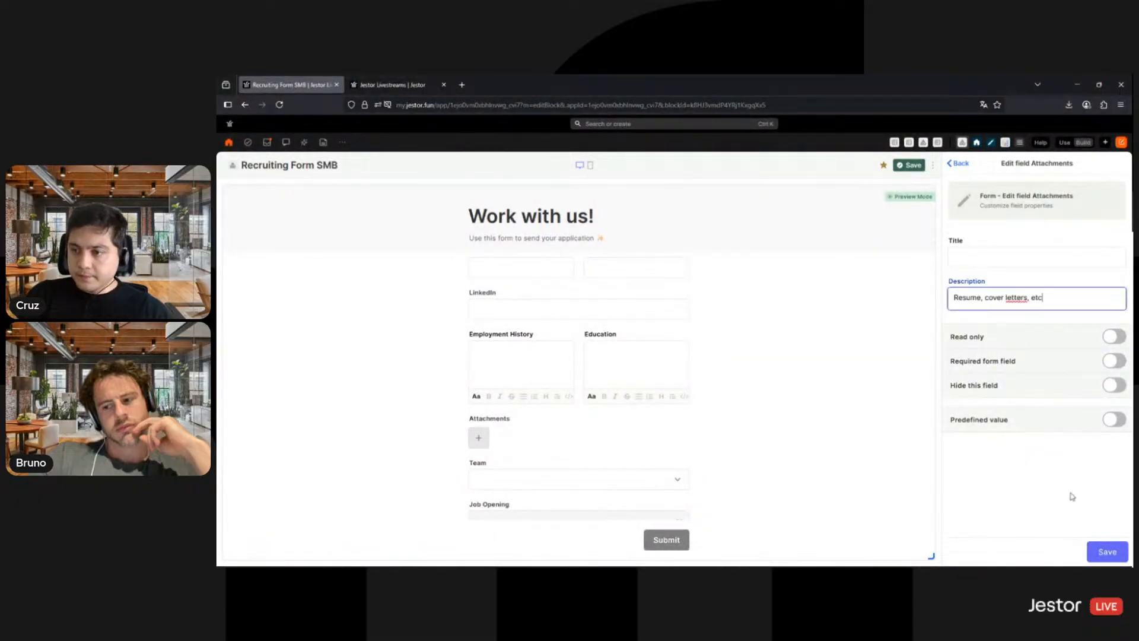
click(1106, 551)
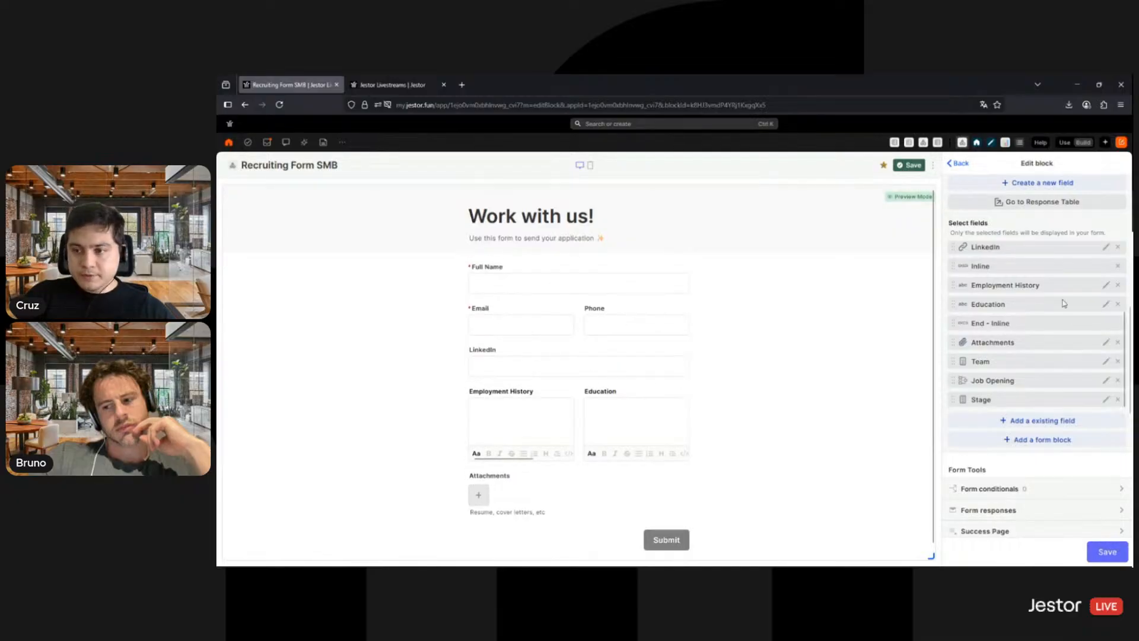
- Give the Email field the description "Make sure it's an email address you check every day." and save its settings
scroll(1060, 332, up, 3)
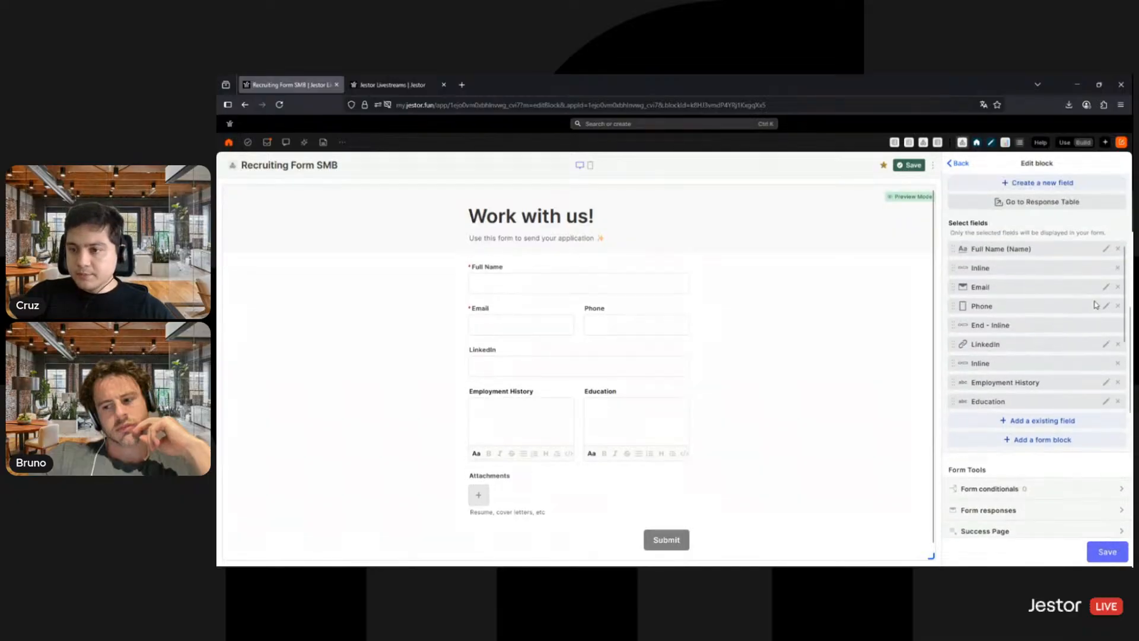
click(1105, 287)
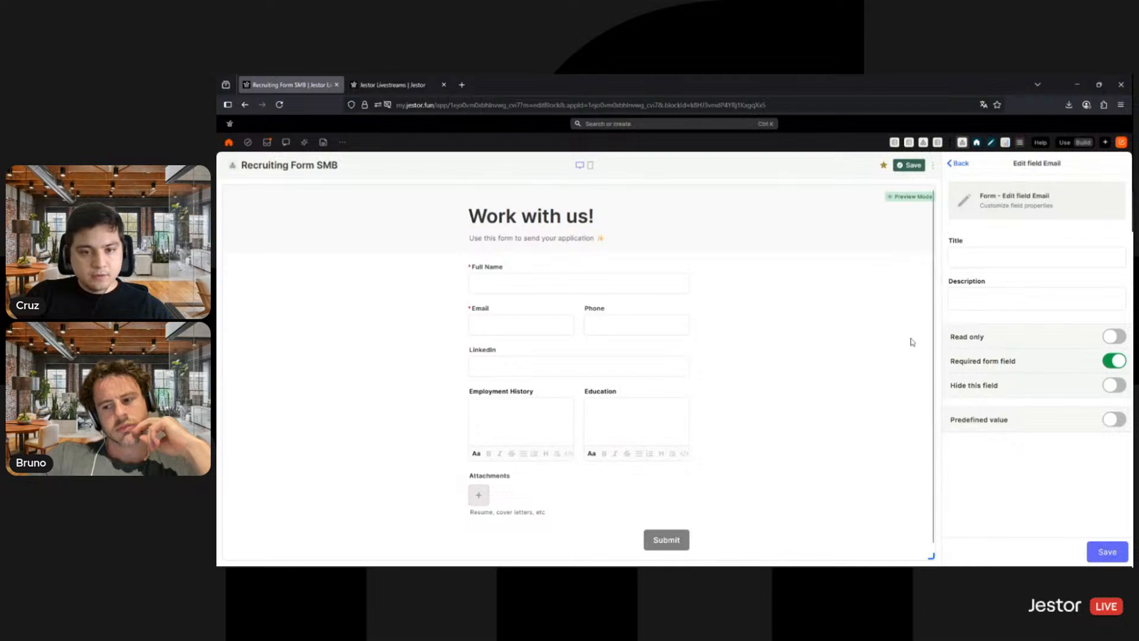
click(1006, 301)
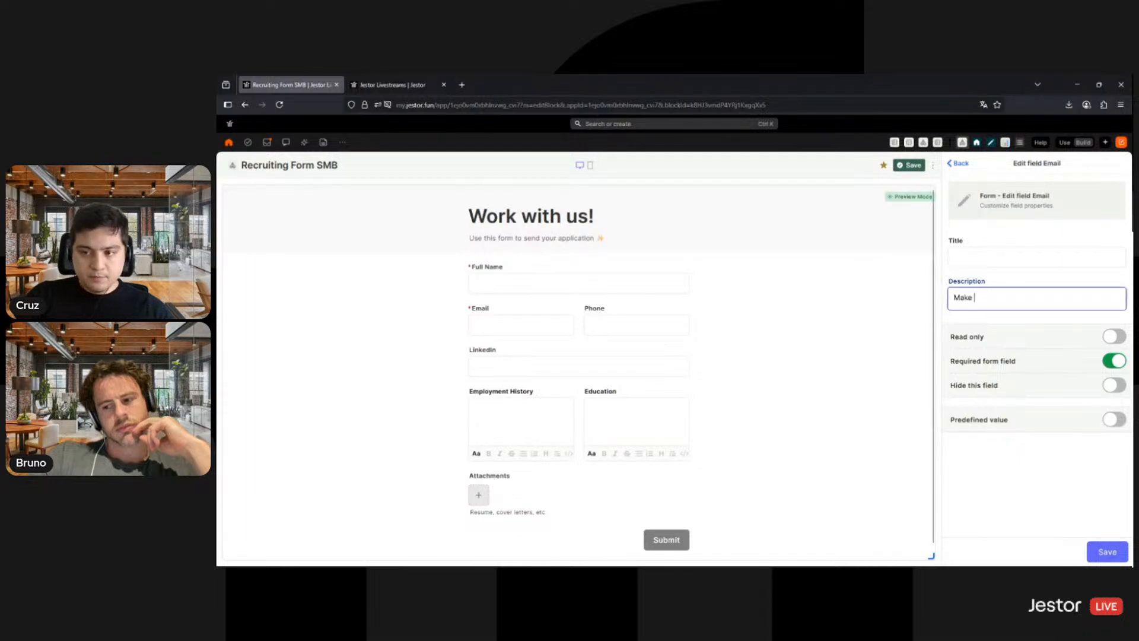
text(Make sure it's an email address you)
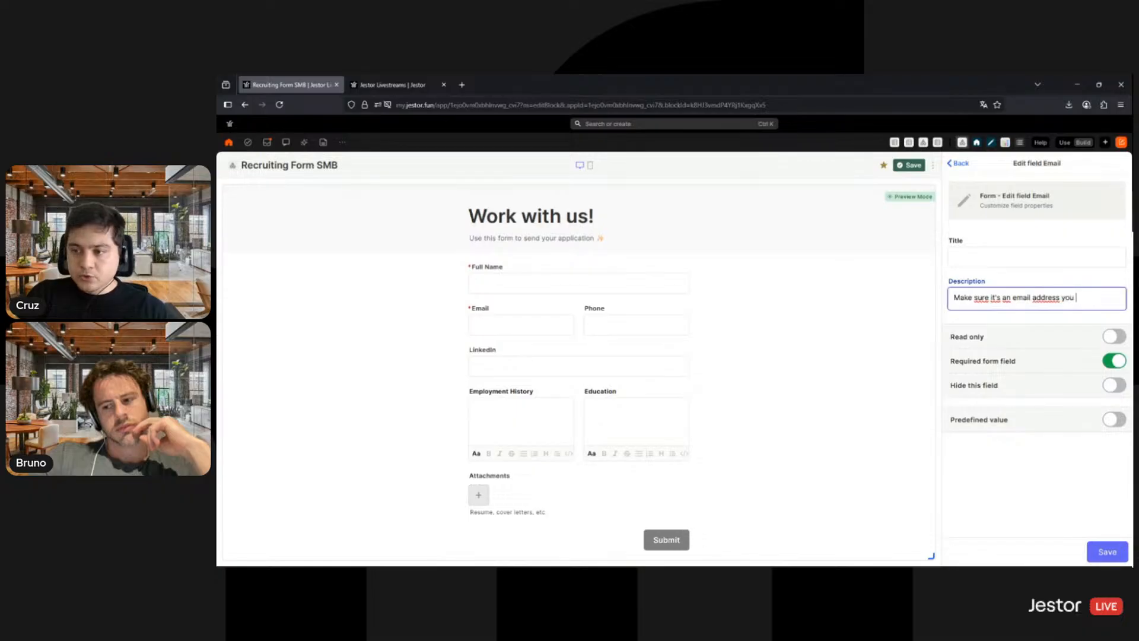
text( check ever)
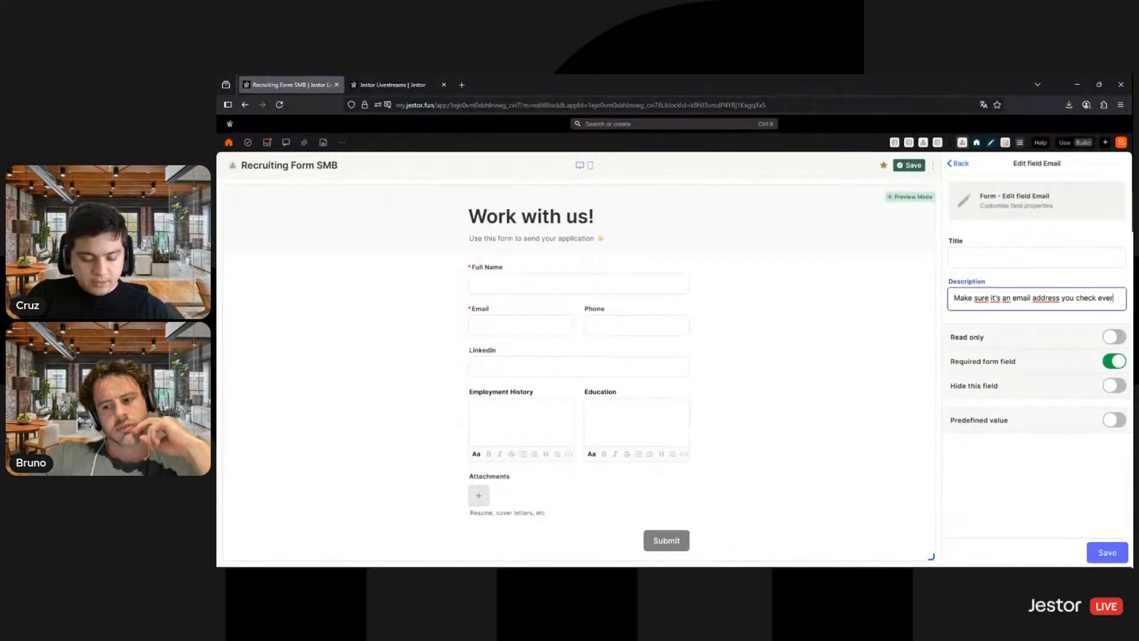
text(y day.)
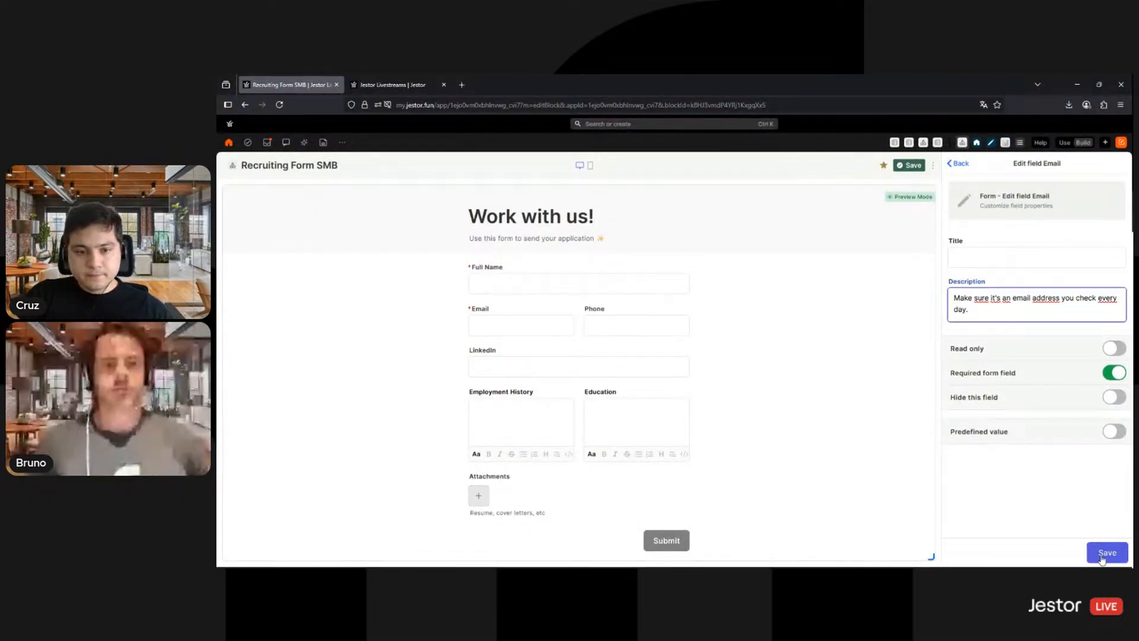
click(1107, 552)
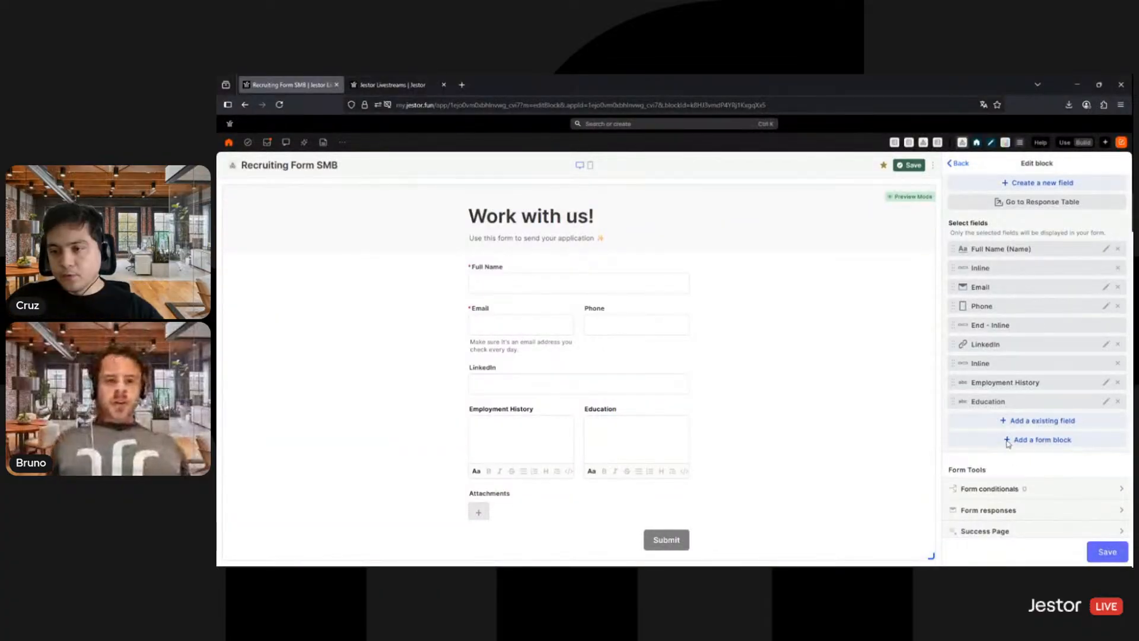
- Add a Section form block titled "Your Info" with the description "Tell us about you" and save it
scroll(1019, 350, down, 3)
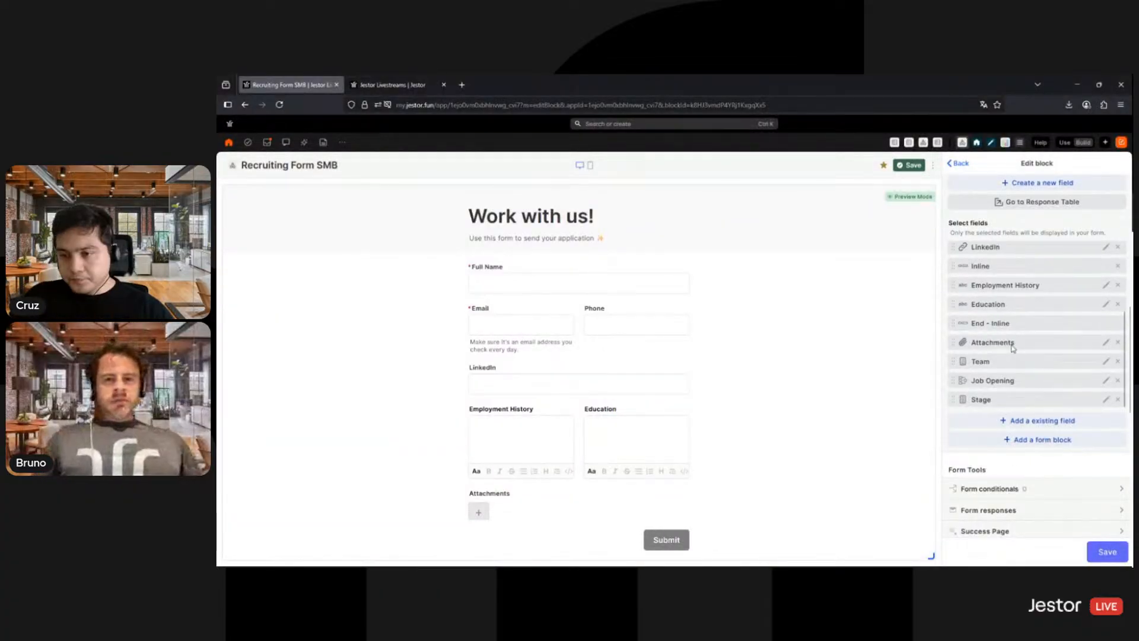
scroll(1021, 303, down, 1)
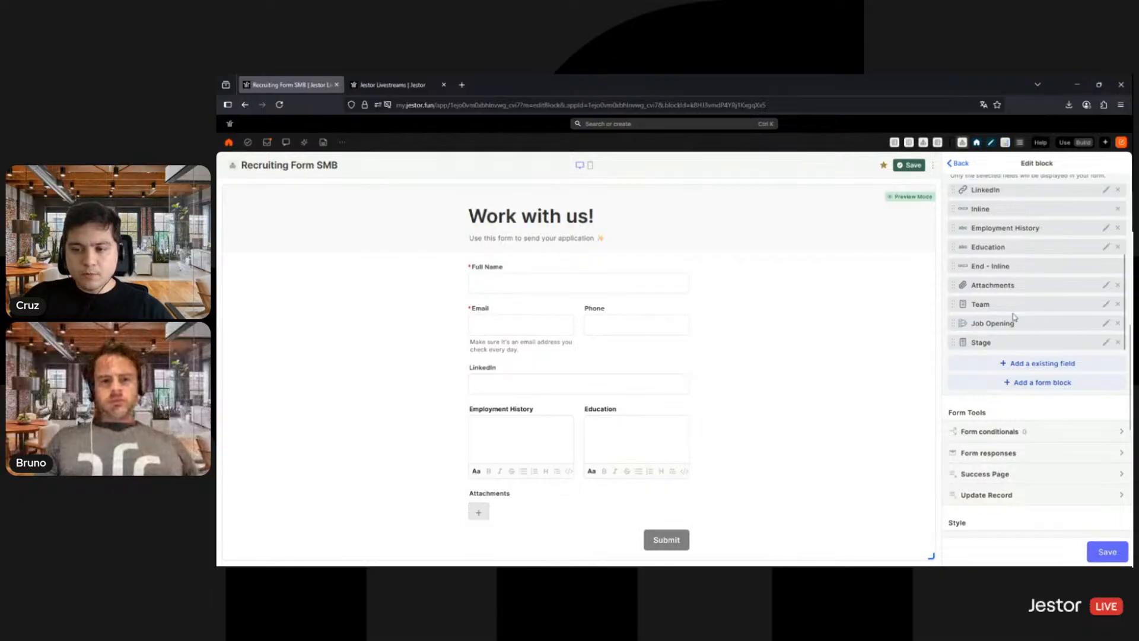
click(1029, 387)
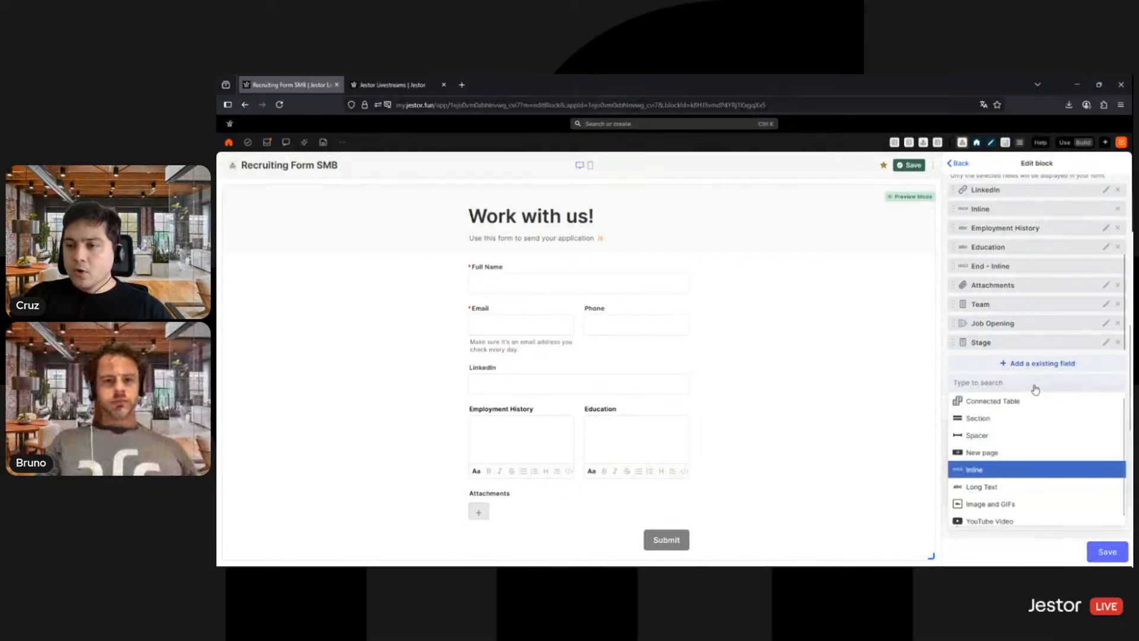
click(976, 422)
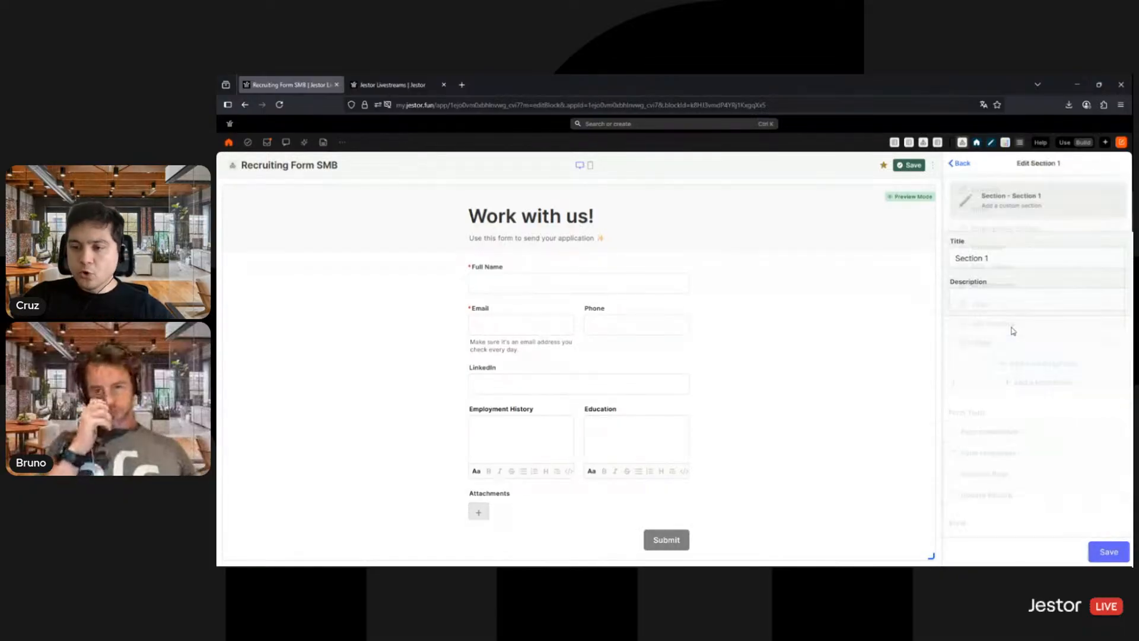
double_click(1012, 256)
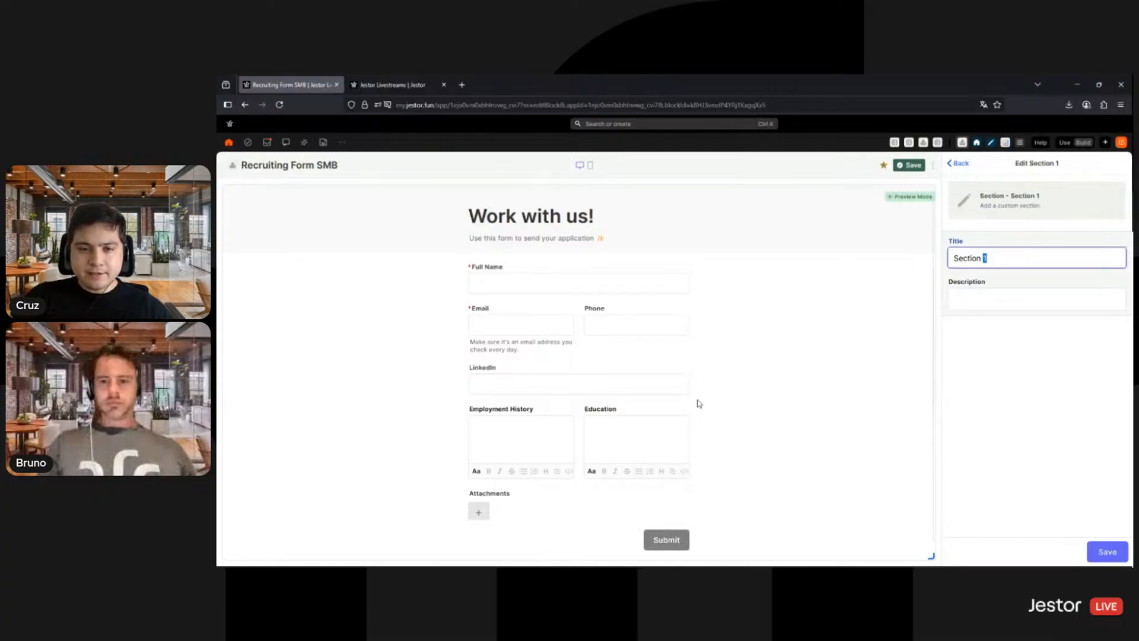
triple_click(1000, 257)
text(Your Info)
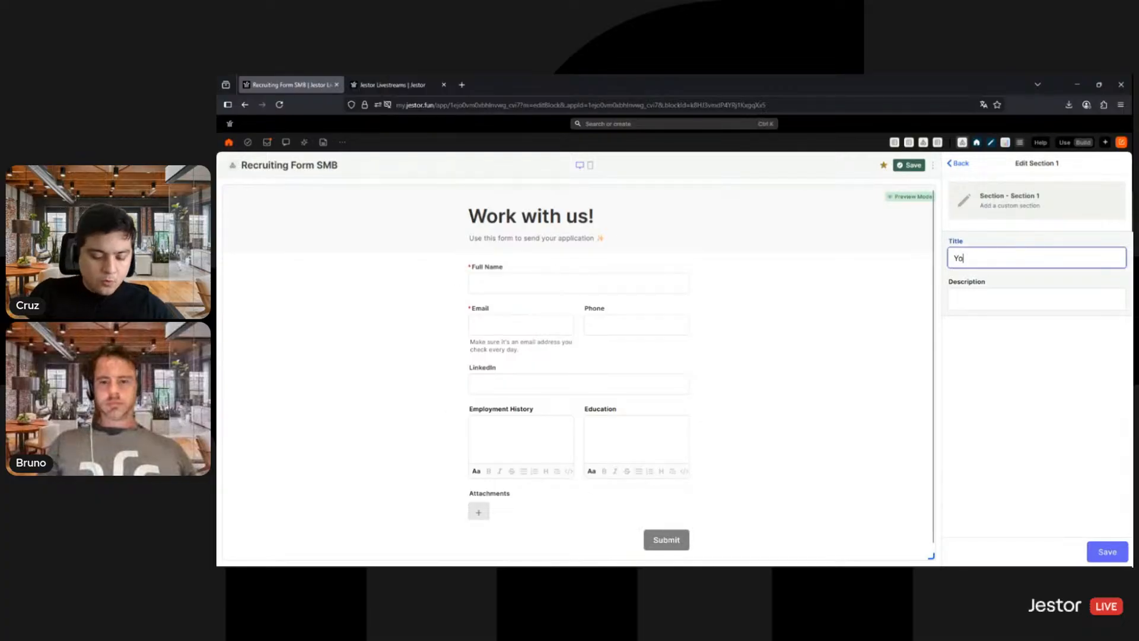
click(1050, 296)
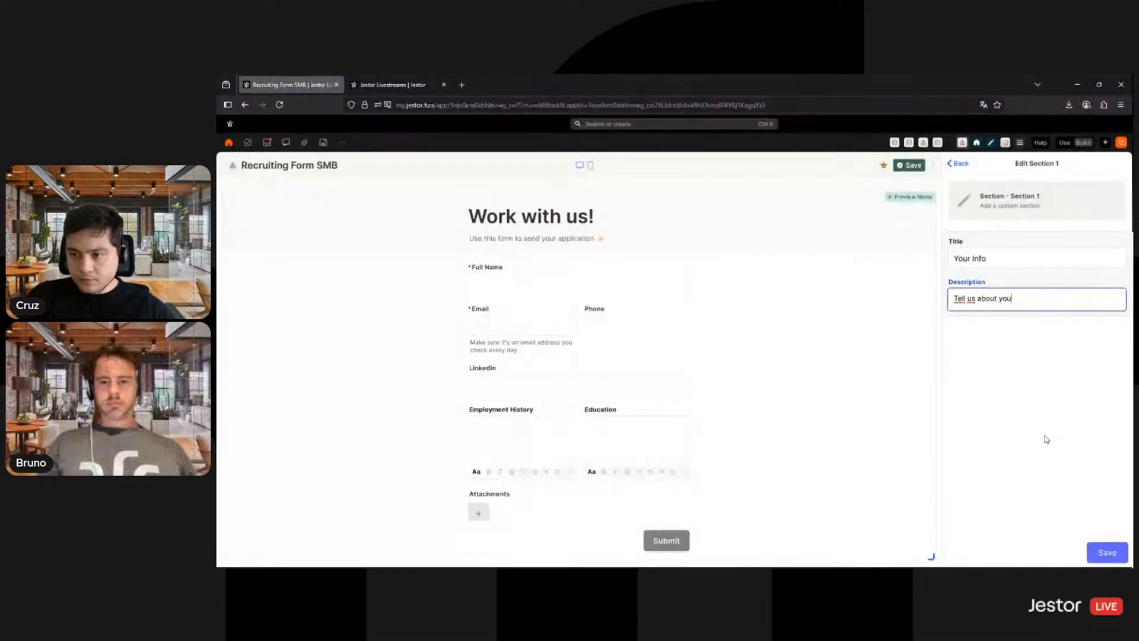
click(1105, 549)
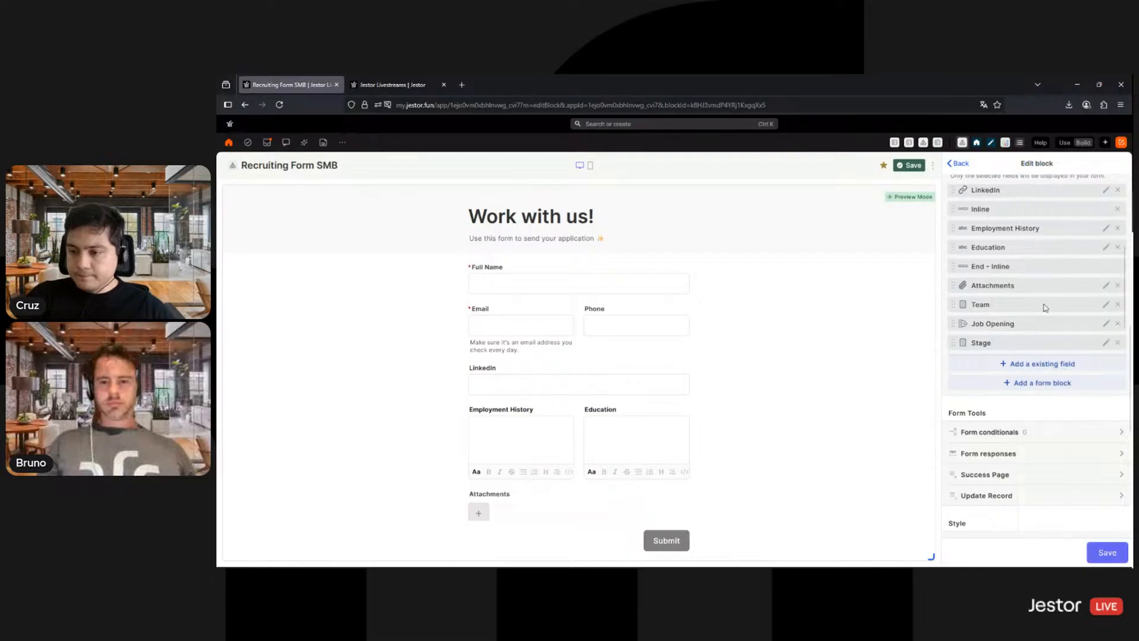
- Move the Your Info section to the start of the form's field list, above Full Name
scroll(1020, 322, down, 2)
mouse_move(1030, 325)
mouse_down()
mouse_move(1041, 183)
mouse_move(1025, 272)
mouse_move(1024, 251)
mouse_move(1008, 255)
mouse_move(1011, 229)
mouse_move(1021, 309)
mouse_up()
scroll(1021, 309, up, 1)
drag(1001, 249, 1002, 241)
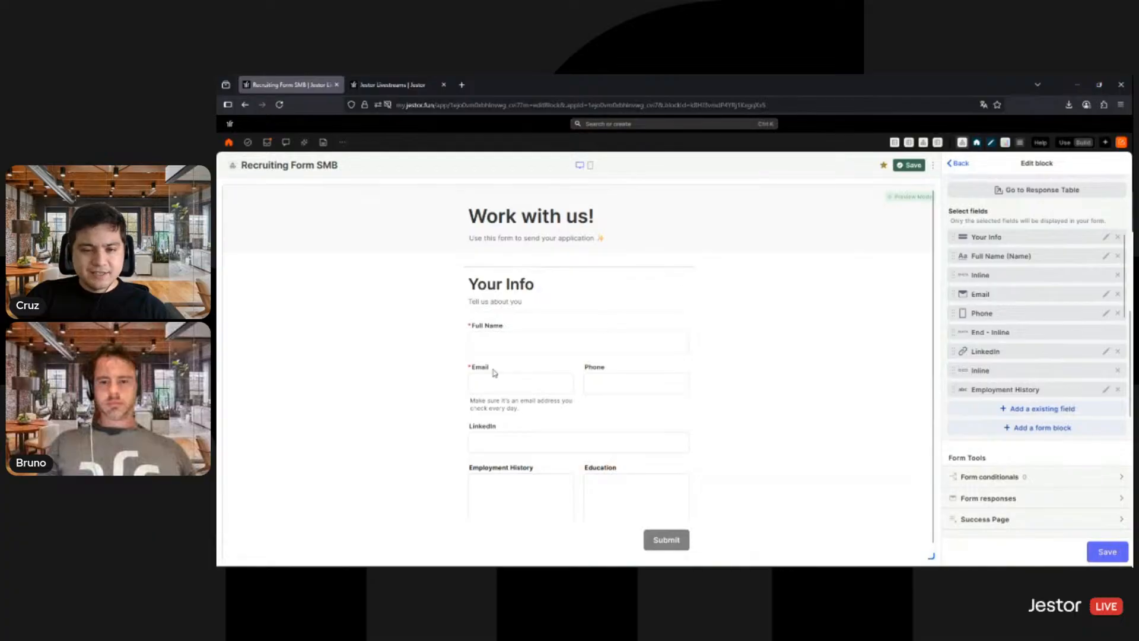
scroll(522, 362, down, 5)
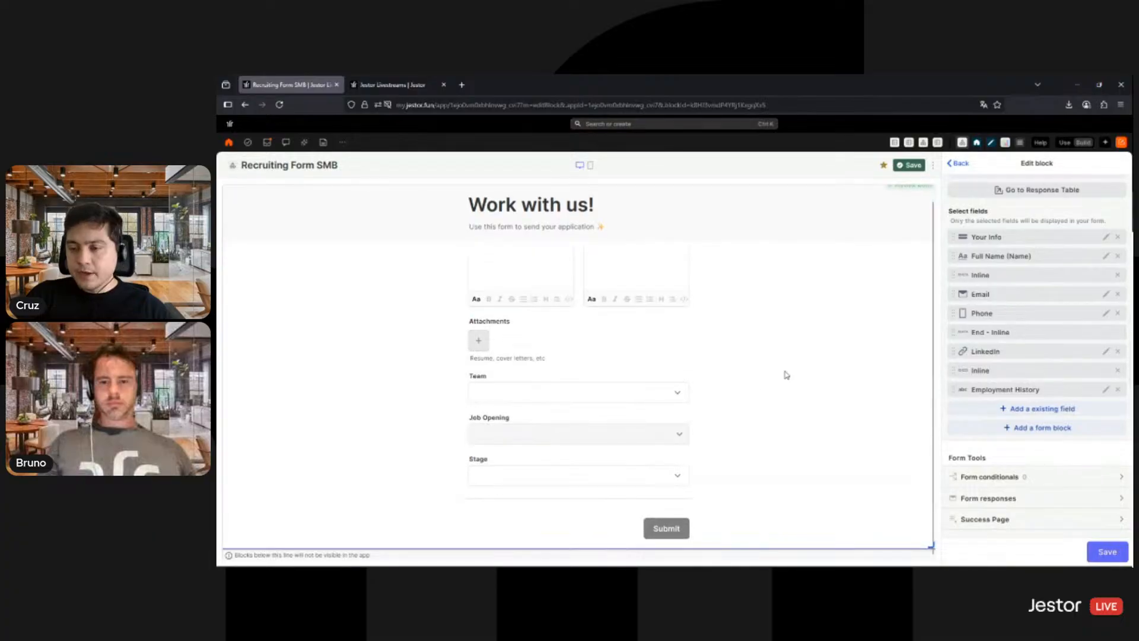
- Add a New page form block to the form
scroll(765, 386, up, 5)
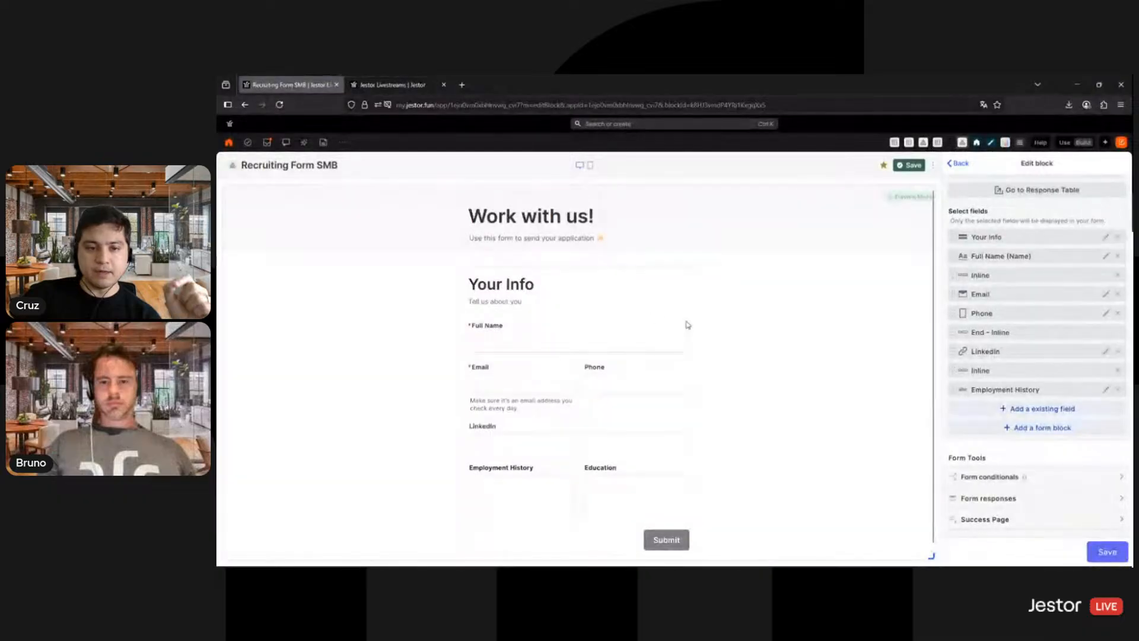
scroll(687, 324, down, 5)
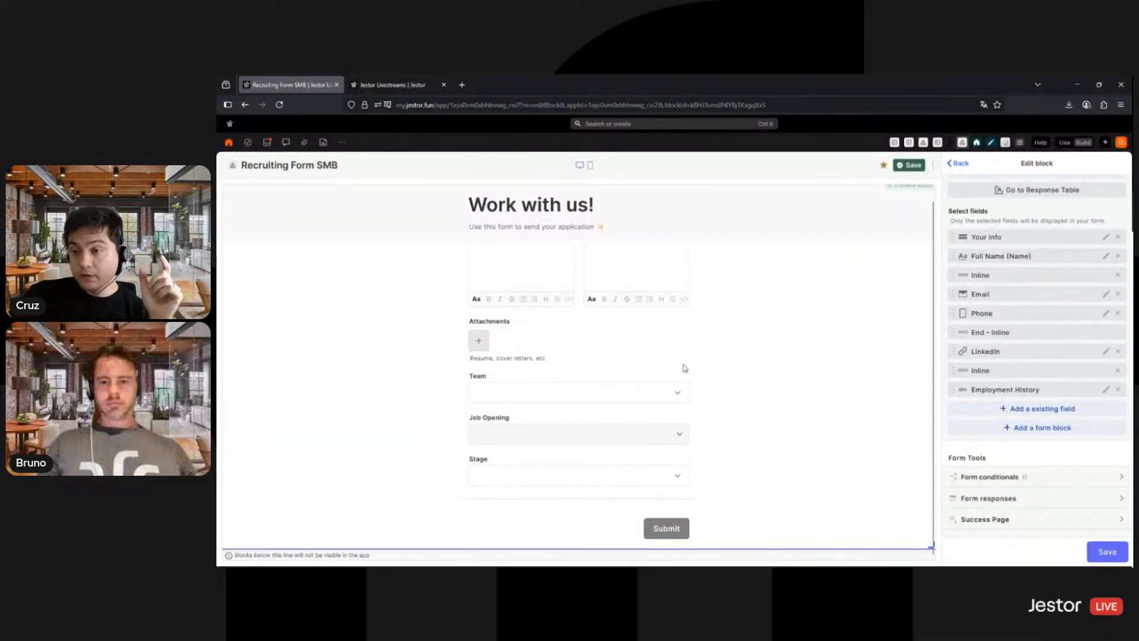
click(992, 431)
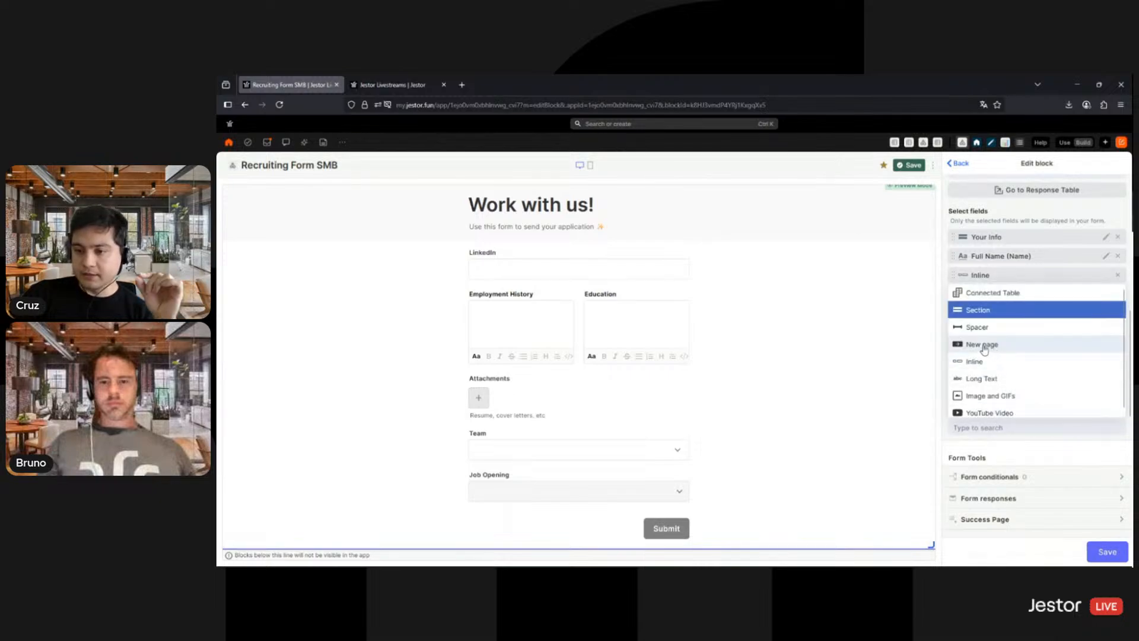
click(990, 350)
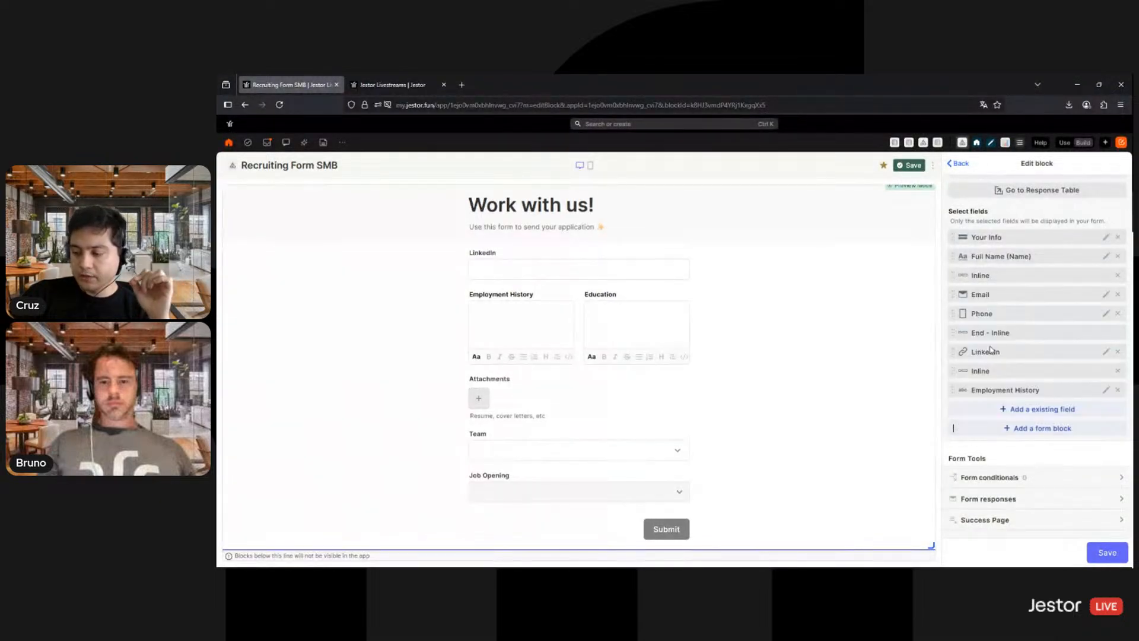
- End the Your Info section right after Attachments and place the new page block between that section's end and the Team field
scroll(1008, 363, down, 3)
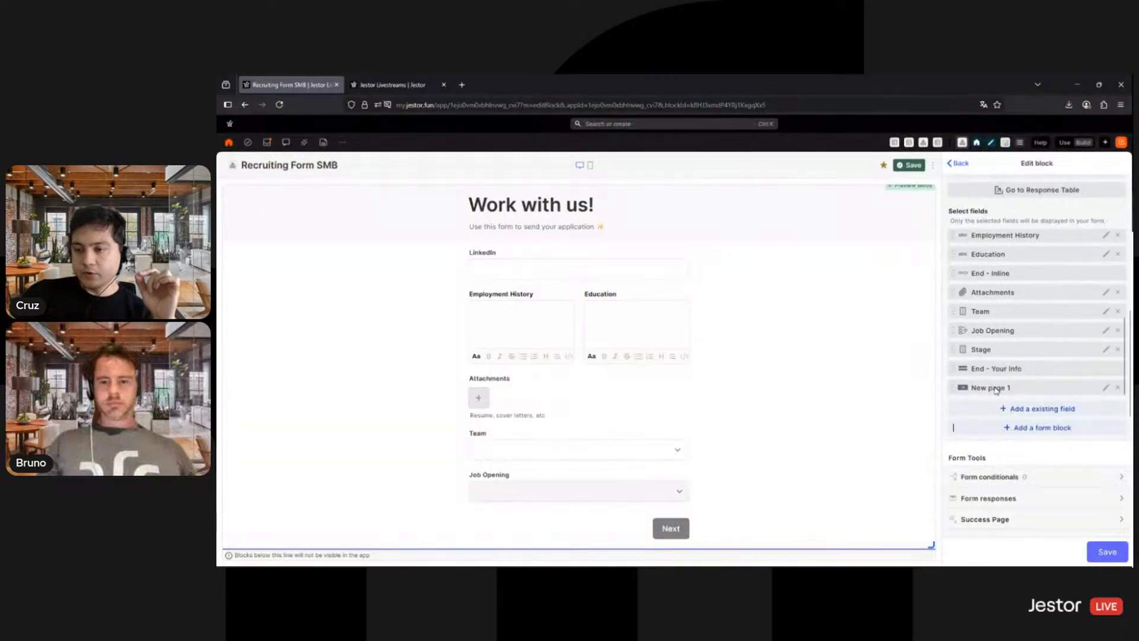
drag(998, 378, 996, 320)
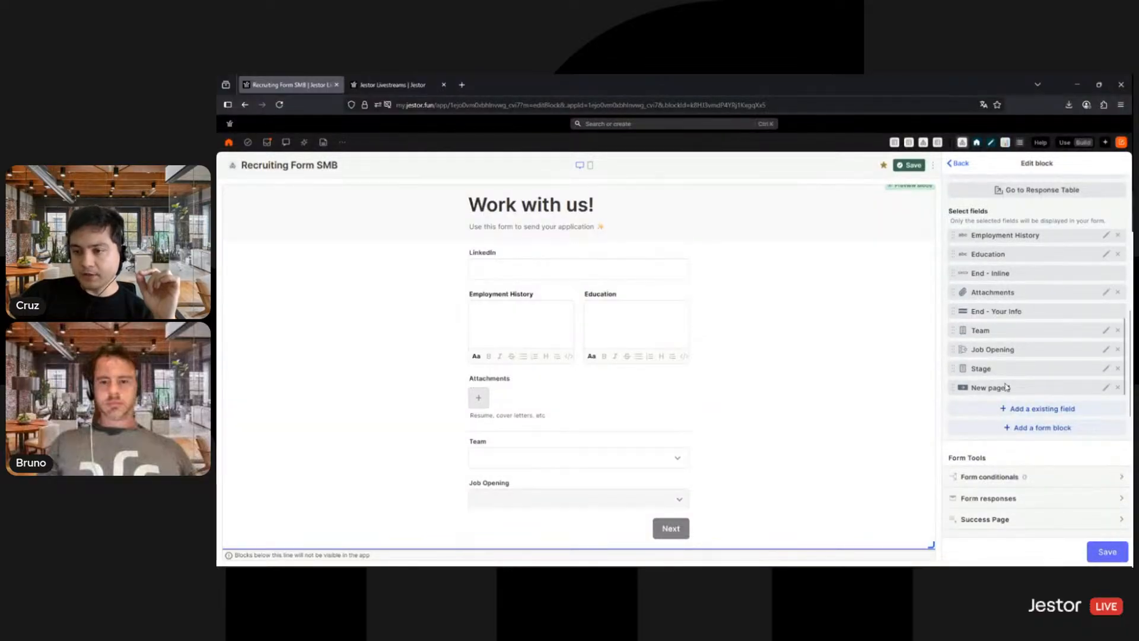
drag(1002, 388, 1006, 337)
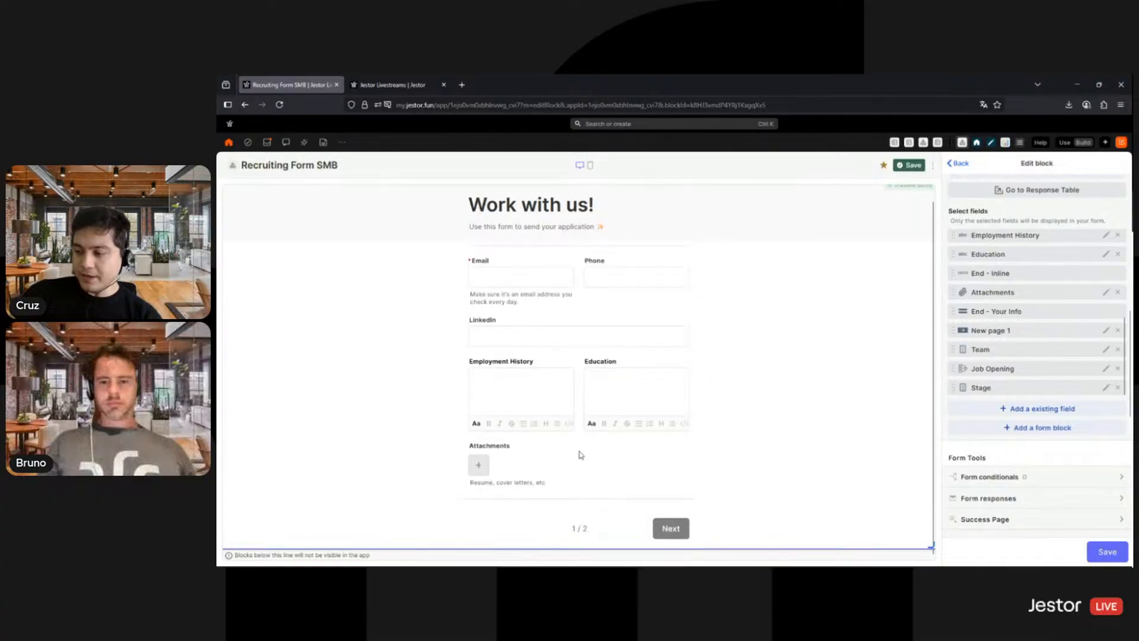
- Add another Section form block and title it "Job Application"
scroll(574, 451, up, 3)
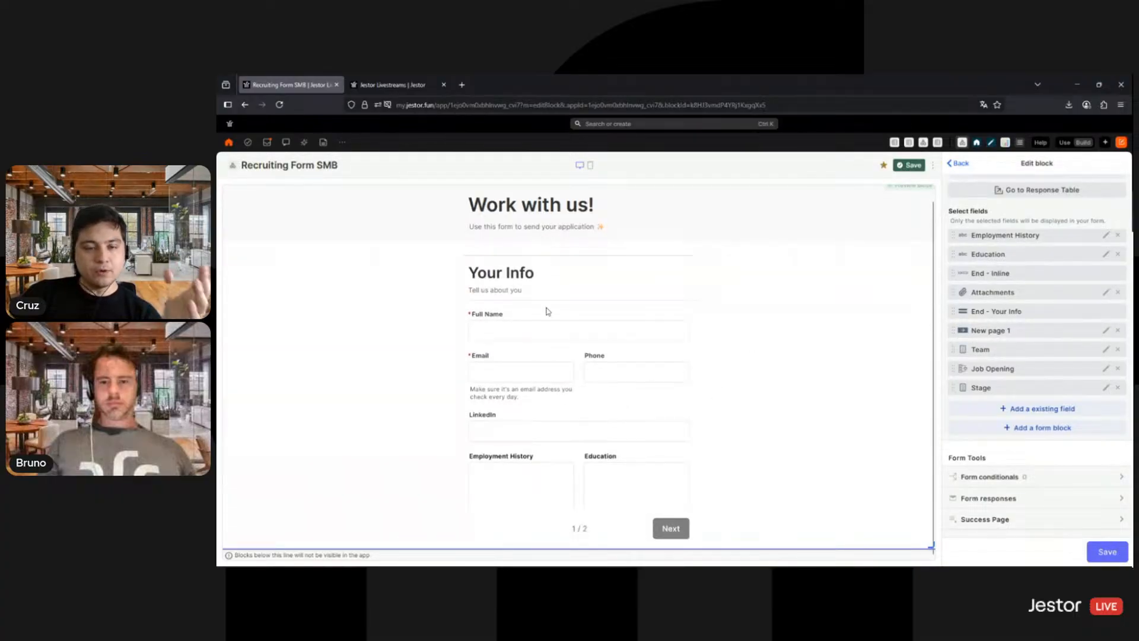
scroll(543, 291, down, 3)
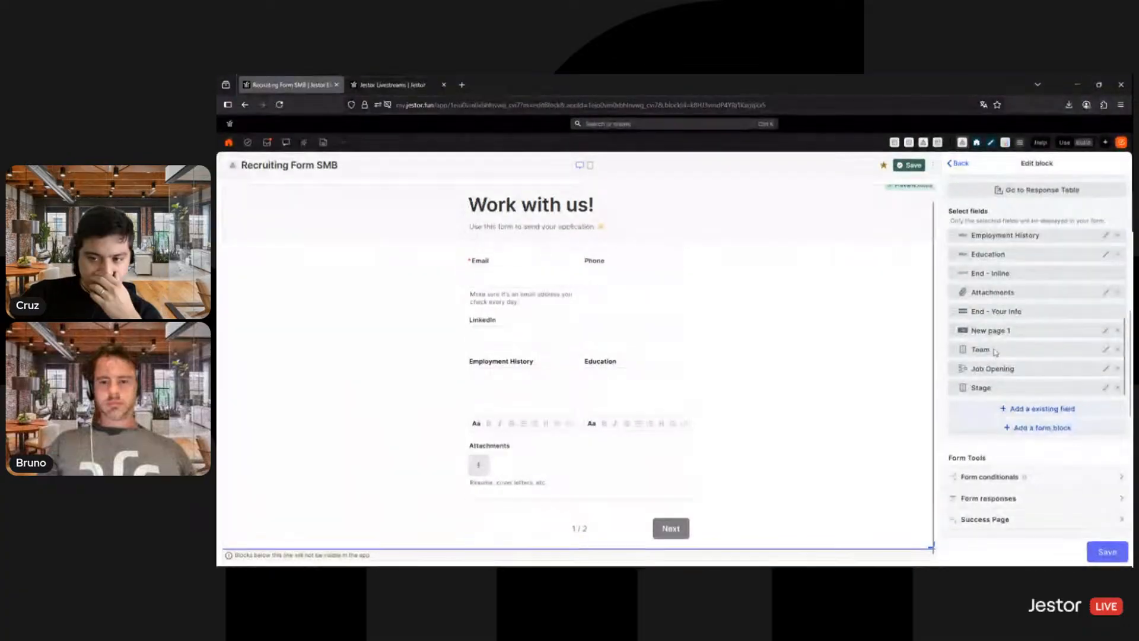
click(1028, 434)
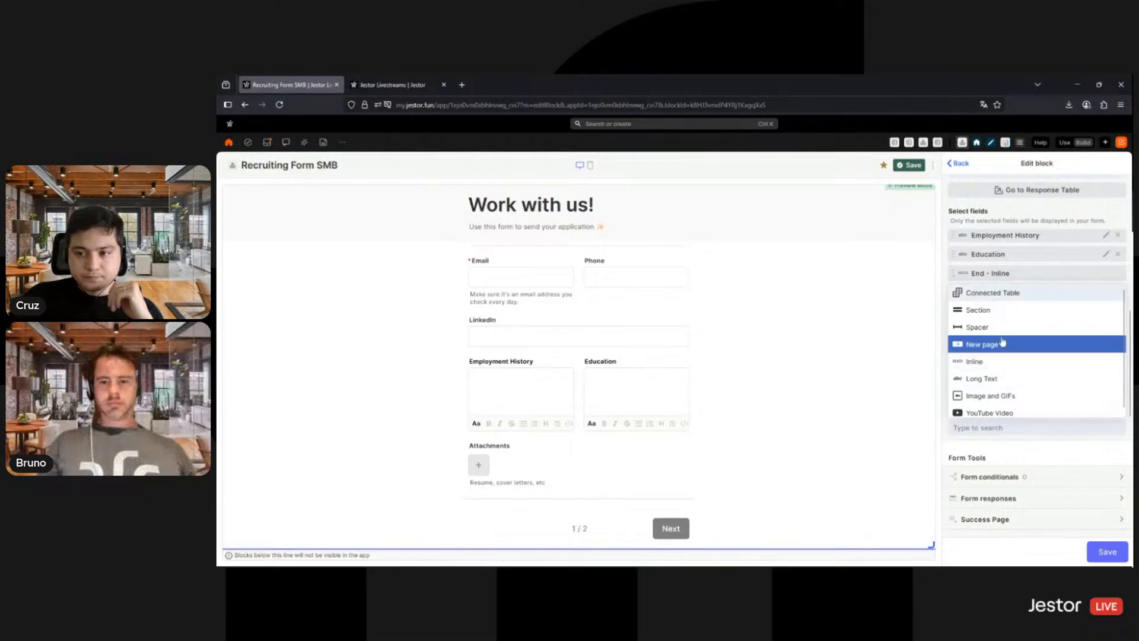
click(991, 312)
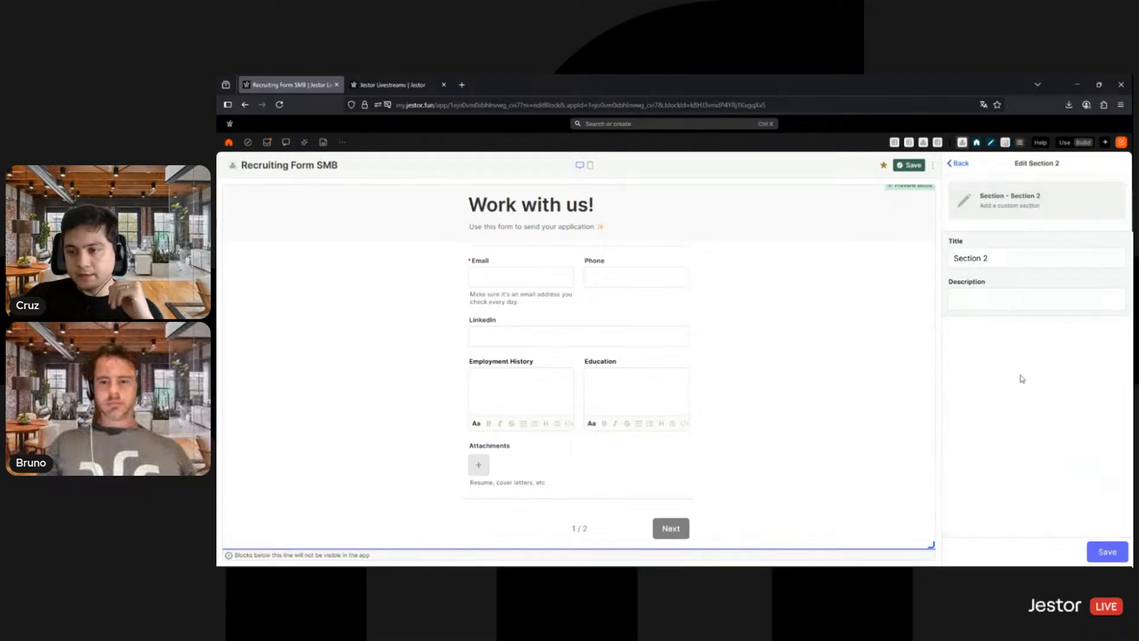
triple_click(1008, 254)
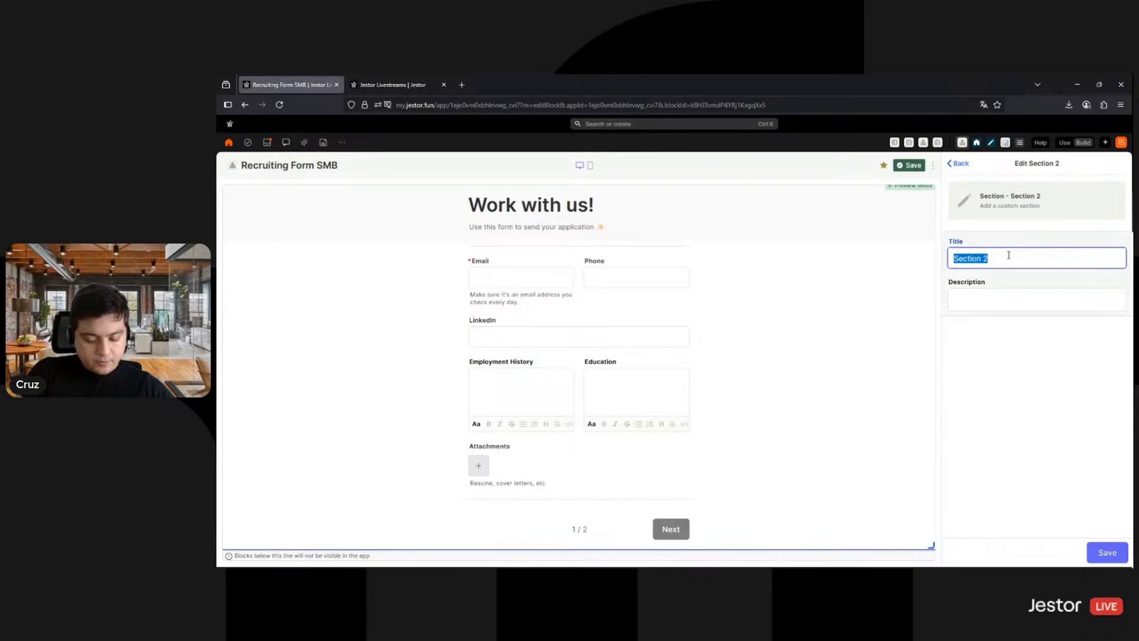
text(W)
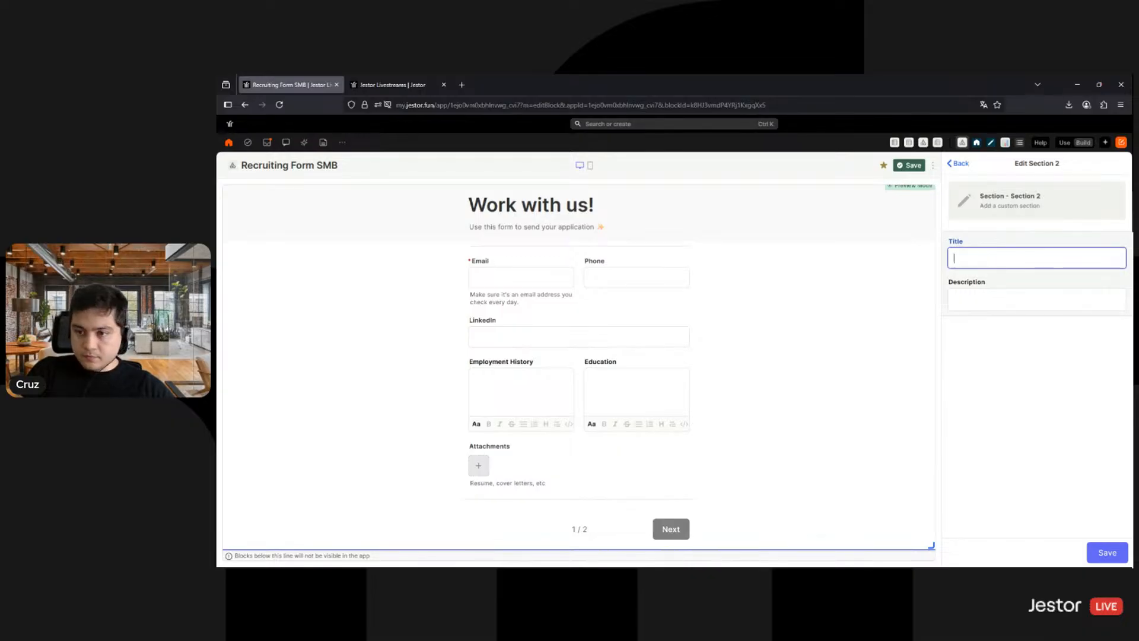
text(Job A)
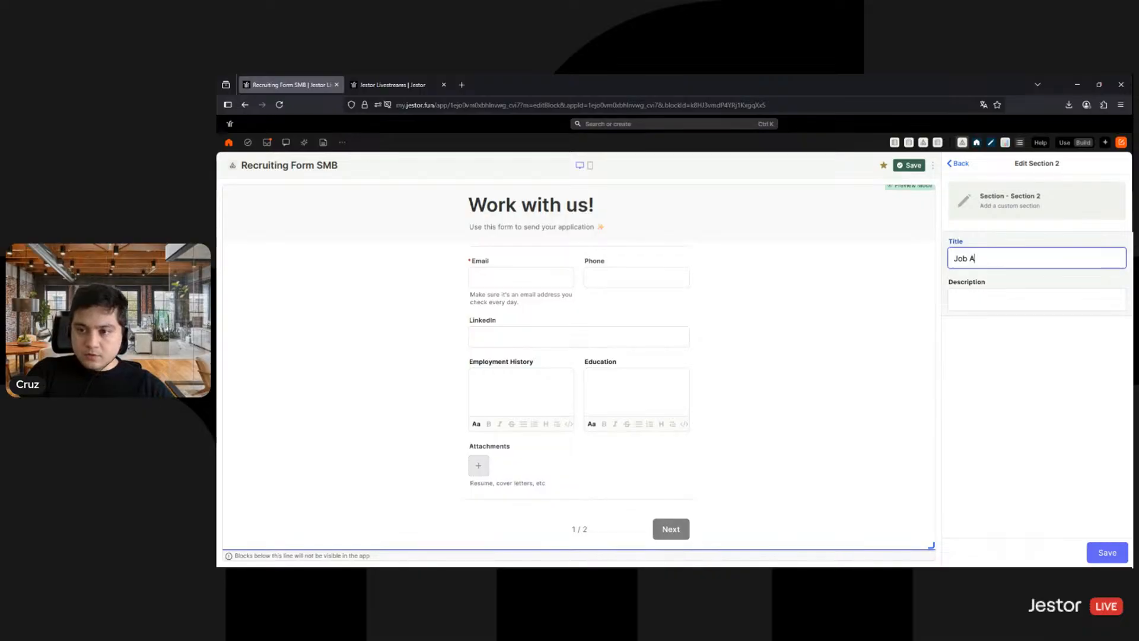
text(pplication)
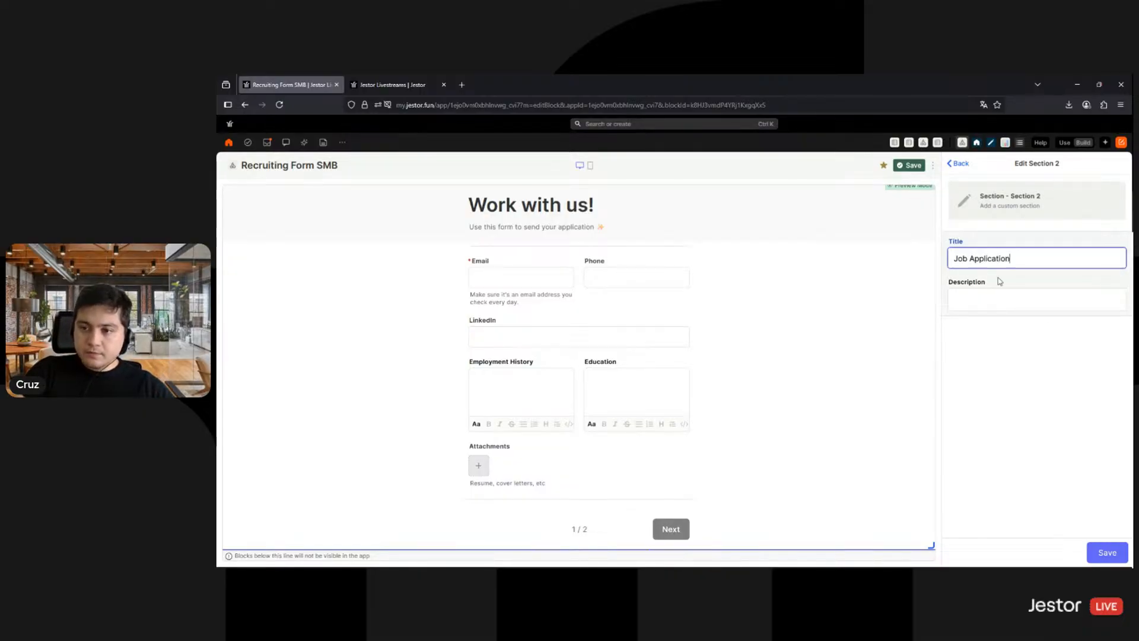
- Give the Job Application section the description "What job opening/team are you interested in?", save it, and move its start above the Team field
click(986, 299)
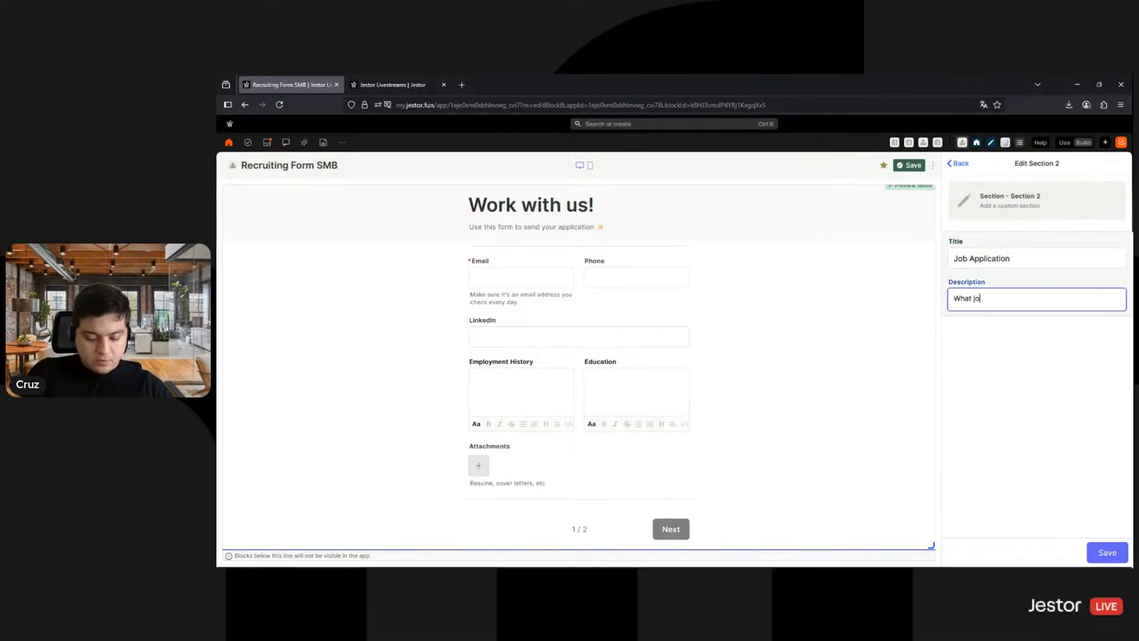
text(What job opening/team)
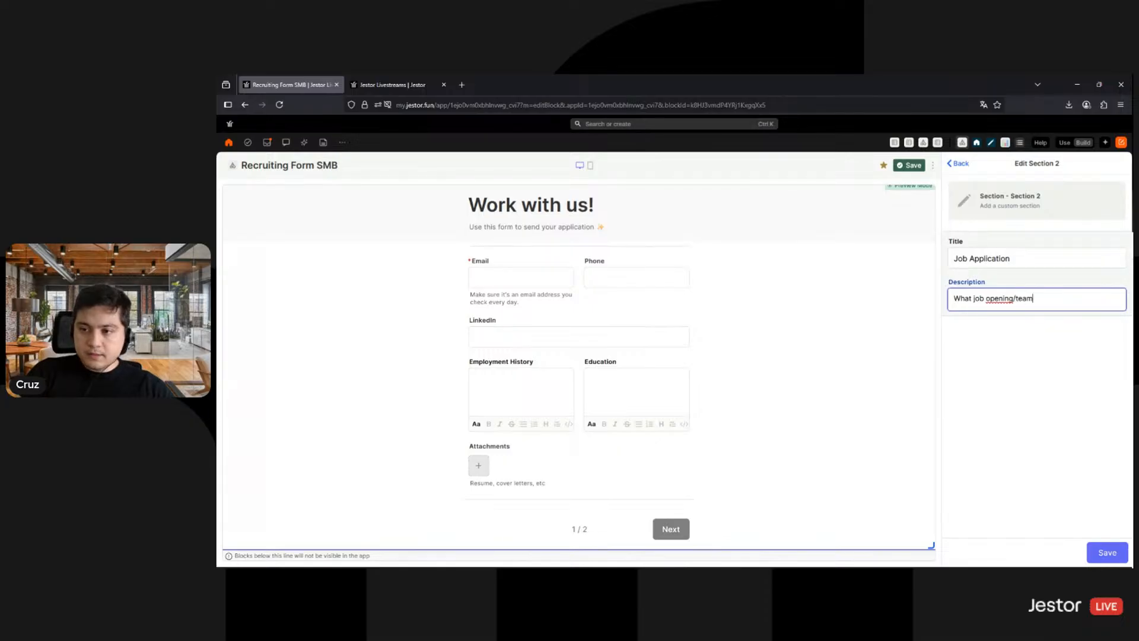
text( are you interese)
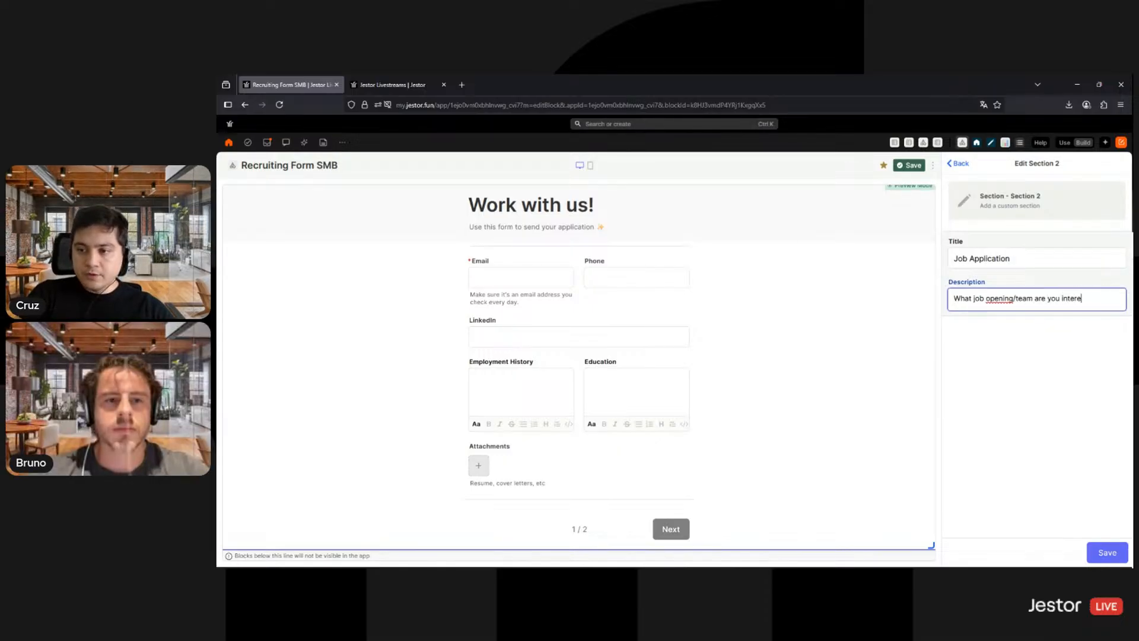
key(BackSpace)
text(ted )
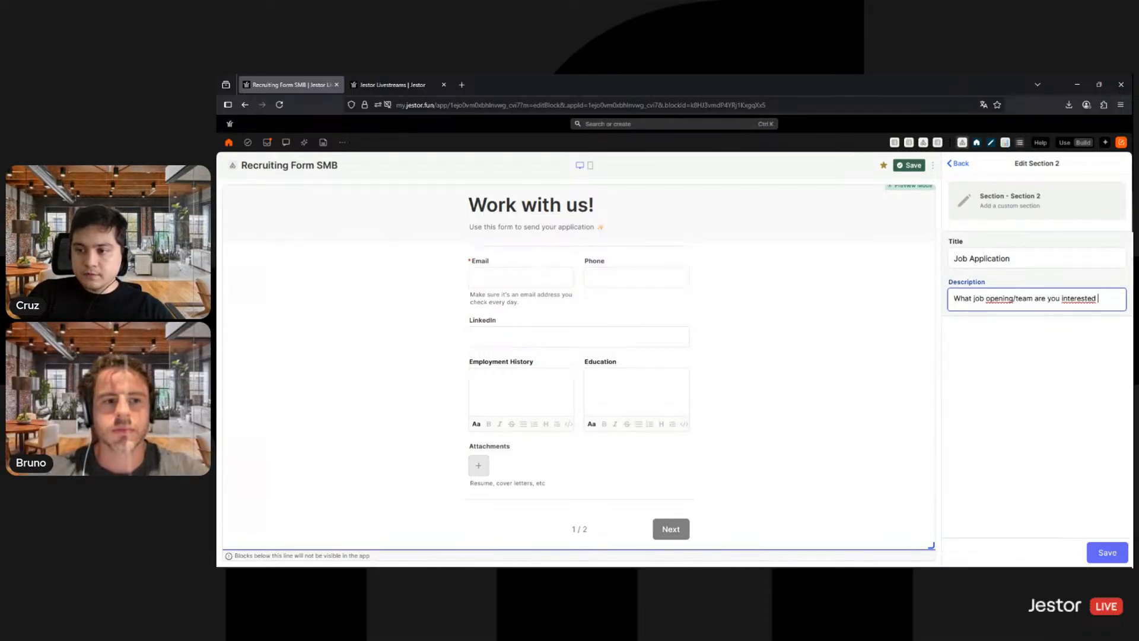
text(in?)
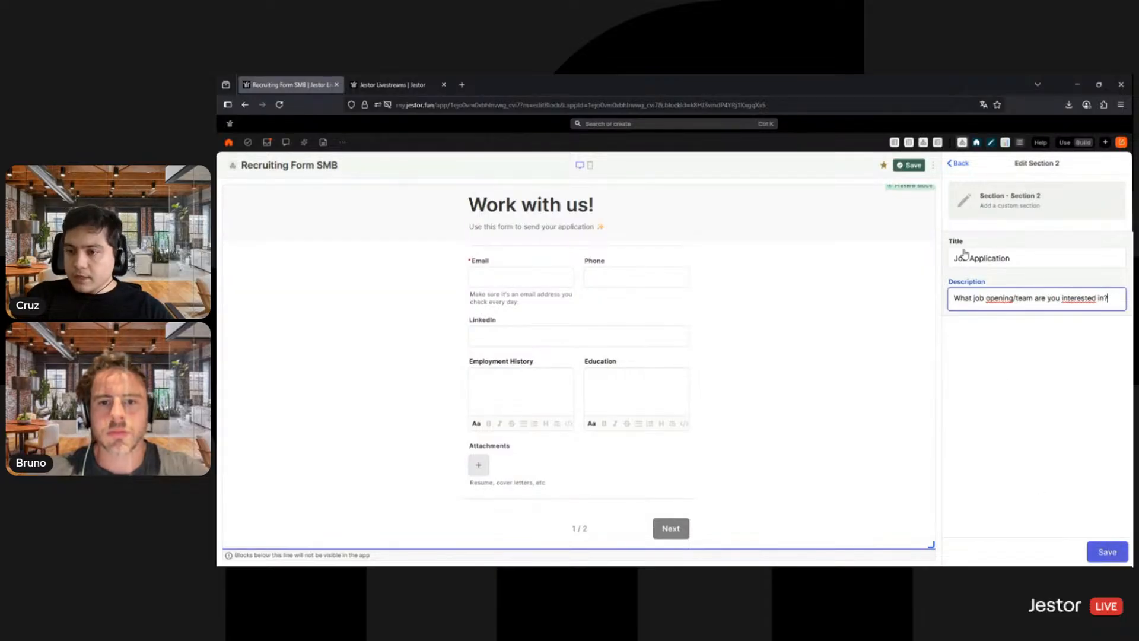
scroll(1001, 376, down, 1)
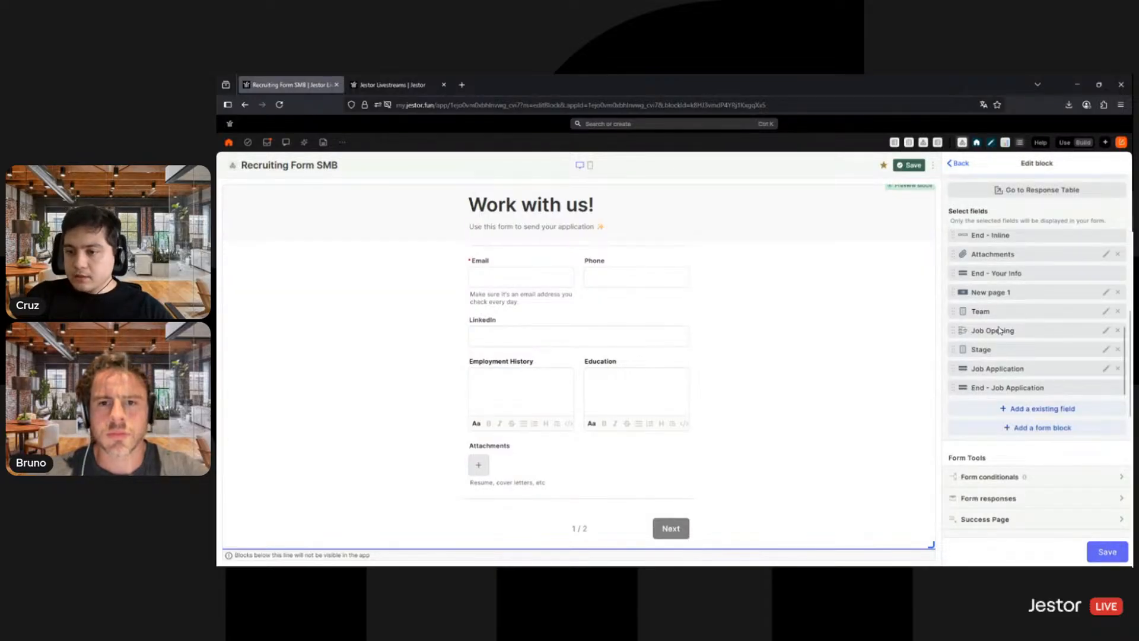
drag(1000, 369, 1001, 319)
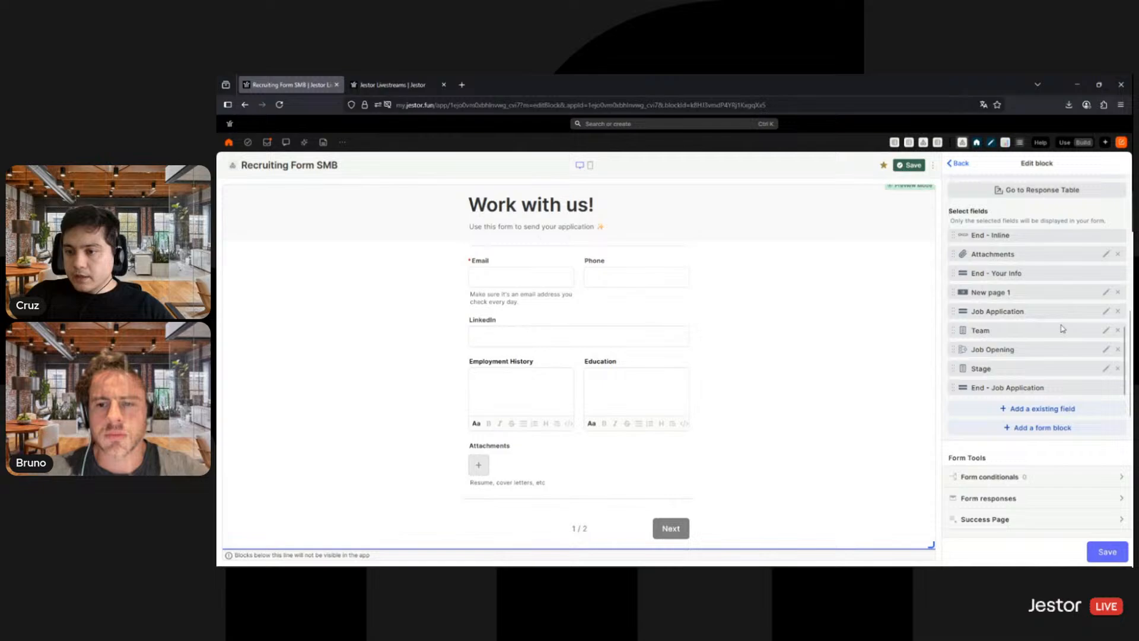
- Make the Team and Job Opening fields required in the form, saving each field's settings
click(1106, 330)
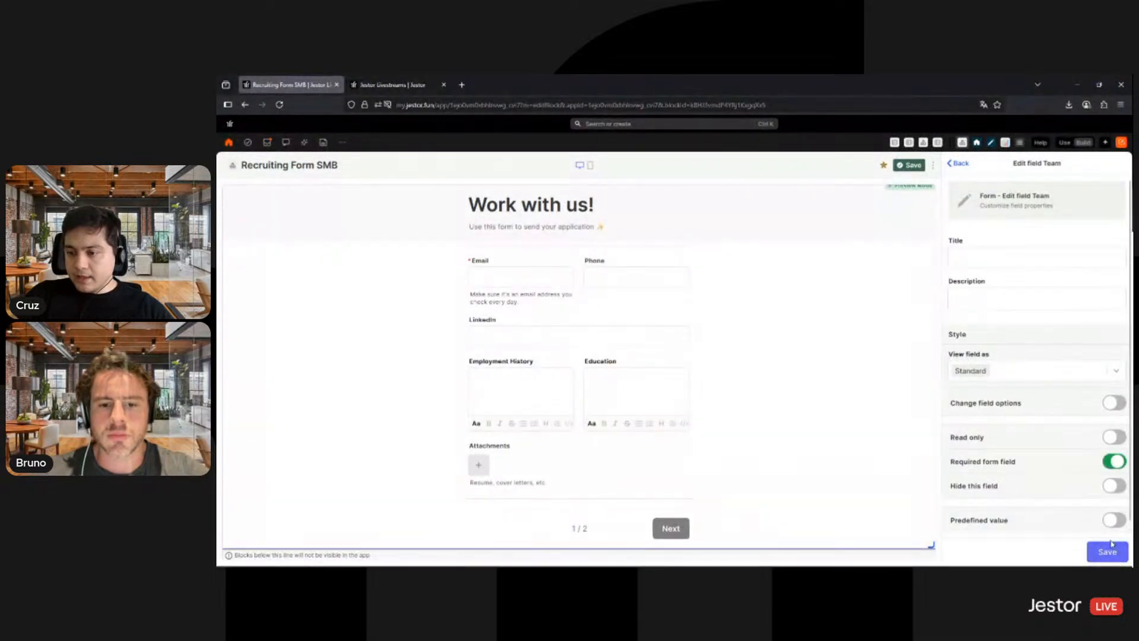
click(1109, 549)
click(1106, 350)
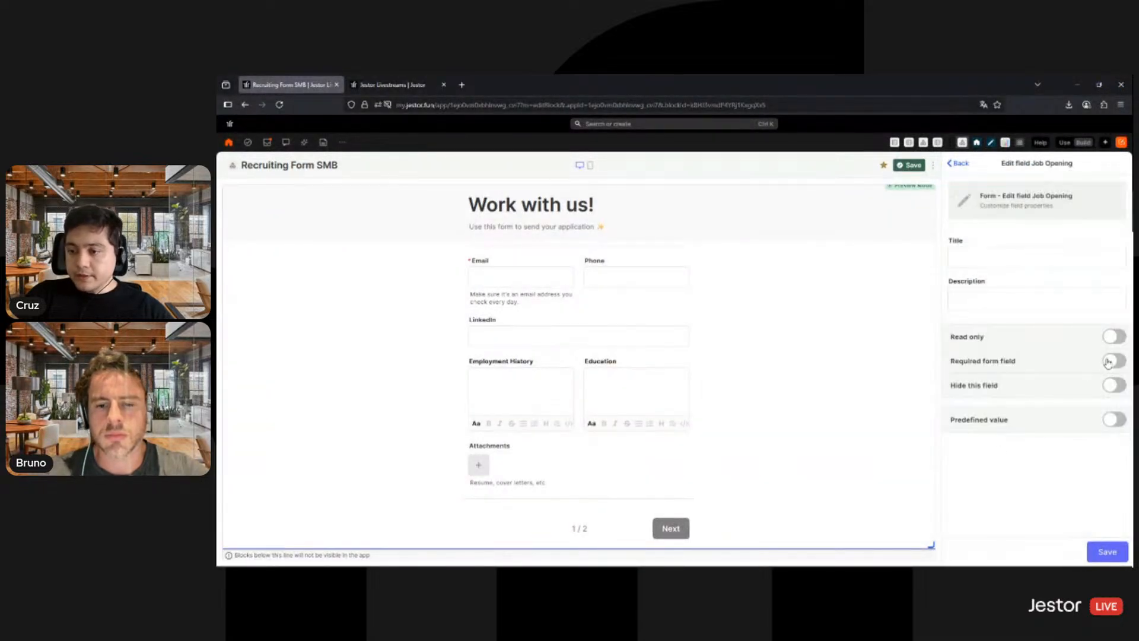
click(1109, 361)
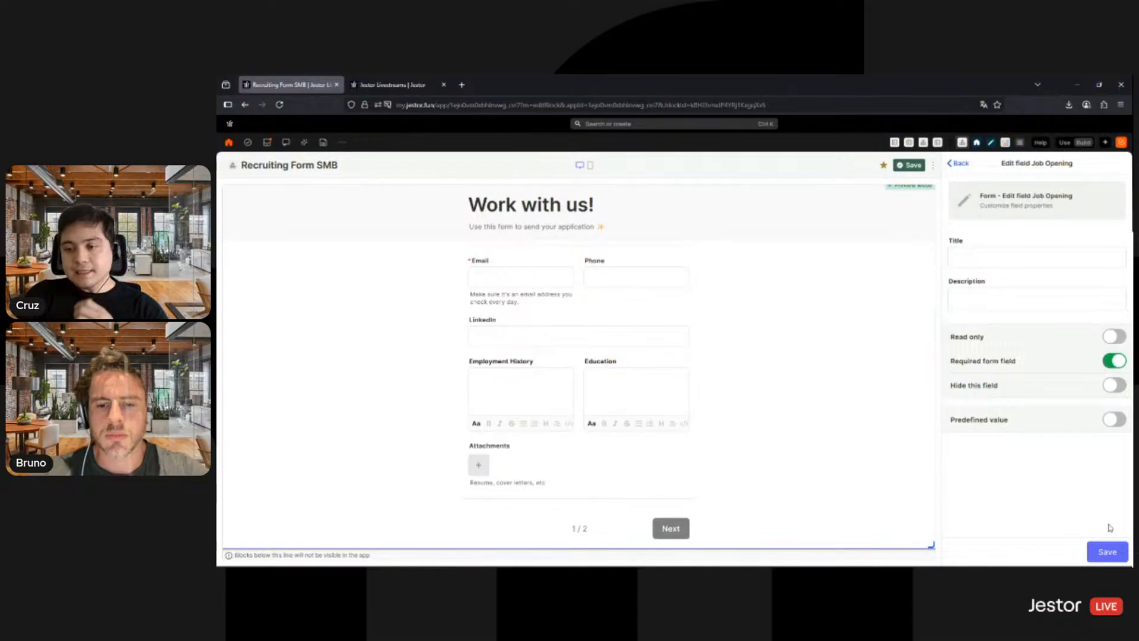
click(1108, 550)
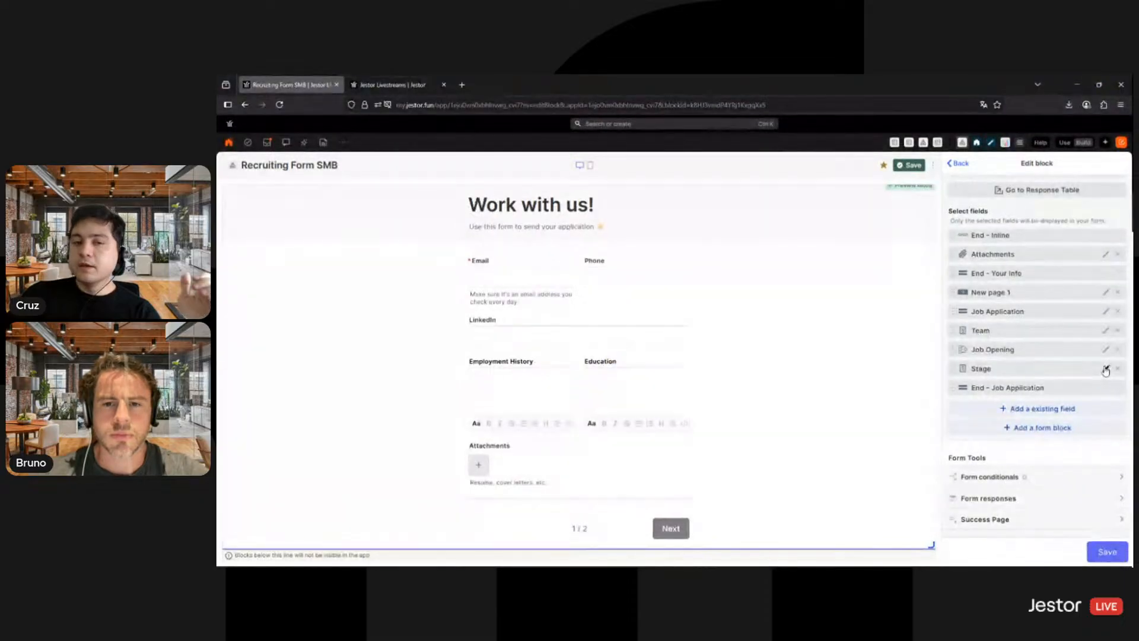
- Give the Stage field the predefined value Triage, hide it from the form, and save its settings
click(1105, 371)
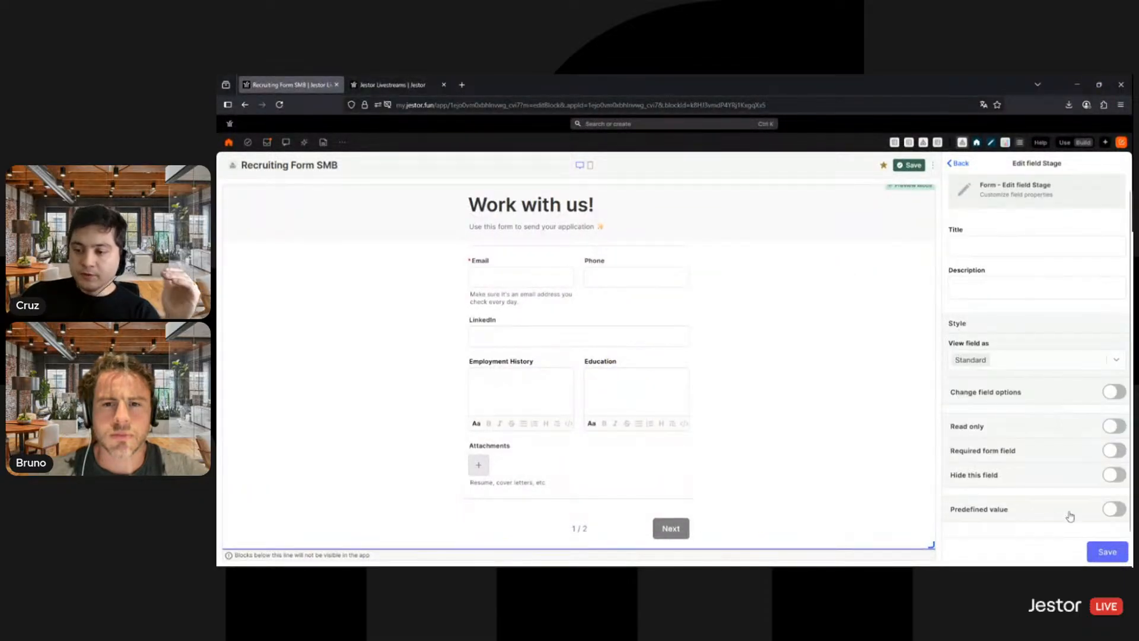
click(1113, 509)
scroll(1068, 474, down, 1)
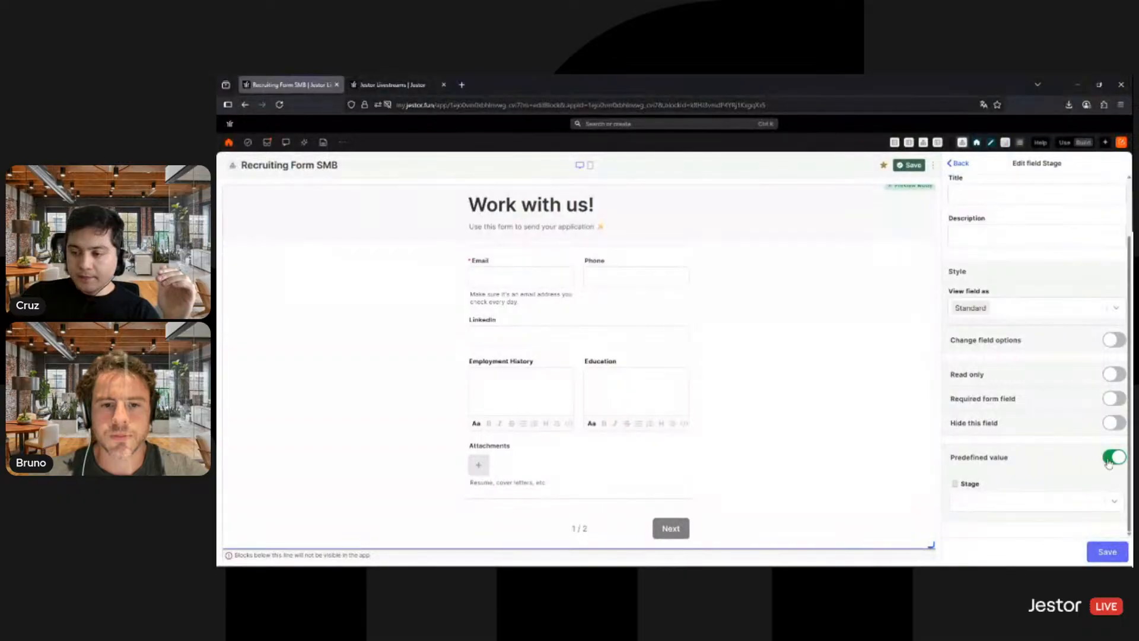
click(1011, 509)
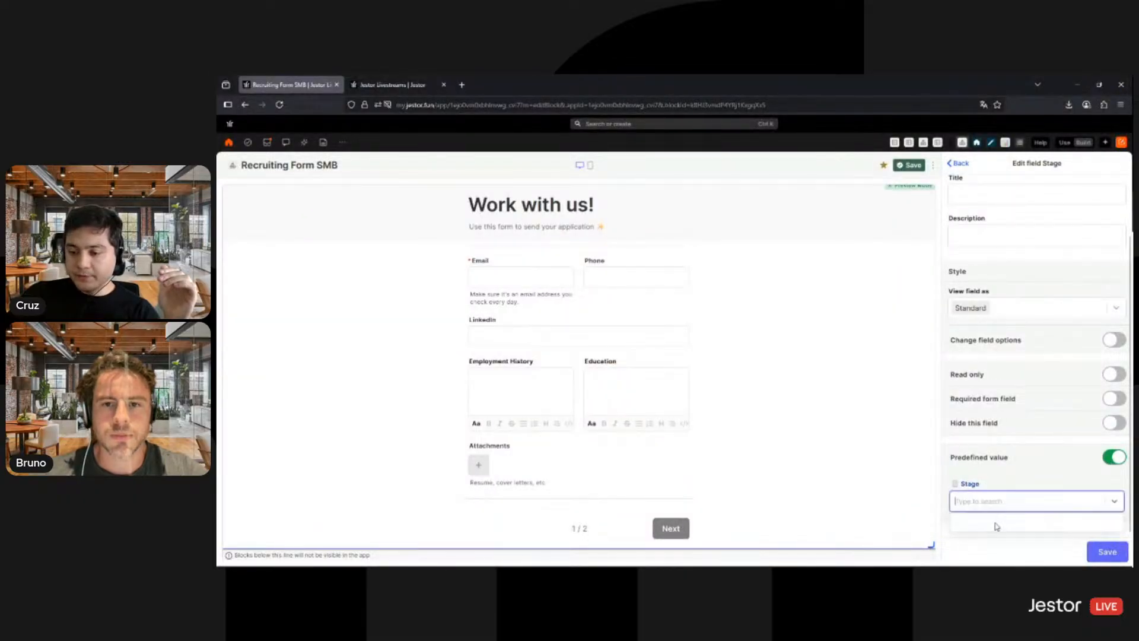
click(1010, 399)
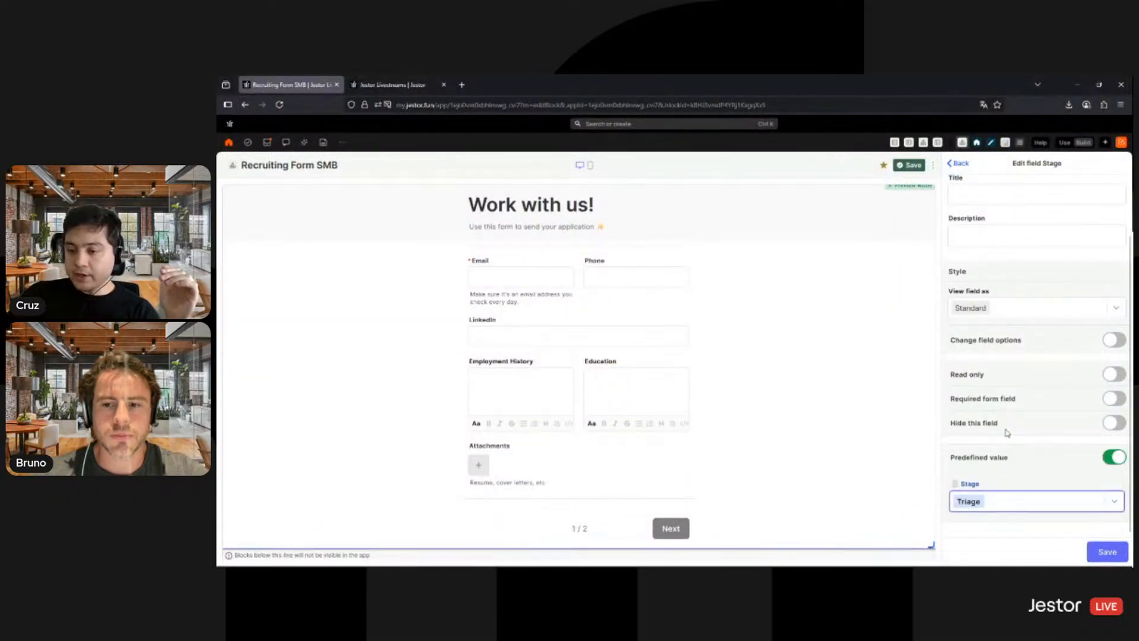
click(1115, 426)
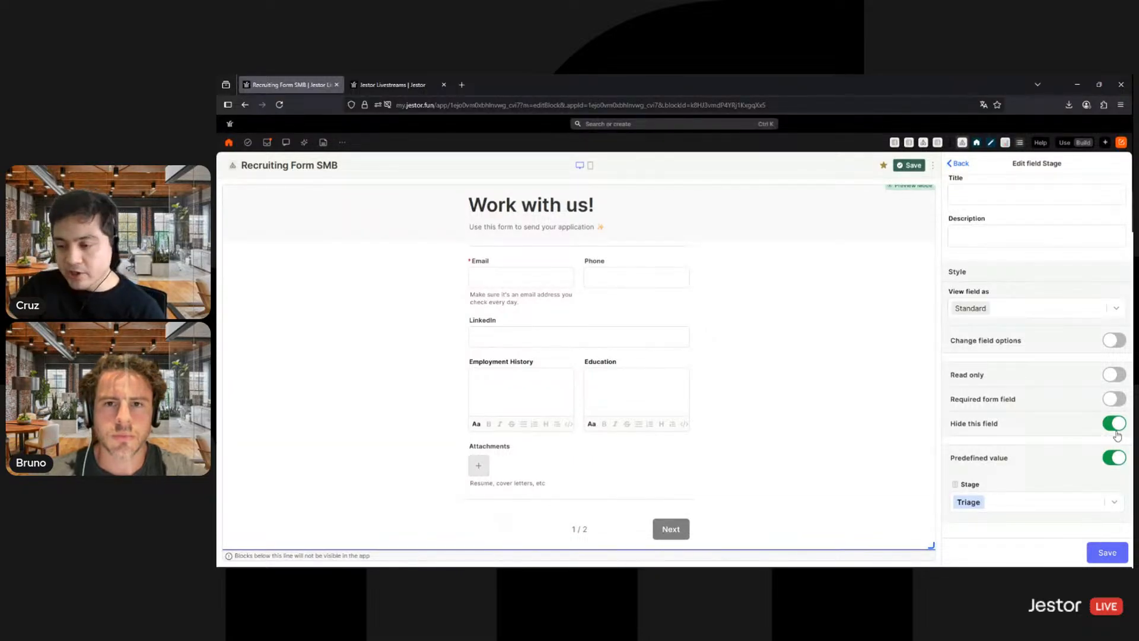
click(1099, 552)
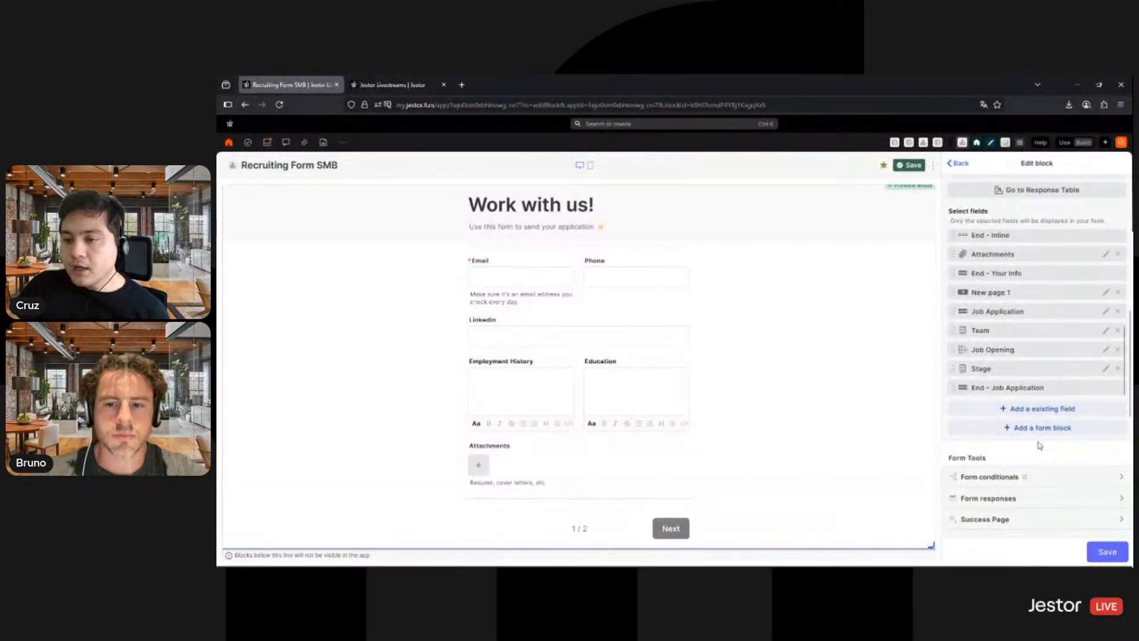
- Open the form's response settings to view the options for response copies
scroll(1039, 445, up, 2)
scroll(1063, 360, down, 6)
scroll(1068, 302, up, 3)
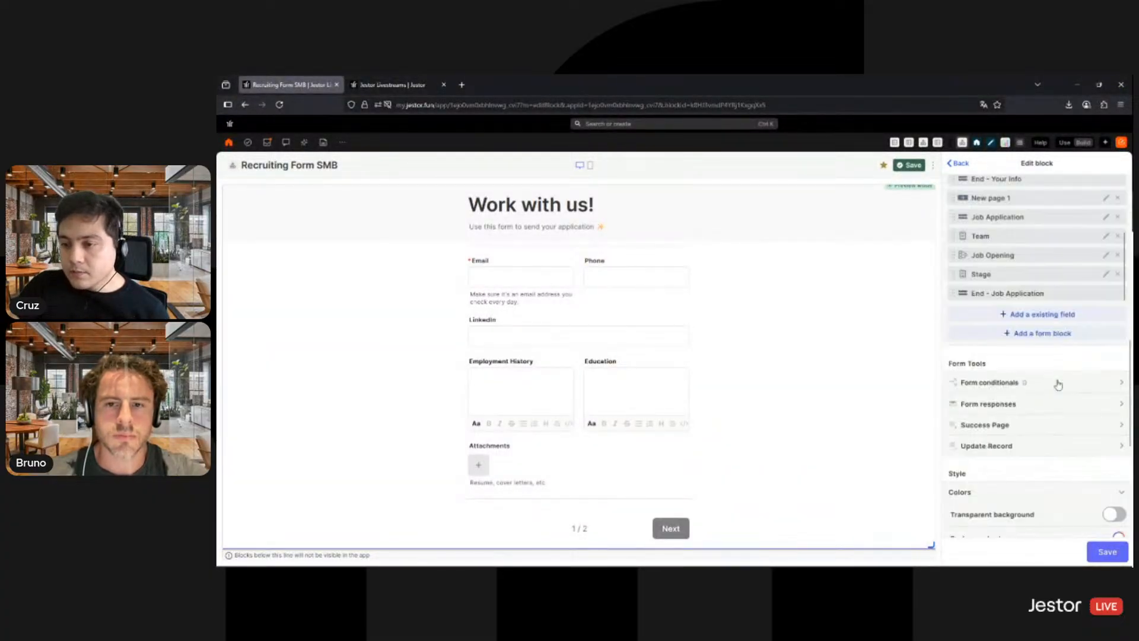
scroll(1061, 387, up, 1)
scroll(1064, 415, down, 3)
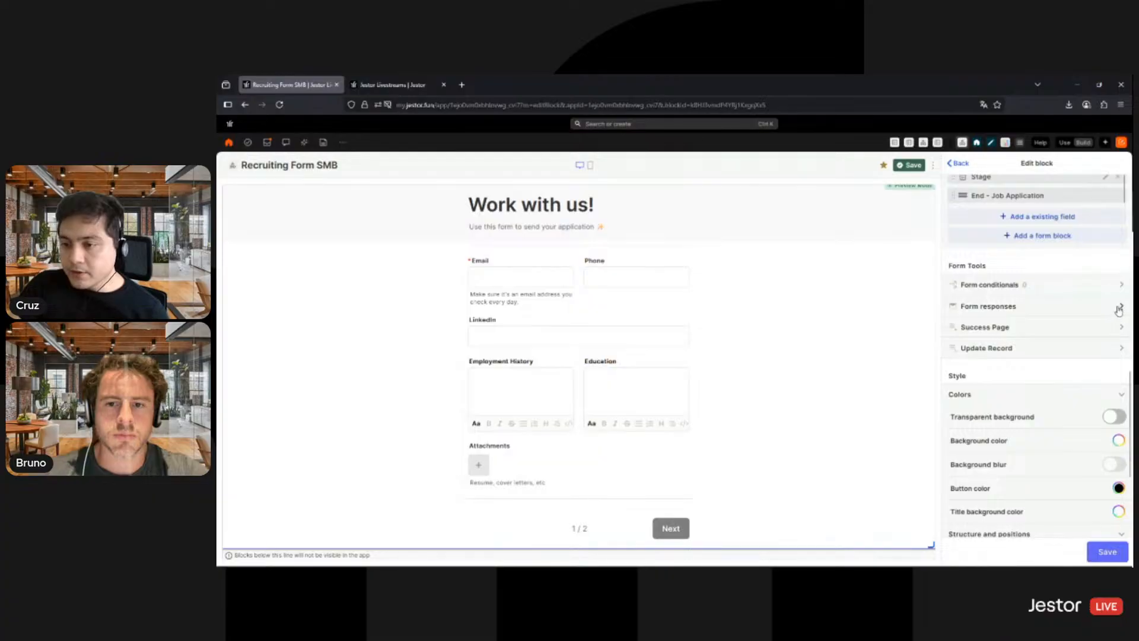
click(1118, 309)
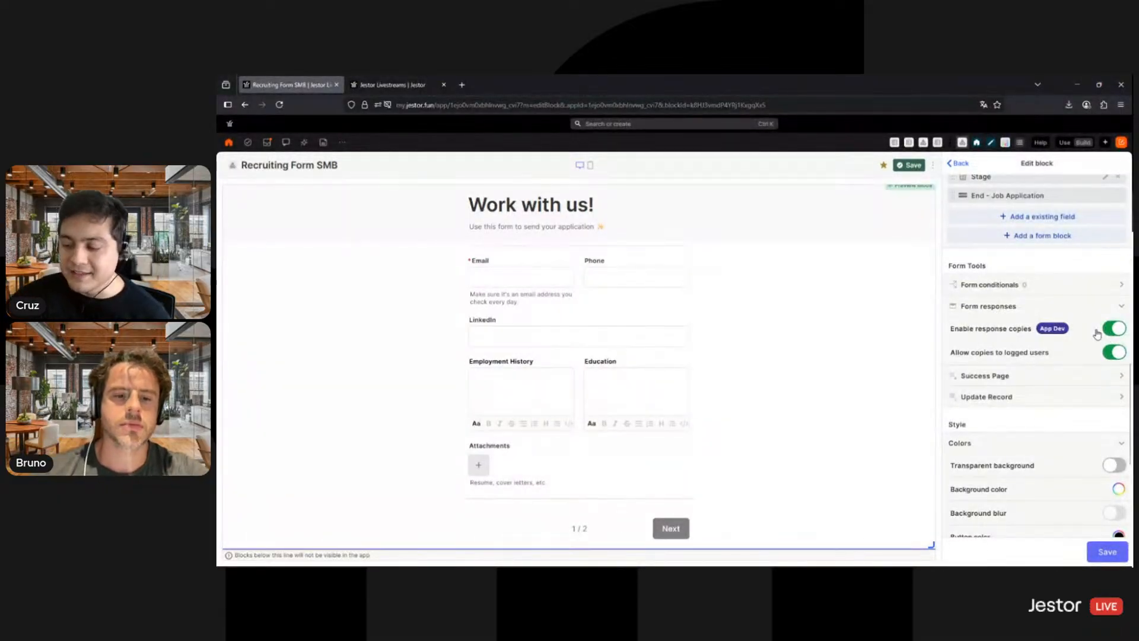
- Set the form's success page message to "Thank you for your interest!" and check the remaining success page options
click(1053, 382)
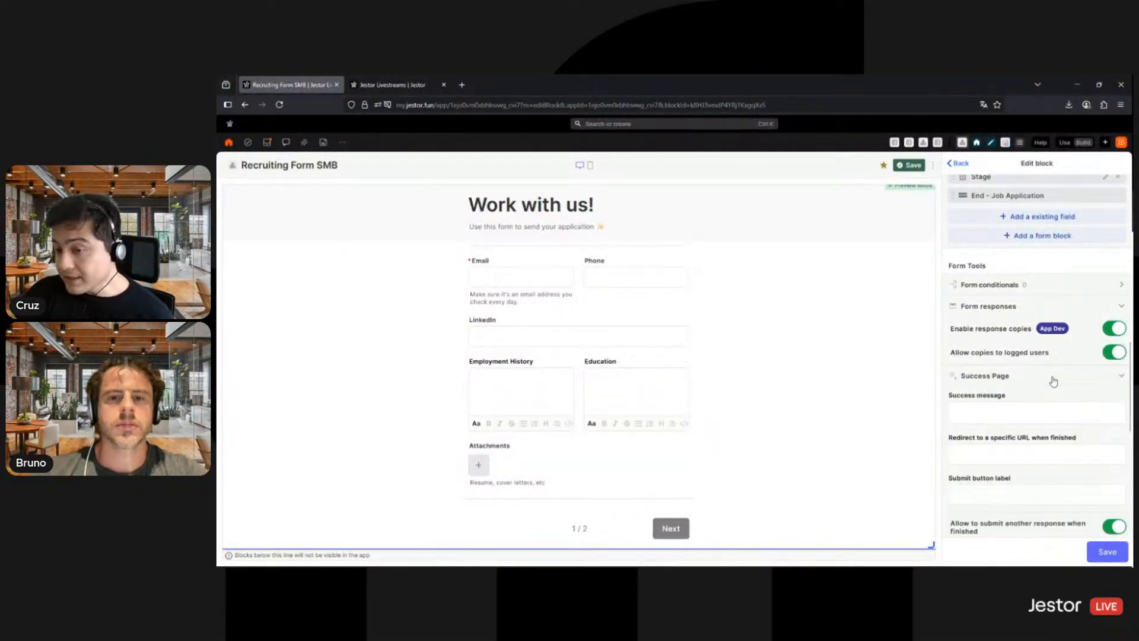
click(1032, 414)
text(Tha)
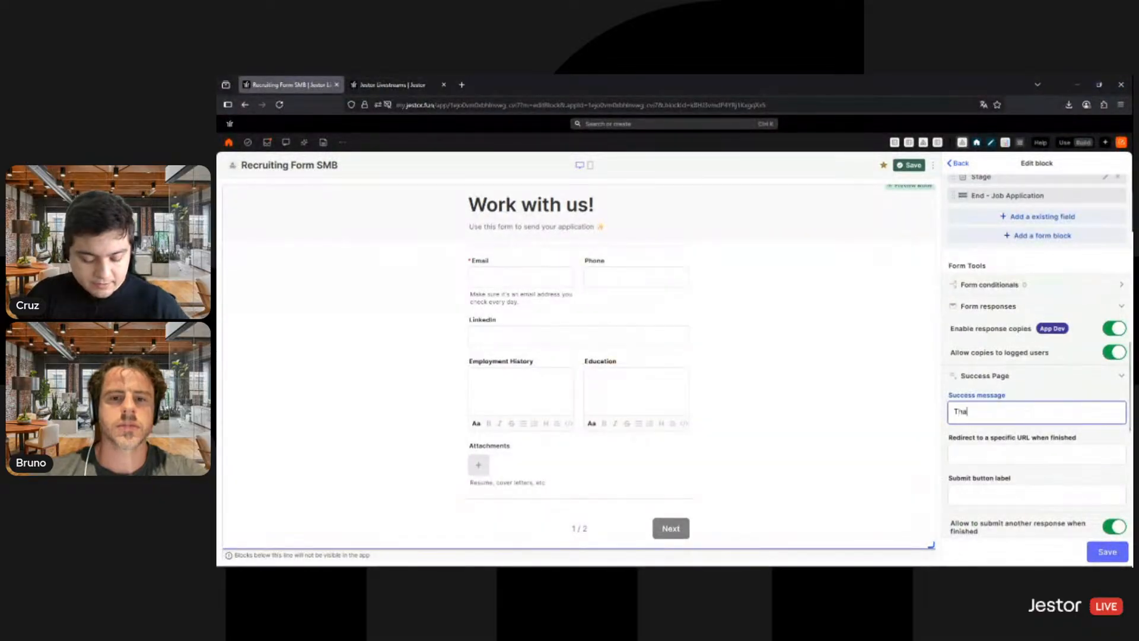
text(nk you)
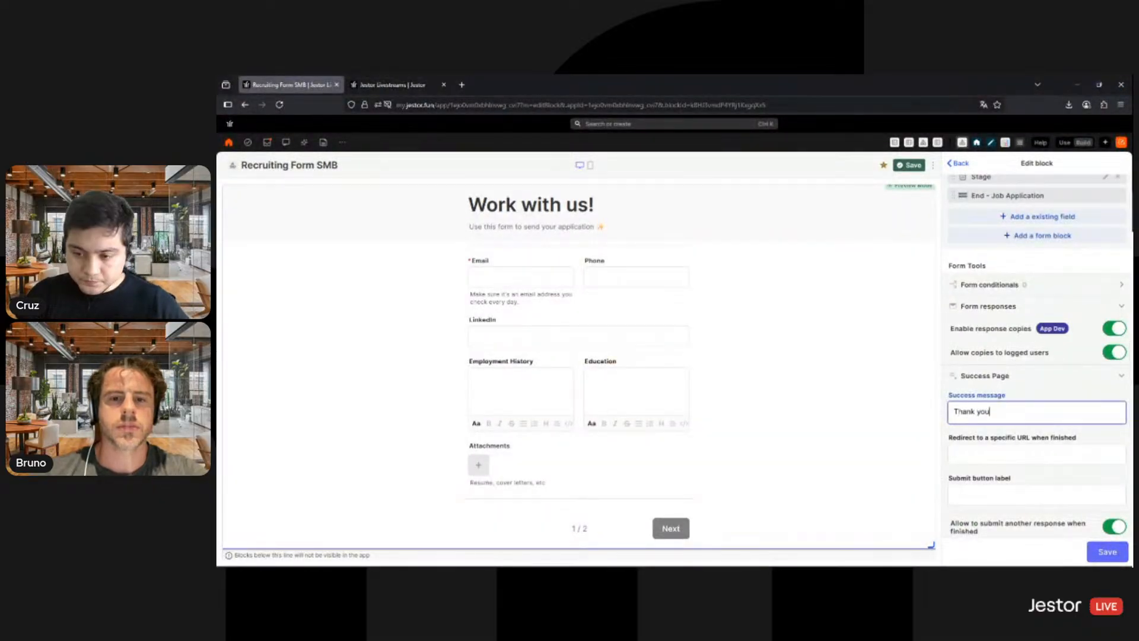
text( for your interest!)
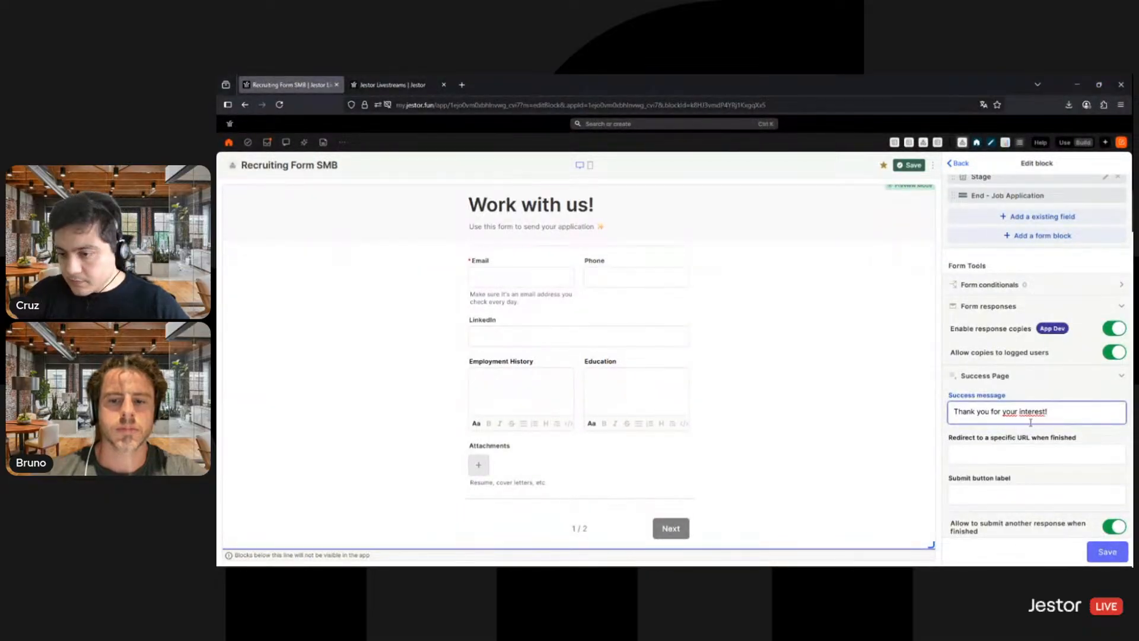
scroll(1030, 418, down, 1)
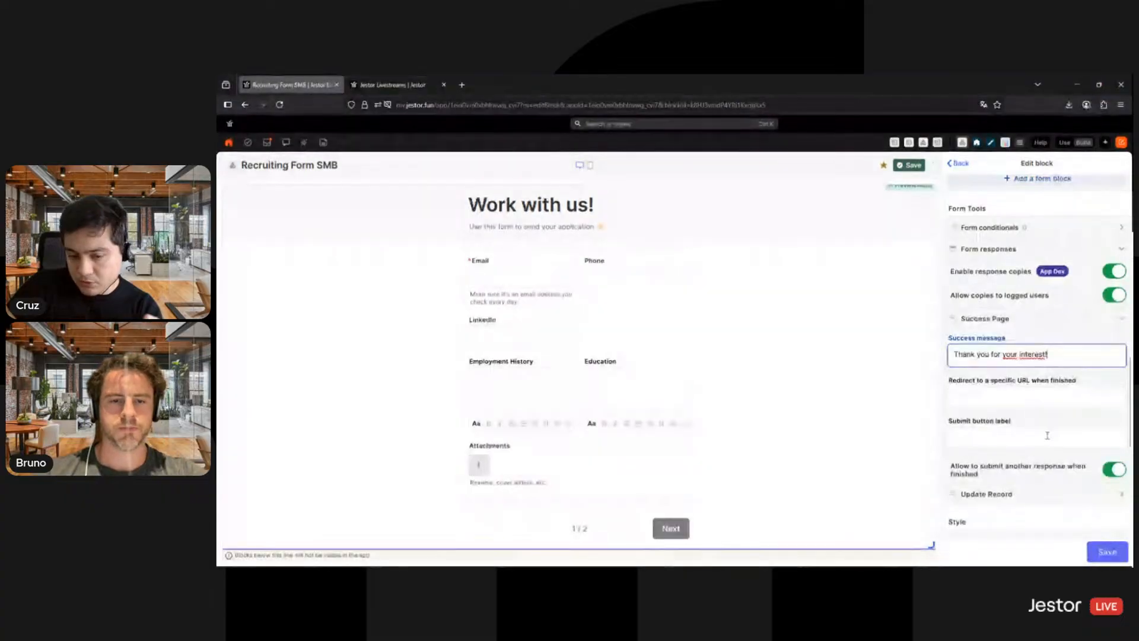
scroll(1019, 391, down, 1)
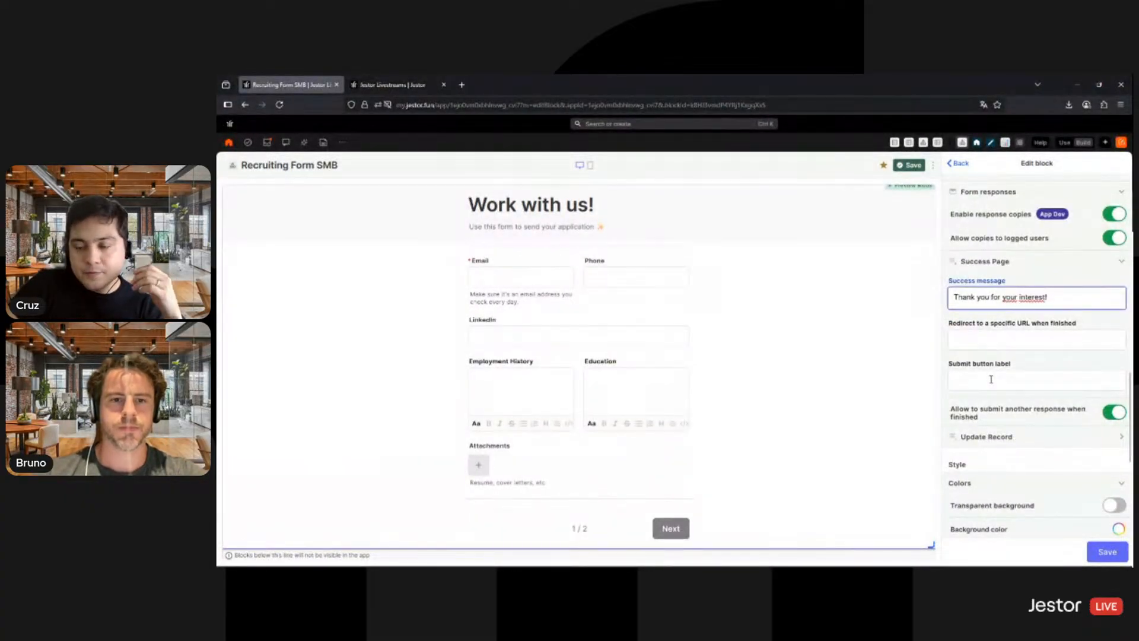
click(962, 384)
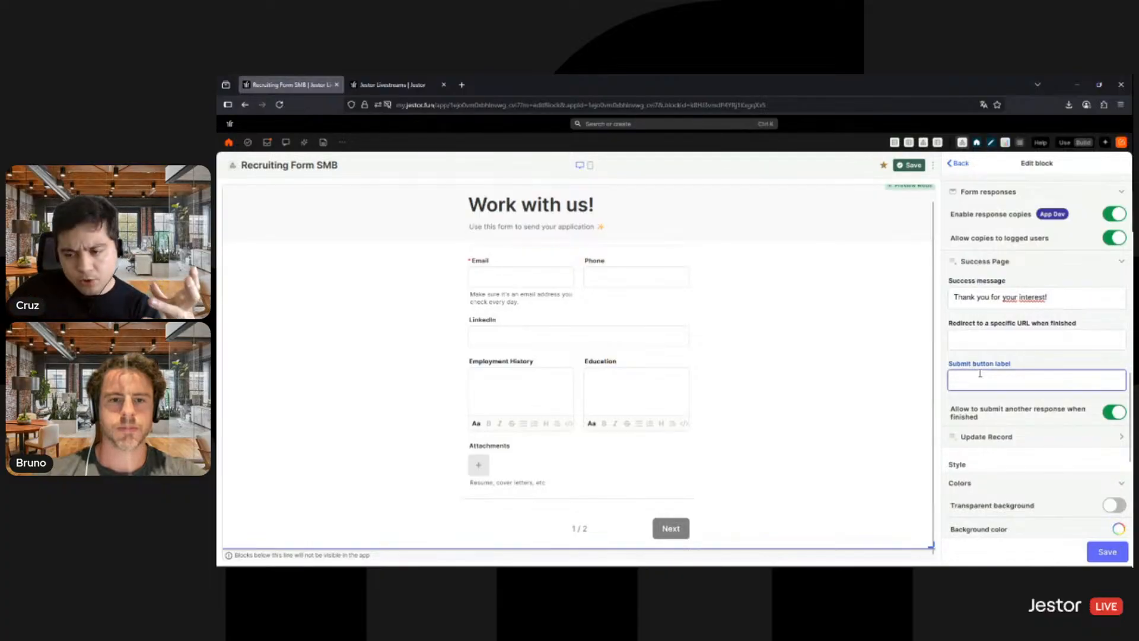
- Set the form's button color to purple and save the color, leaving the background color as is
scroll(1032, 374, down, 4)
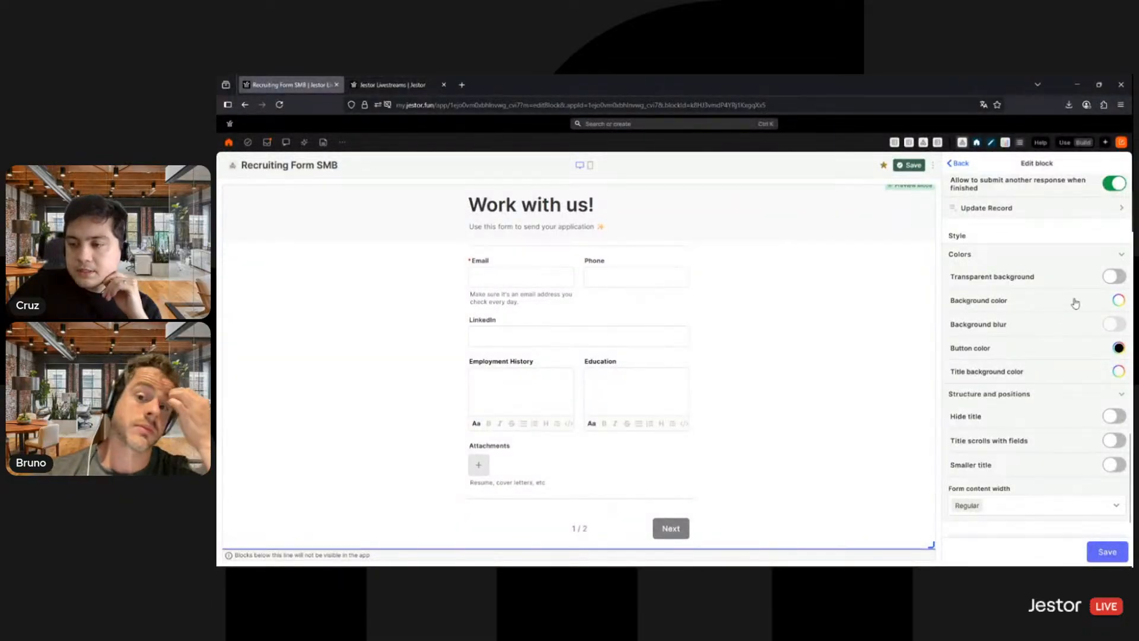
click(1118, 300)
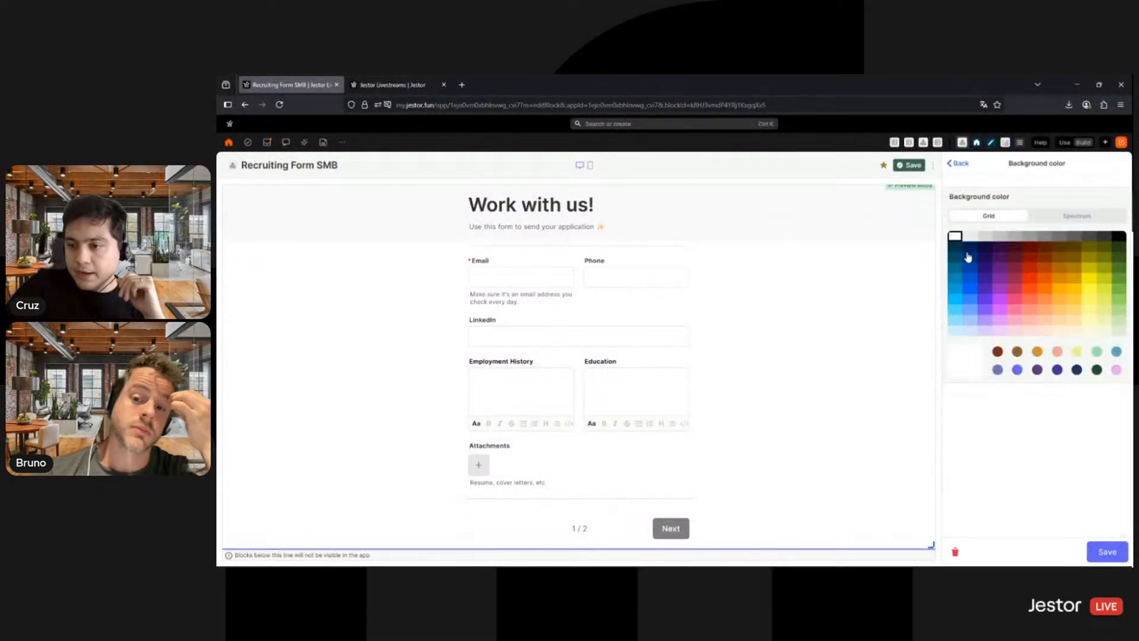
click(1106, 551)
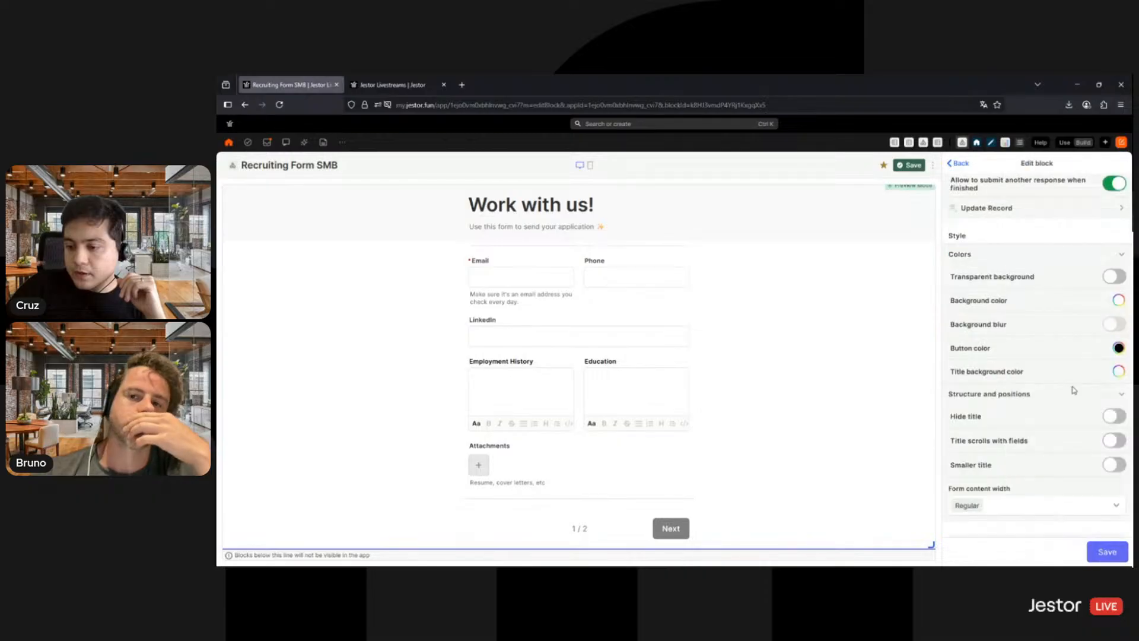
click(1118, 348)
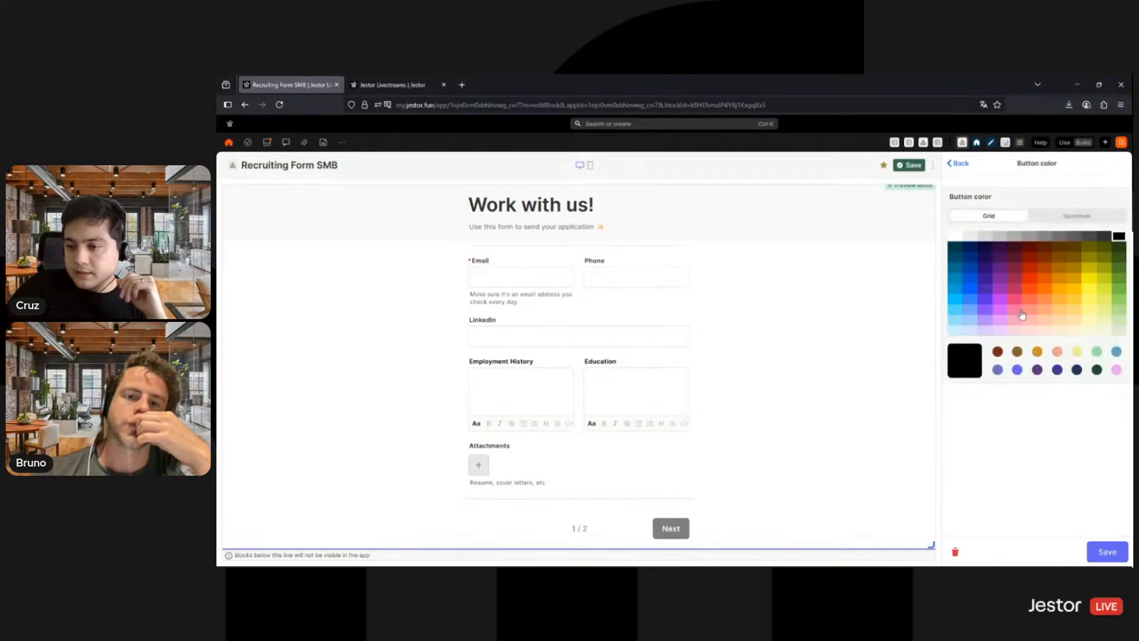
click(1000, 289)
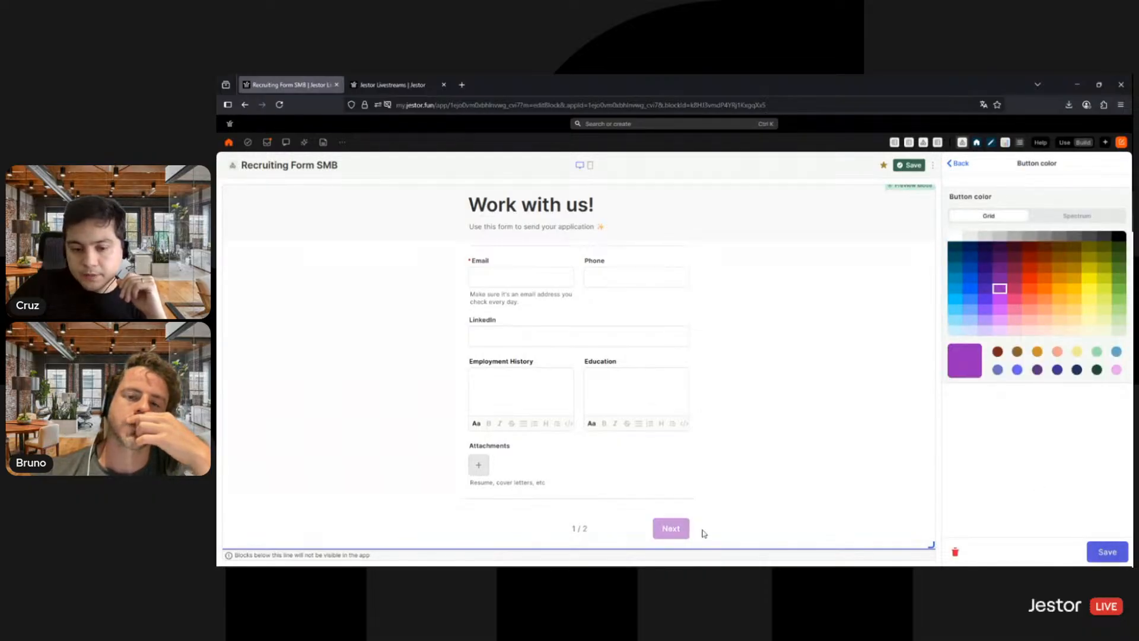
click(1106, 552)
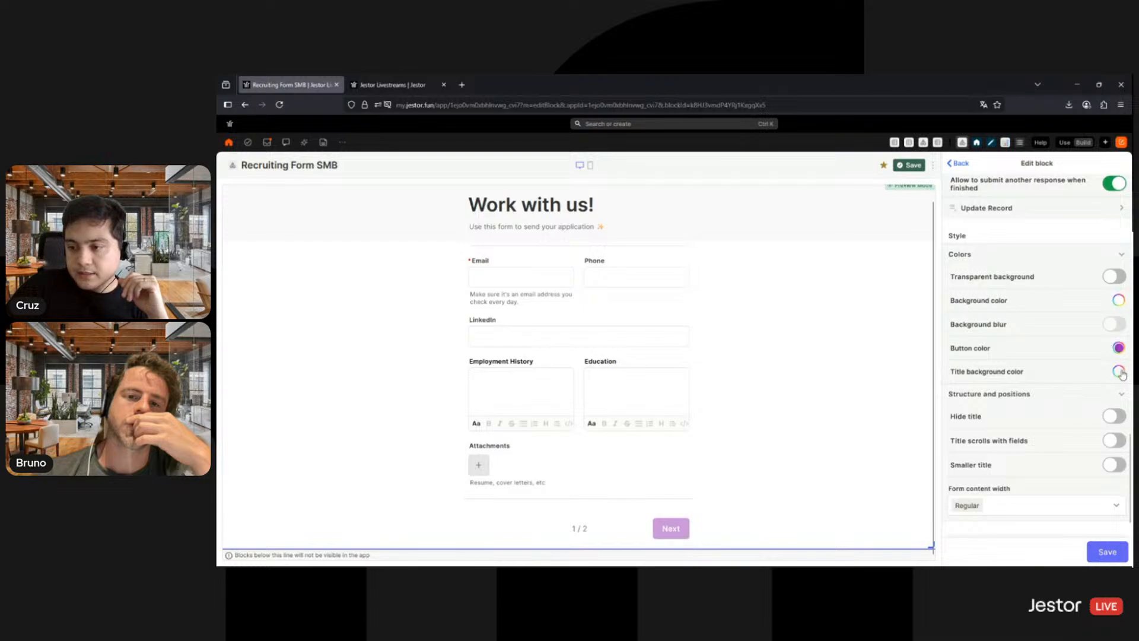
- Try purple as the form's title background color, choose white instead, and save the color
click(1118, 371)
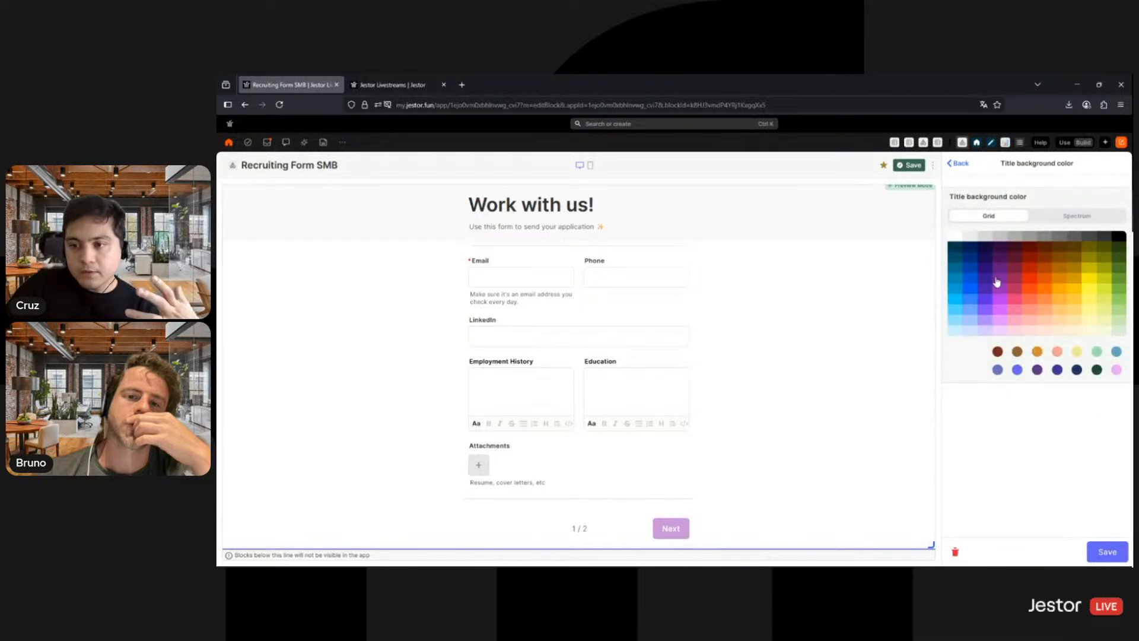
click(1000, 289)
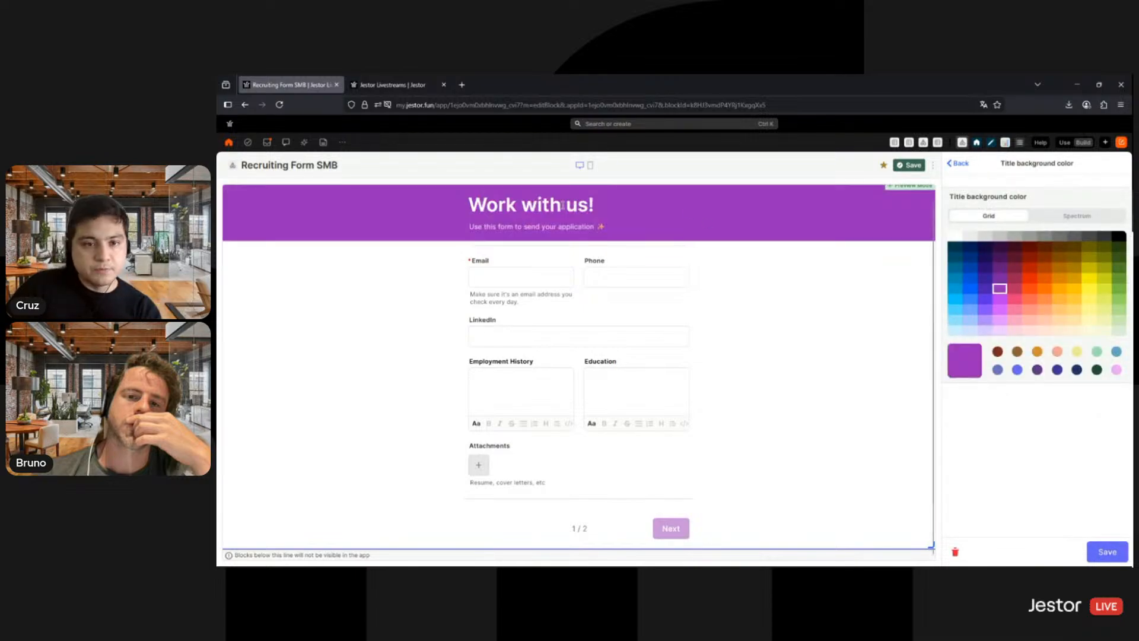
click(956, 237)
click(1107, 551)
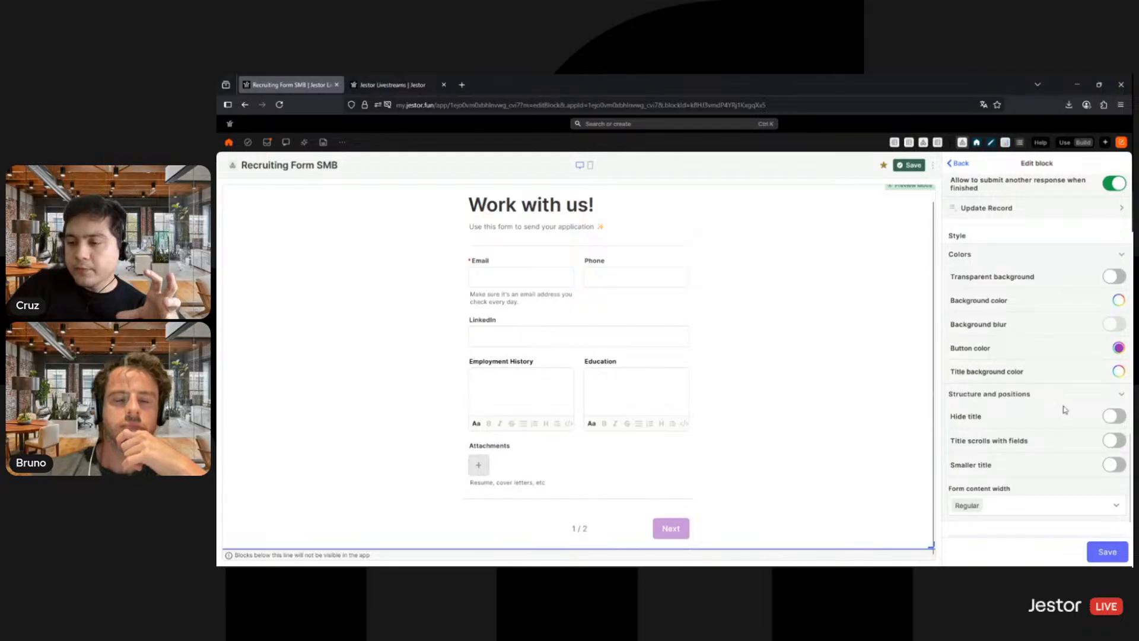
- Try the smaller title option on the form and switch it off again
scroll(1064, 410, down, 1)
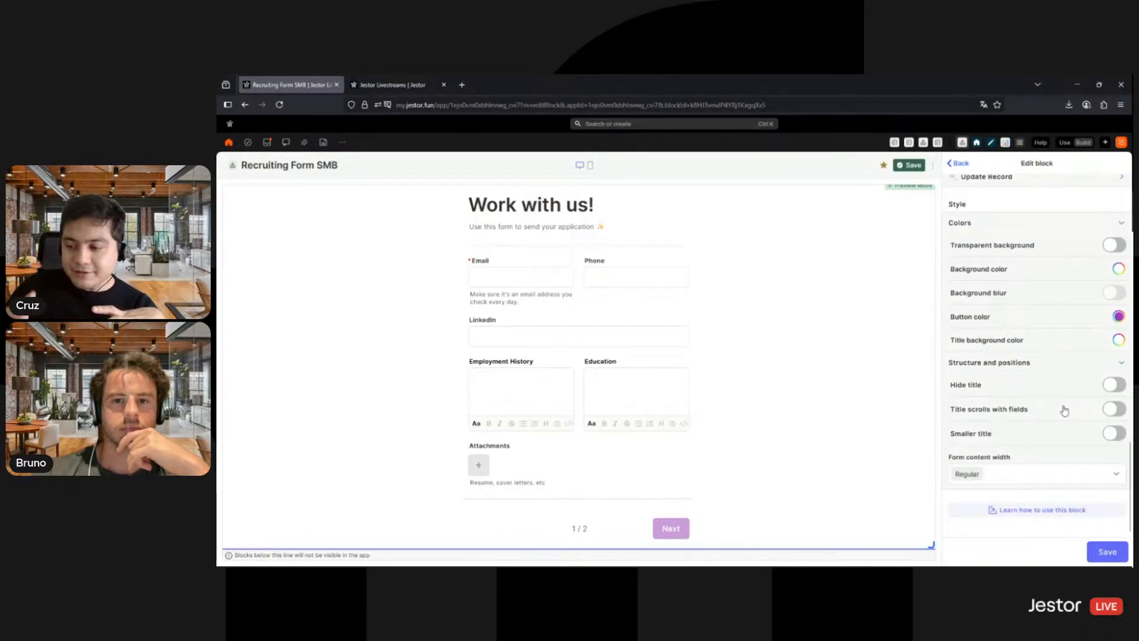
scroll(1064, 409, up, 3)
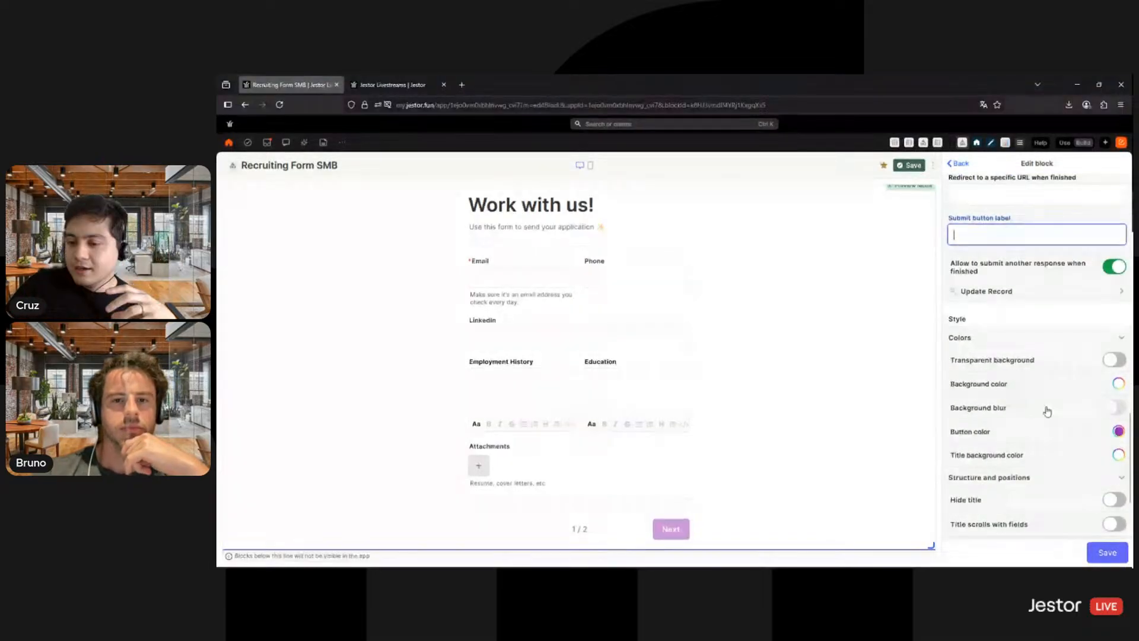
scroll(1042, 465, down, 3)
click(1103, 436)
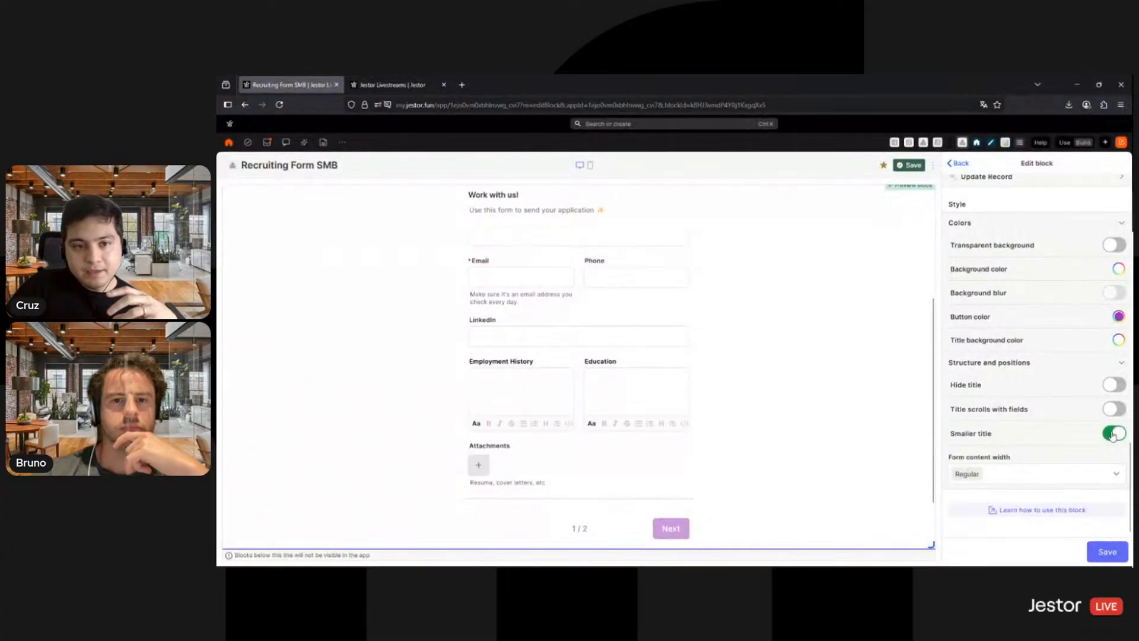
click(1099, 435)
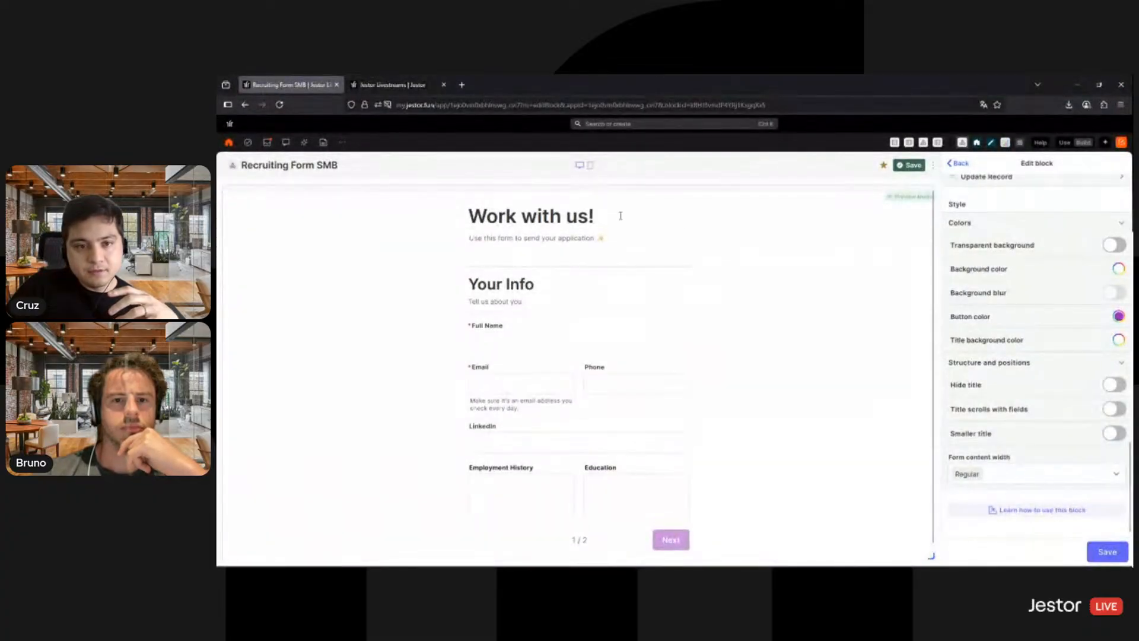
scroll(1055, 394, up, 2)
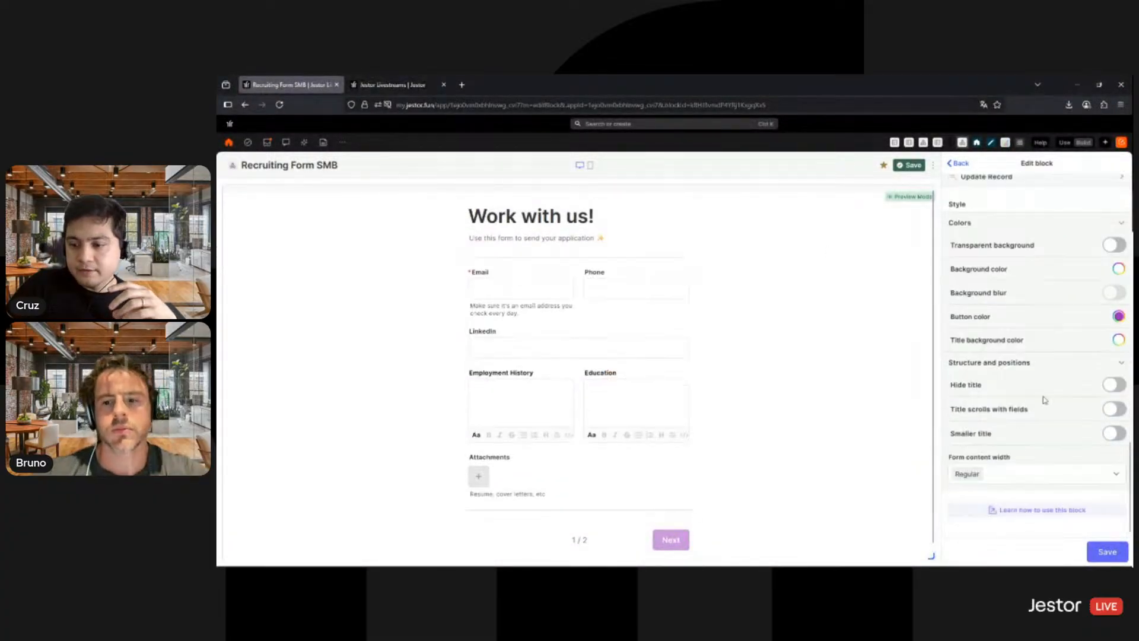
- Compare the Wide and Super wide form content widths and set the width to Wide
scroll(1062, 415, down, 2)
click(1075, 474)
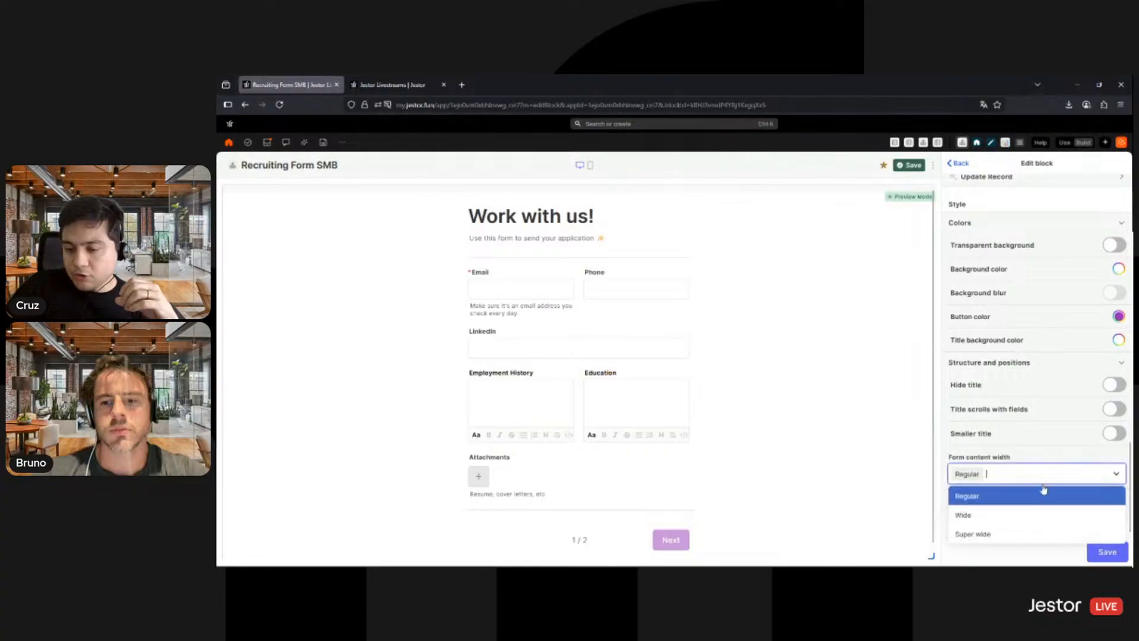
click(1012, 516)
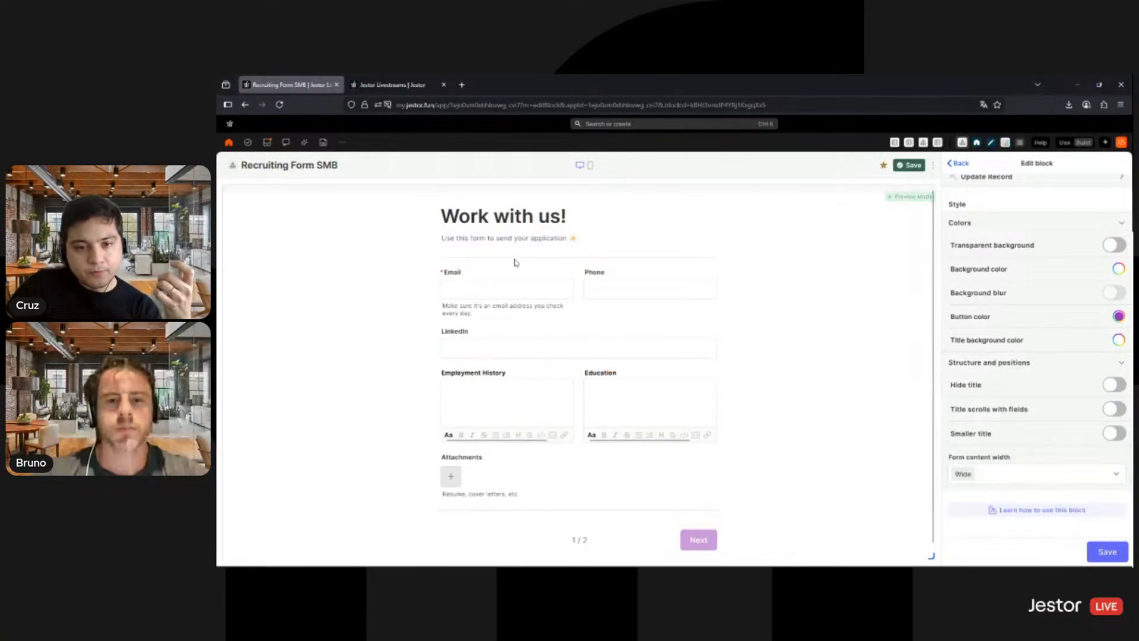
click(995, 475)
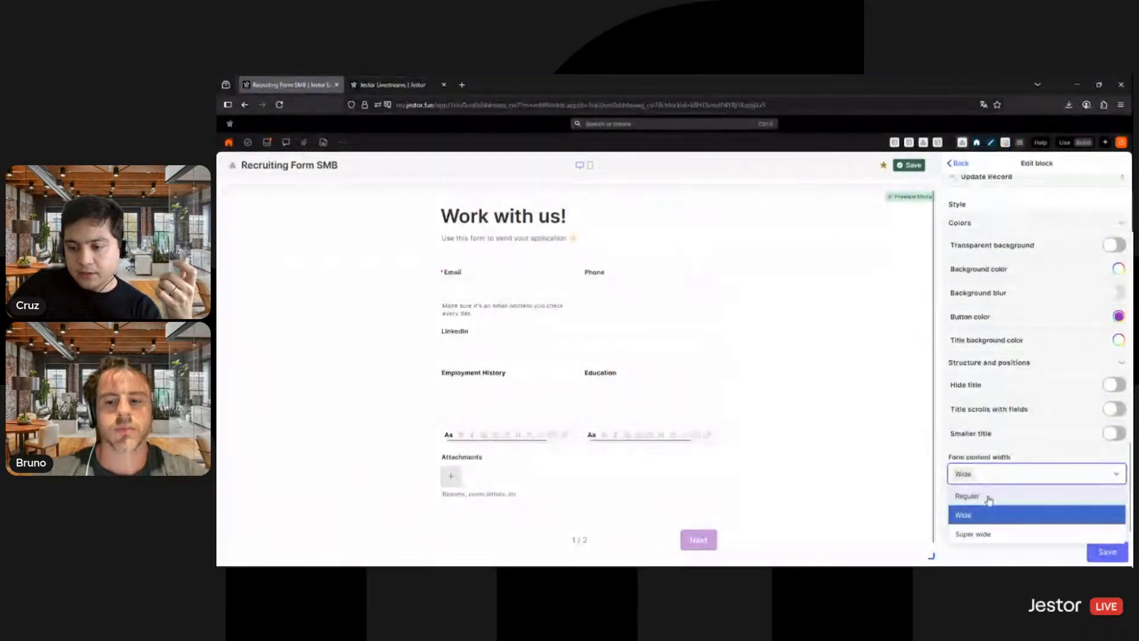
click(1027, 535)
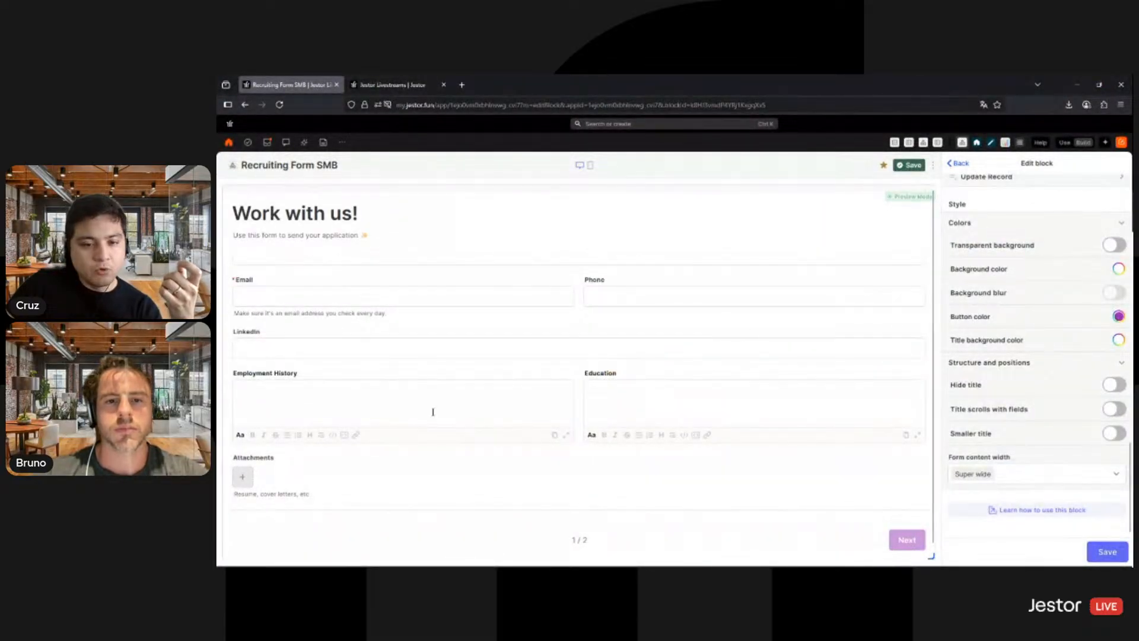
scroll(890, 449, down, 2)
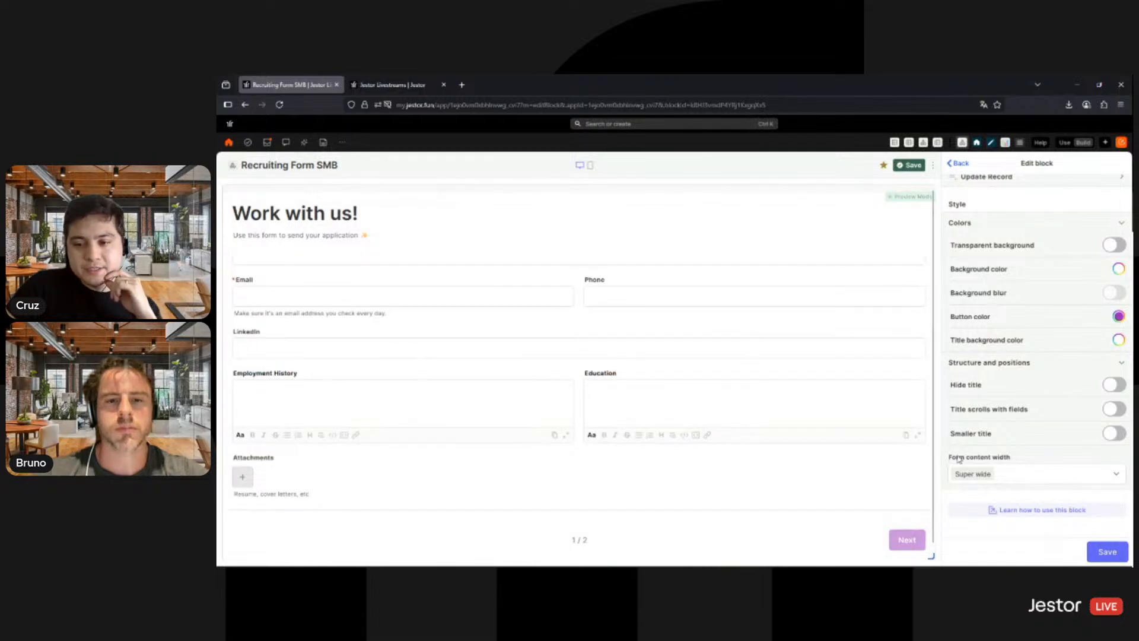
click(1011, 478)
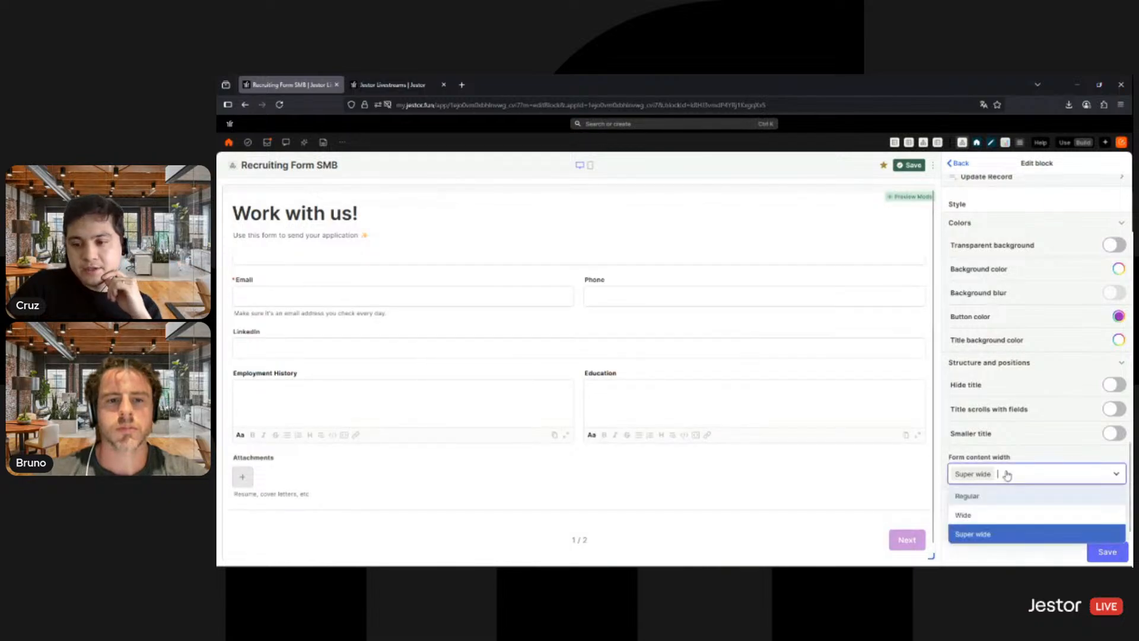
click(988, 518)
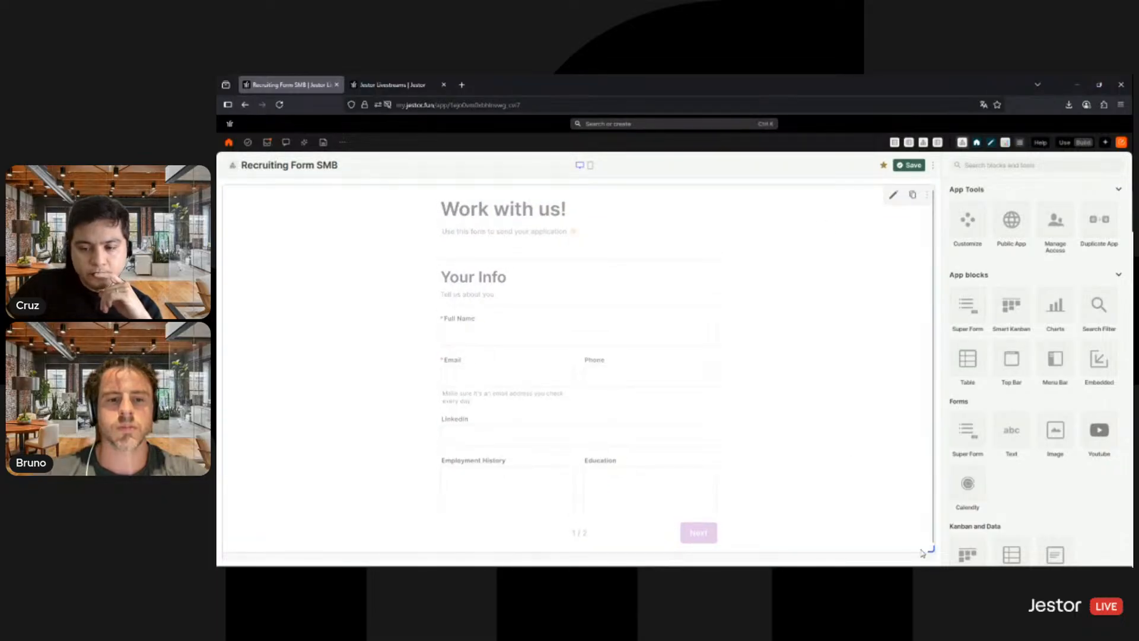
- Extend the form block slightly downward, save the app, and look over the form's first page
drag(930, 551, 930, 554)
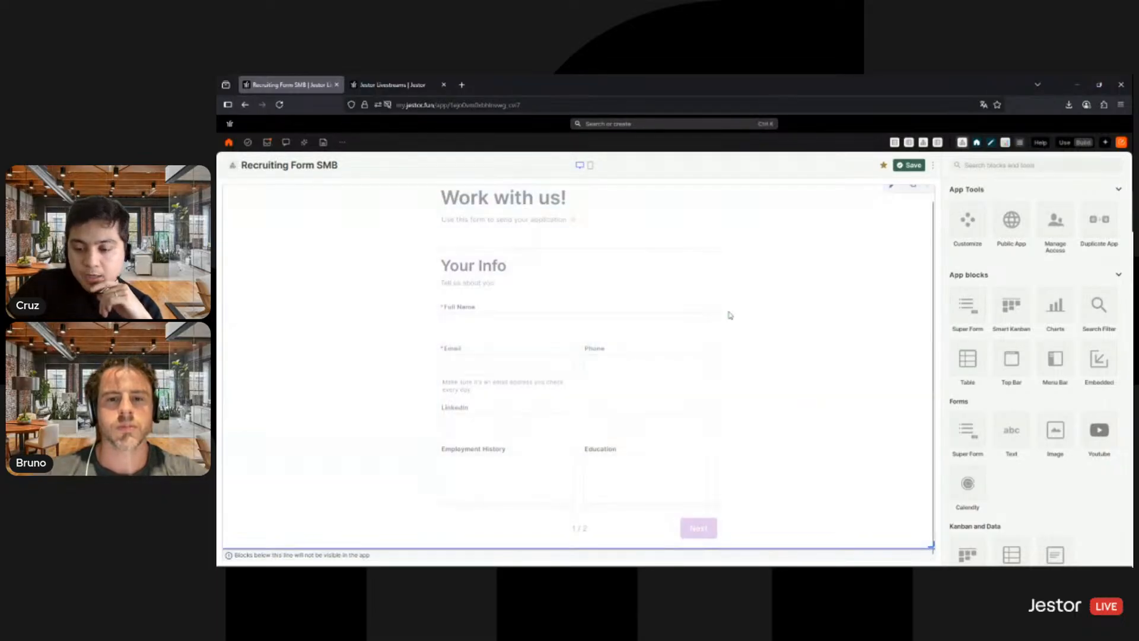
click(914, 166)
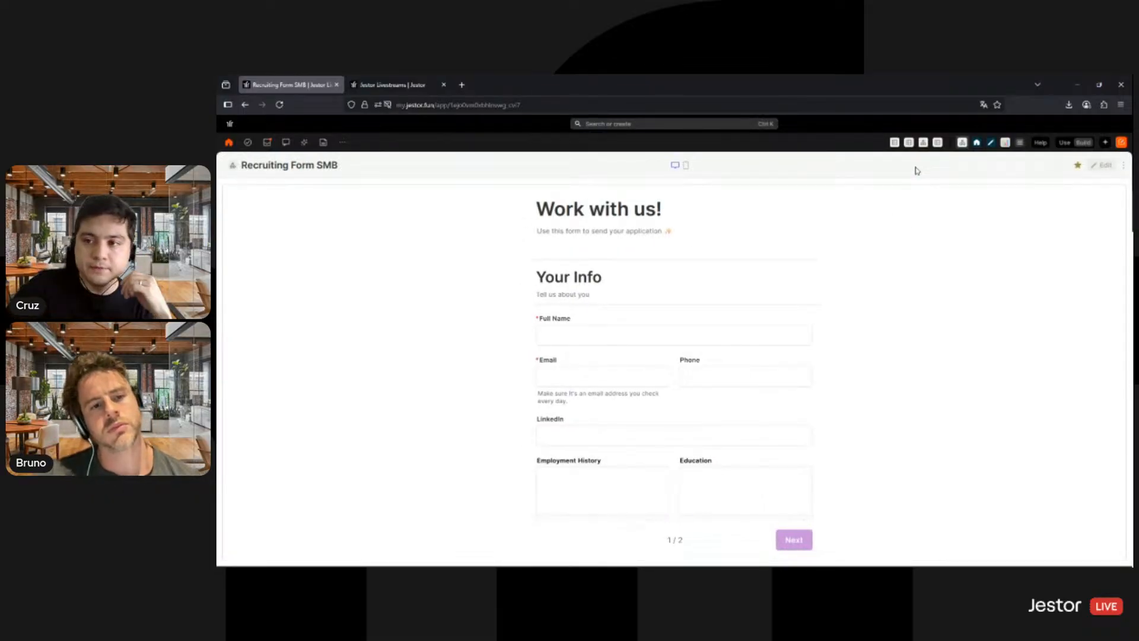
scroll(805, 338, down, 2)
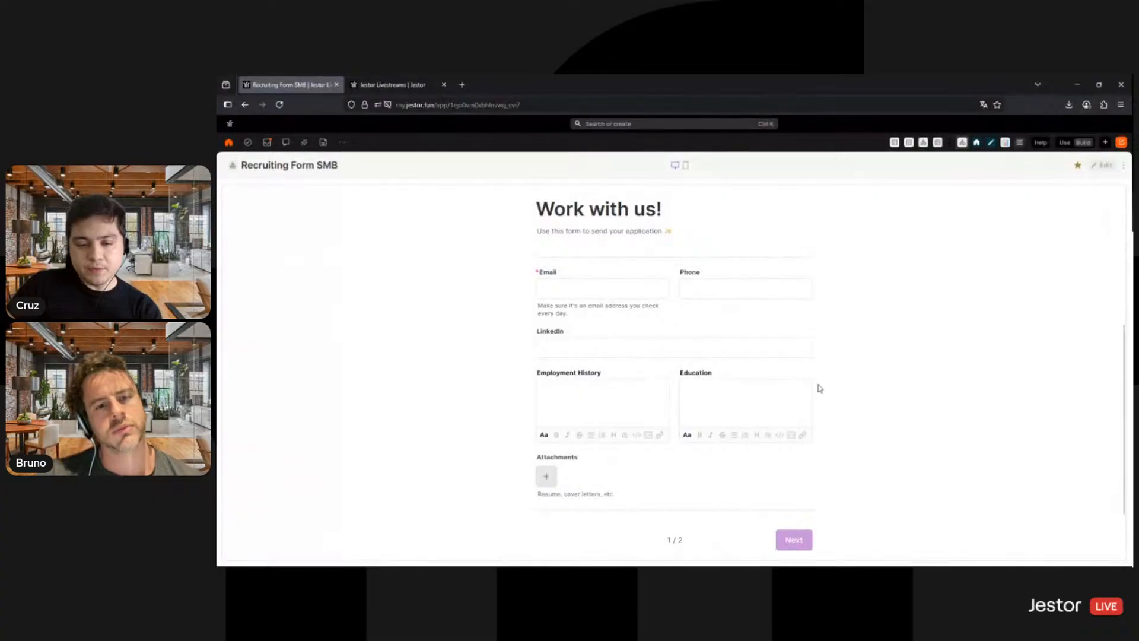
scroll(819, 388, up, 2)
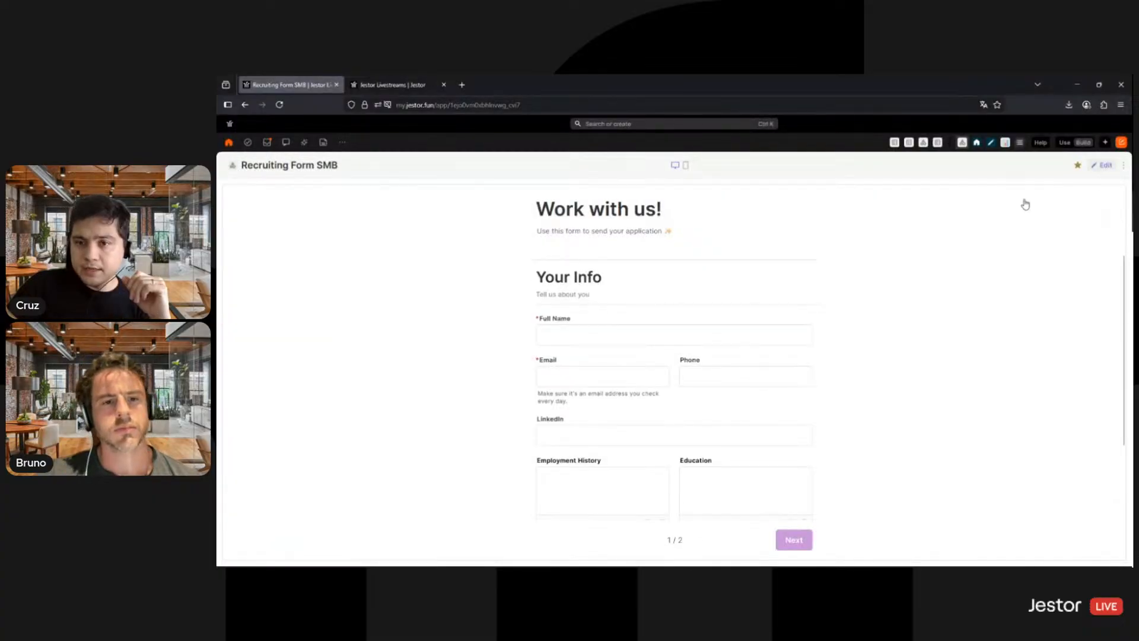
- Reopen the form block for editing and paste the copied forest landscape image as its cover
click(1101, 166)
click(893, 195)
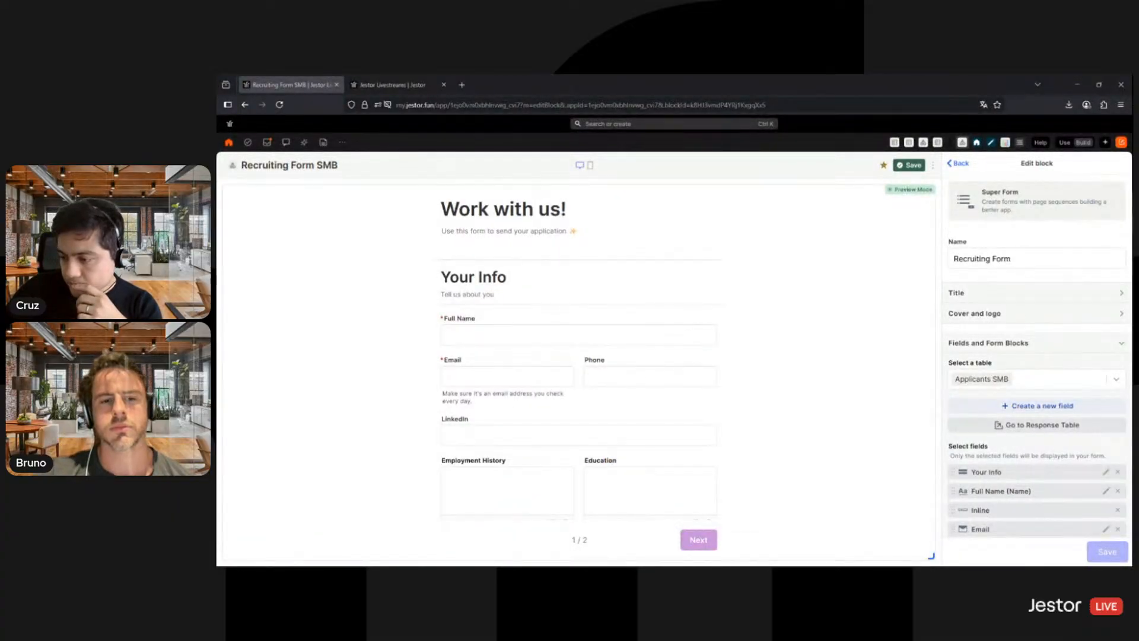
click(1022, 315)
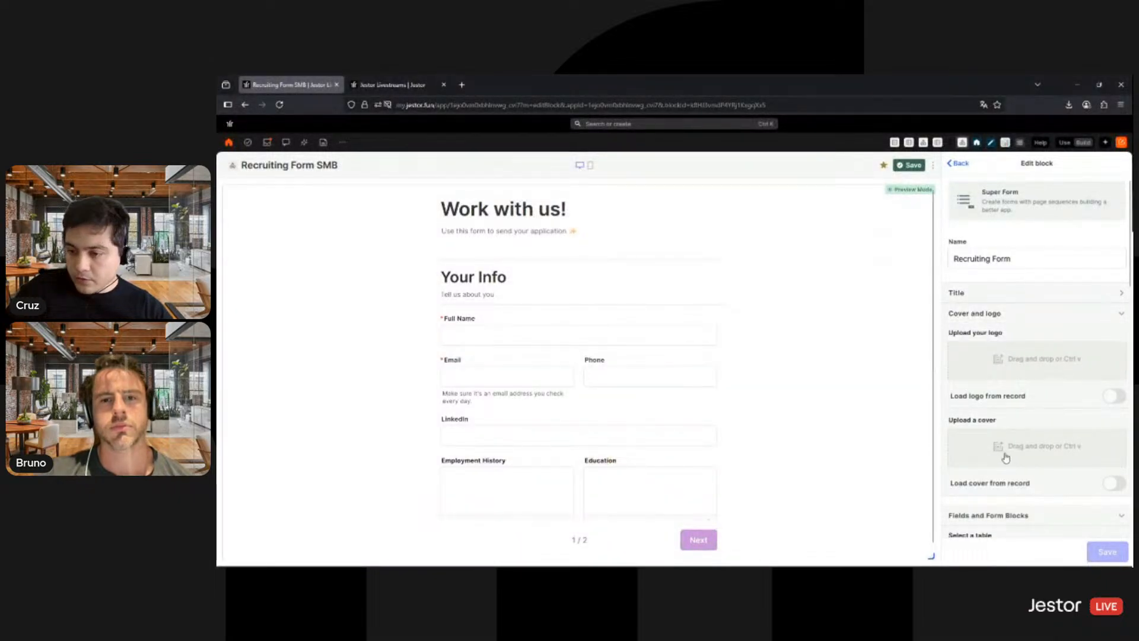
key(ctrl+v)
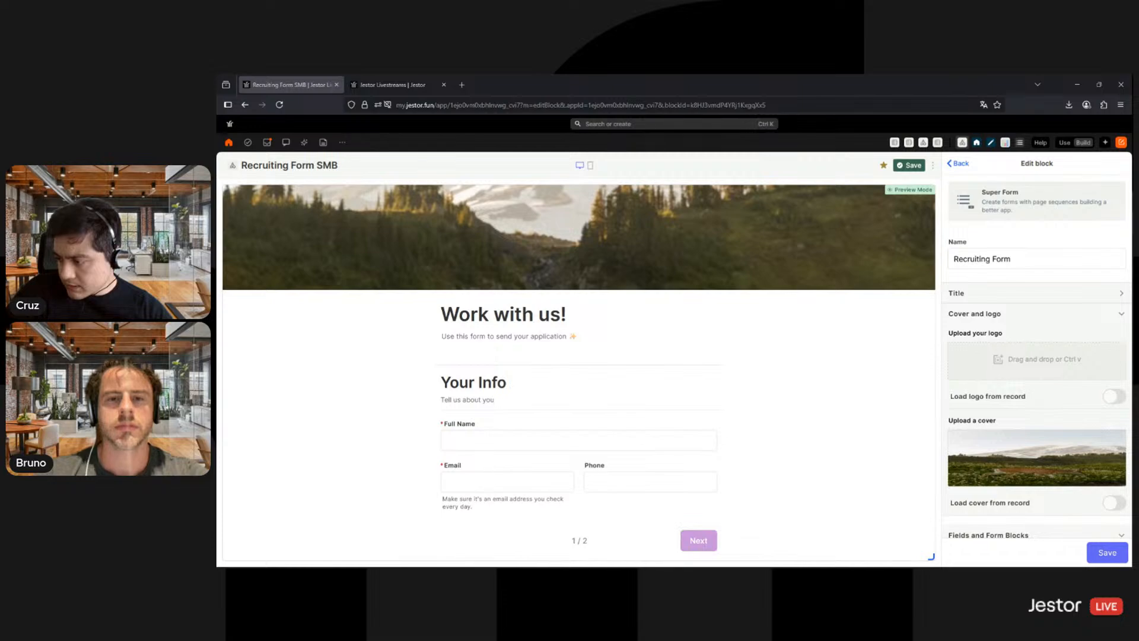
- Try the copied Nike swoosh image as the form's logo and remove it again
key(ctrl+v)
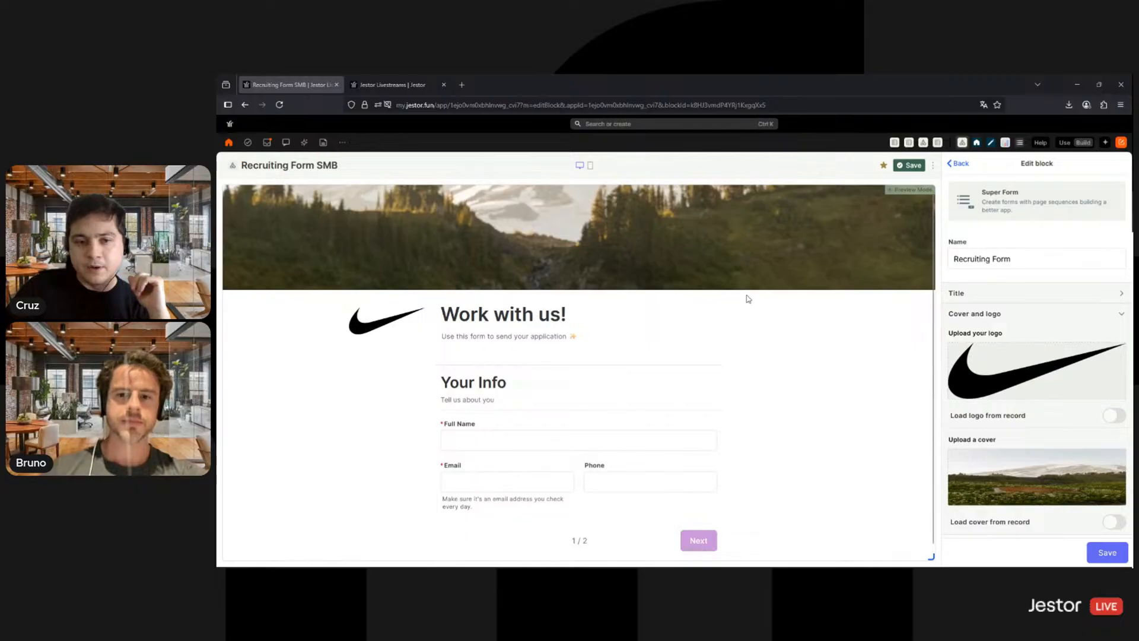
mouse_move(1093, 359)
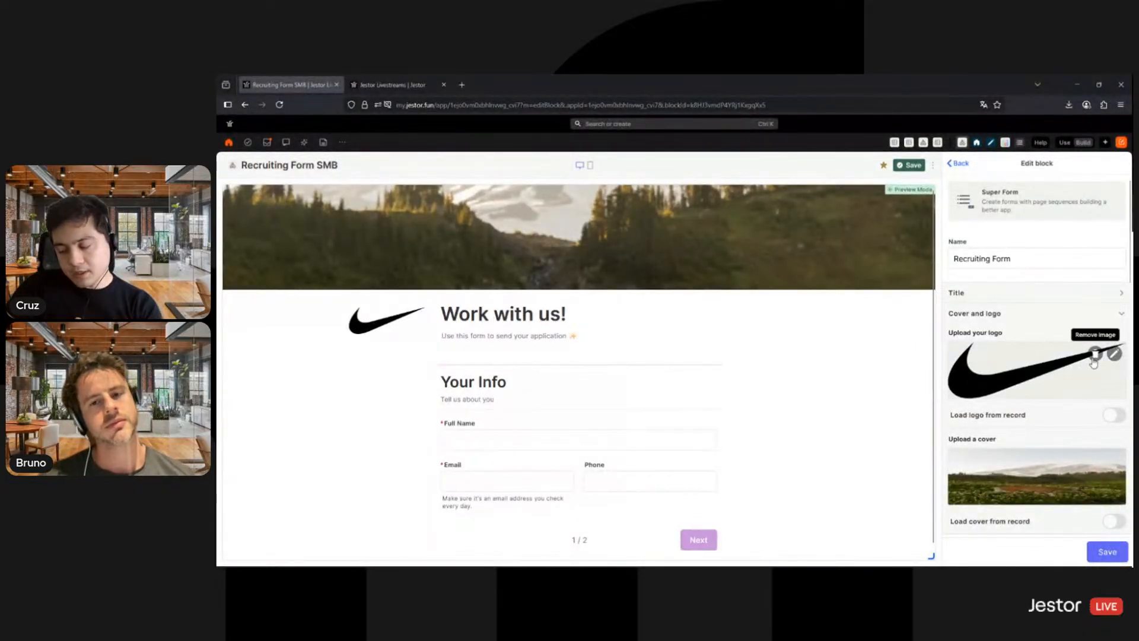
click(1095, 356)
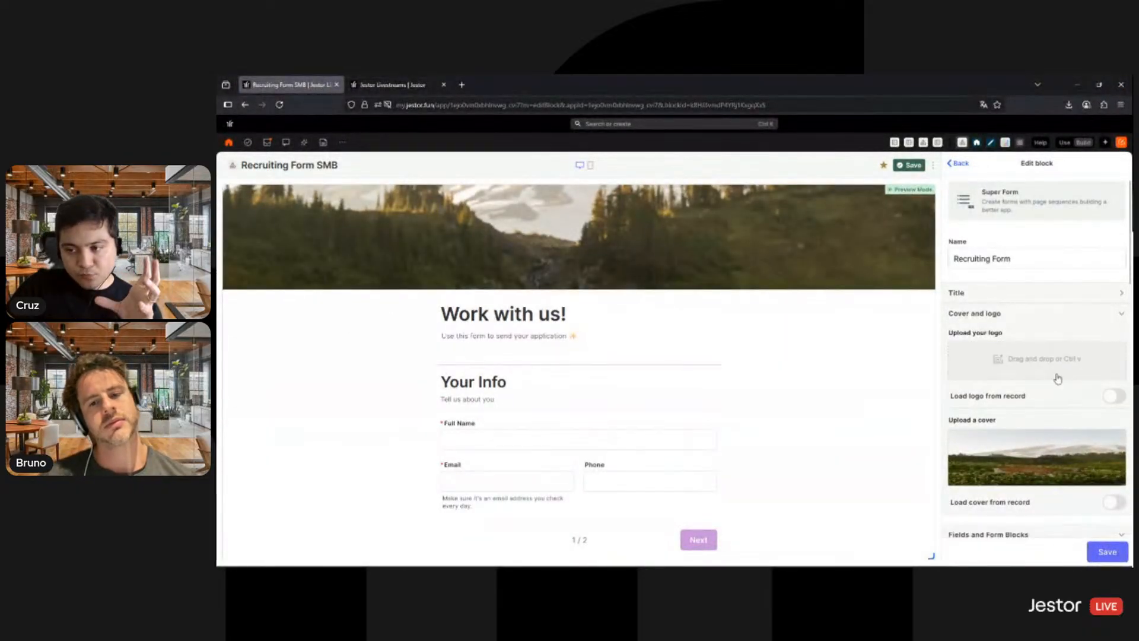
- Remove the forest landscape cover image from the form and leave the block's settings
mouse_move(1096, 441)
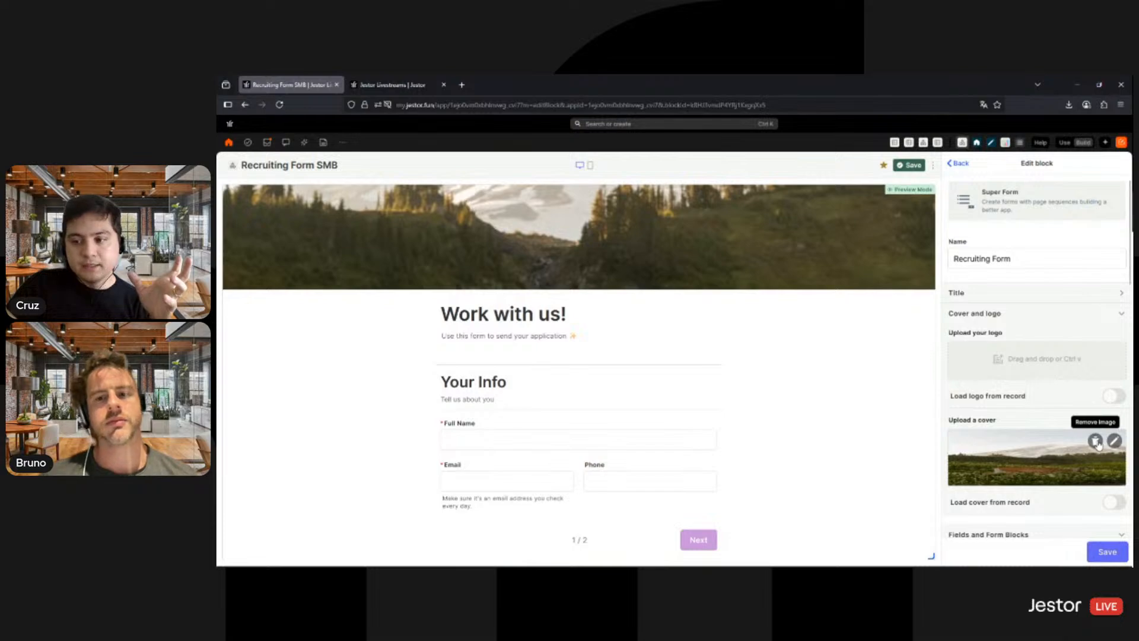
click(1096, 442)
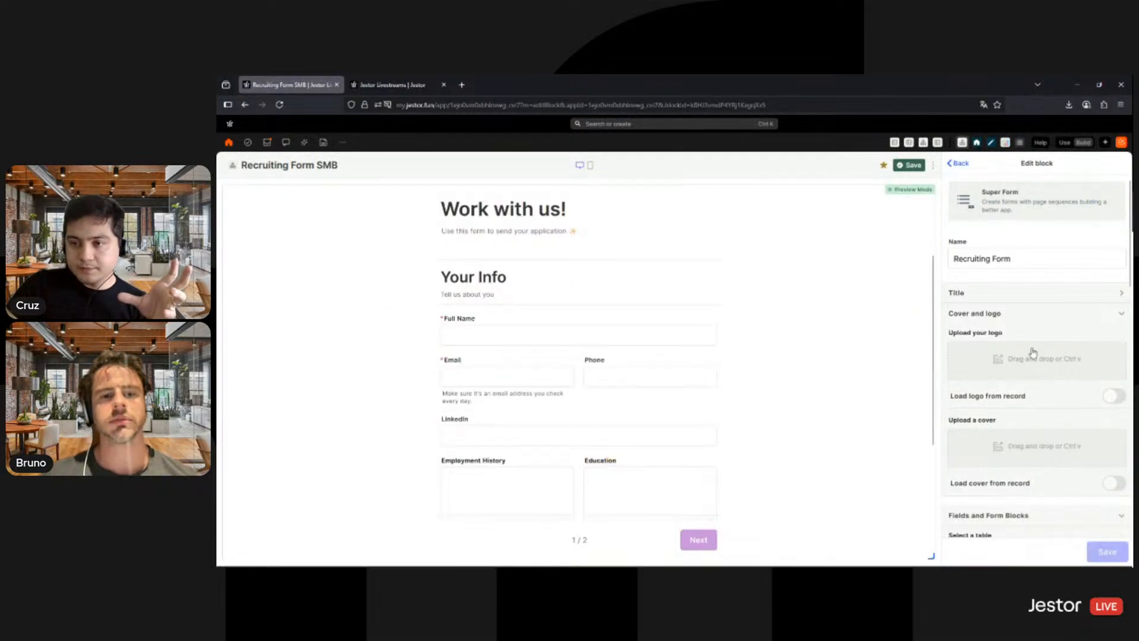
click(958, 165)
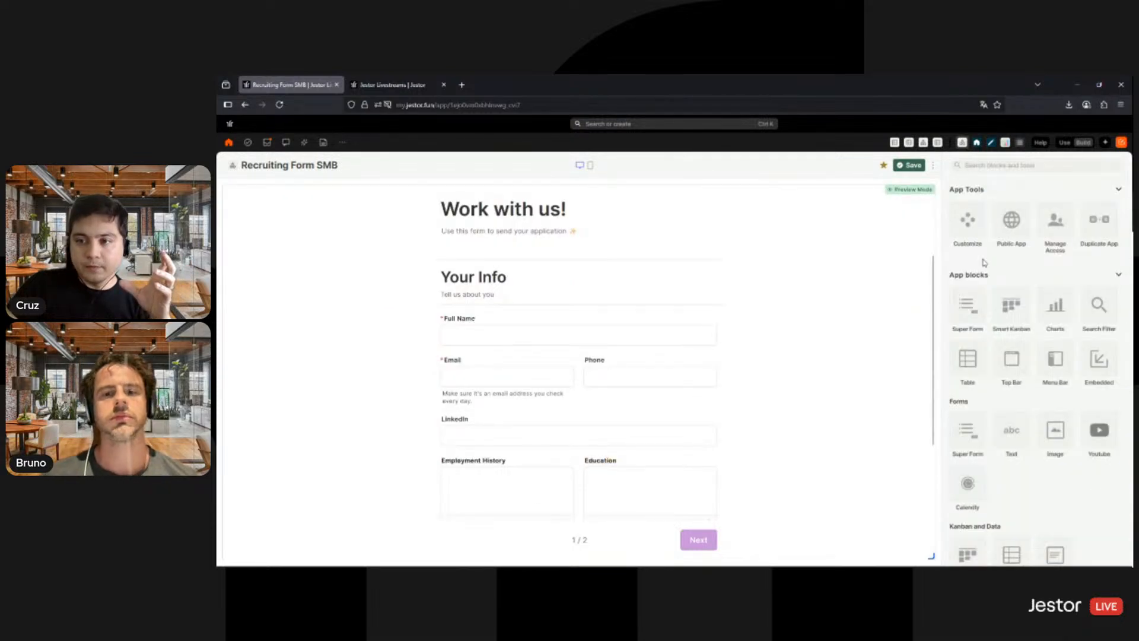
- Customize the app with the Playfair Display font and paste the forest landscape image as its background
click(969, 229)
click(968, 229)
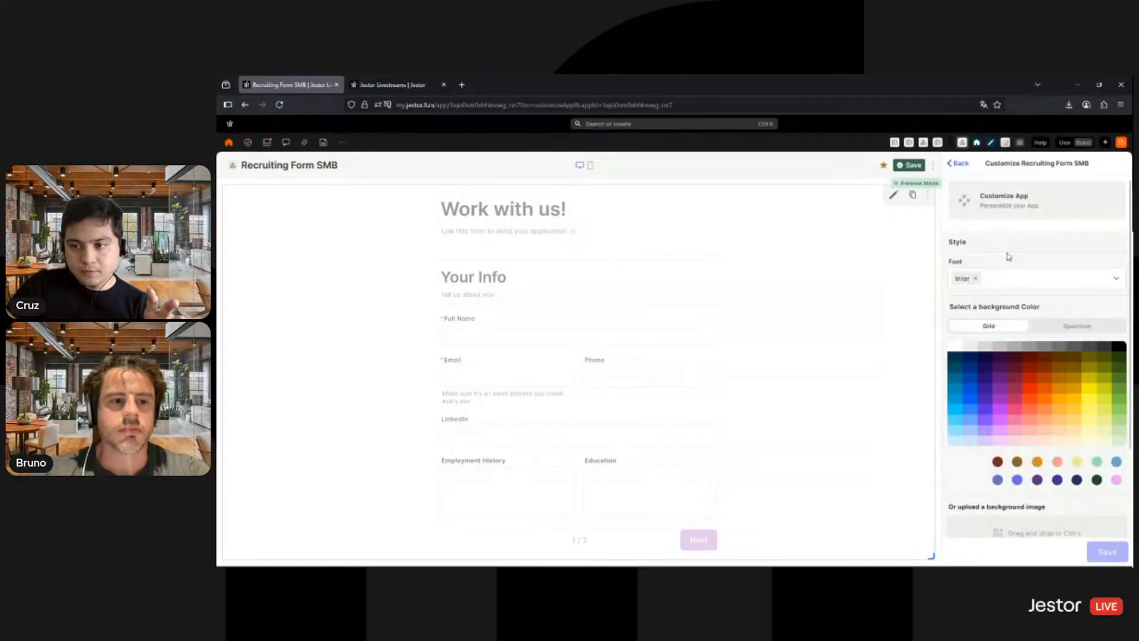
click(1018, 279)
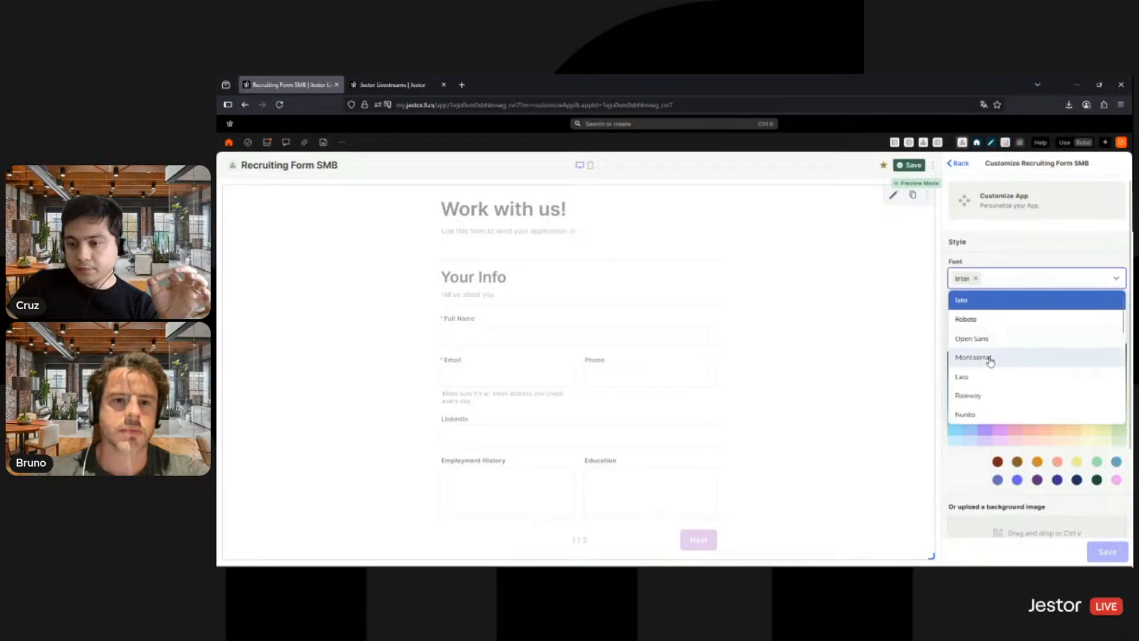
scroll(989, 360, down, 1)
click(985, 397)
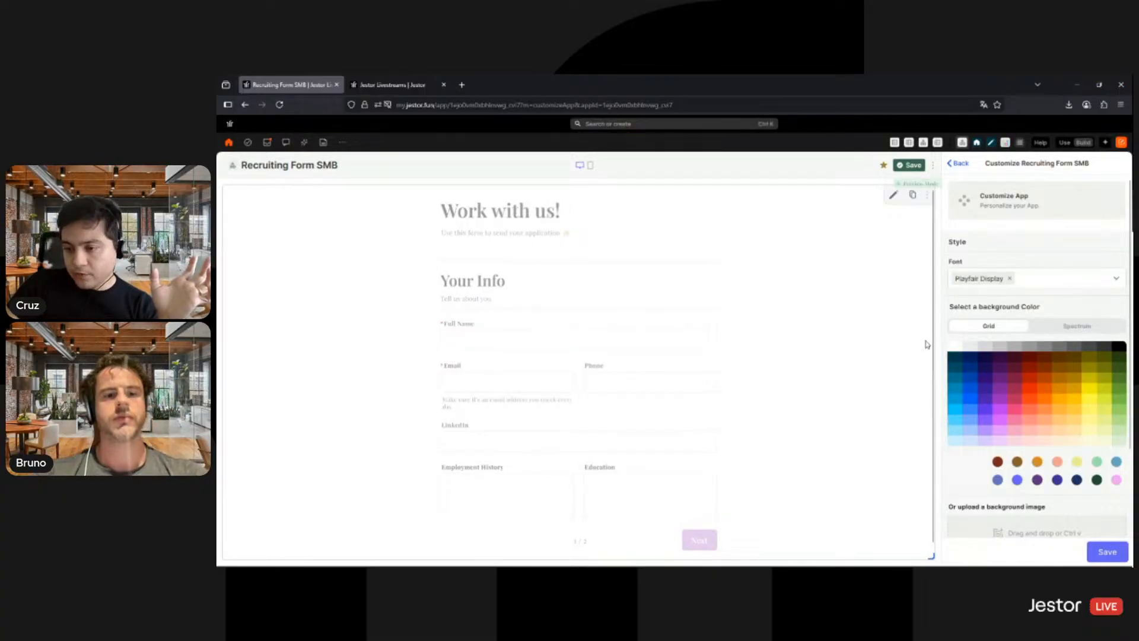
scroll(1014, 291, down, 2)
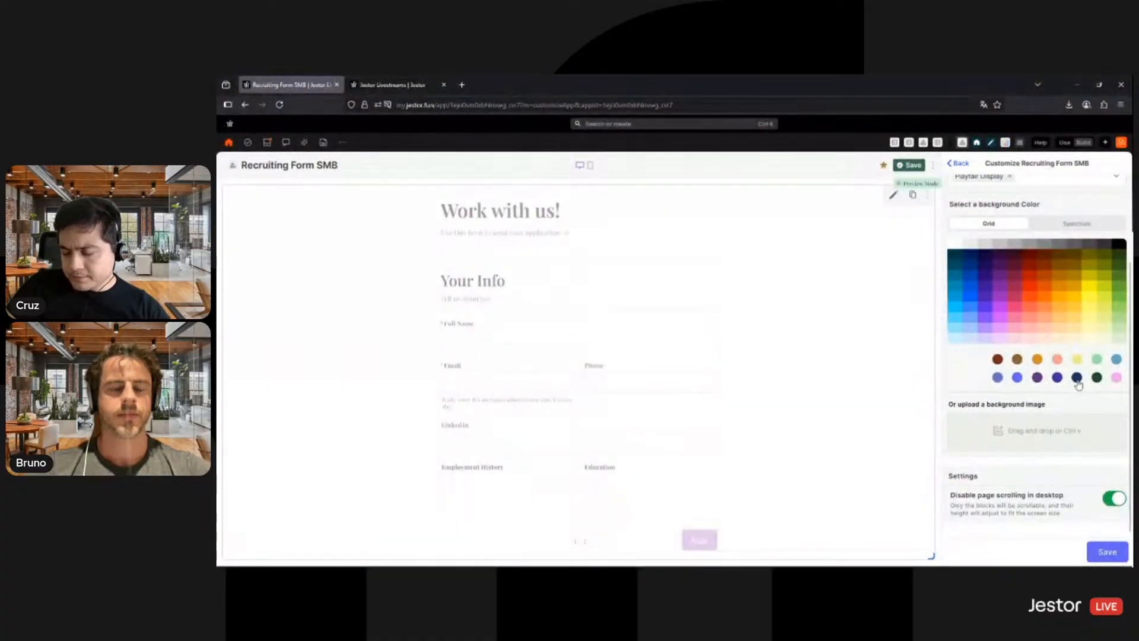
key(ctrl+v)
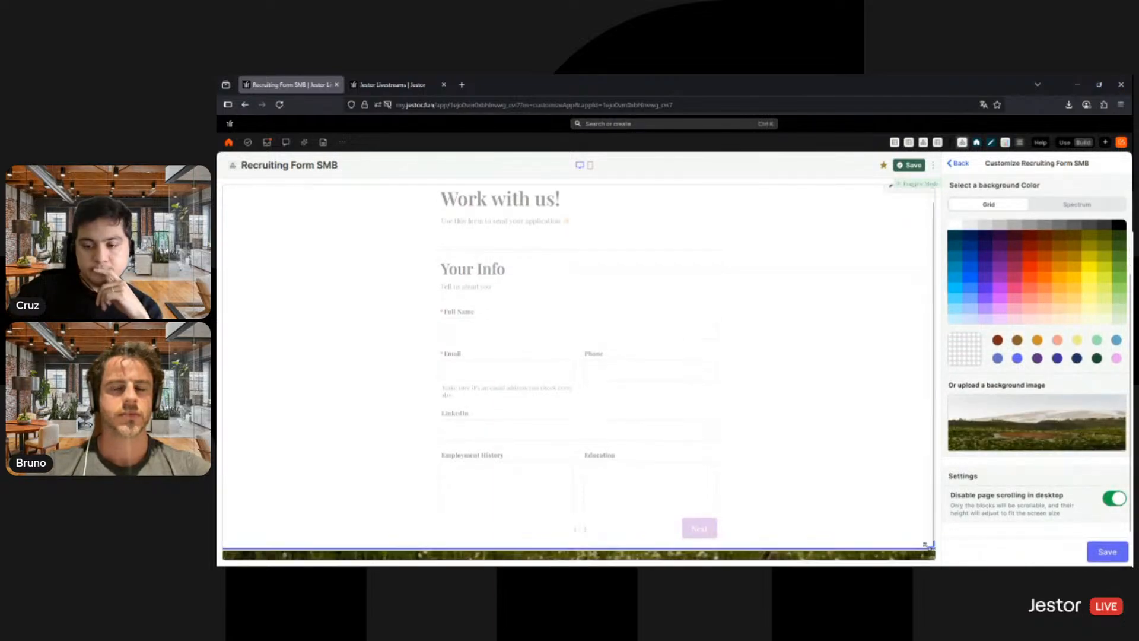
- Try a narrower form block at different positions over the background image, and stretch it back to full width
drag(912, 550, 696, 546)
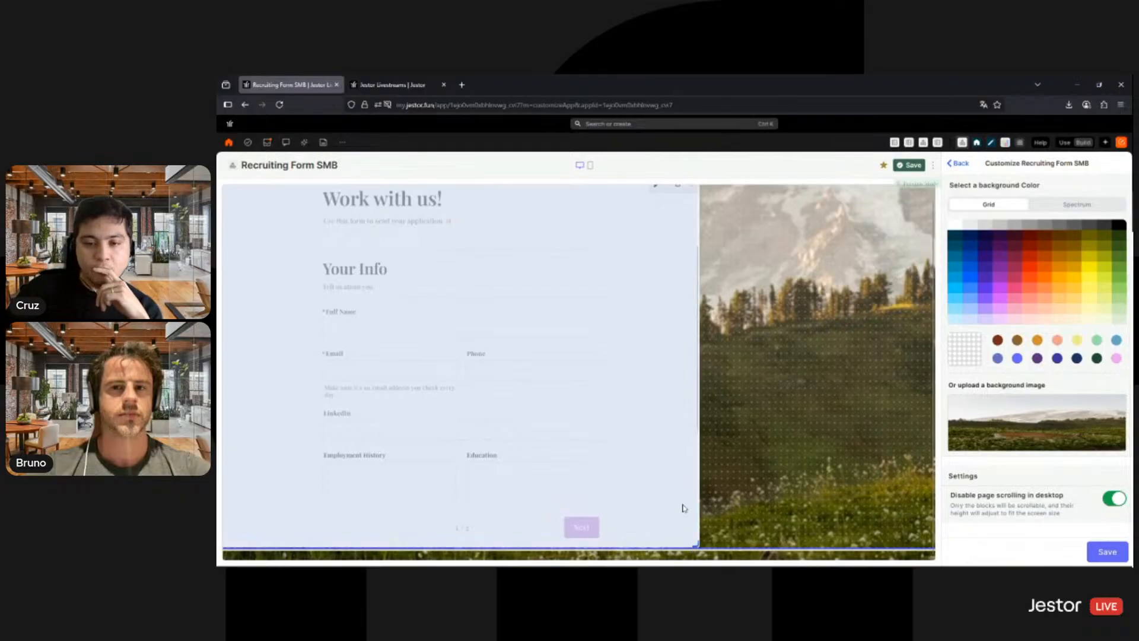
drag(631, 339, 773, 381)
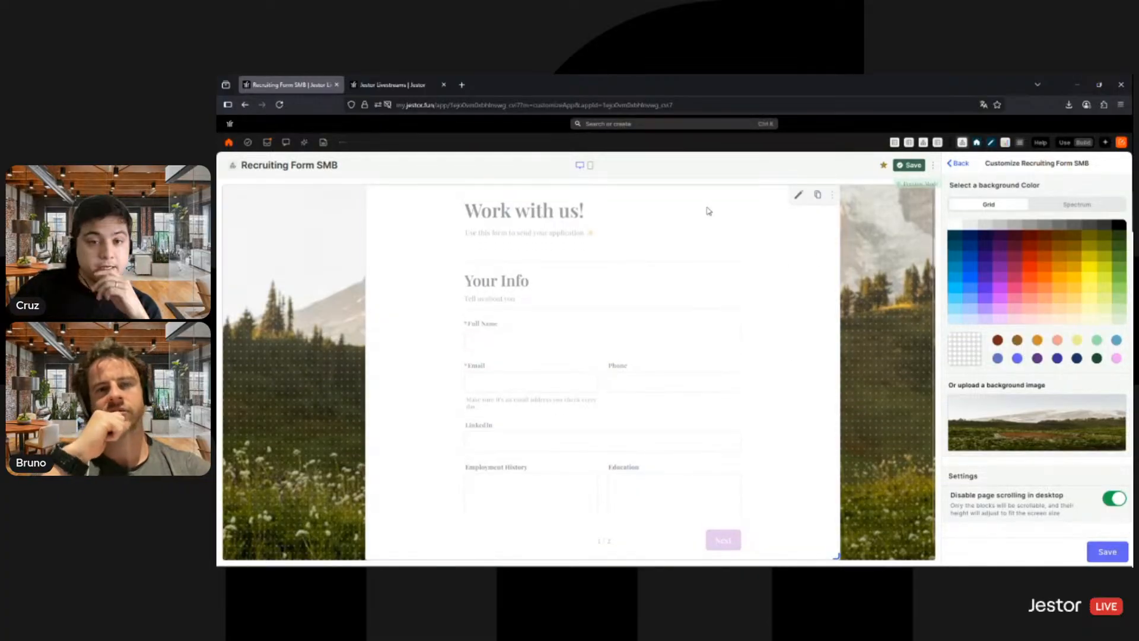
drag(708, 211, 564, 214)
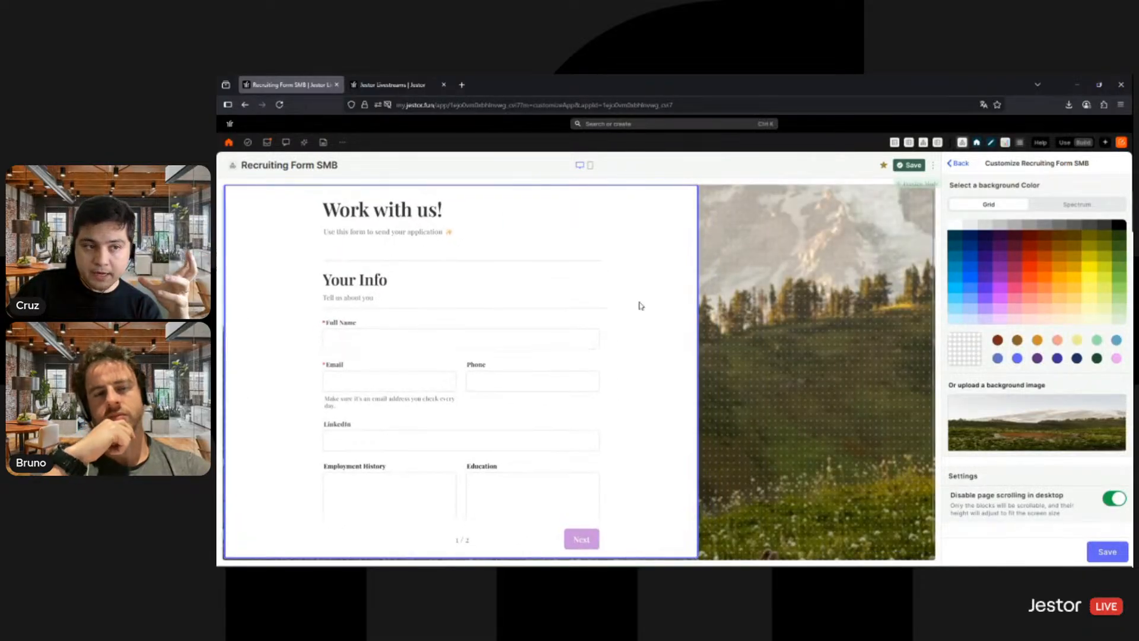
drag(694, 556, 949, 546)
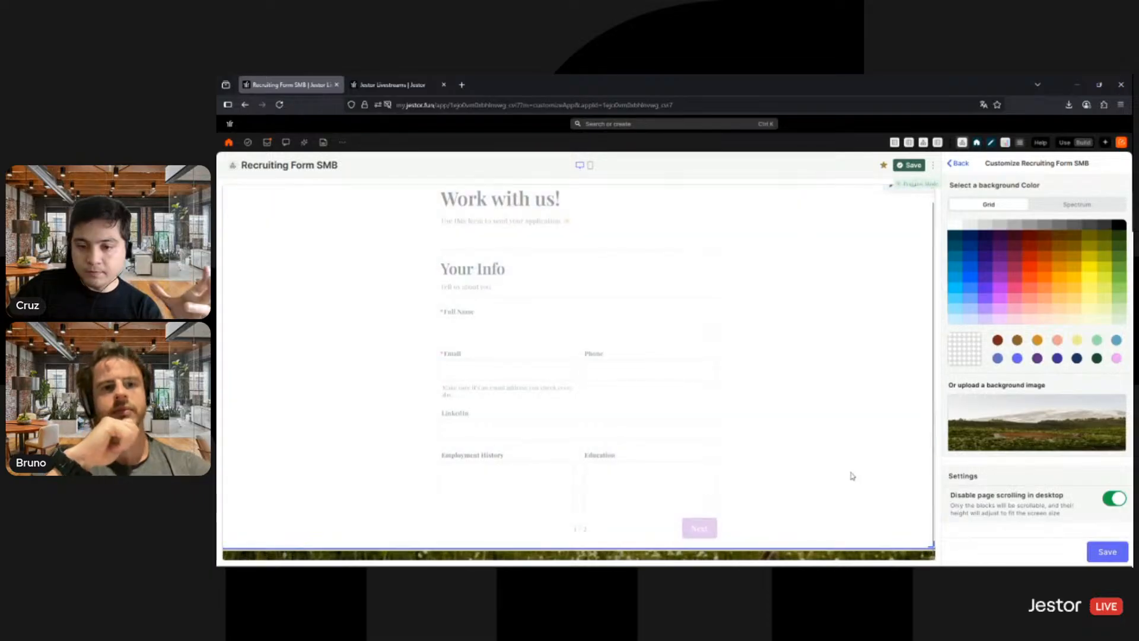
- Save the app customization, and enable and save background blur on the Recruiting Form block
click(1097, 553)
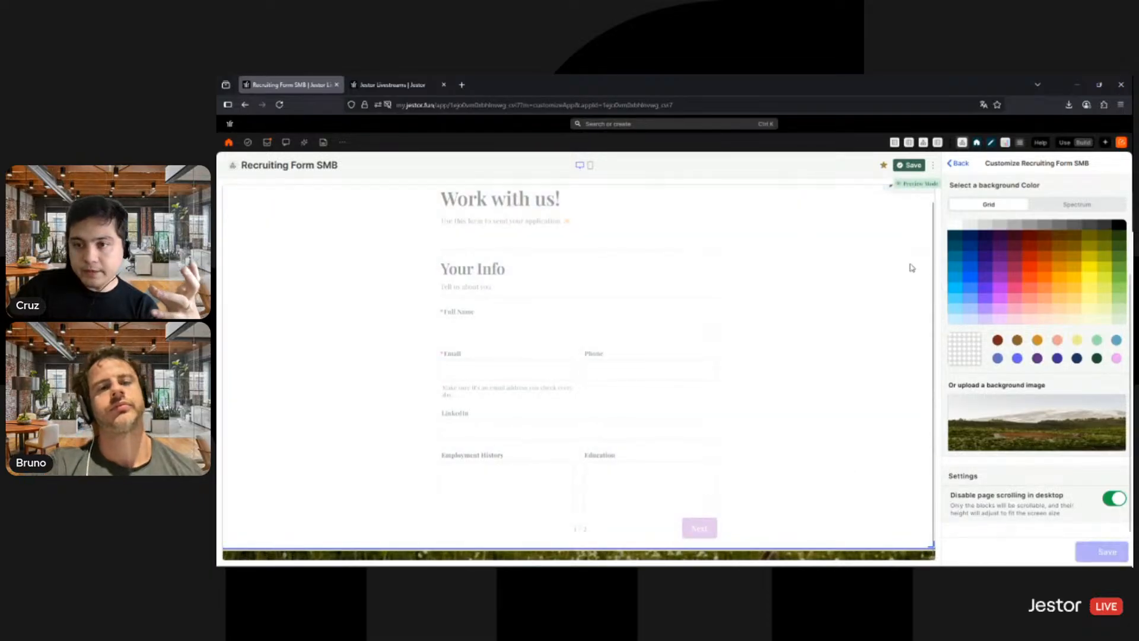
click(894, 198)
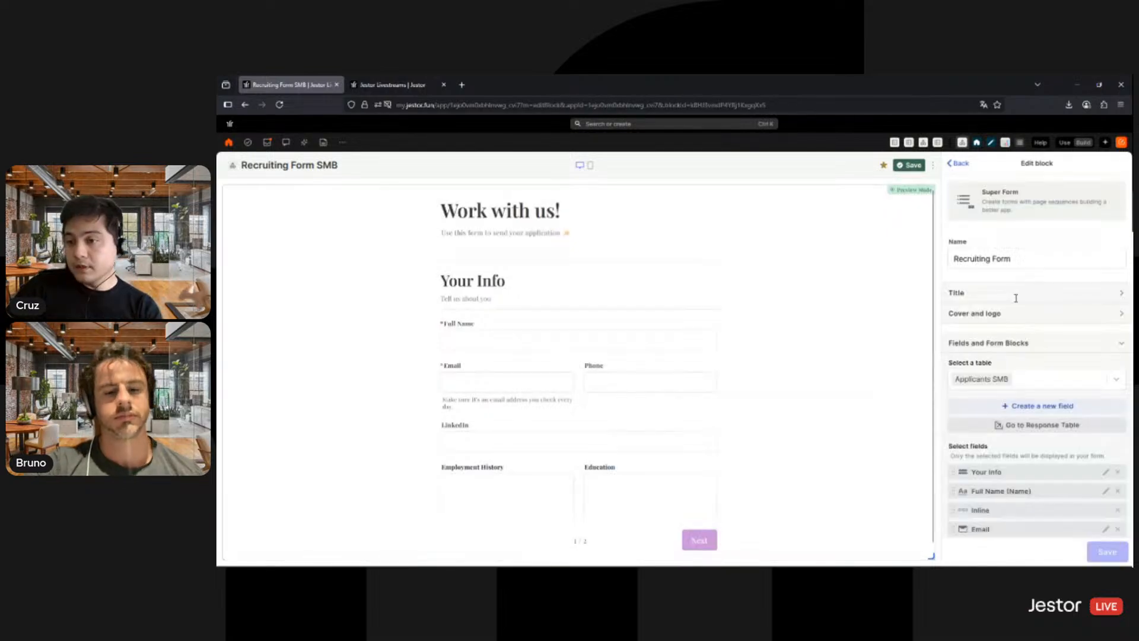
scroll(1044, 308, down, 5)
scroll(1044, 309, down, 4)
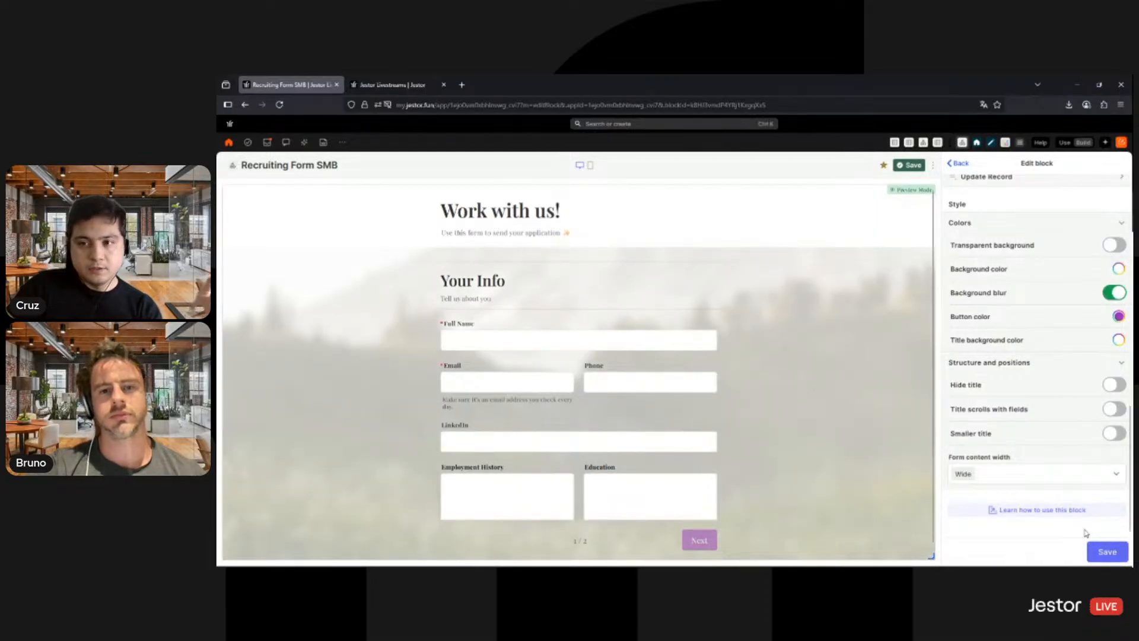
click(1102, 552)
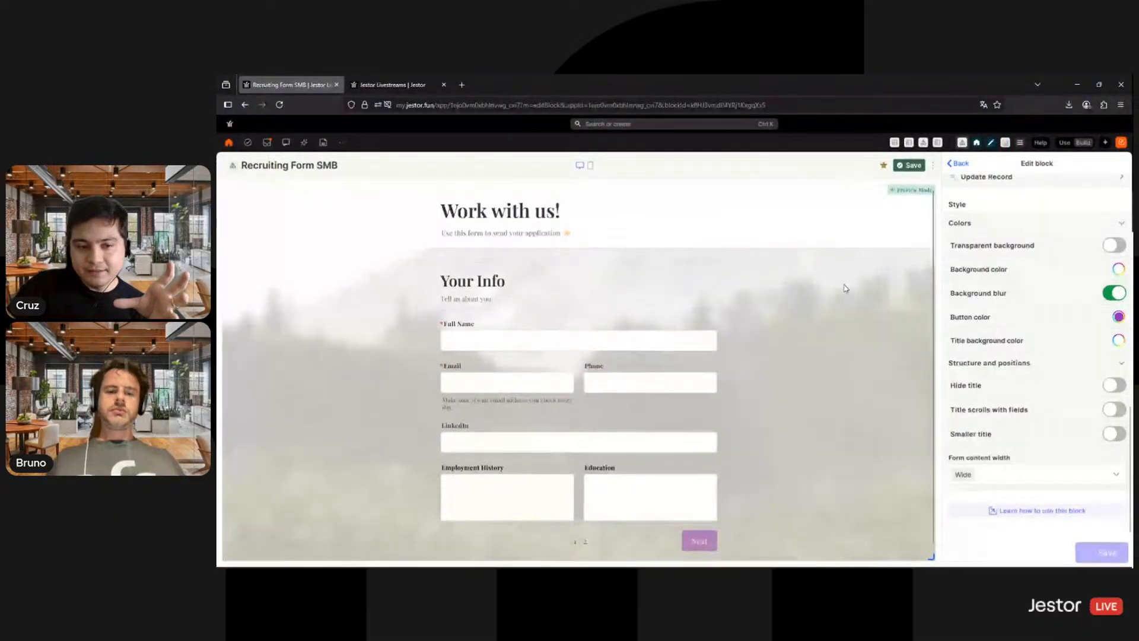
- Set the form's title background color to dark purple and save both the block and the app
scroll(749, 275, down, 3)
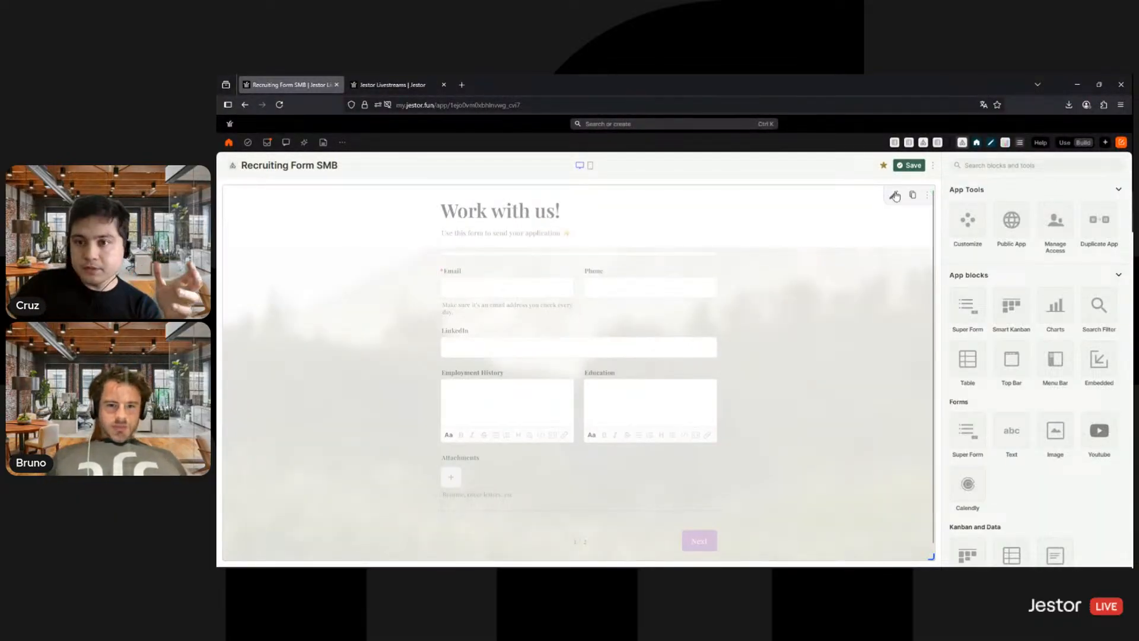
click(895, 195)
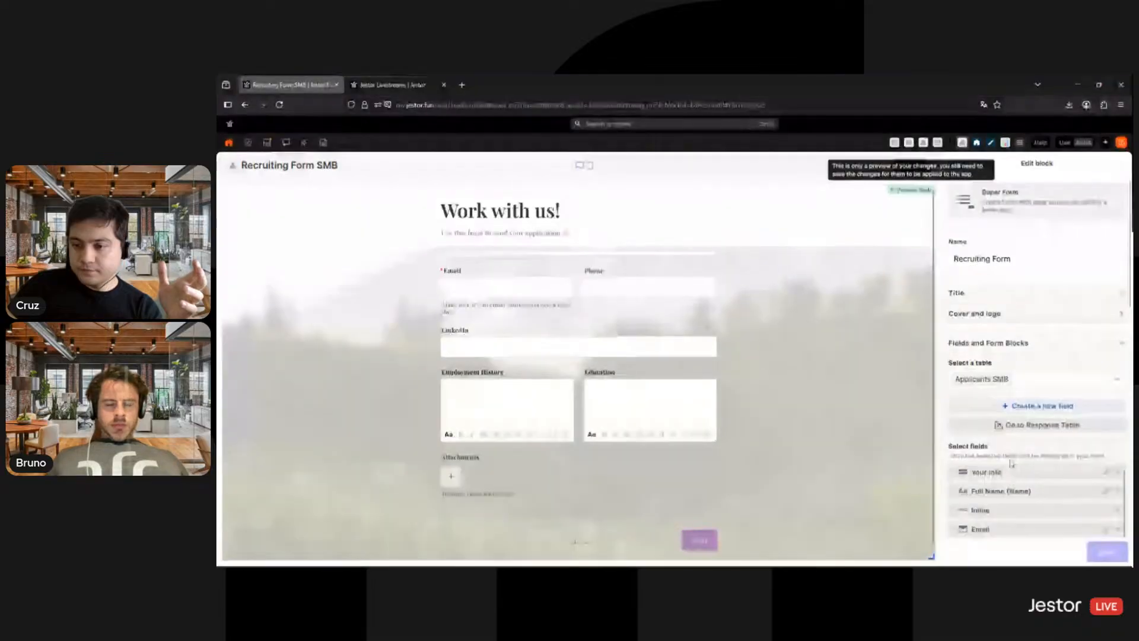
scroll(1054, 431, down, 10)
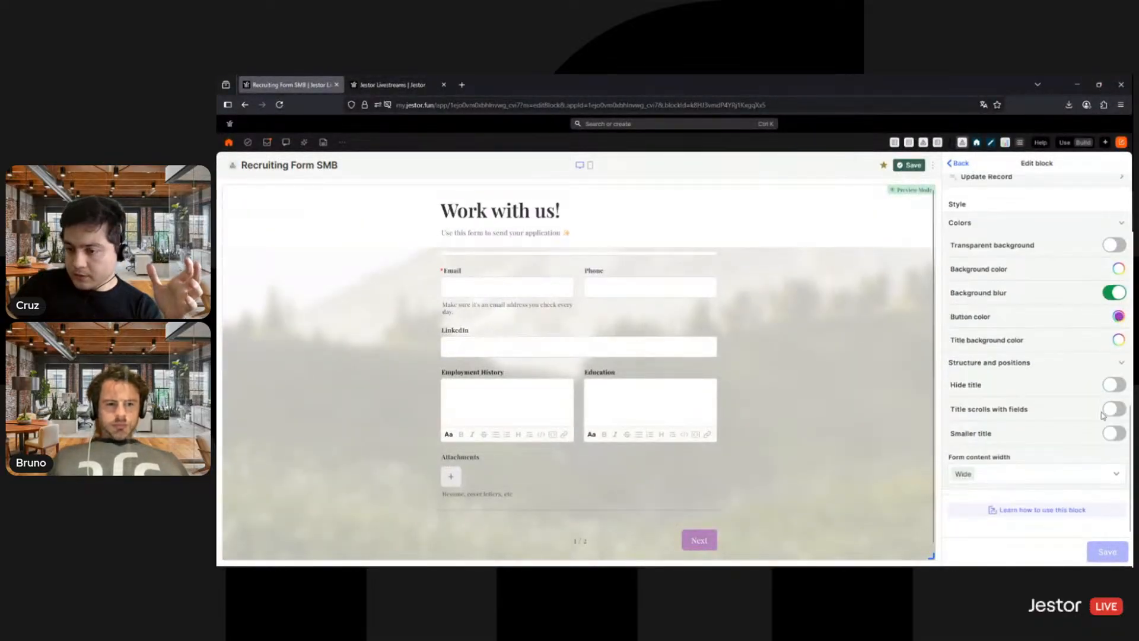
click(1119, 340)
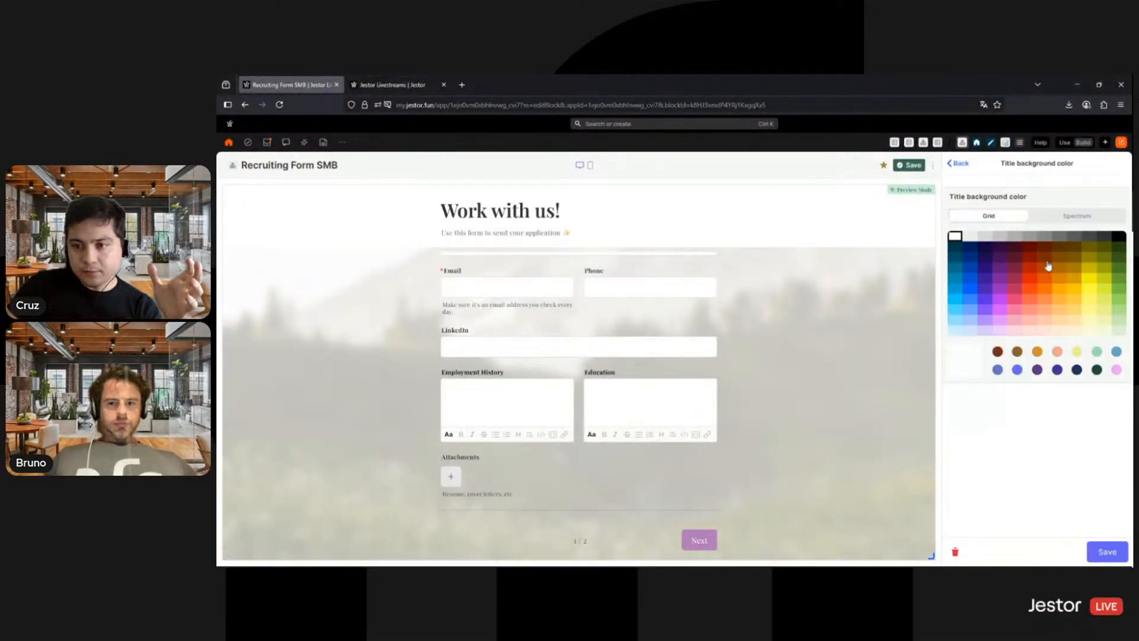
click(1100, 238)
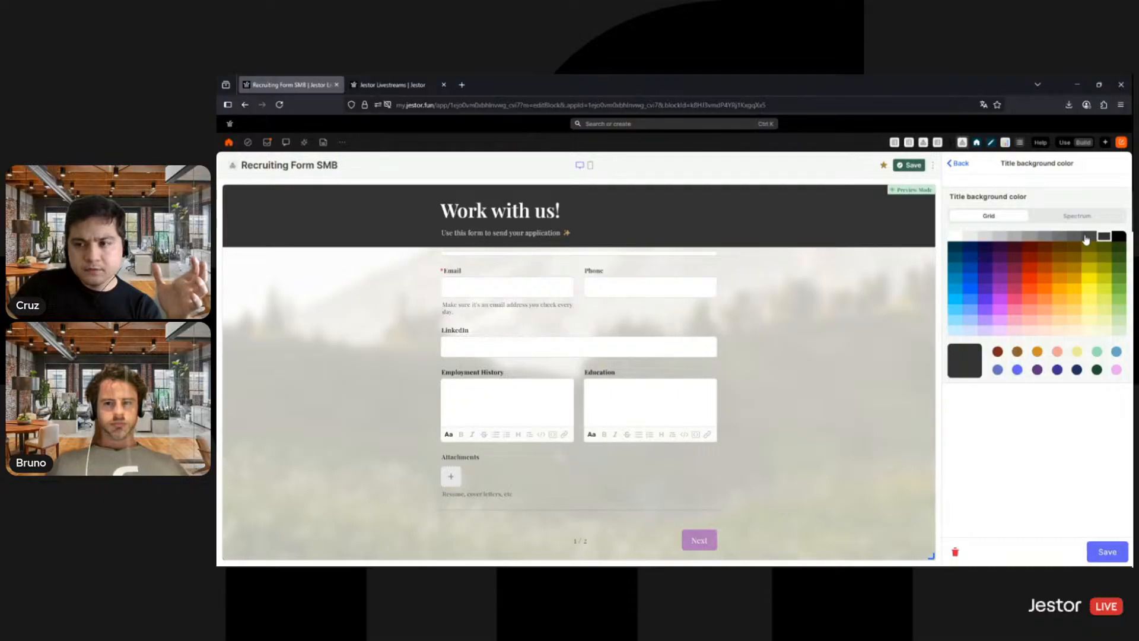
click(1000, 247)
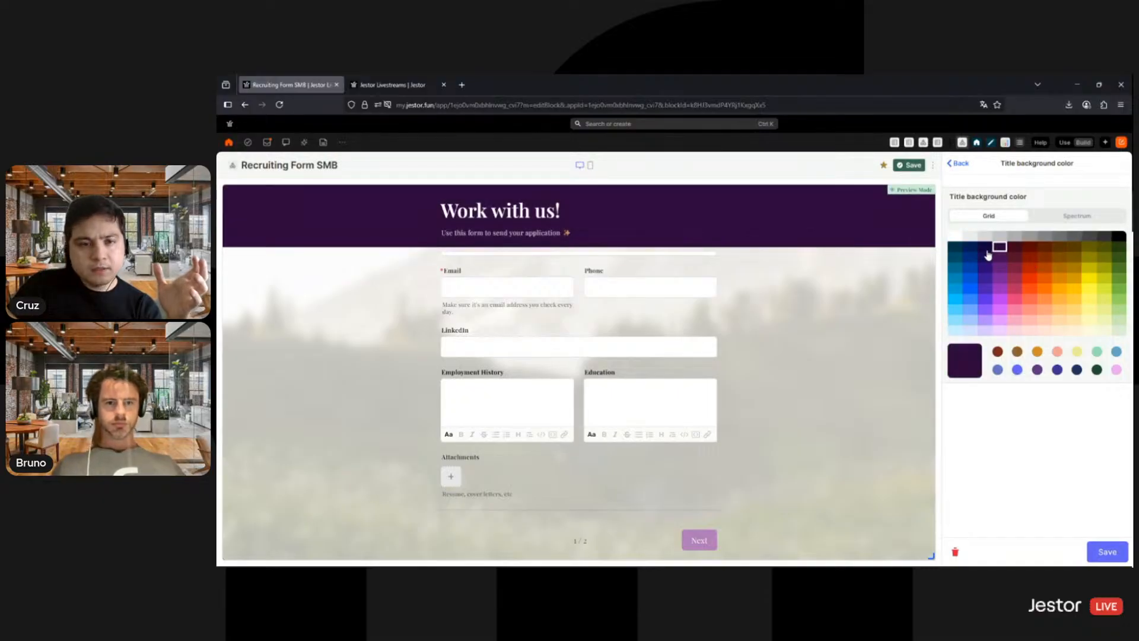
click(1106, 554)
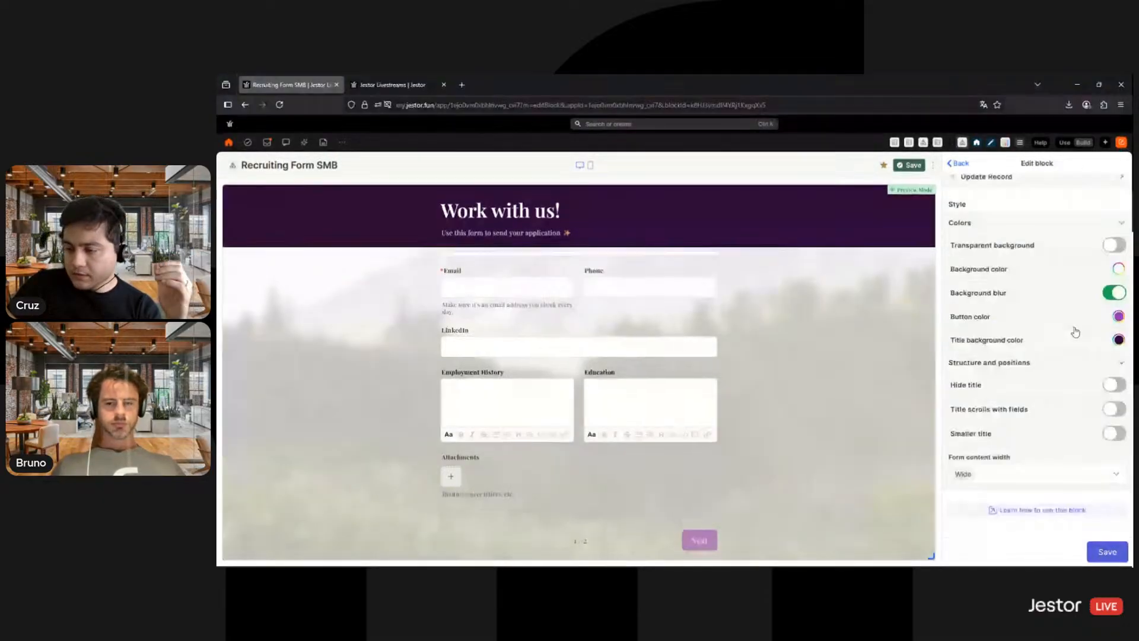
click(1107, 552)
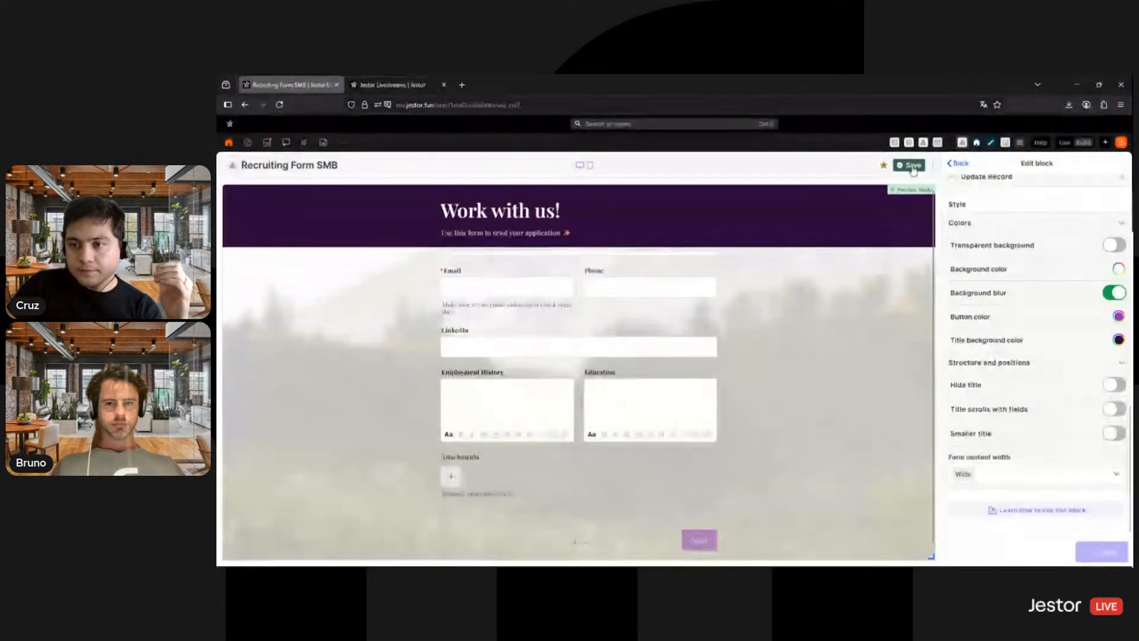
click(912, 166)
- Check the form in Use mode, return to Build mode, and turn on public sharing for the app
click(1064, 143)
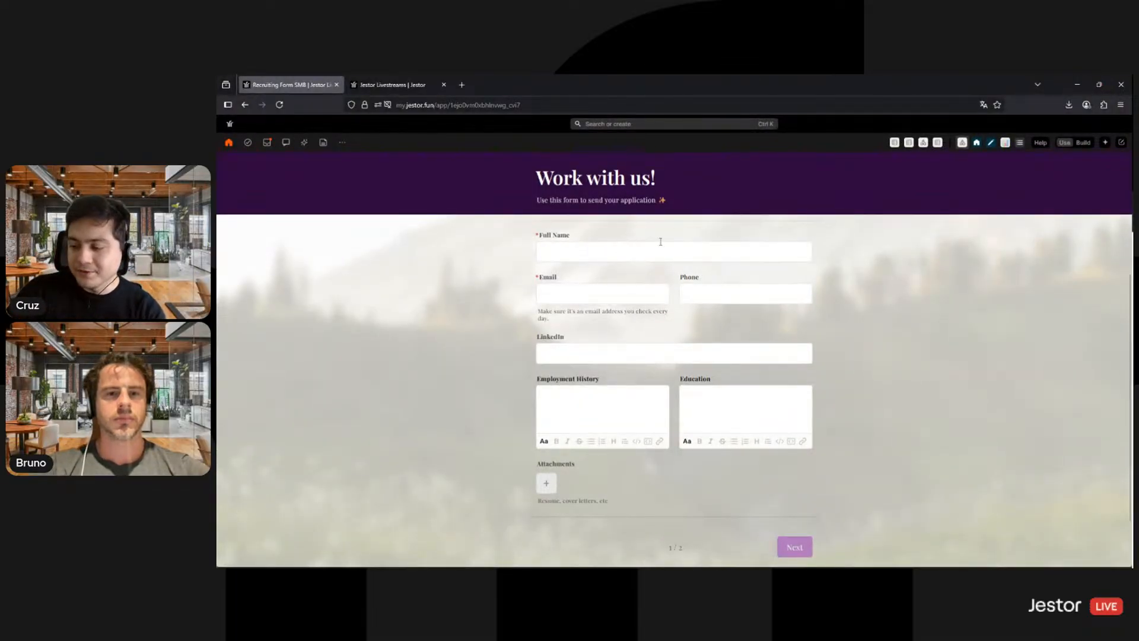
click(1082, 143)
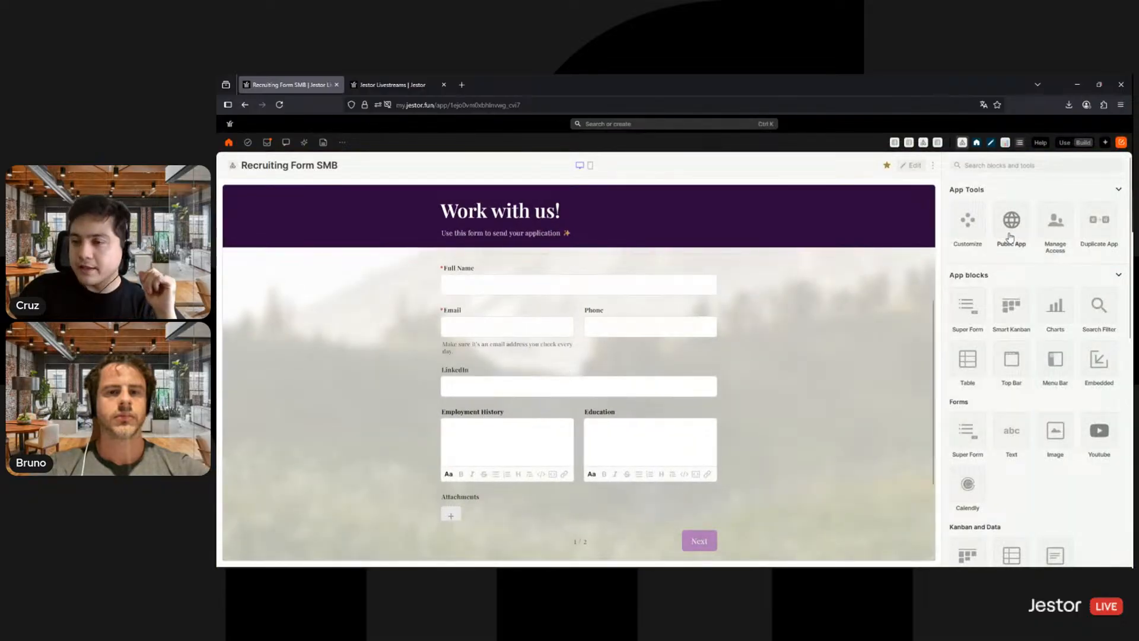
click(1012, 232)
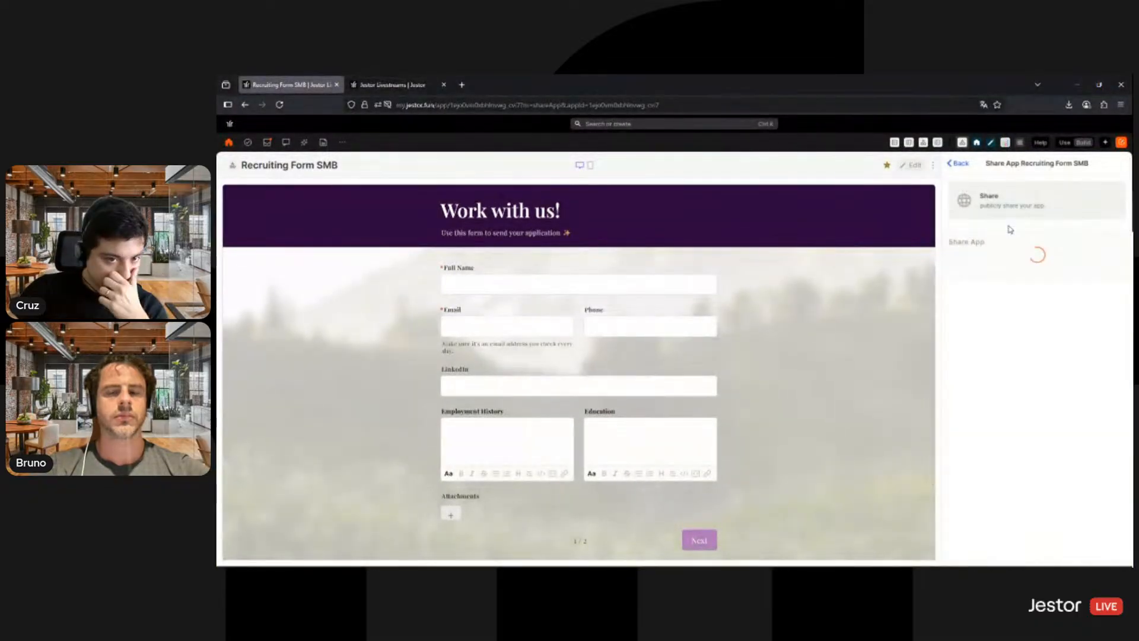
click(1112, 265)
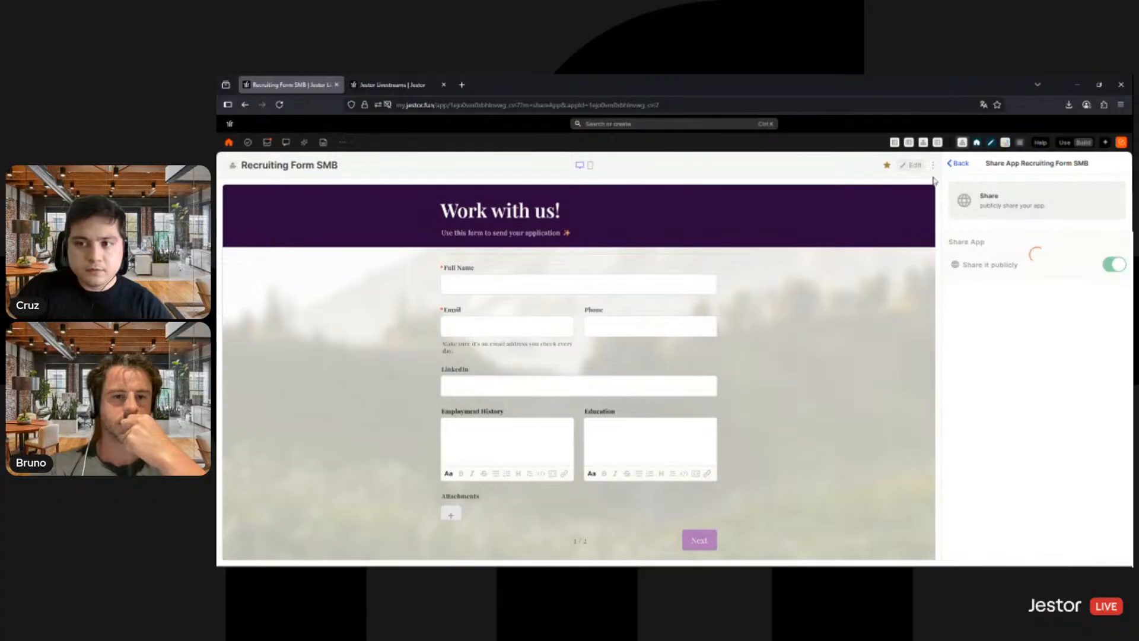
- Open the Applicants SMB table in a new browser tab and bring up the Job Openings SMB tab
middle_click(938, 143)
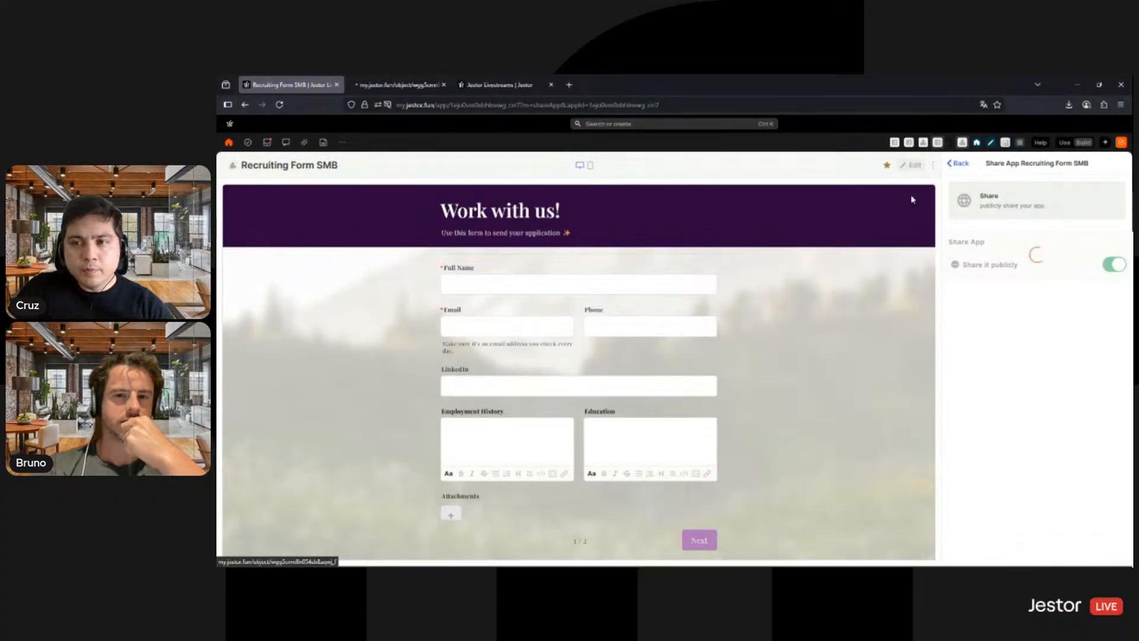
click(399, 87)
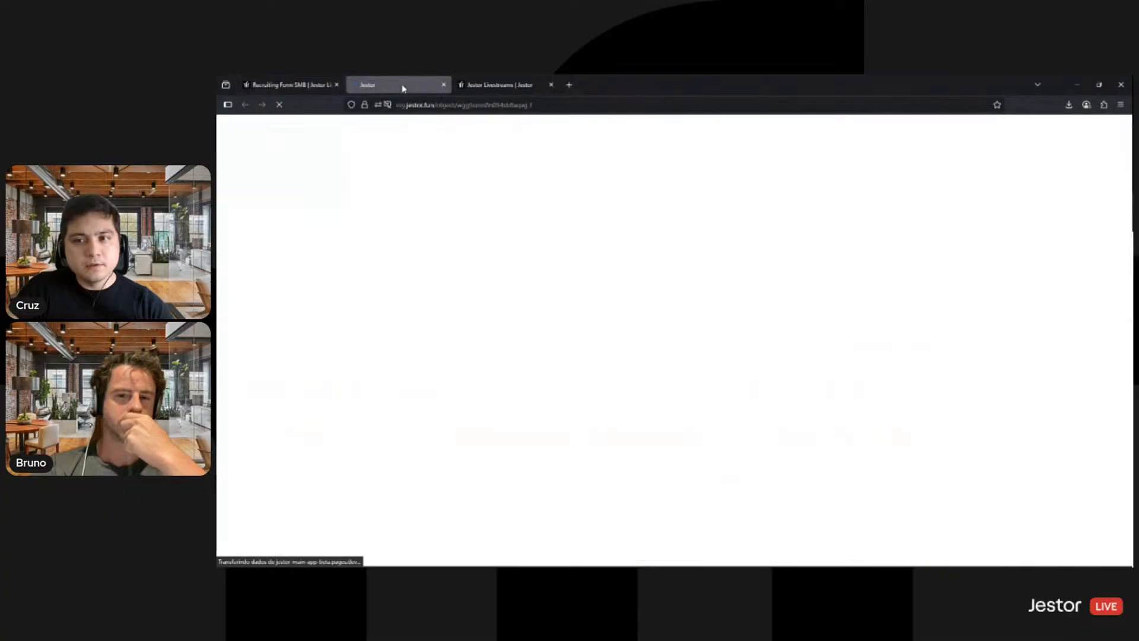
click(315, 84)
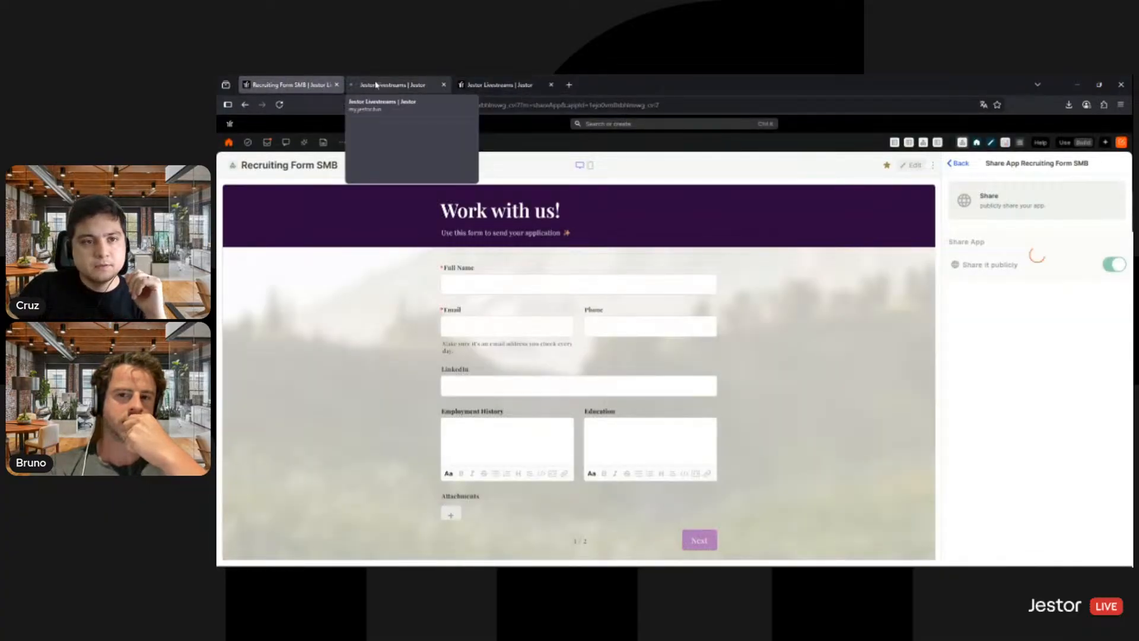
click(484, 85)
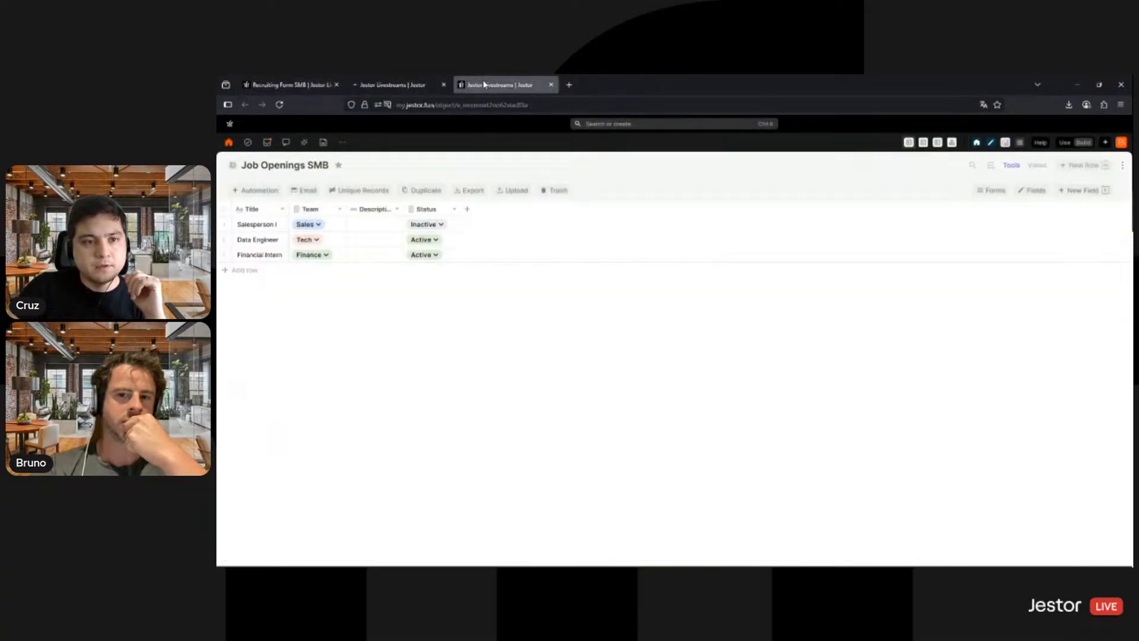
- Select all records in the Applicants SMB table and delete them, confirming the deletion
click(404, 88)
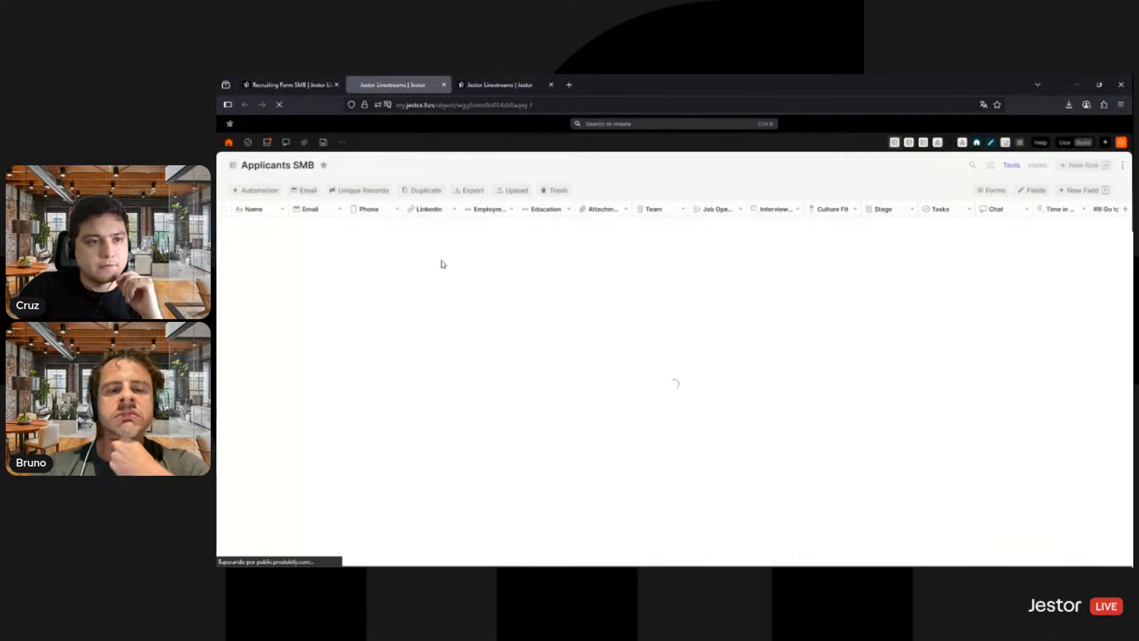
click(224, 209)
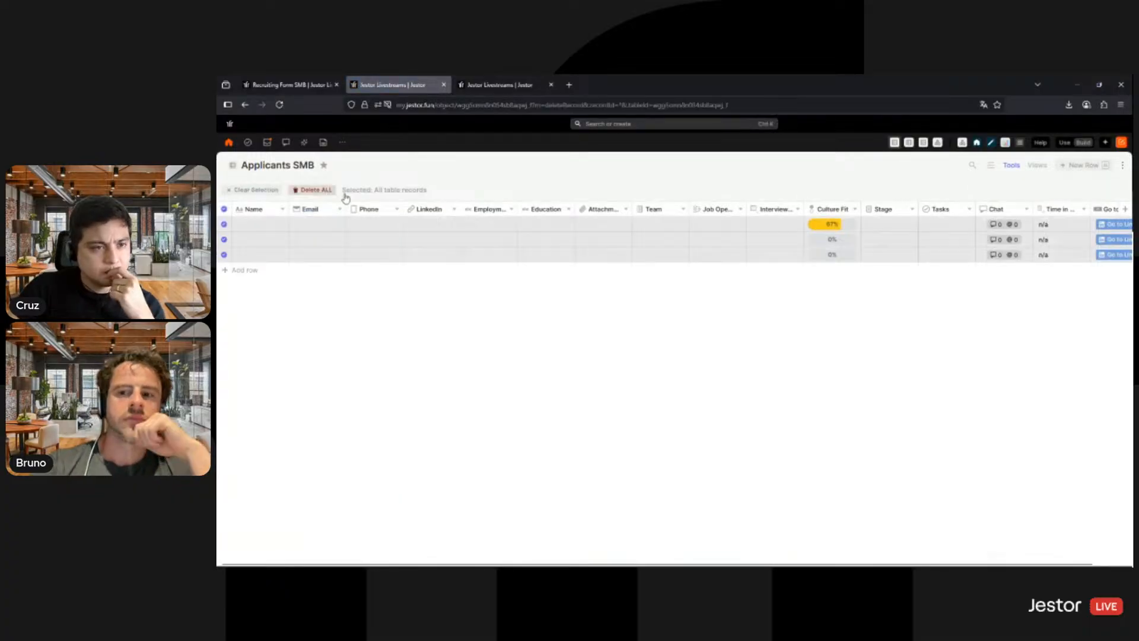
click(312, 190)
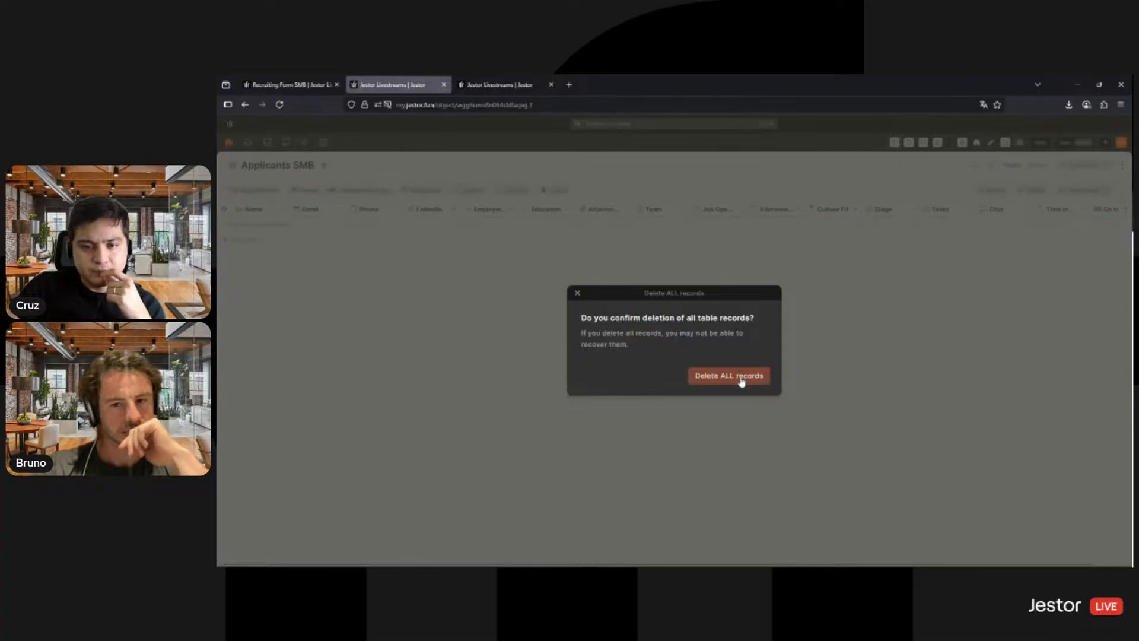
click(742, 380)
- Copy the Recruiting Form SMB app's shareable link and open the public form in a new browser tab
click(286, 84)
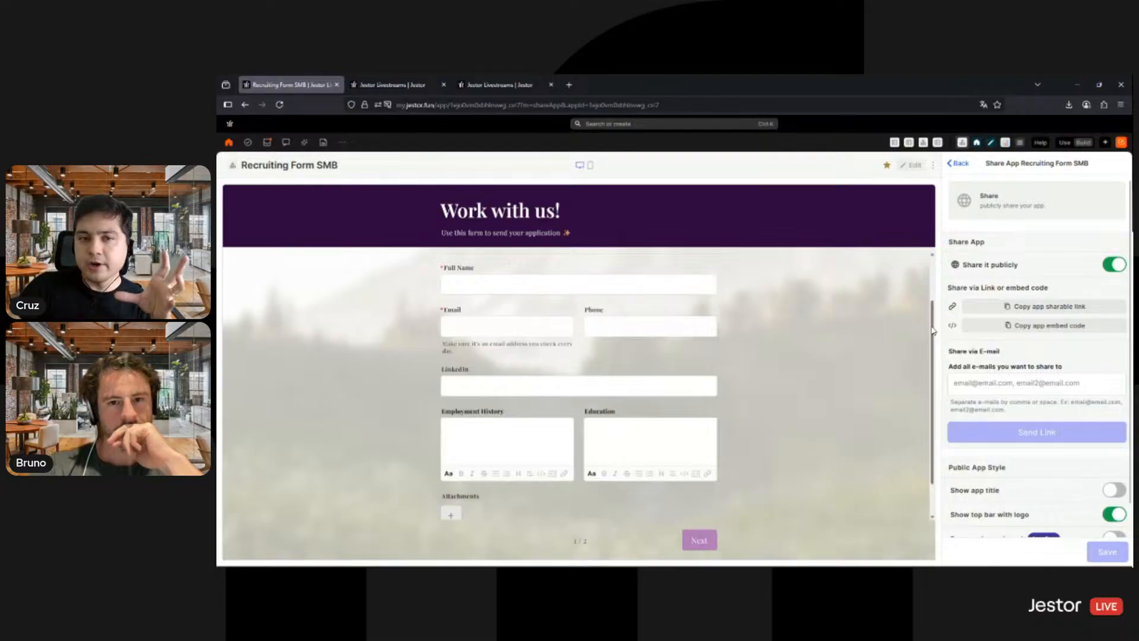
click(1012, 308)
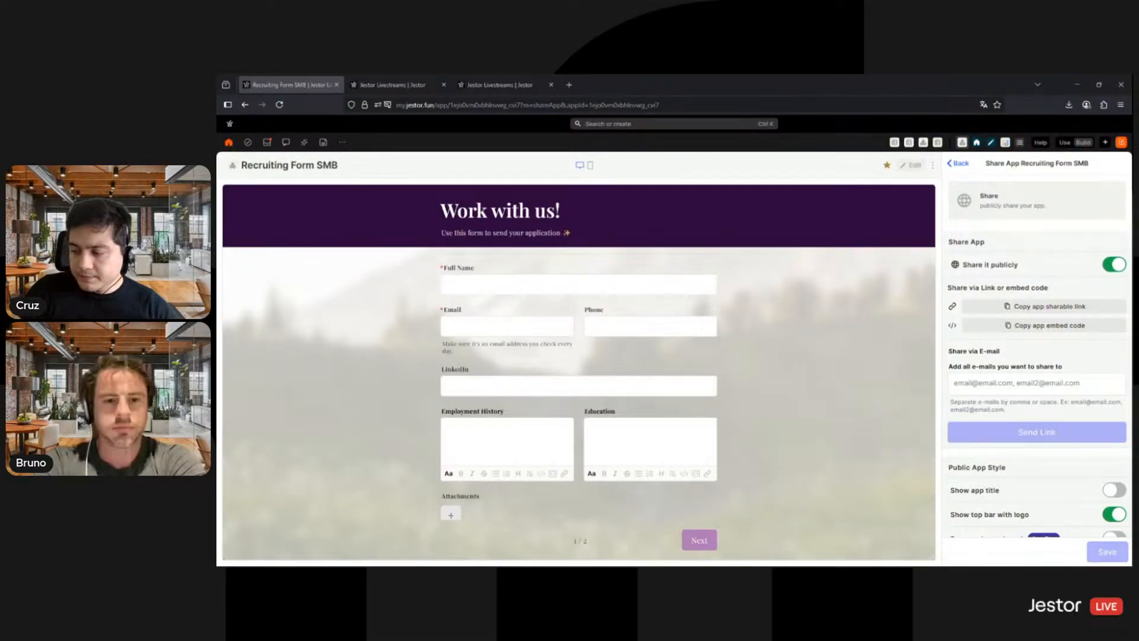
click(601, 86)
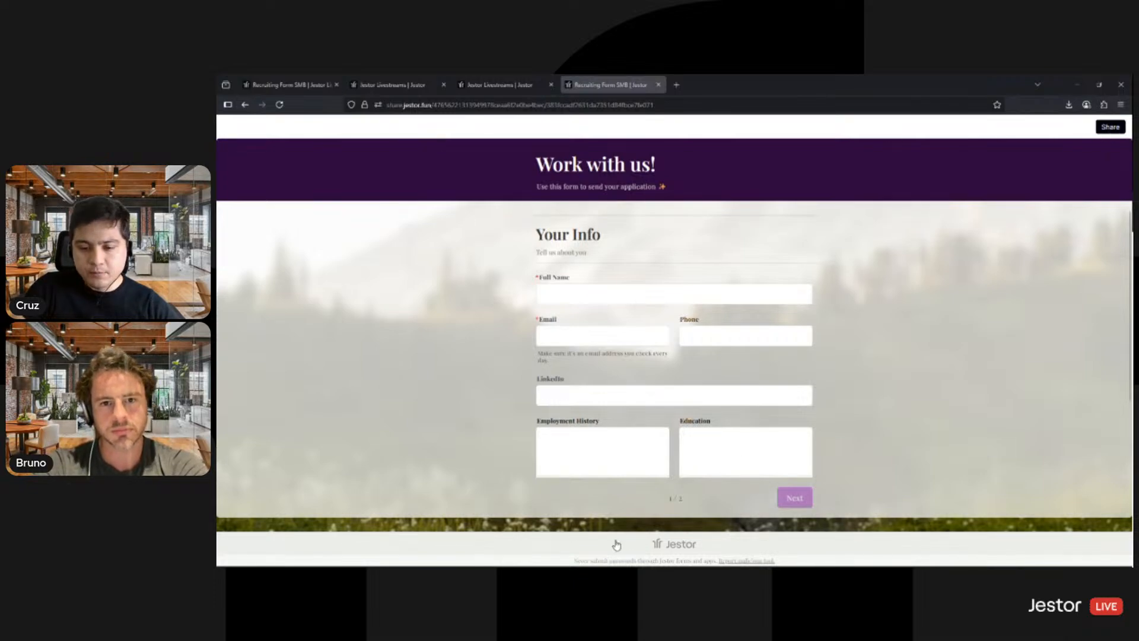
scroll(662, 427, down, 3)
scroll(646, 344, up, 3)
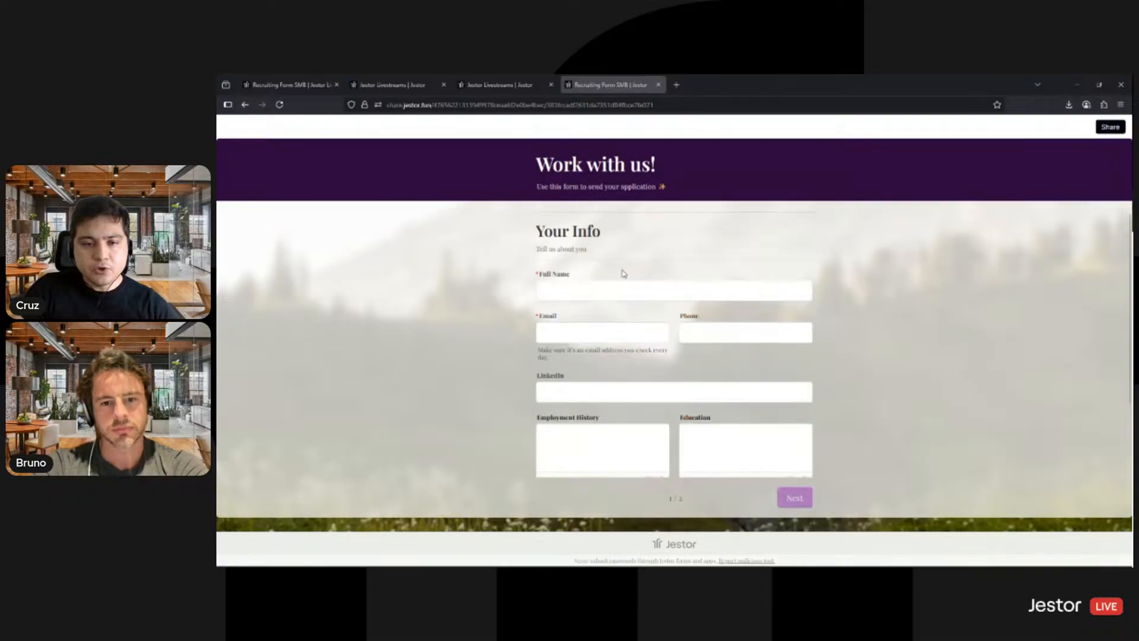
- Fill in the applicant's full name and e-mail address in the public form's Your Info section
click(621, 289)
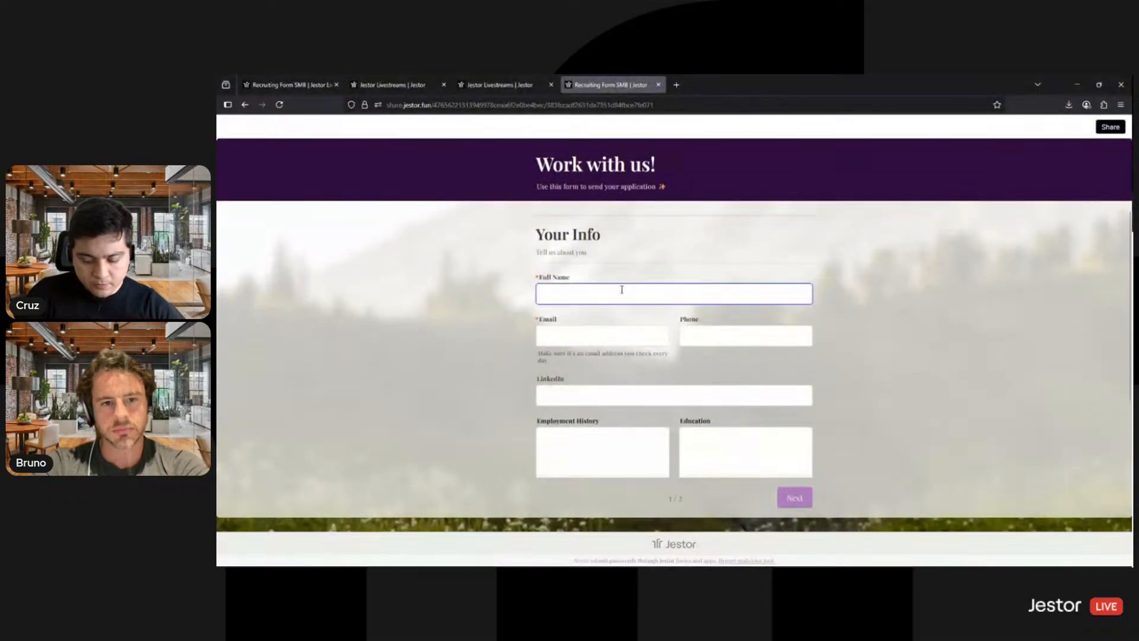
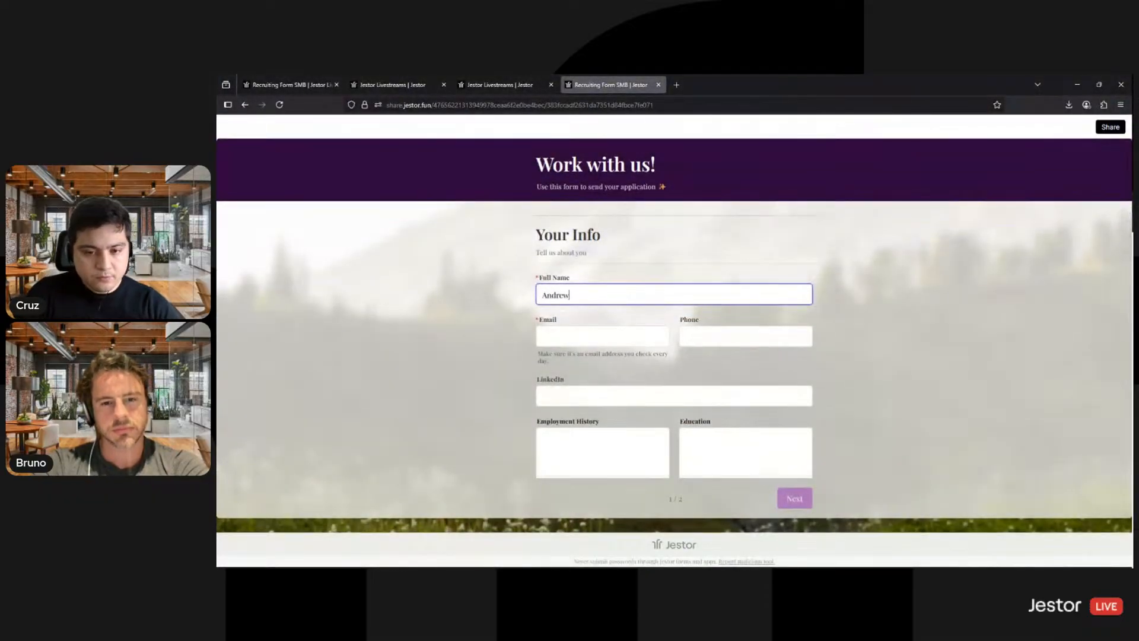
click(623, 338)
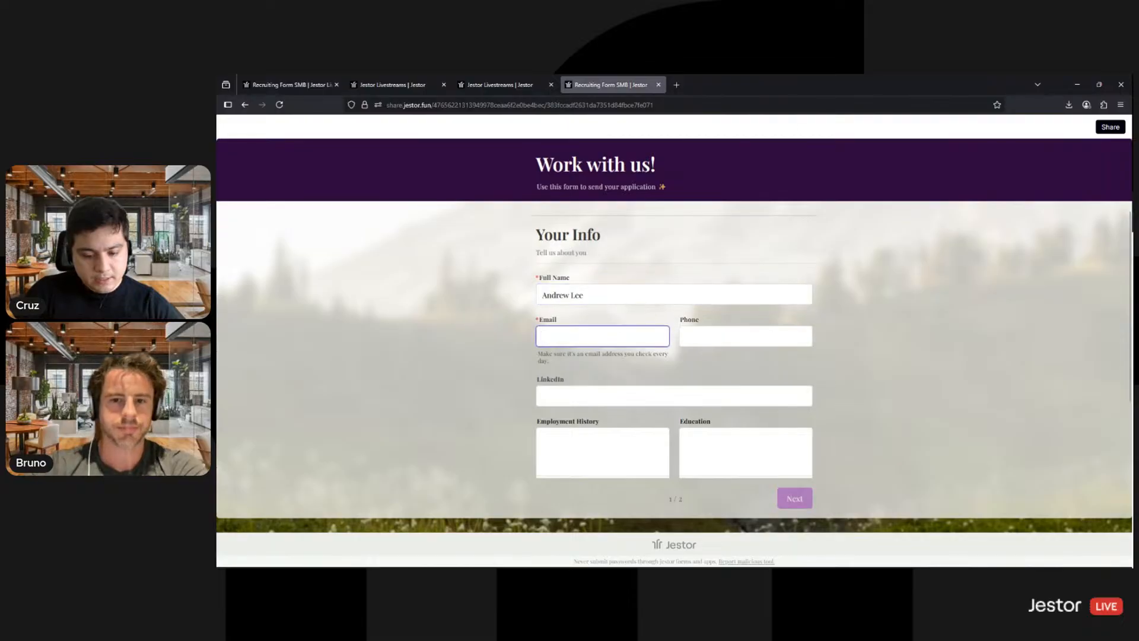
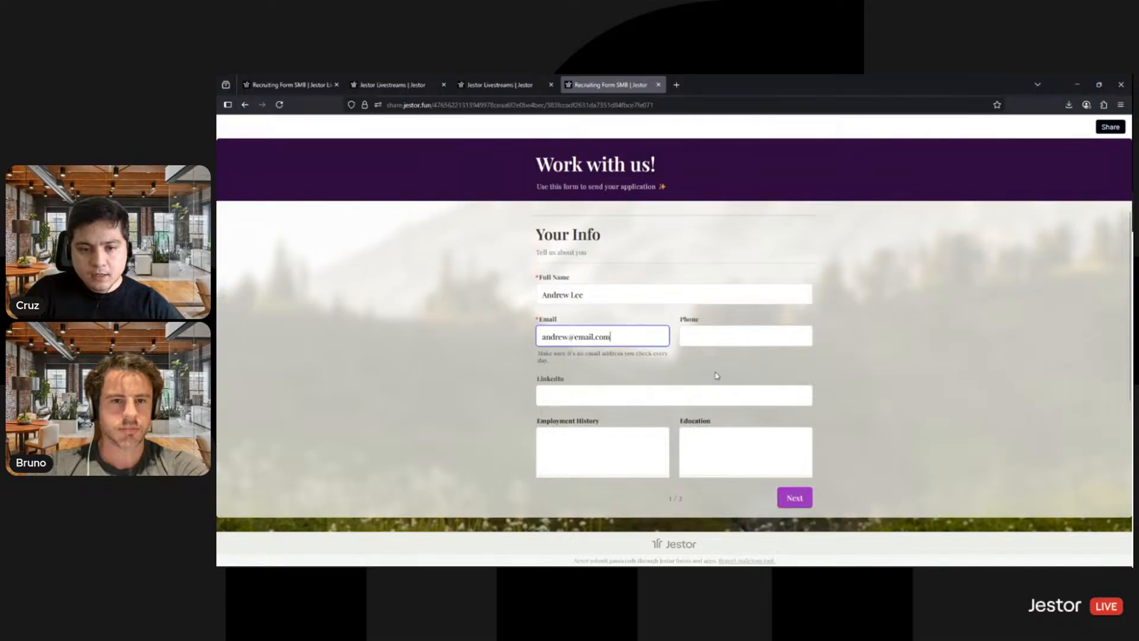
- Enter jestor.com as the LinkedIn address and continue to the form's Job Application page
scroll(682, 374, down, 2)
click(612, 338)
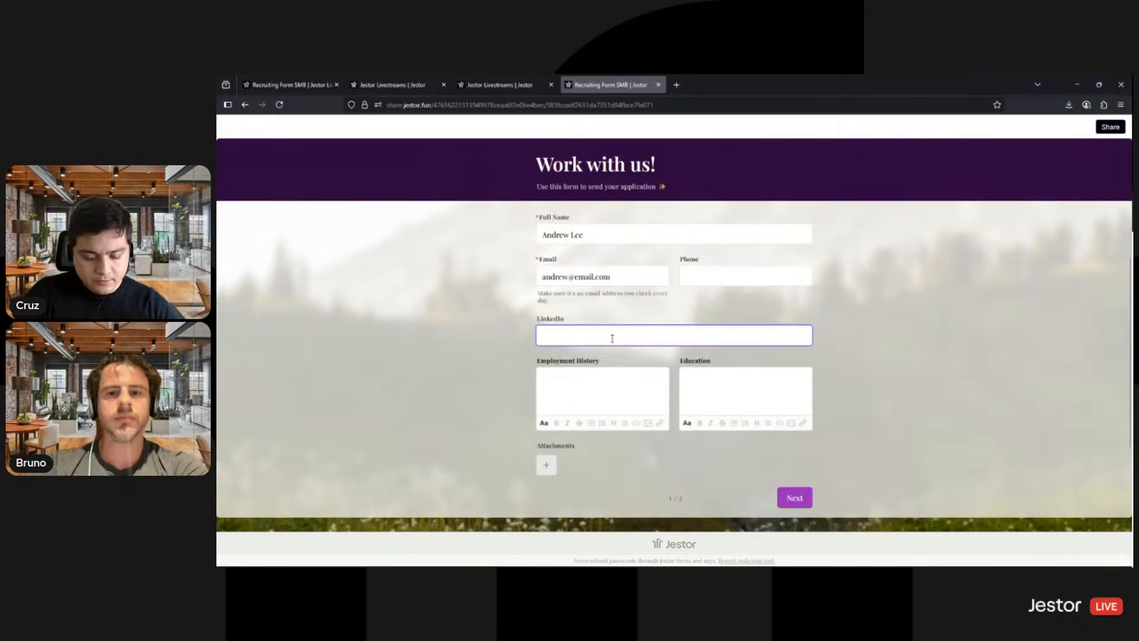
text(jestor.com)
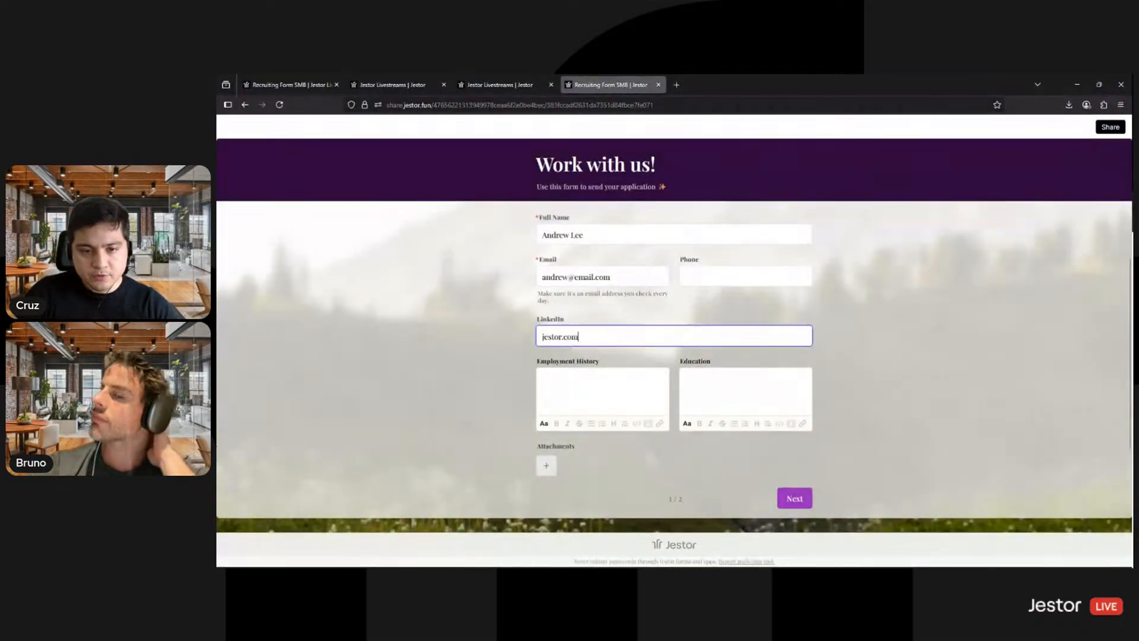
scroll(745, 329, down, 1)
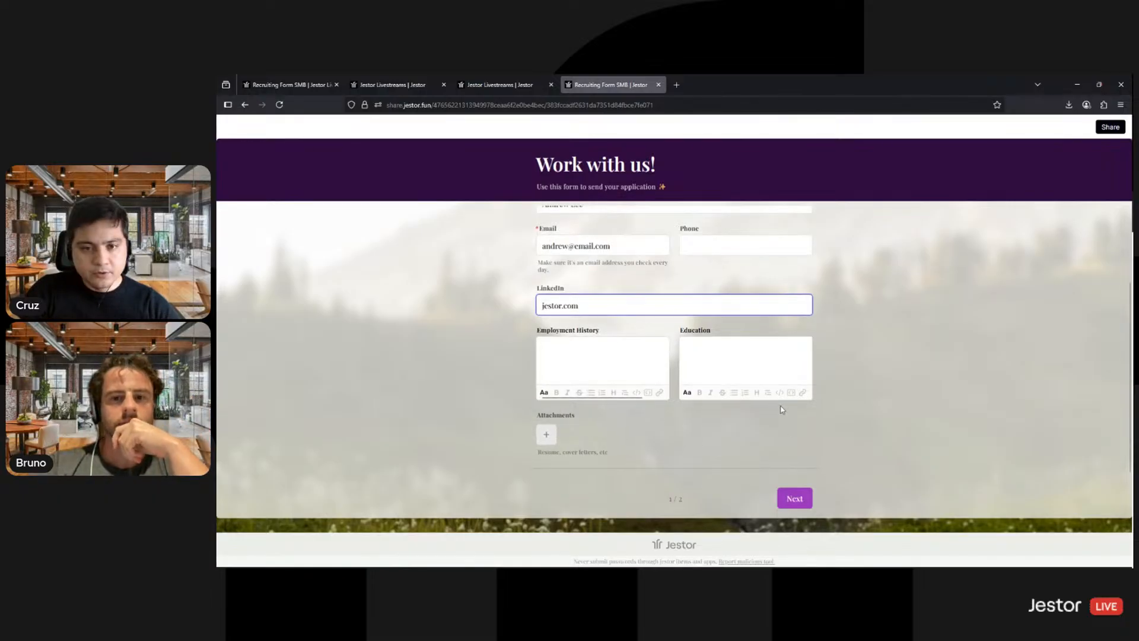
scroll(831, 485, up, 2)
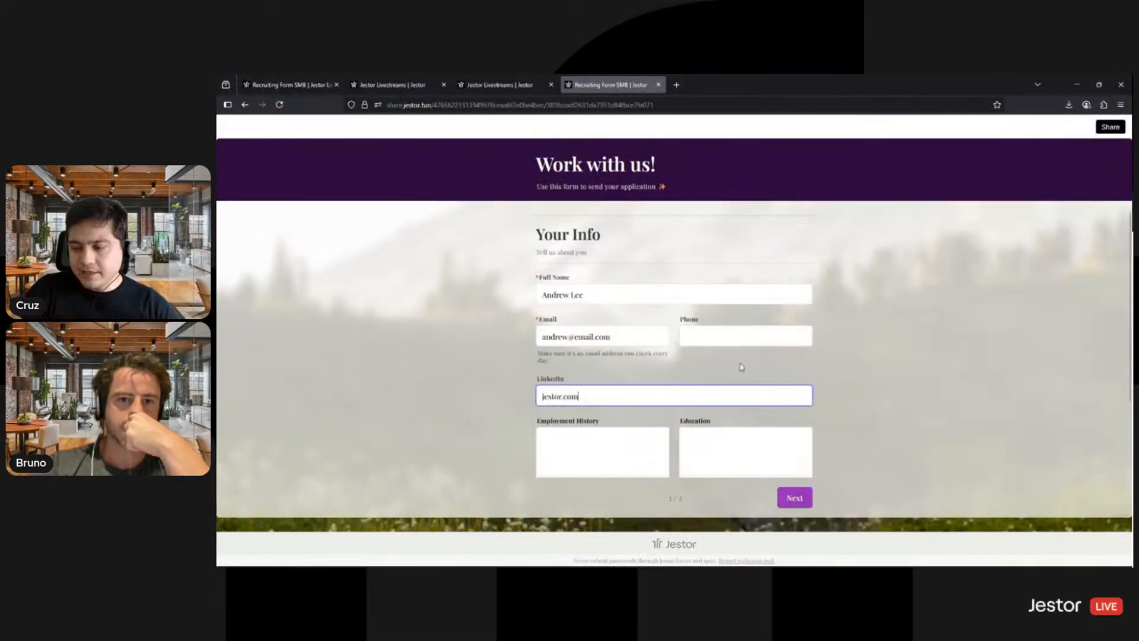
scroll(809, 416, down, 2)
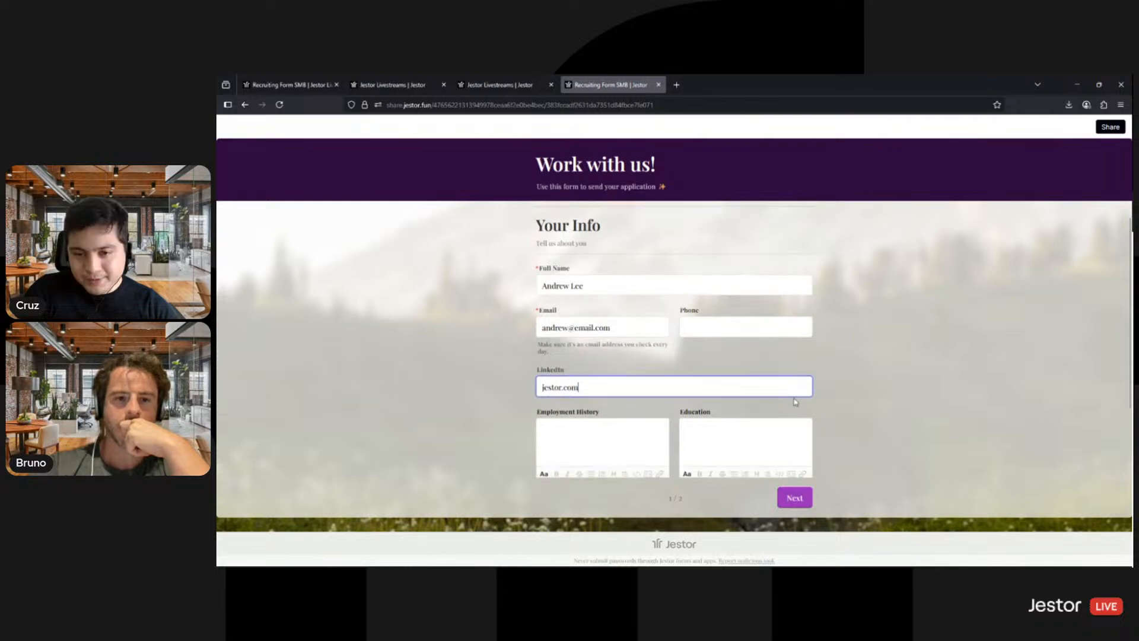
click(794, 497)
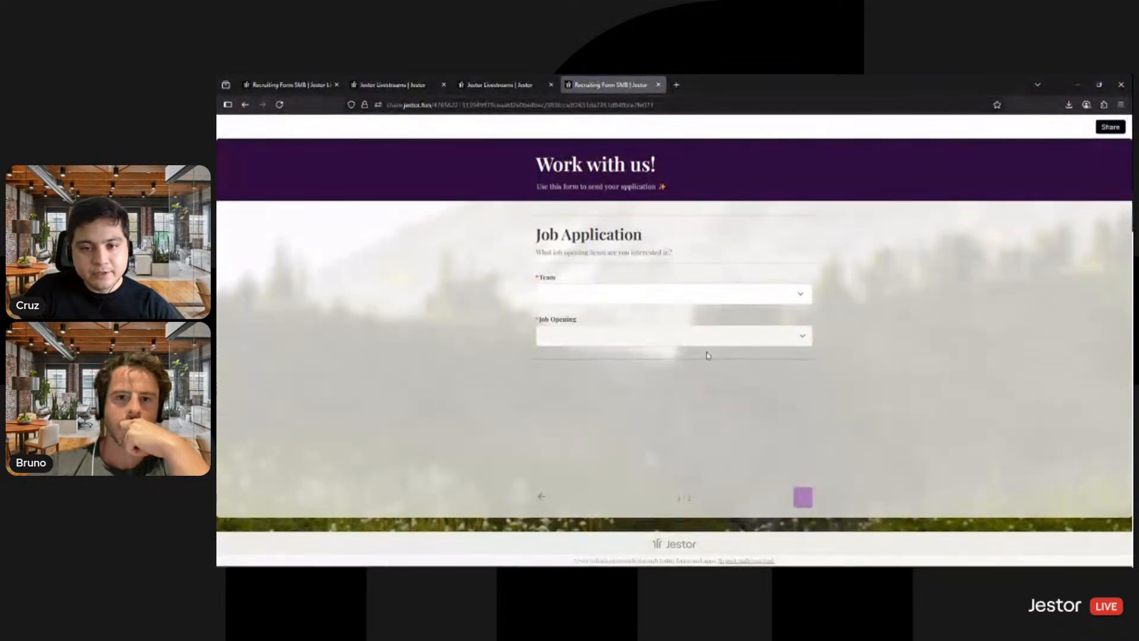
- Choose Finance as the team and Financial Intern as the job opening, and submit the application
click(600, 295)
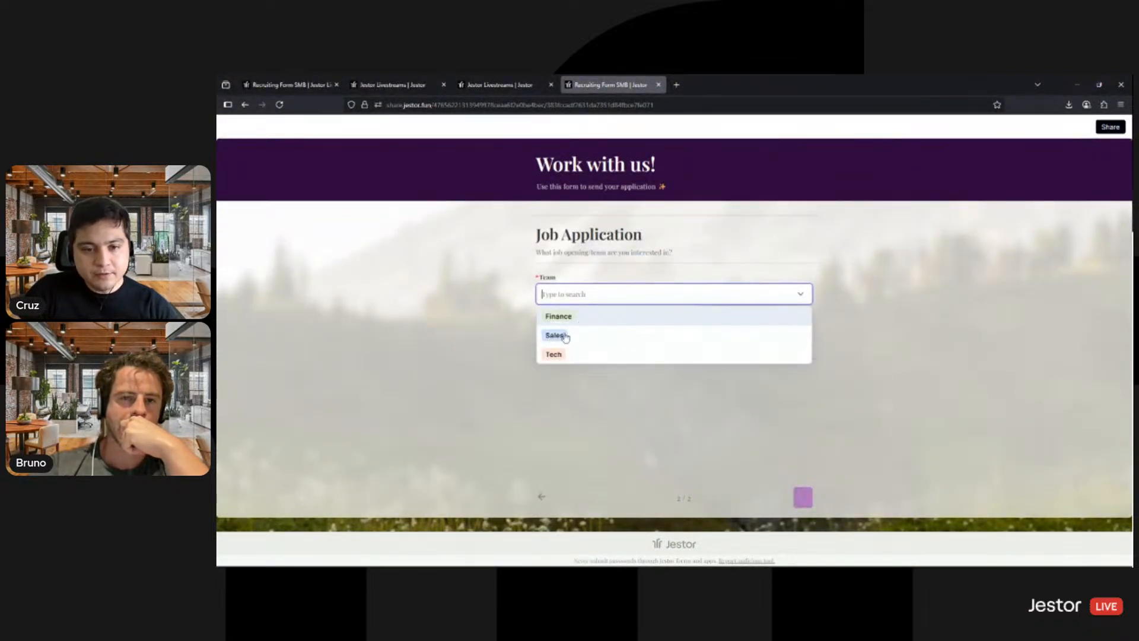
click(586, 320)
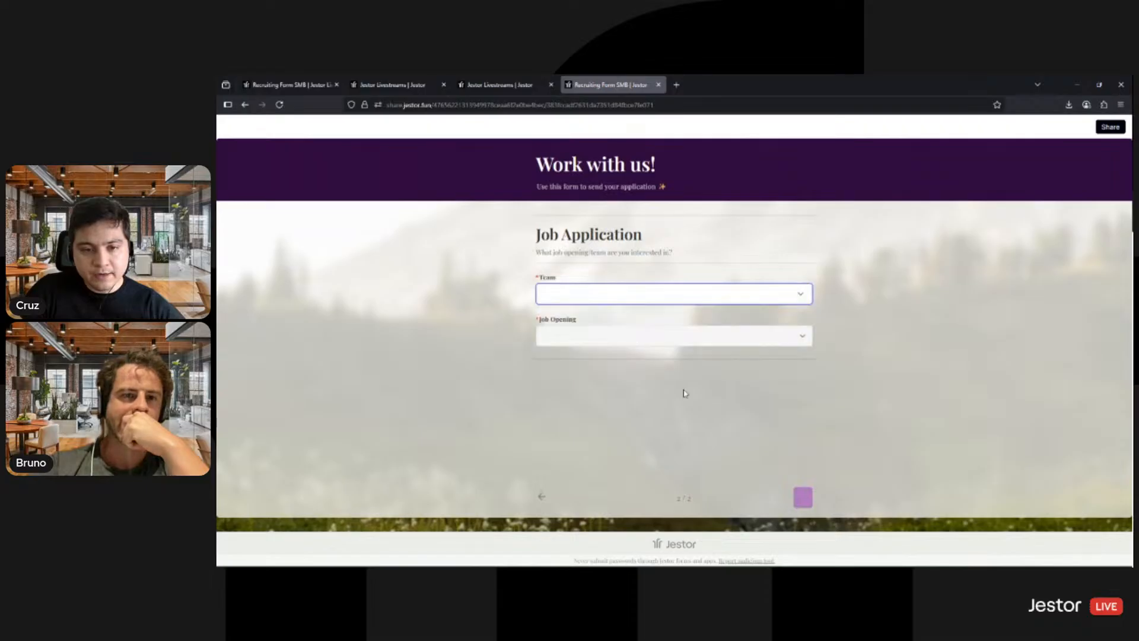
click(641, 343)
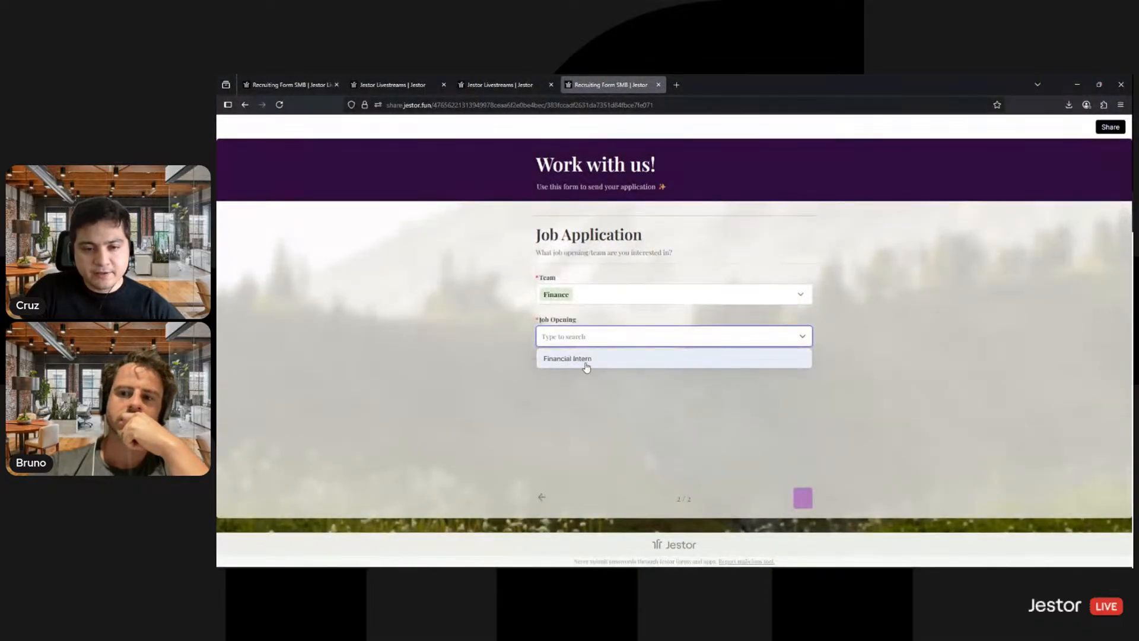
click(588, 360)
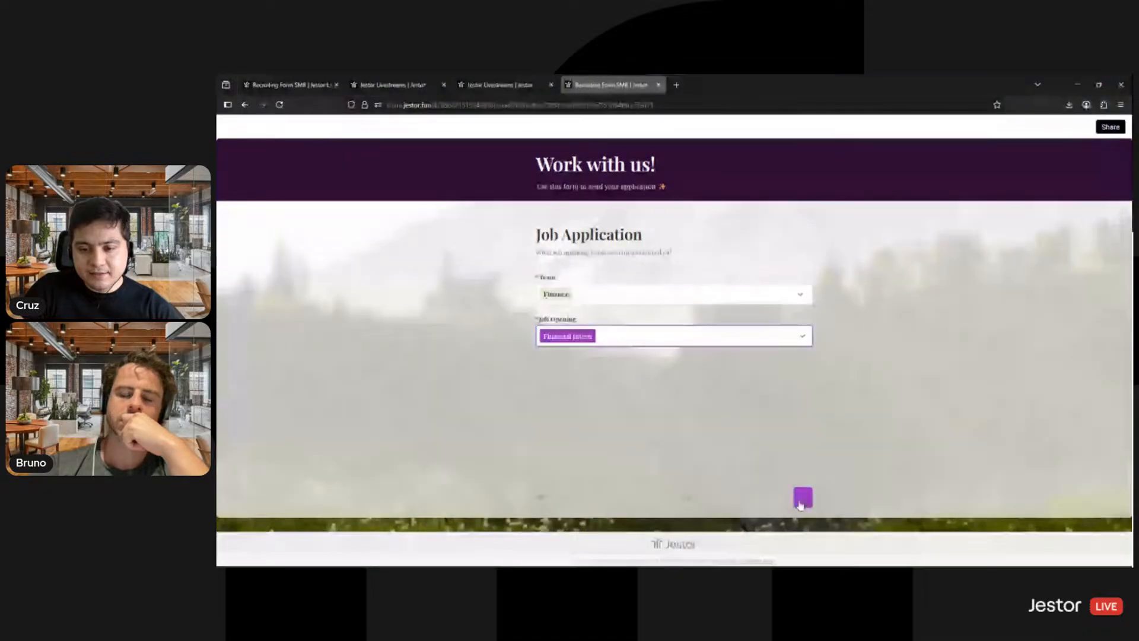
click(801, 498)
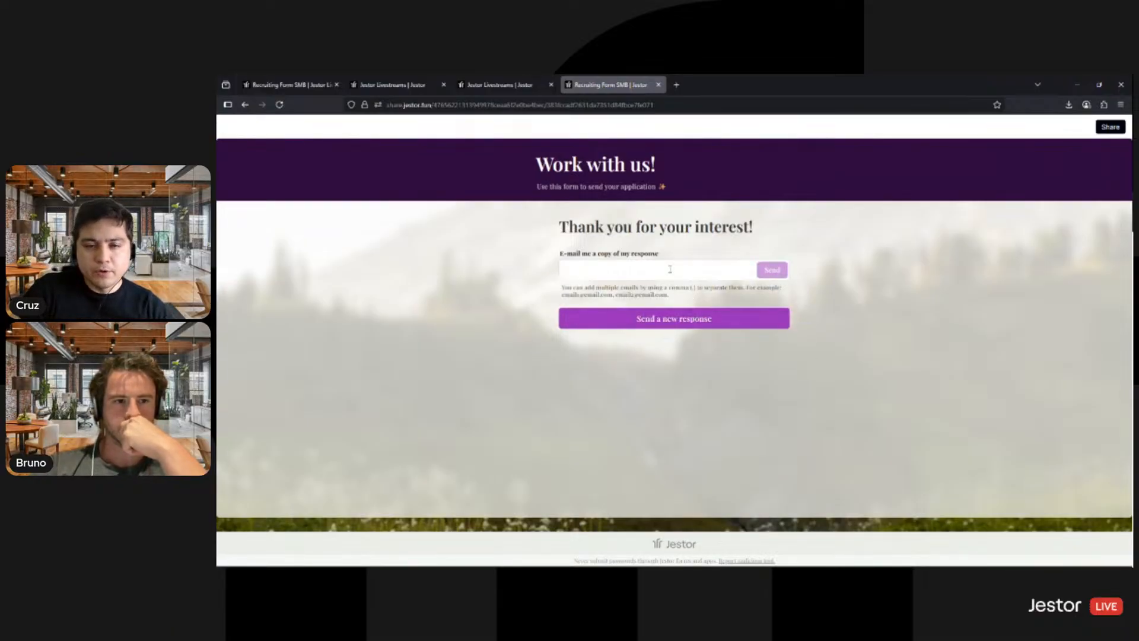
- Check the Applicants SMB table for the submitted application
click(611, 270)
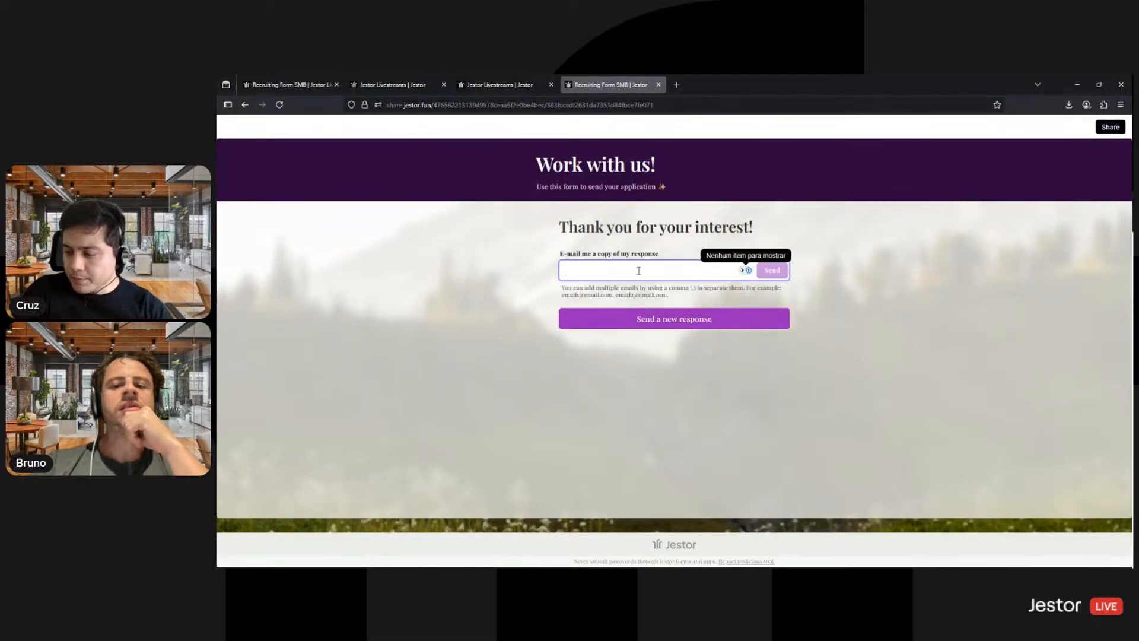
click(504, 89)
click(415, 86)
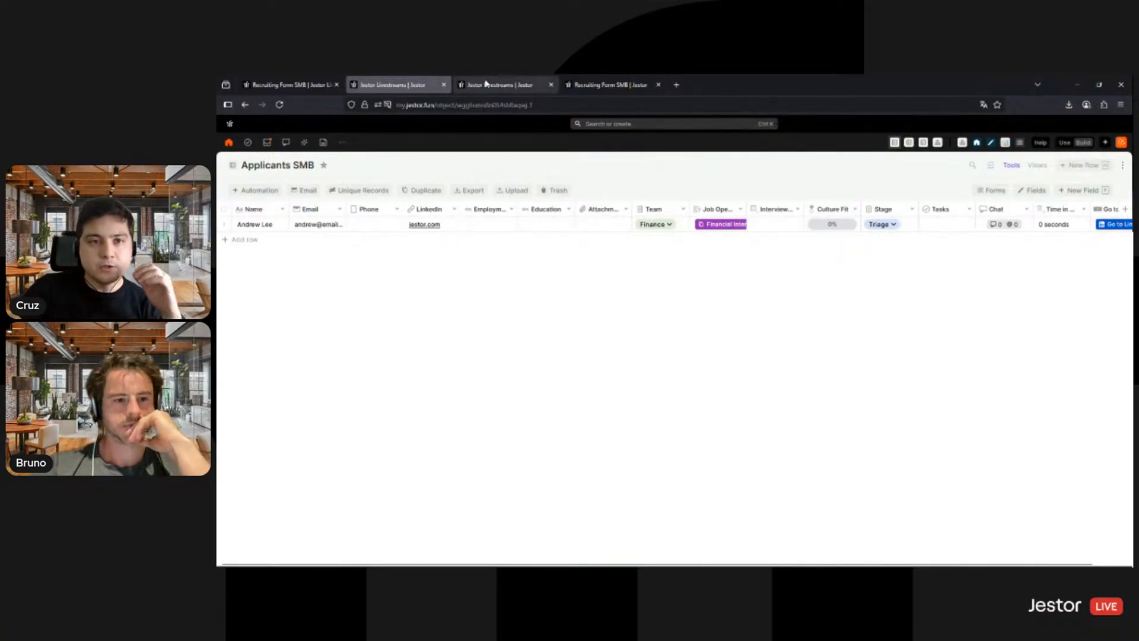
- Edit the form block in the Recruiting Form SMB app, turning off background blur and shrinking the block to uncover part of the background image
click(308, 85)
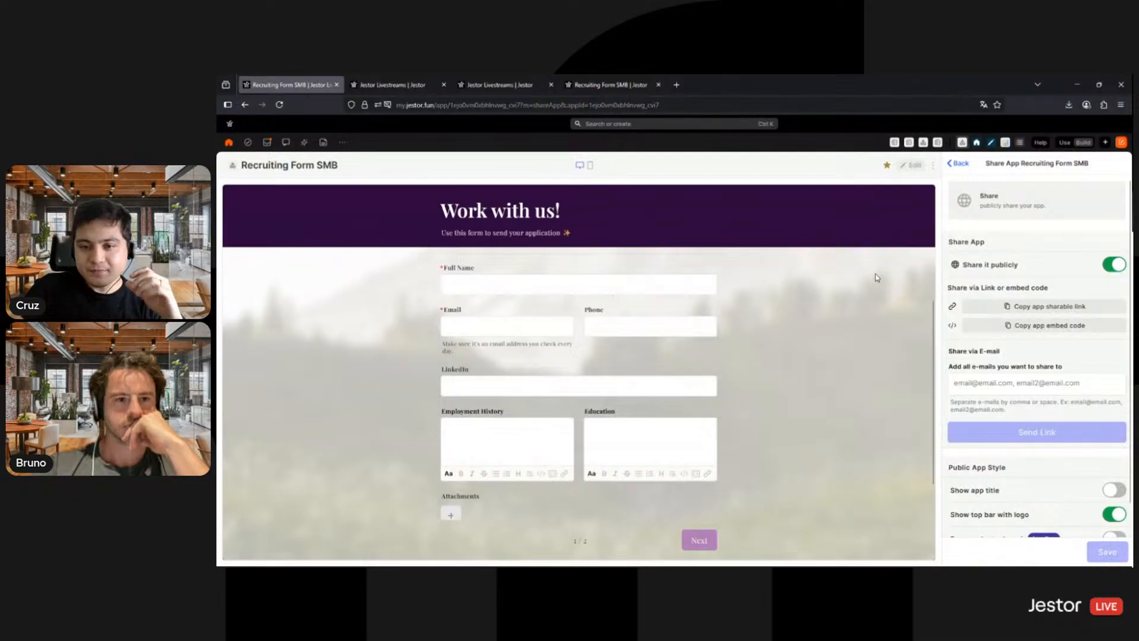
scroll(809, 386, down, 1)
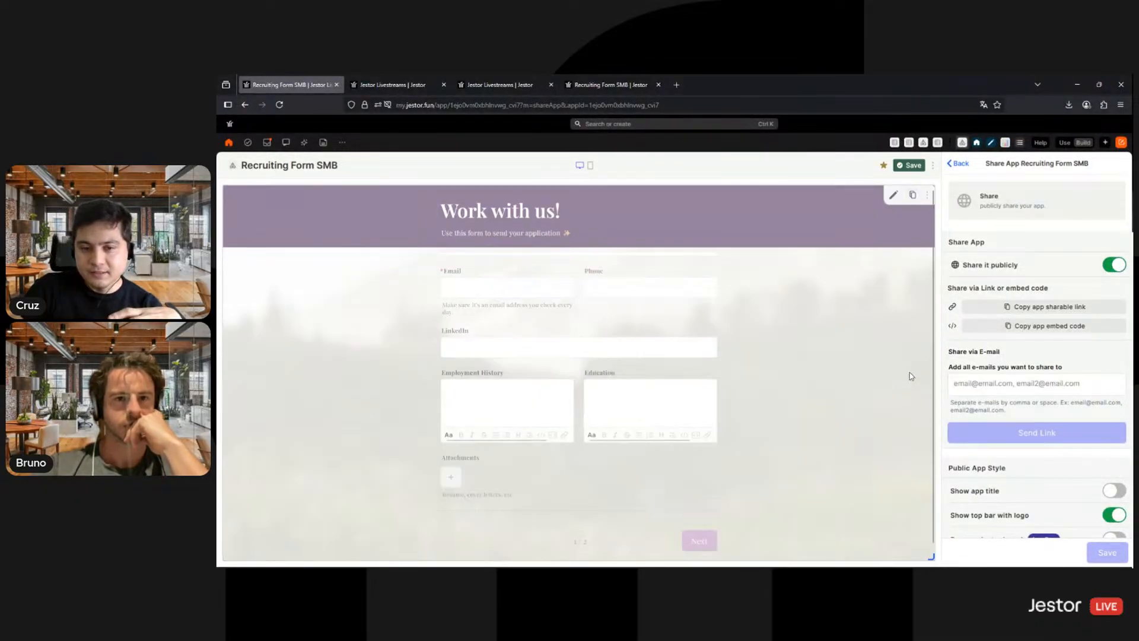
scroll(994, 335, down, 1)
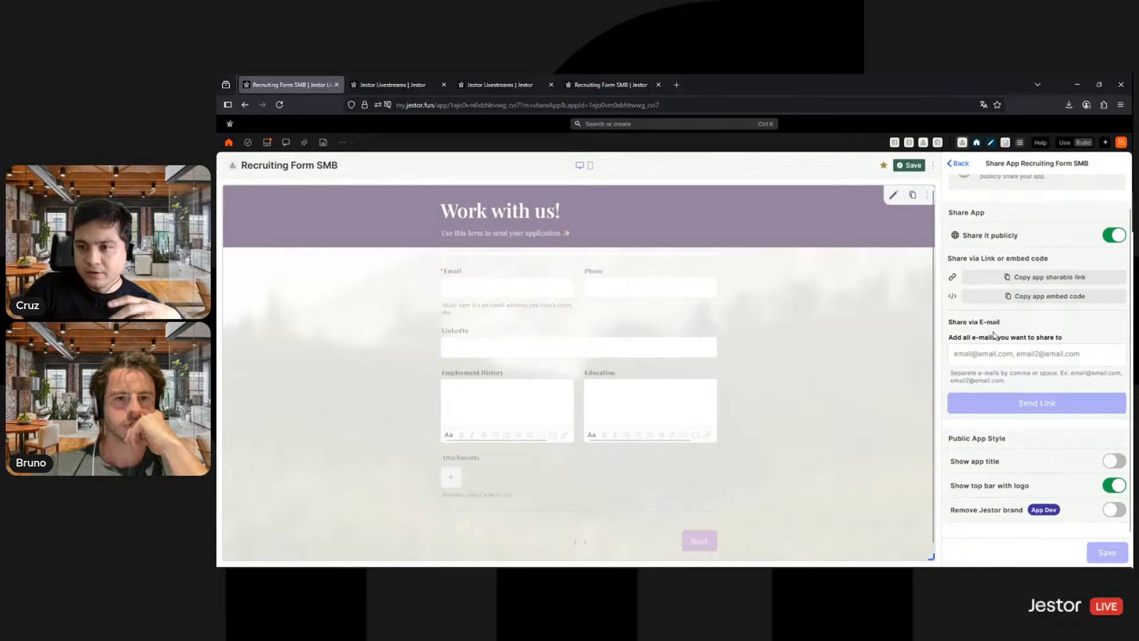
click(893, 195)
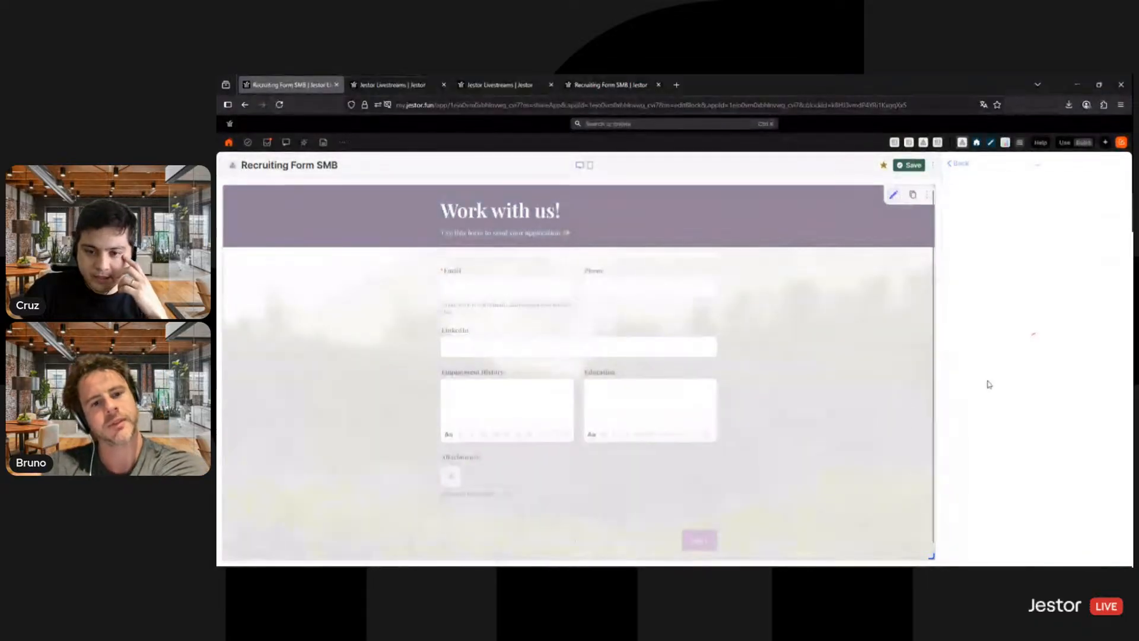
scroll(1046, 350, down, 5)
scroll(1046, 350, down, 3)
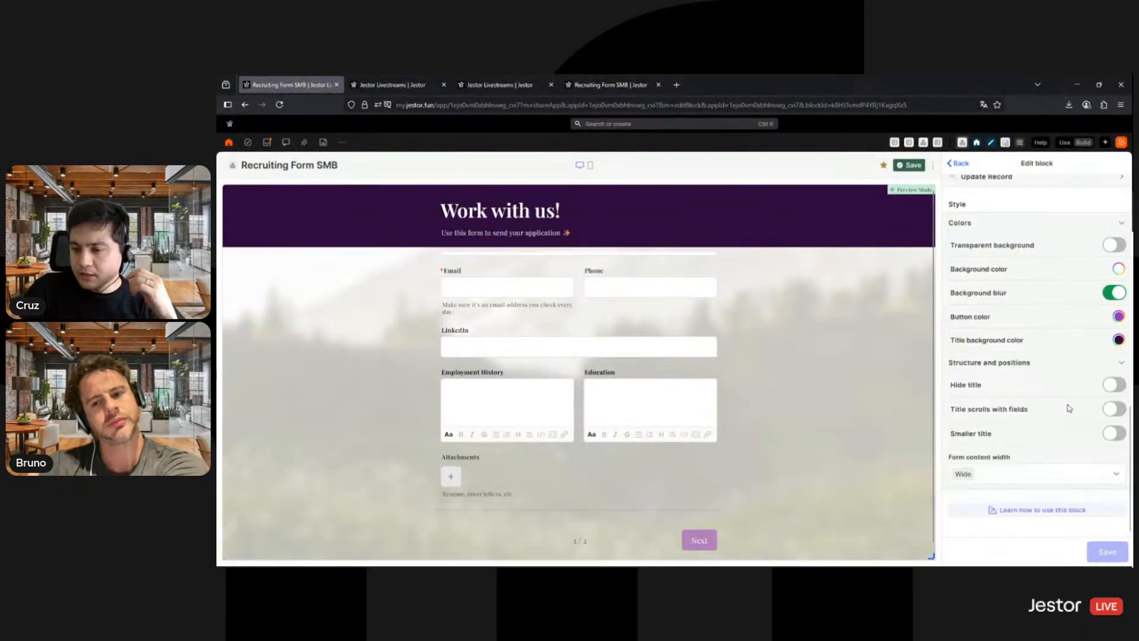
click(1114, 292)
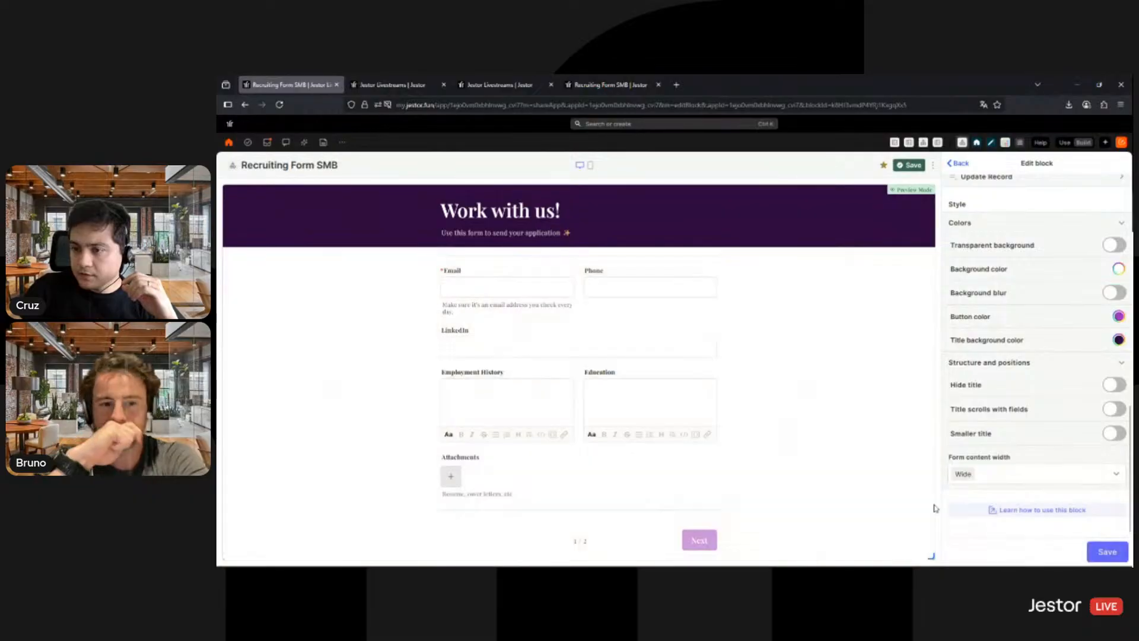
drag(929, 555, 750, 542)
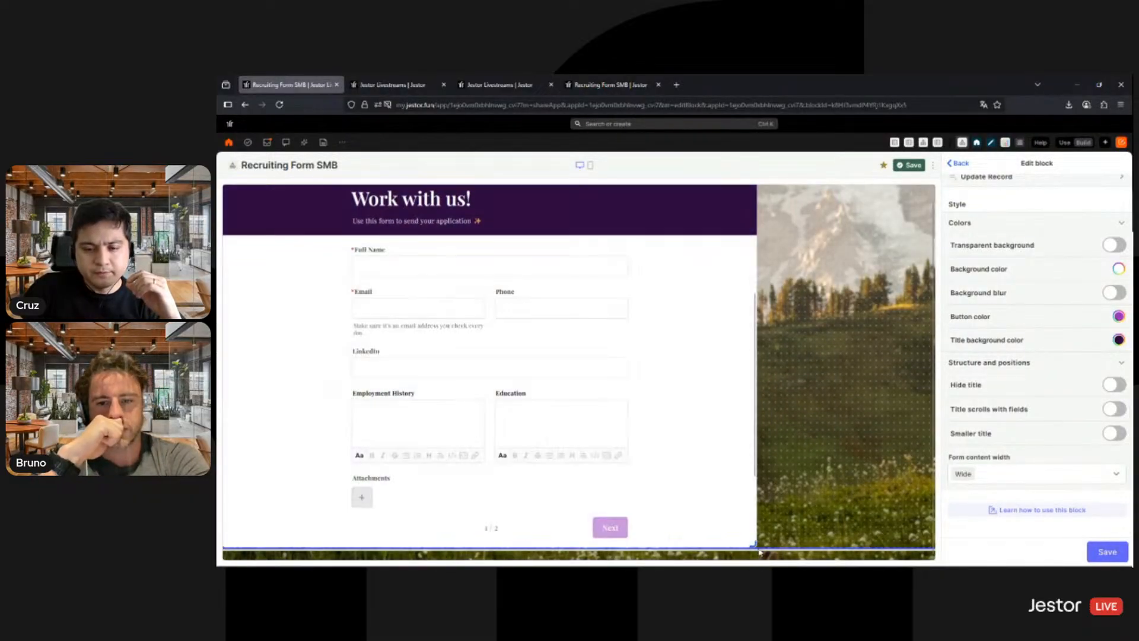
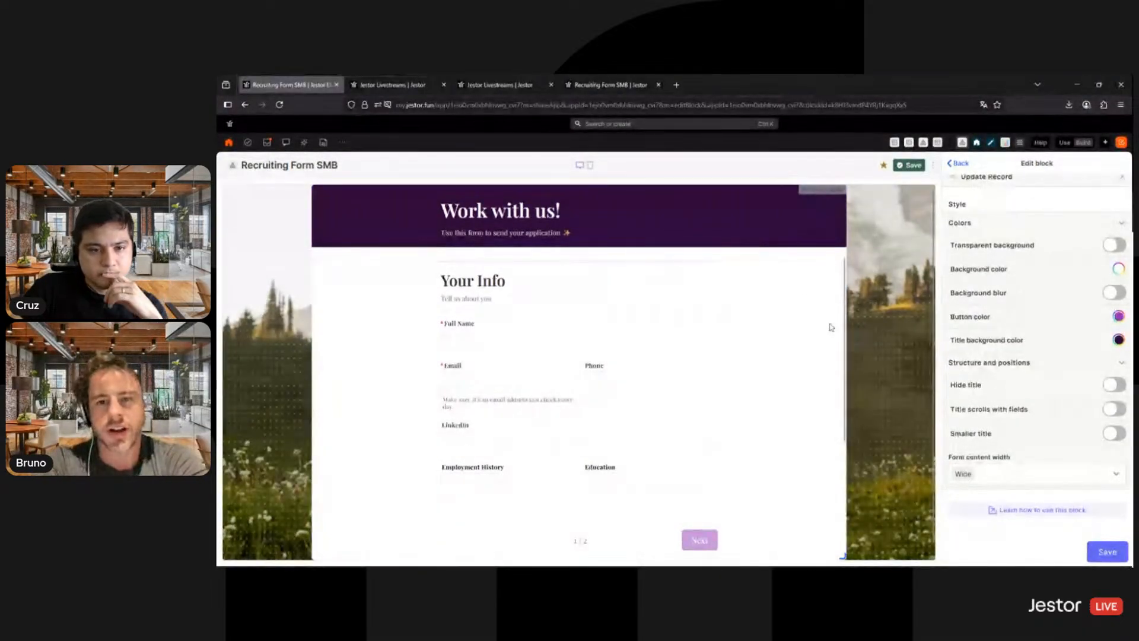
- Save the edited settings of the Recruiting Form block
scroll(824, 361, down, 2)
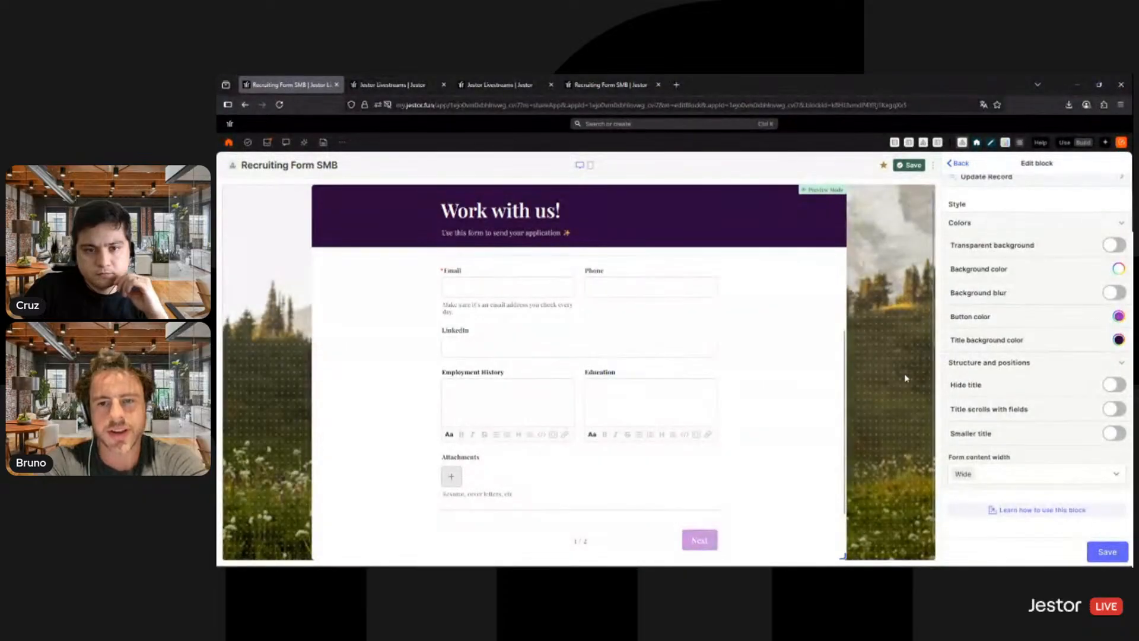
click(1121, 552)
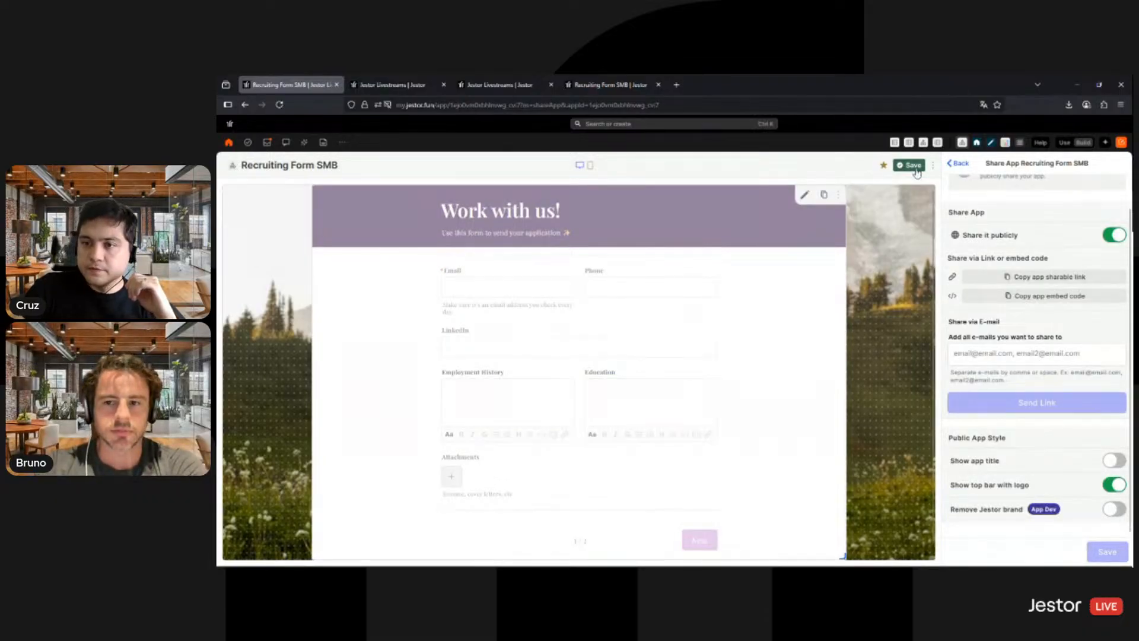
- Reopen the Recruiting Form block's settings and examine which form block types can be added to its fields
click(805, 196)
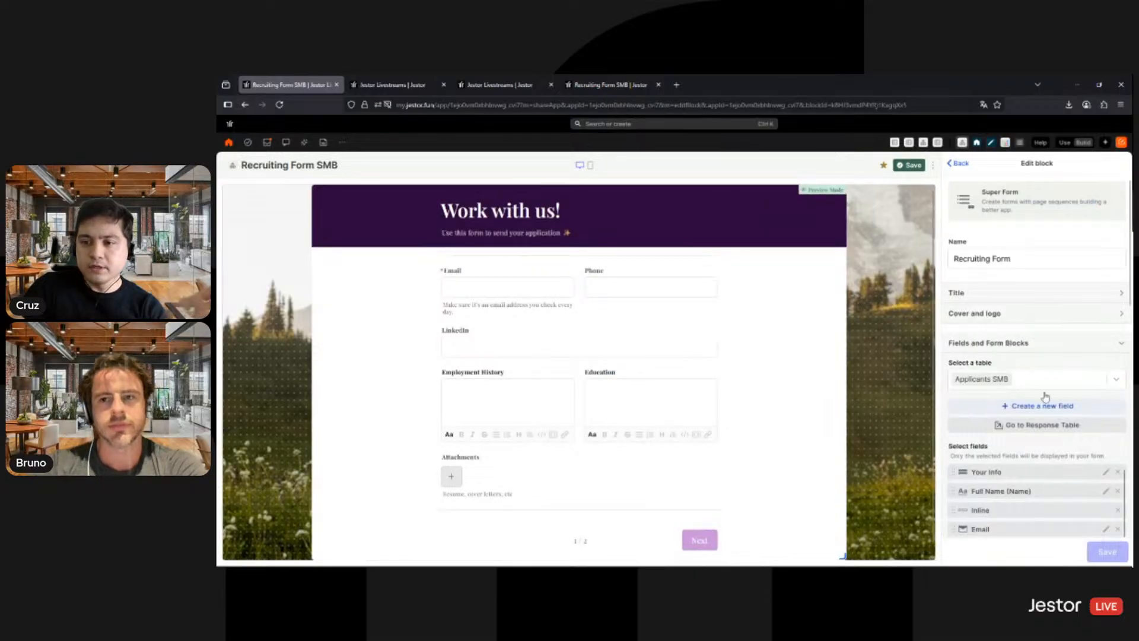
scroll(1044, 325, down, 4)
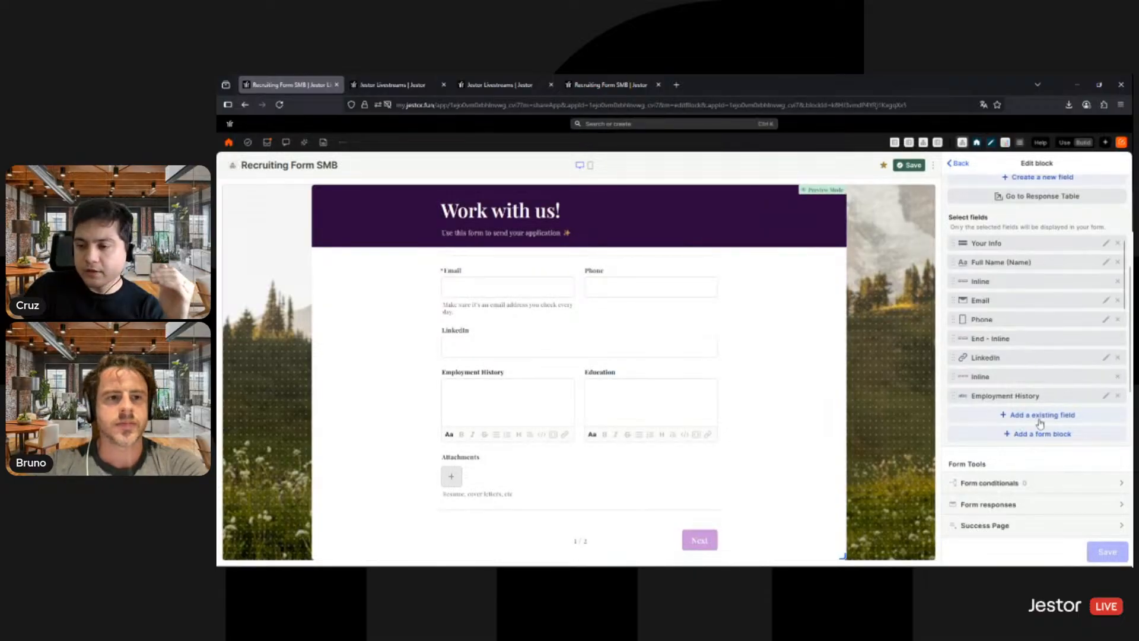
click(1047, 436)
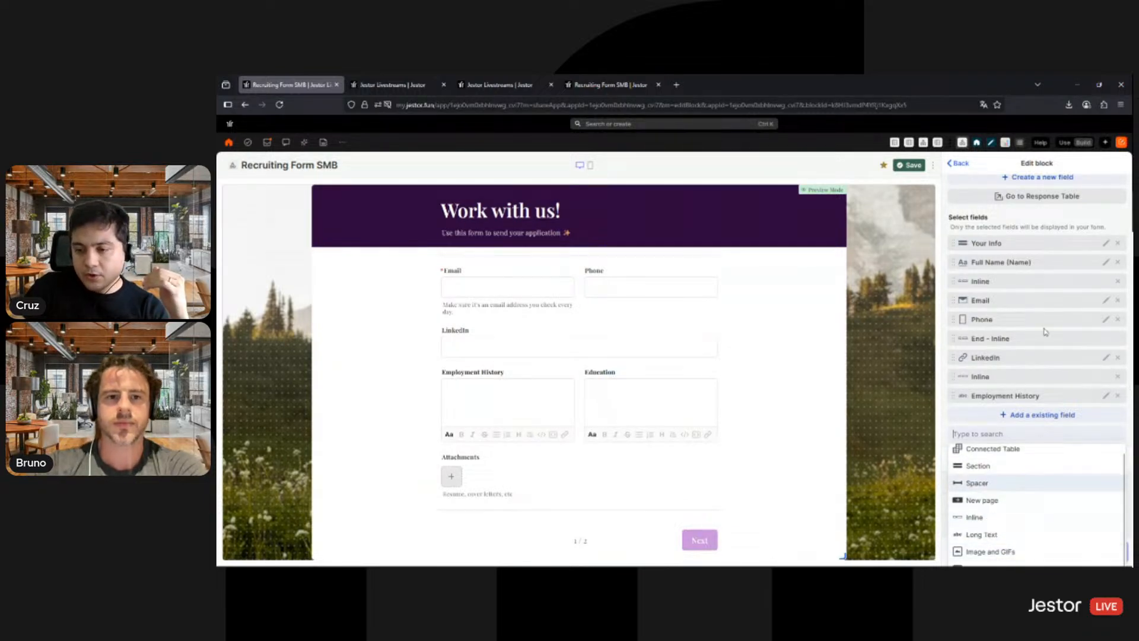
scroll(1054, 377, down, 3)
scroll(1056, 406, down, 5)
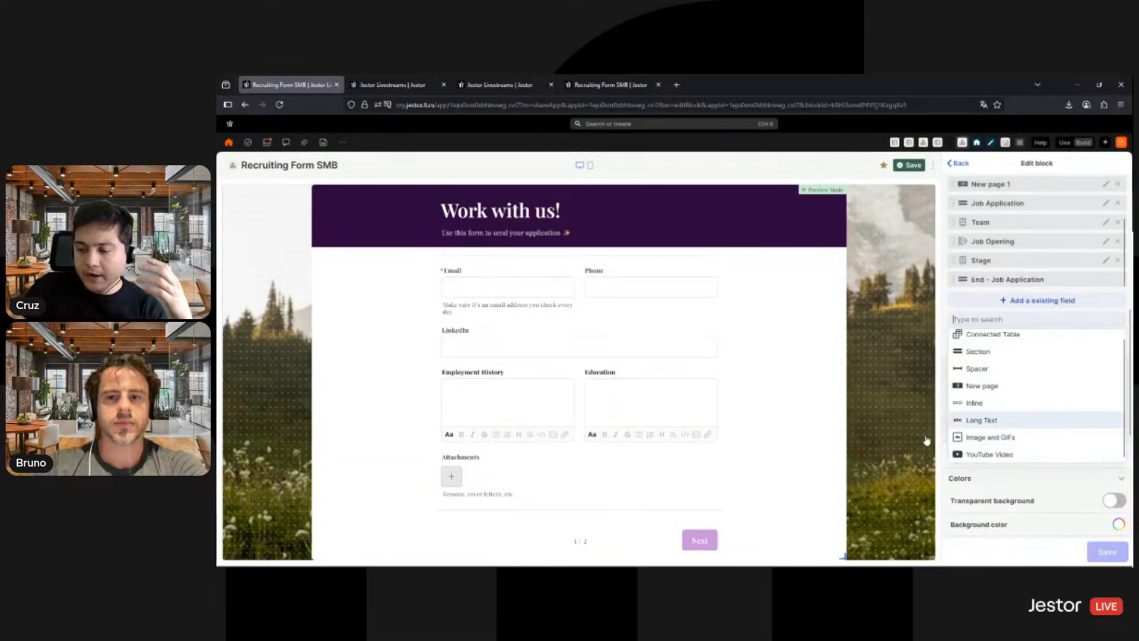
click(765, 359)
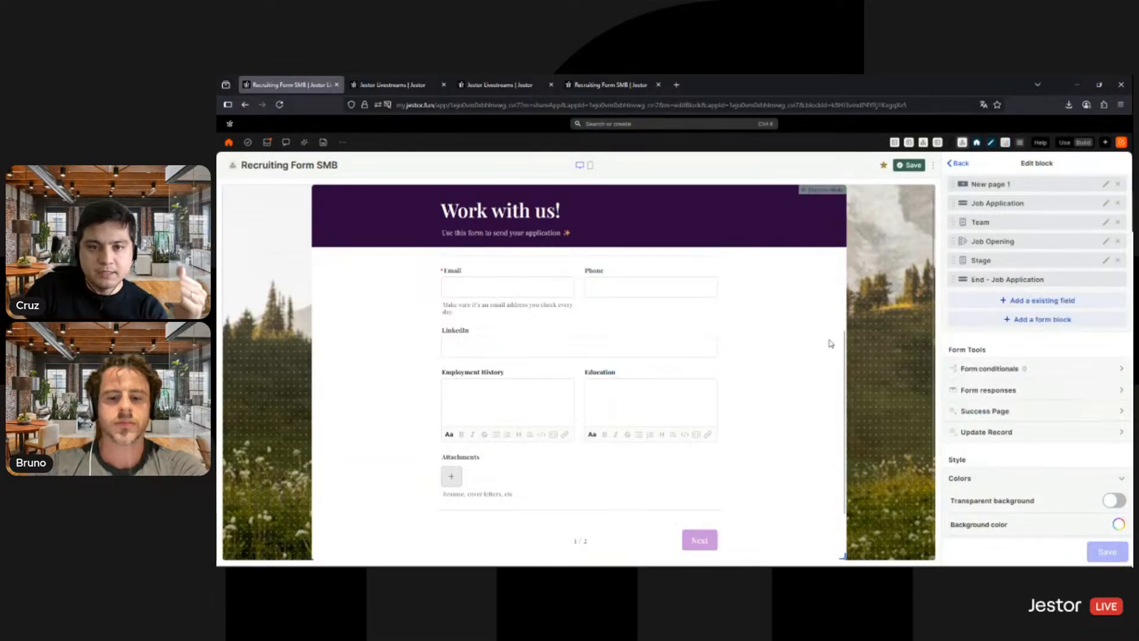
- Save the Recruiting Form SMB app and close its sharing settings
click(913, 166)
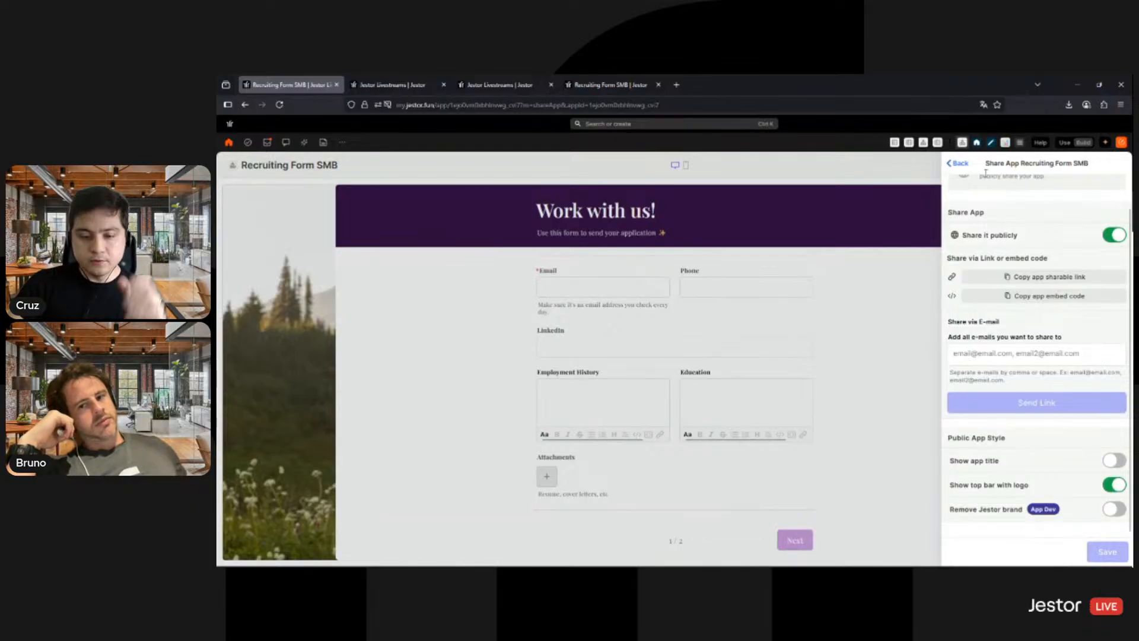
click(958, 163)
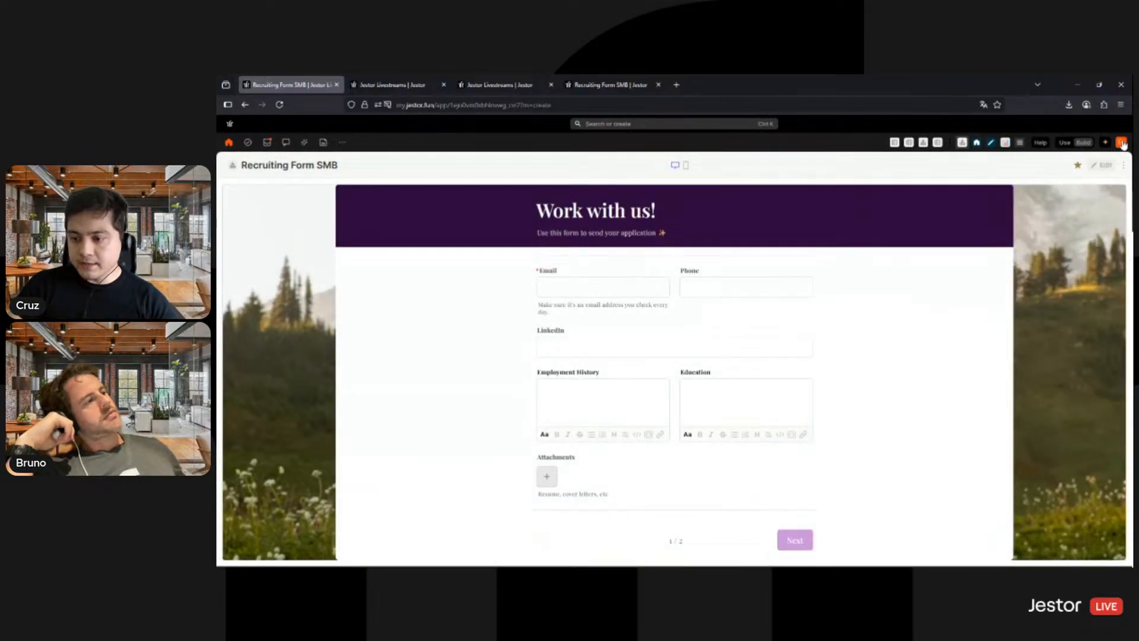
- Create a new blank app and title it Recruiting SMB
click(1122, 142)
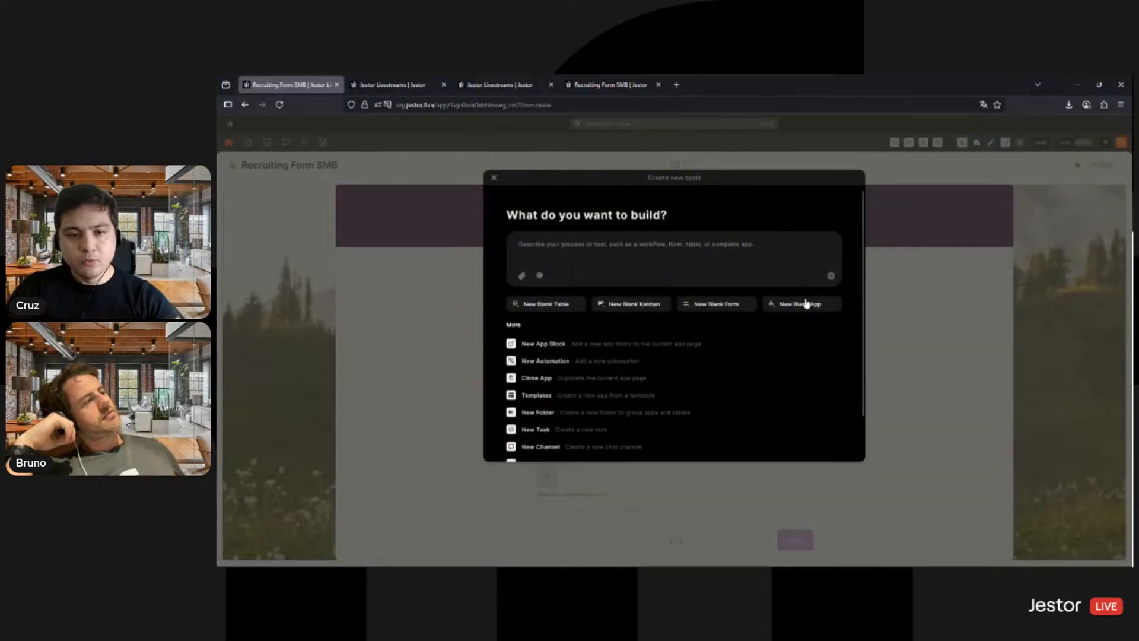
click(805, 303)
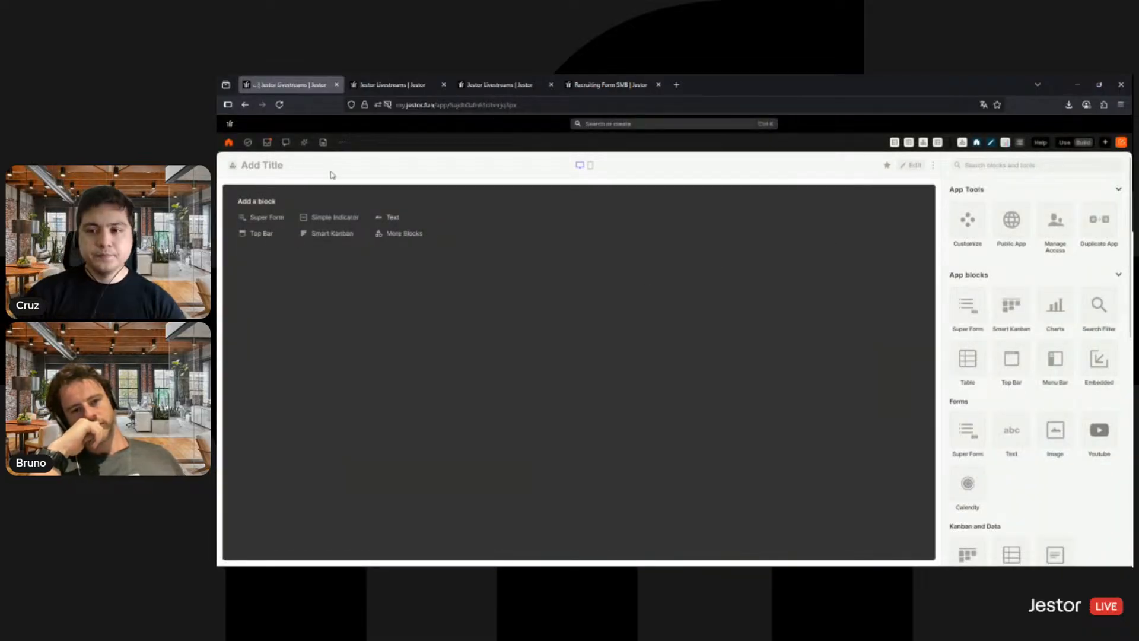
click(272, 166)
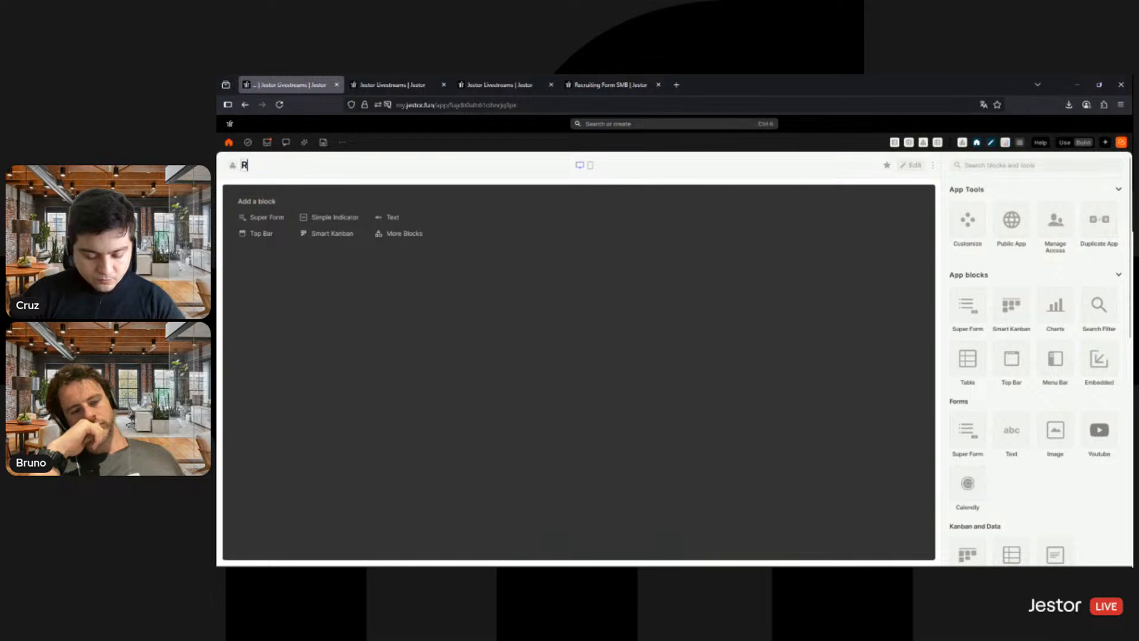
text(Recruiting S)
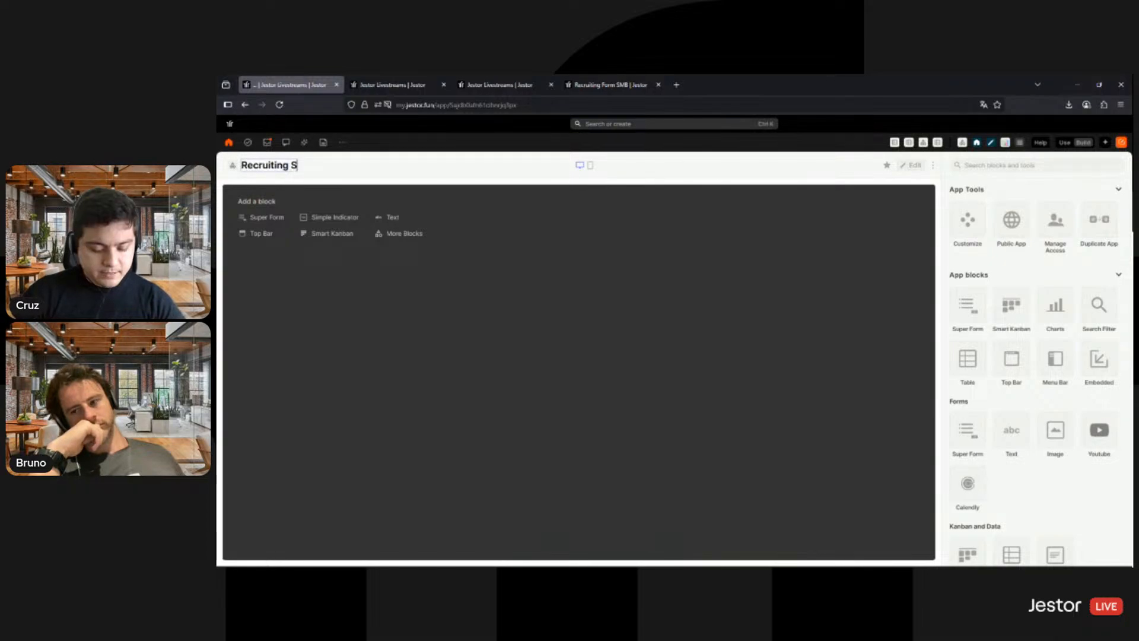
text(MB)
key(Return)
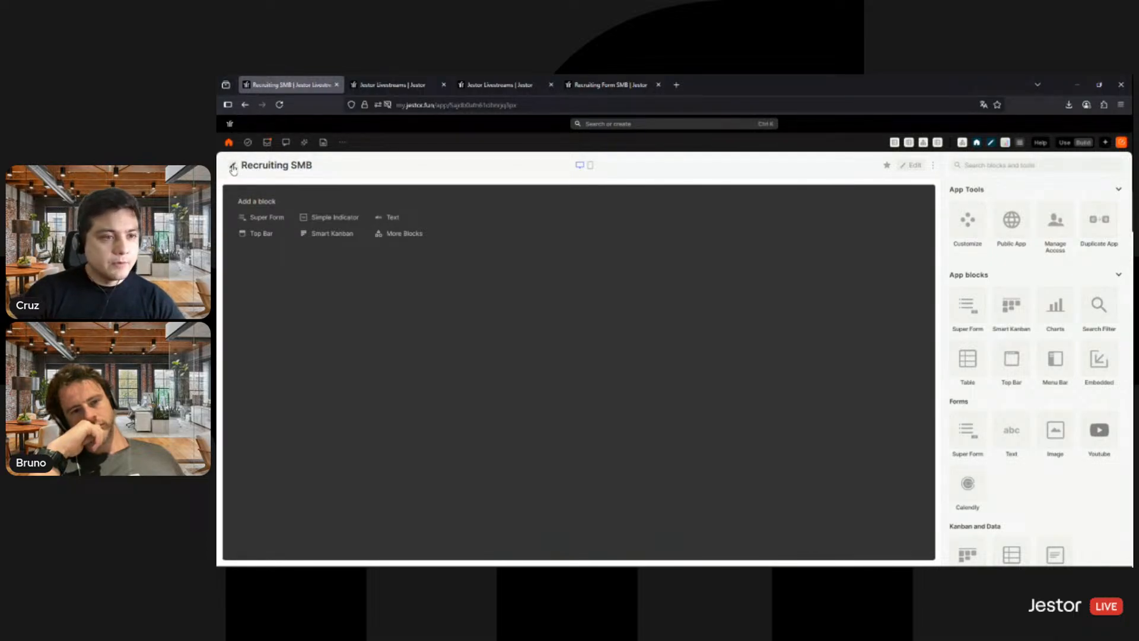
- Give the Recruiting SMB app a single-person icon with a purple background colour and save it
click(233, 168)
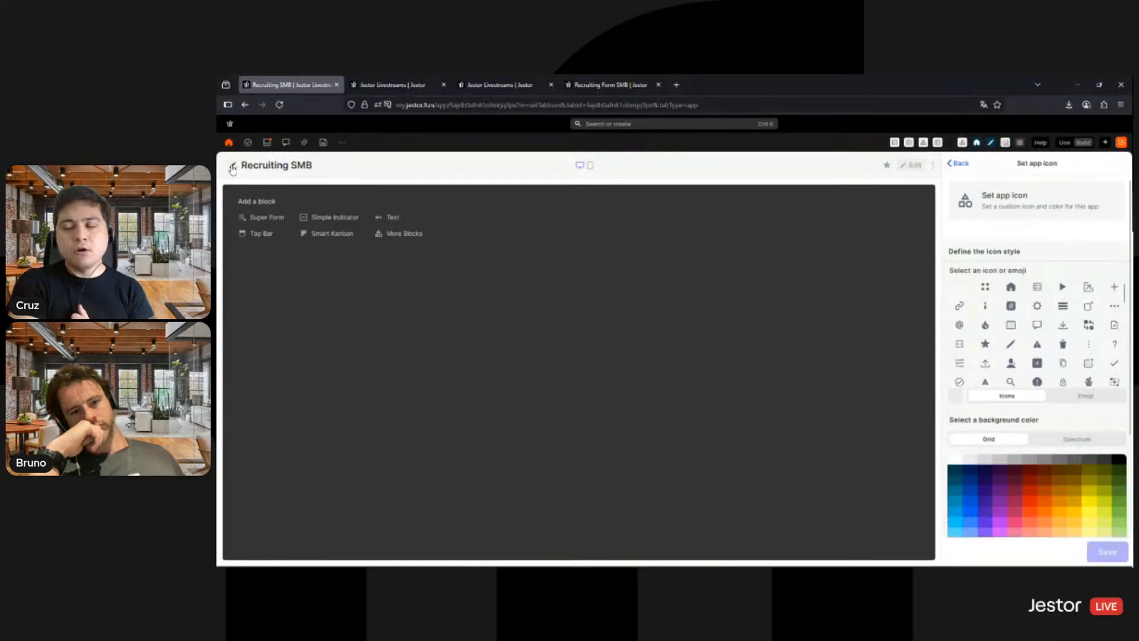
click(1005, 499)
scroll(1057, 327, down, 5)
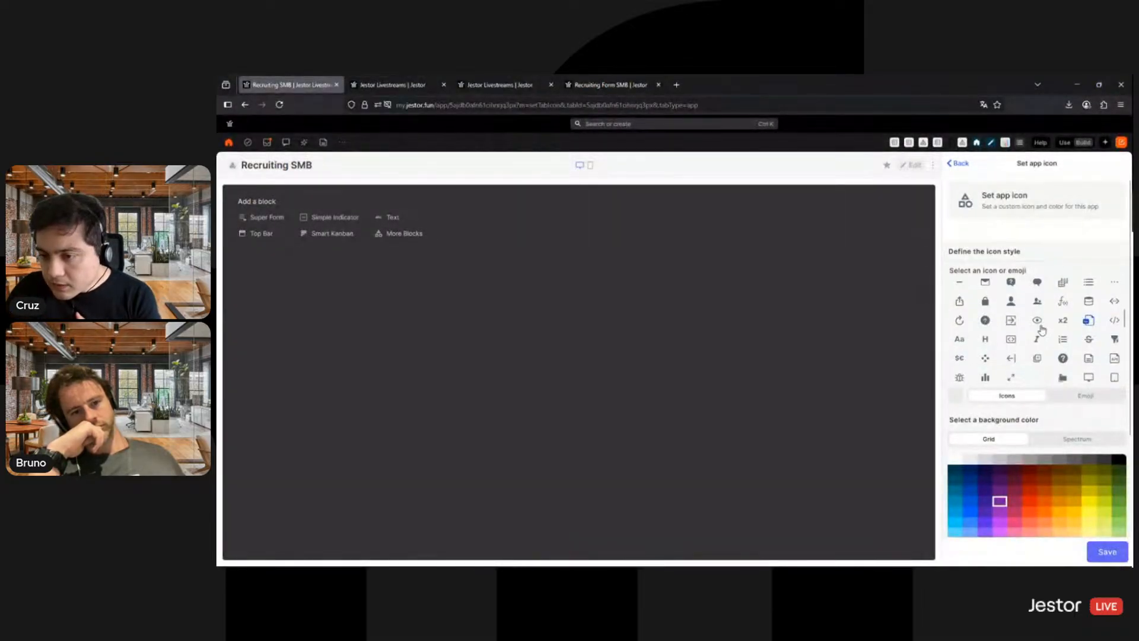
scroll(1057, 328, down, 5)
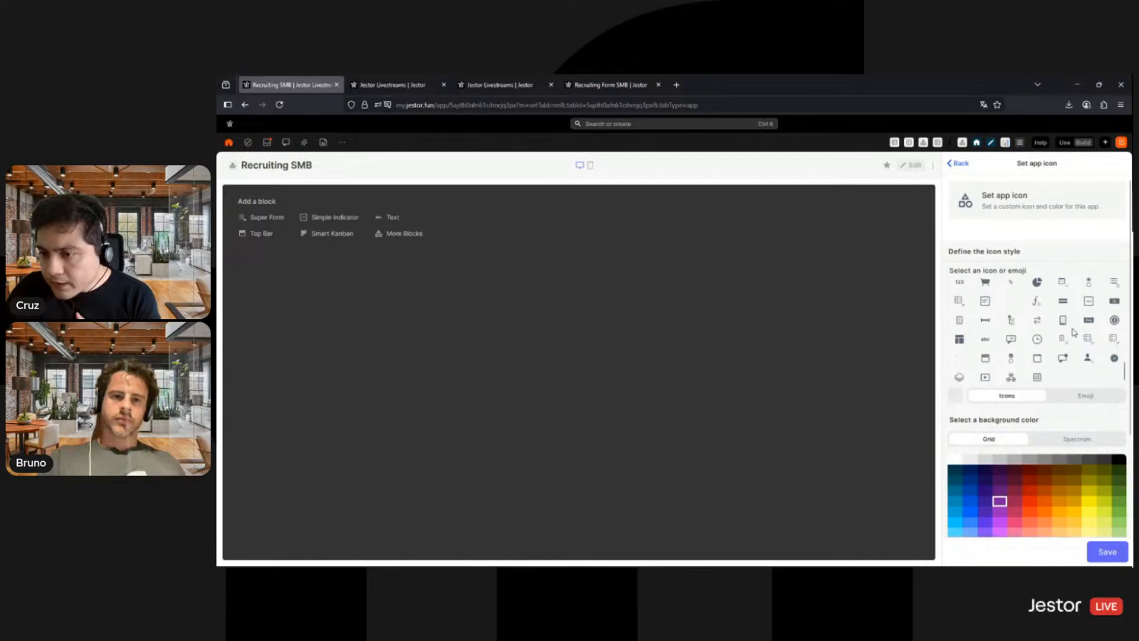
scroll(1080, 356, down, 5)
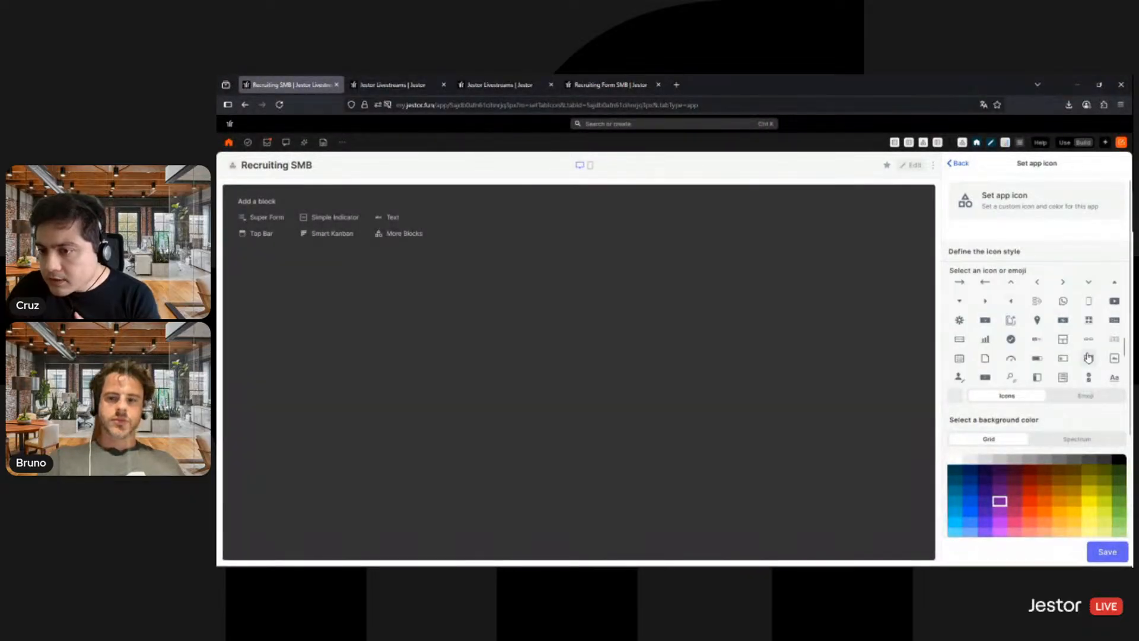
scroll(1097, 373, up, 3)
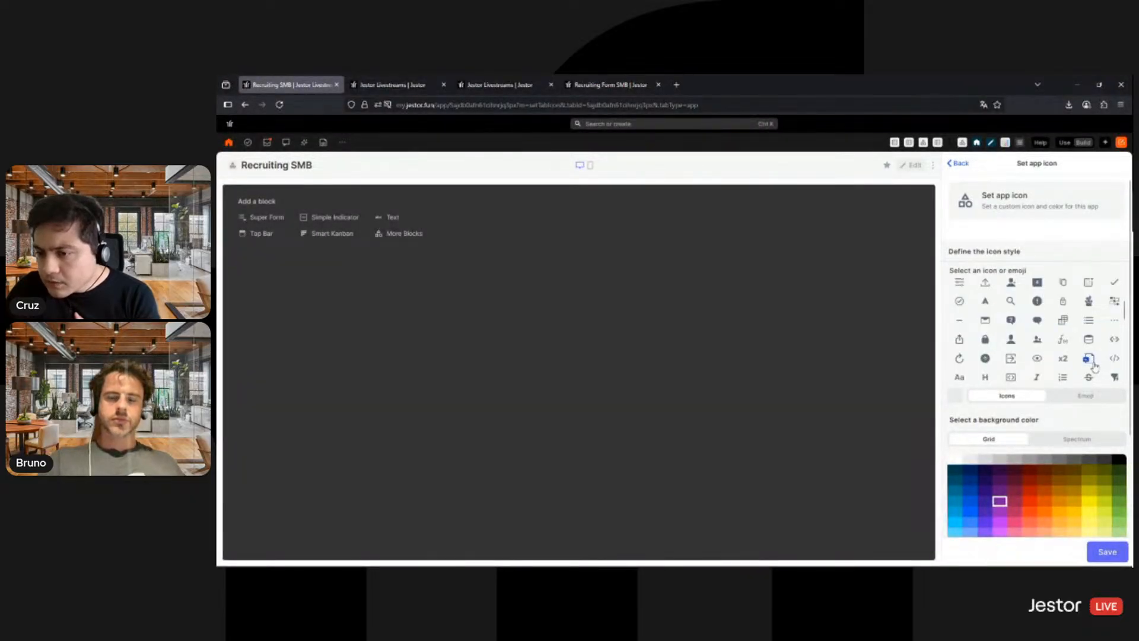
scroll(1092, 362, down, 3)
click(1062, 301)
scroll(1097, 353, up, 3)
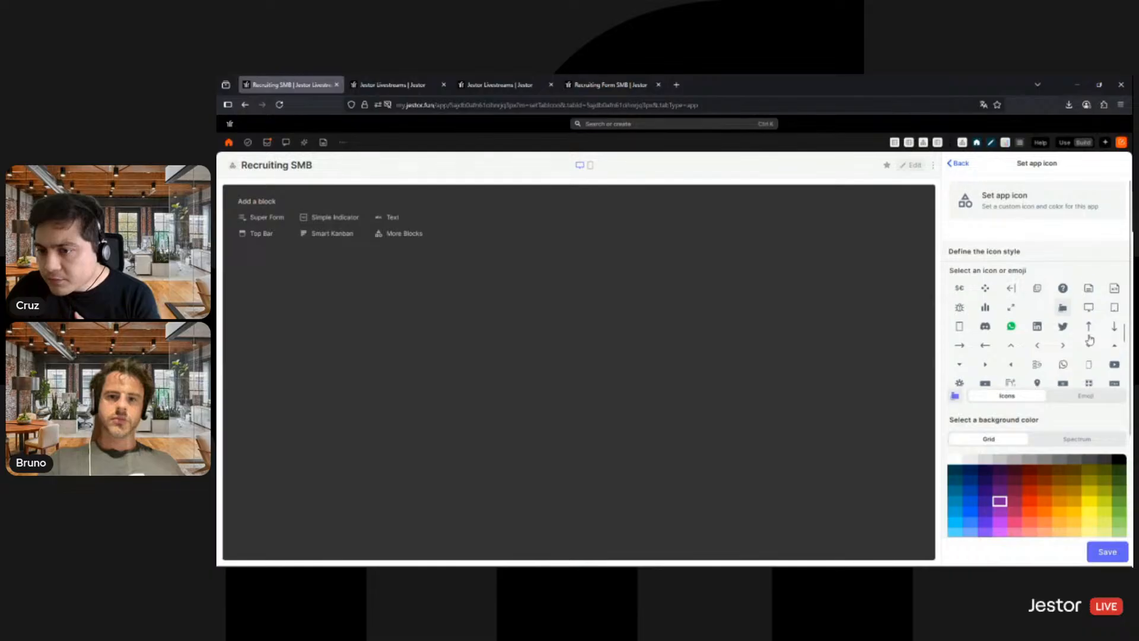
scroll(1114, 344, up, 2)
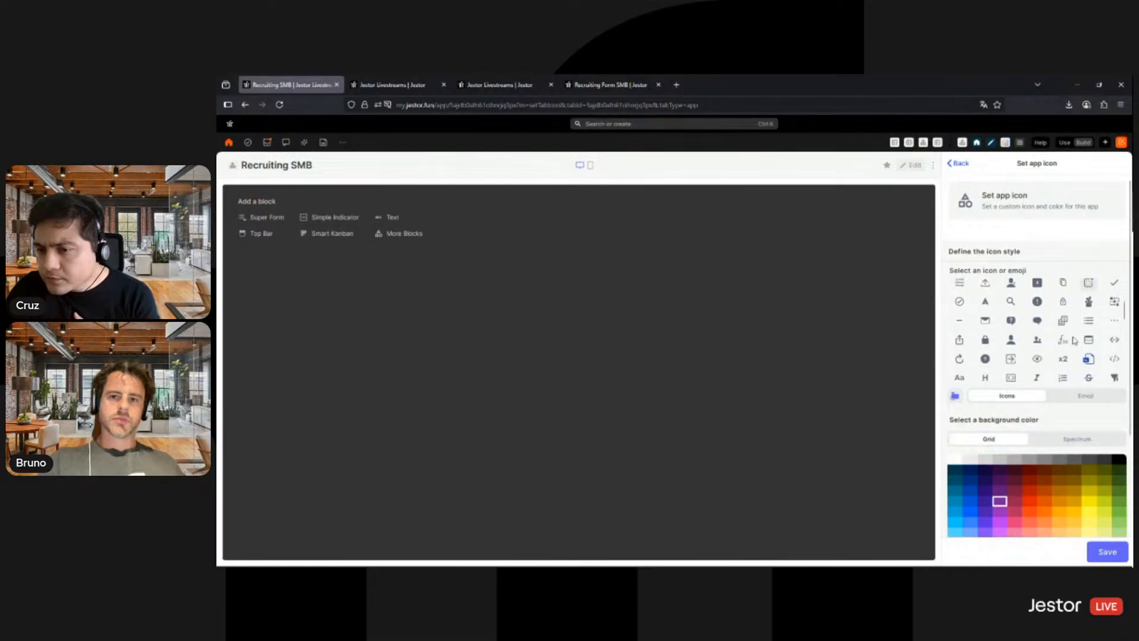
click(1010, 341)
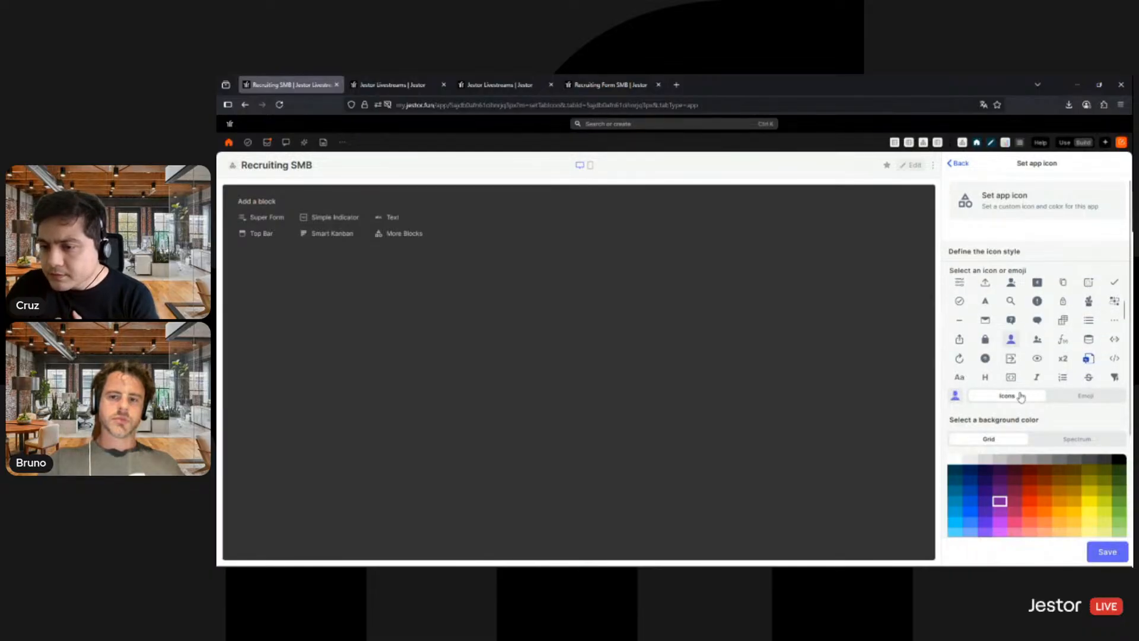
click(1104, 552)
- Customize the app with background colour #f8f8f8 and page scrolling disabled on desktop, and save
click(968, 228)
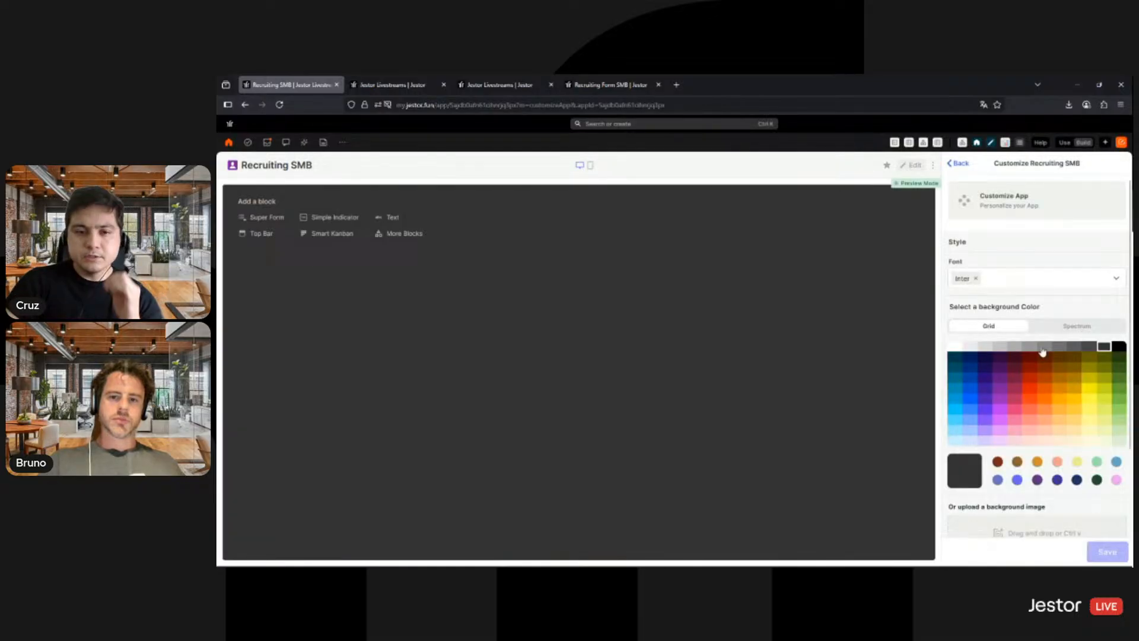
click(1077, 325)
double_click(1105, 438)
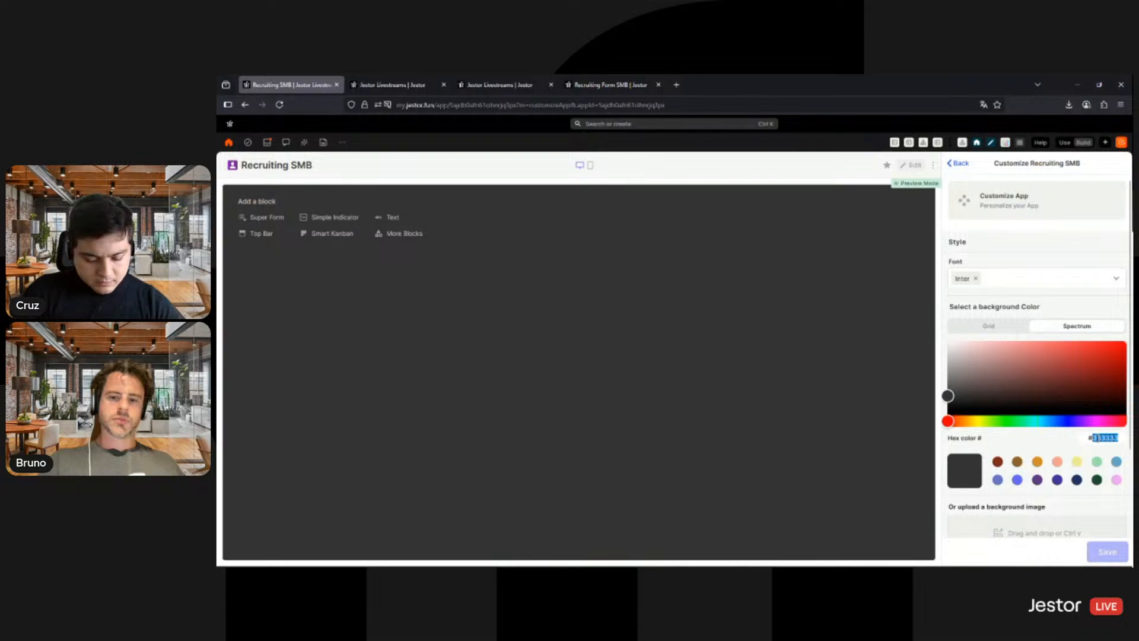
text(f6f8f8)
scroll(1103, 451, down, 2)
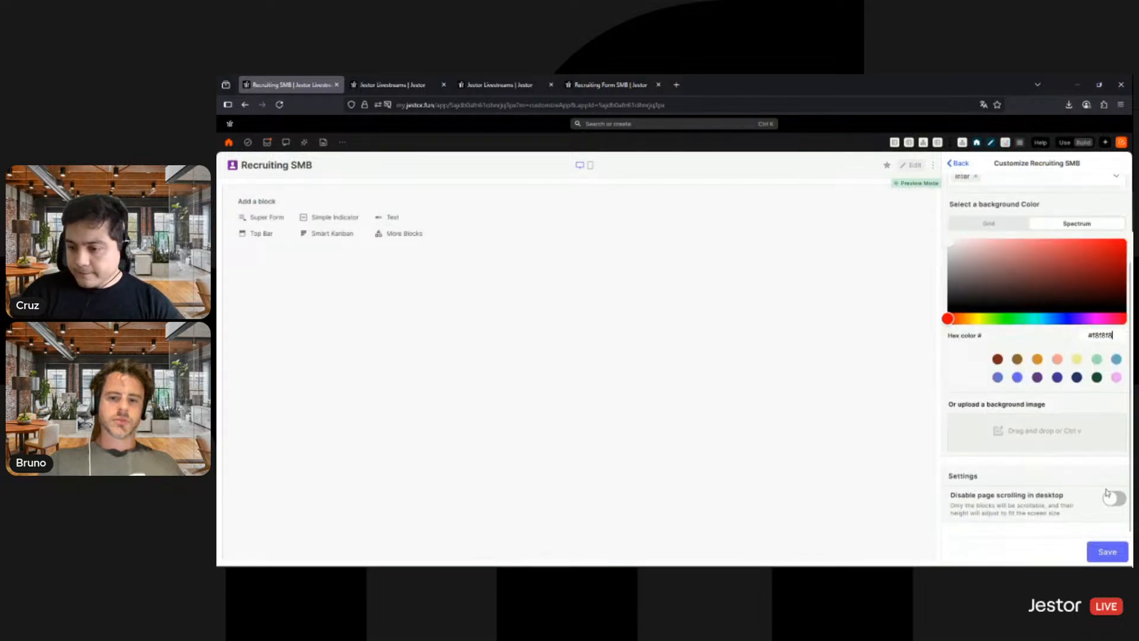
click(1114, 498)
click(1118, 548)
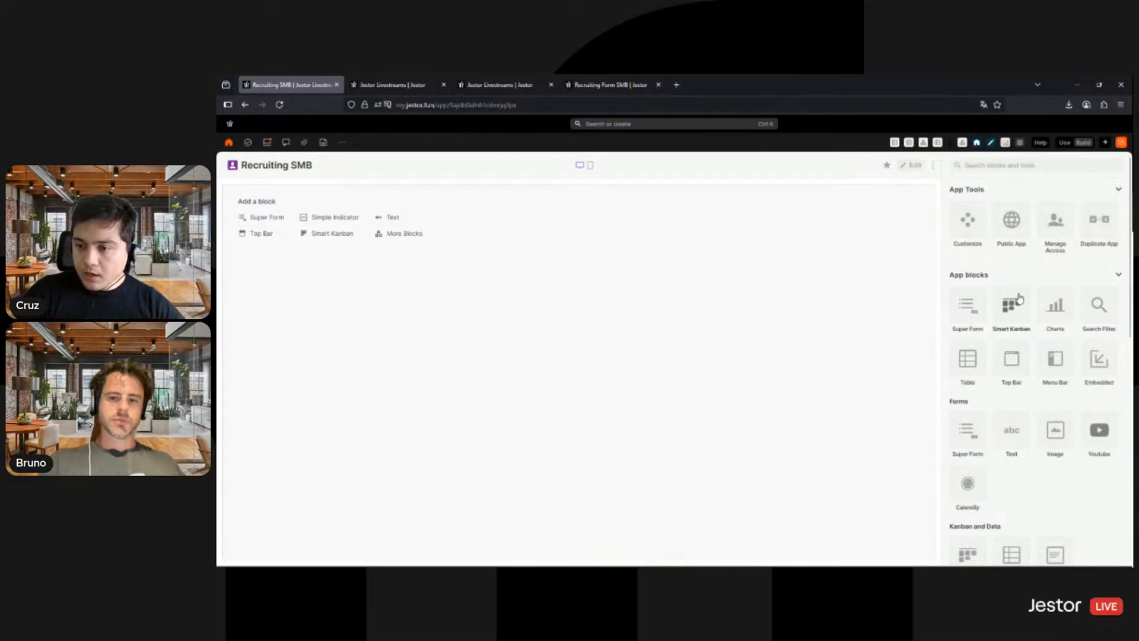
- Add a Smart Kanban block to the app and base it on the Applicants SMB table
click(1042, 371)
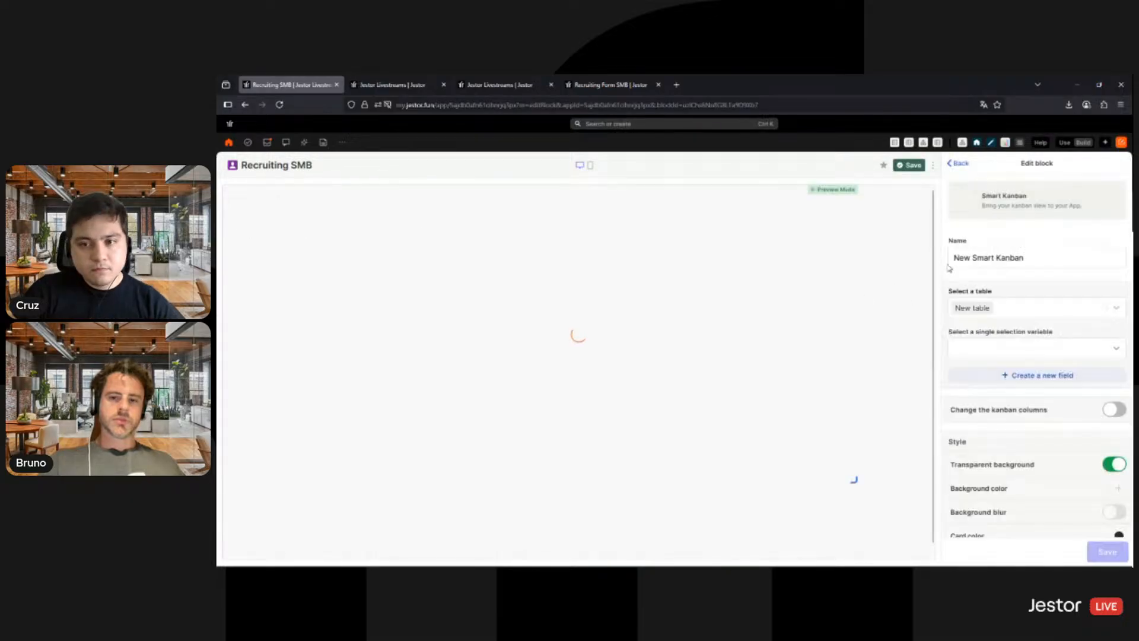
click(1009, 321)
text(appl)
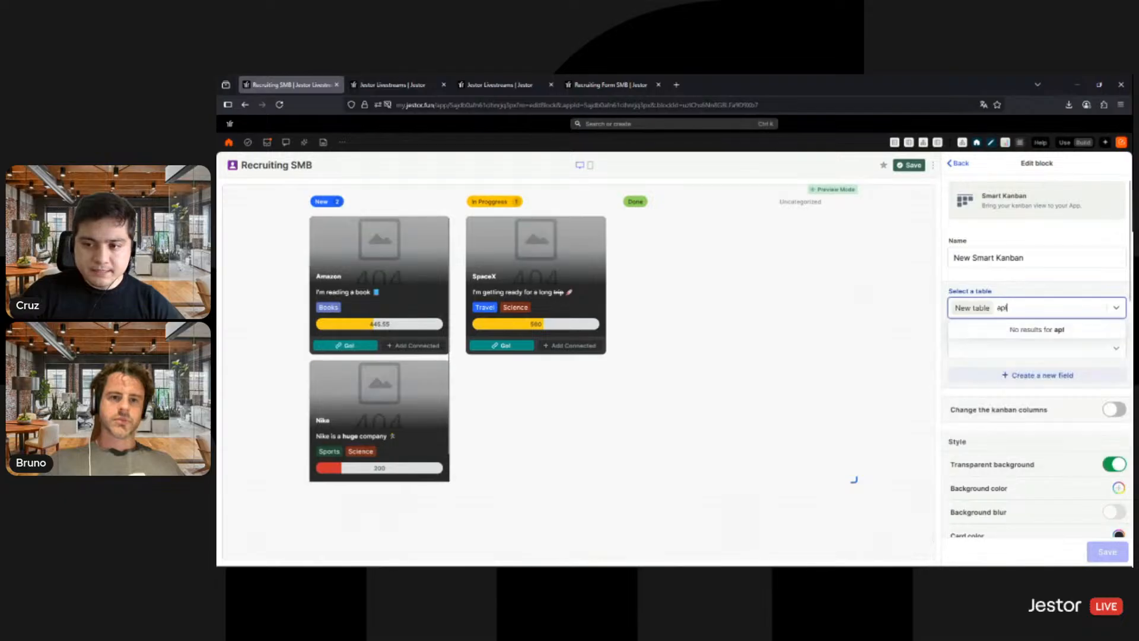
click(987, 347)
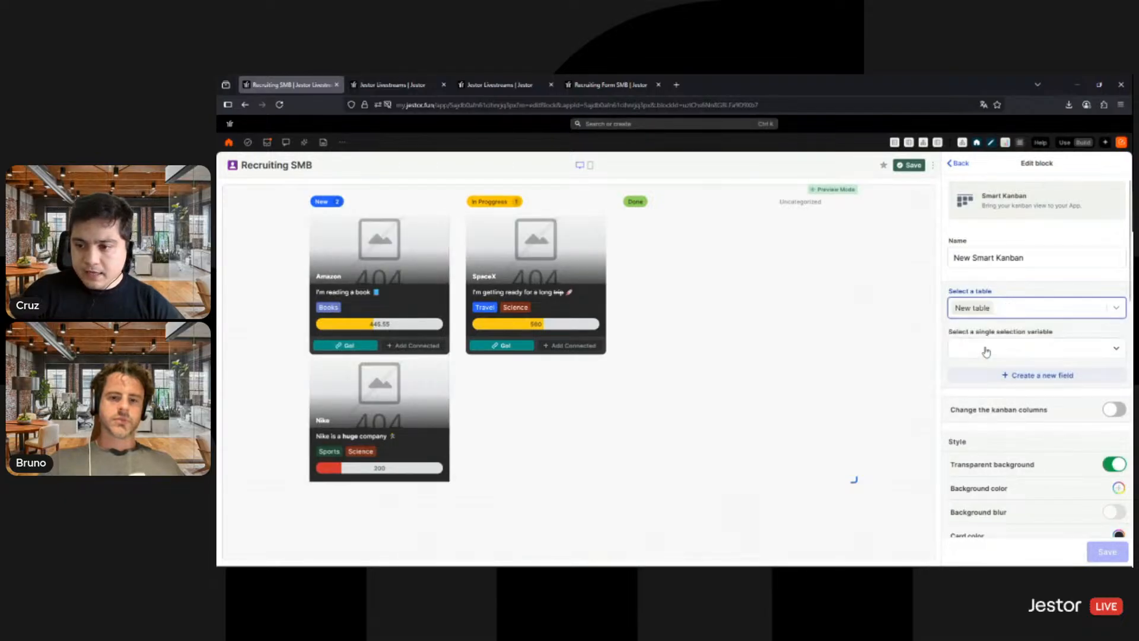
- Use Stage as the kanban's single selection variable and enlarge the block to fill the page
click(1000, 348)
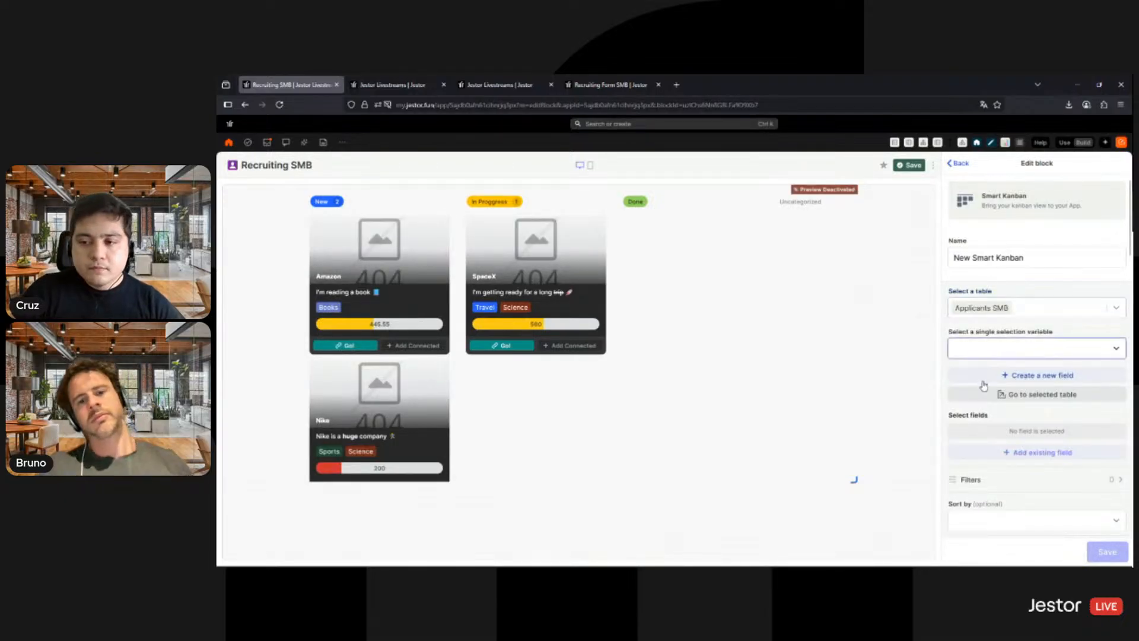
click(987, 389)
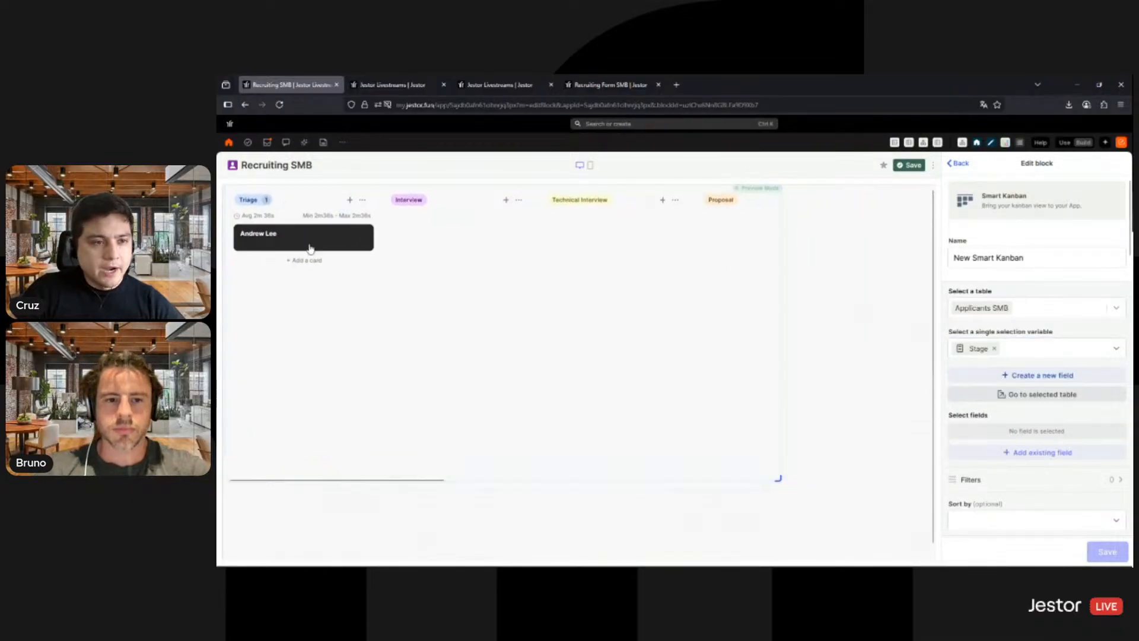
drag(925, 561, 935, 547)
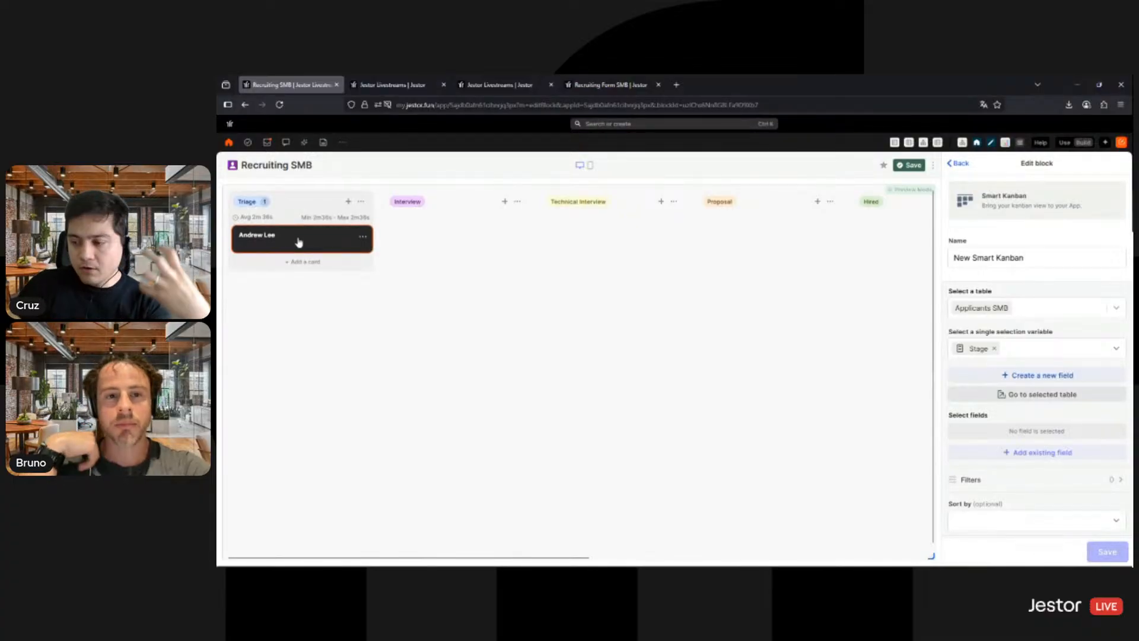
- Show the Team and Job Opening fields on the kanban cards, with Team placed above Job Opening
click(1021, 451)
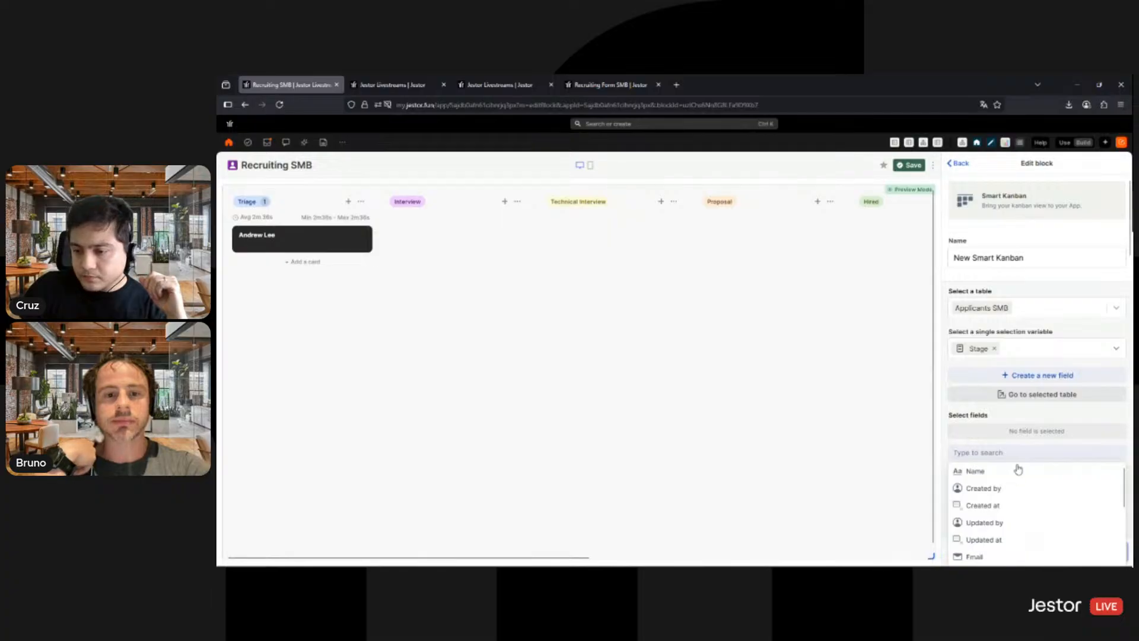
scroll(1026, 466, down, 5)
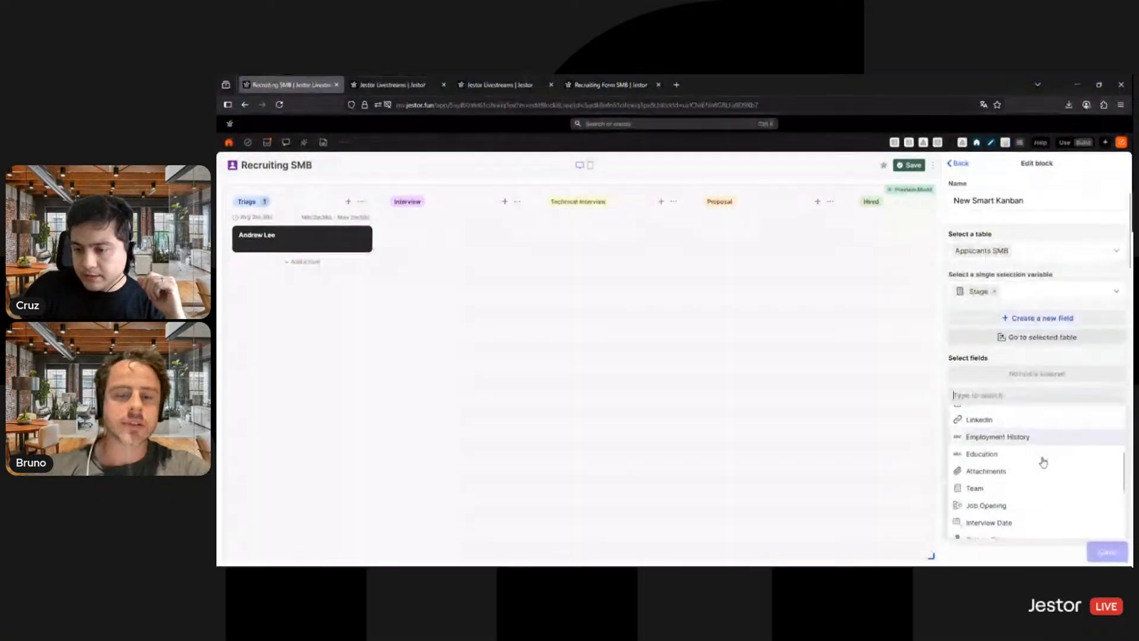
scroll(1012, 488, up, 2)
scroll(1008, 498, down, 2)
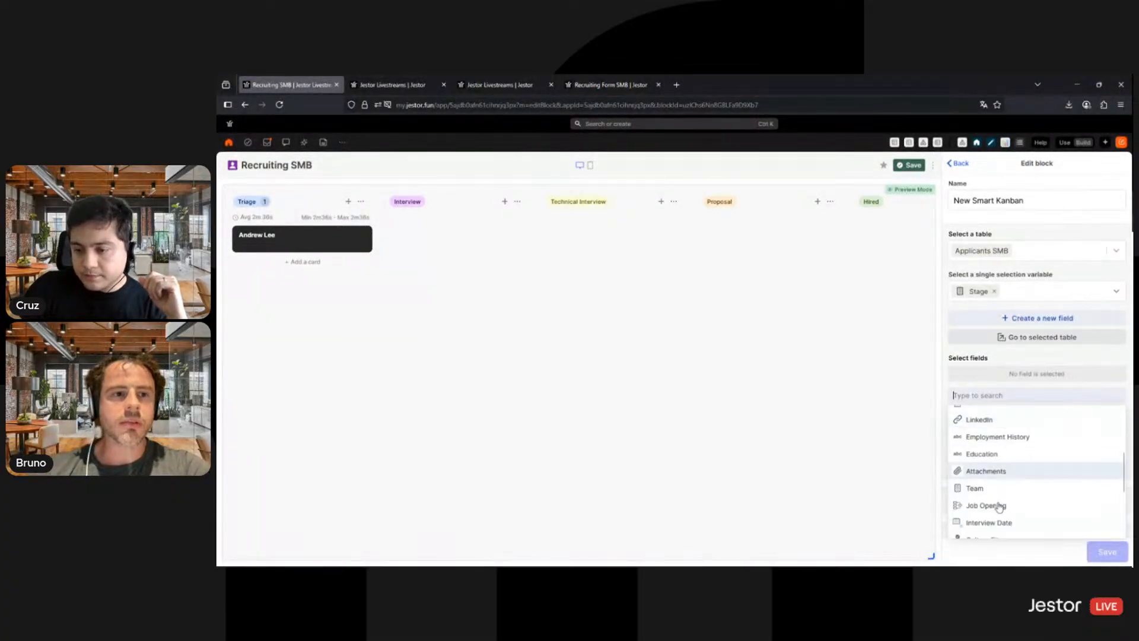
click(999, 505)
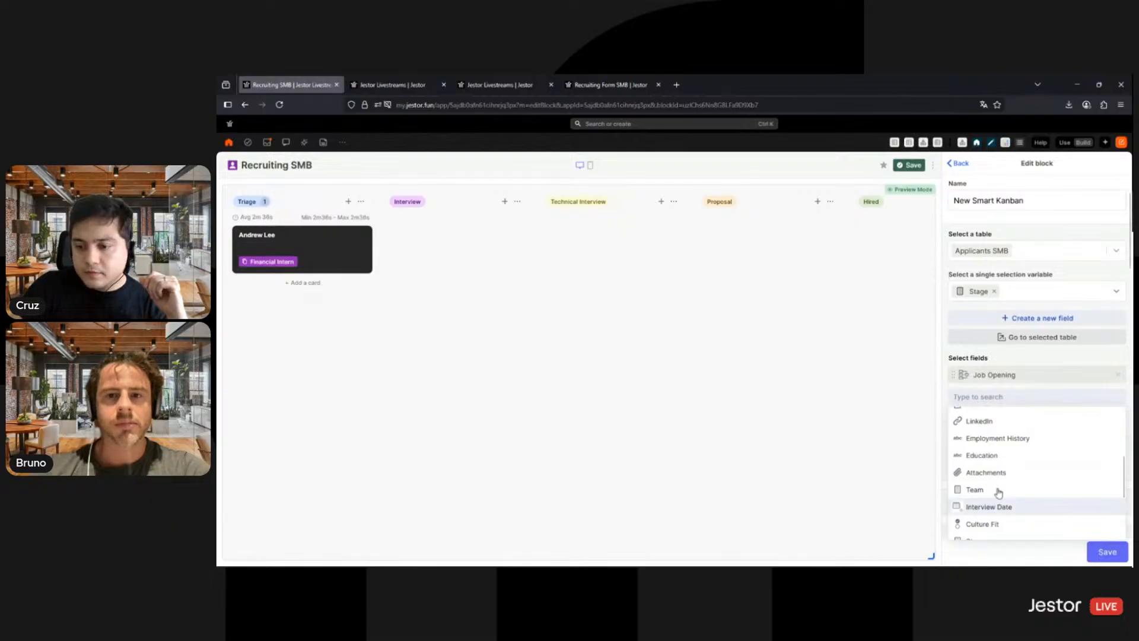
click(998, 491)
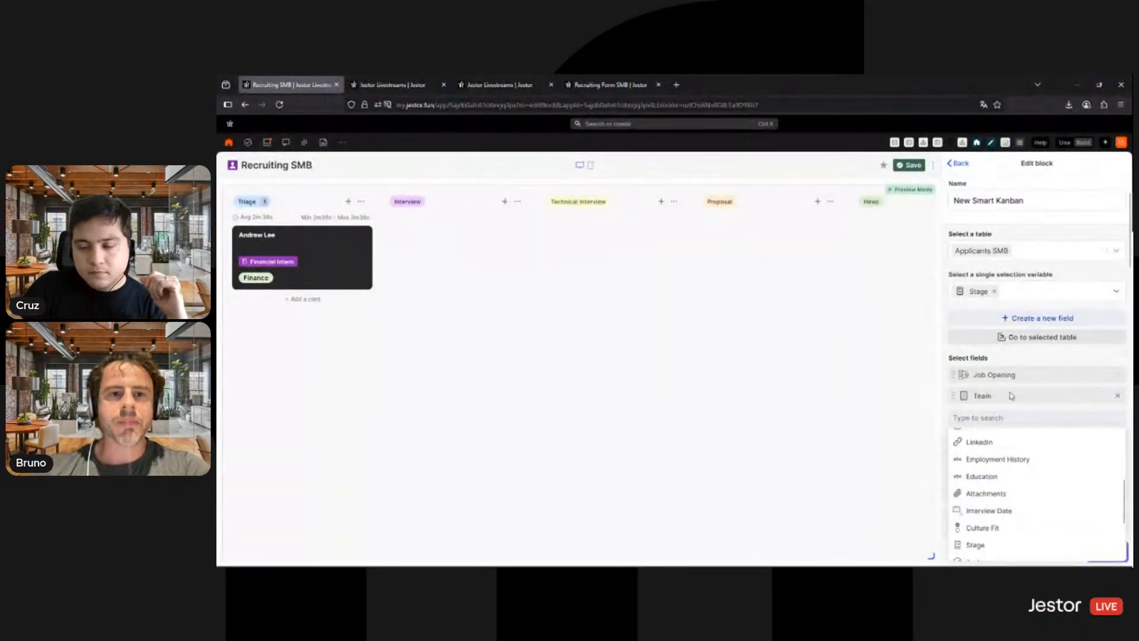
drag(1009, 398, 1011, 381)
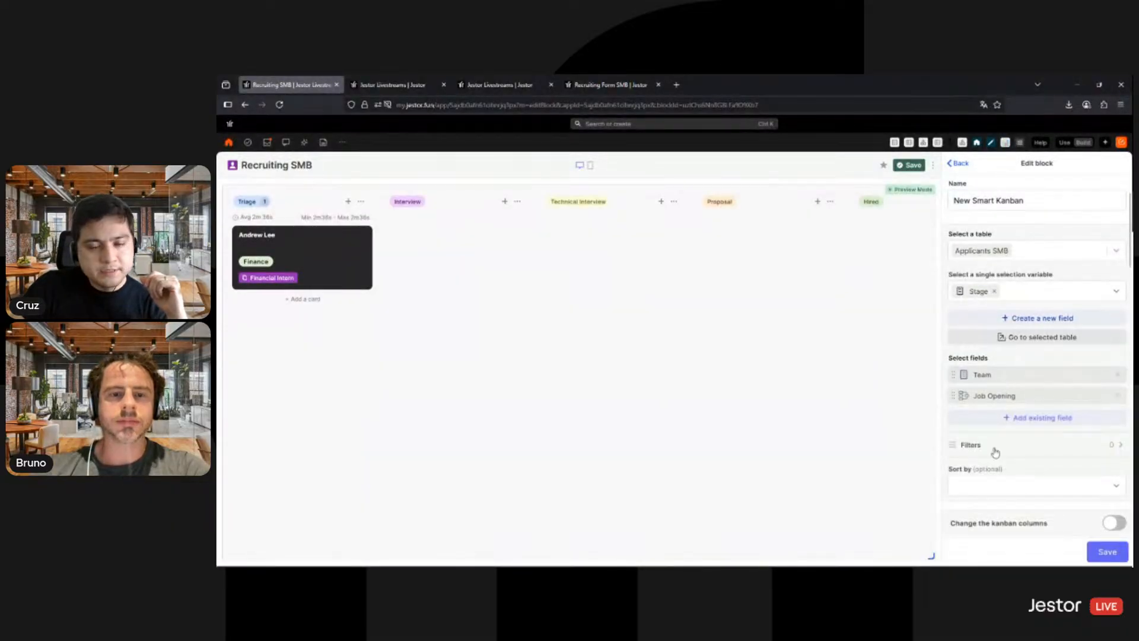
- Add the Culture Fit and Go to LinkedIn fields to the kanban cards below Job Opening
click(1010, 419)
scroll(1017, 468, down, 5)
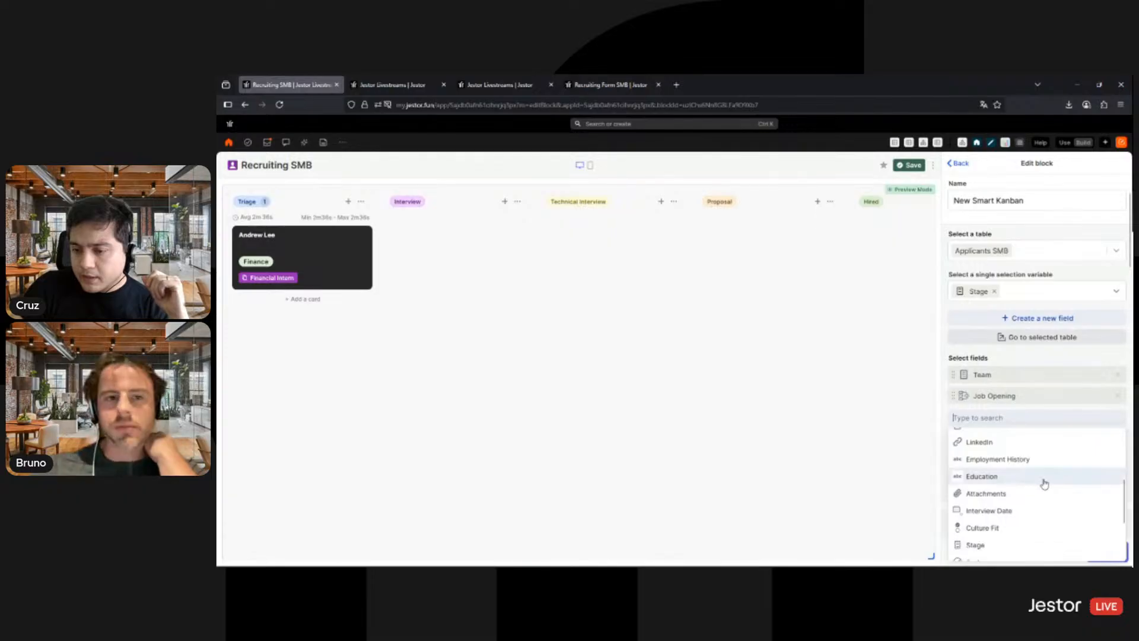
click(994, 470)
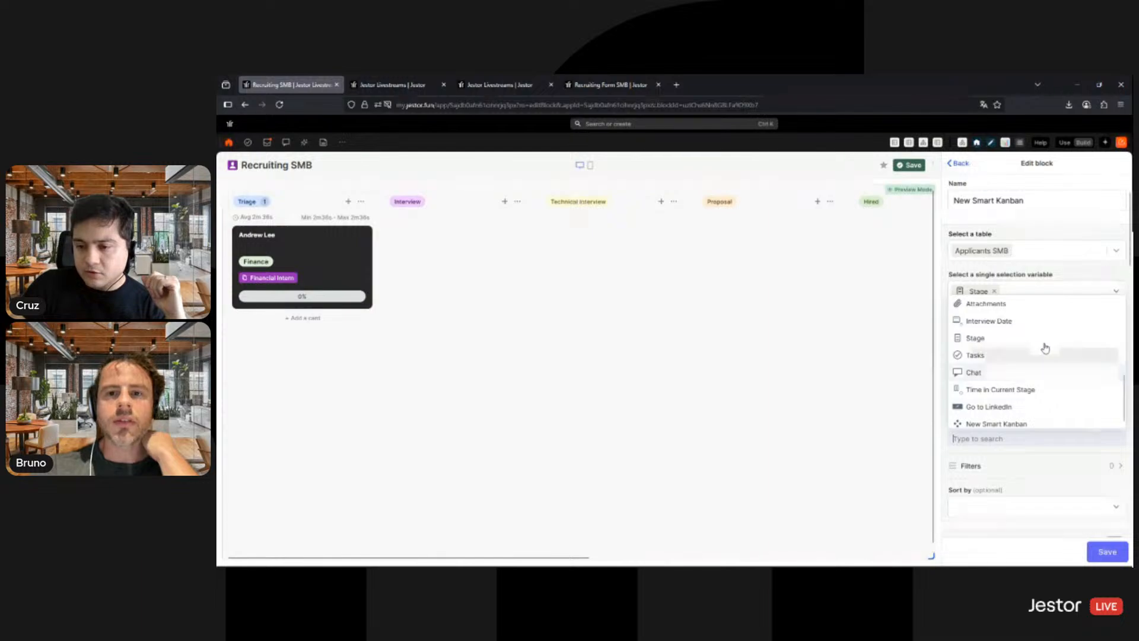
scroll(1055, 386, down, 1)
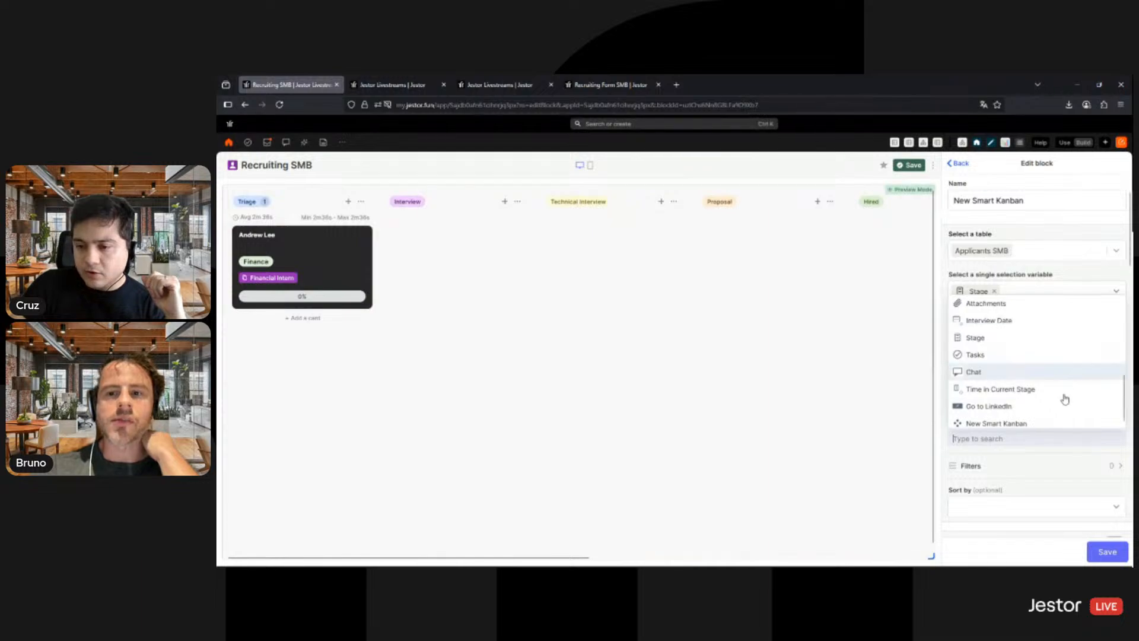
click(1006, 404)
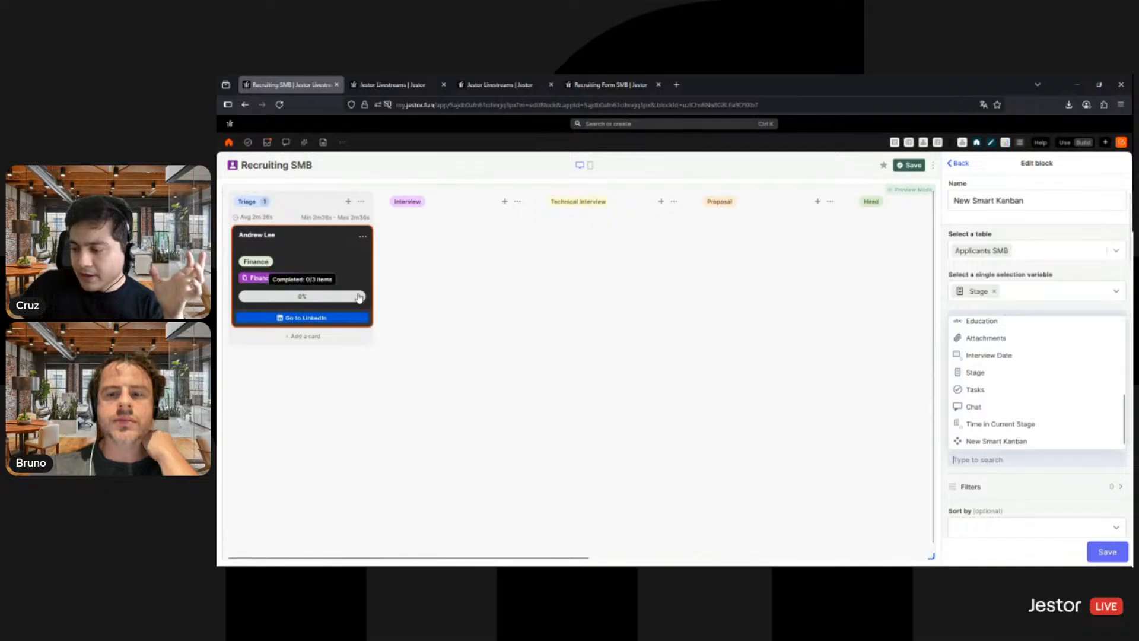
click(1041, 474)
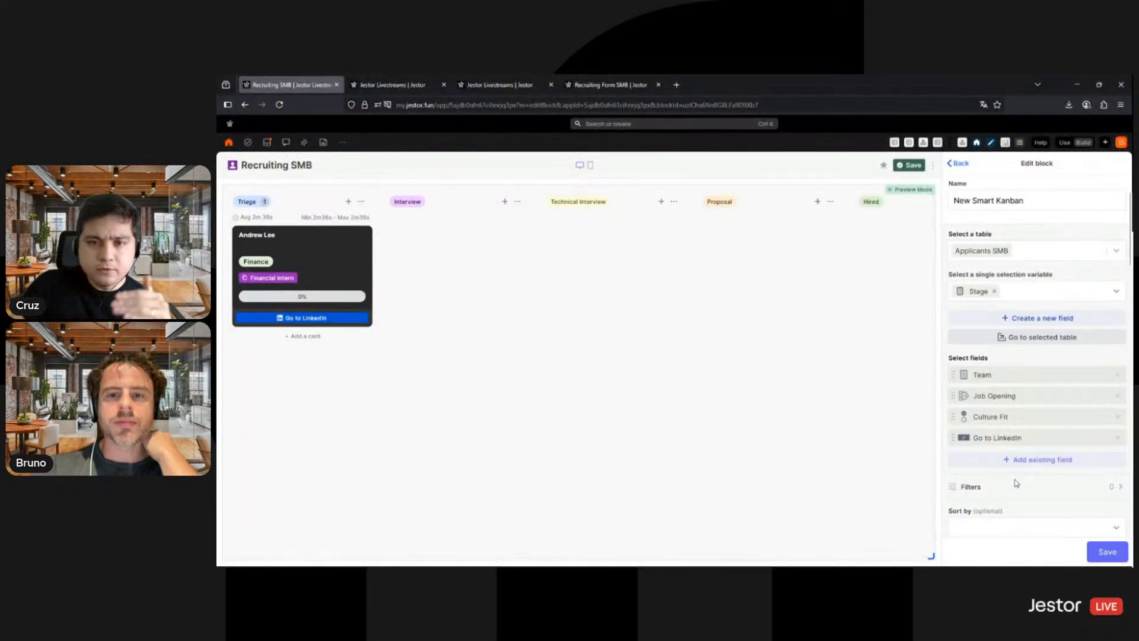
- Set the kanban's card color to white and save the color
scroll(1019, 482, down, 3)
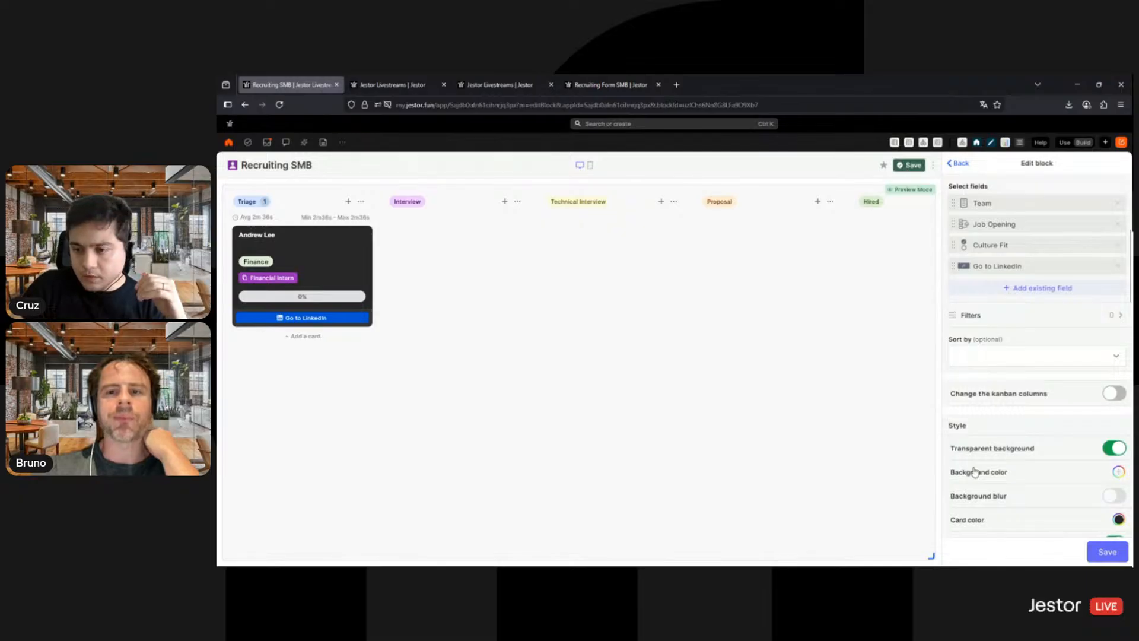
scroll(1062, 406, down, 1)
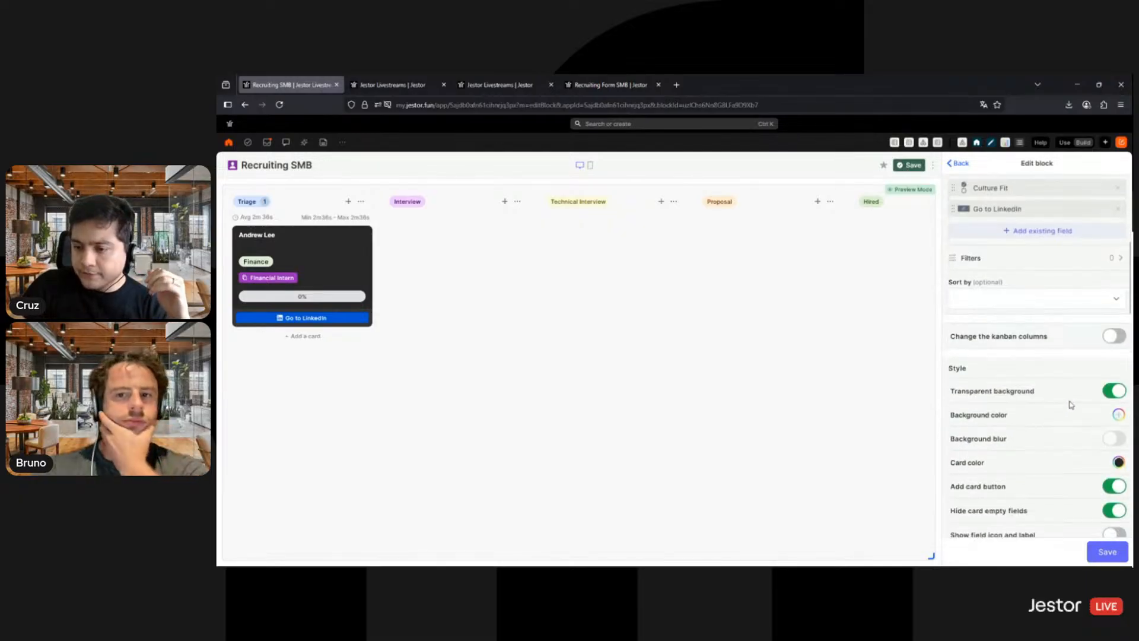
click(1118, 462)
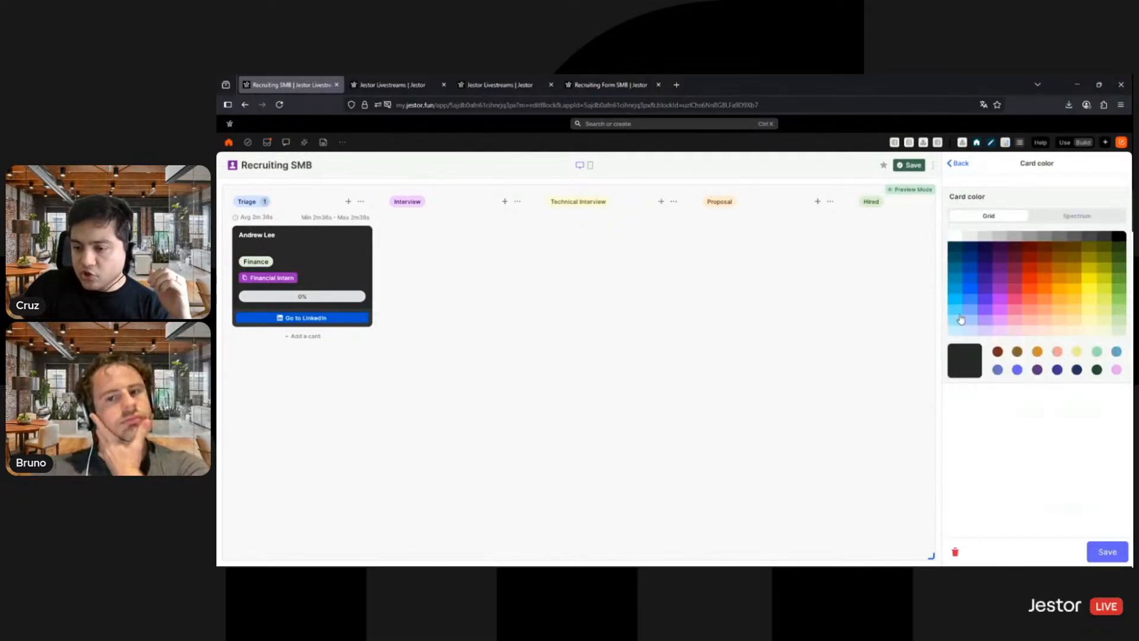
click(957, 242)
click(1107, 552)
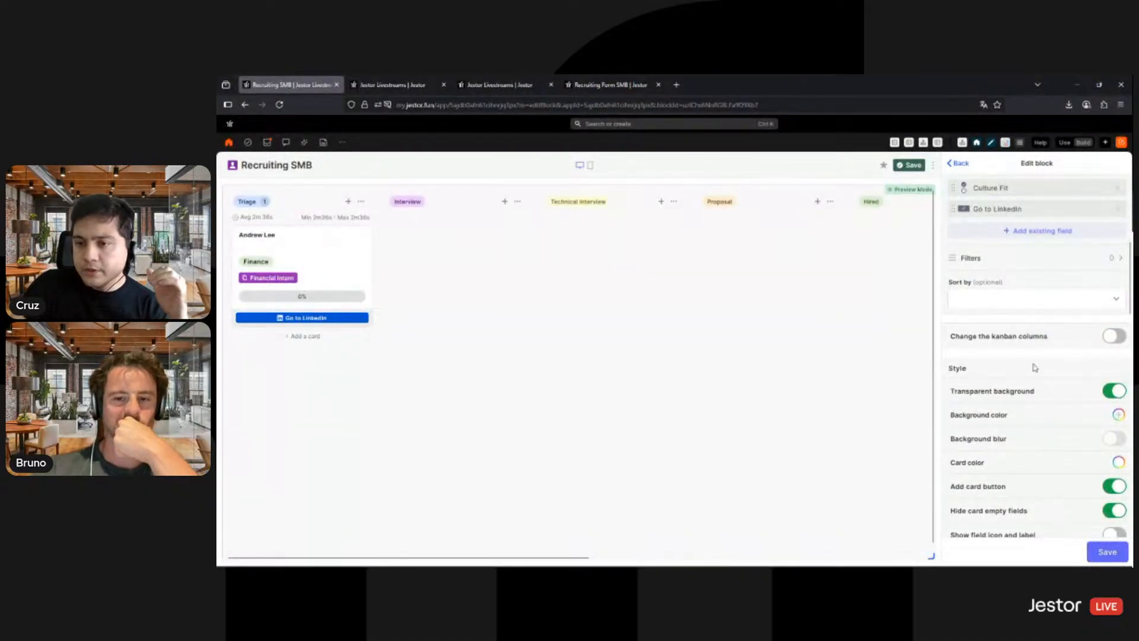
- Set the kanban's card size to Small
scroll(1056, 356, down, 3)
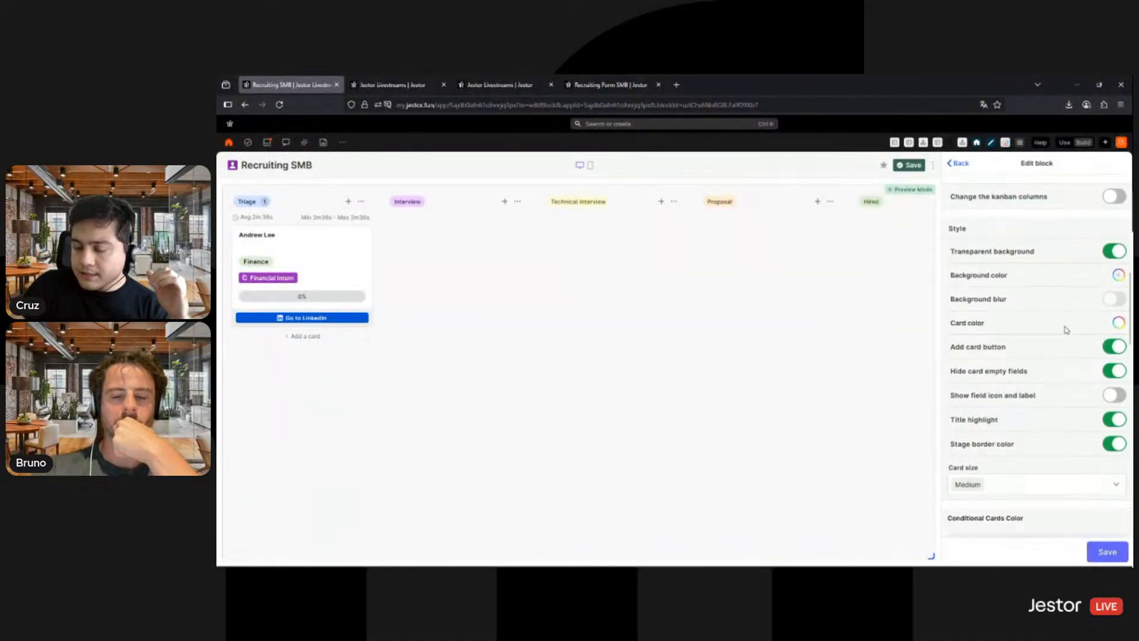
scroll(1032, 335, down, 5)
click(1035, 338)
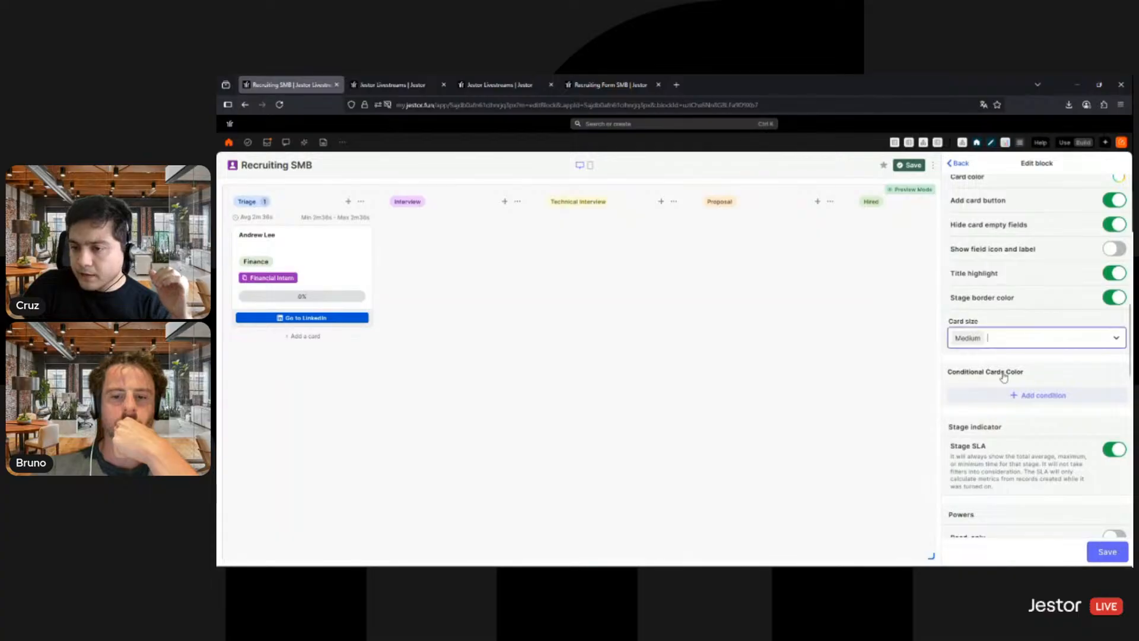
click(973, 356)
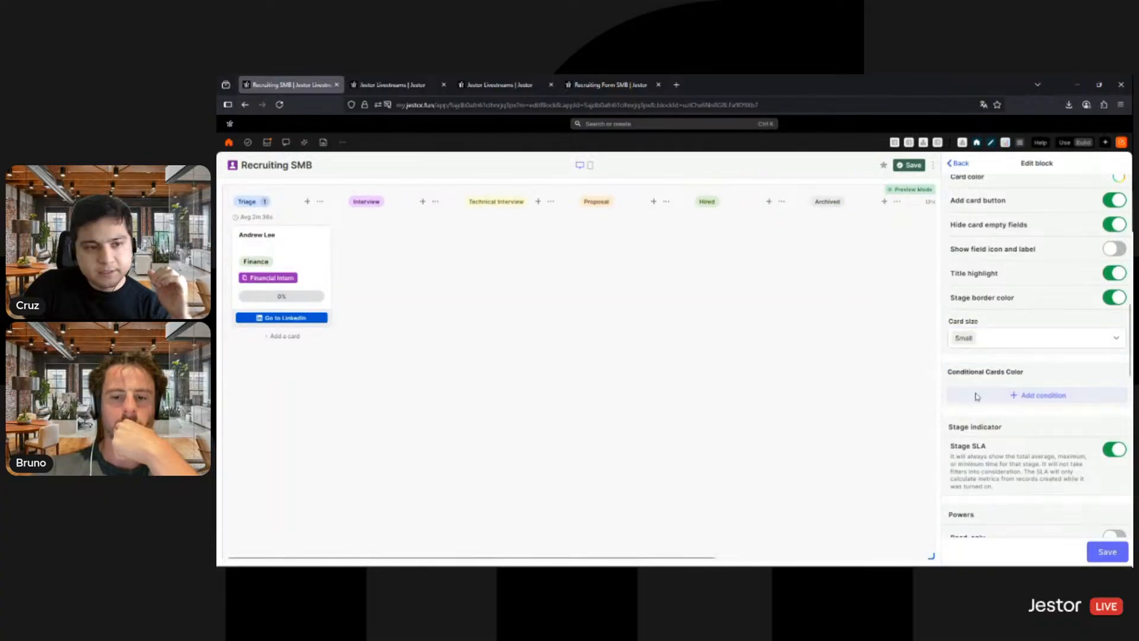
- Try Default table form as the form source for the kanban's record creation form
scroll(1050, 390, down, 5)
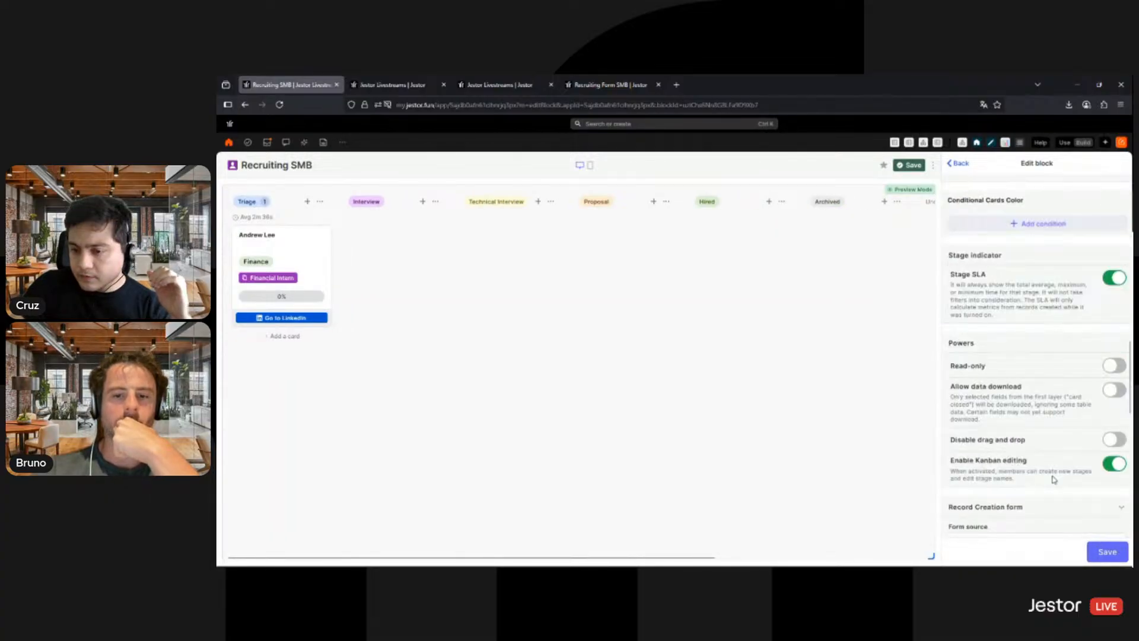
scroll(1061, 446, down, 1)
click(1030, 374)
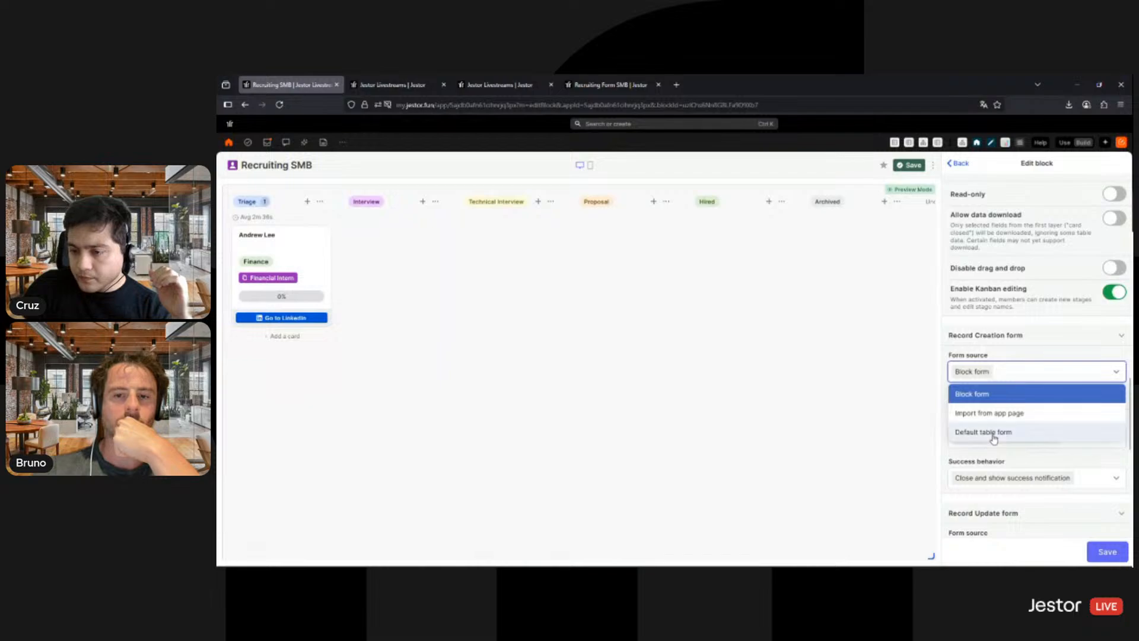
click(1095, 394)
scroll(1094, 396, down, 5)
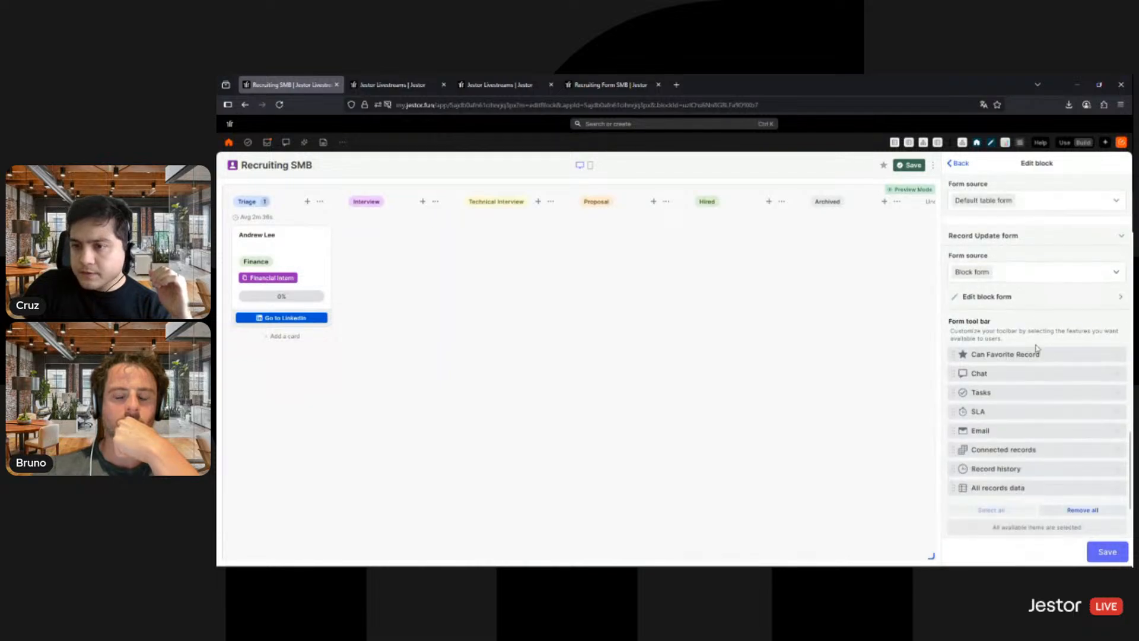
scroll(1038, 350, up, 3)
- Import the record creation form from the Recruiting Form SMB app page, using its Recruiting Form
click(1039, 373)
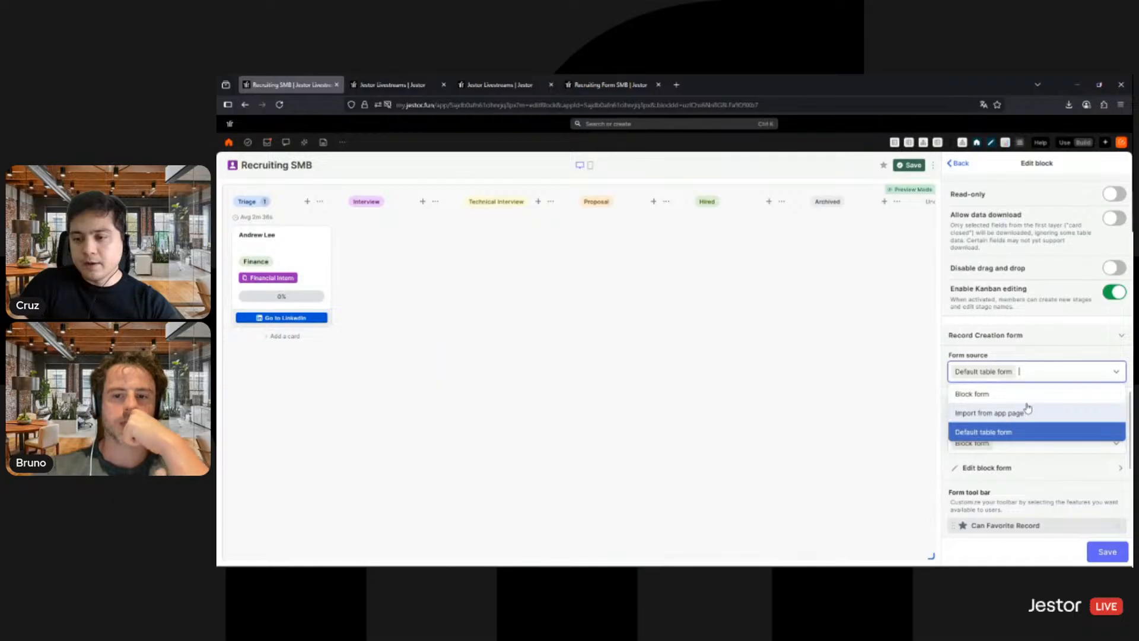
click(1025, 412)
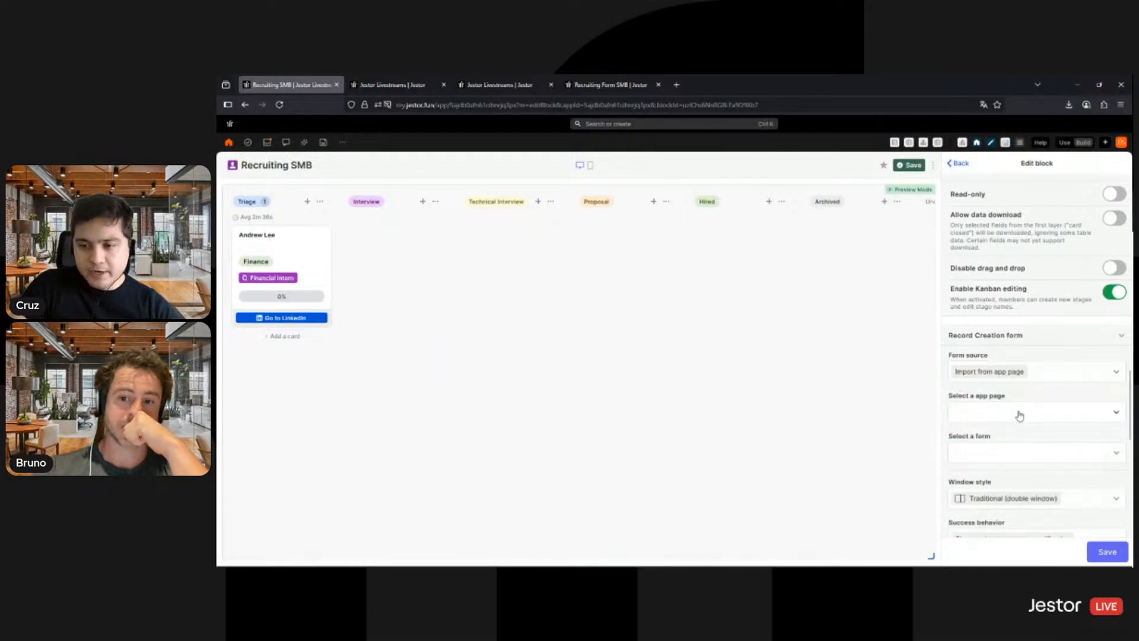
click(1018, 414)
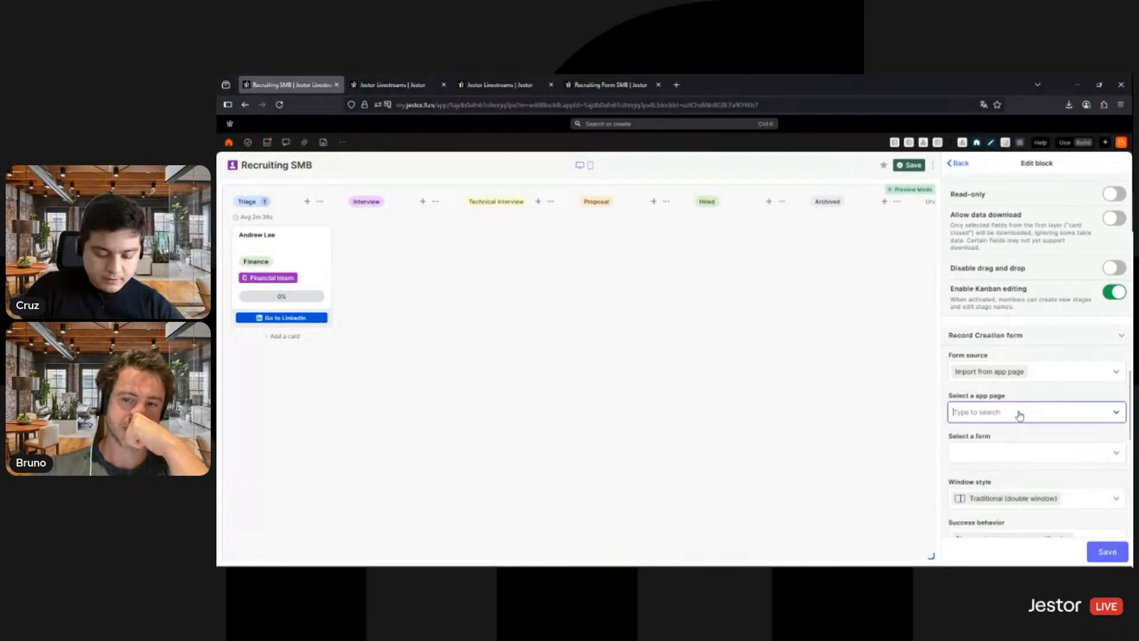
text(smb)
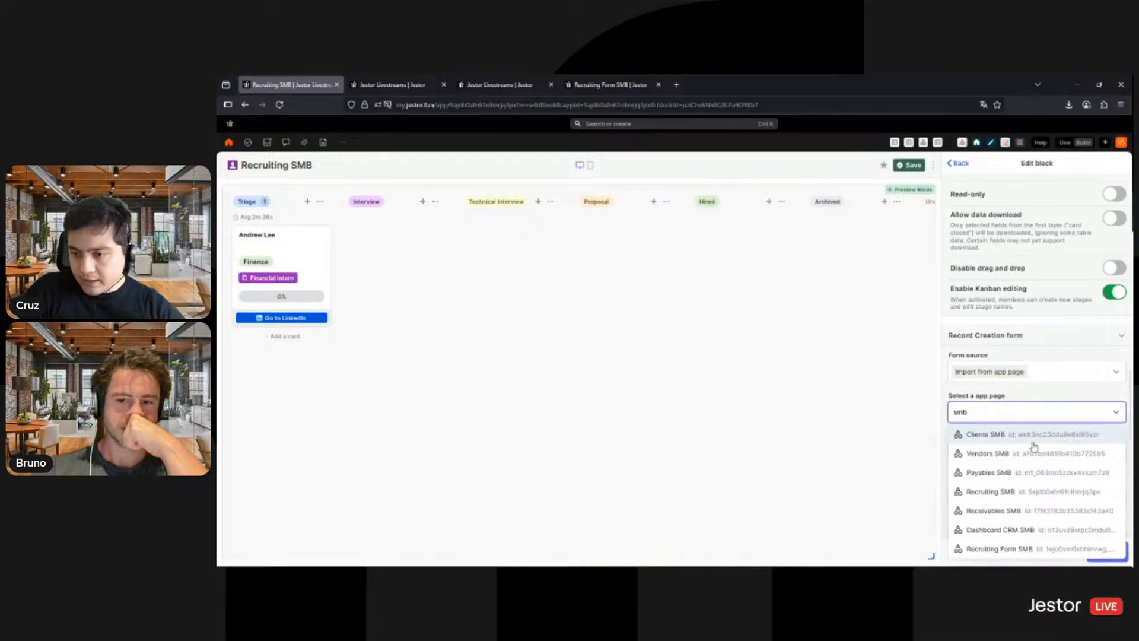
click(1016, 549)
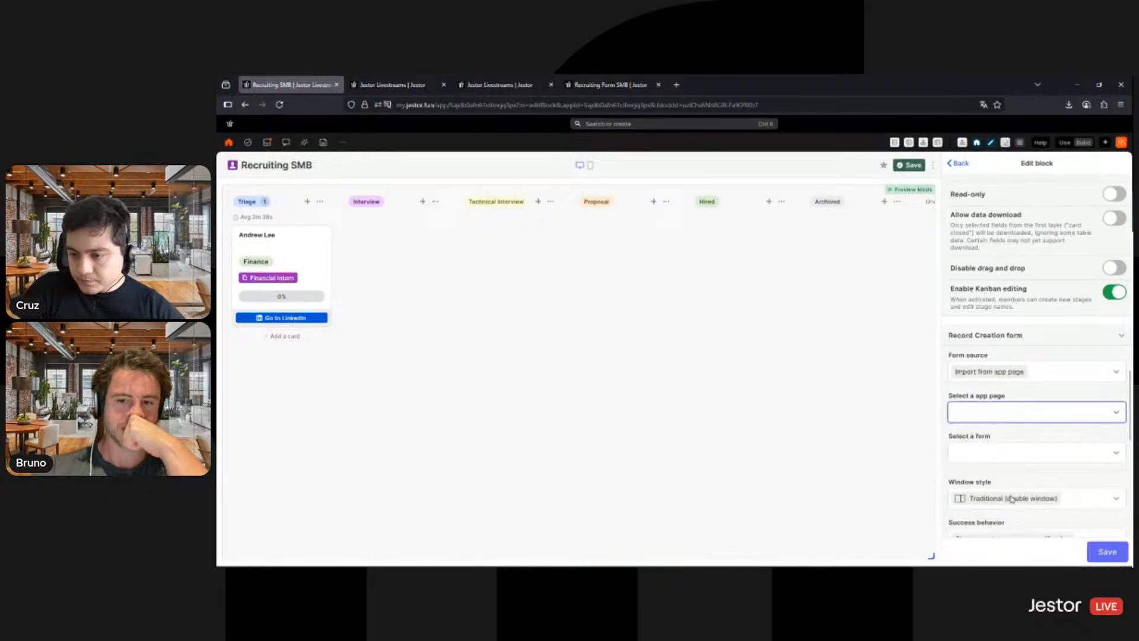
click(1008, 456)
click(1030, 481)
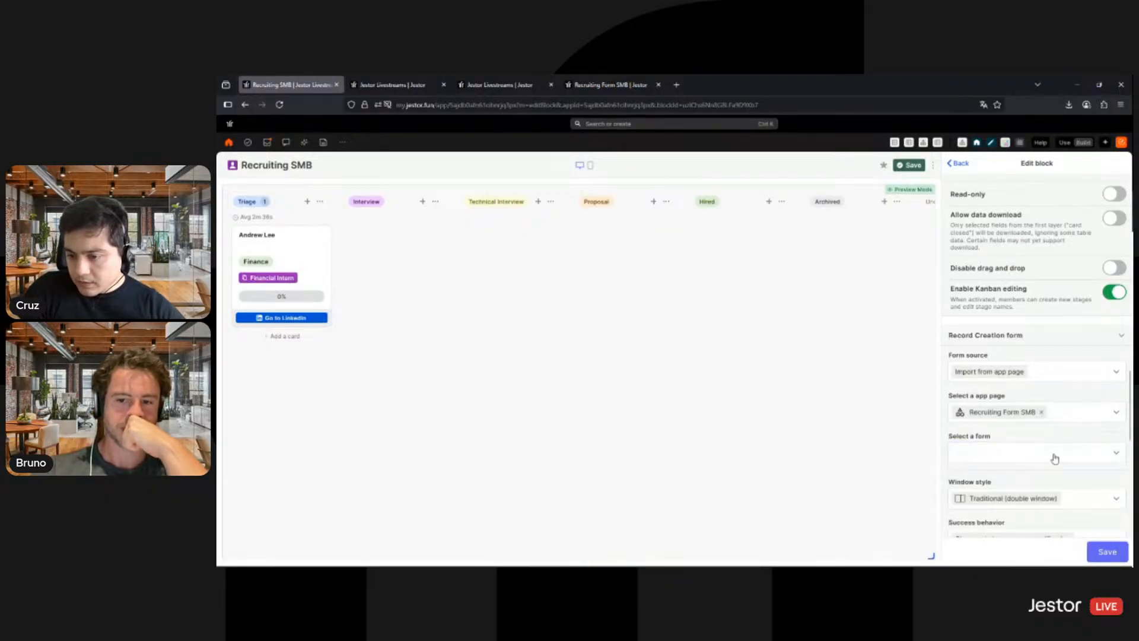
- Set the record update form source to Default table form, then save the kanban block and the app
scroll(1050, 460, down, 4)
click(1043, 412)
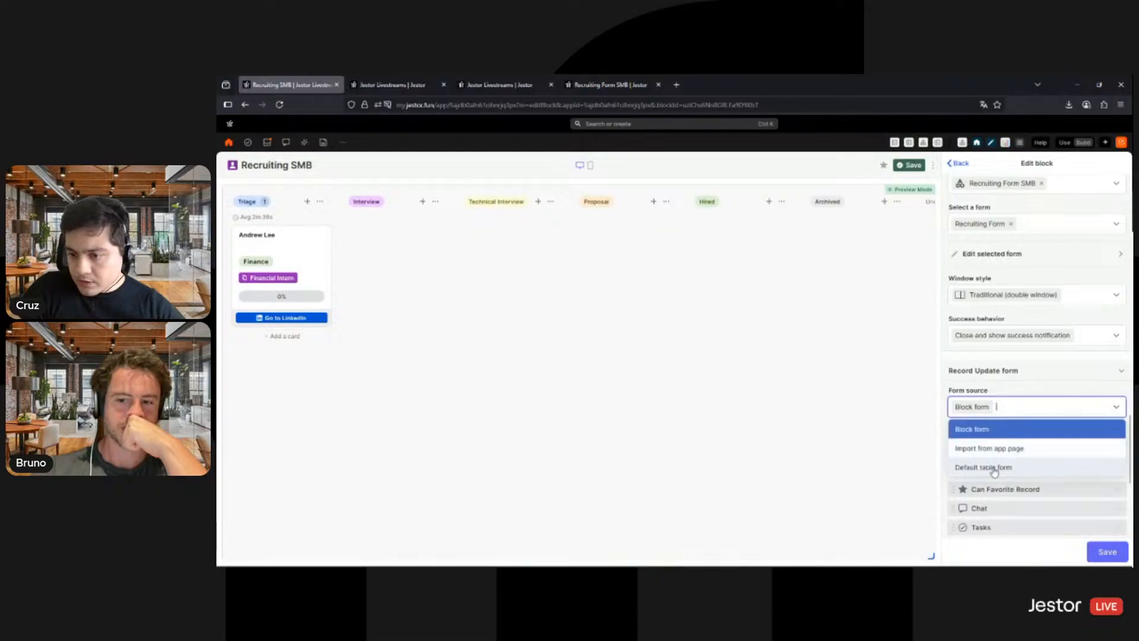
click(1014, 376)
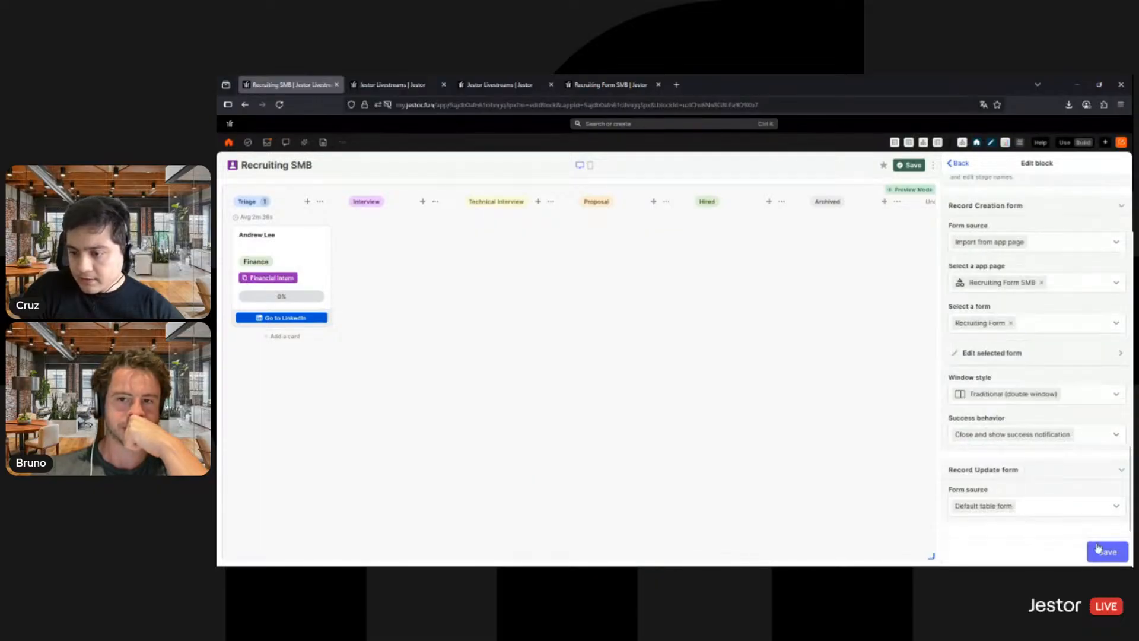
click(1101, 550)
click(1104, 550)
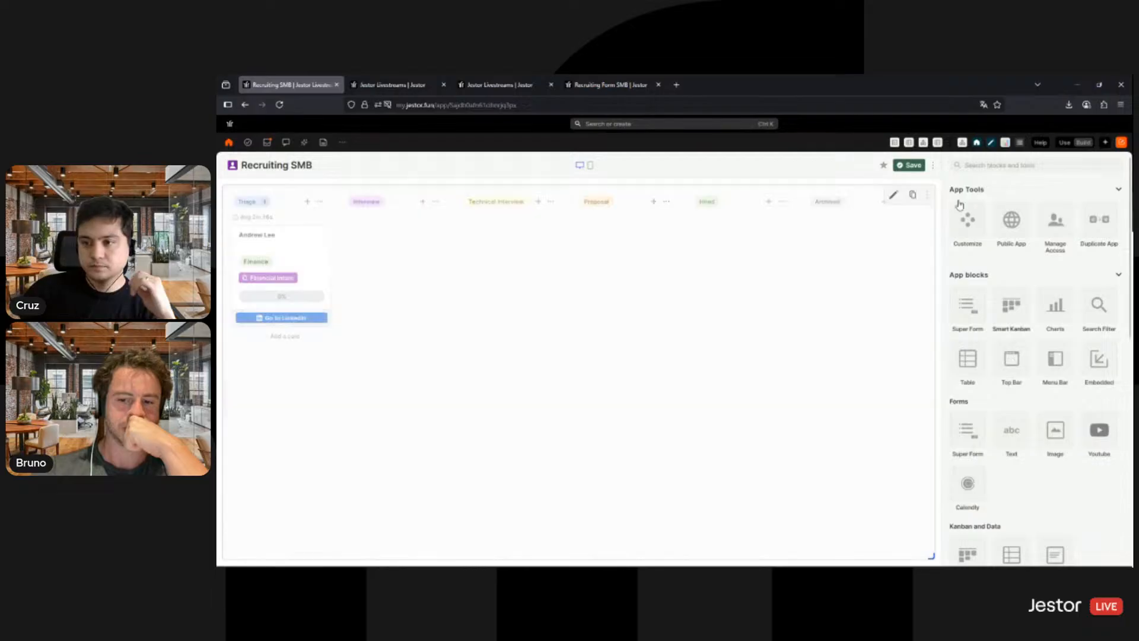
click(910, 166)
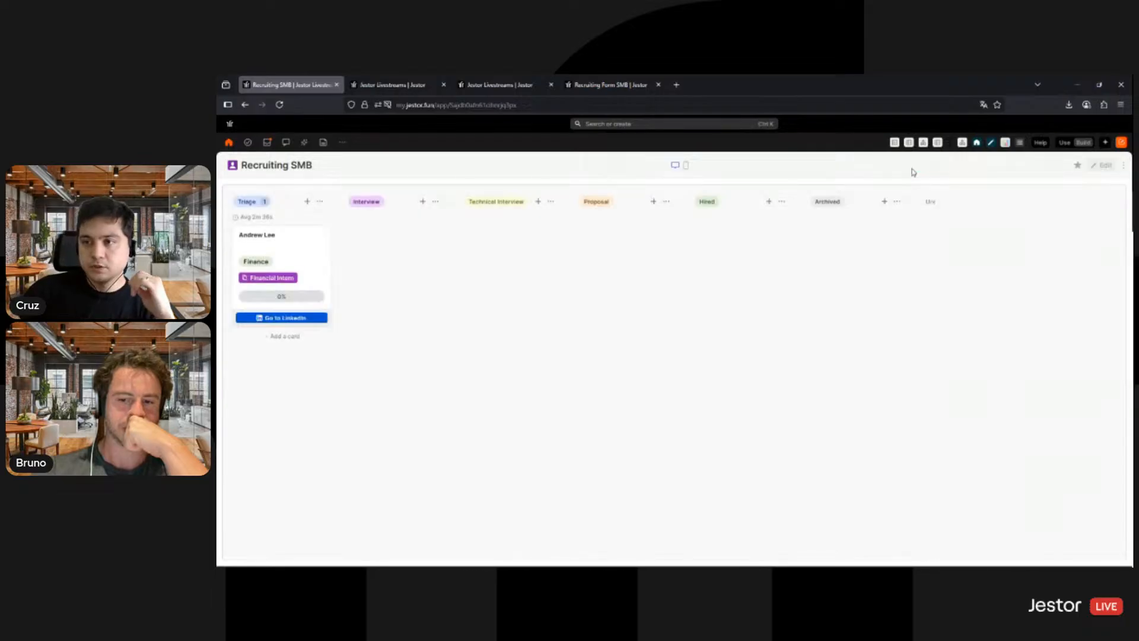
- Switch the app to use mode and check the new-card form of the Triage stage, closing it without submitting
click(1062, 143)
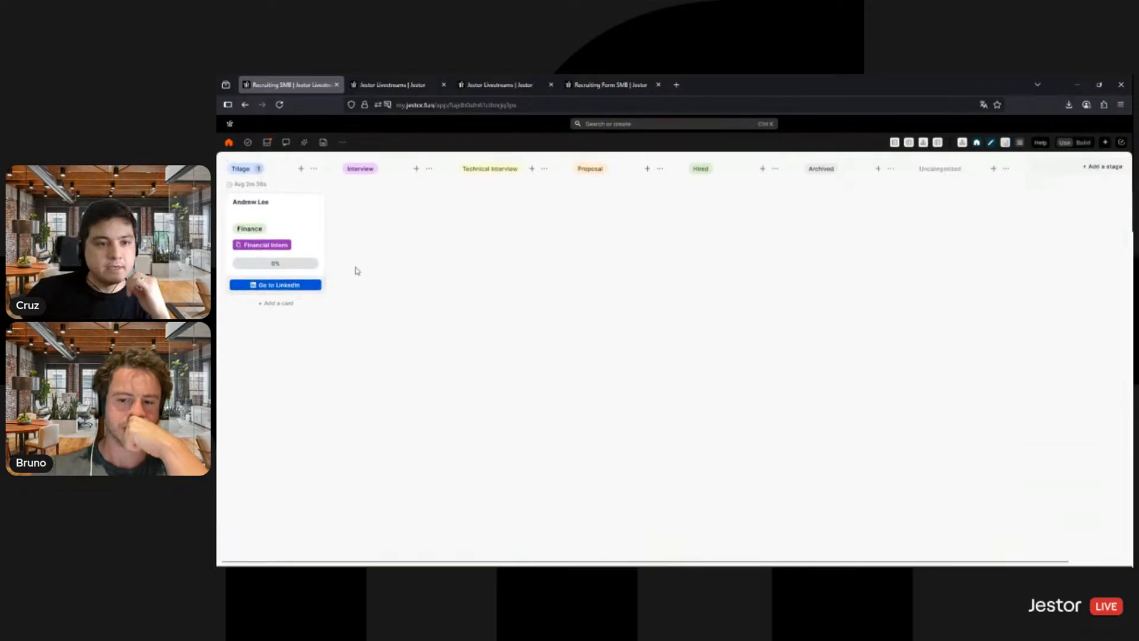
click(301, 169)
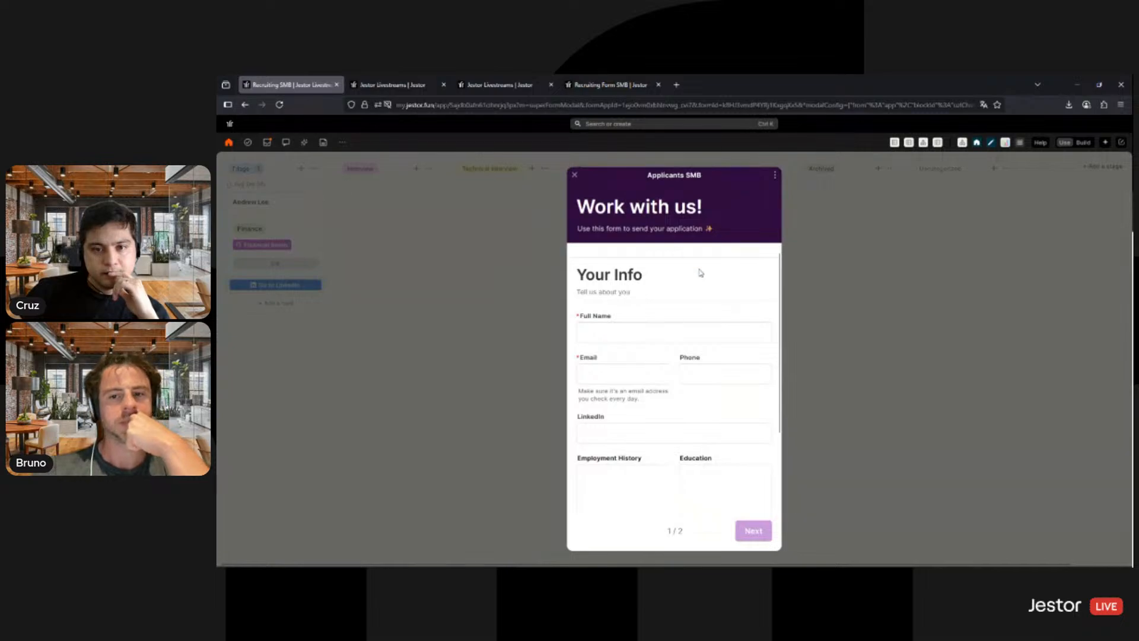
scroll(722, 415, down, 3)
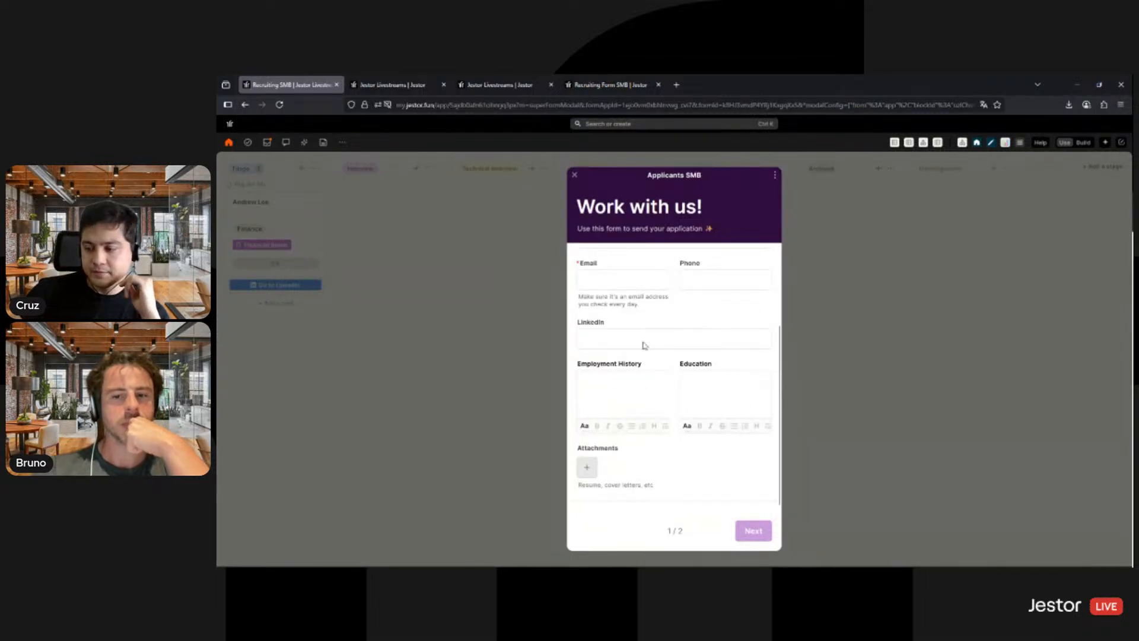
click(959, 382)
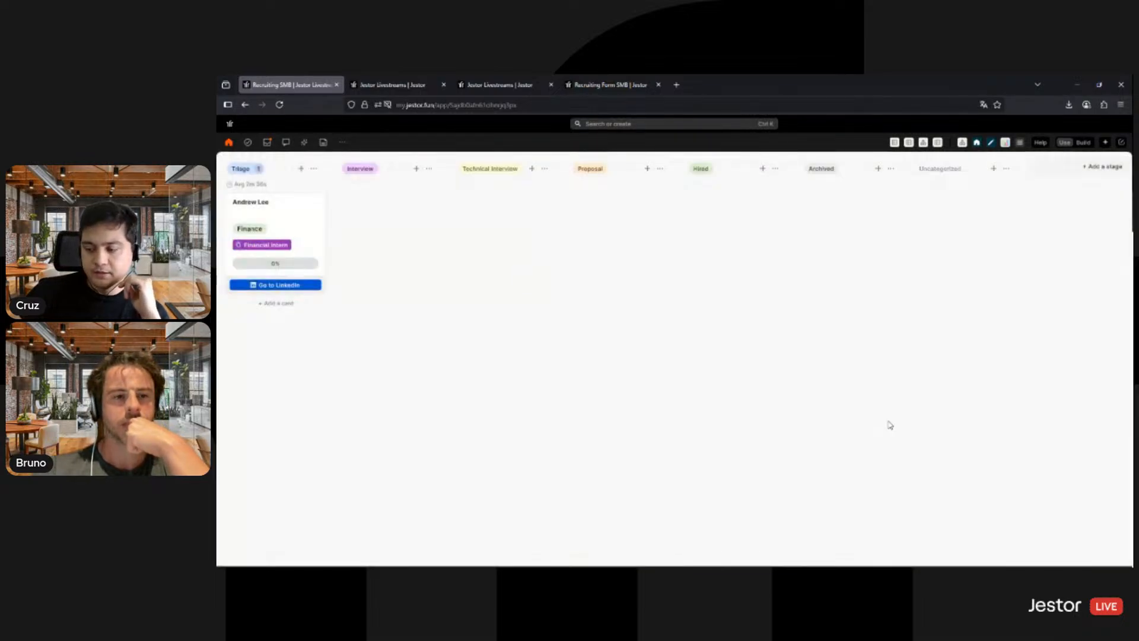
- Put the app in build mode, add a Title Bar block and set its bar color to hex #f8f8f8
click(1083, 142)
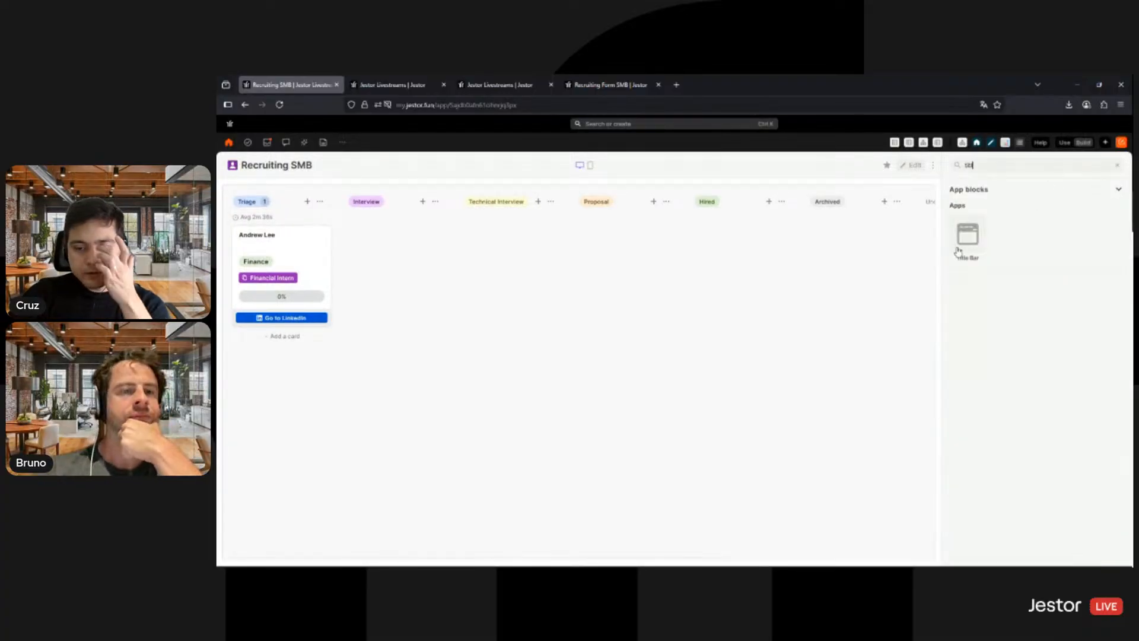
click(968, 235)
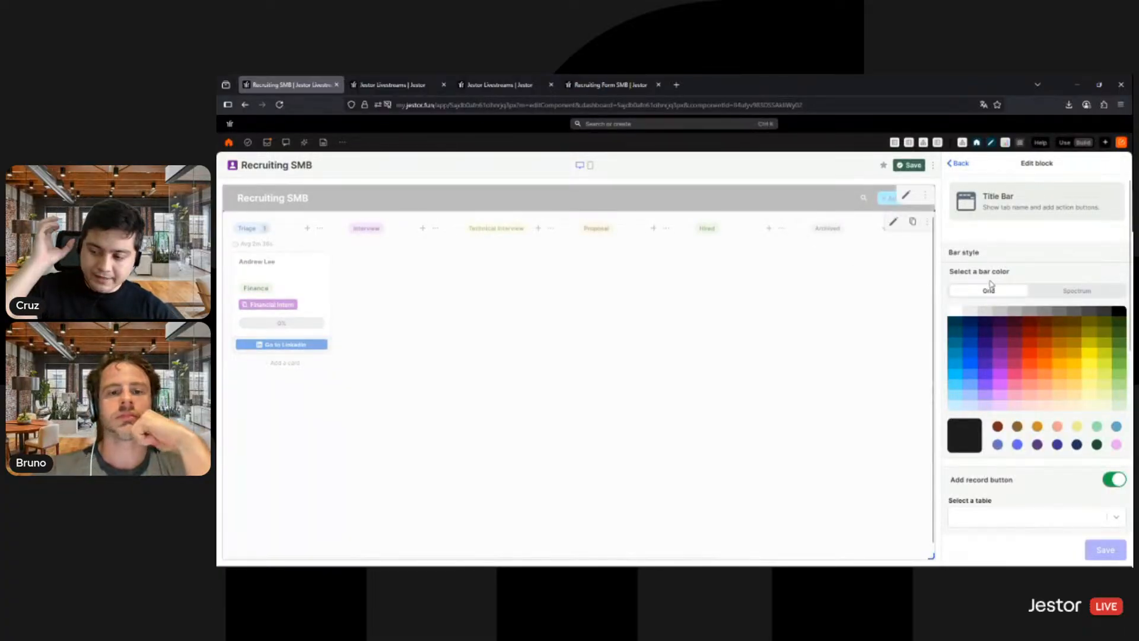
click(1077, 292)
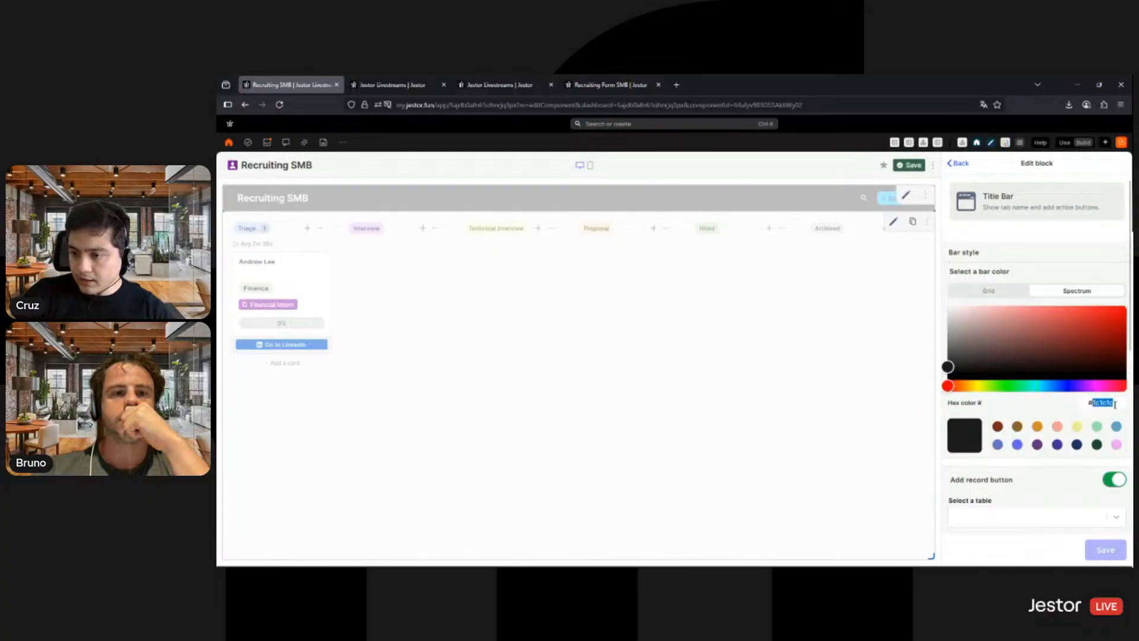
text(f8f8f8)
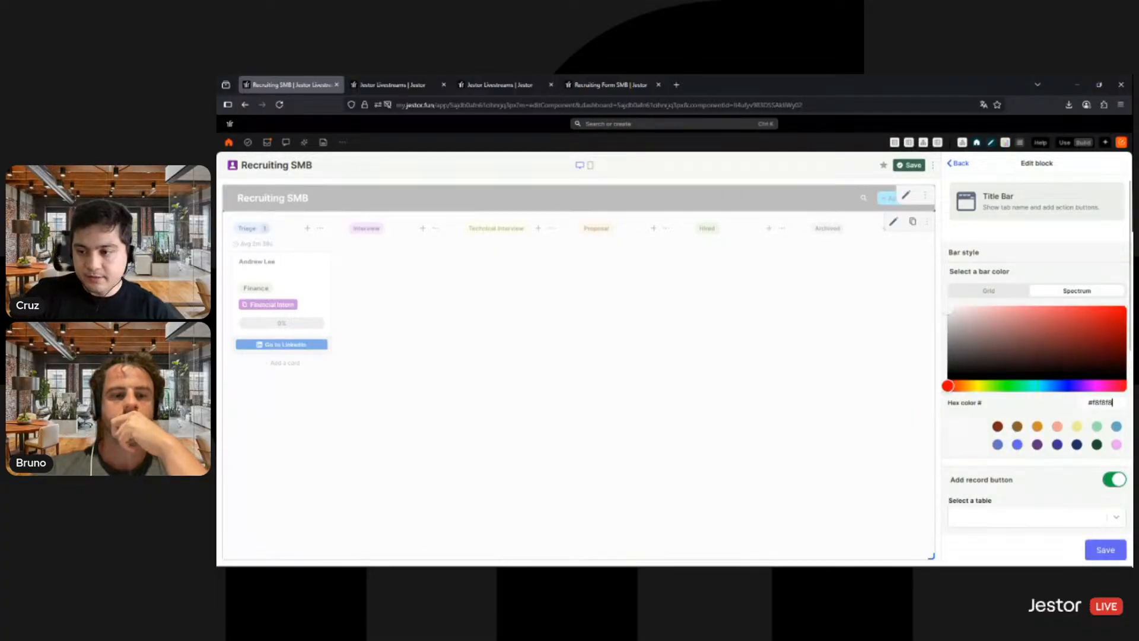
- Choose Applicants SMB as the table for the title bar's add record button
scroll(1040, 410, down, 2)
click(1040, 409)
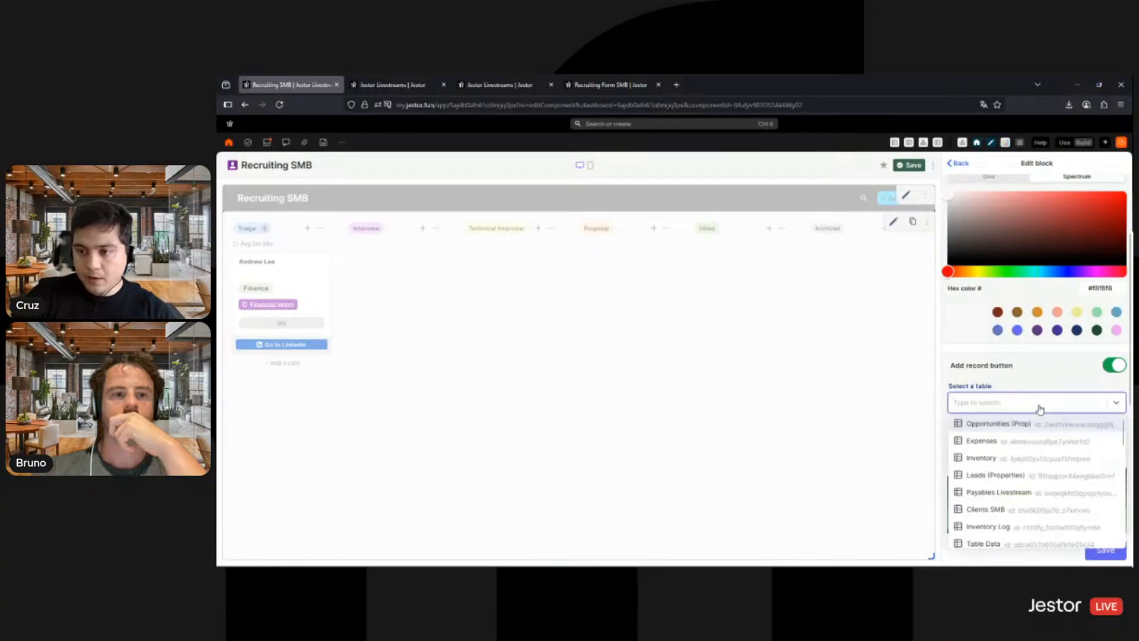
text(ap)
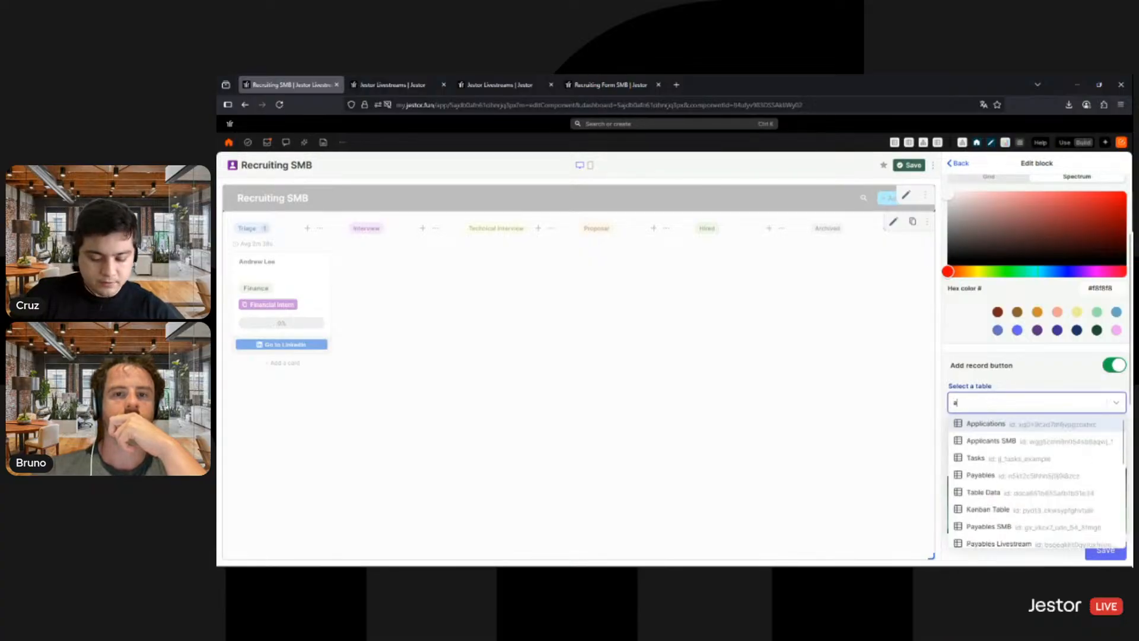
click(1011, 443)
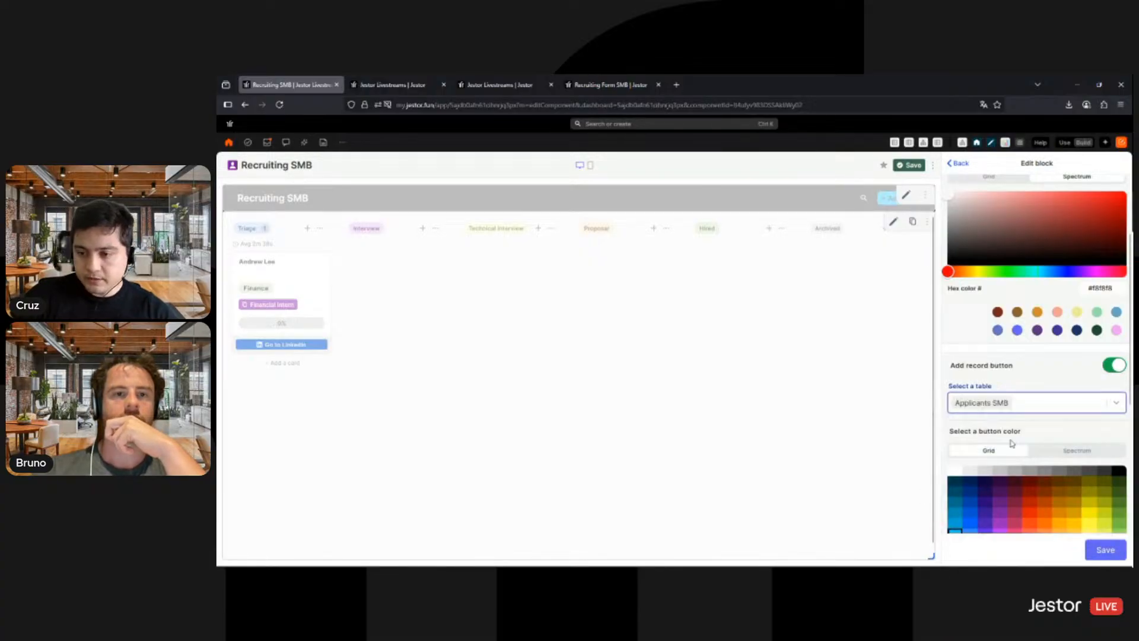
- Color the title bar's add record button purple and label it New Application
scroll(1008, 381, down, 3)
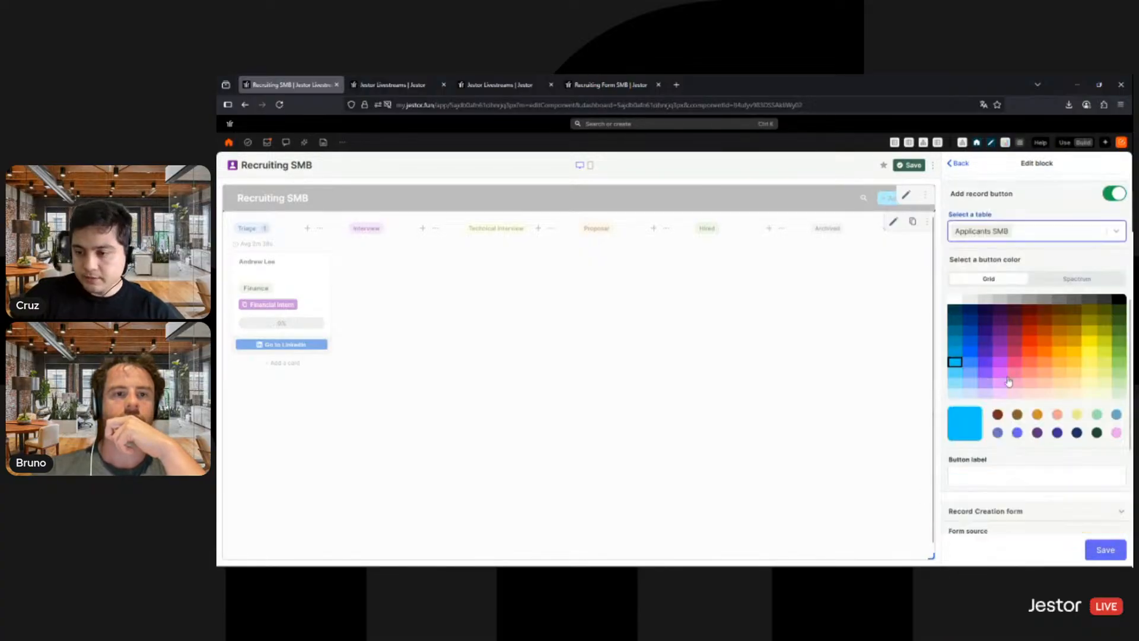
click(1000, 342)
scroll(1030, 385, down, 3)
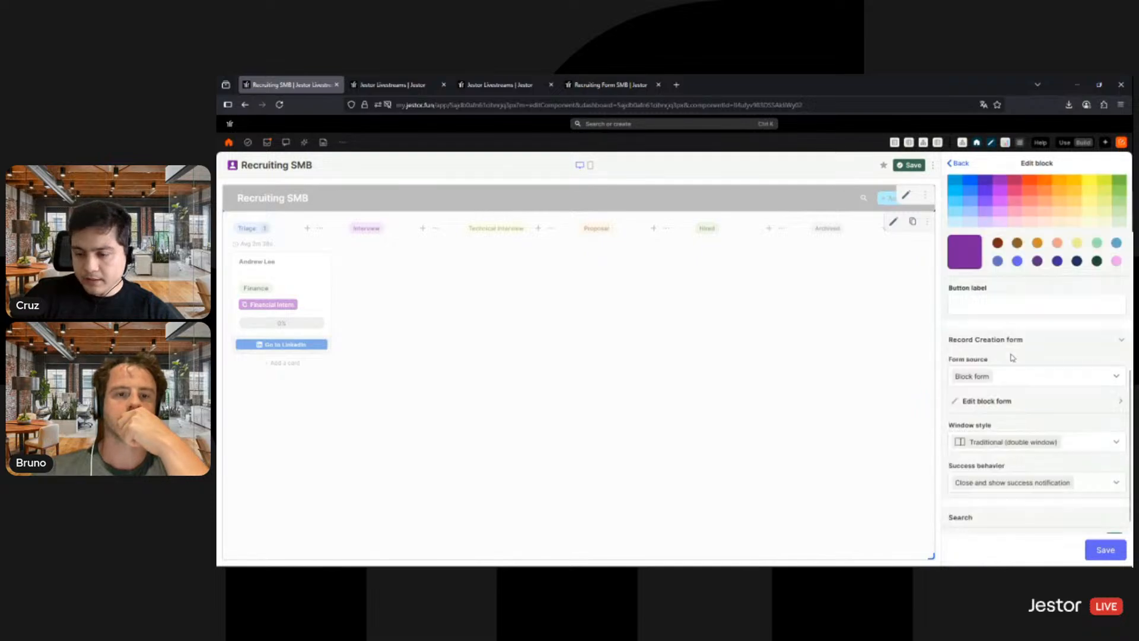
click(1009, 313)
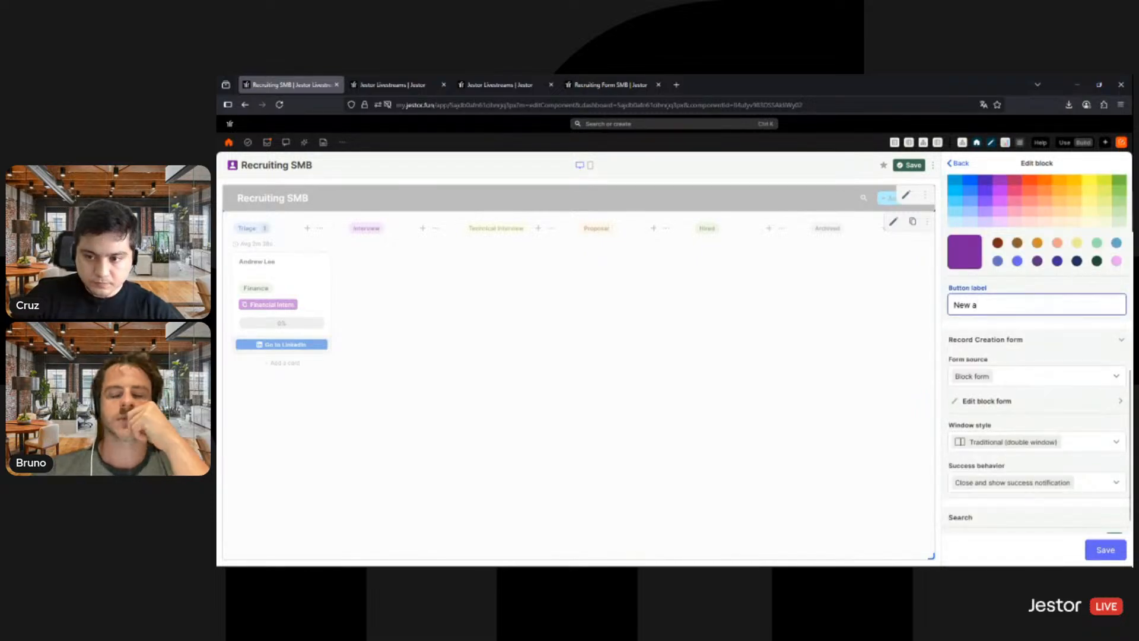
text(New Application)
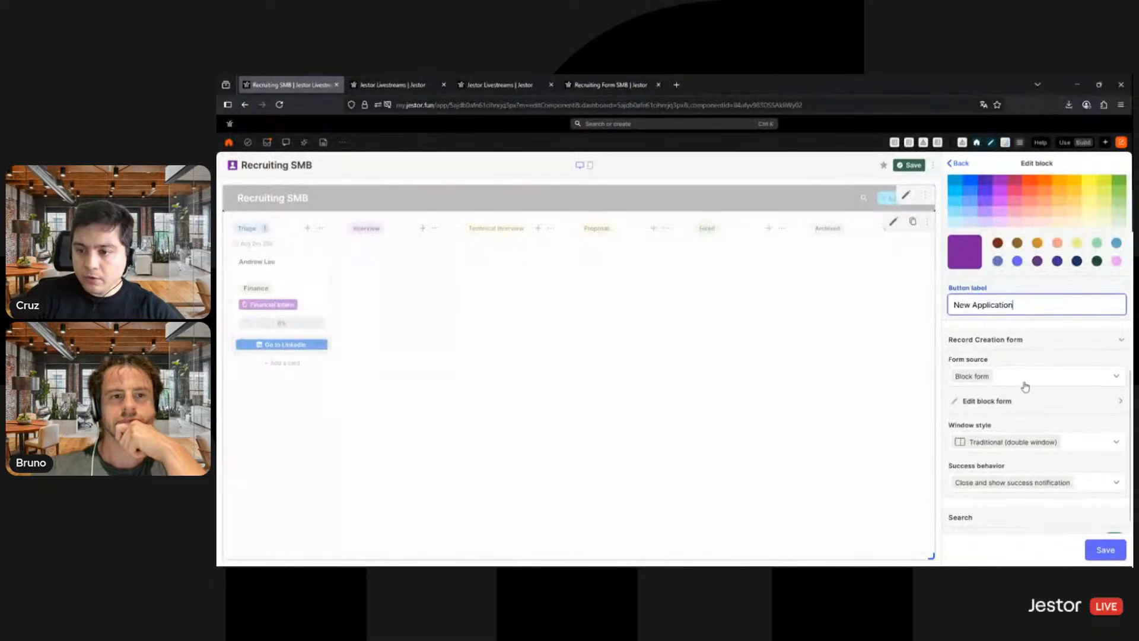
- Import the title bar's record creation form from the Recruiting Form SMB app page, using its Recruiting Form
click(1024, 380)
click(997, 418)
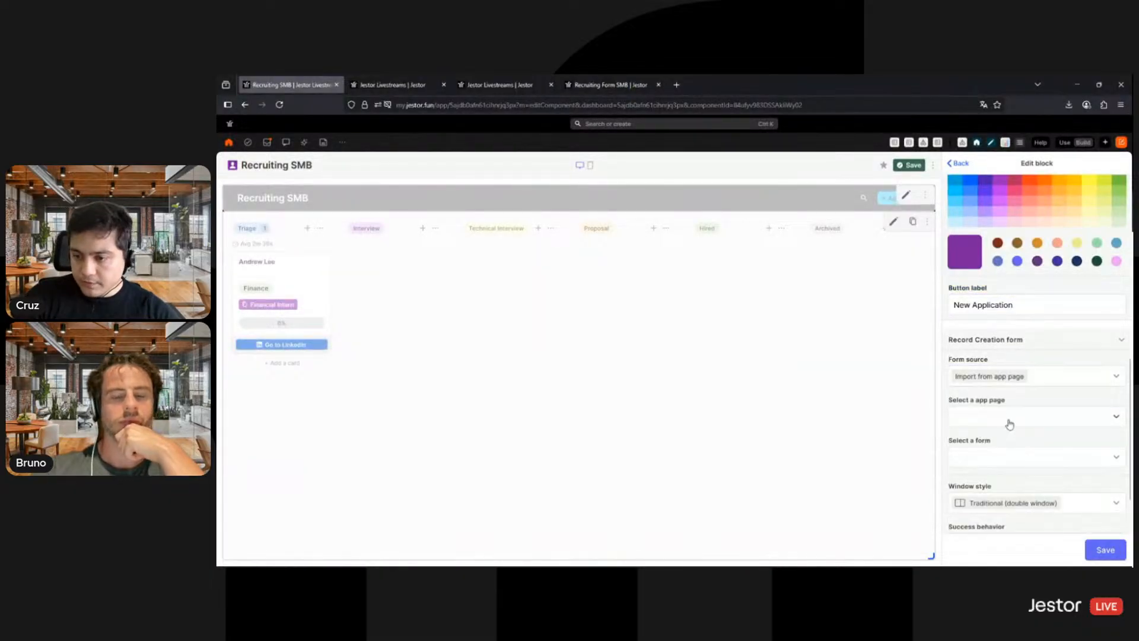
click(1008, 423)
text(smb)
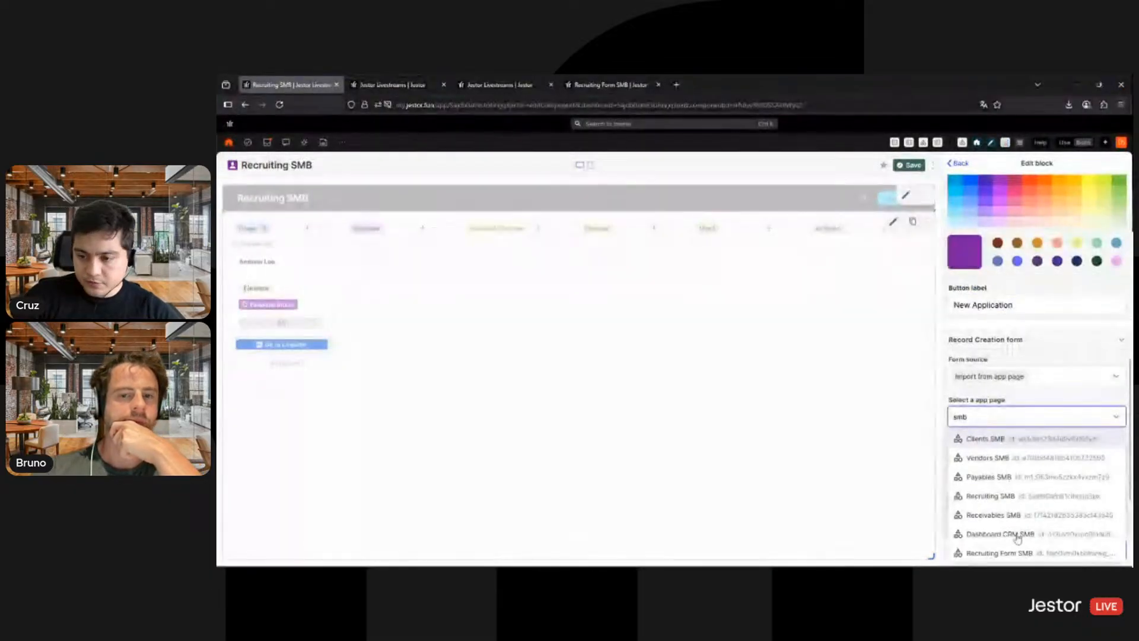
click(1020, 552)
click(1003, 460)
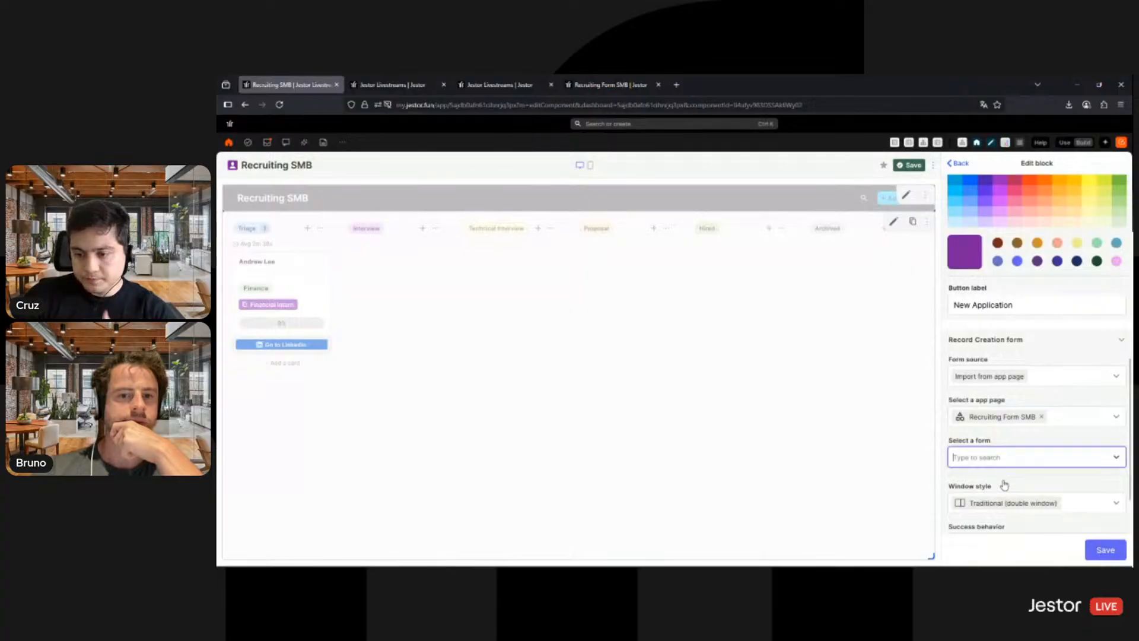
click(1003, 478)
- Turn off Show search for the title bar and save the block
scroll(1054, 397, down, 3)
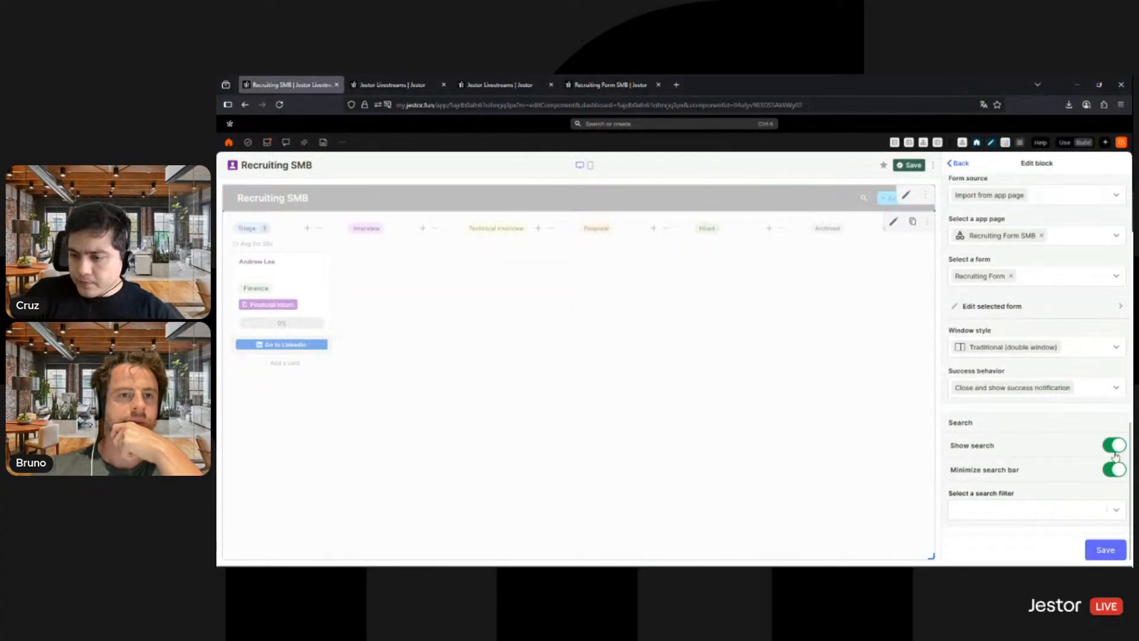
click(1114, 451)
click(1107, 549)
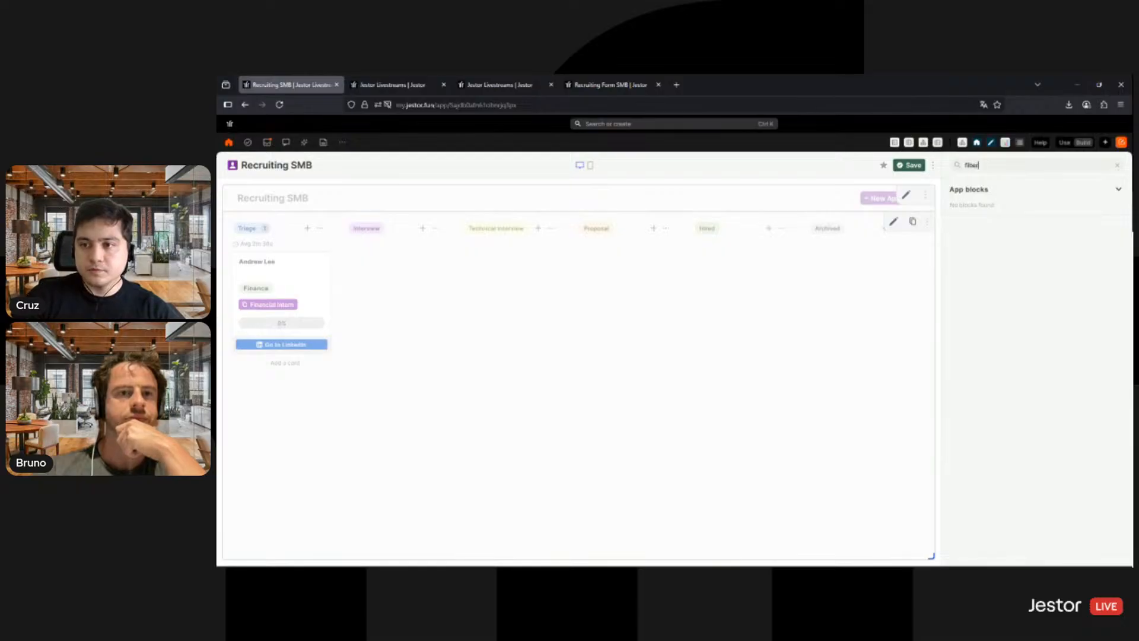
- Add a Search Filter block to the app and name it Custom Filter
click(967, 234)
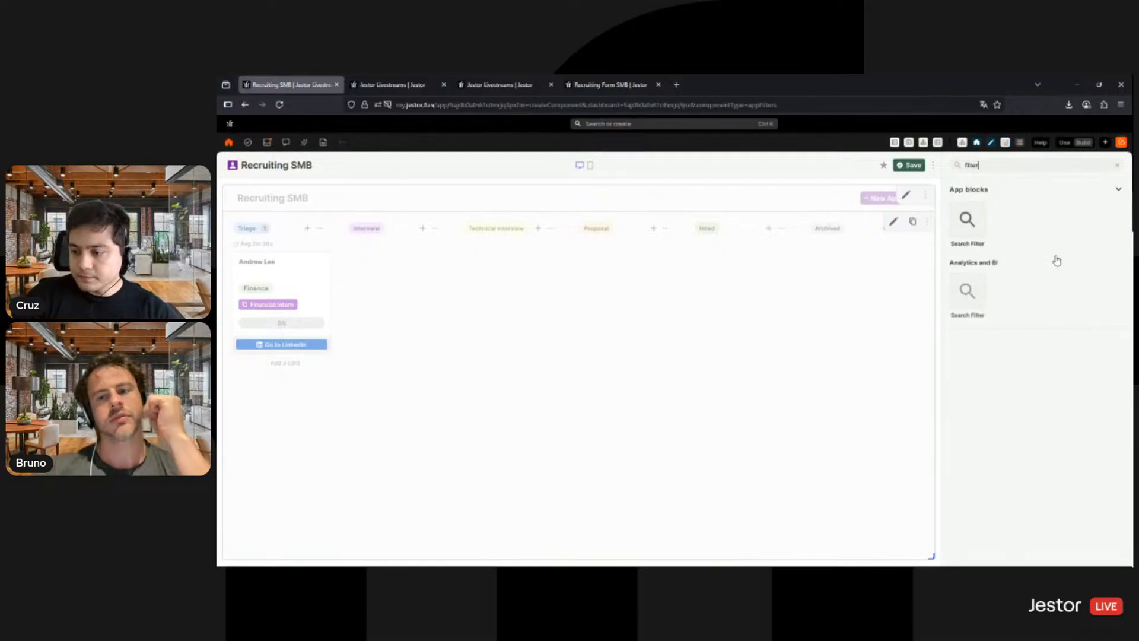
click(1008, 261)
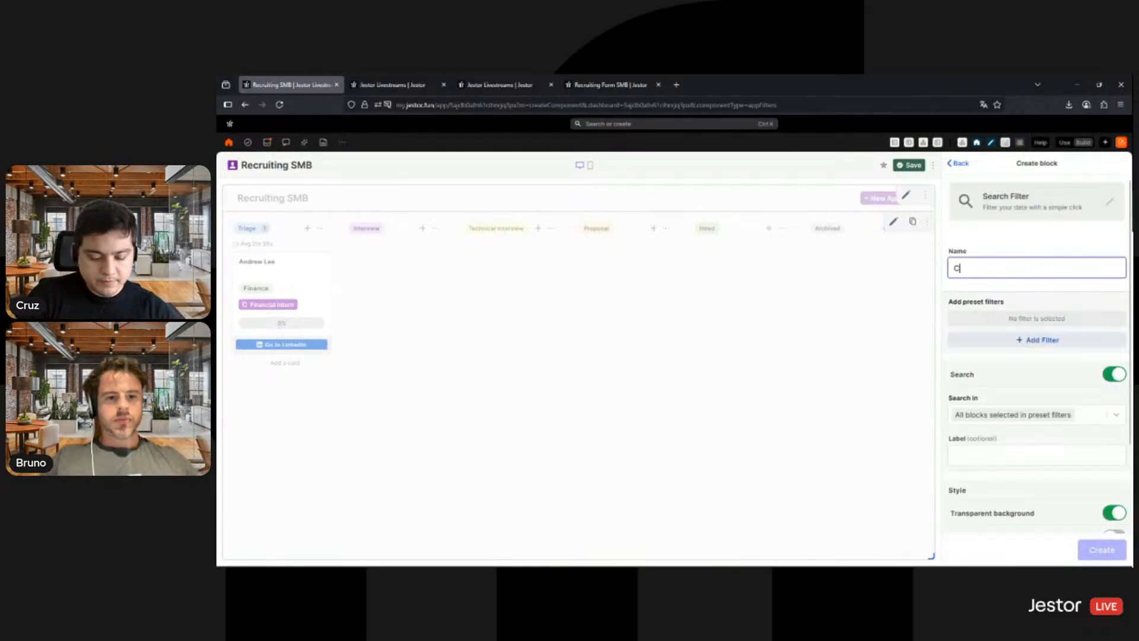
key(BackSpace)
text(Custom Filter)
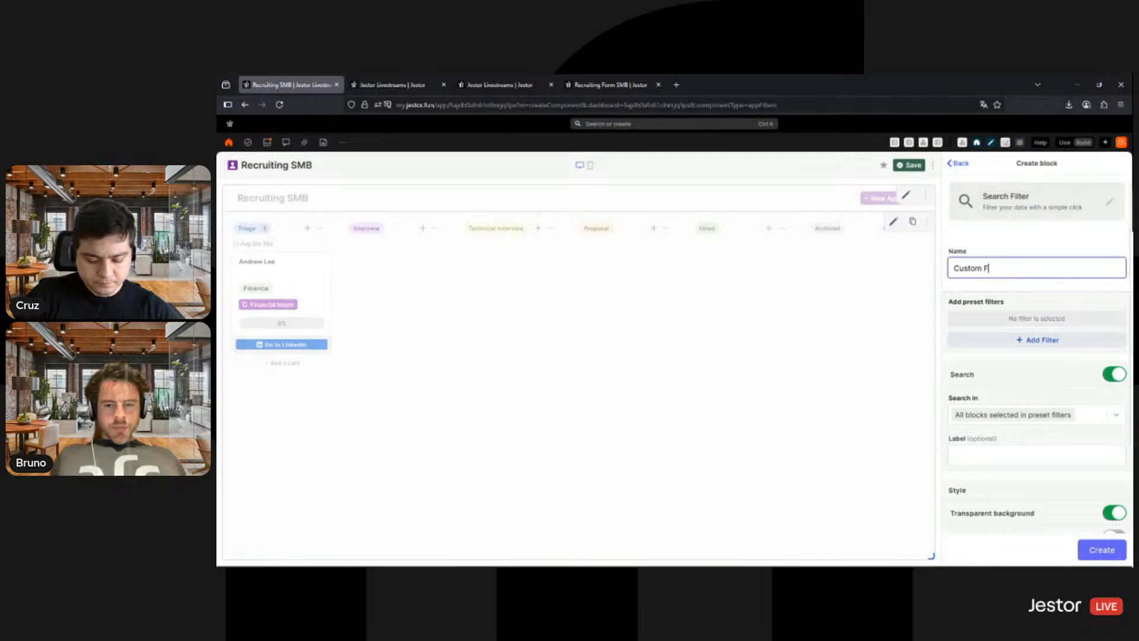
- Start a preset filter button named Filter and give it a light gray color
click(1033, 347)
click(1000, 221)
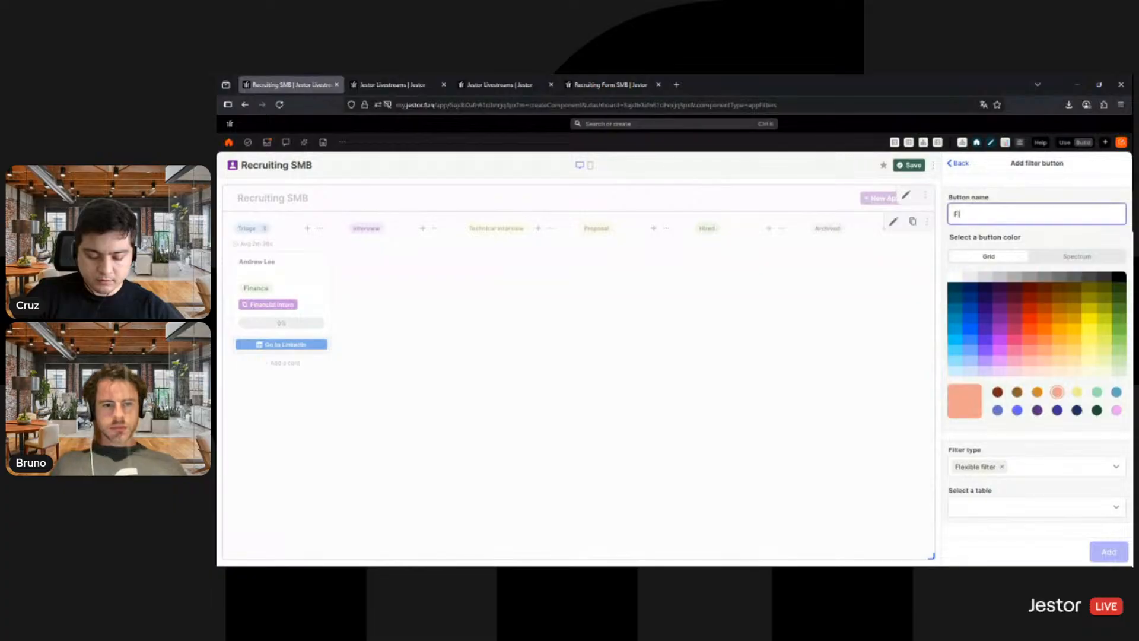
click(969, 277)
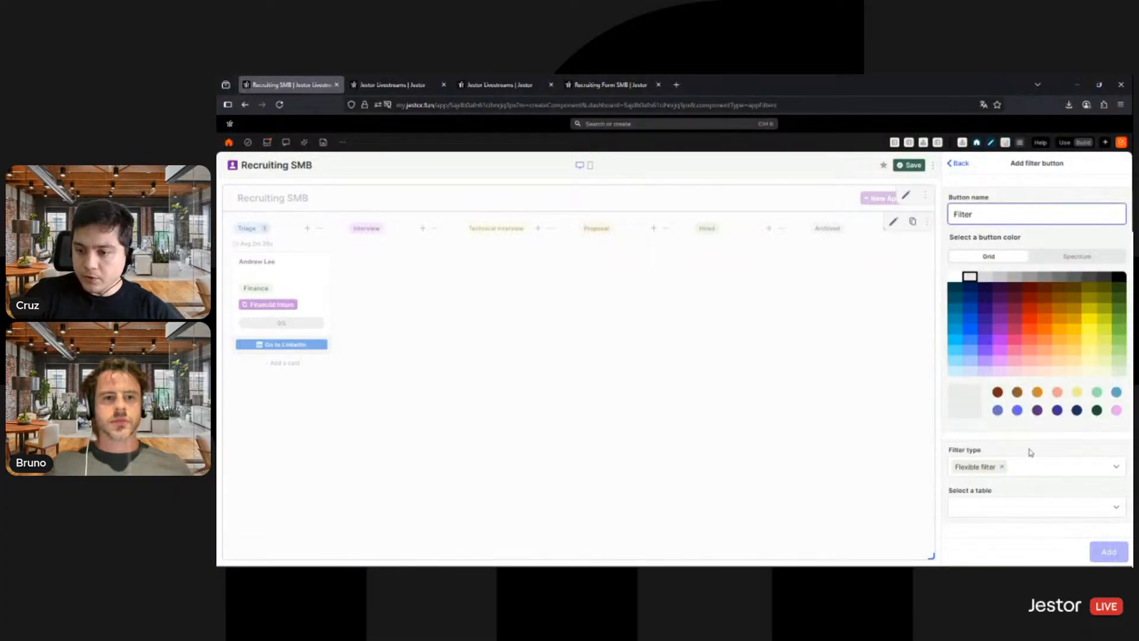
- Apply the flexible filter to the Applicants SMB table and the New Smart Kanban block, then add the button and create the block
click(1012, 511)
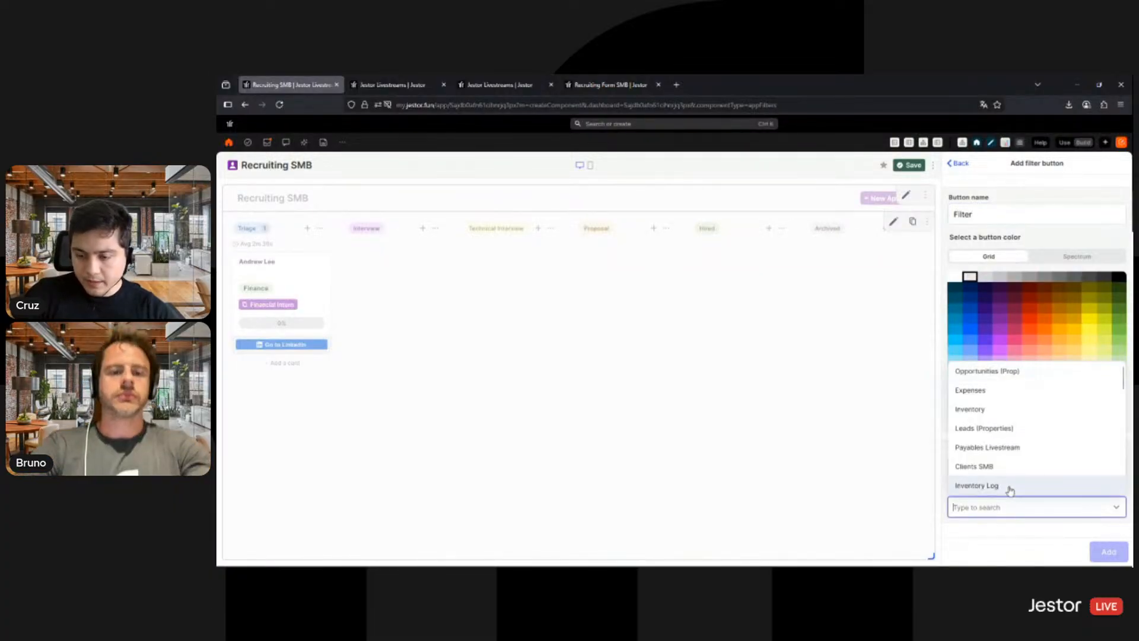
text(appli)
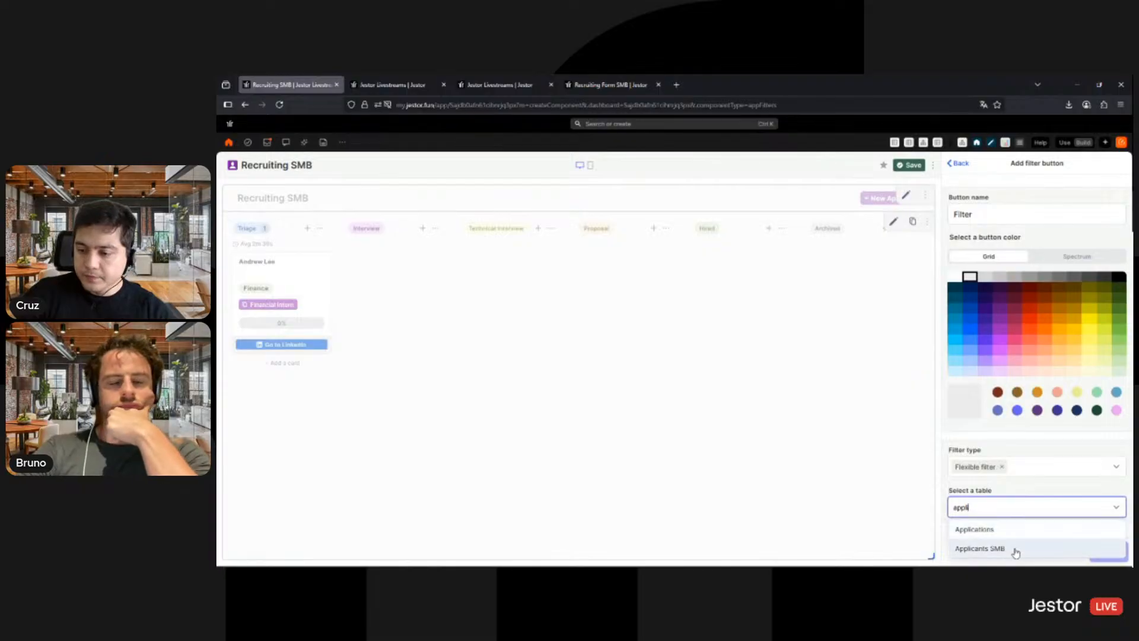
click(1015, 550)
scroll(1056, 469, down, 2)
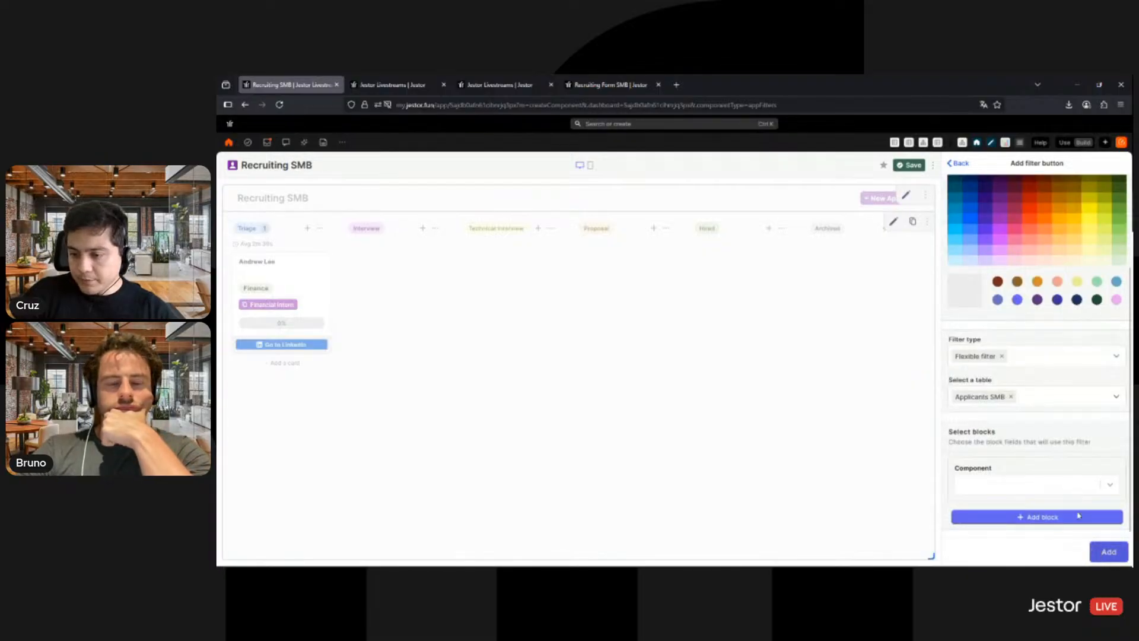
click(1067, 492)
click(994, 506)
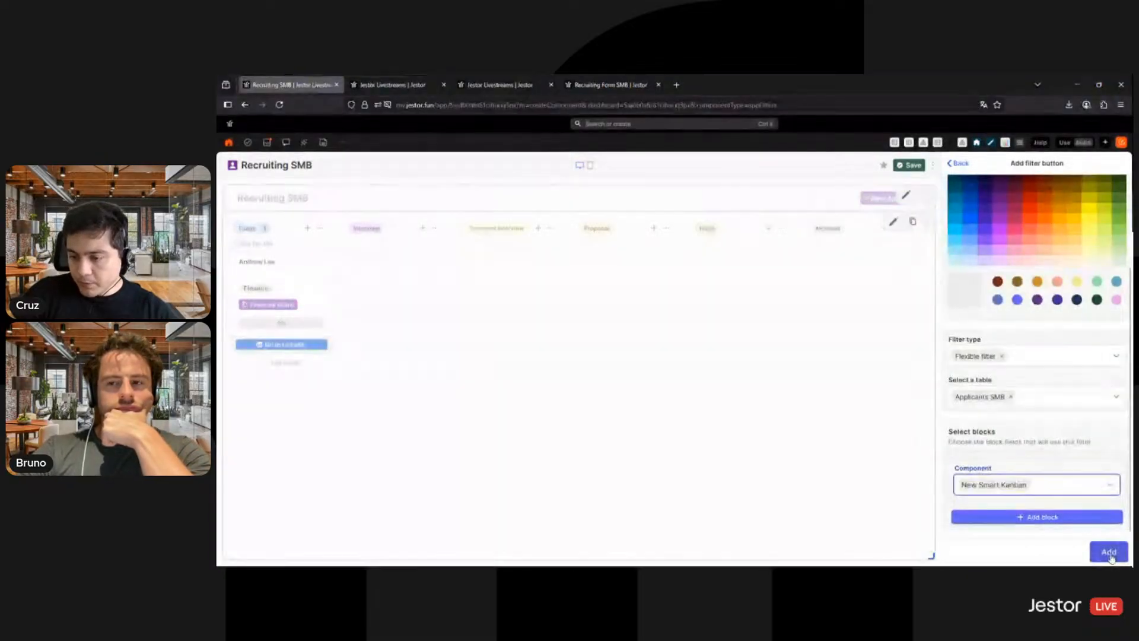
click(1109, 552)
click(1112, 554)
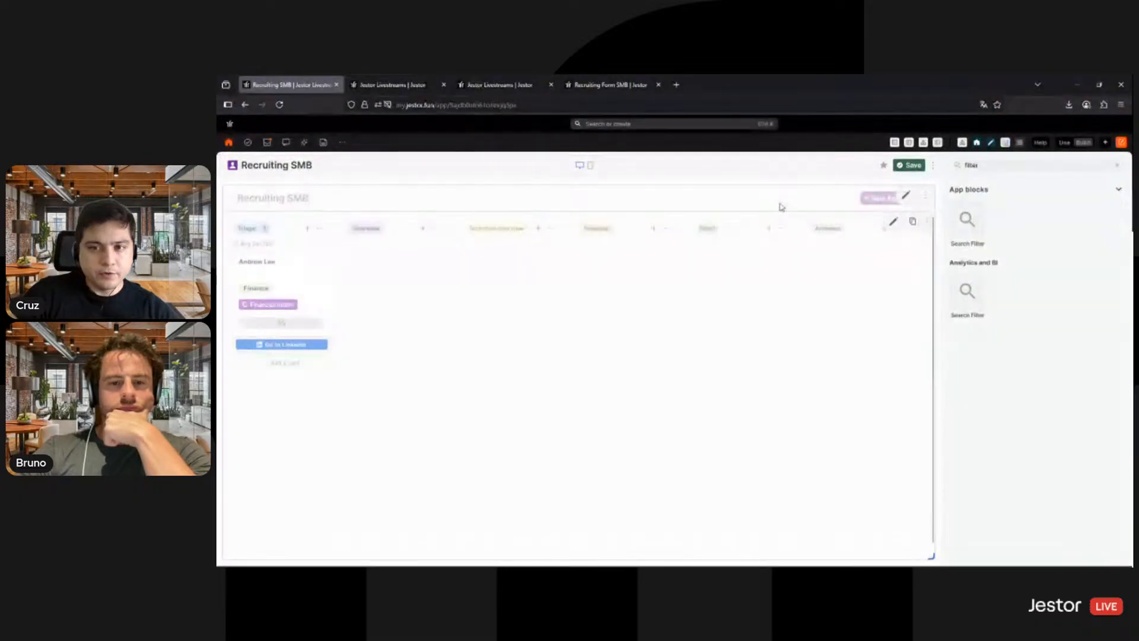
- Link the new search filter to the title bar, then save the block and the app
click(905, 193)
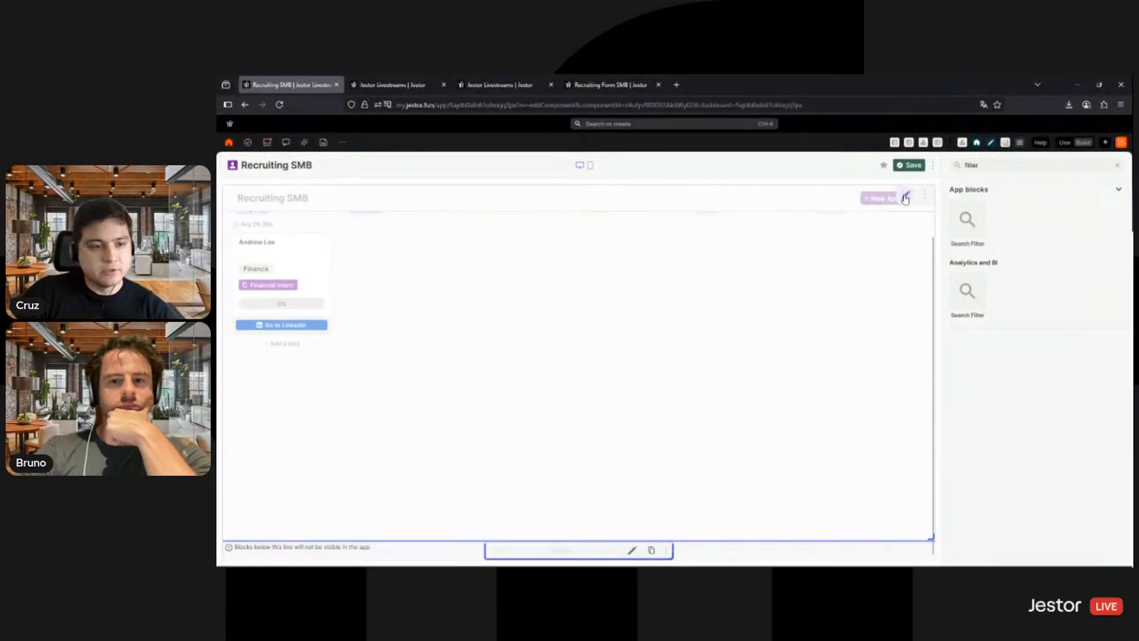
scroll(1057, 386, down, 8)
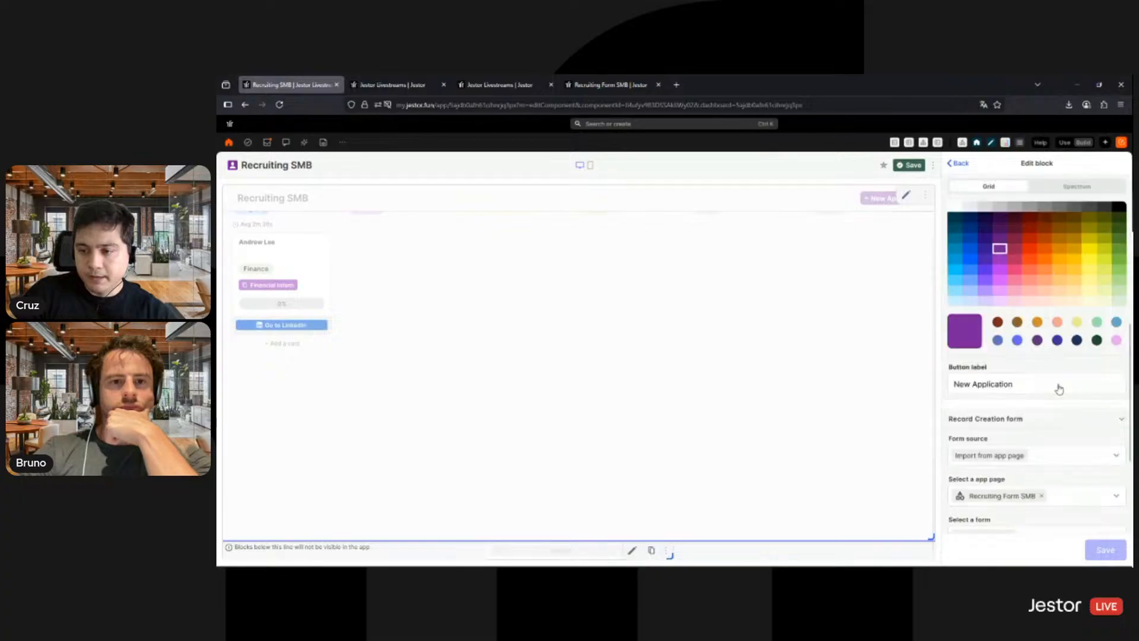
click(1102, 511)
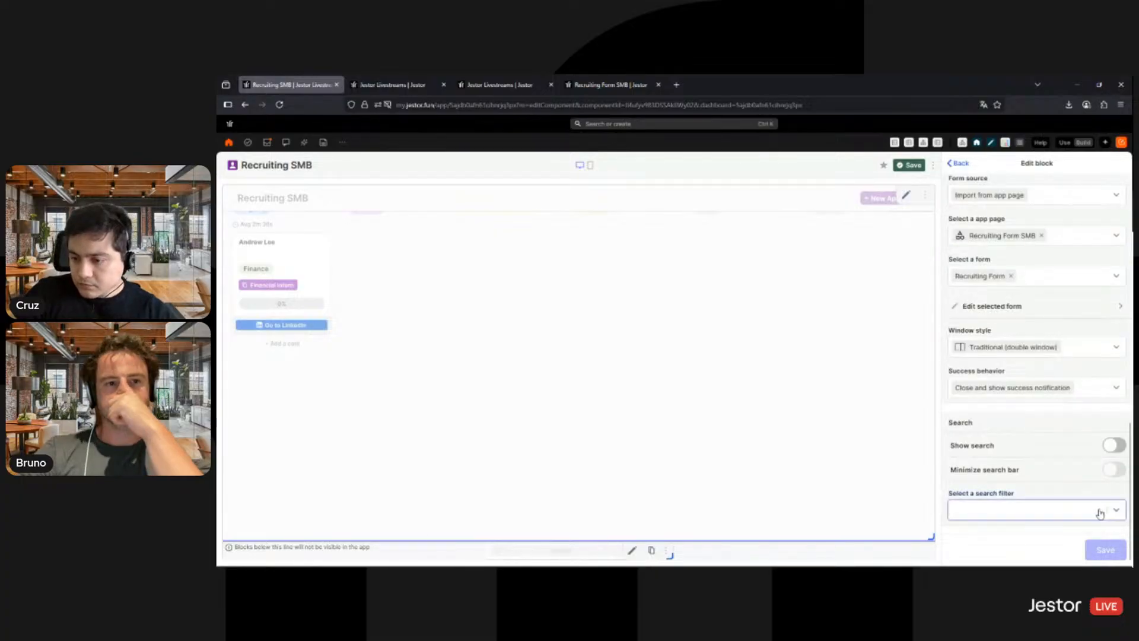
click(1030, 534)
click(1101, 552)
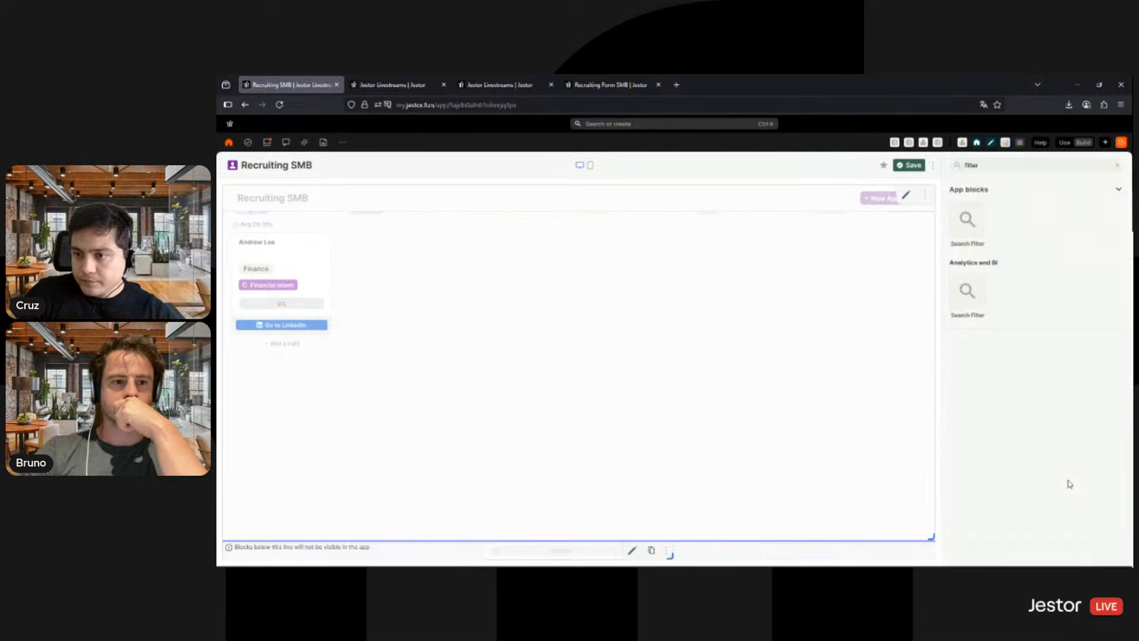
click(901, 167)
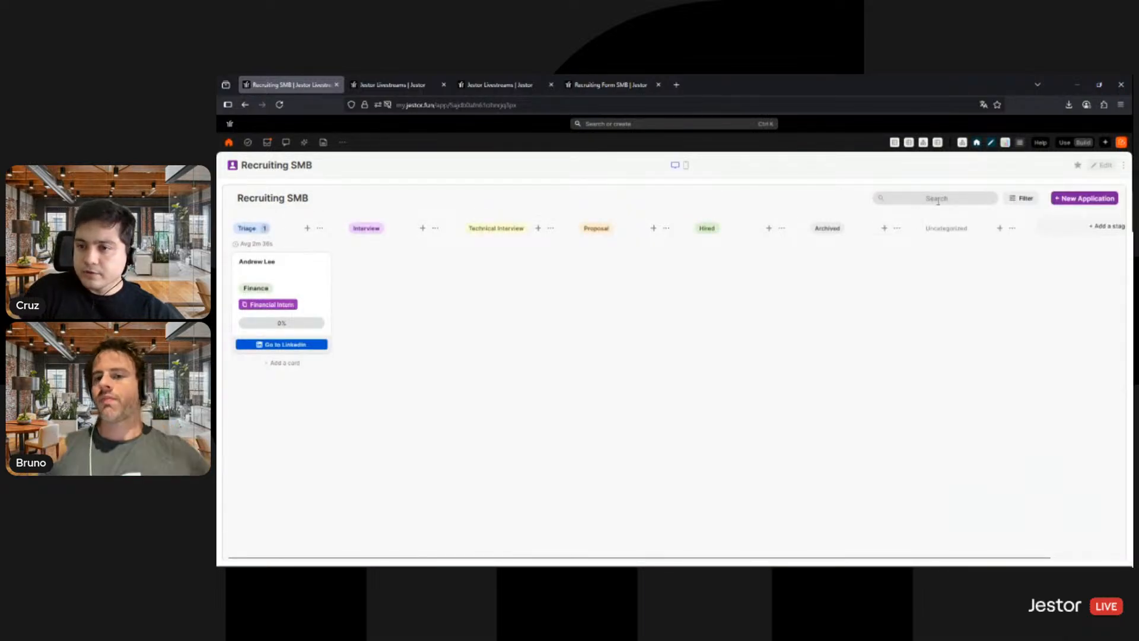
- Check the filter options behind the title bar's Filter button, closing them without adding a condition
click(1027, 199)
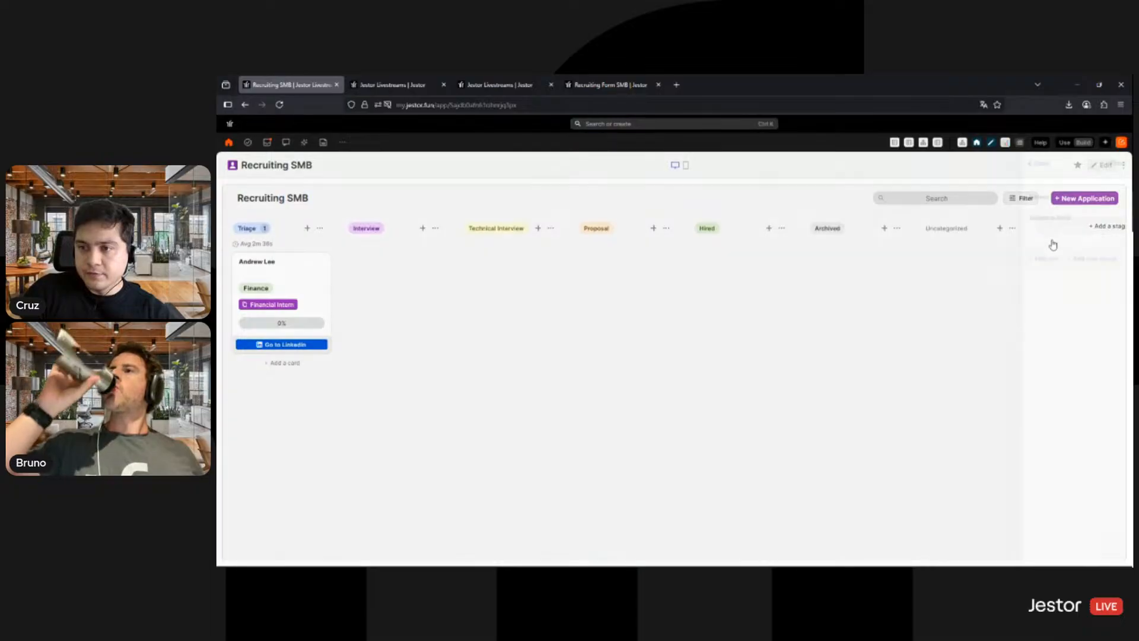
click(959, 164)
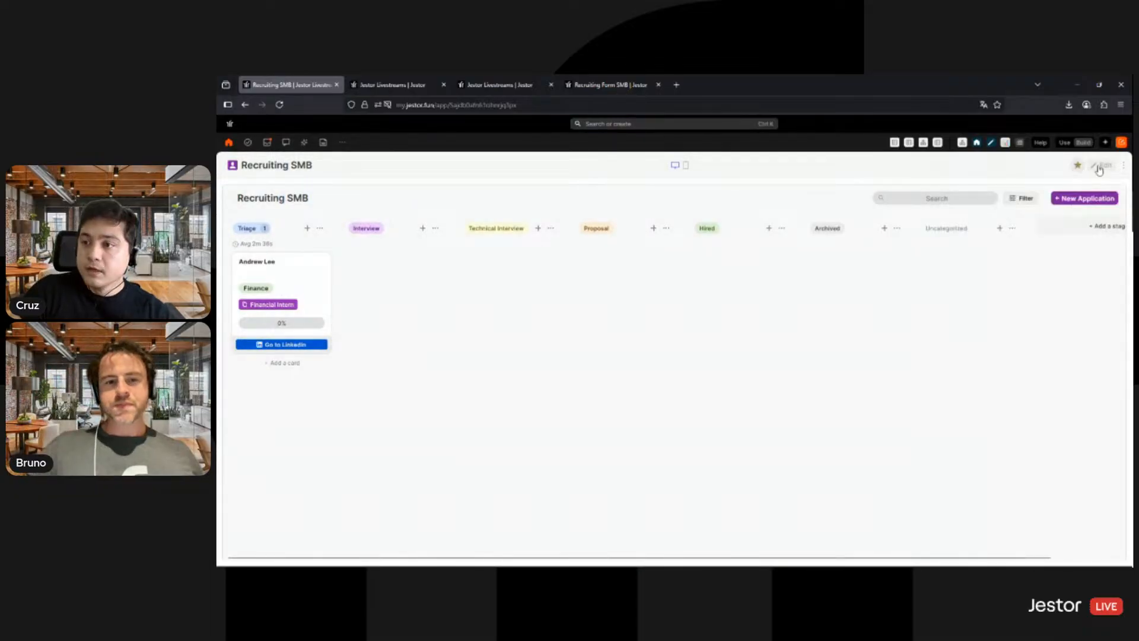
- Add a Top Bar block to the Recruiting SMB app and set its bar color to hex f8f8f8
click(1104, 165)
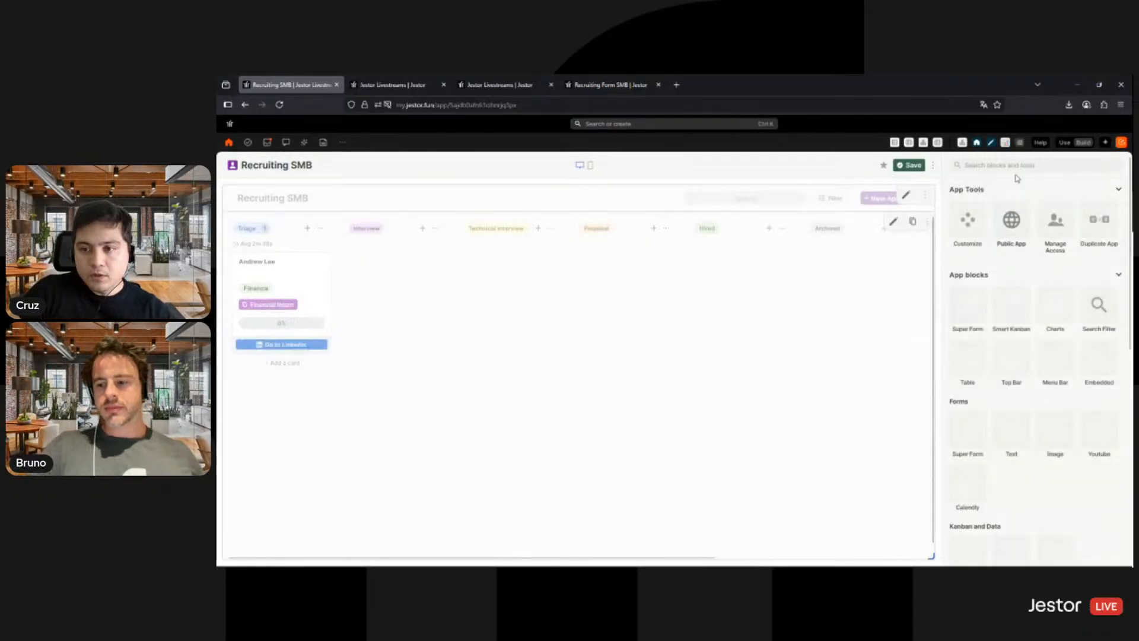
text(top)
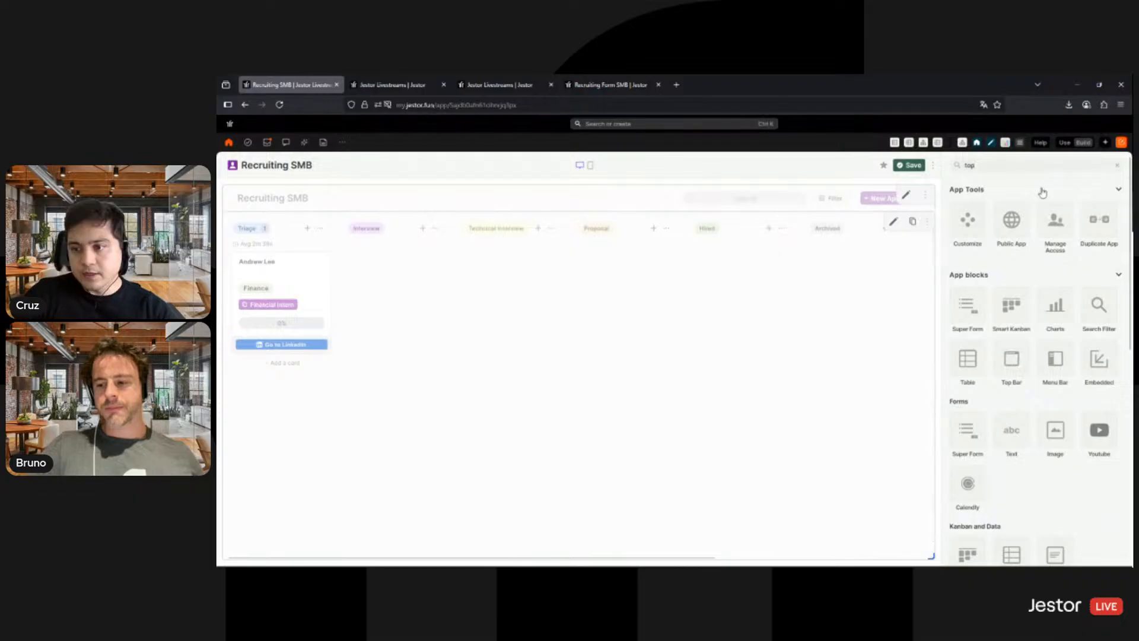
click(969, 232)
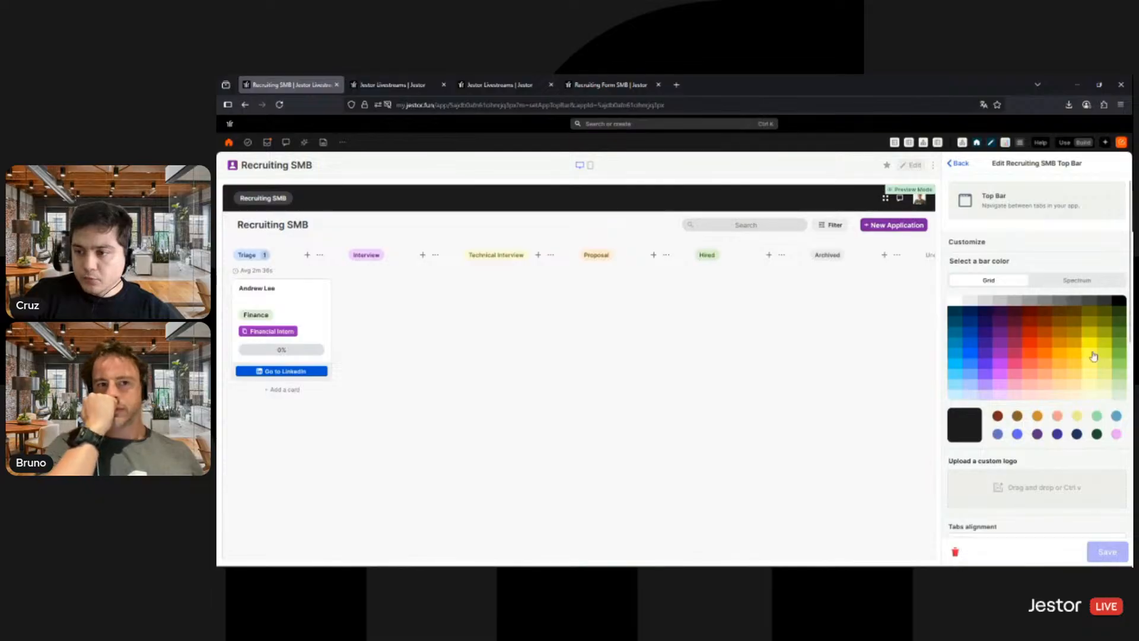
click(1078, 280)
double_click(1105, 393)
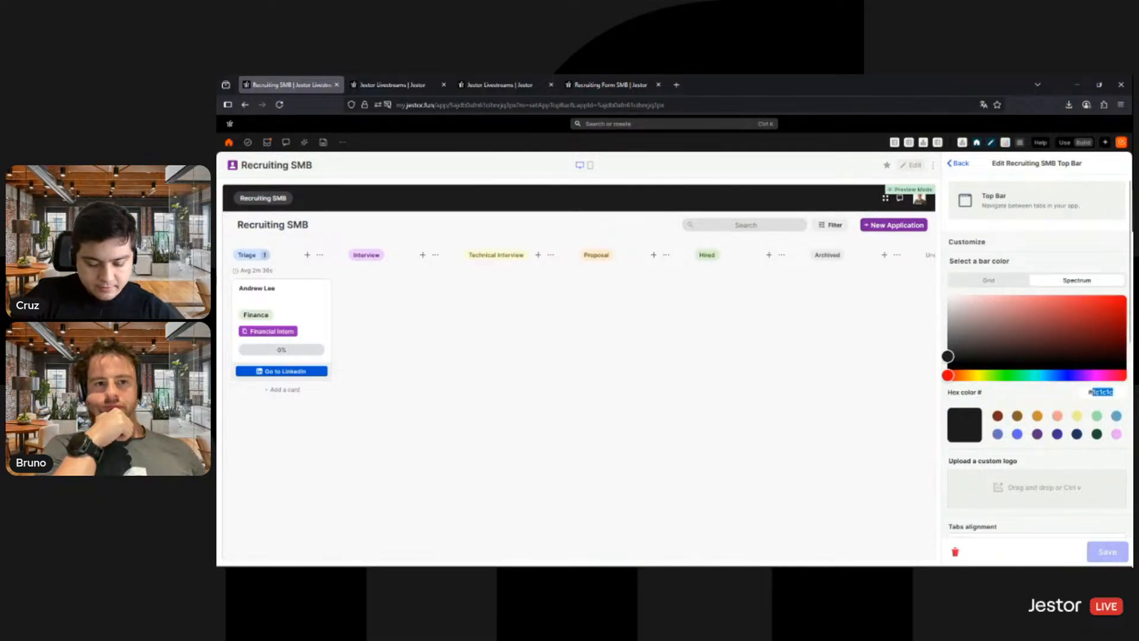
text(f8f8f8)
- Add the Recruiting Form SMB app as a second item in the top bar
scroll(1085, 411, down, 5)
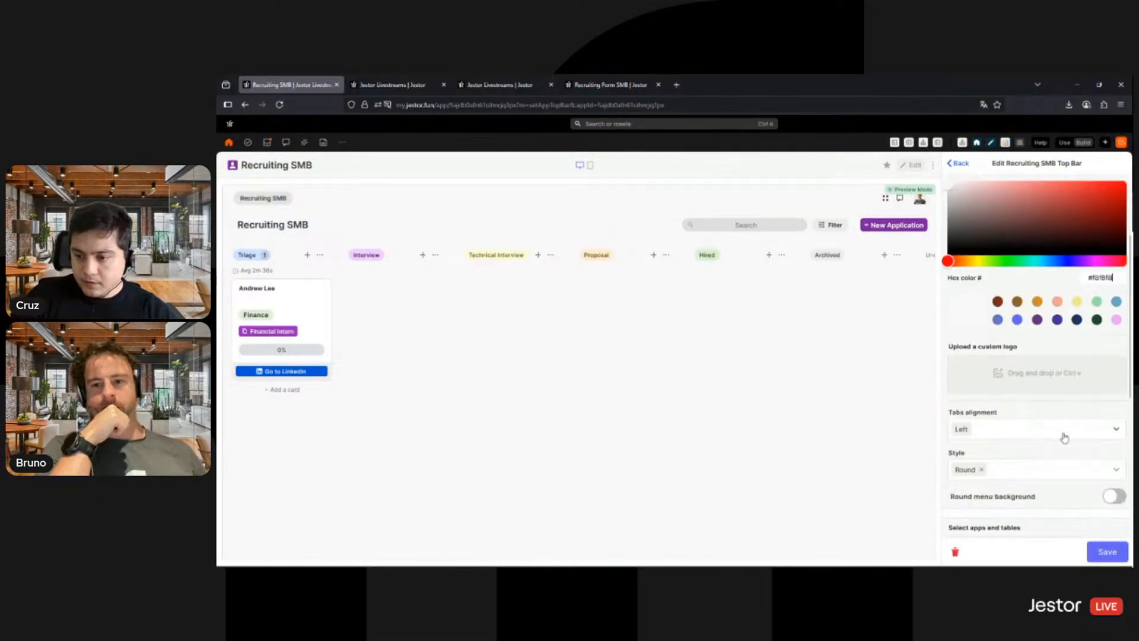
scroll(1060, 431, down, 2)
click(1042, 472)
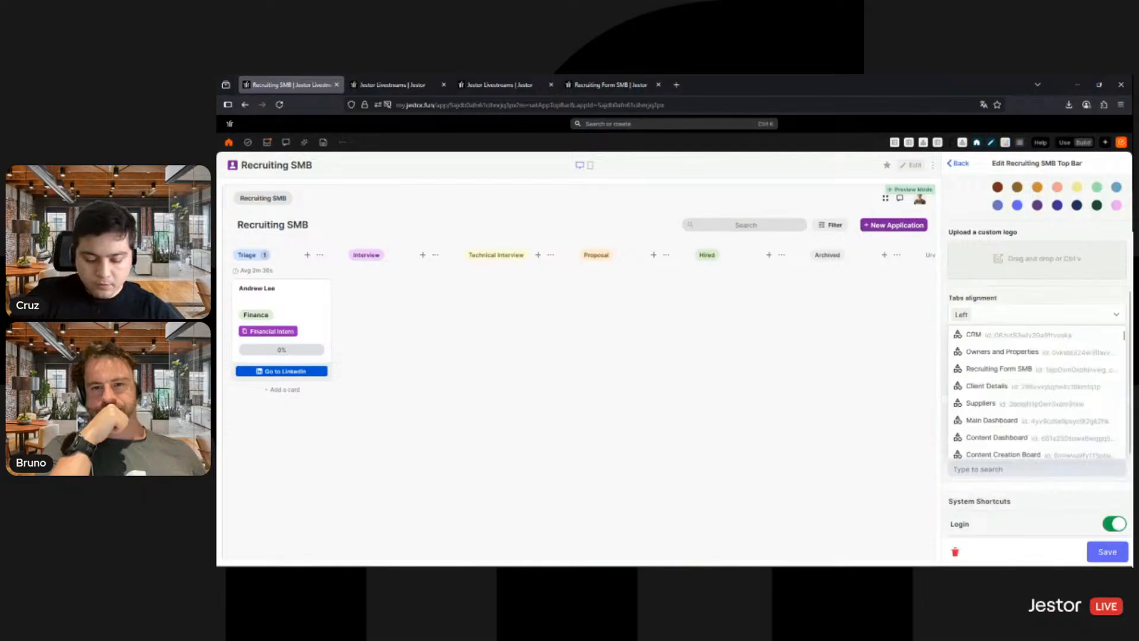
text(form)
click(1053, 452)
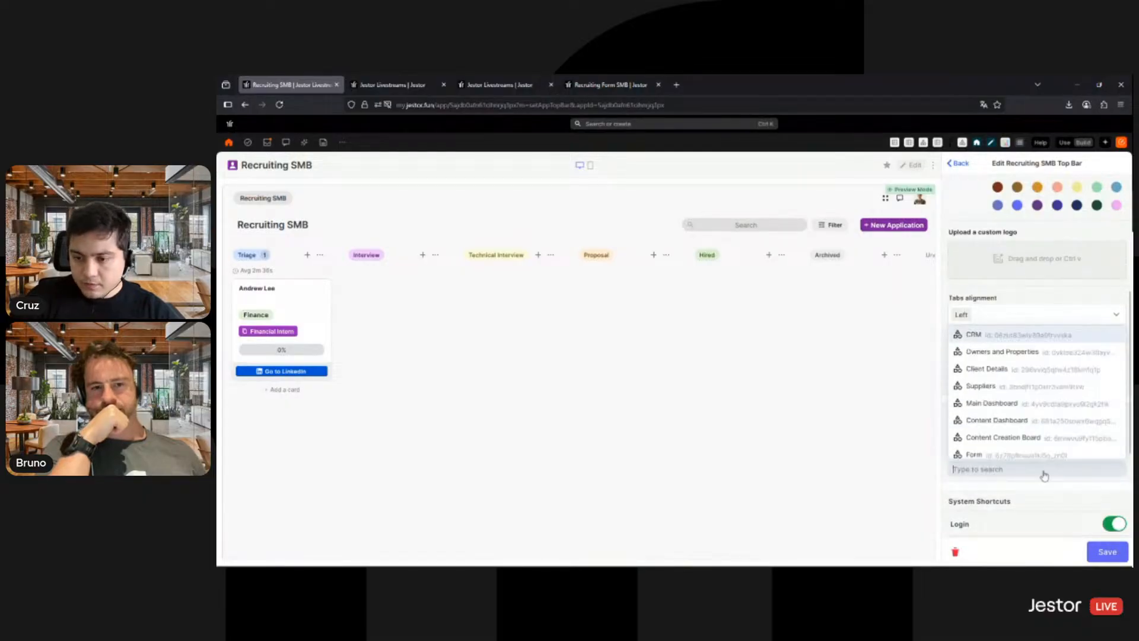
click(1050, 293)
- Set the top bar's style to With custom icons
scroll(1044, 296, down, 3)
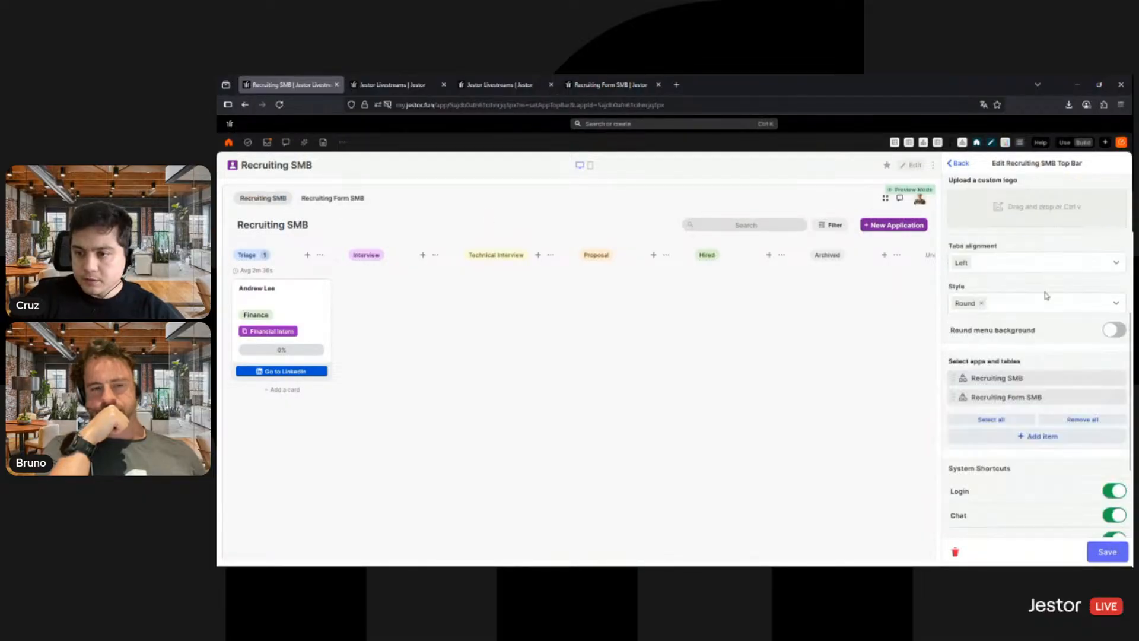
click(1032, 240)
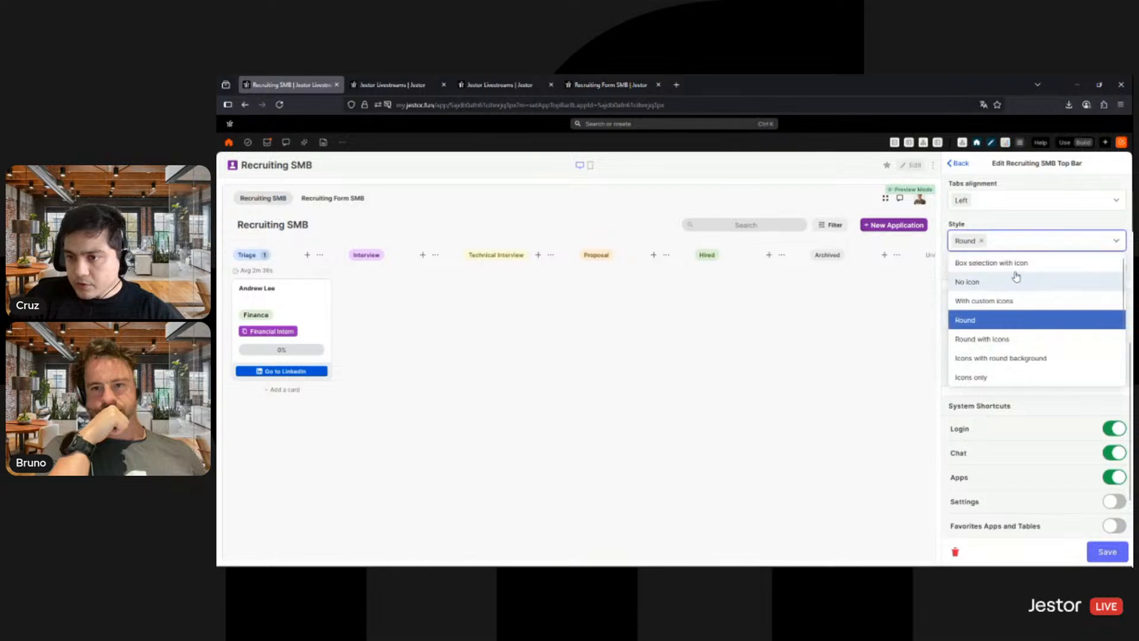
click(1031, 301)
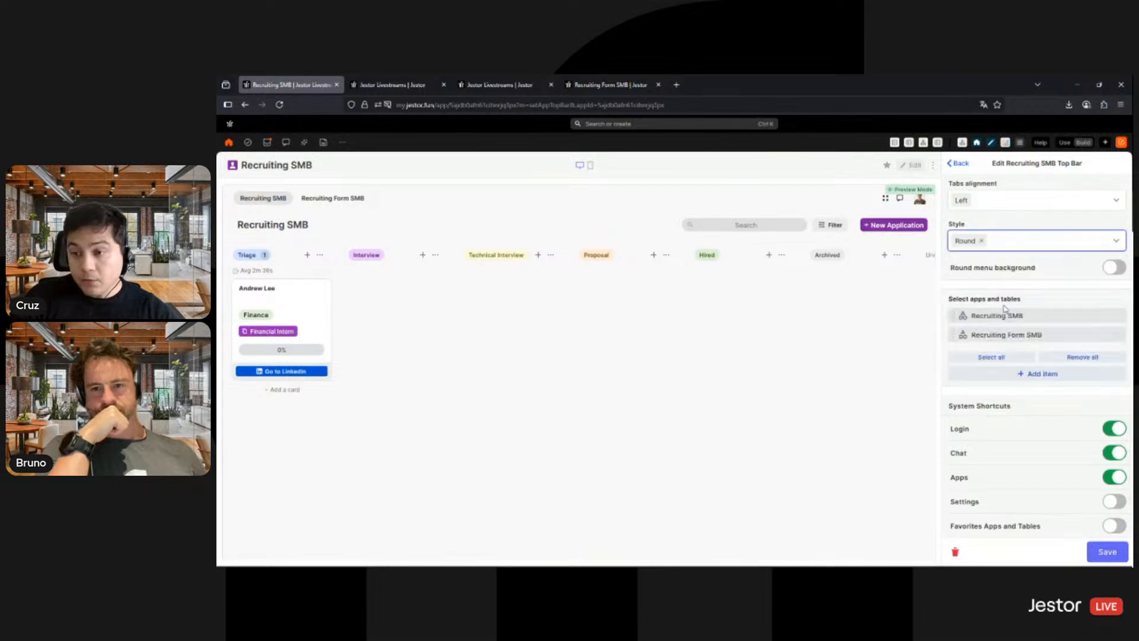
scroll(1087, 349, up, 1)
scroll(1087, 348, down, 2)
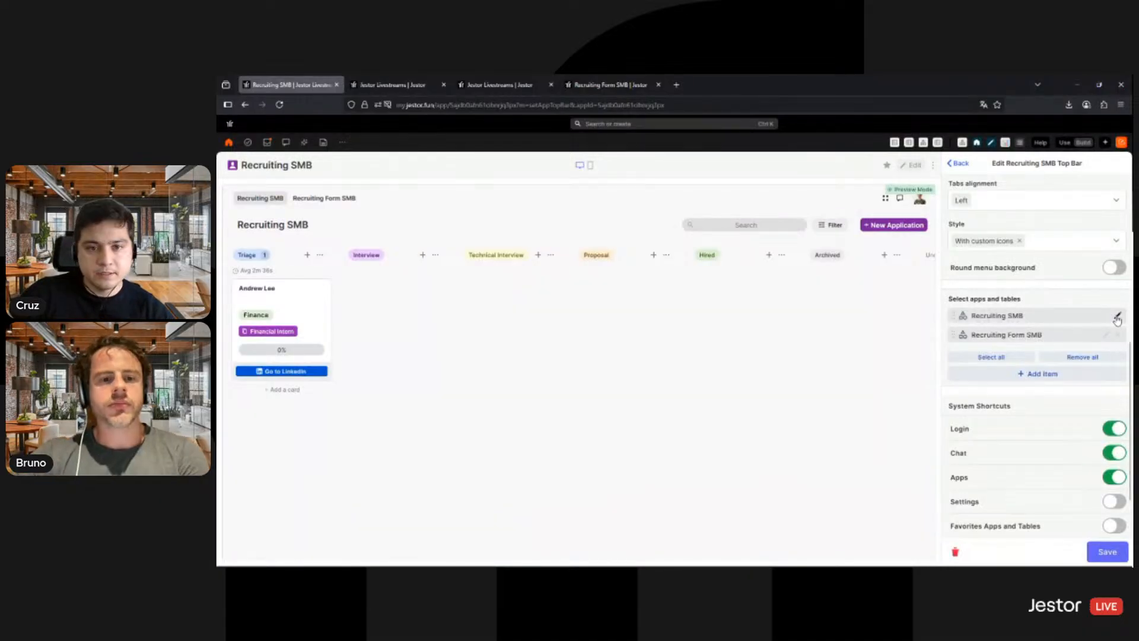
- Give the Recruiting SMB item in the top bar a person icon and save it
click(1117, 317)
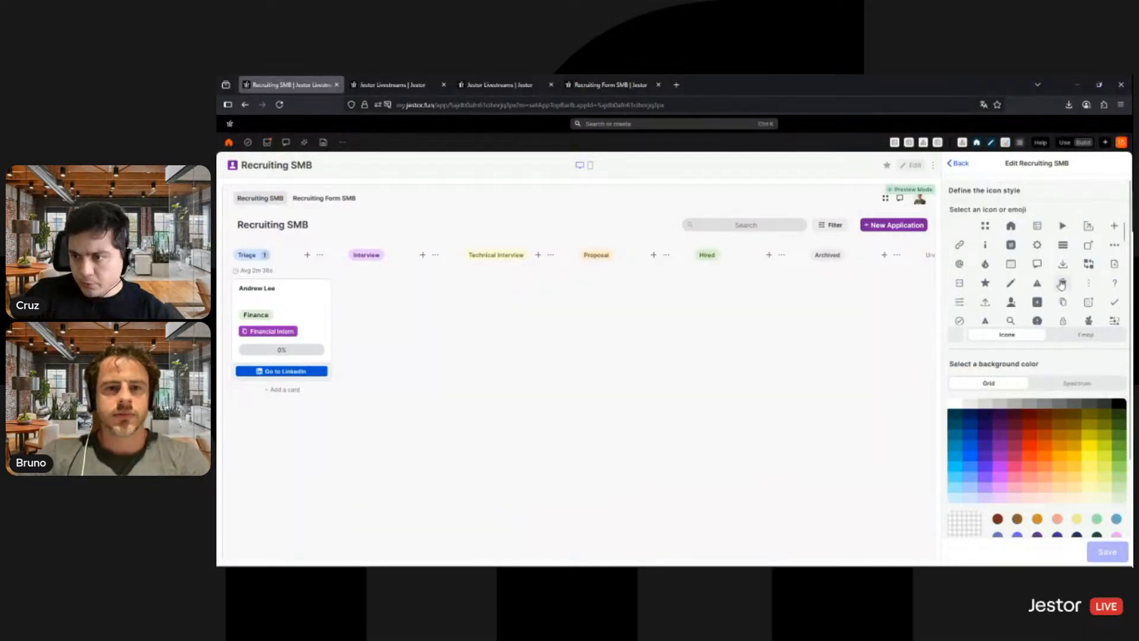
scroll(1044, 290, down, 1)
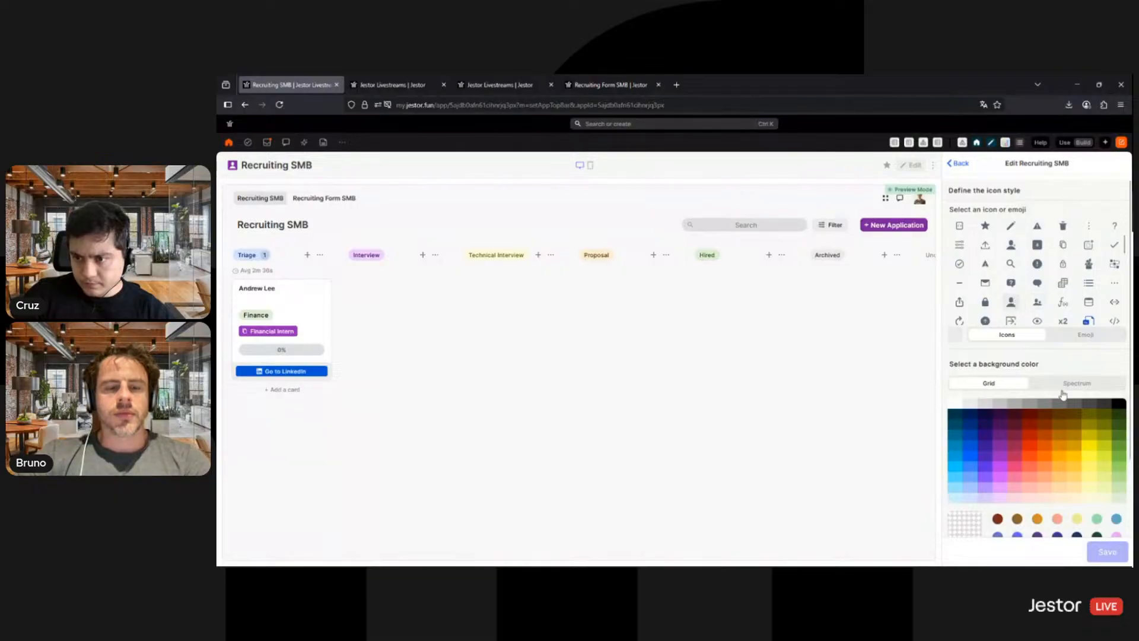
click(1107, 552)
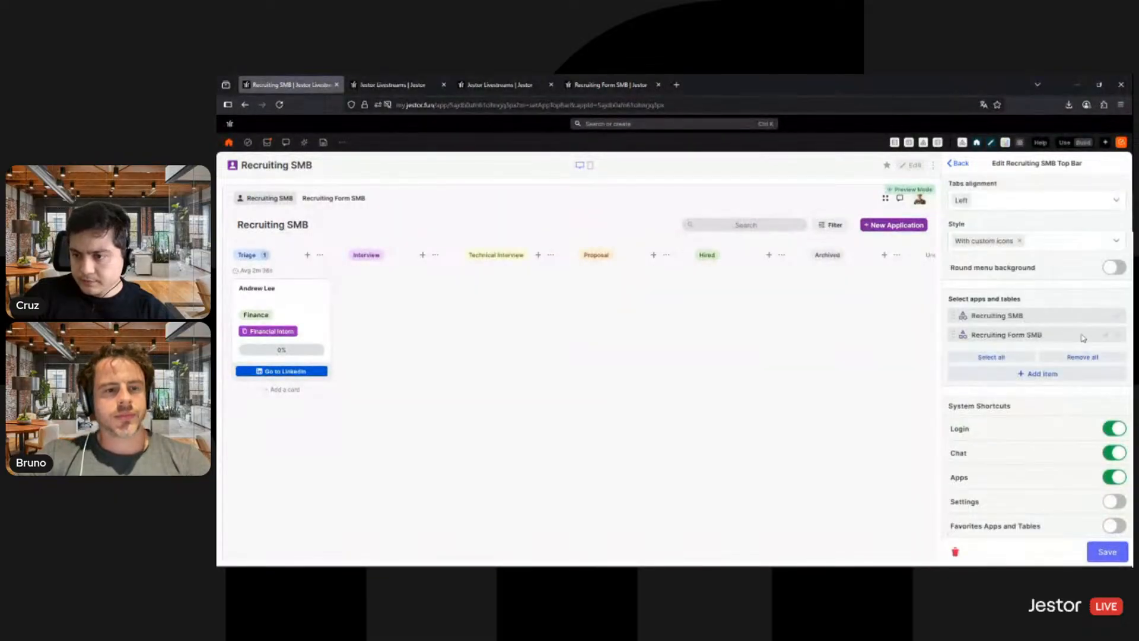
- Give the Recruiting Form SMB item in the top bar a pencil icon and save it
click(1105, 334)
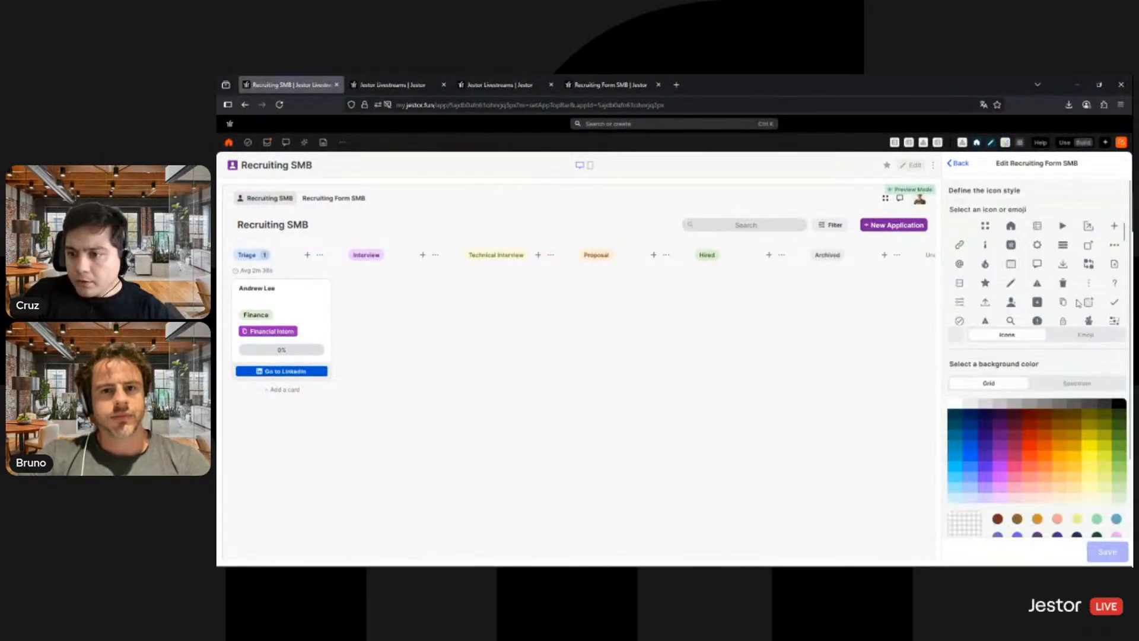
scroll(1067, 280, down, 10)
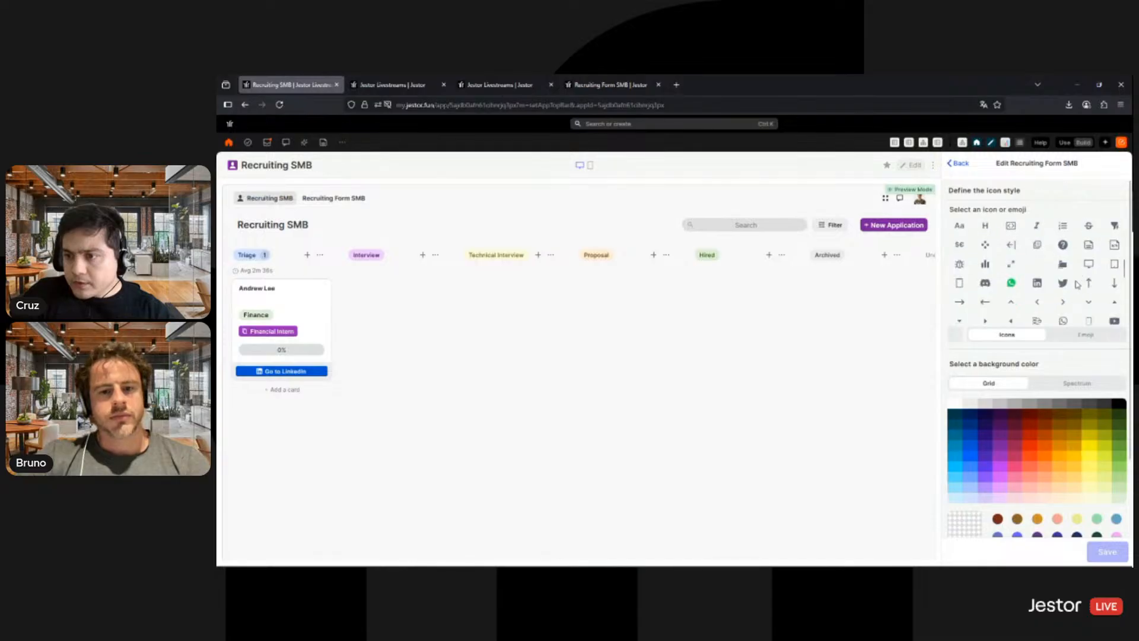
scroll(1071, 273, up, 10)
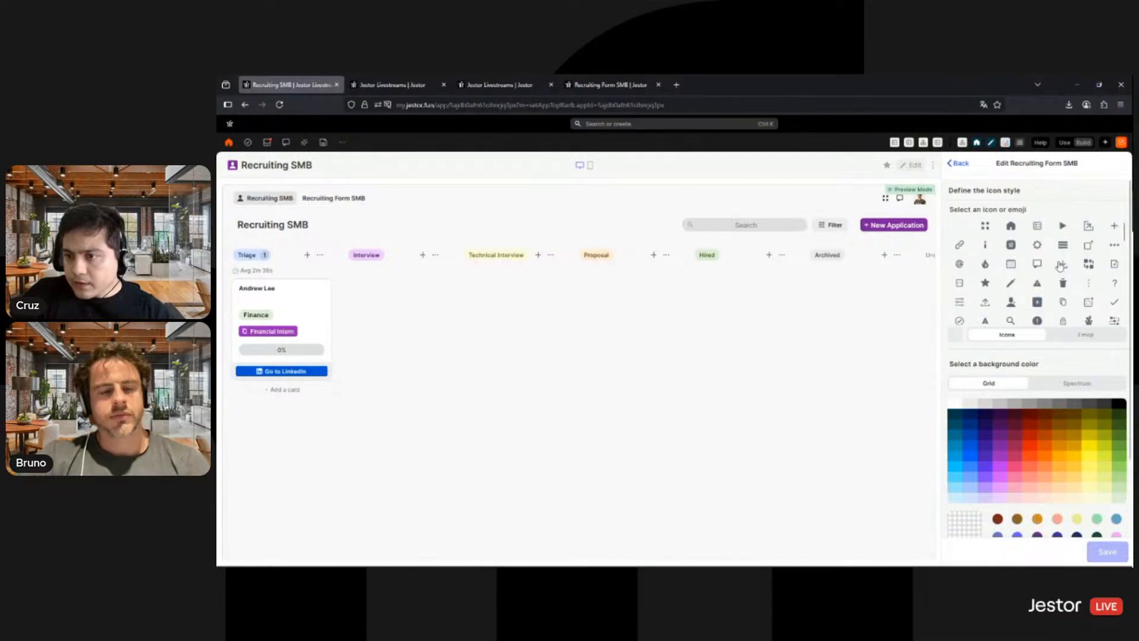
click(1011, 283)
click(1118, 557)
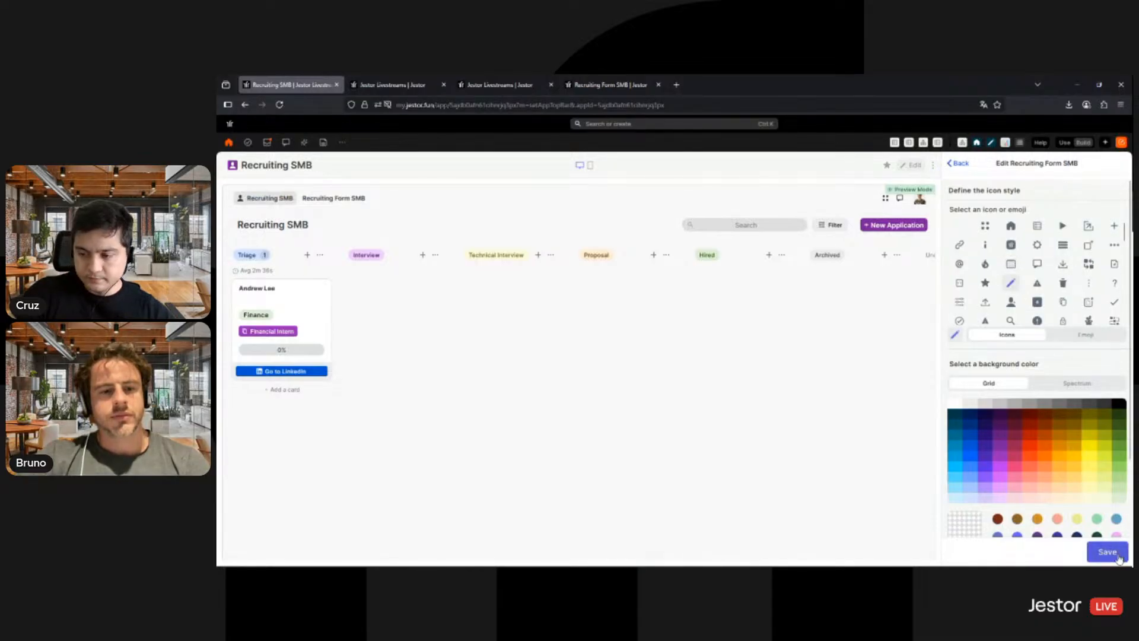
- Turn off the Login, Chat and Apps system shortcuts, then save the top bar
click(1113, 428)
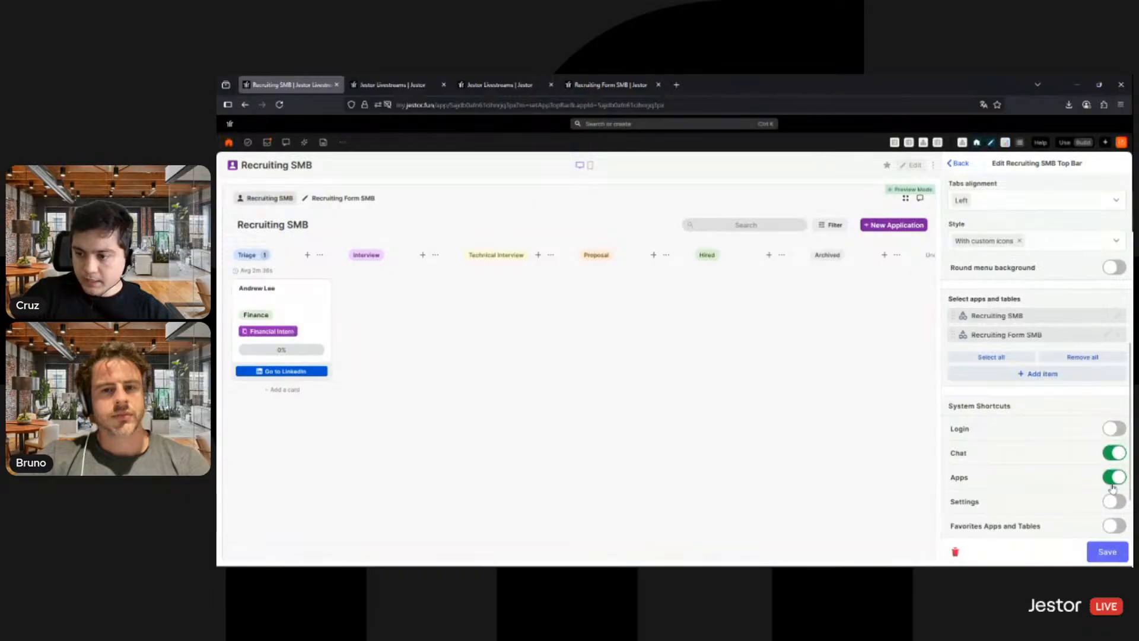
click(1114, 453)
click(1114, 477)
click(1113, 553)
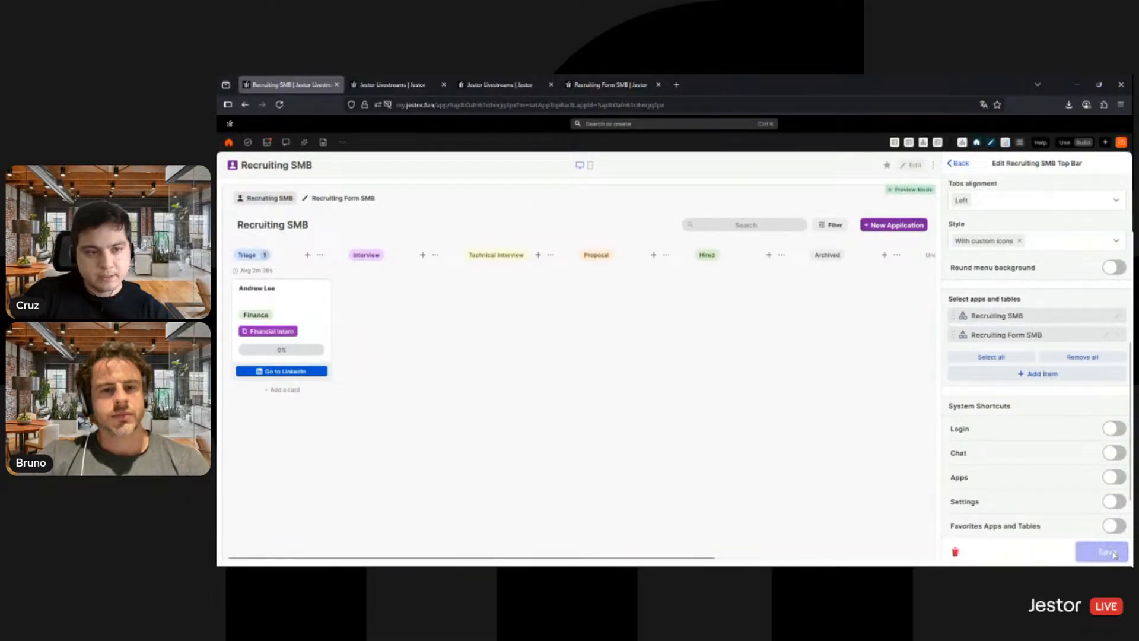
- Switch to Use mode and check the navigation between the Recruiting SMB and Recruiting Form SMB tabs
click(1065, 143)
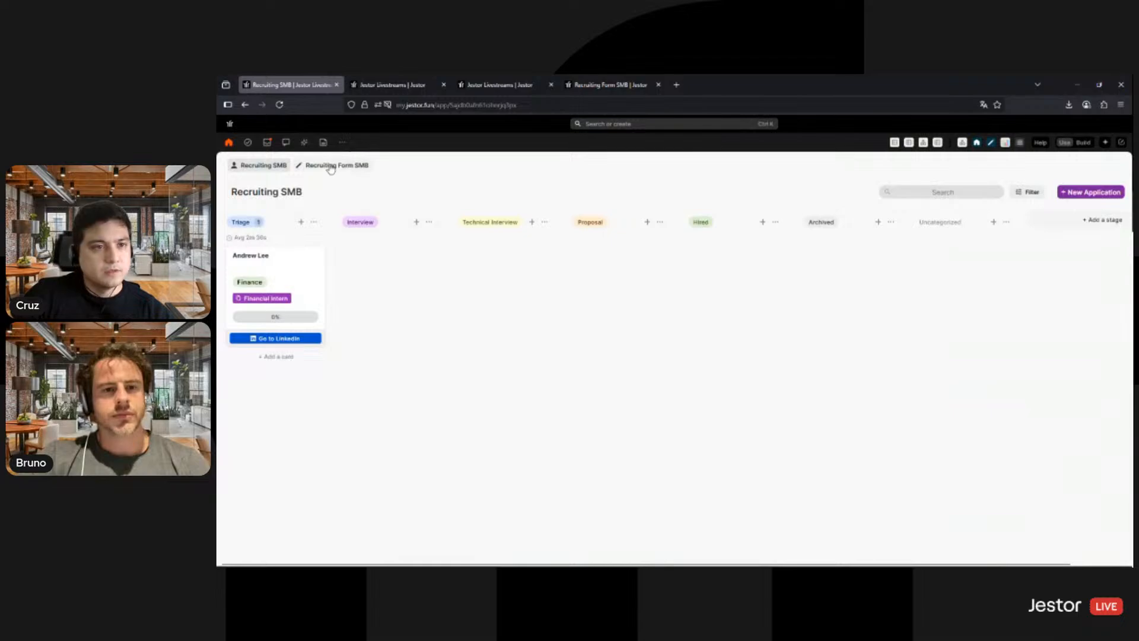
click(331, 167)
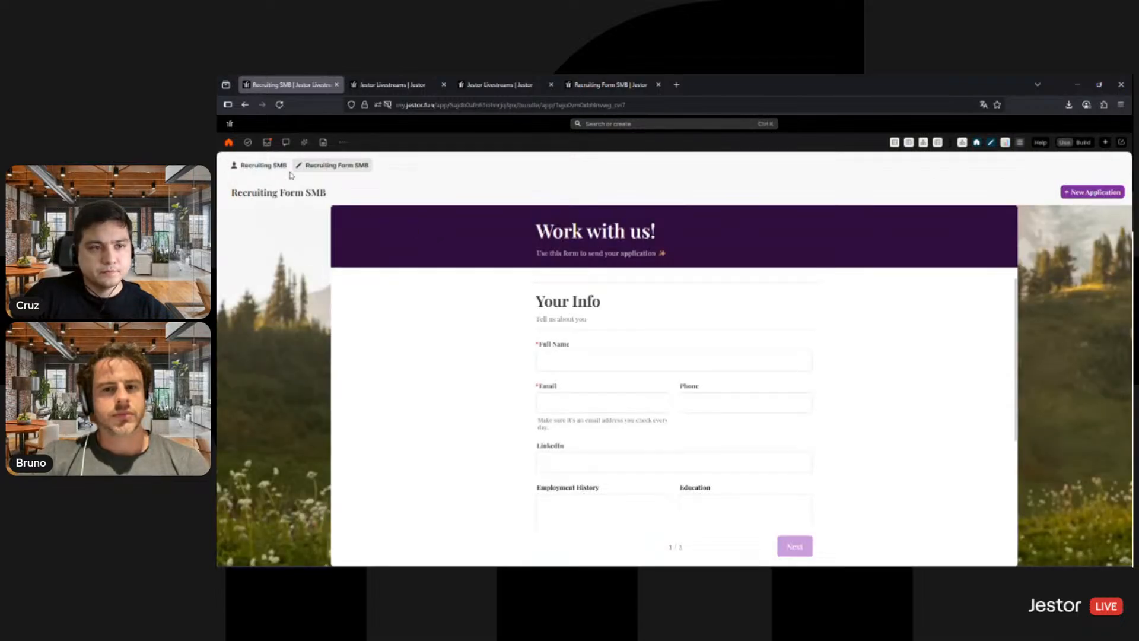
click(278, 167)
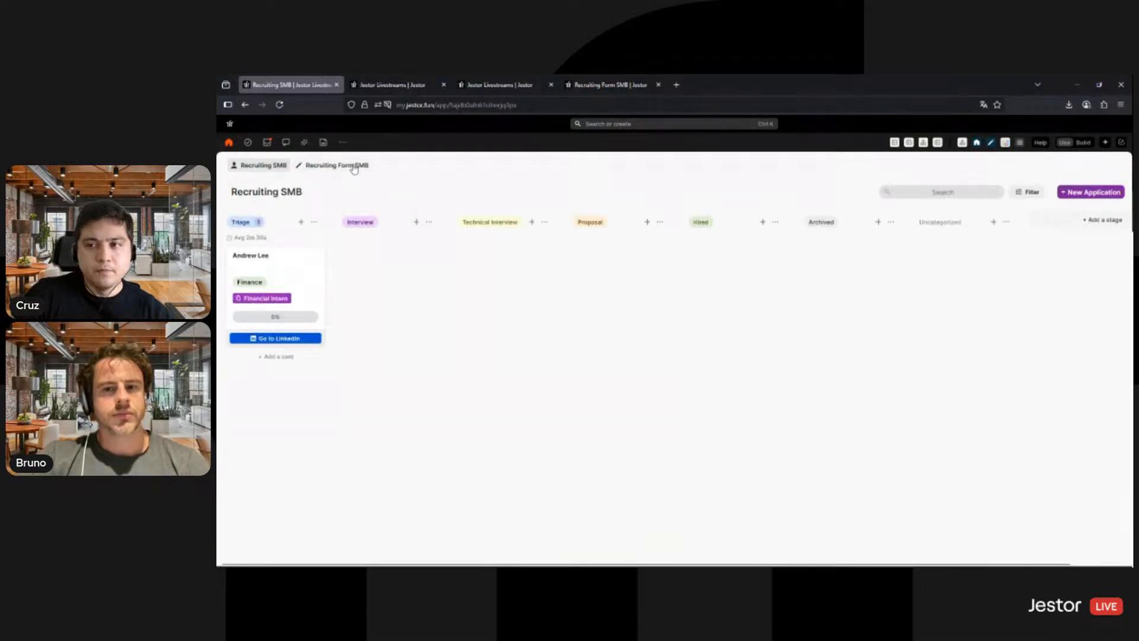
click(354, 168)
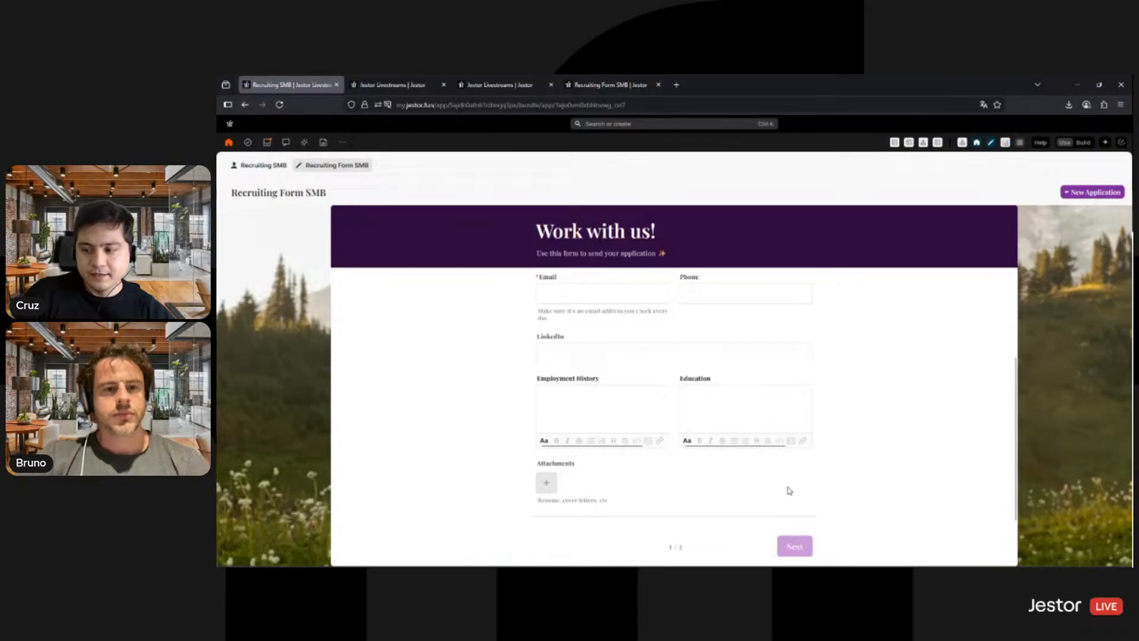
scroll(788, 491, up, 3)
click(265, 168)
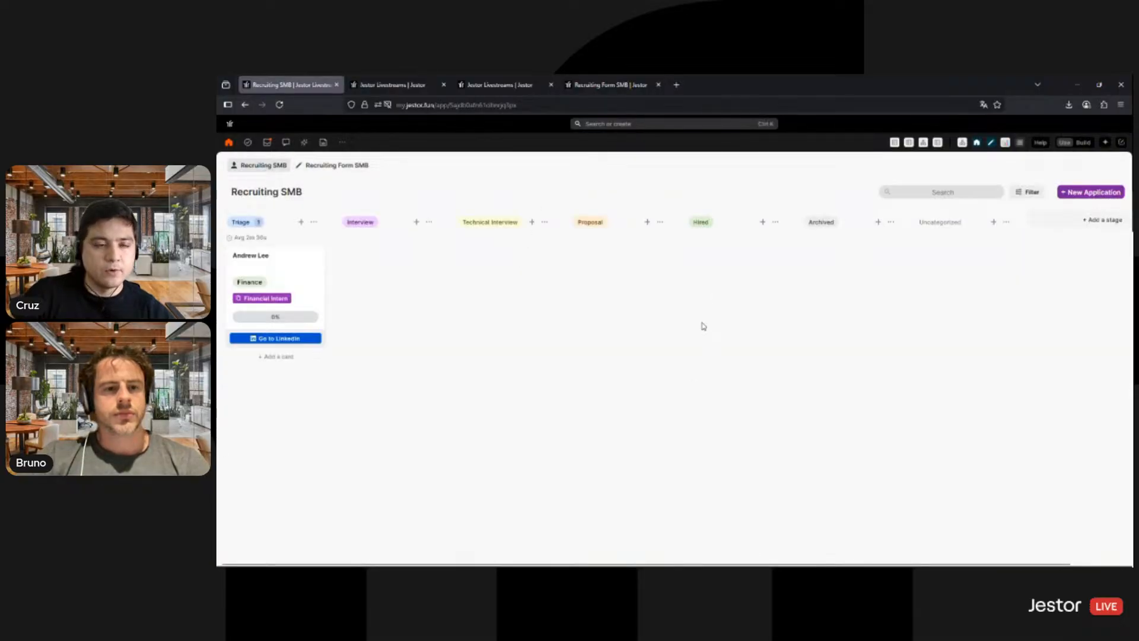
- Examine the full record of the applicant in the Triage stage, then close it
click(312, 273)
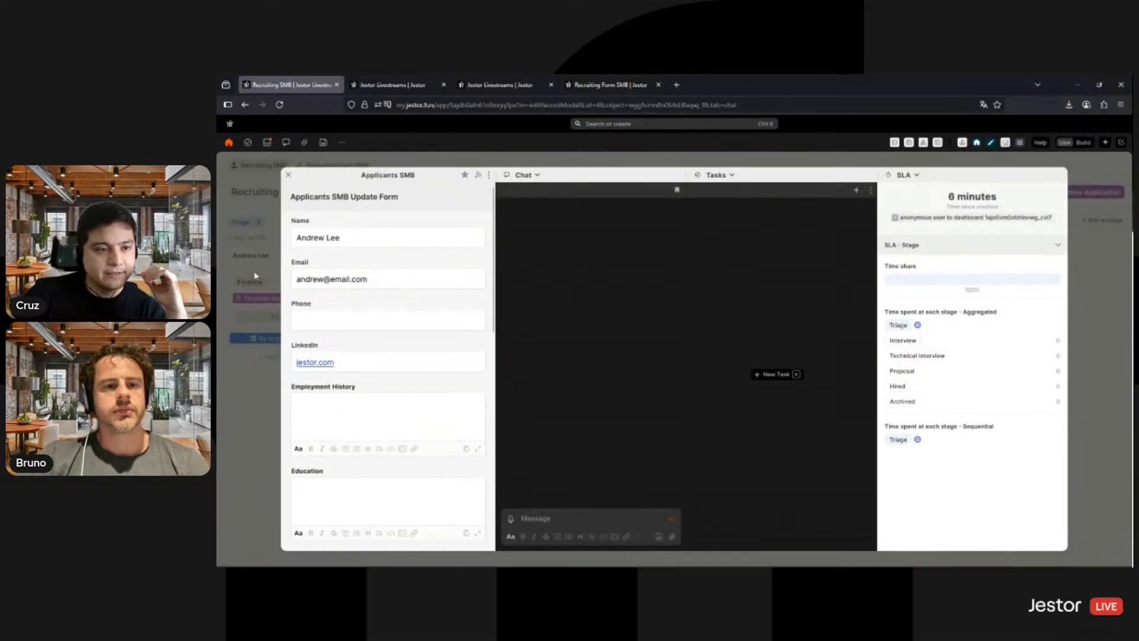
scroll(376, 315, down, 2)
scroll(376, 315, down, 5)
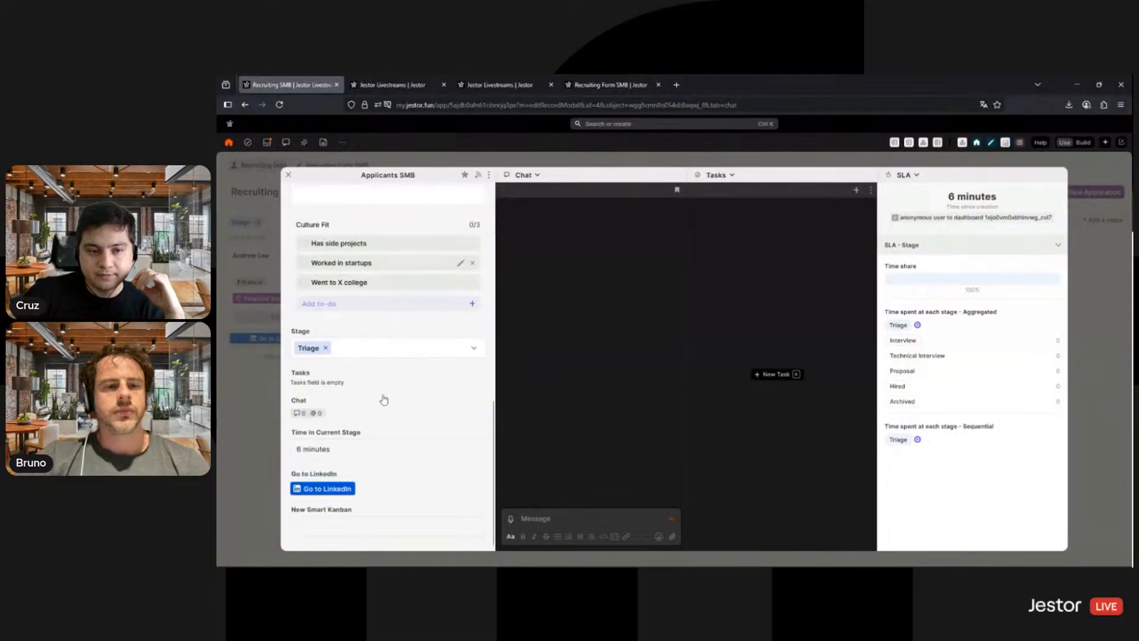
scroll(401, 314, up, 7)
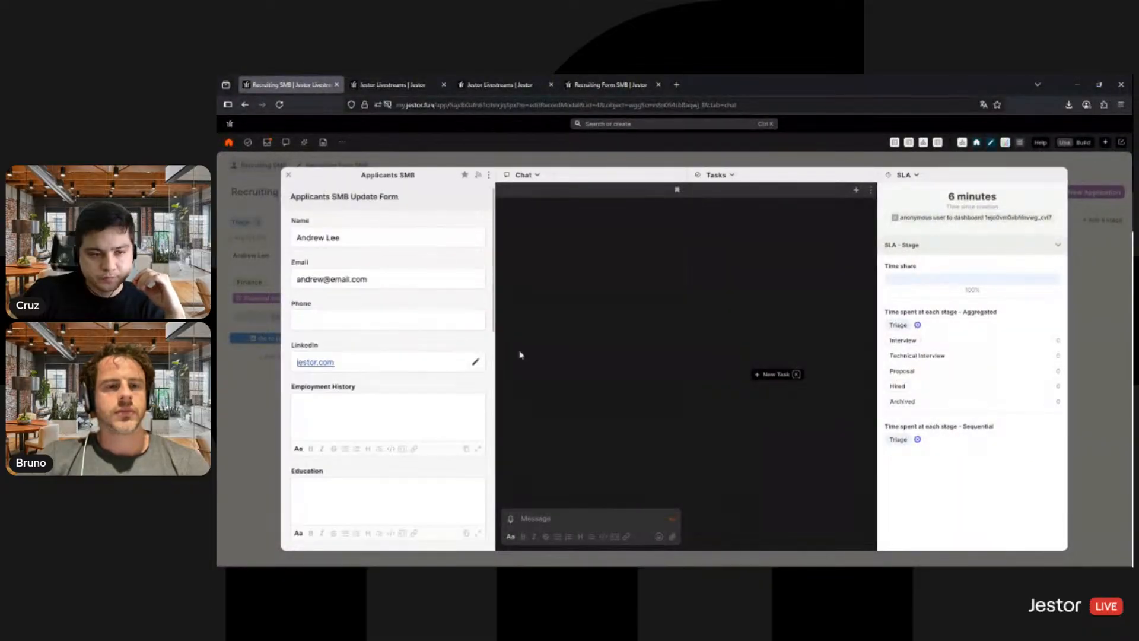
click(988, 161)
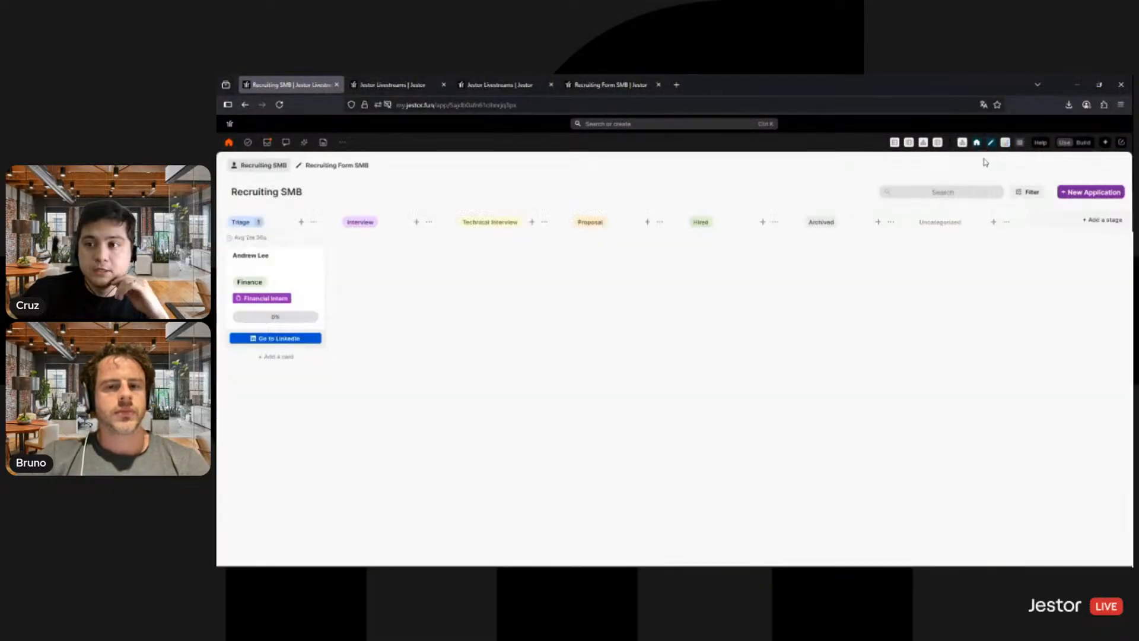
- Add a Favorite field named Favorite, with default value Unchecked, to the Applicants SMB table
click(409, 86)
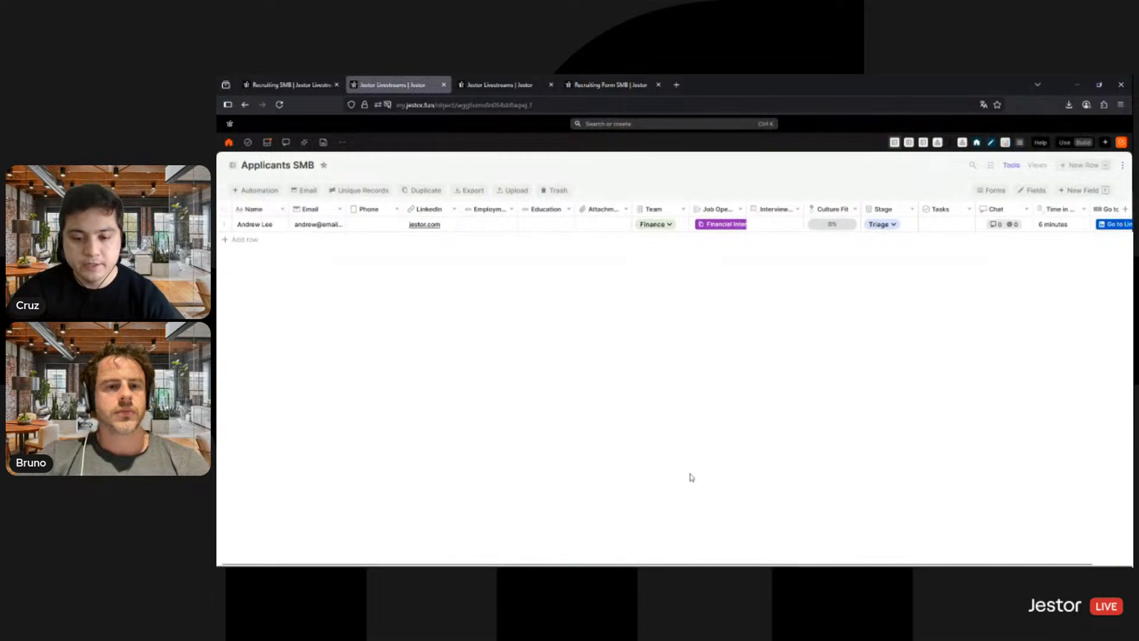
scroll(947, 548, right, 2)
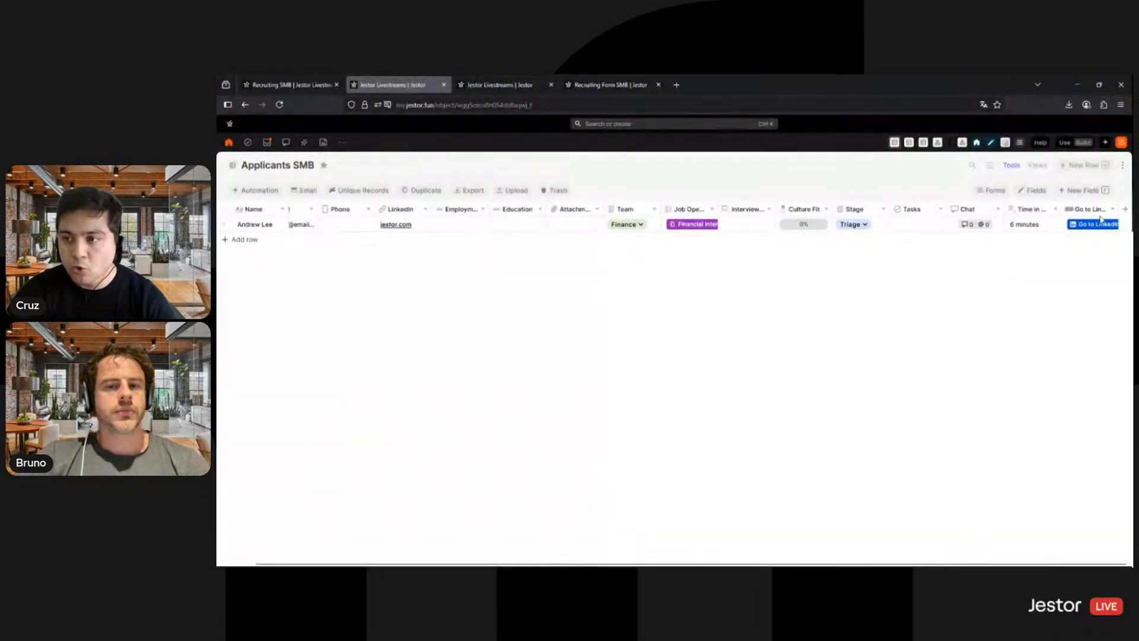
click(1124, 209)
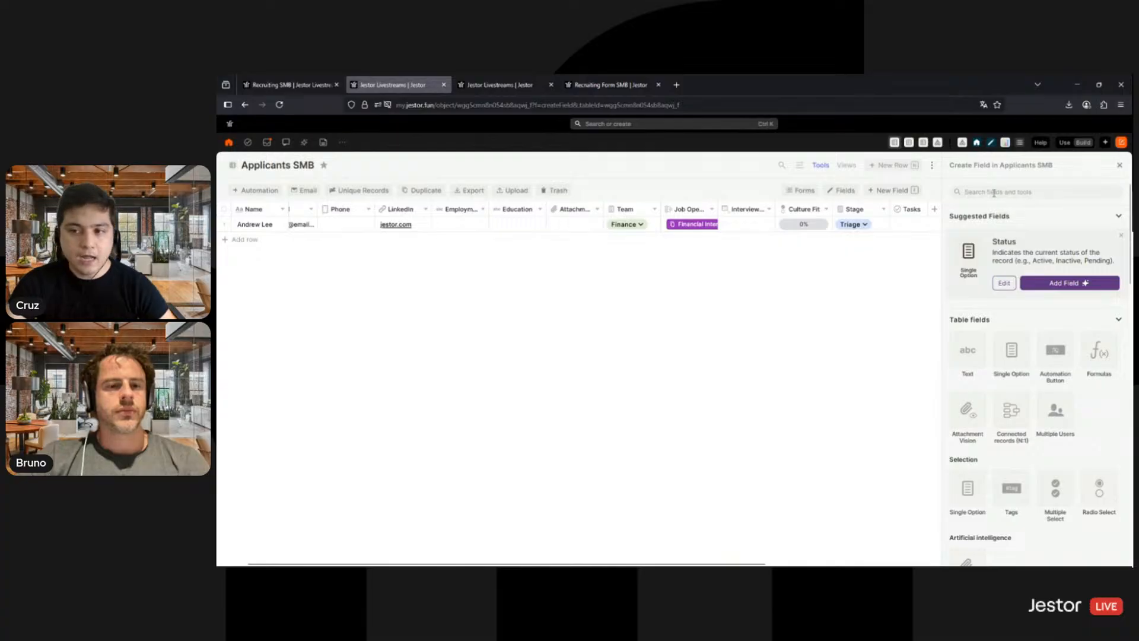
scroll(1008, 356, down, 8)
scroll(1073, 403, up, 5)
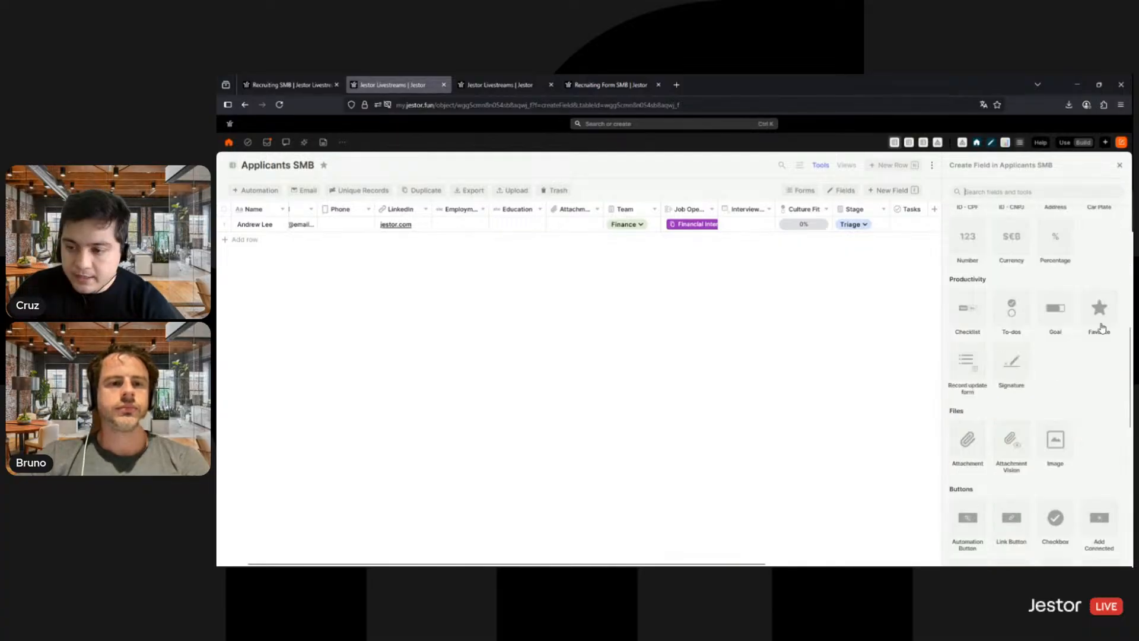
click(1099, 306)
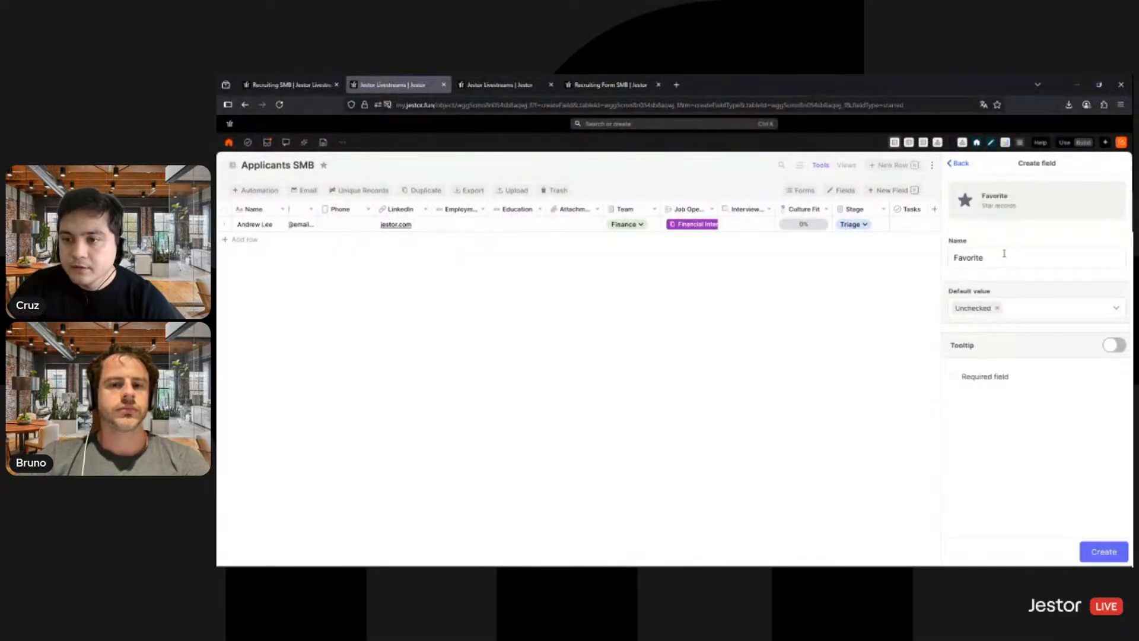
double_click(1004, 254)
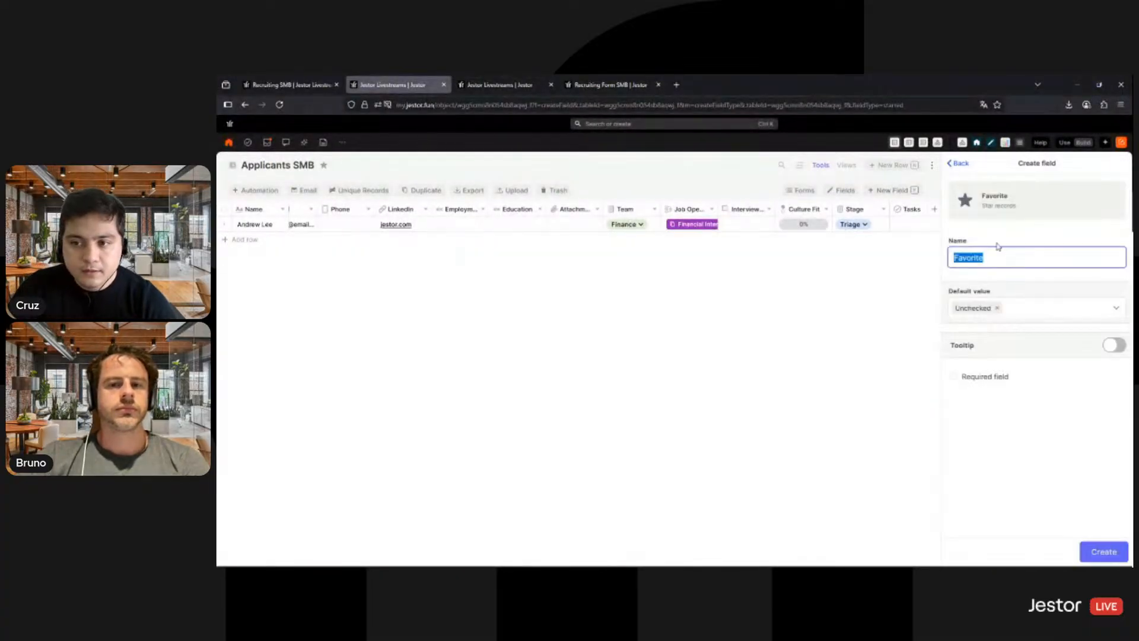
click(1049, 469)
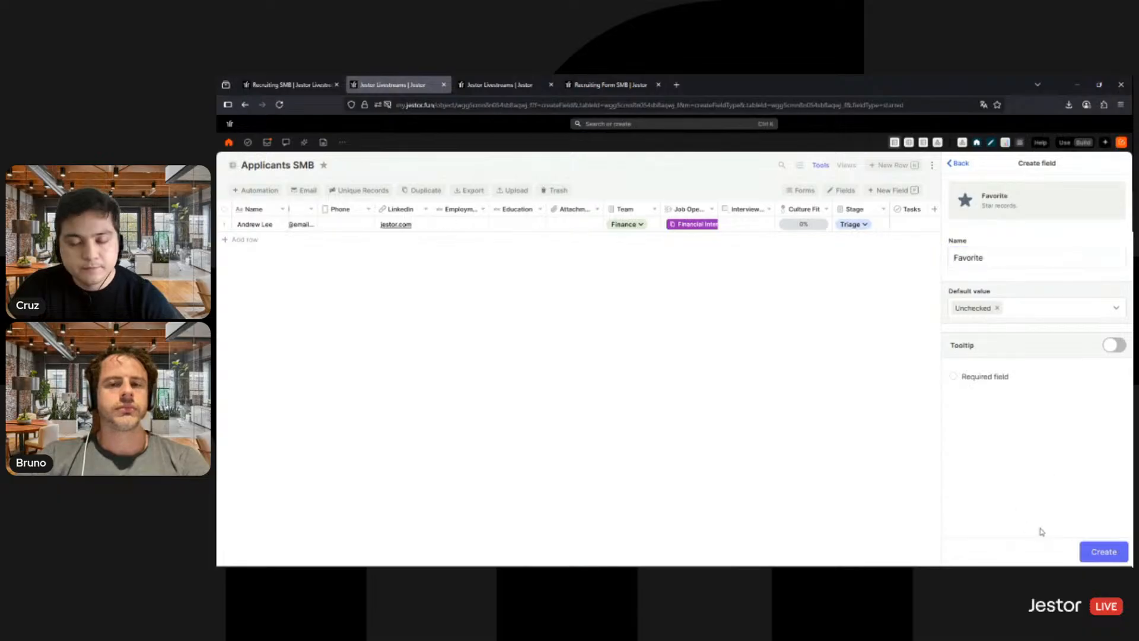
click(1090, 557)
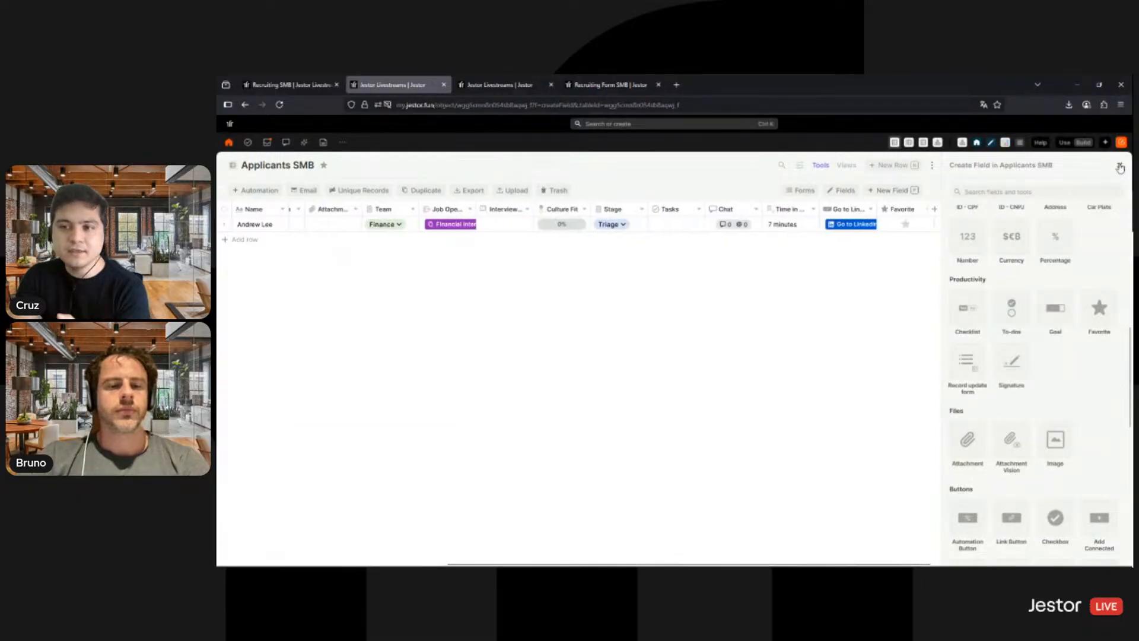
click(1119, 167)
click(1120, 167)
click(896, 375)
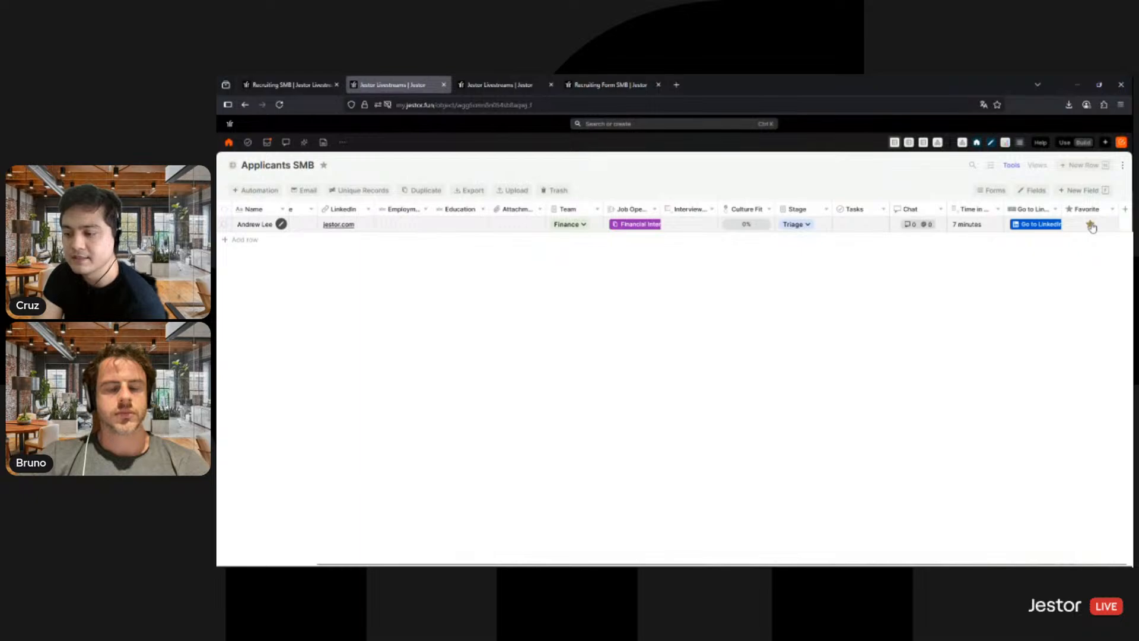
- Set the table's record creation form to import the Recruiting Form from the Recruiting Form SMB app page, and save it
click(992, 191)
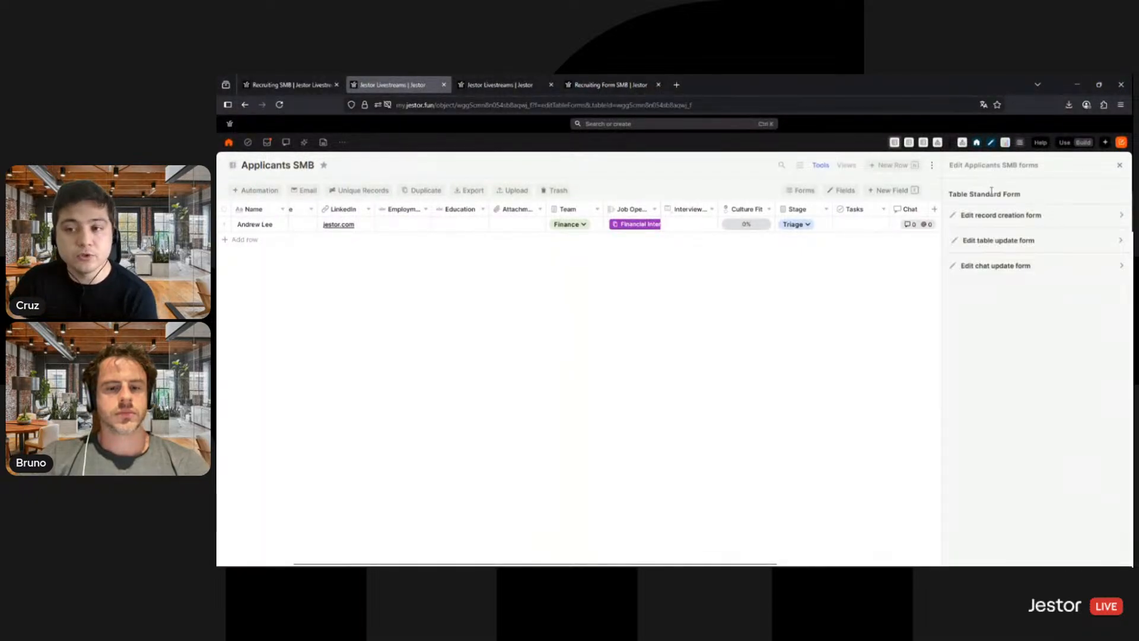
click(1016, 222)
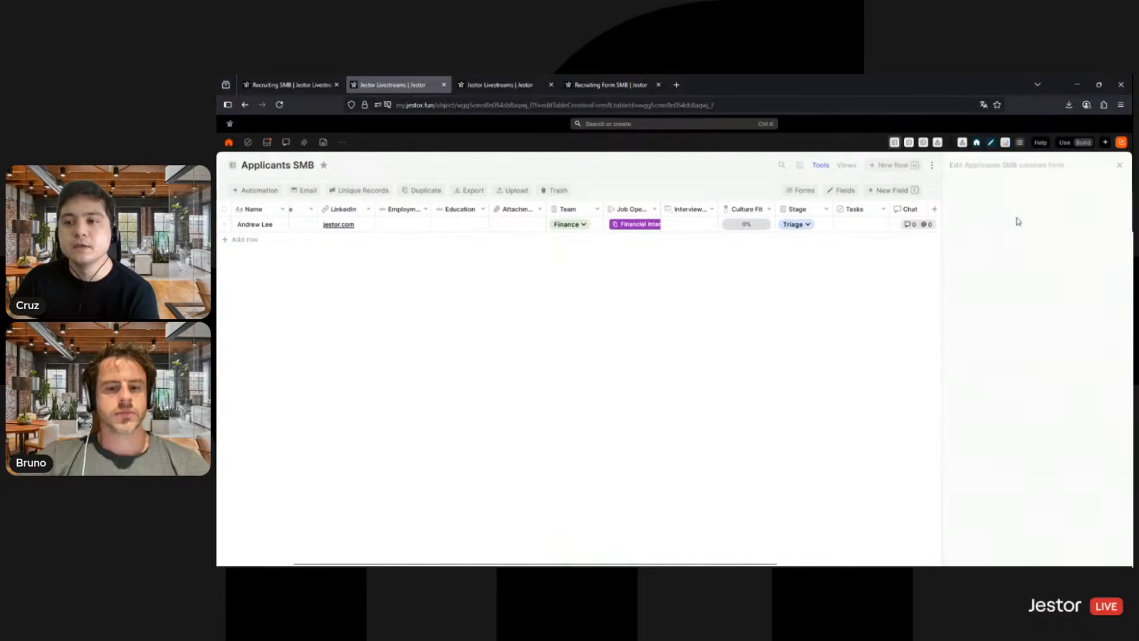
click(1027, 231)
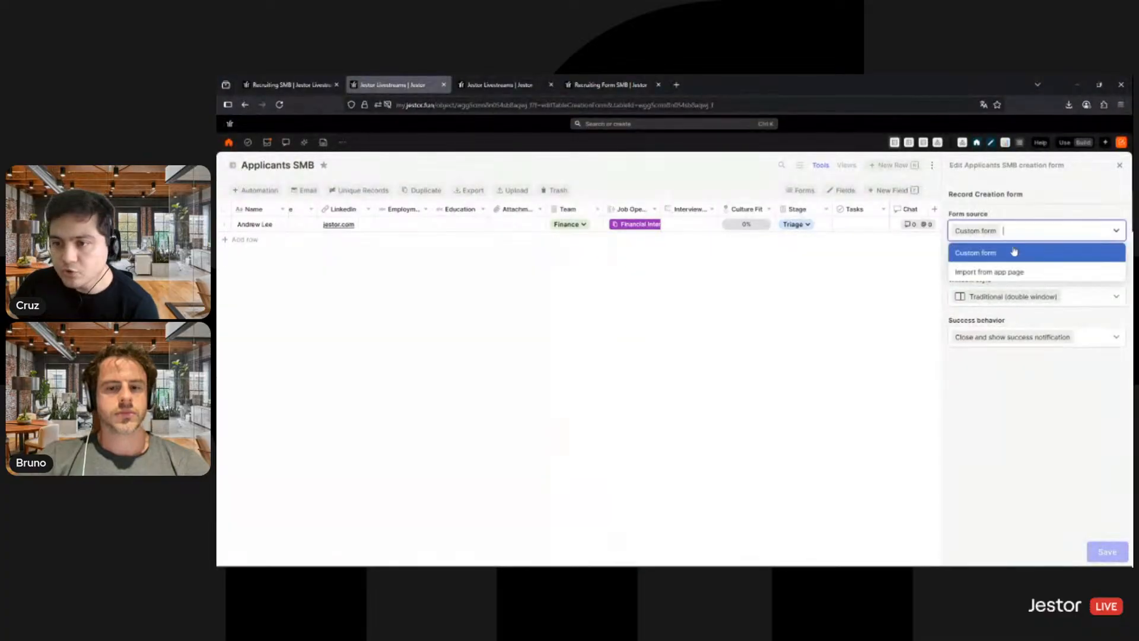
click(998, 273)
click(1024, 274)
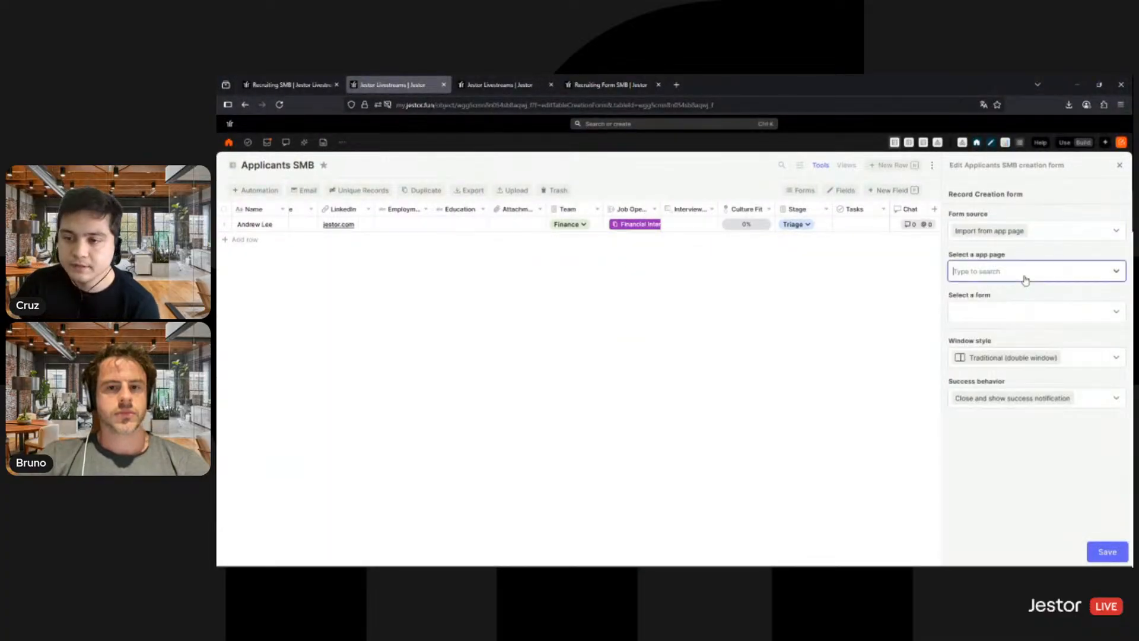
text(form)
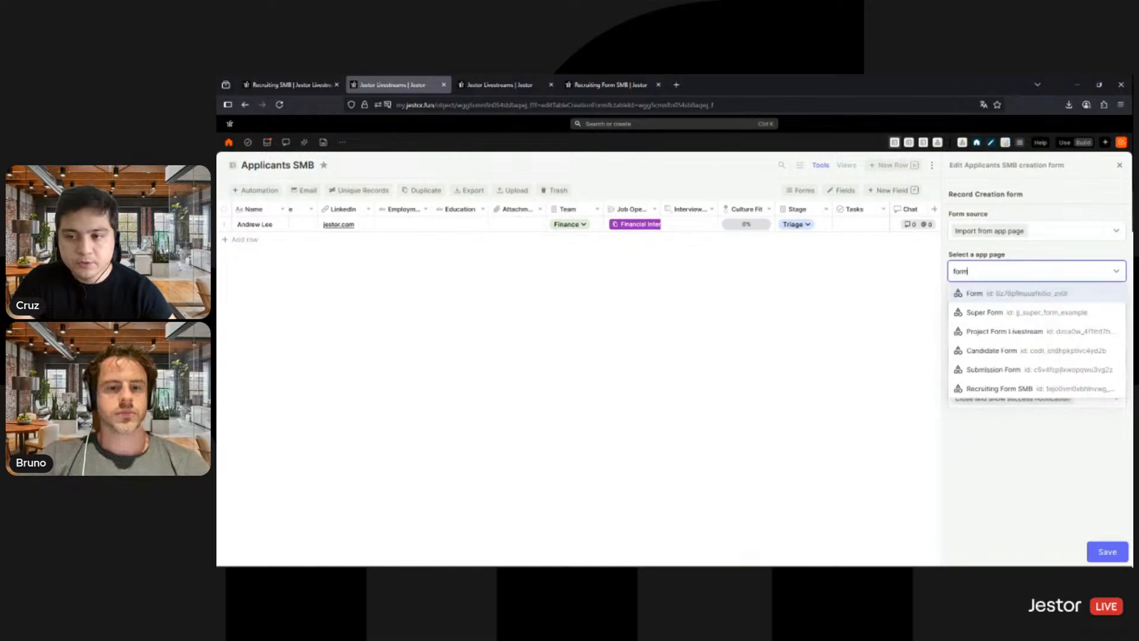
click(1006, 390)
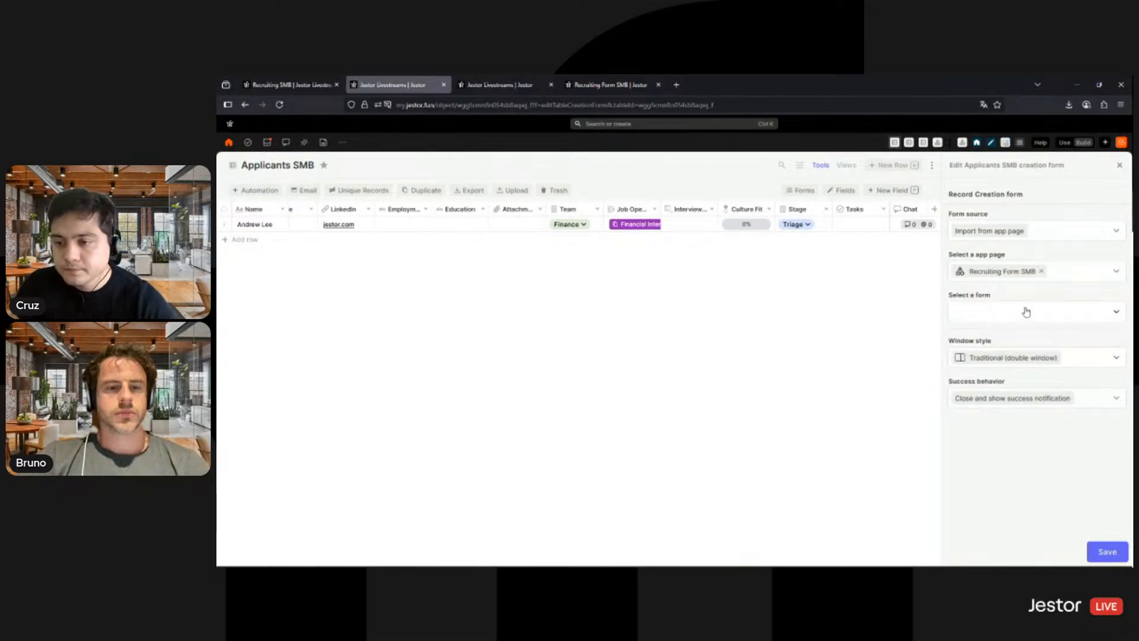
click(1025, 312)
click(996, 335)
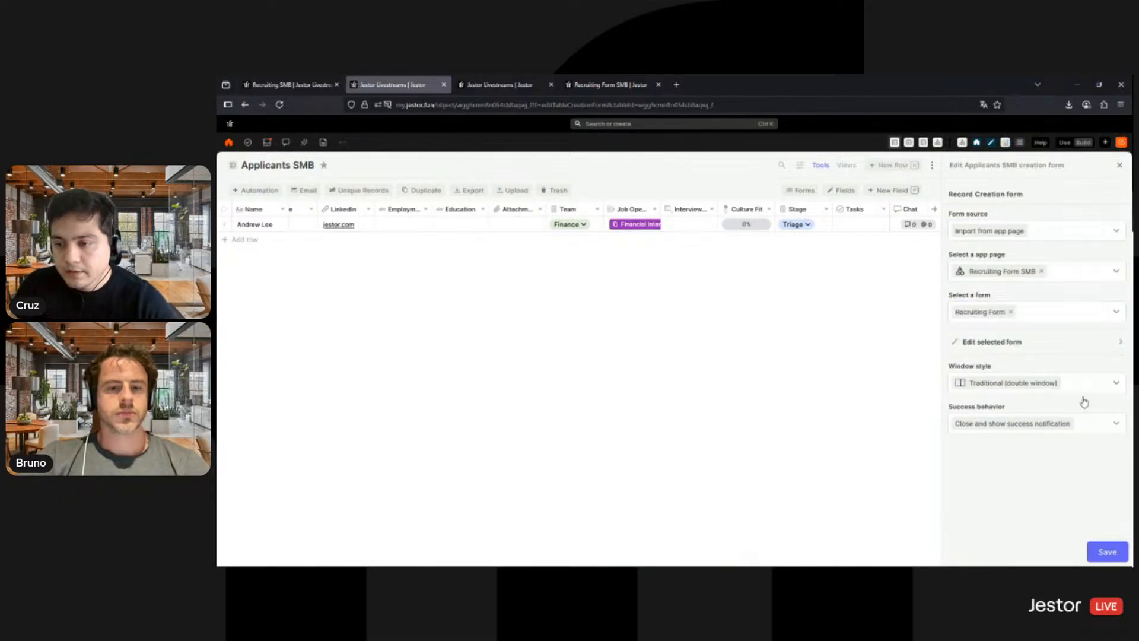
click(1106, 551)
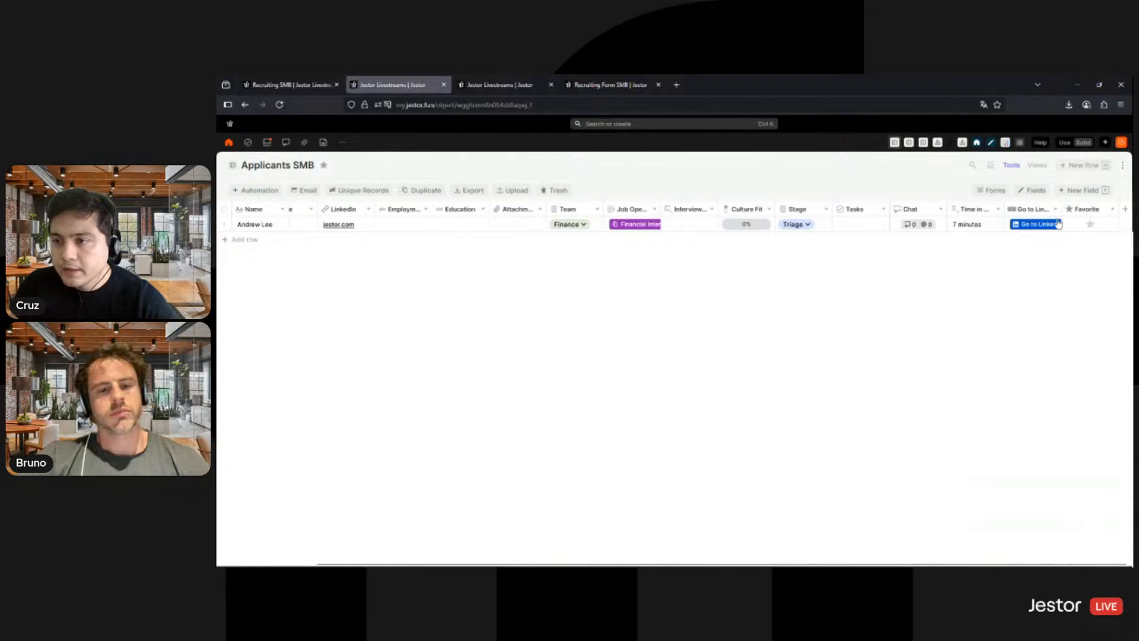
- Open a new row in Applicants SMB to check the imported creation form, then close it
click(1089, 166)
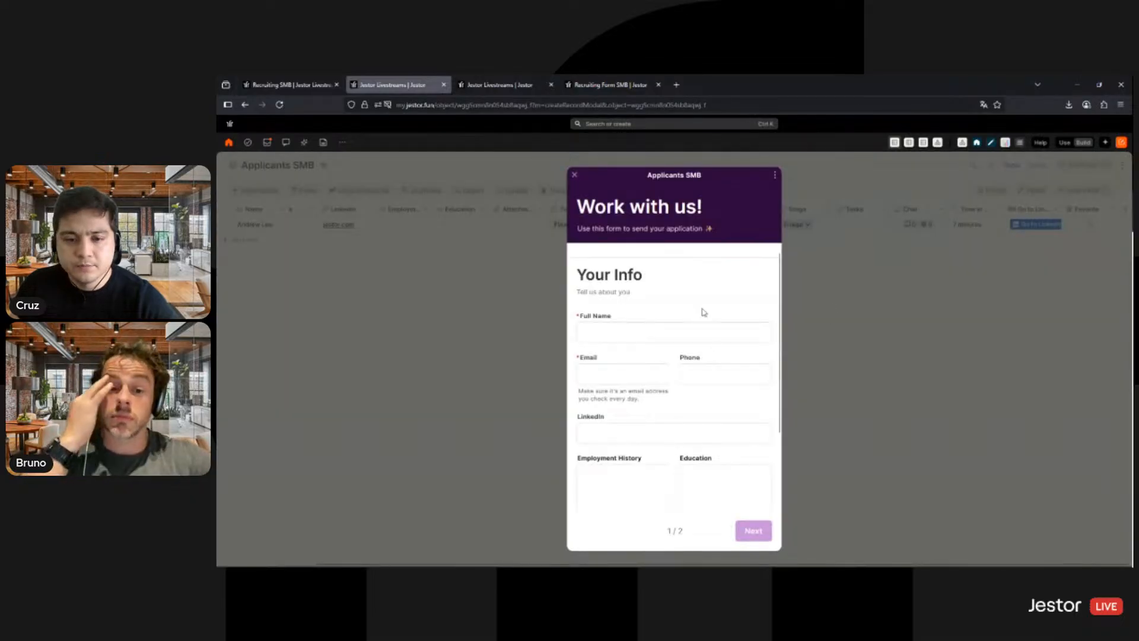
scroll(702, 310, down, 2)
click(1017, 366)
- Check the applicant's record and remove Connected records, Record history and All records data from the table update form's toolbar
click(1001, 191)
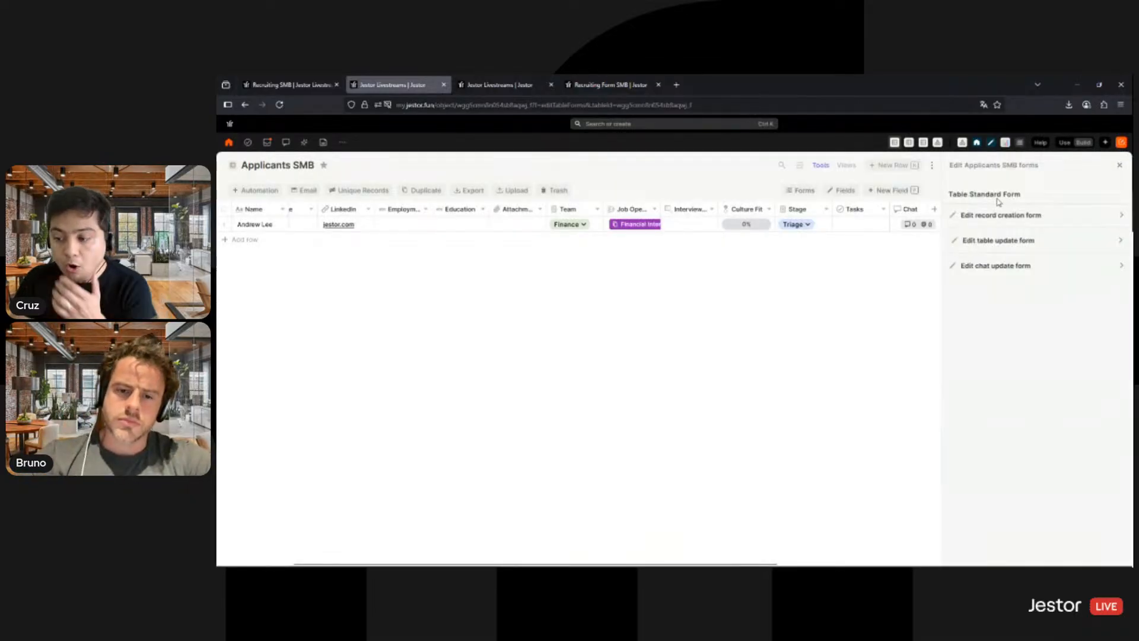
click(1044, 244)
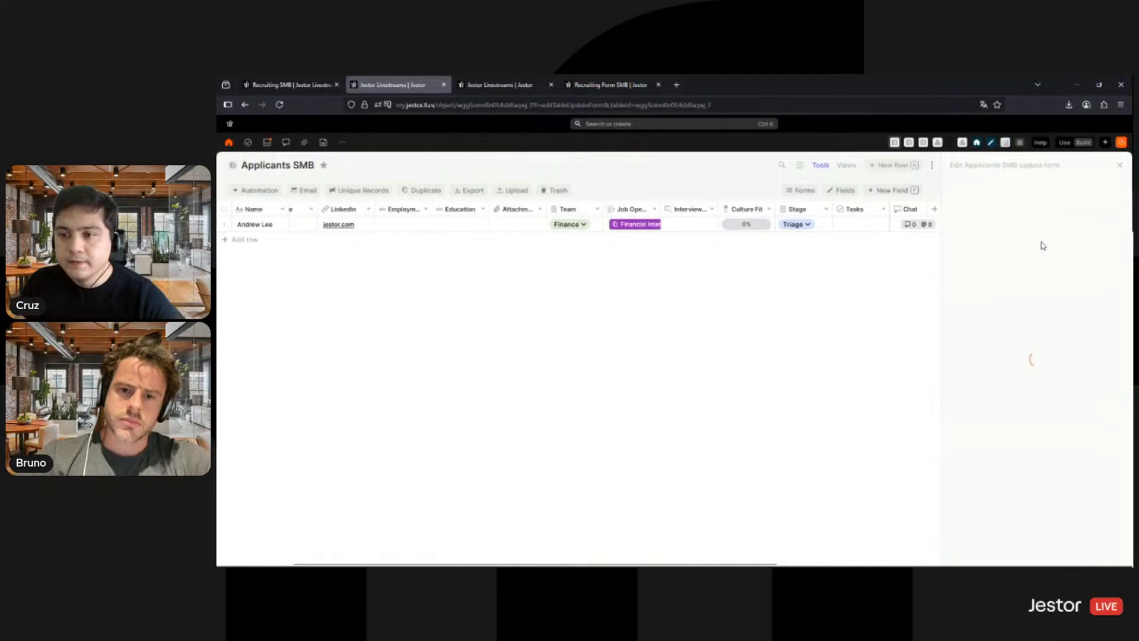
click(280, 225)
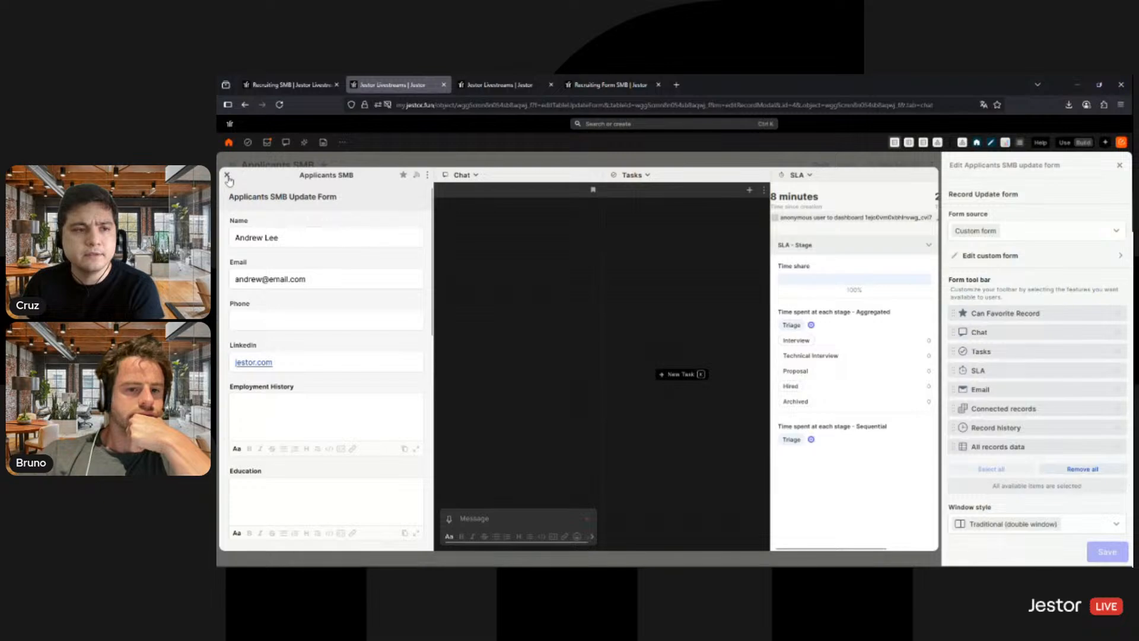
click(1009, 312)
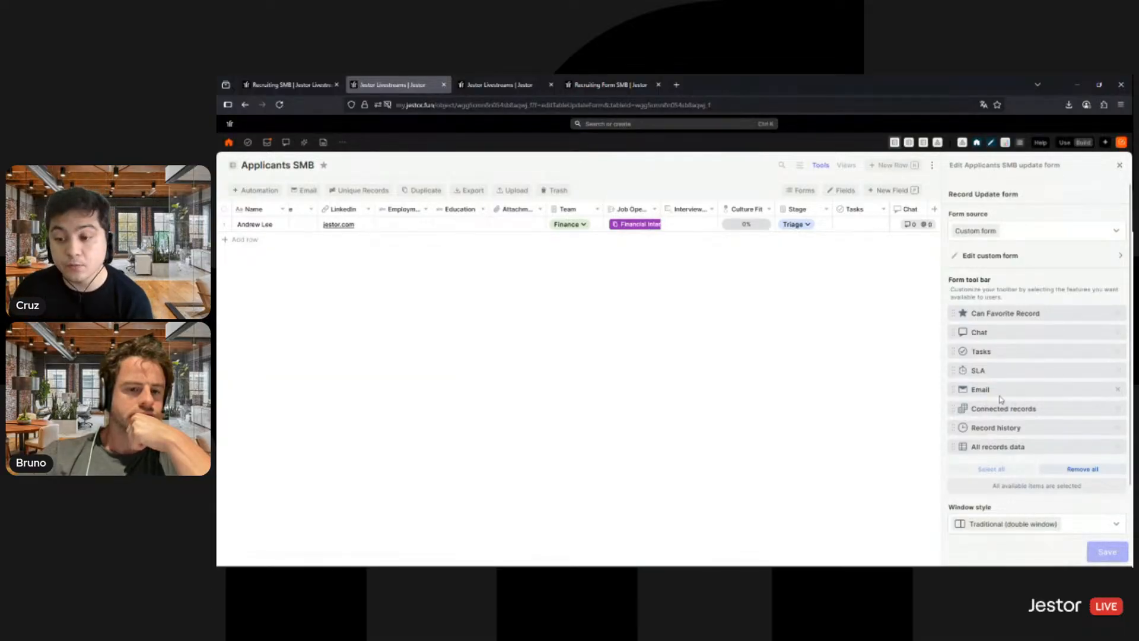
click(1117, 409)
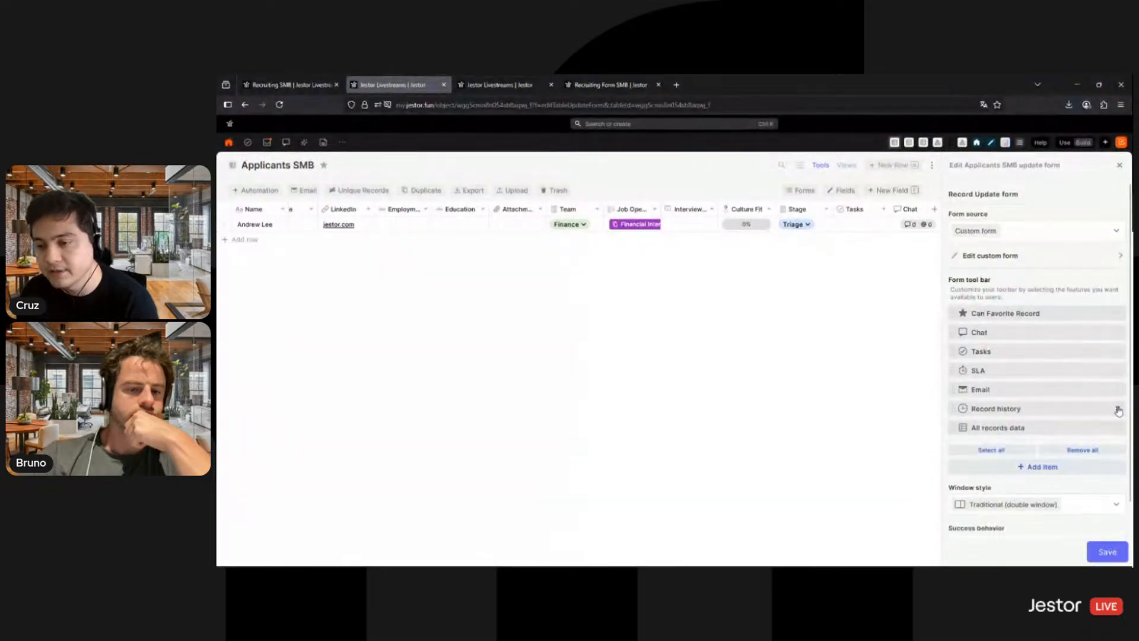
click(1117, 409)
click(1118, 409)
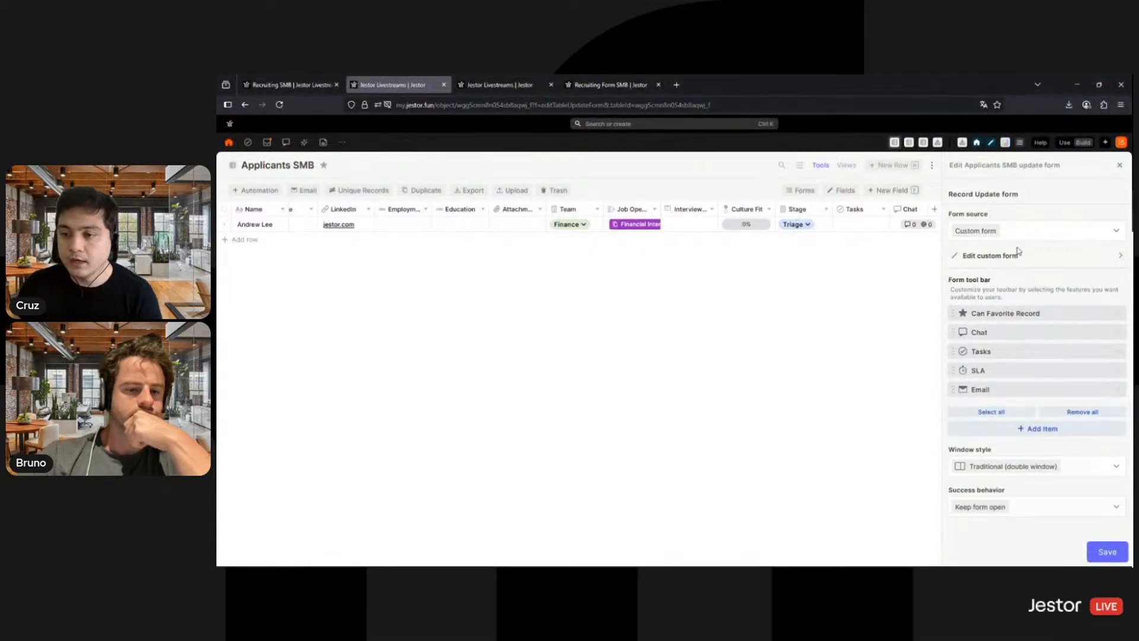
- Edit the custom update form to use the record label as its title
click(1042, 256)
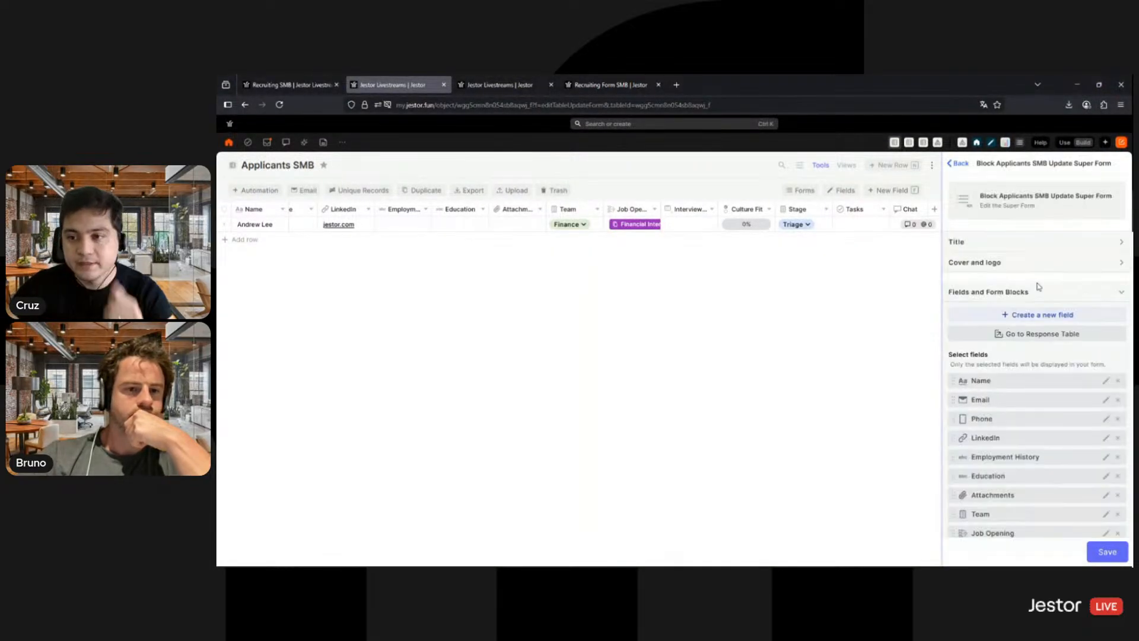
click(1056, 248)
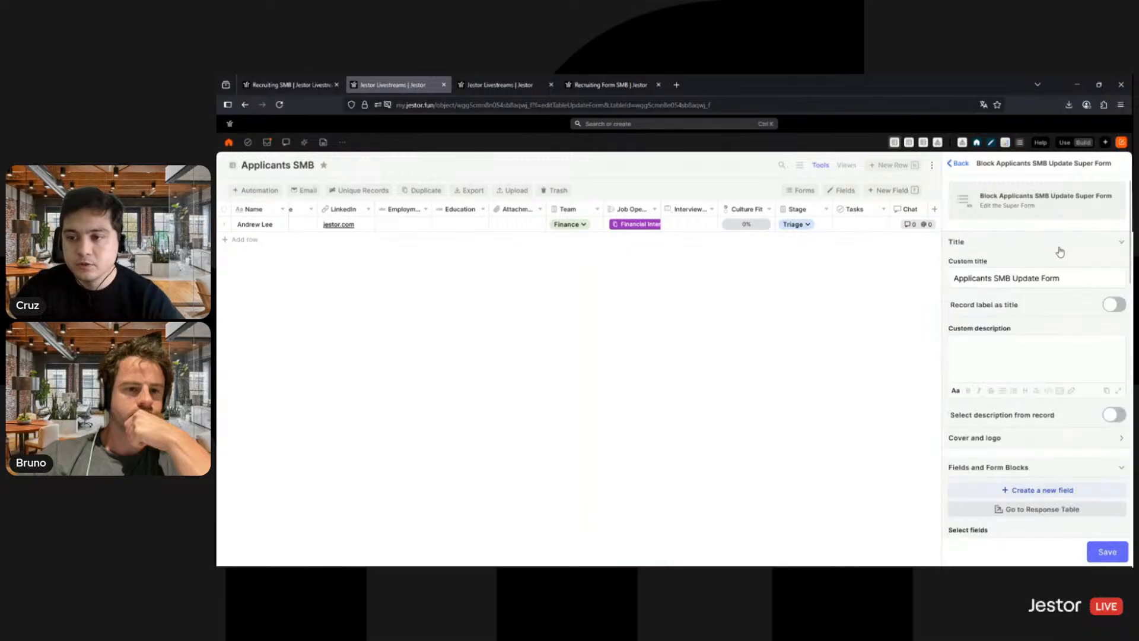
click(1115, 305)
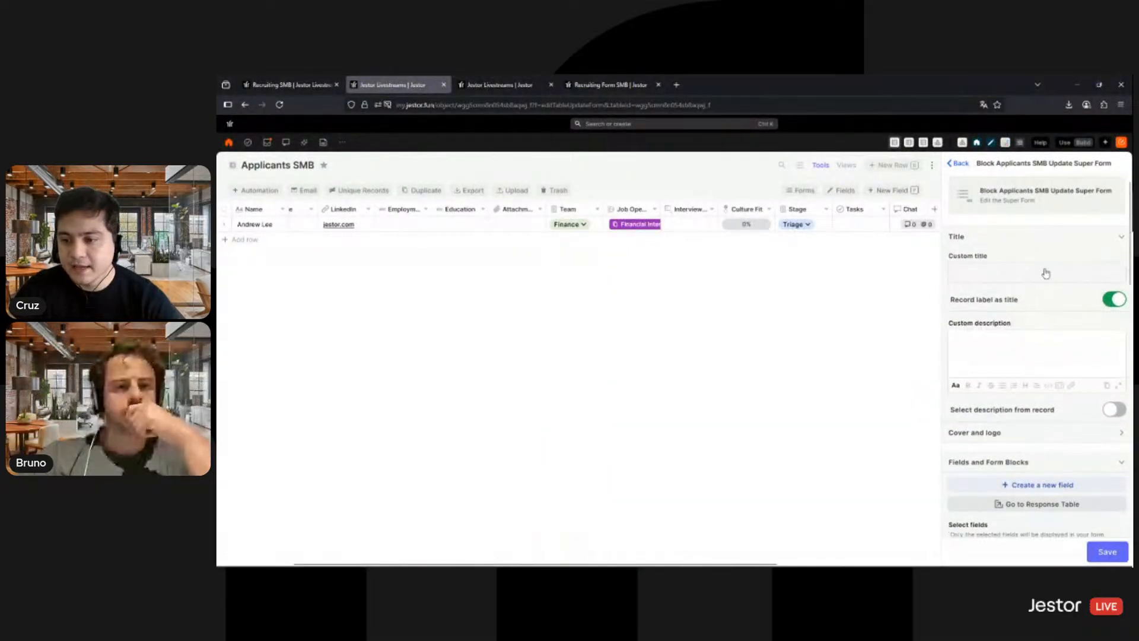
- Add an Inline form block to the update form's fields
scroll(1046, 273, down, 4)
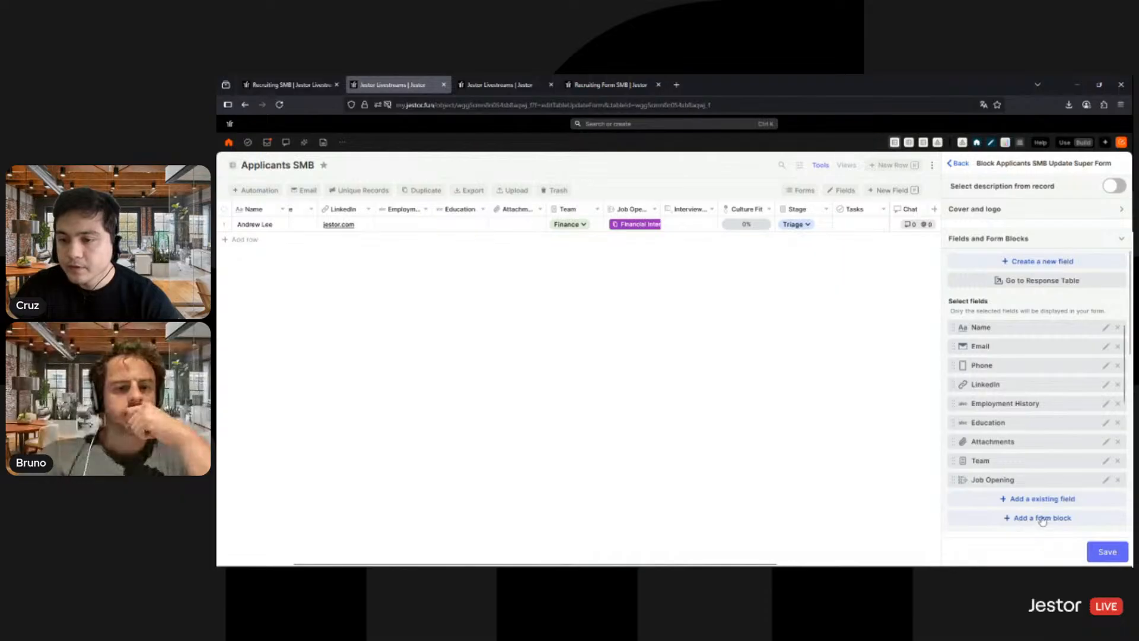
click(1015, 518)
scroll(998, 474, down, 1)
scroll(1007, 515, down, 2)
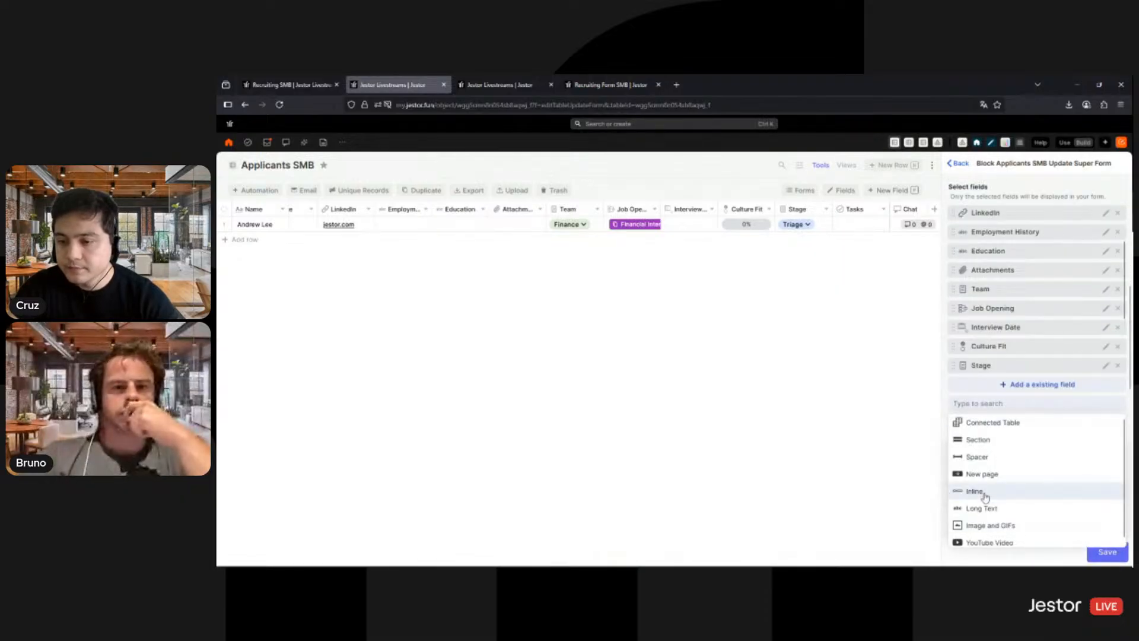
click(985, 497)
- Remove the Time in Current Stage, Chat and Tasks fields from the update form
scroll(1025, 343, down, 3)
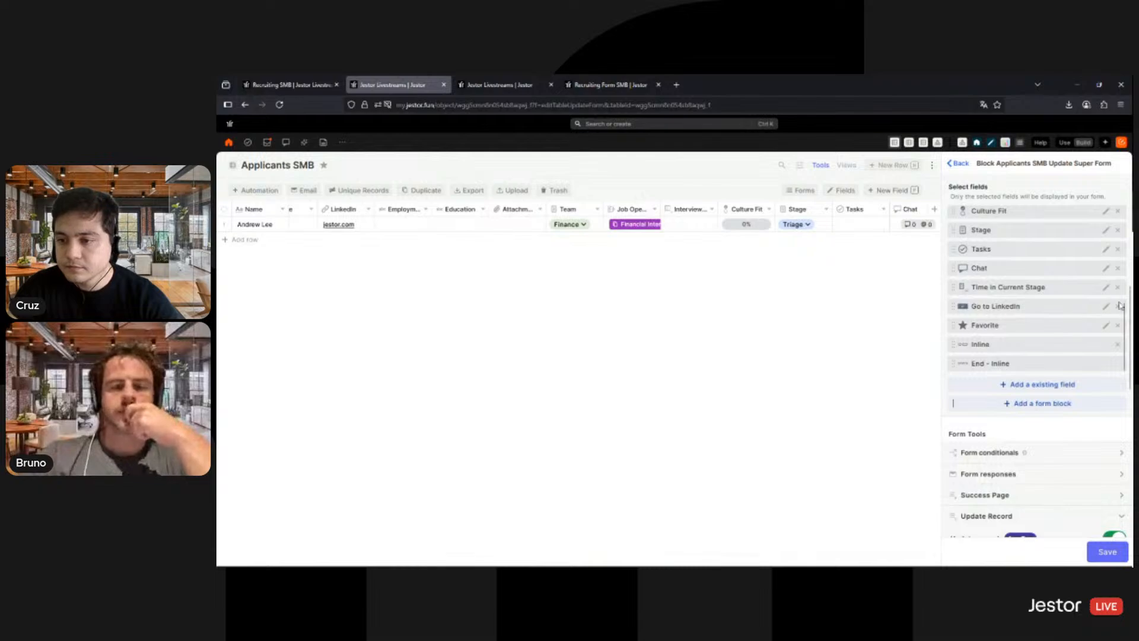
click(1118, 288)
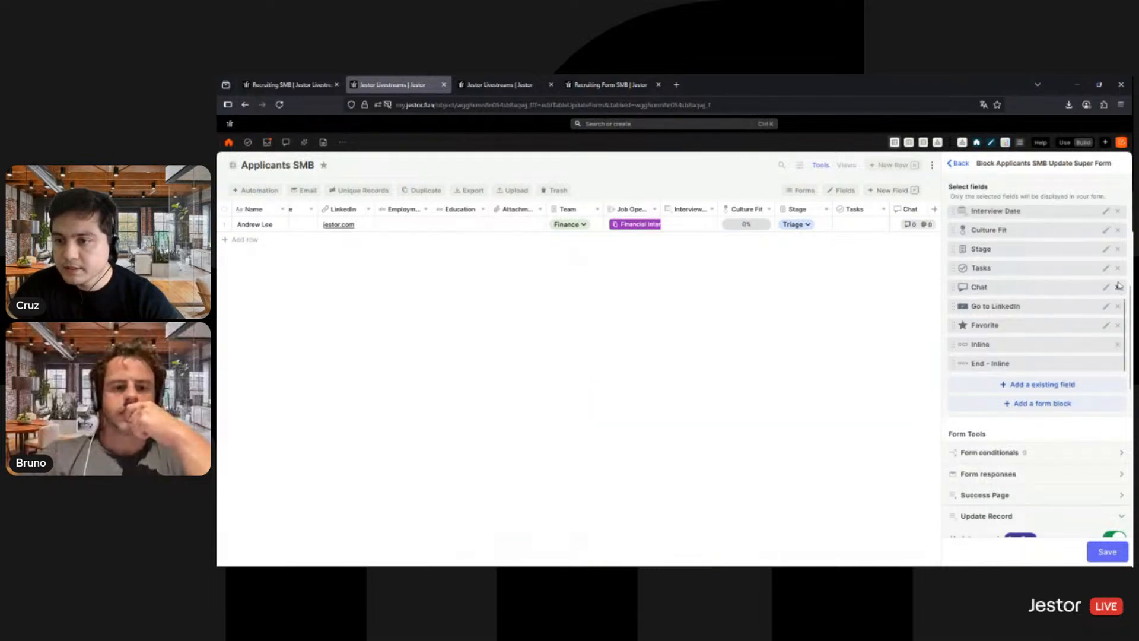
click(1118, 288)
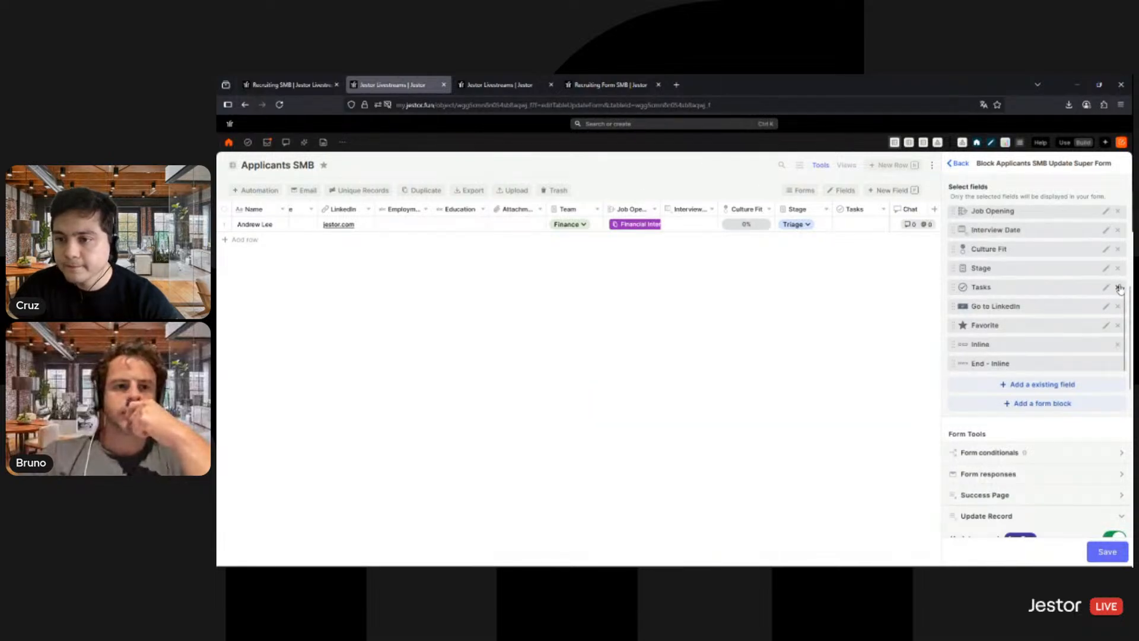
click(1119, 288)
- Move the Inline block up the update form's field list, placing its end marker beside the Phone and LinkedIn fields
drag(1026, 219, 1020, 300)
scroll(1023, 380, down, 3)
scroll(1015, 394, up, 5)
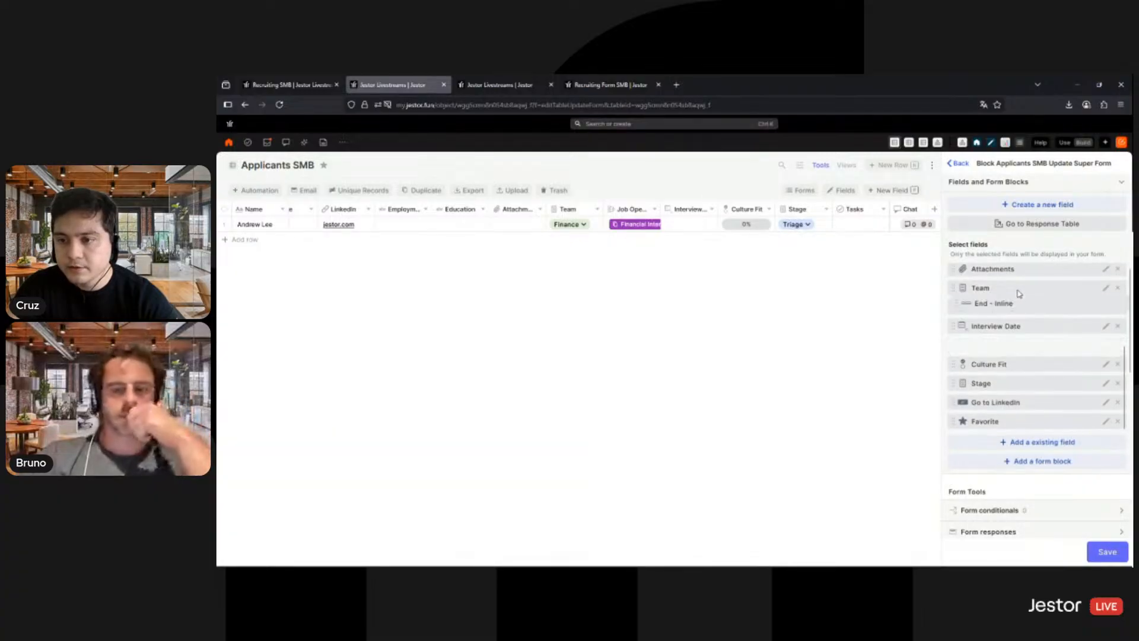
scroll(1020, 392, down, 2)
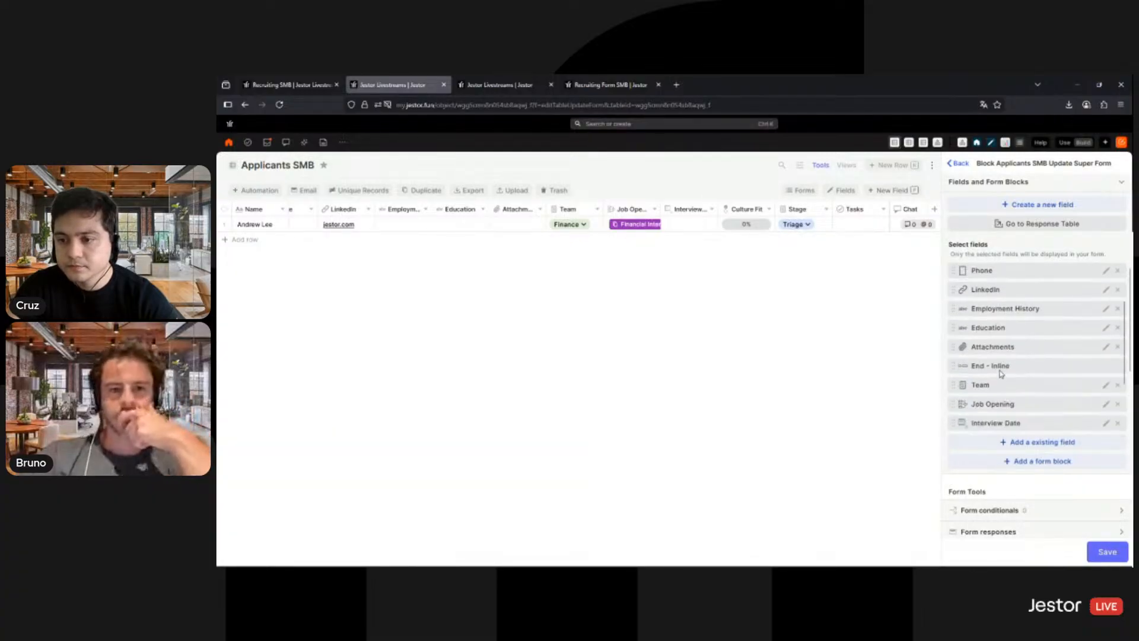
drag(1001, 365, 1000, 297)
scroll(1026, 403, down, 3)
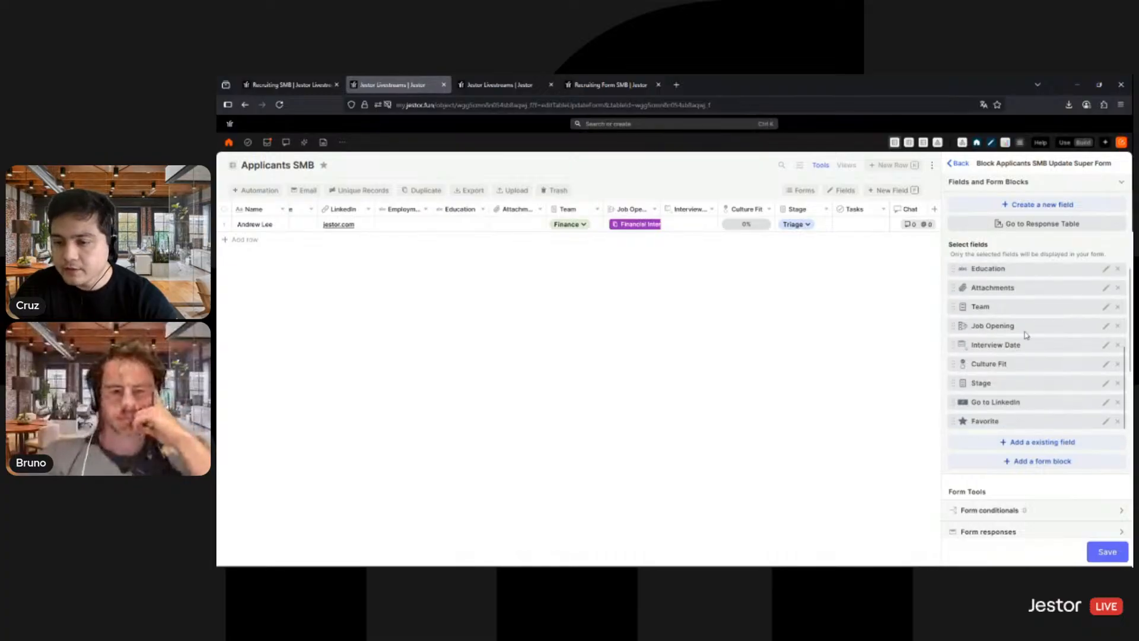
- Move the Go to LinkedIn field directly below LinkedIn in the update form and set it to view as Round full width
drag(1027, 401, 1028, 306)
mouse_move(1044, 352)
mouse_down()
mouse_move(1022, 385)
mouse_move(1026, 409)
mouse_move(1020, 374)
mouse_move(1026, 386)
mouse_up()
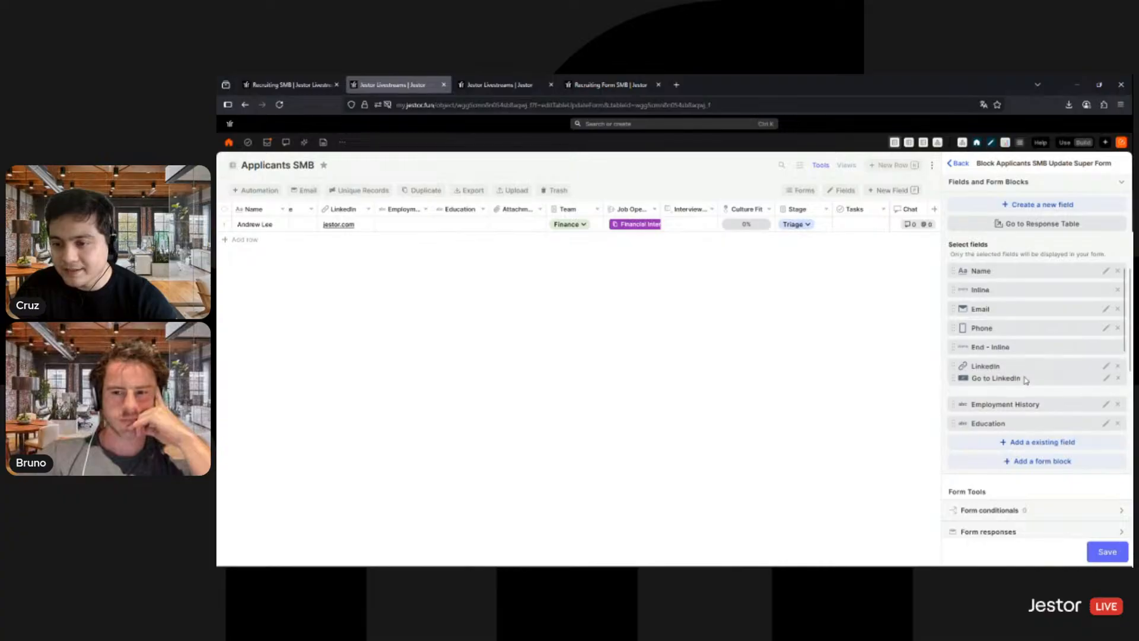
click(1105, 386)
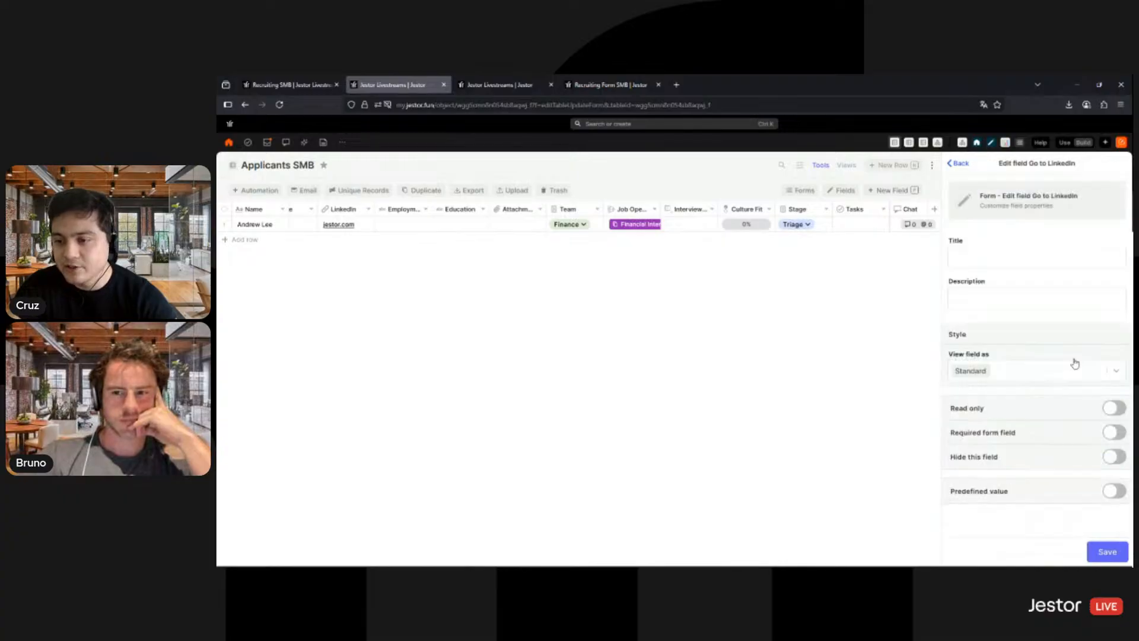
click(1017, 374)
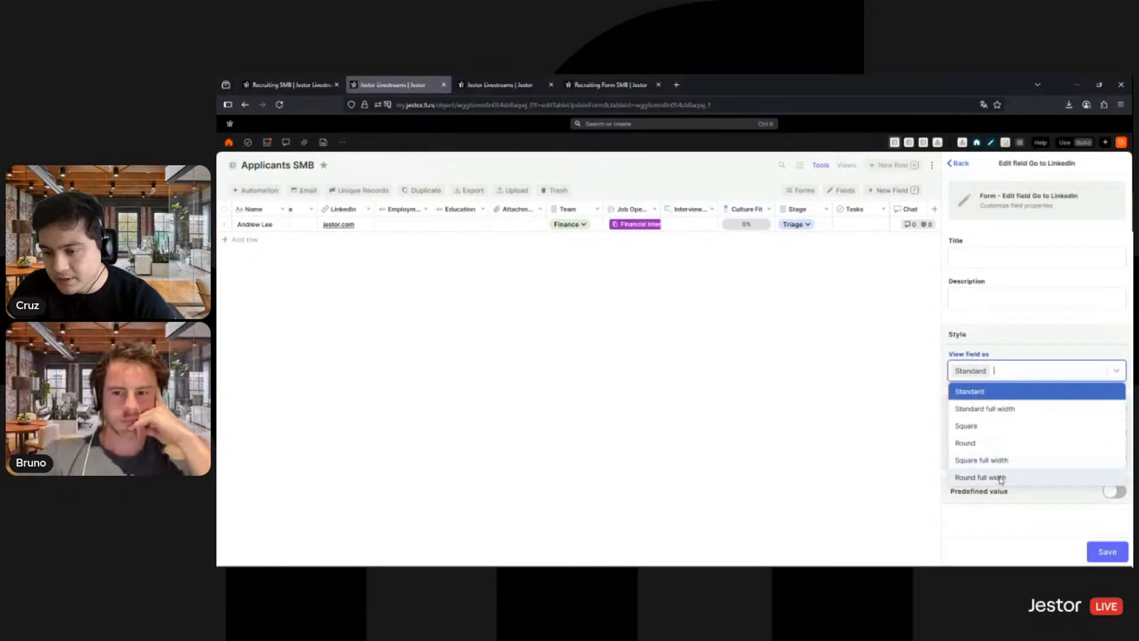
click(1001, 477)
click(1103, 551)
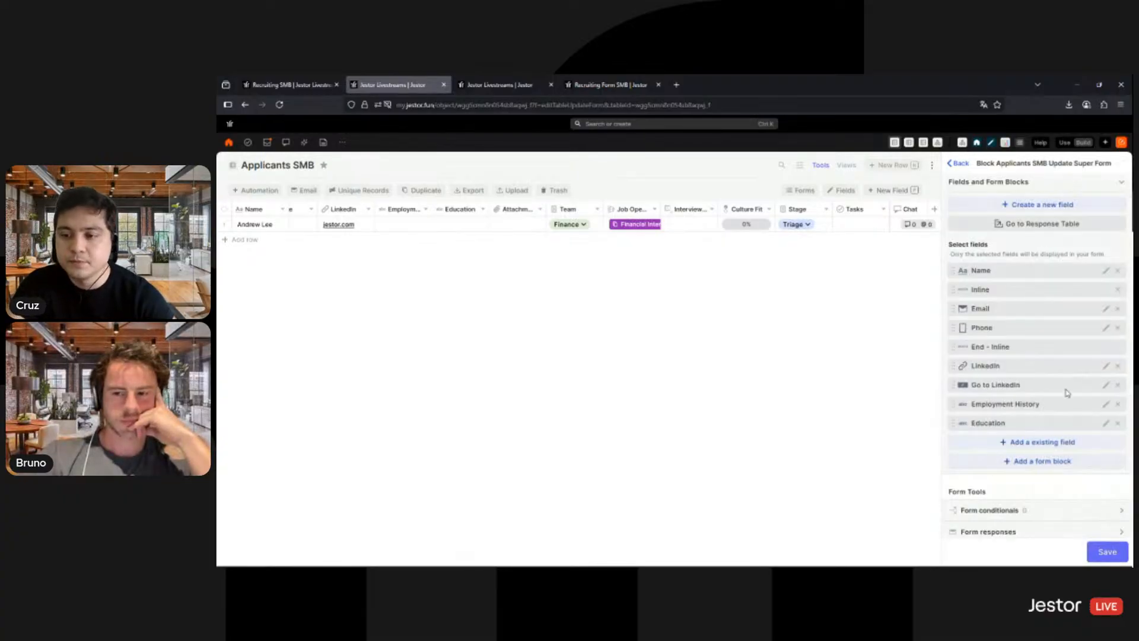
- Add an Inline block to the update form and place it around the LinkedIn and Go to LinkedIn fields
click(1046, 463)
click(1016, 354)
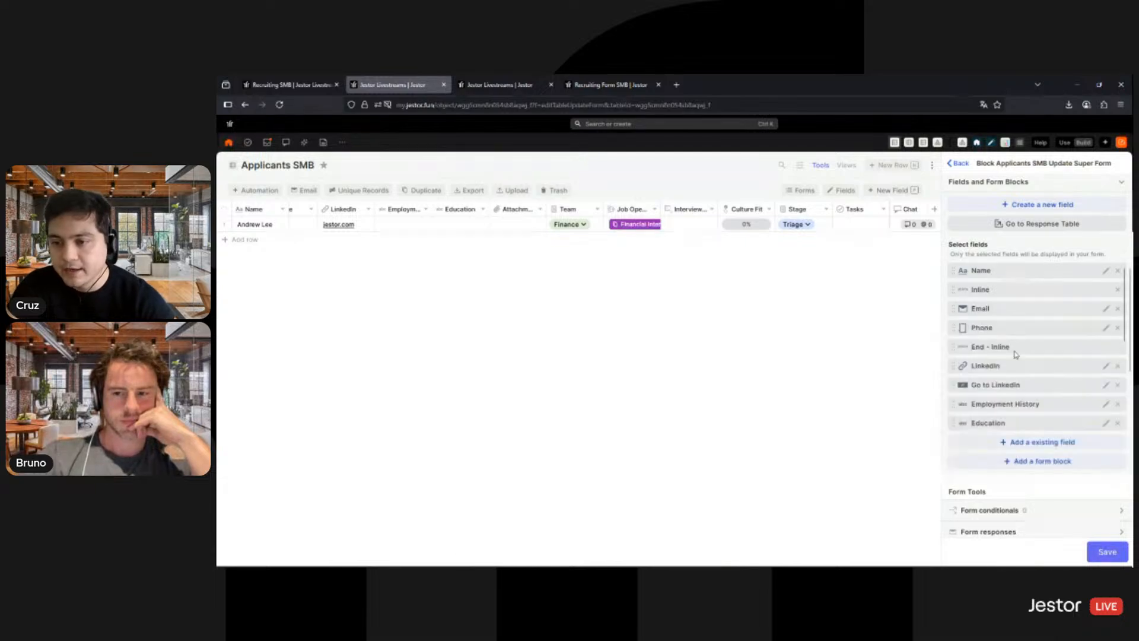
scroll(1011, 380, down, 2)
scroll(1010, 411, down, 1)
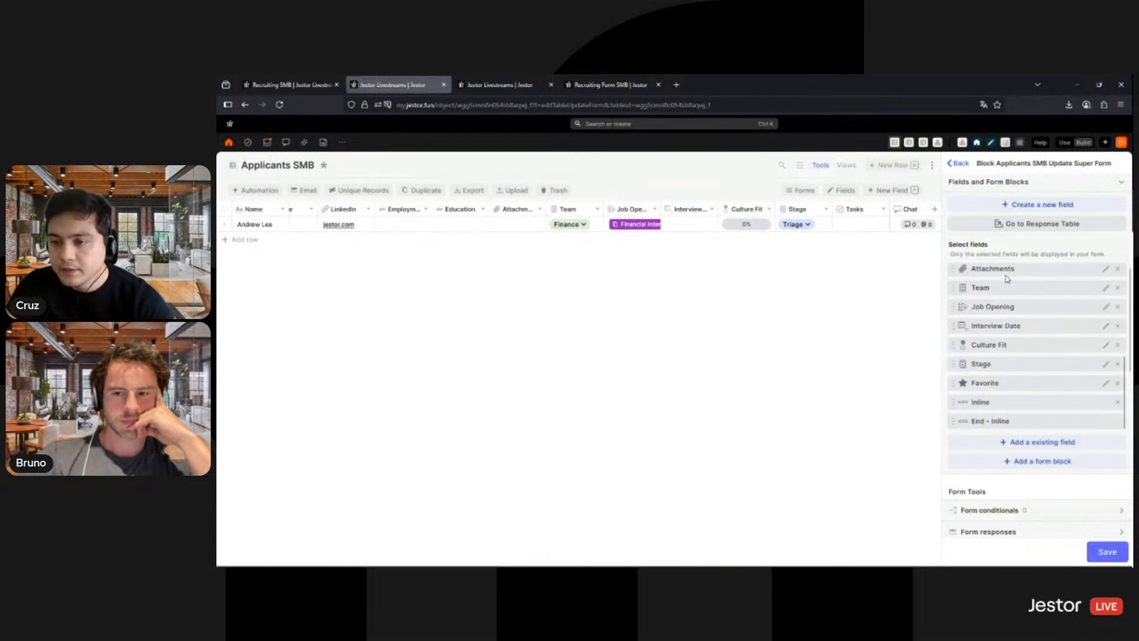
drag(1006, 276, 1021, 315)
scroll(1012, 405, down, 3)
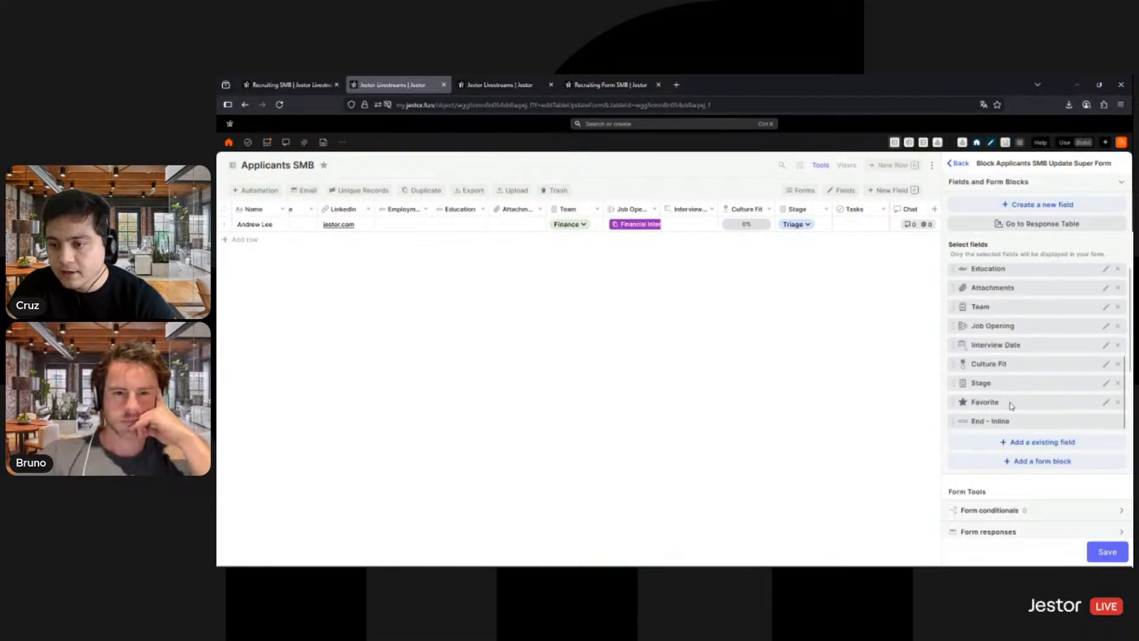
drag(1017, 422, 1022, 355)
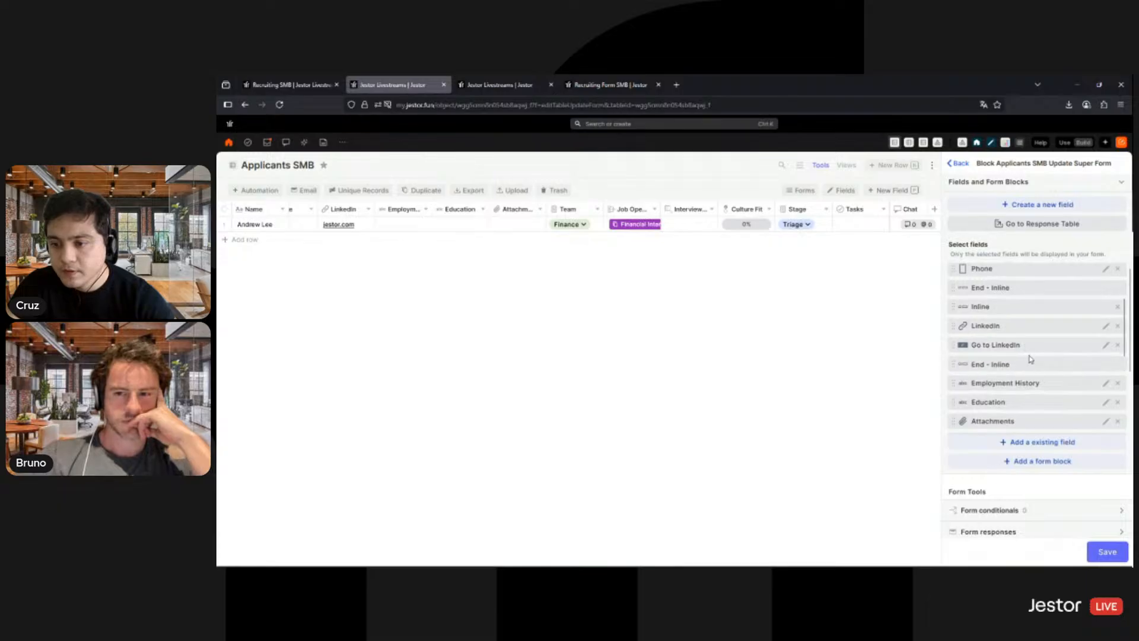
- Add another Inline block to the update form, enclosing the Employment History and Education fields
scroll(1038, 415, down, 5)
click(1042, 461)
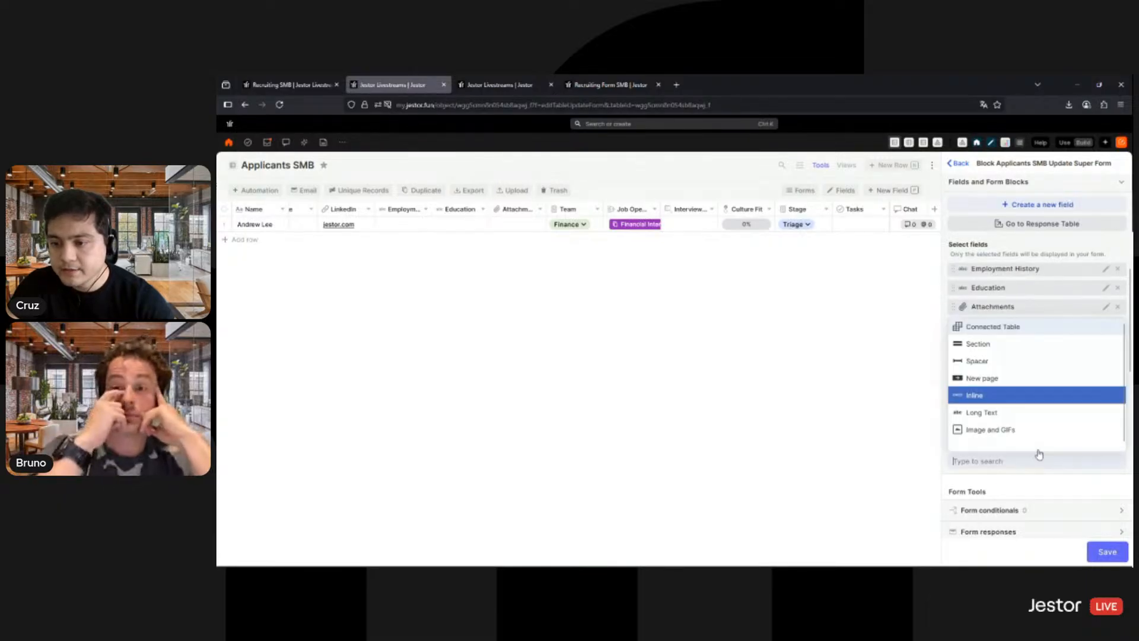
click(999, 397)
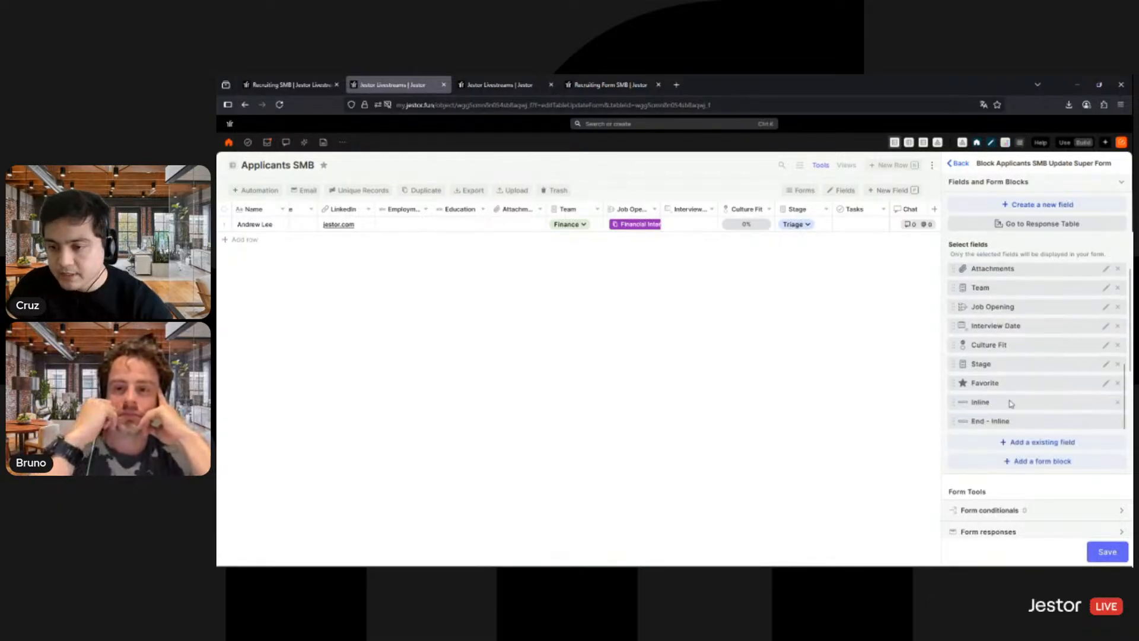
drag(1006, 402, 1008, 359)
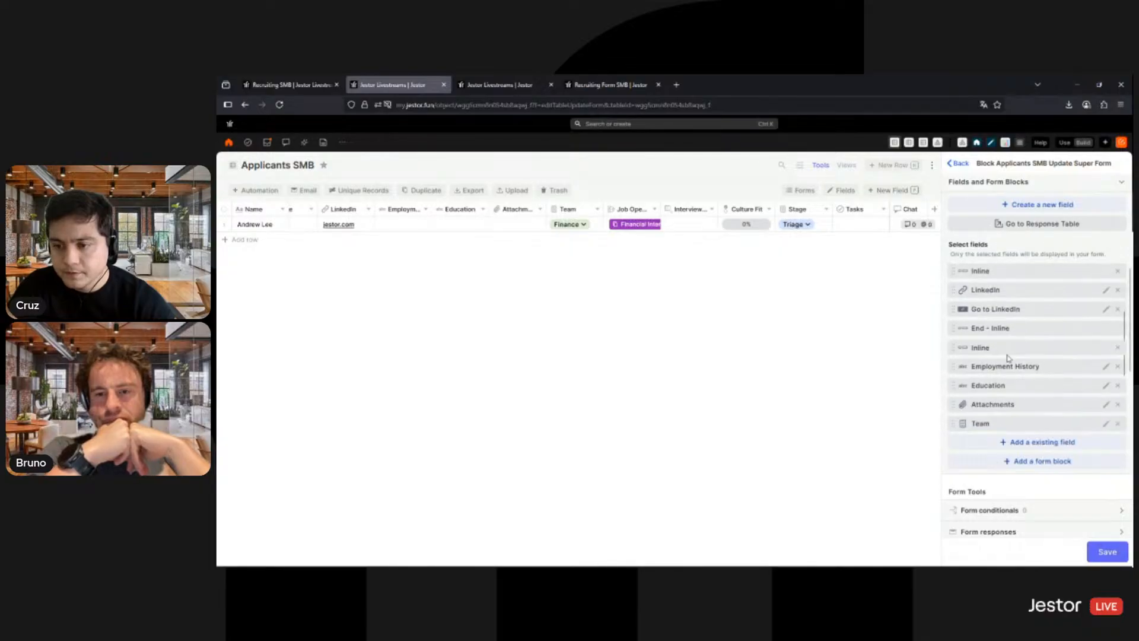
scroll(1010, 371, down, 3)
drag(1015, 418, 1032, 290)
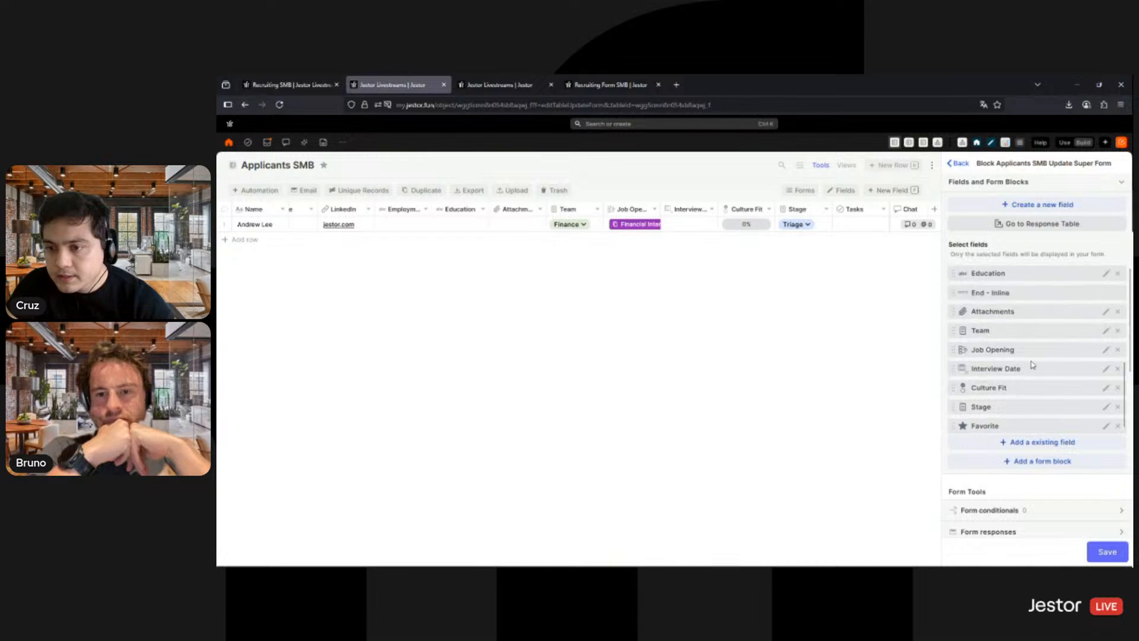
- Add an Inline block to the update form that encloses the Team and Job Opening fields
click(1044, 465)
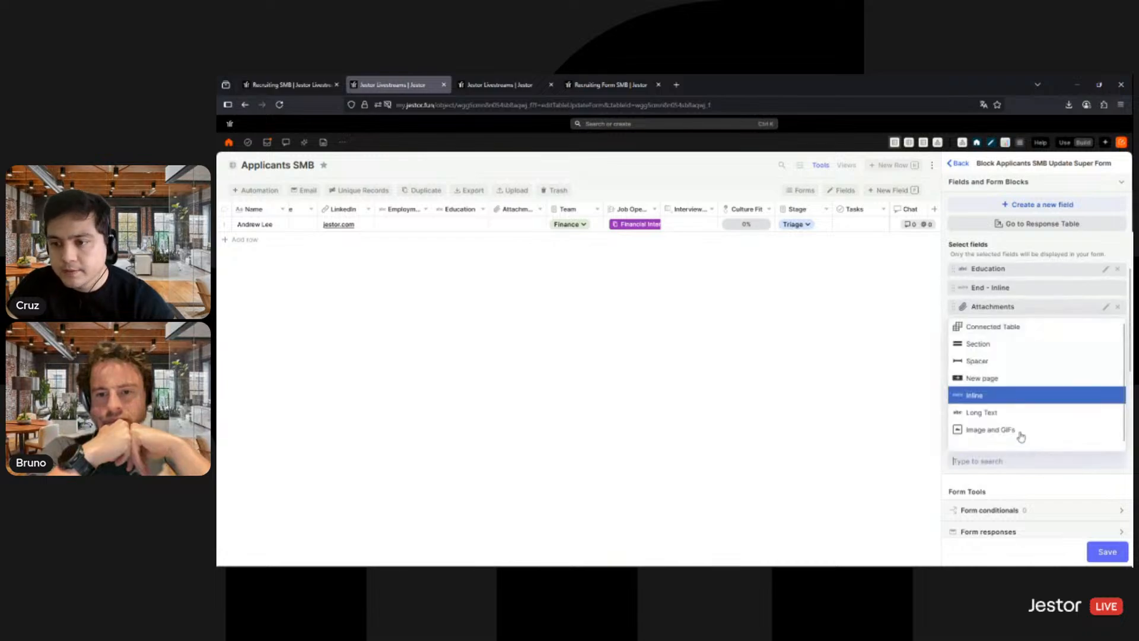
click(1008, 395)
scroll(1015, 367, down, 1)
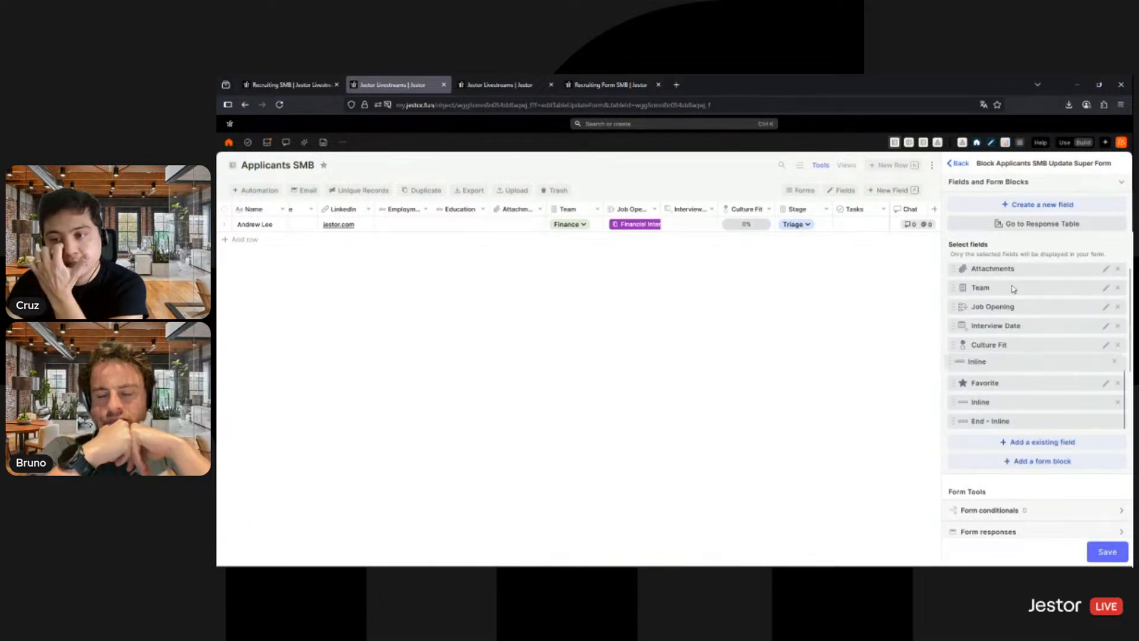
drag(1013, 288, 1017, 331)
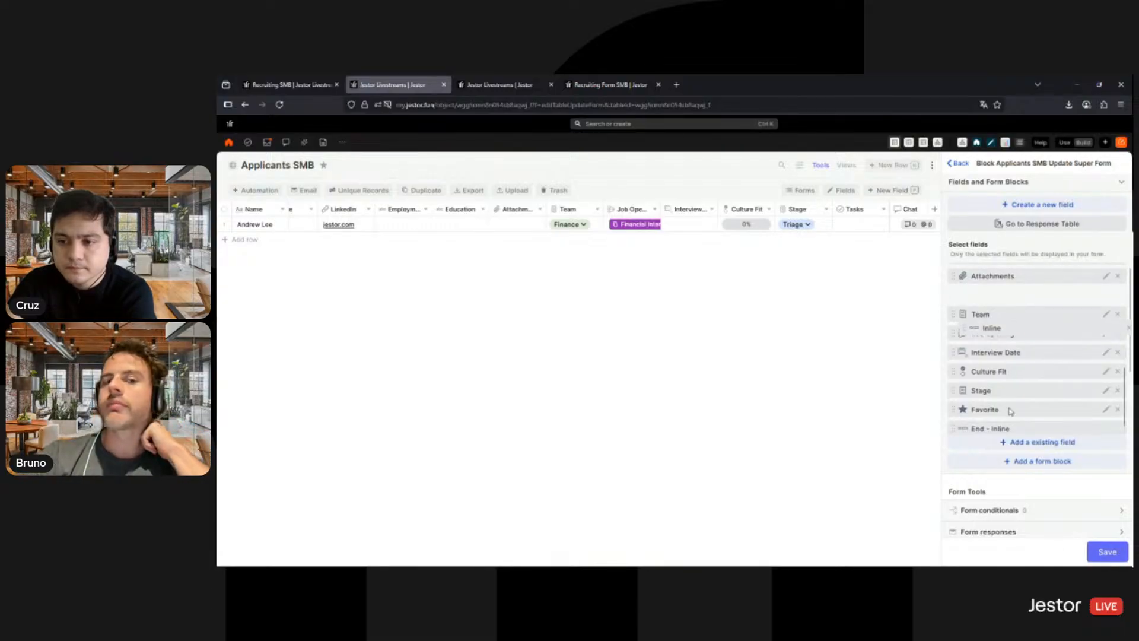
drag(1010, 410, 1008, 354)
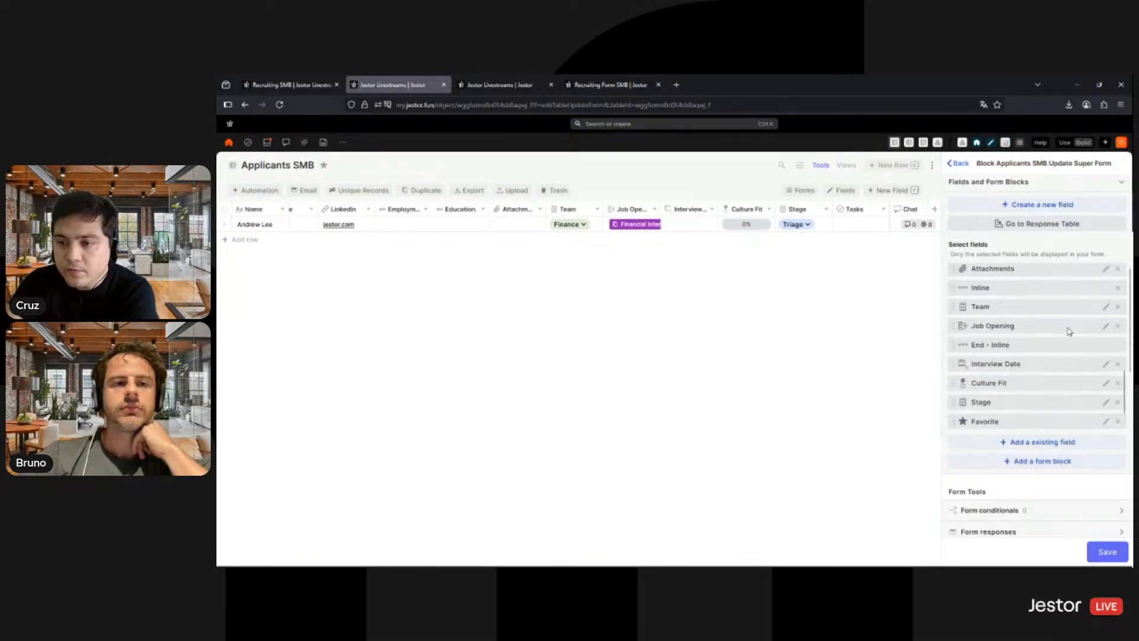
- Move the Favorite field above Name in the update form and set the Stage field to view as Button like
drag(1068, 330, 1073, 270)
scroll(1051, 344, down, 3)
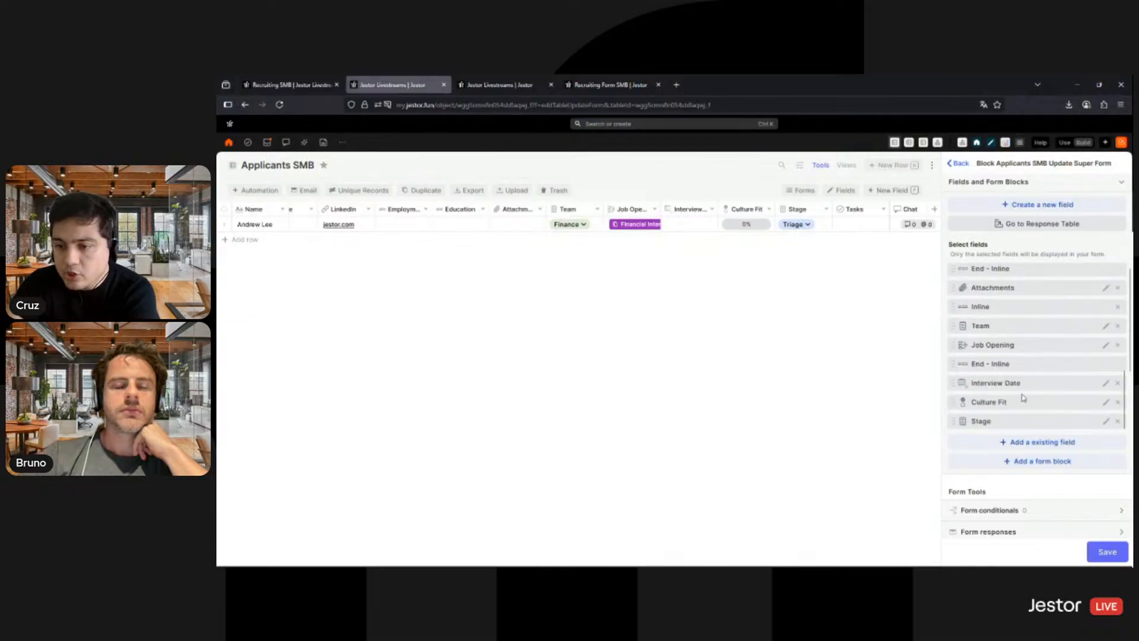
click(1020, 420)
click(1035, 371)
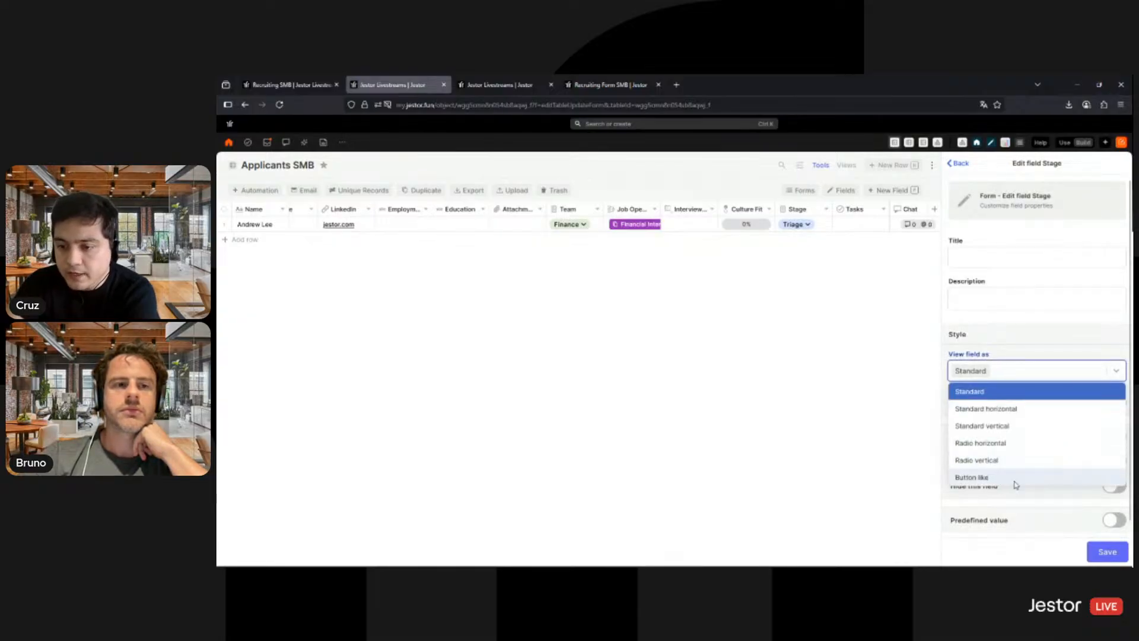
click(998, 476)
click(1109, 557)
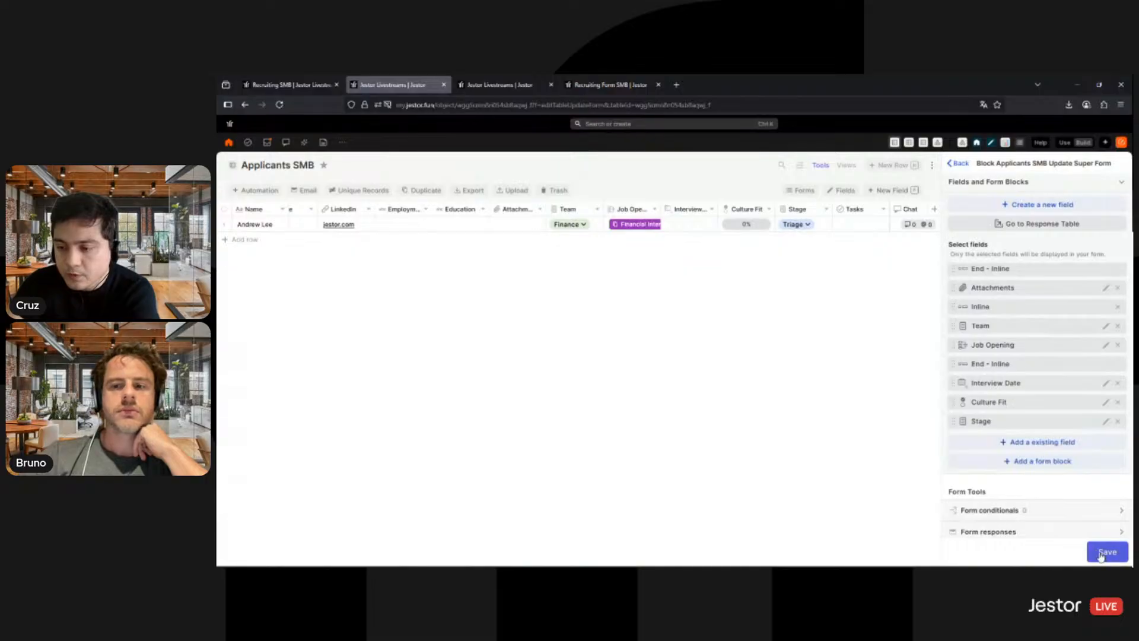
- Set the update form's background color to white
scroll(1093, 536, down, 3)
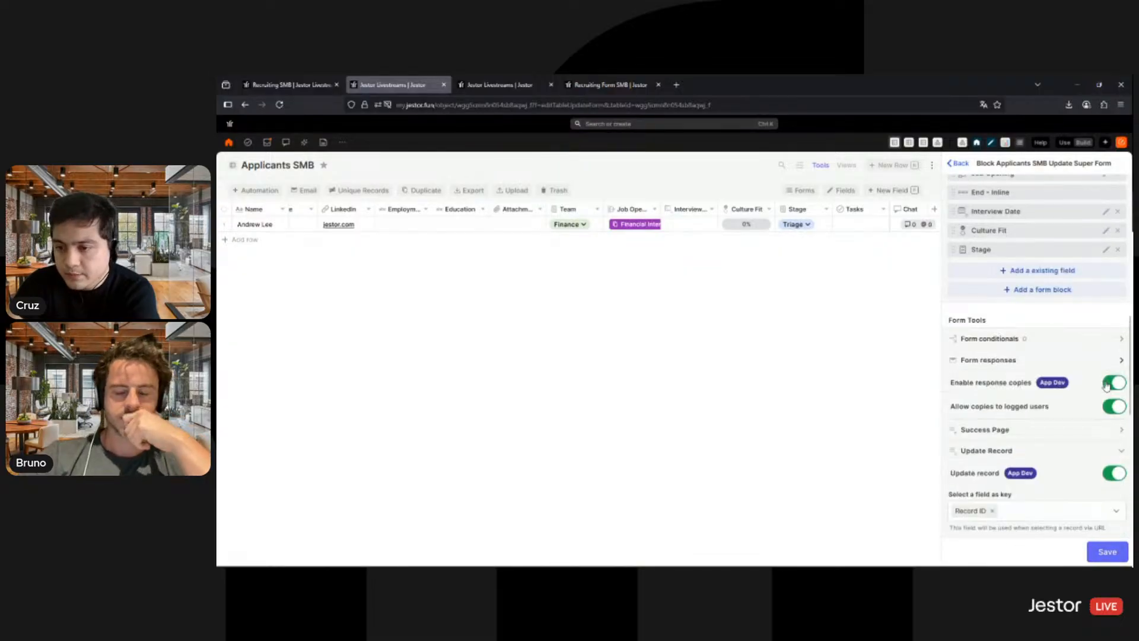
scroll(1109, 416, down, 6)
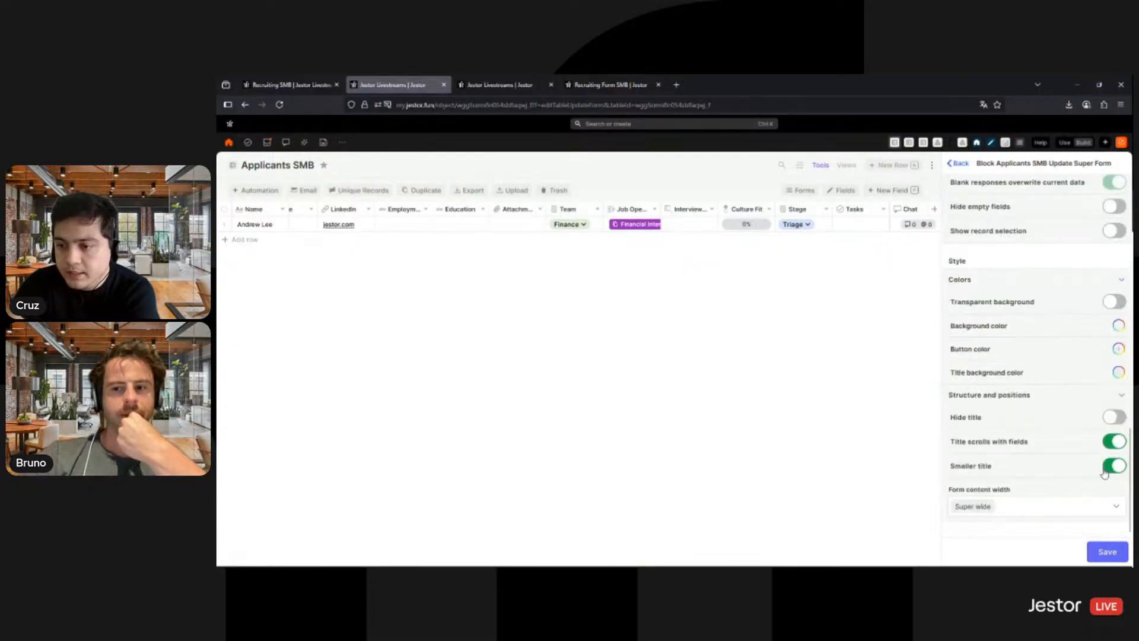
click(1118, 325)
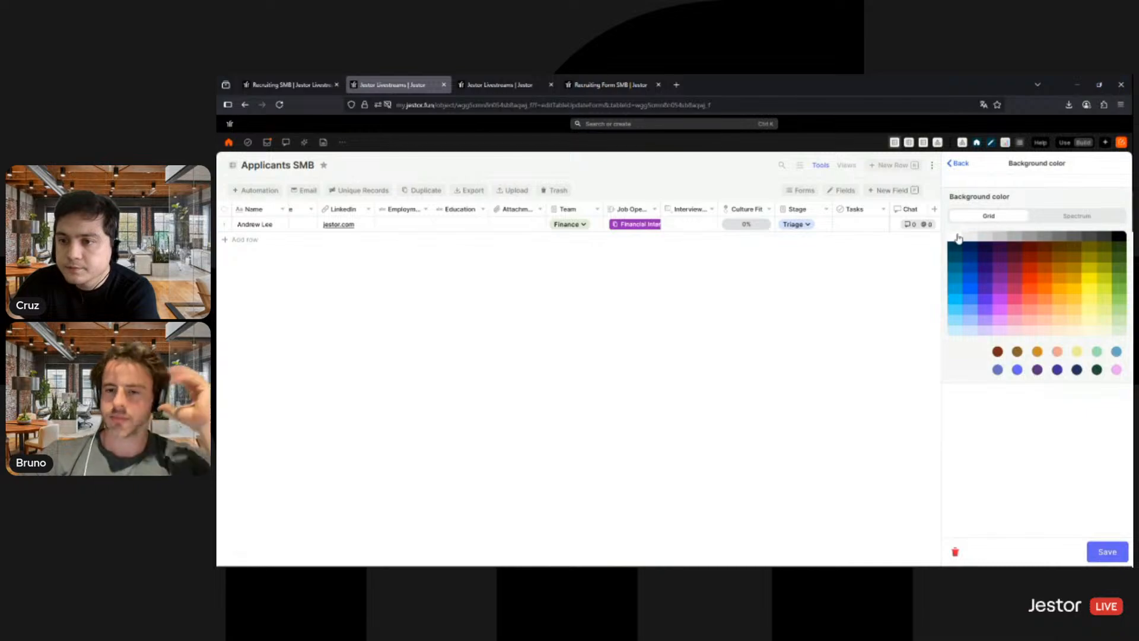
click(1106, 552)
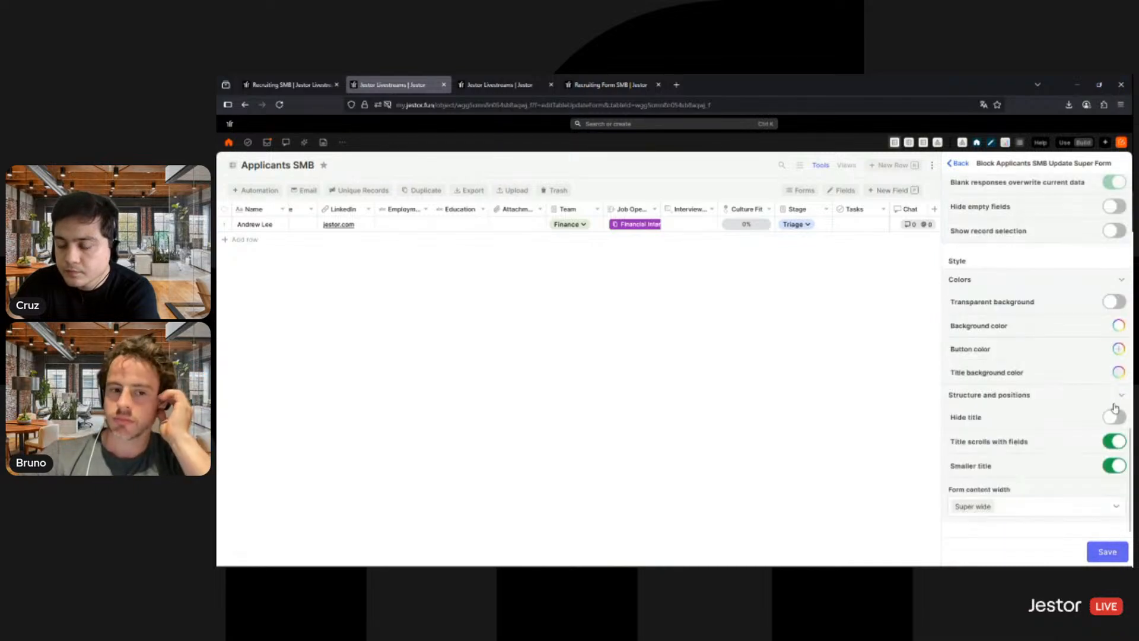
- Set the update form's button color and title background color to purple, and save the form
click(1118, 348)
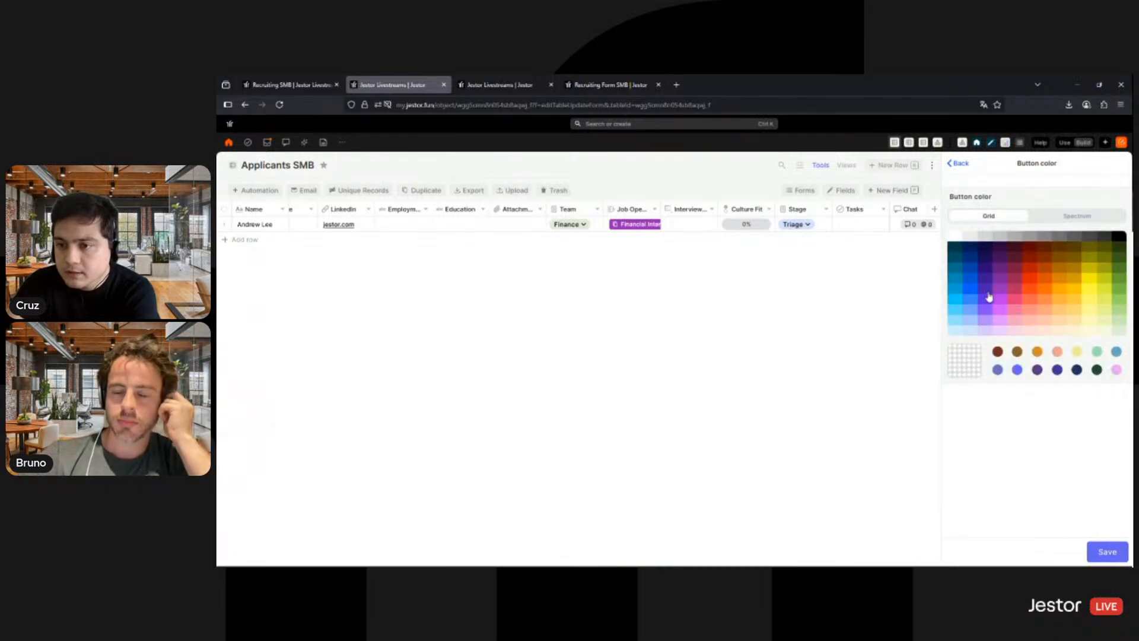
click(1001, 294)
click(1107, 551)
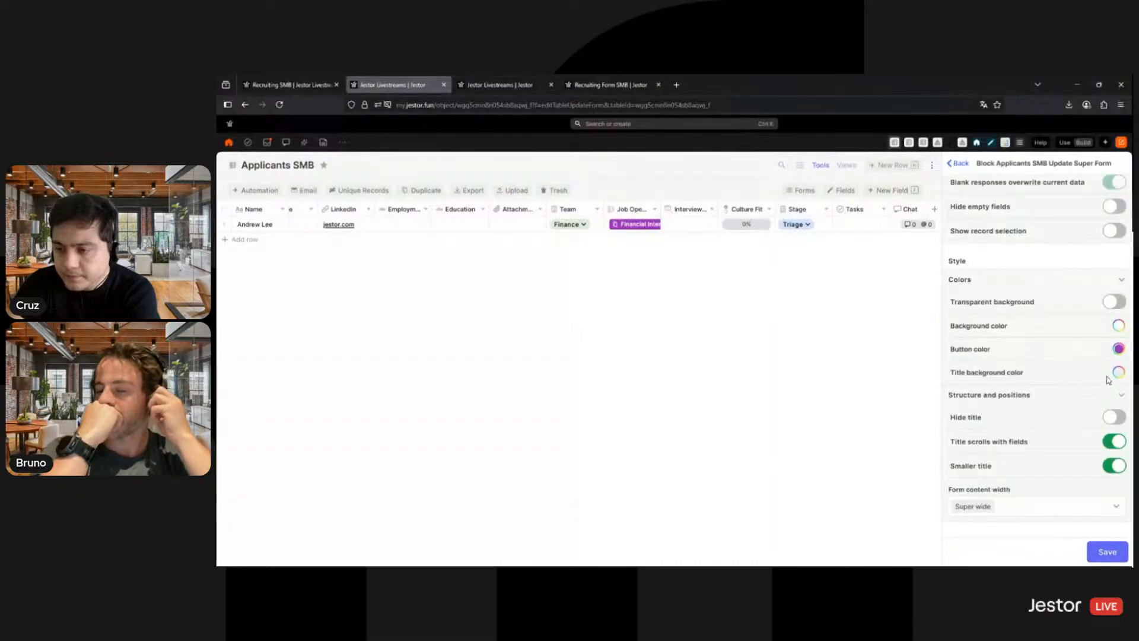
click(1073, 367)
click(1001, 290)
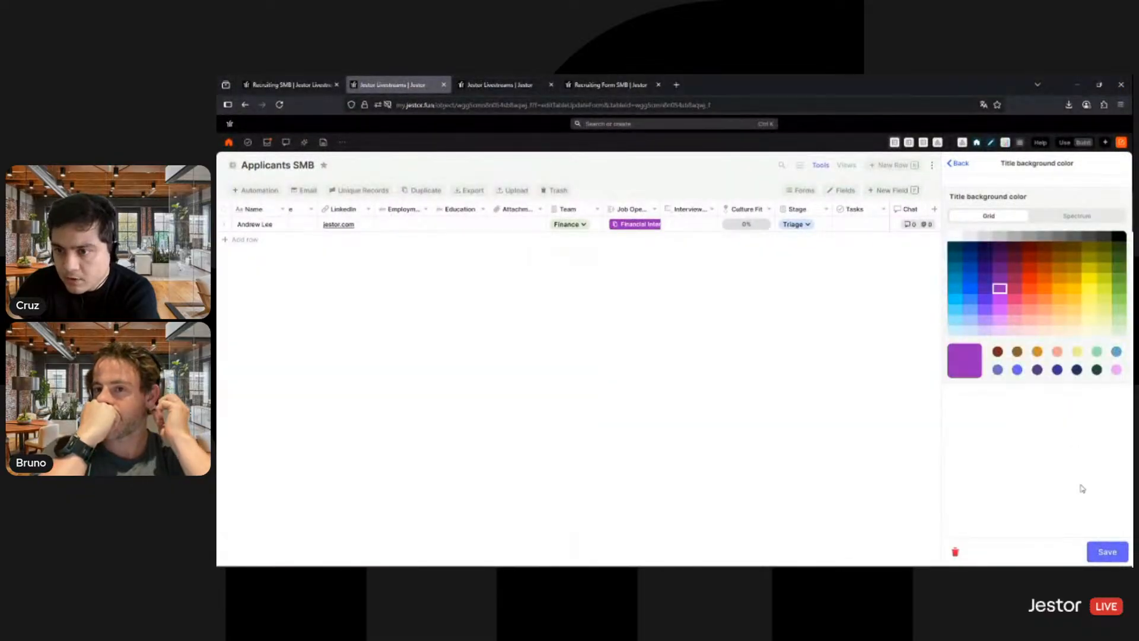
click(1109, 549)
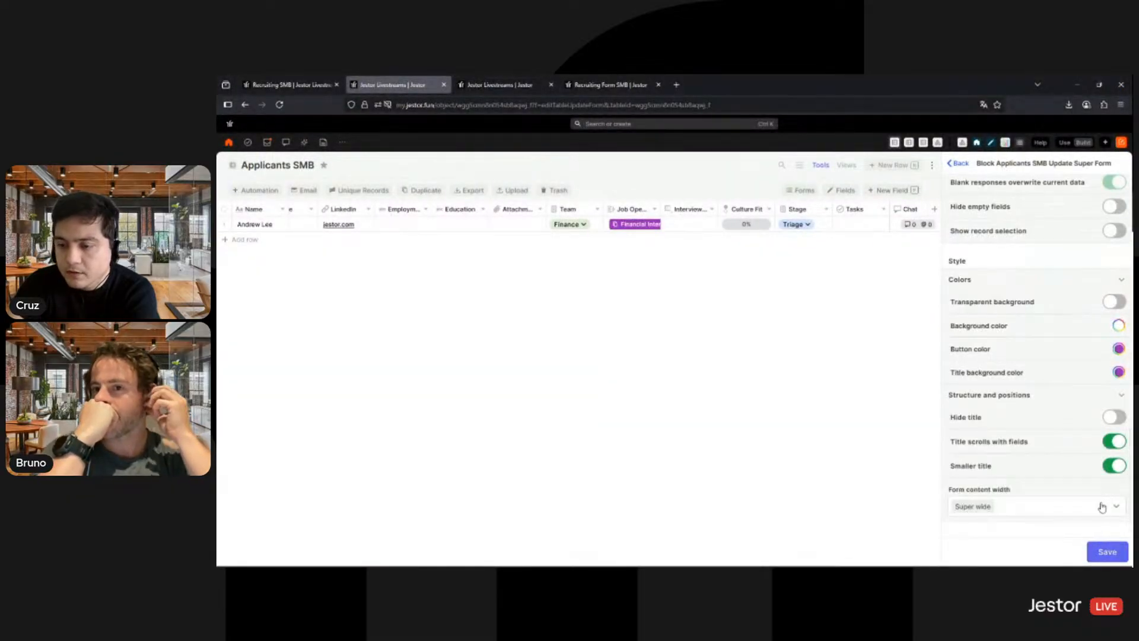
click(1108, 552)
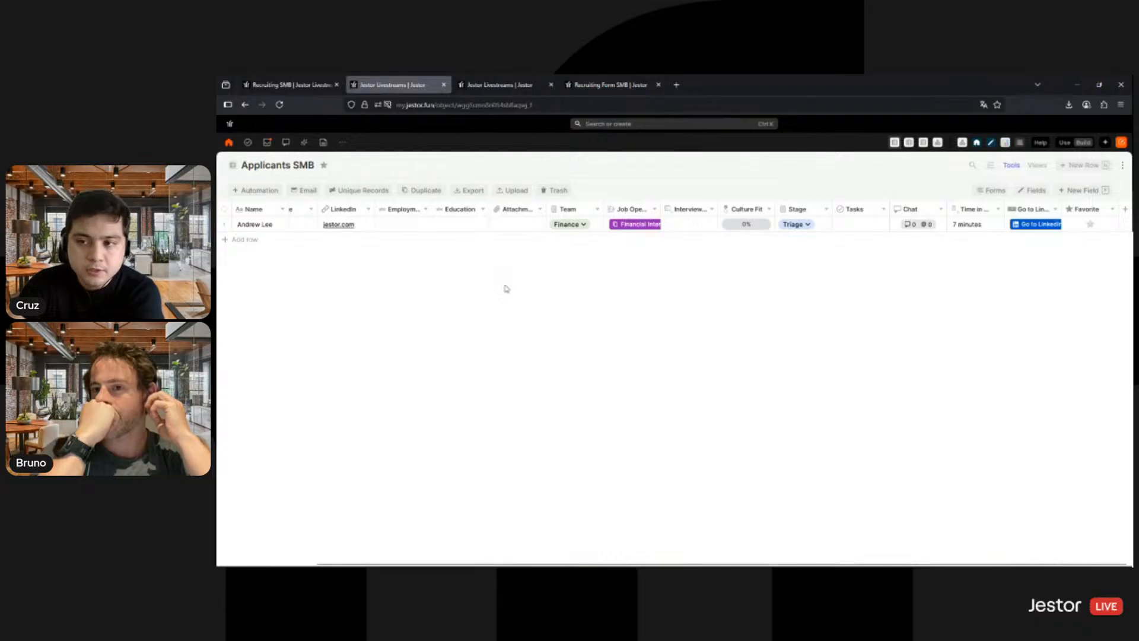
- Review the applicant's record in the customized form, mark Has side projects and Worked in startups as done under Culture Fit, and save
click(283, 224)
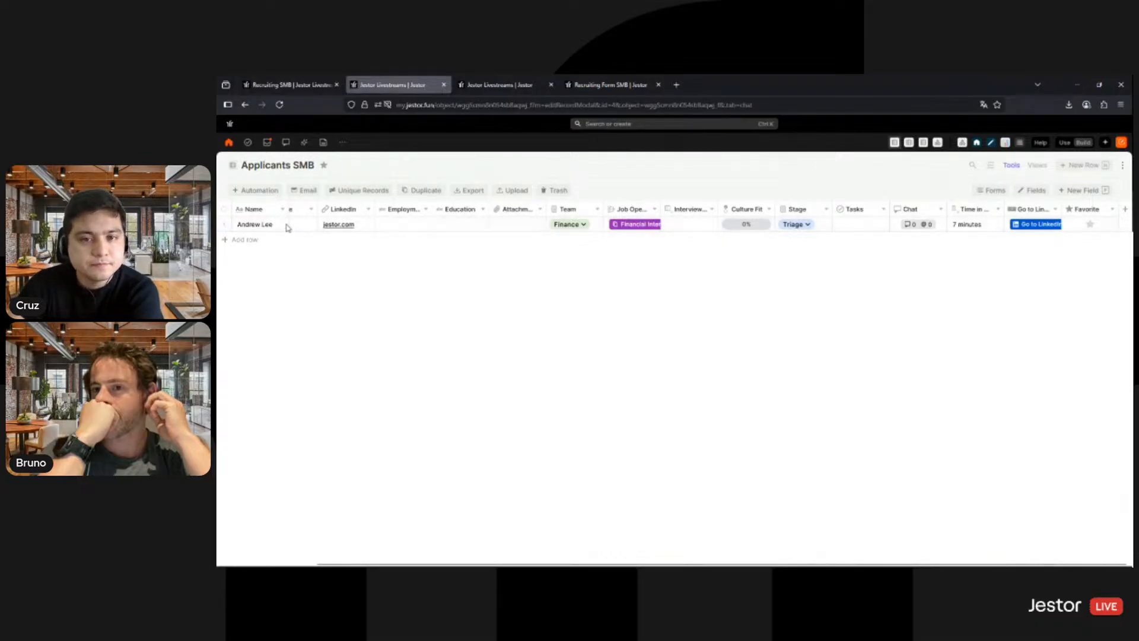
scroll(547, 273, down, 5)
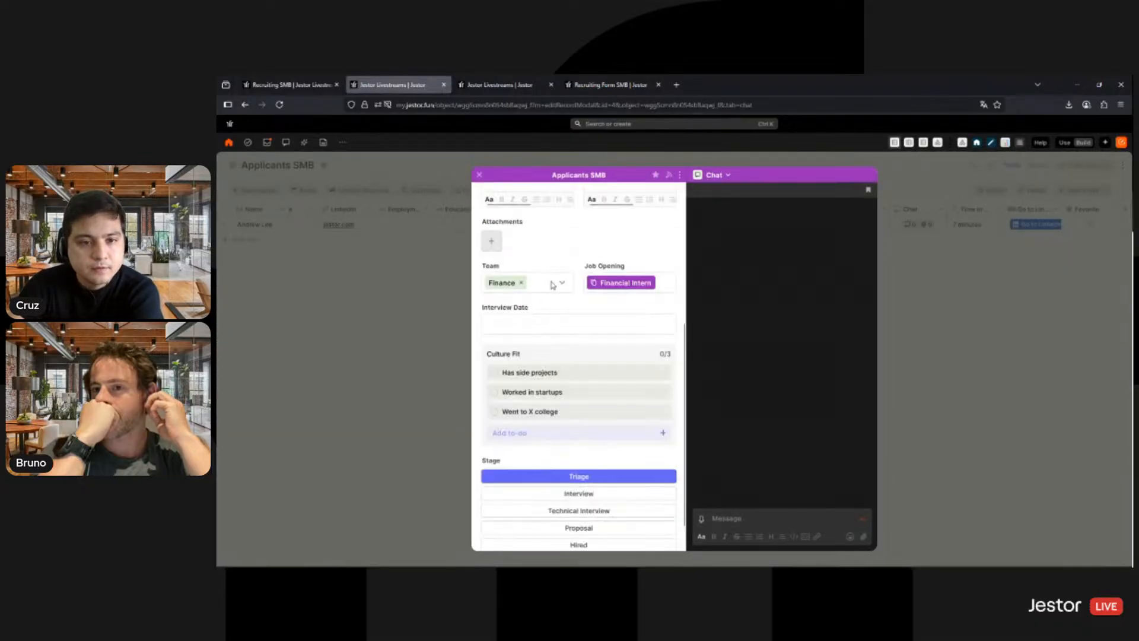
scroll(572, 364, up, 5)
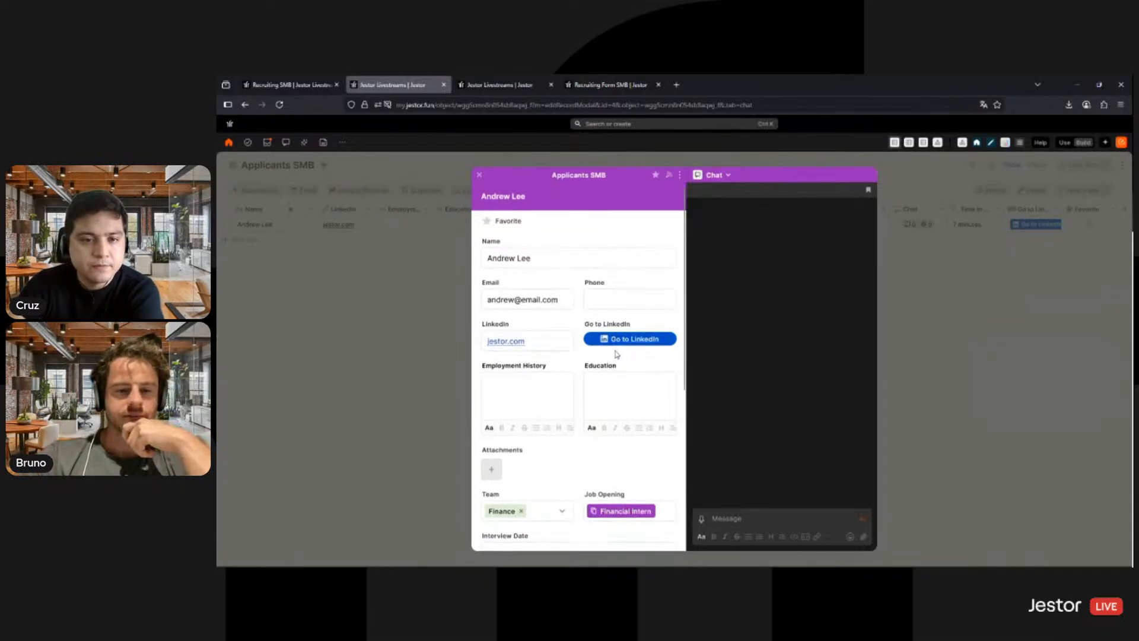
scroll(603, 373, down, 4)
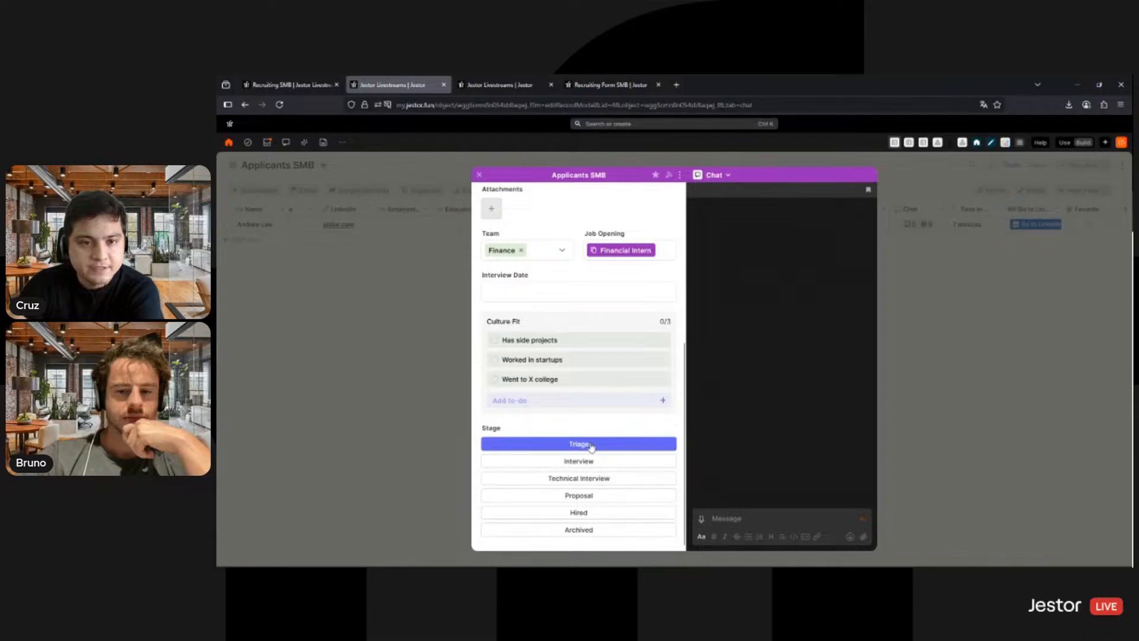
click(494, 341)
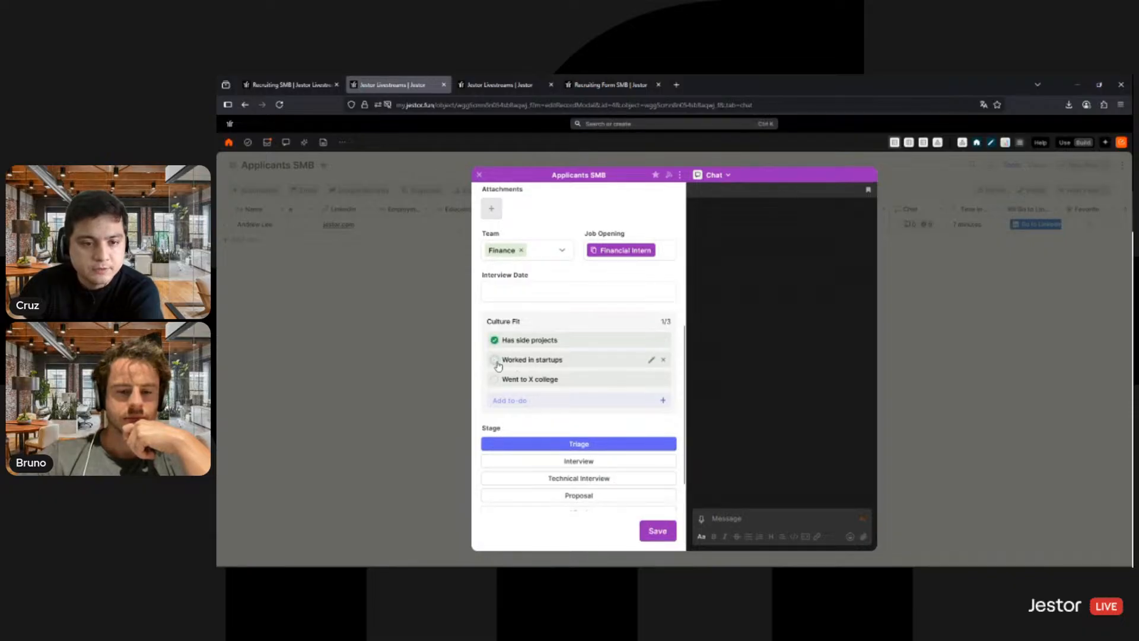
click(495, 360)
click(654, 530)
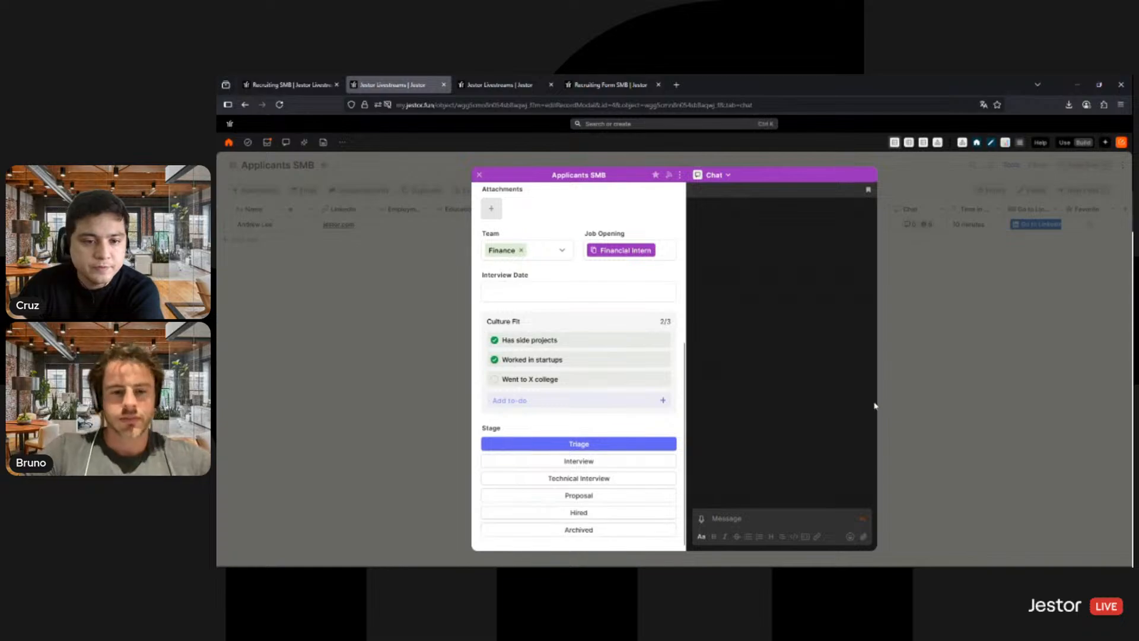
click(897, 395)
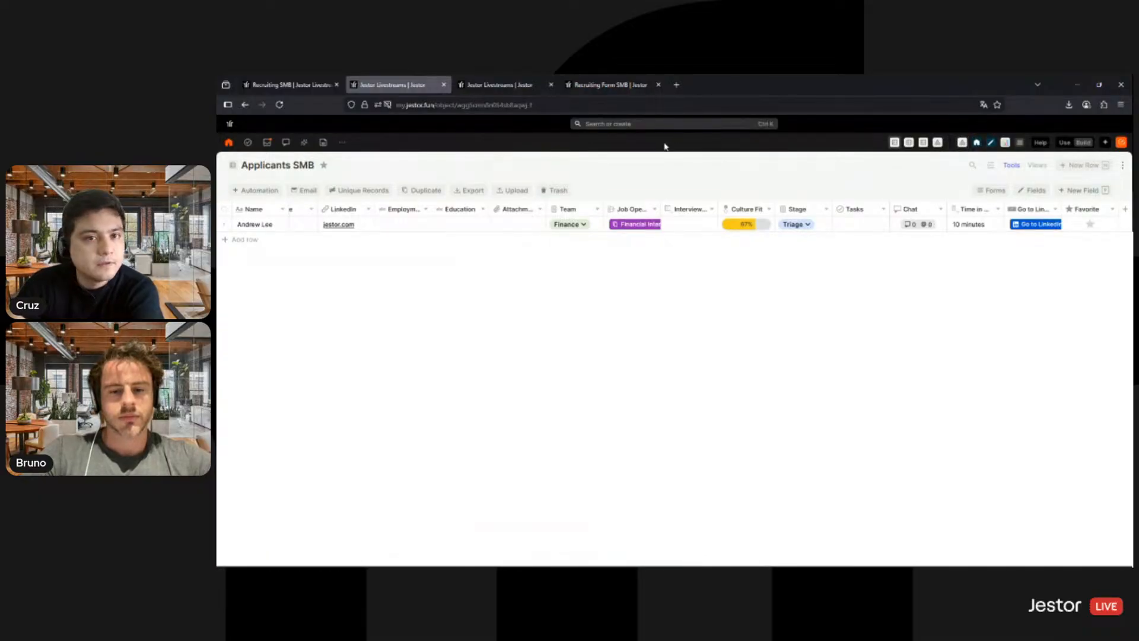
- Edit the Recruiting SMB app's kanban block and add the Tasks, Chat and Time in Current Stage fields to its cards
click(288, 85)
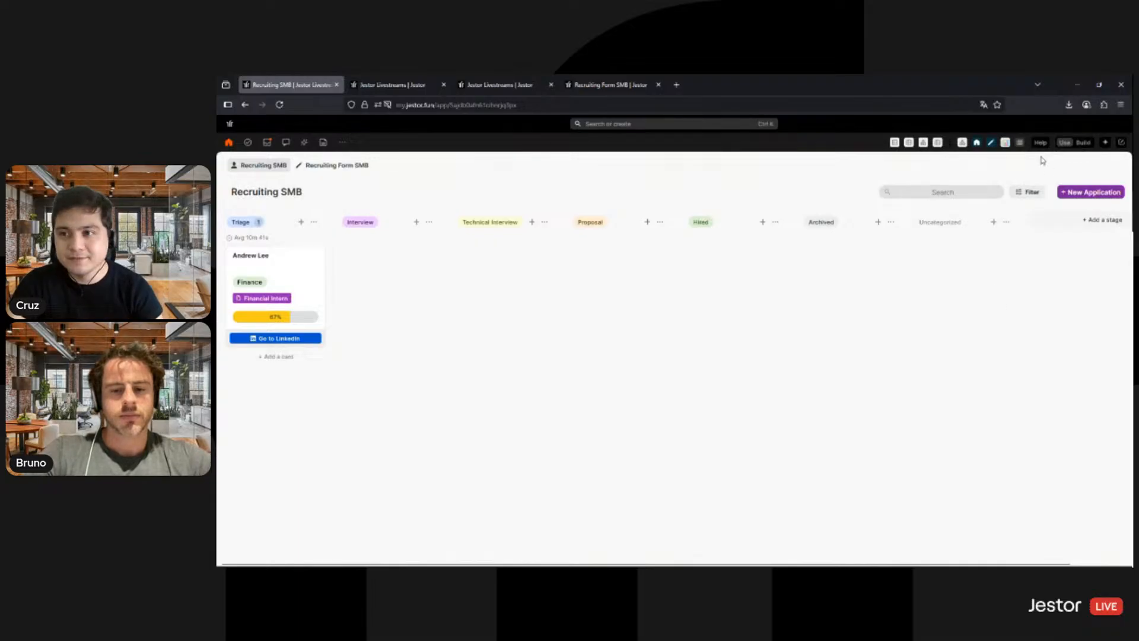
key(F5)
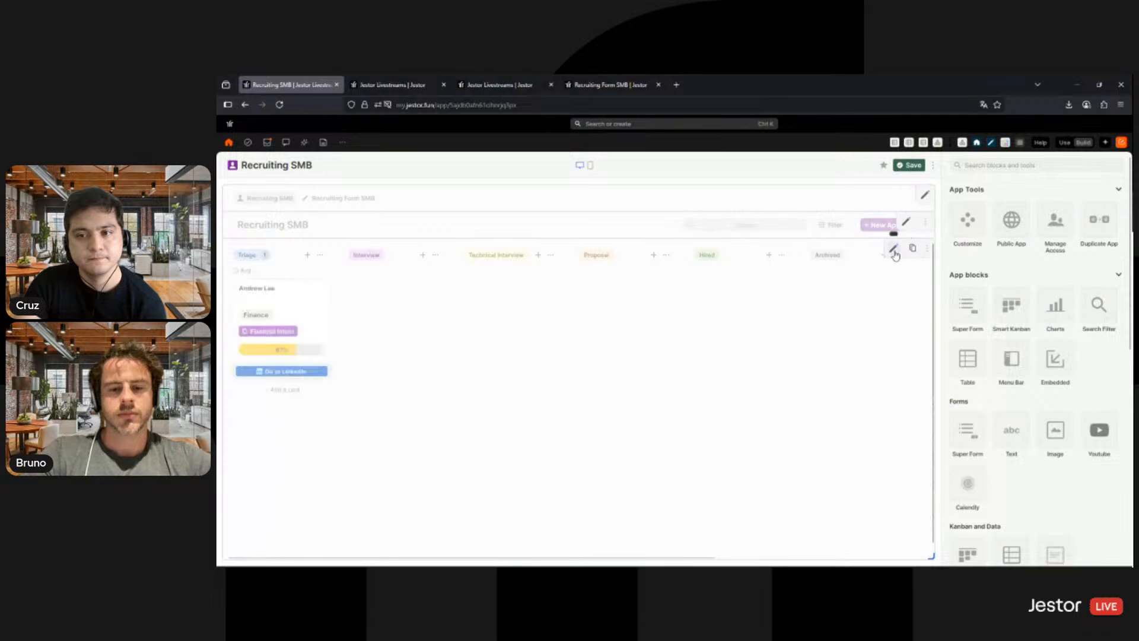
click(893, 249)
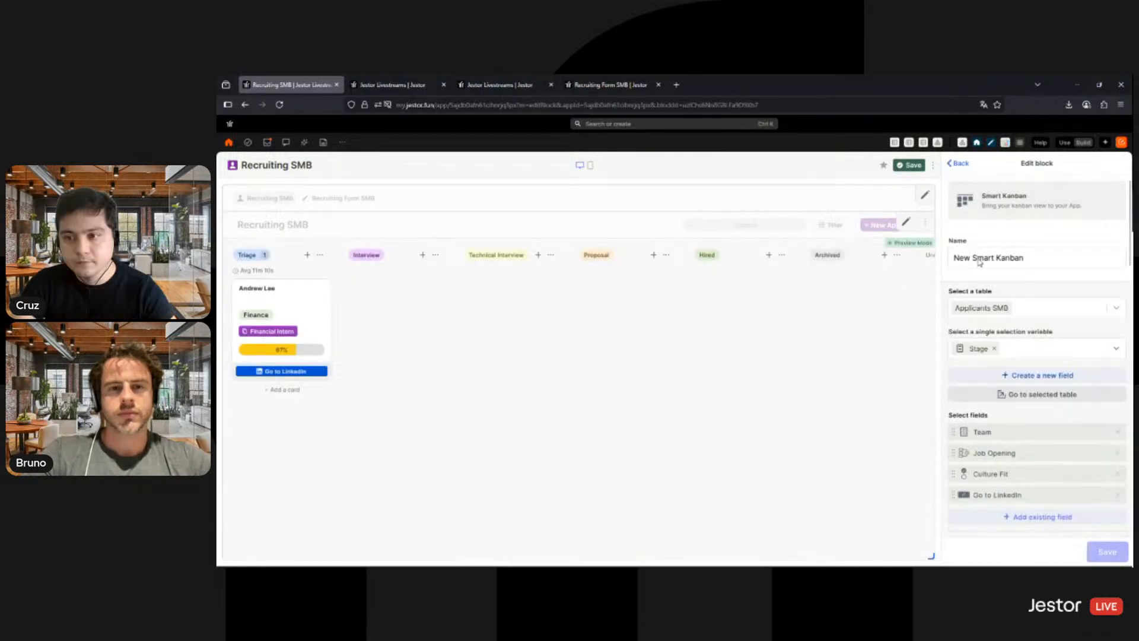
scroll(1034, 287, down, 2)
scroll(1034, 286, down, 1)
click(1032, 345)
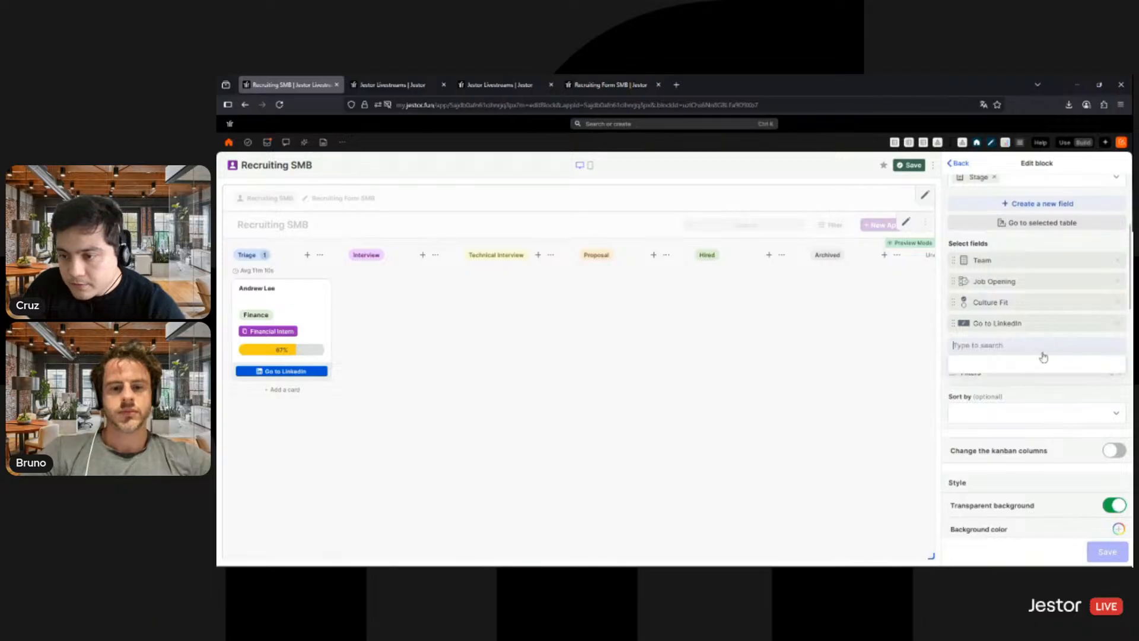
scroll(1040, 390, down, 5)
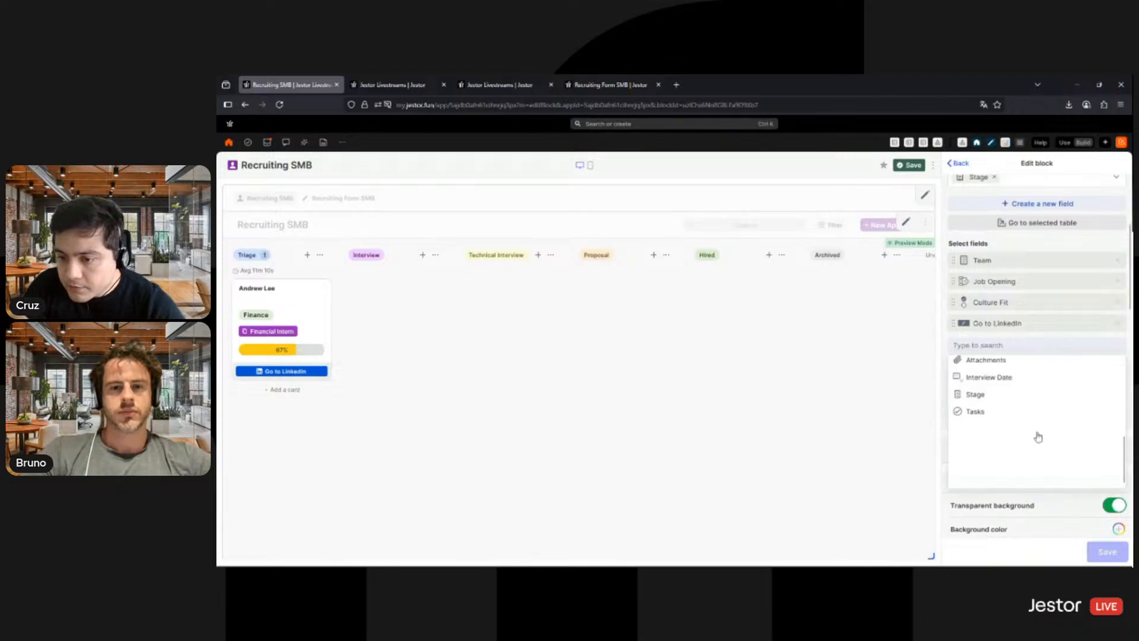
click(1004, 413)
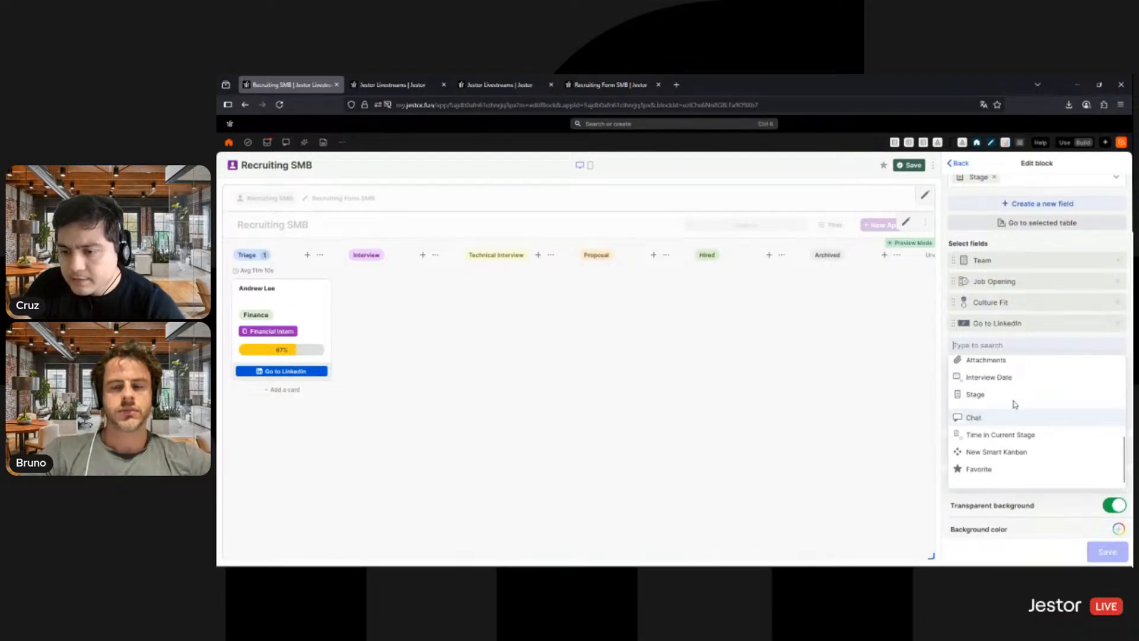
click(984, 447)
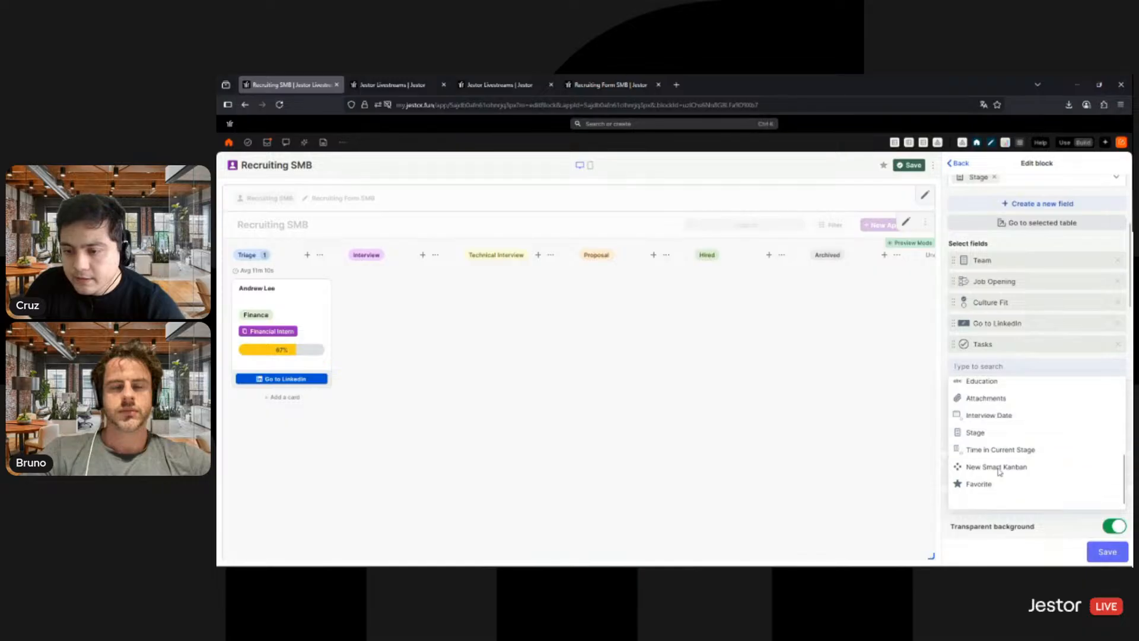
click(1011, 487)
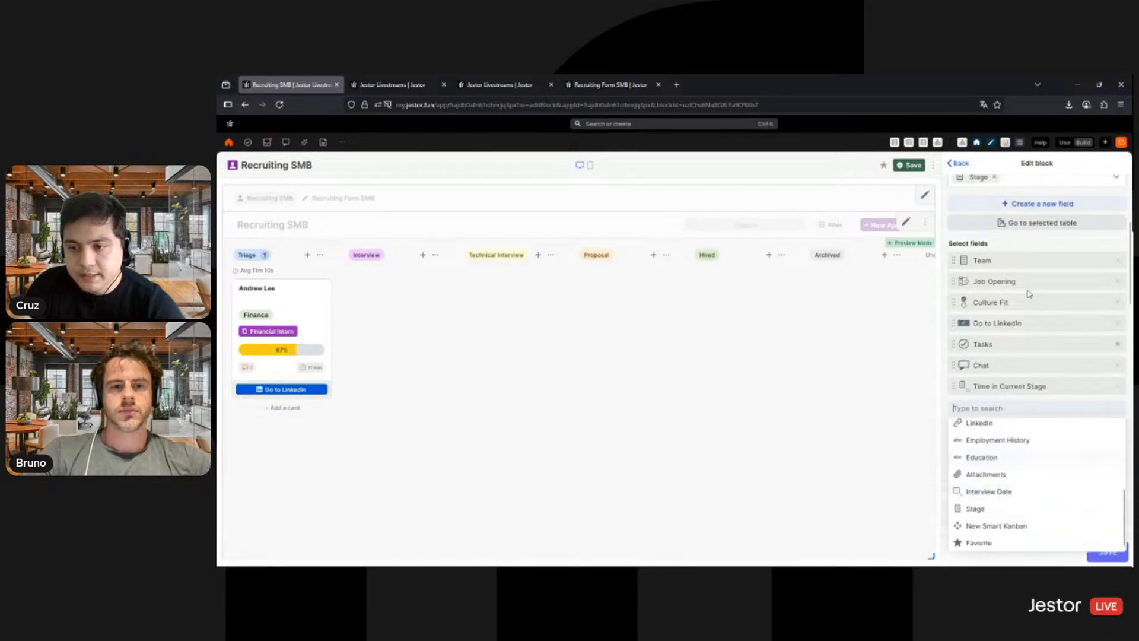
click(1033, 244)
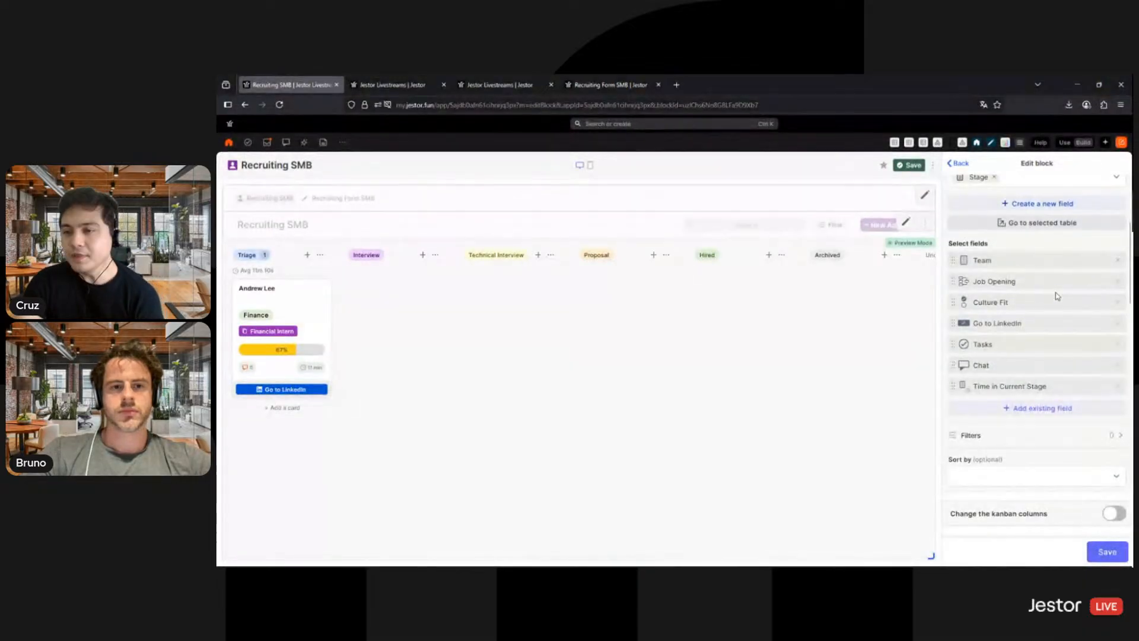
- Sort the kanban cards by Favorite in descending order (9 → 1)
scroll(1015, 463, down, 3)
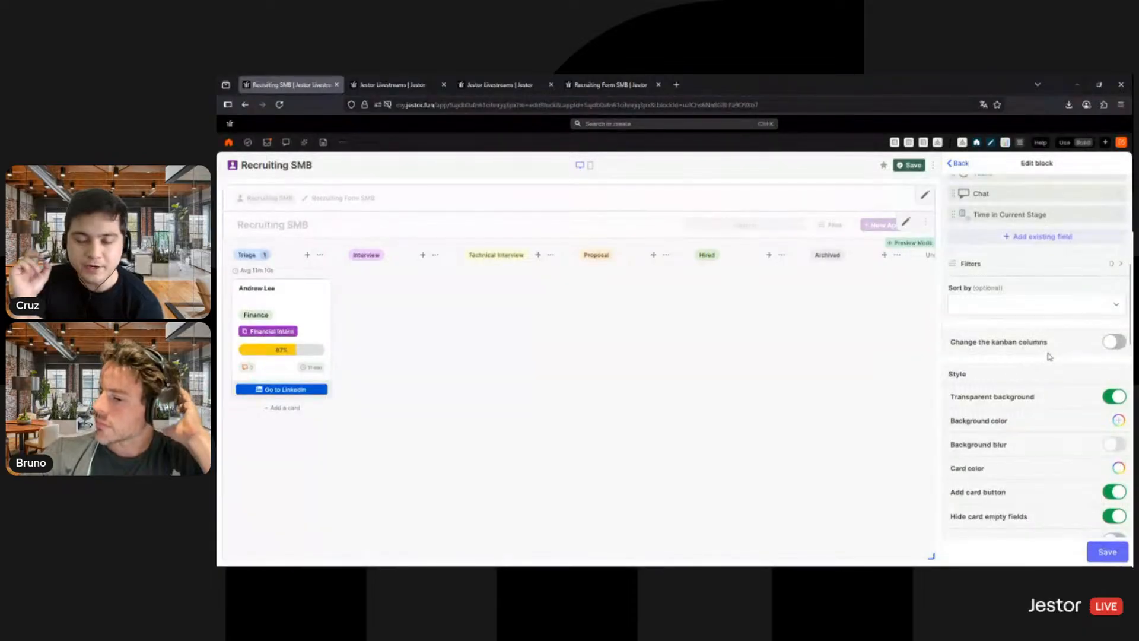
click(1014, 307)
scroll(1011, 355, down, 3)
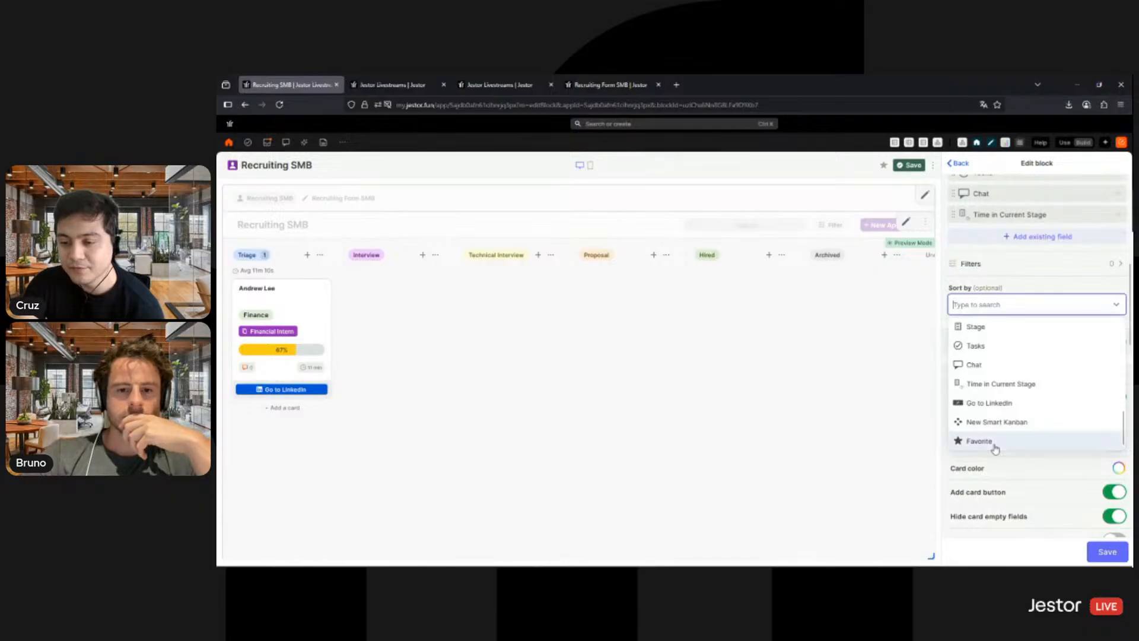
click(993, 440)
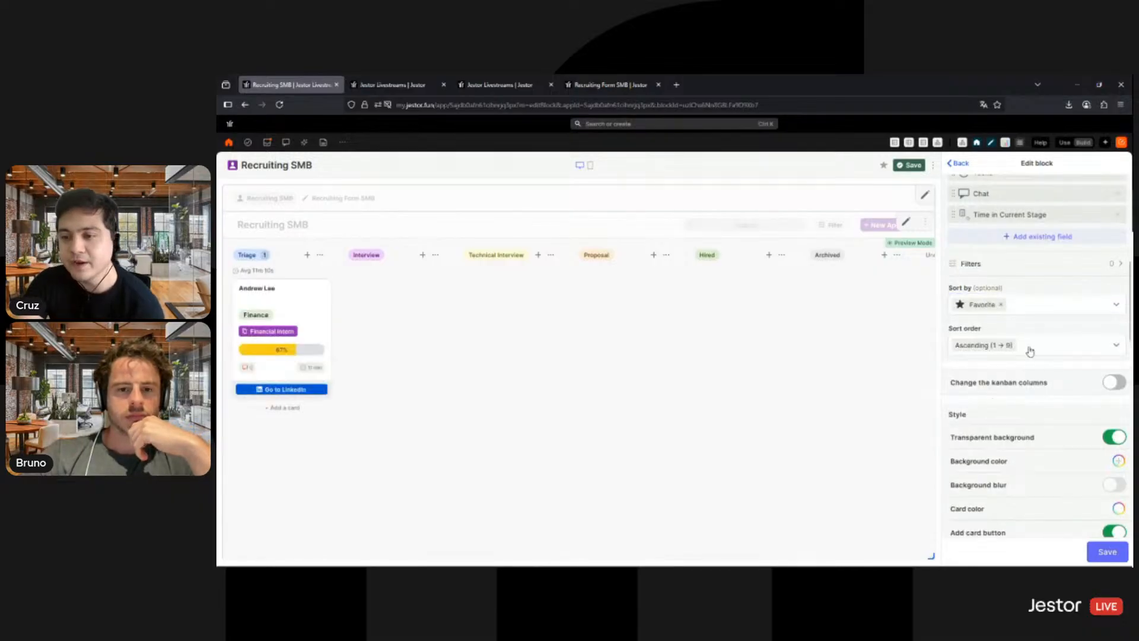
click(1030, 350)
click(1039, 436)
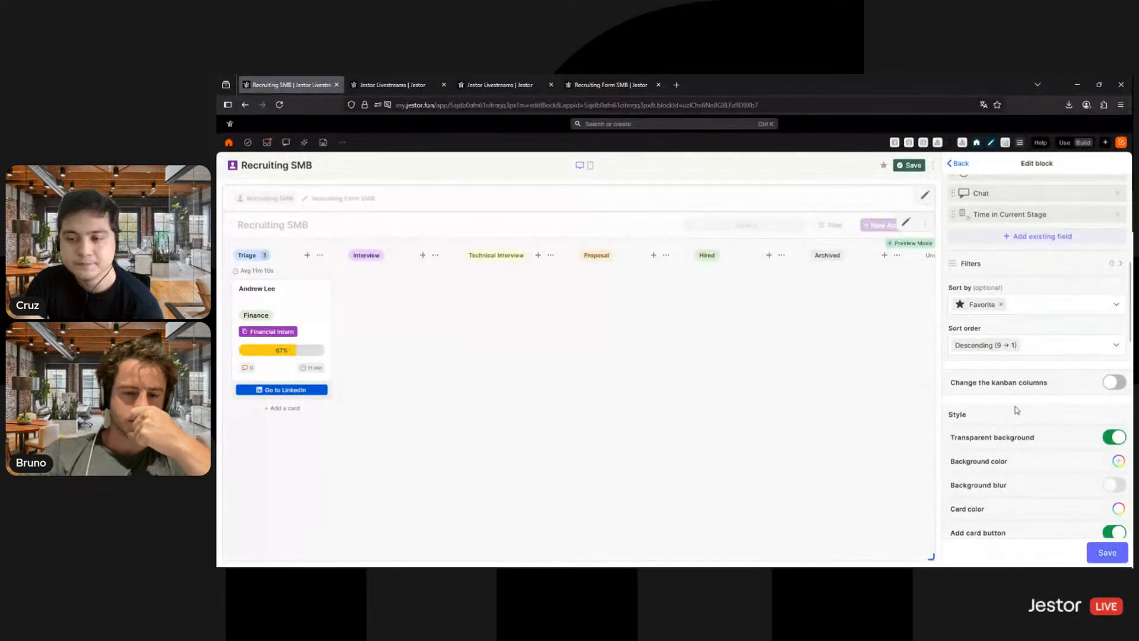
- Add a conditional card color to the kanban and set it to pale yellow
scroll(1023, 415, down, 3)
scroll(1032, 420, down, 2)
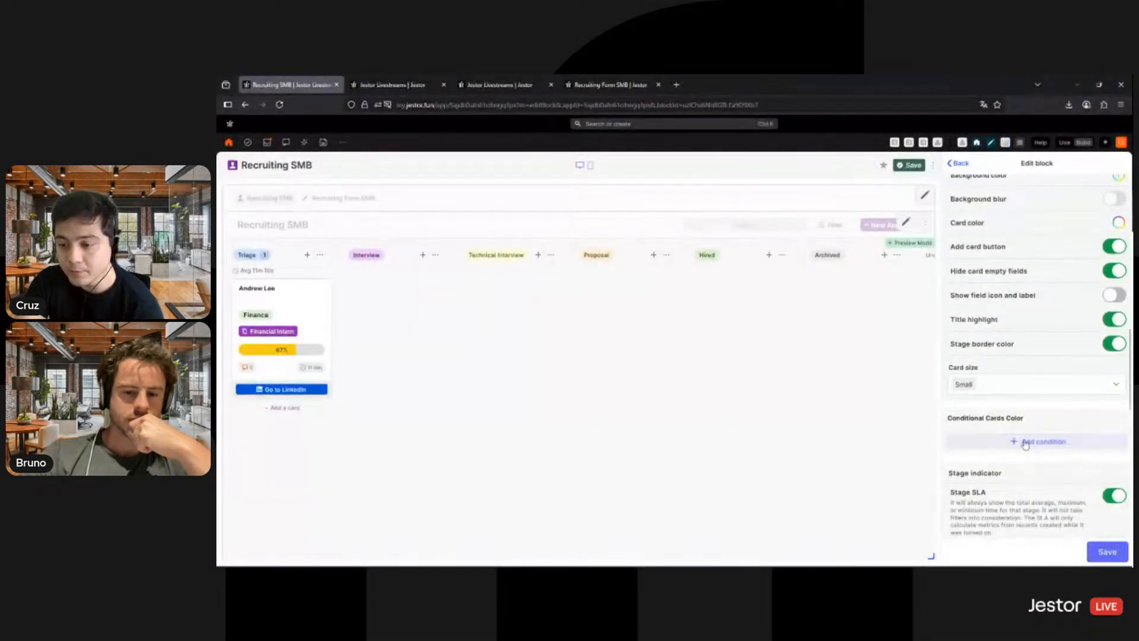
click(1023, 439)
scroll(1029, 427, down, 4)
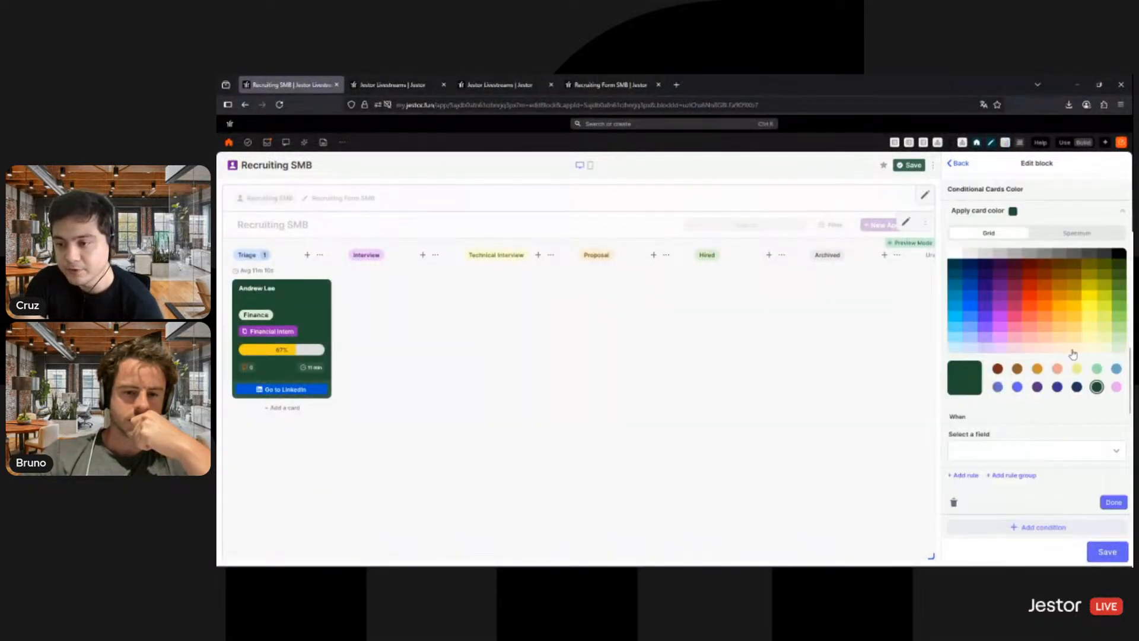
click(1075, 348)
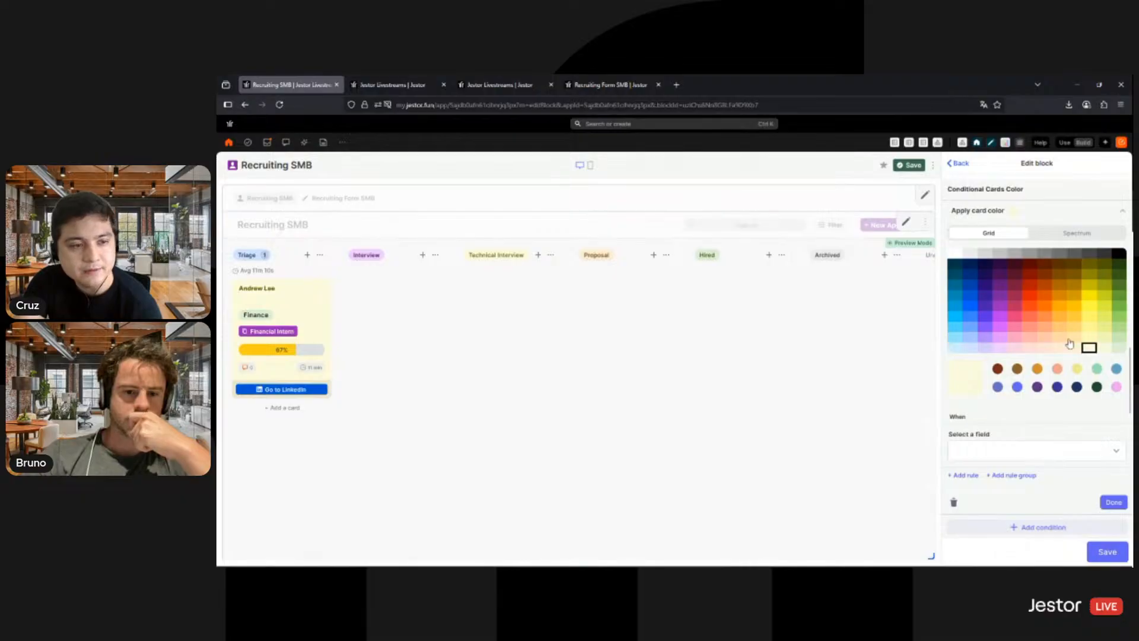
- Apply the conditional color when Favorite is true (checked), and save both the kanban block and the app
click(1035, 460)
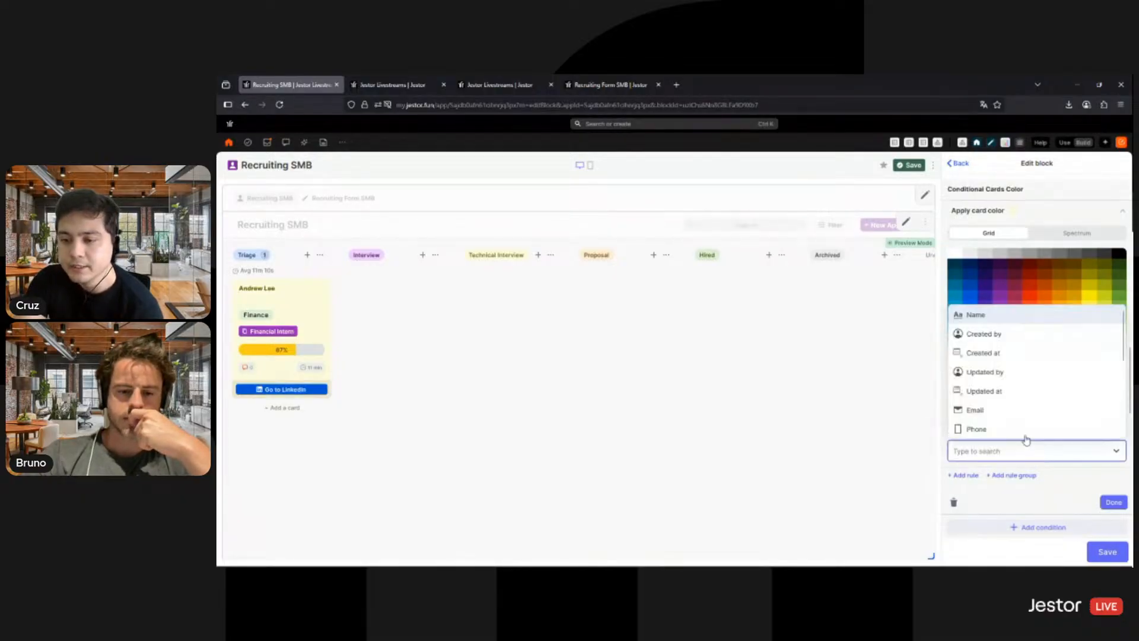
scroll(1014, 409, down, 3)
click(979, 430)
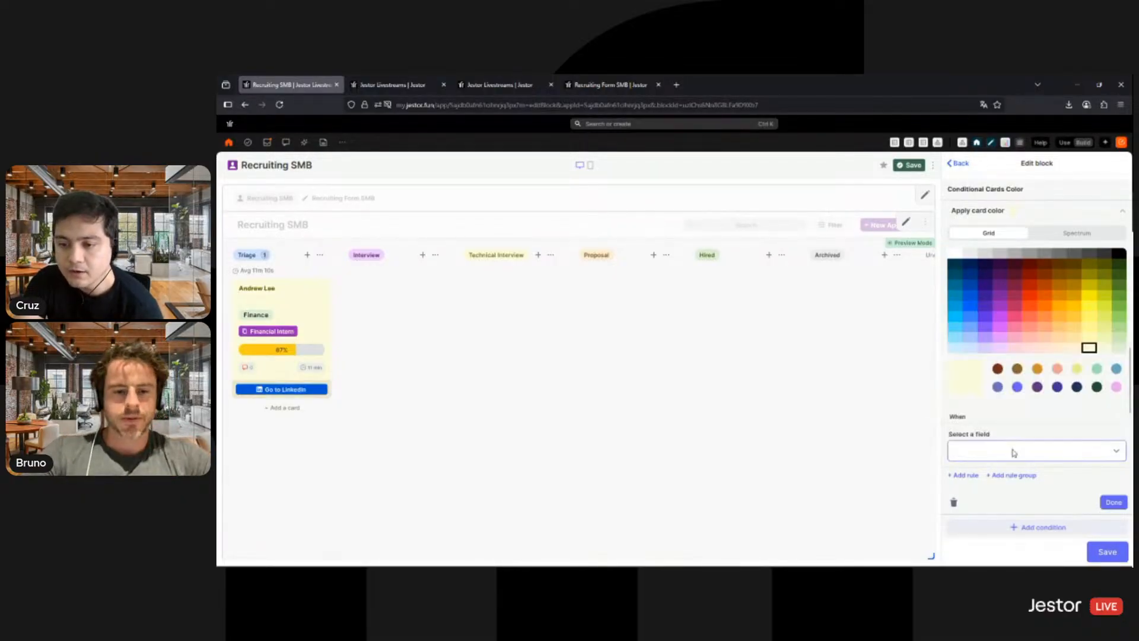
scroll(1014, 451, down, 2)
click(1004, 380)
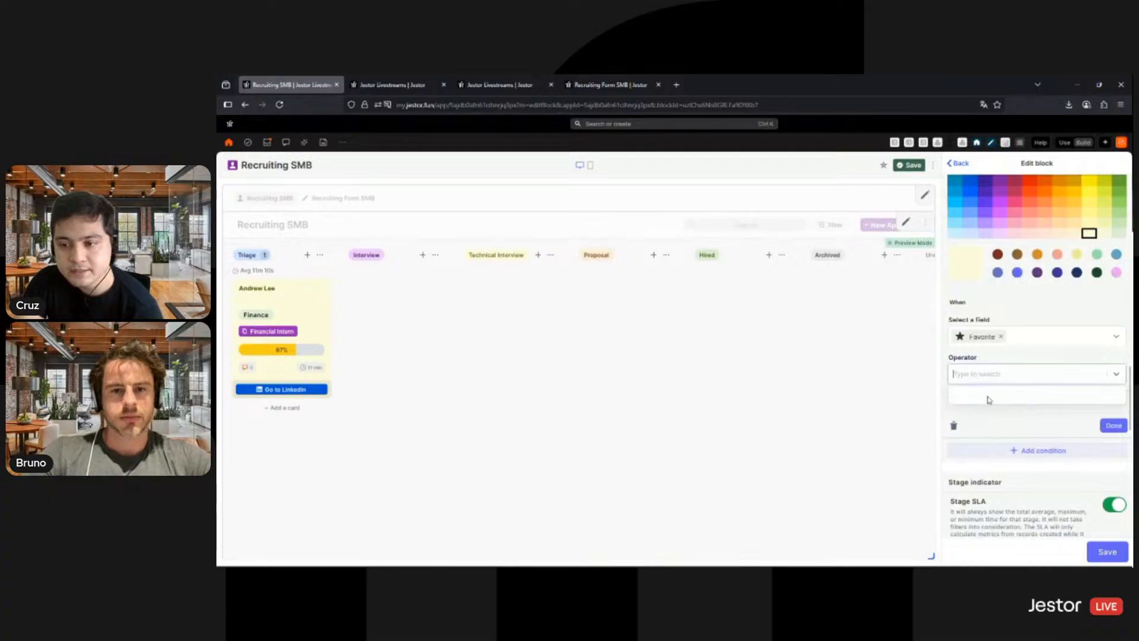
click(989, 396)
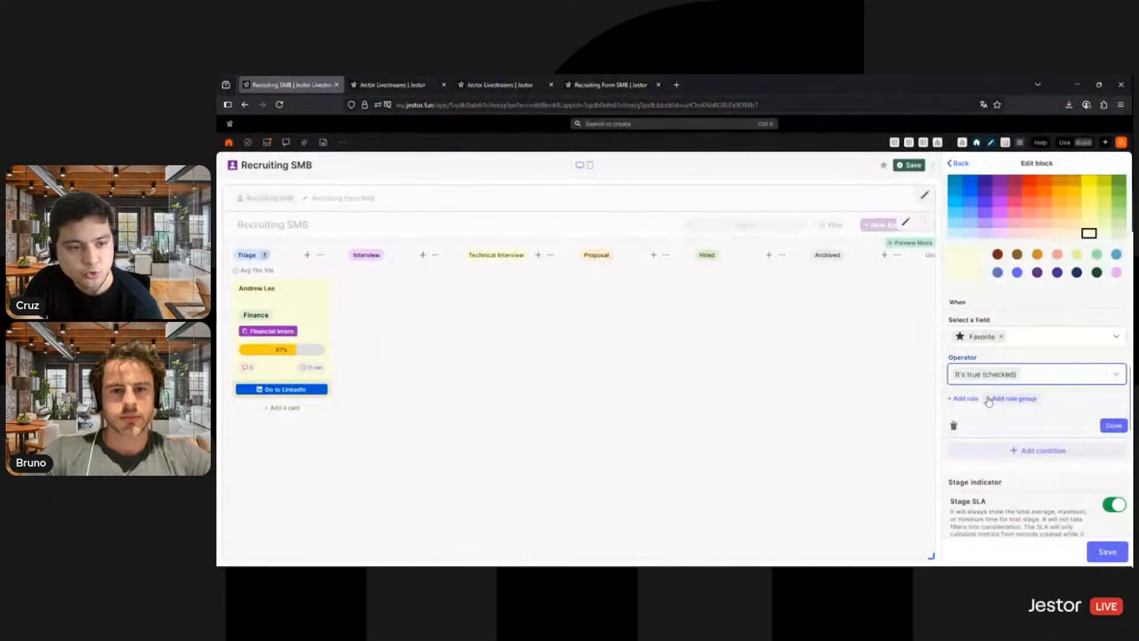
click(1102, 553)
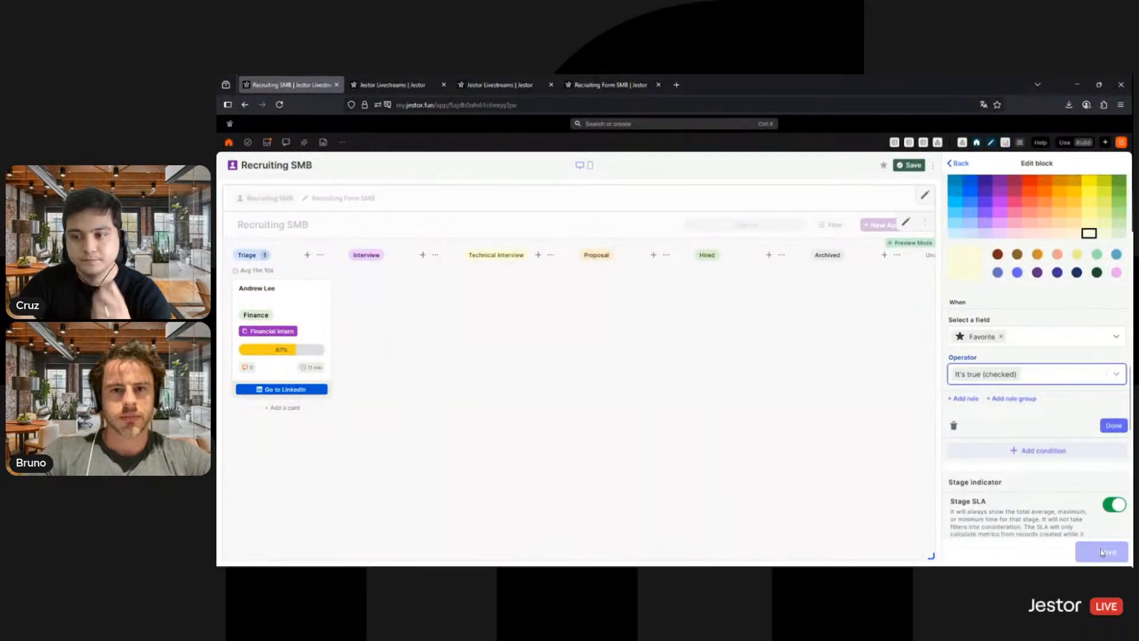
click(913, 167)
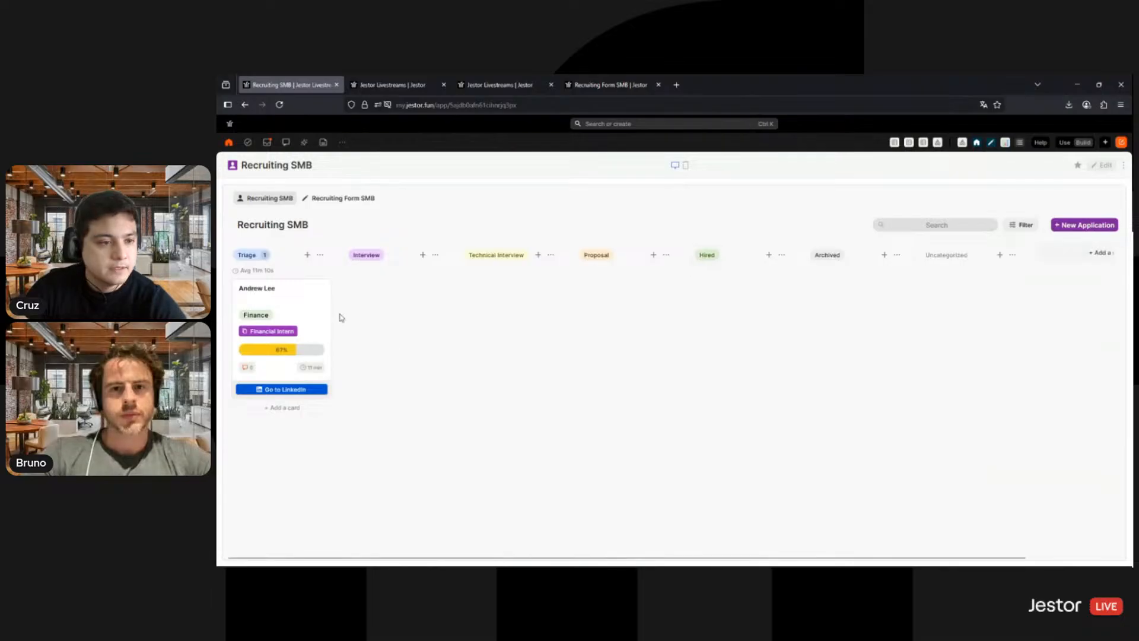
- Mark the applicant in the Triage stage as Favorite and save the record
click(318, 307)
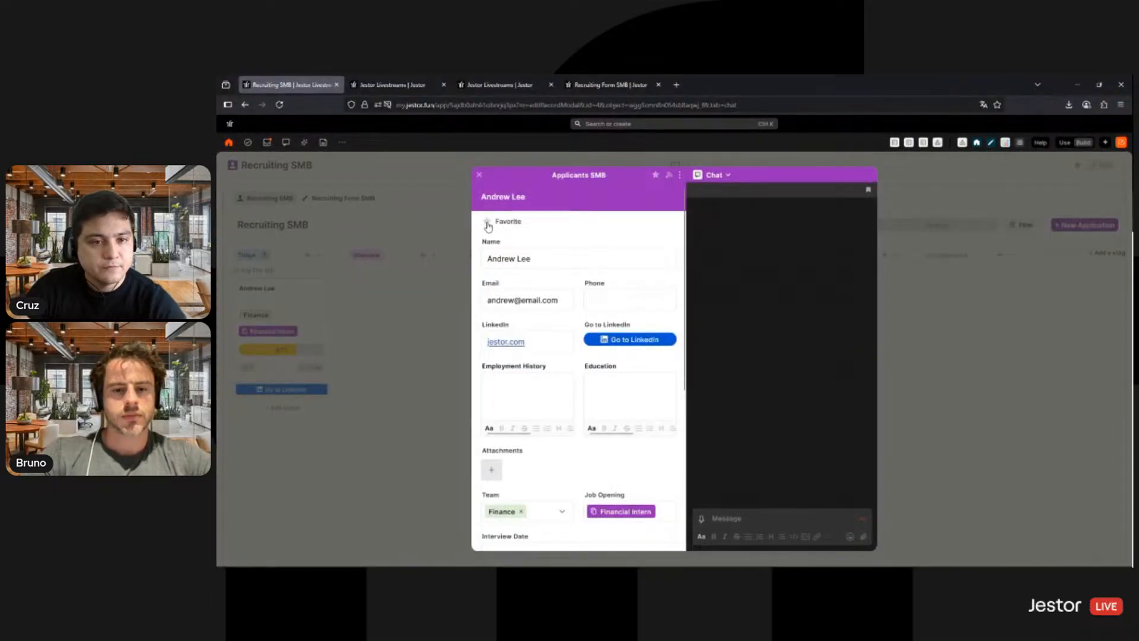
click(487, 223)
click(652, 532)
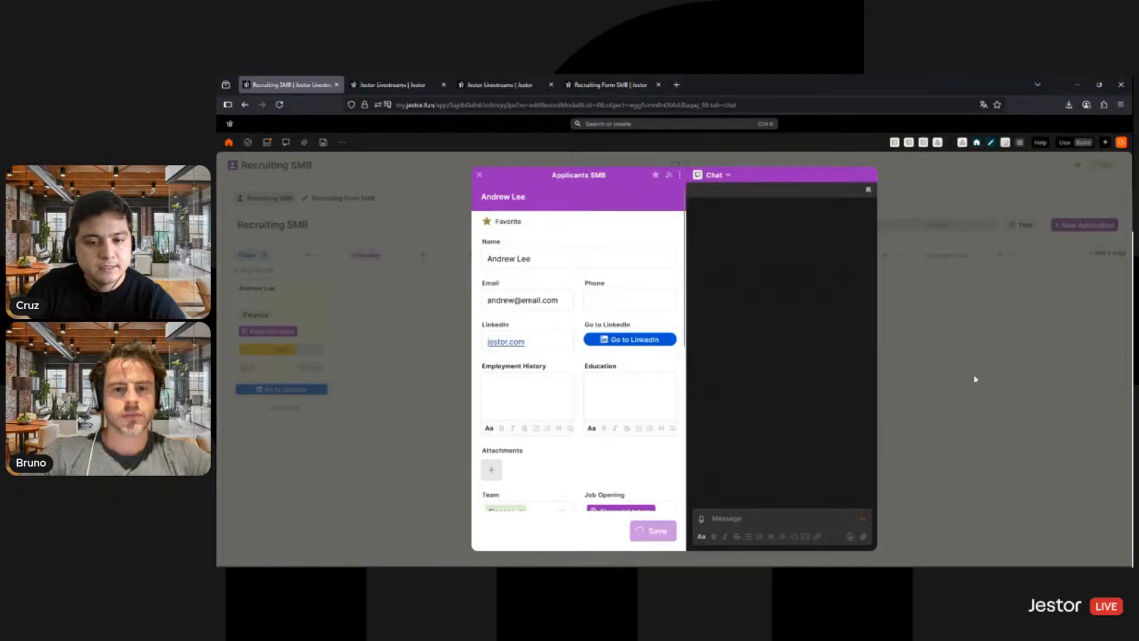
click(287, 300)
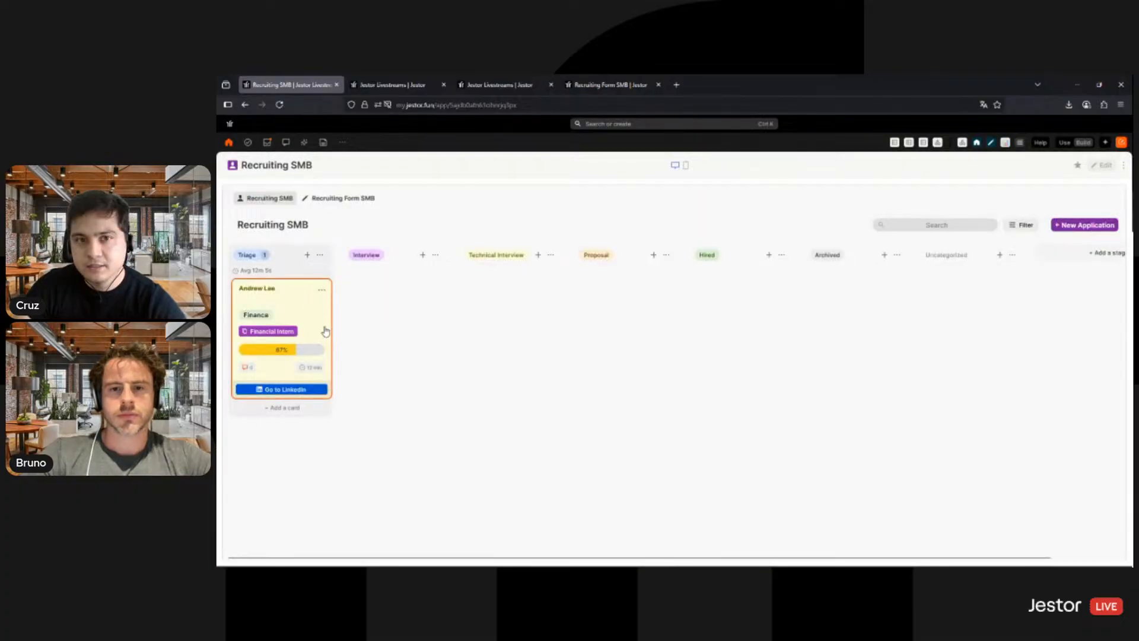
- Start a new response in the public Work with us! form, enter the applicant's full name and email, and continue to Job Application
click(593, 85)
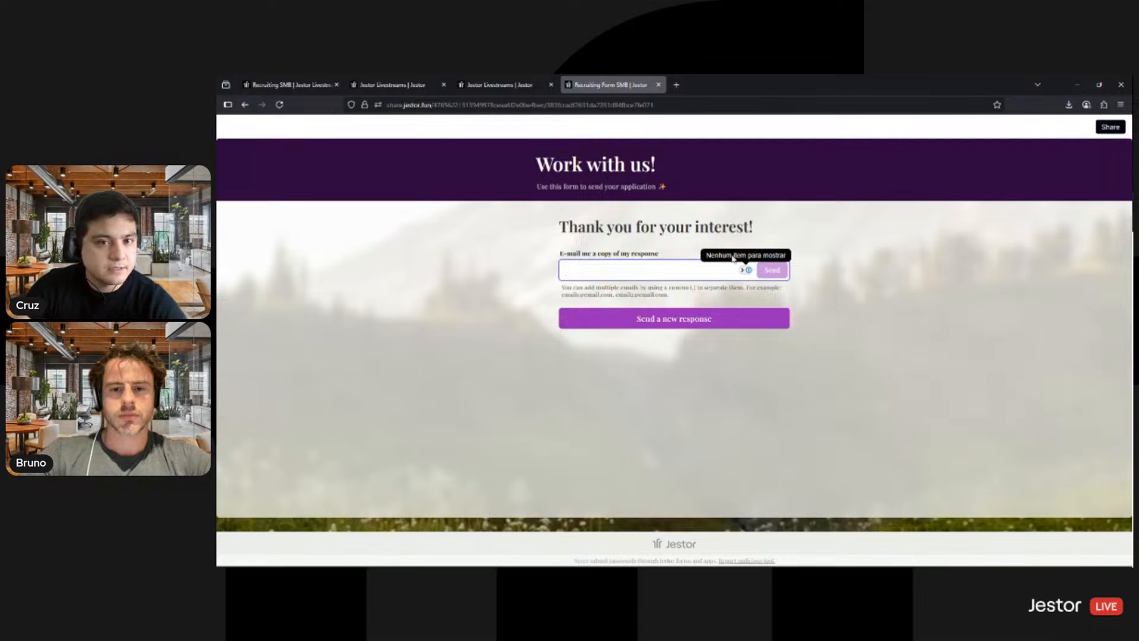
click(652, 319)
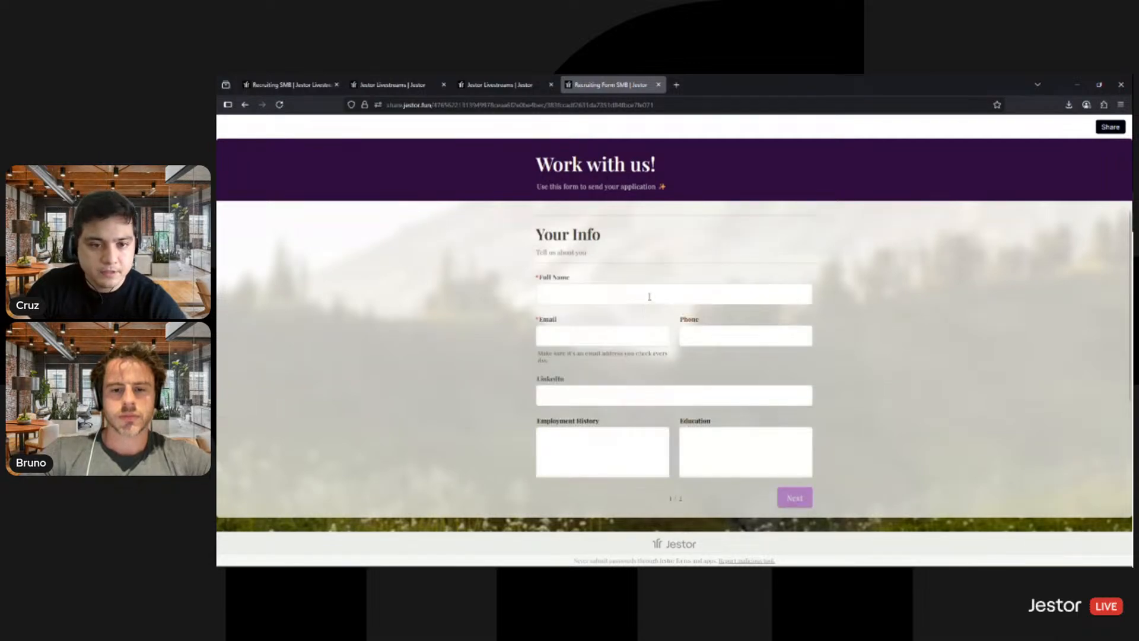
click(649, 297)
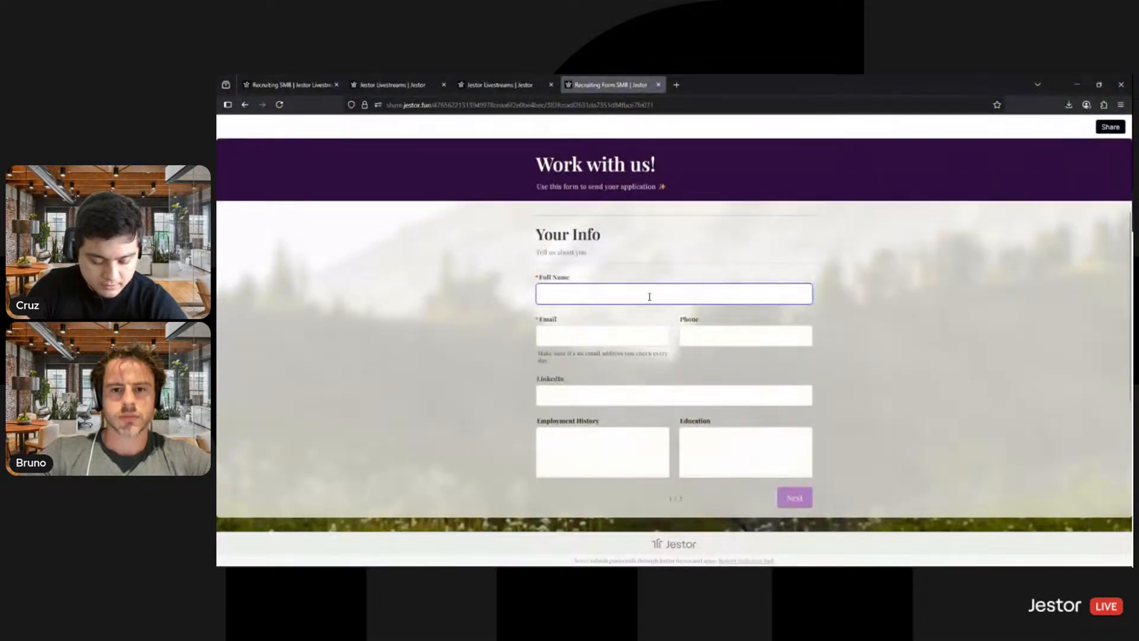
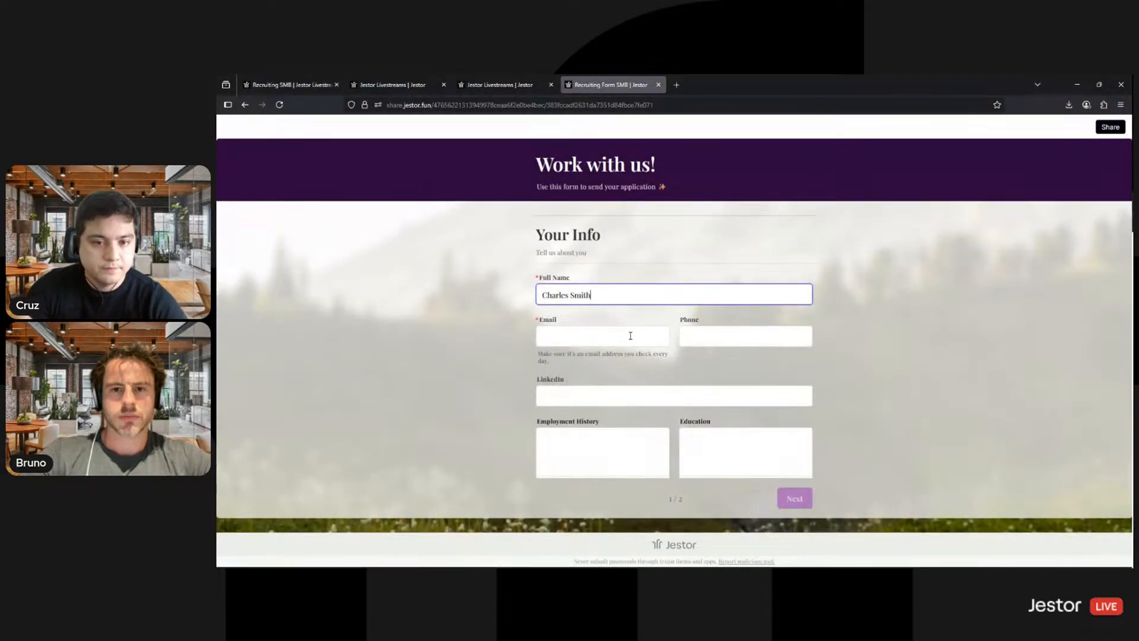
click(630, 335)
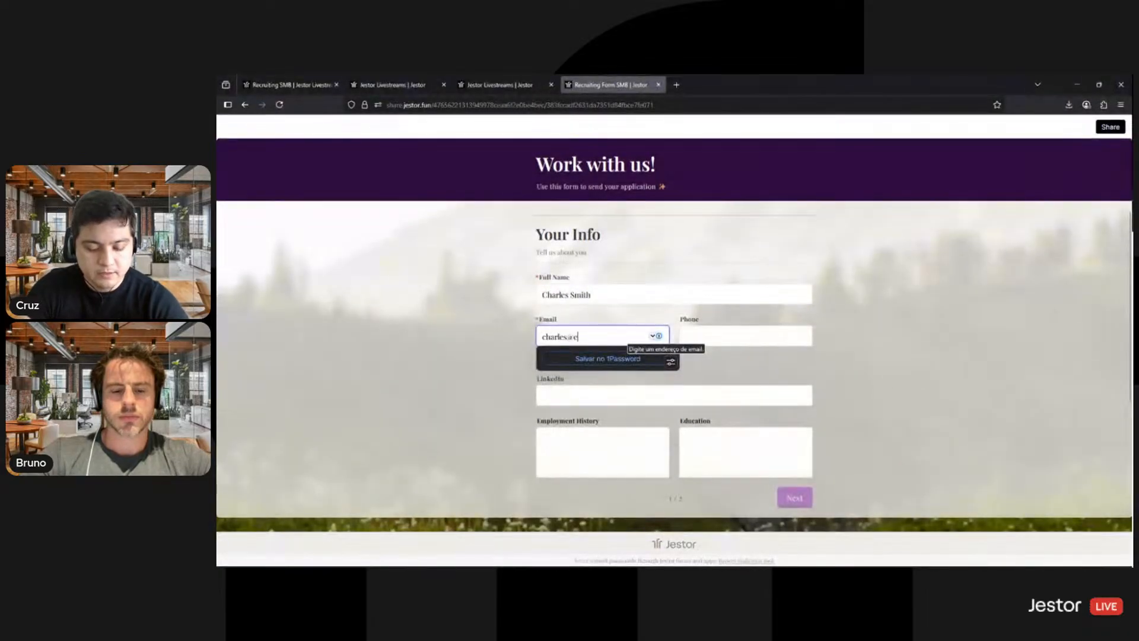
scroll(811, 451, down, 2)
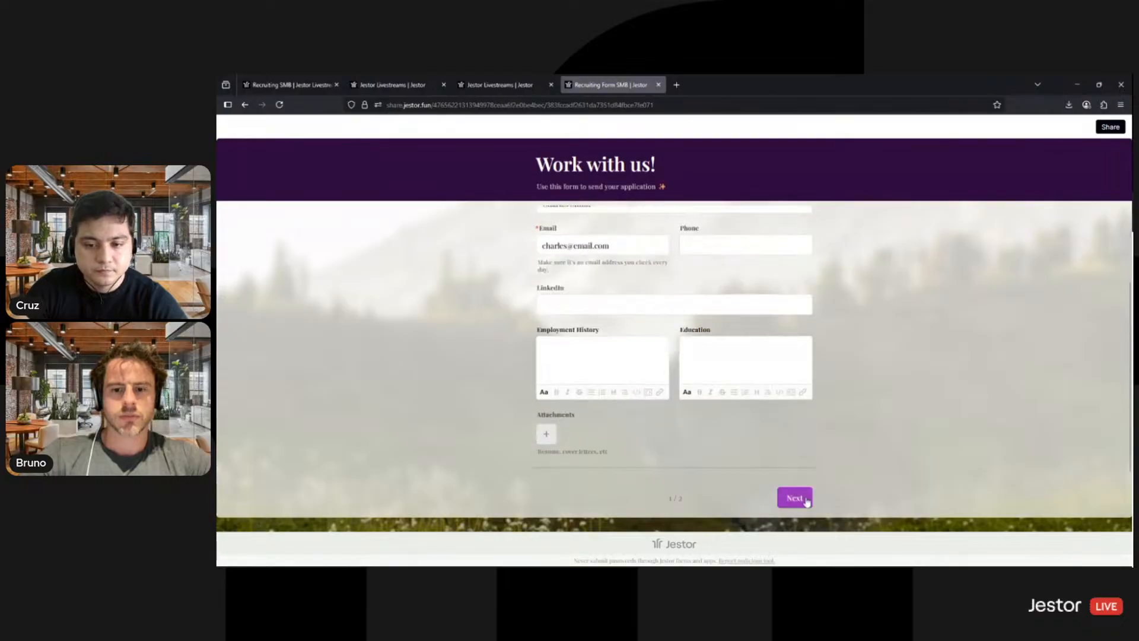
click(794, 497)
- Choose Tech as the team and Data Engineer as the job opening in the application form
click(701, 290)
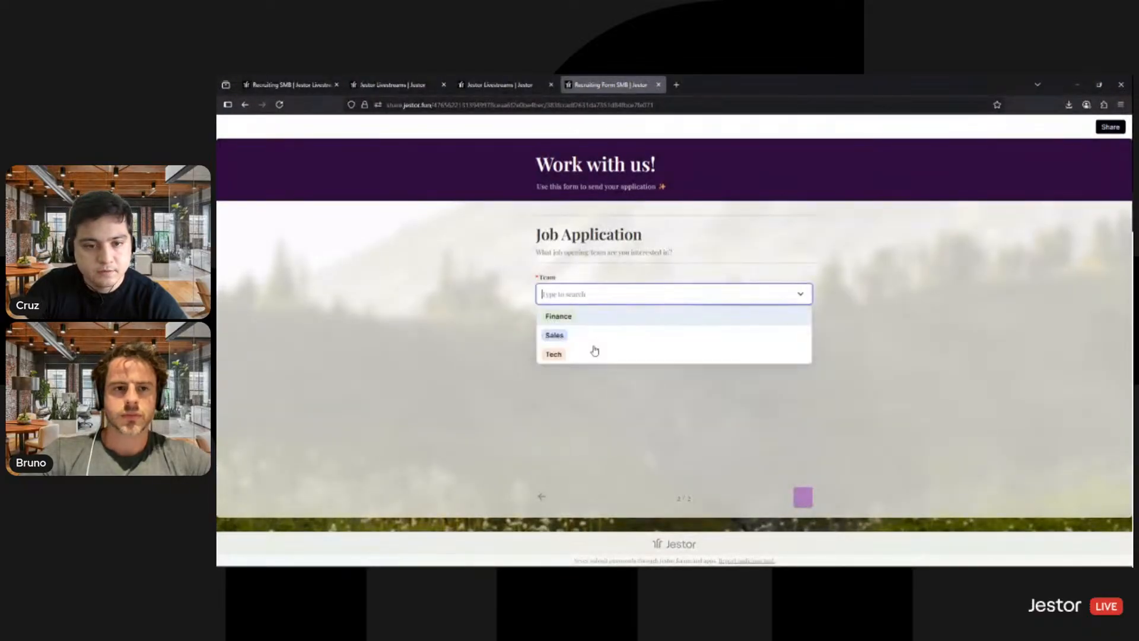
click(562, 354)
click(599, 338)
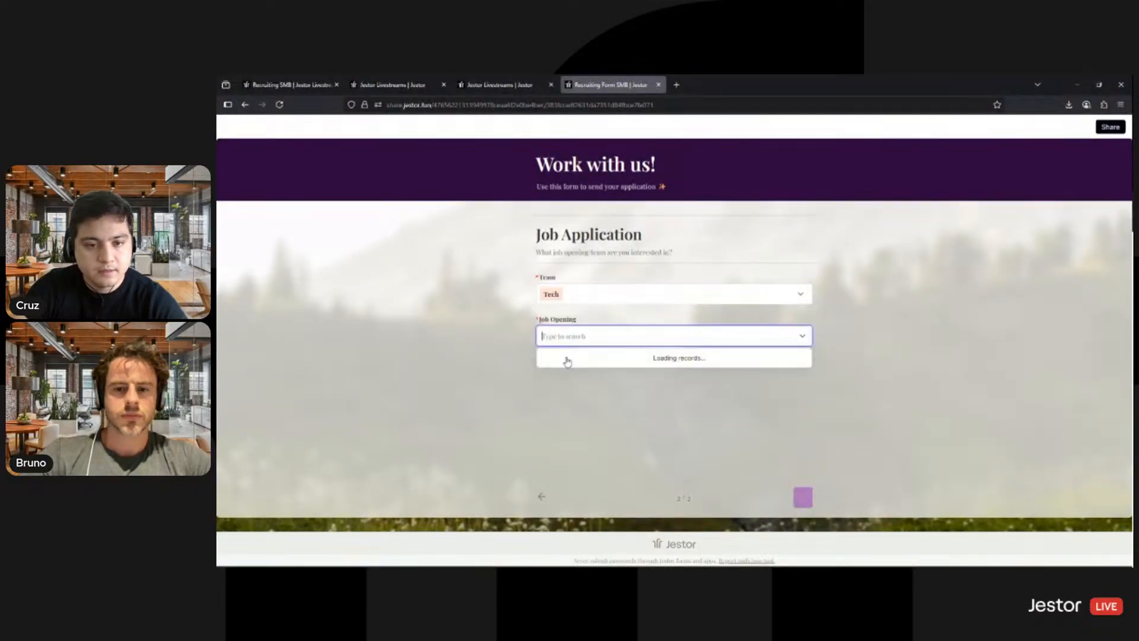
click(566, 360)
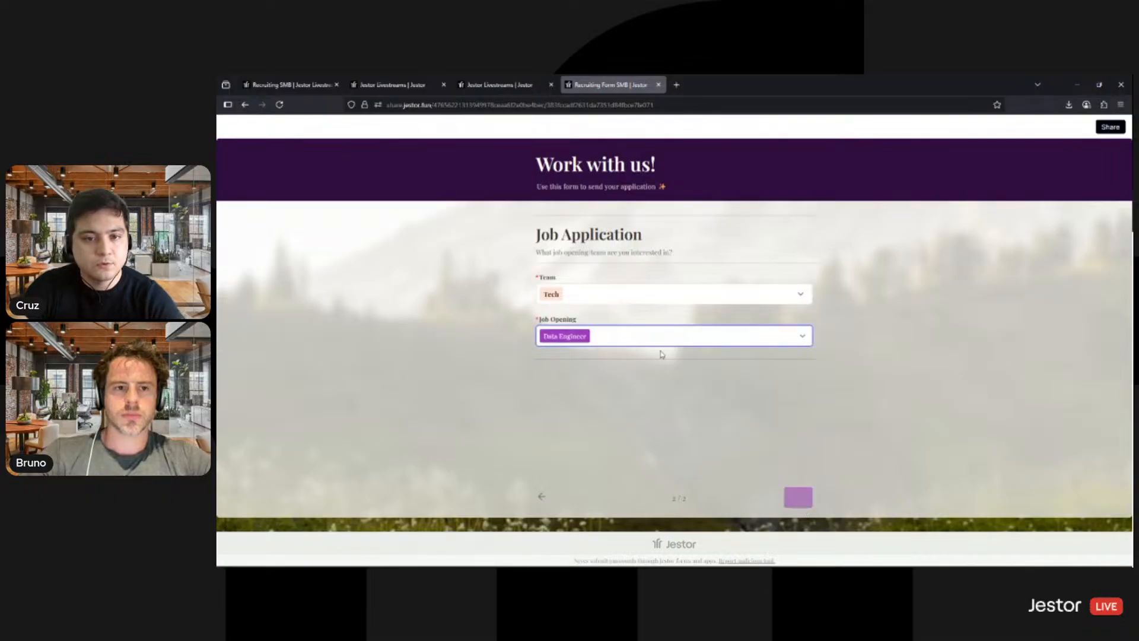
- Switch the Recruiting SMB app from Build to Use mode and check the Triage stage for the newly submitted application
click(476, 88)
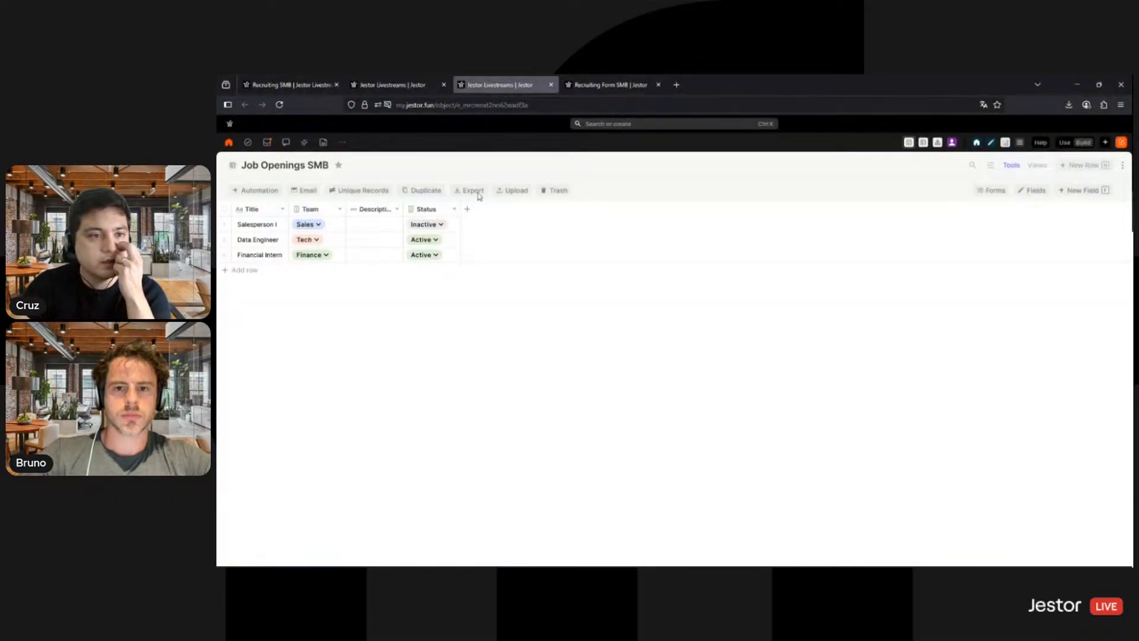
click(422, 87)
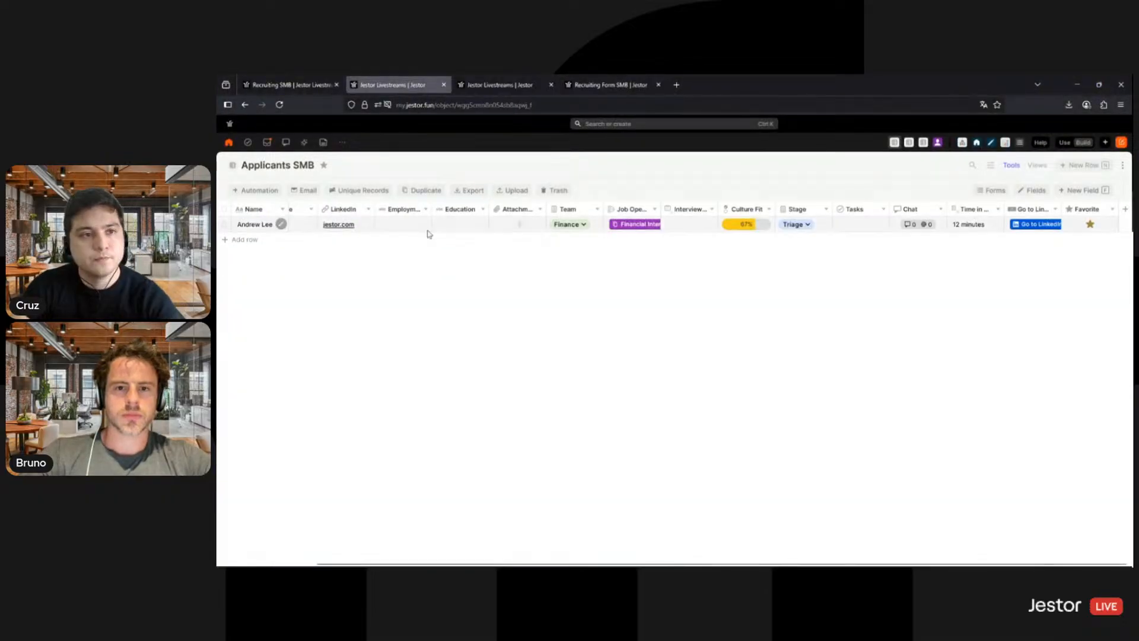
click(290, 85)
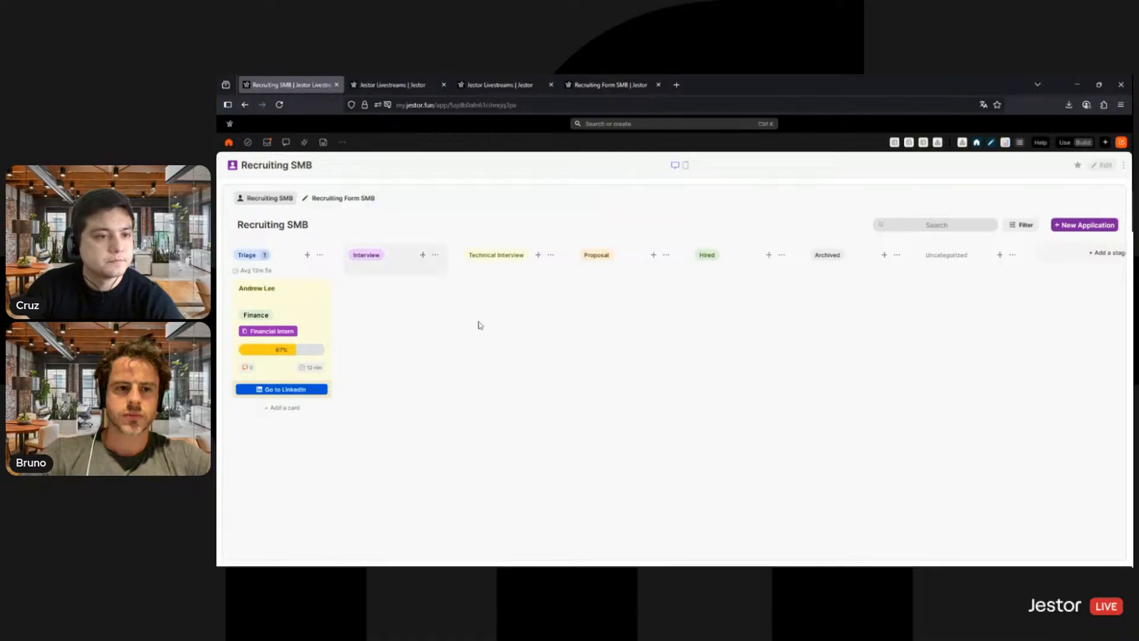
click(1063, 143)
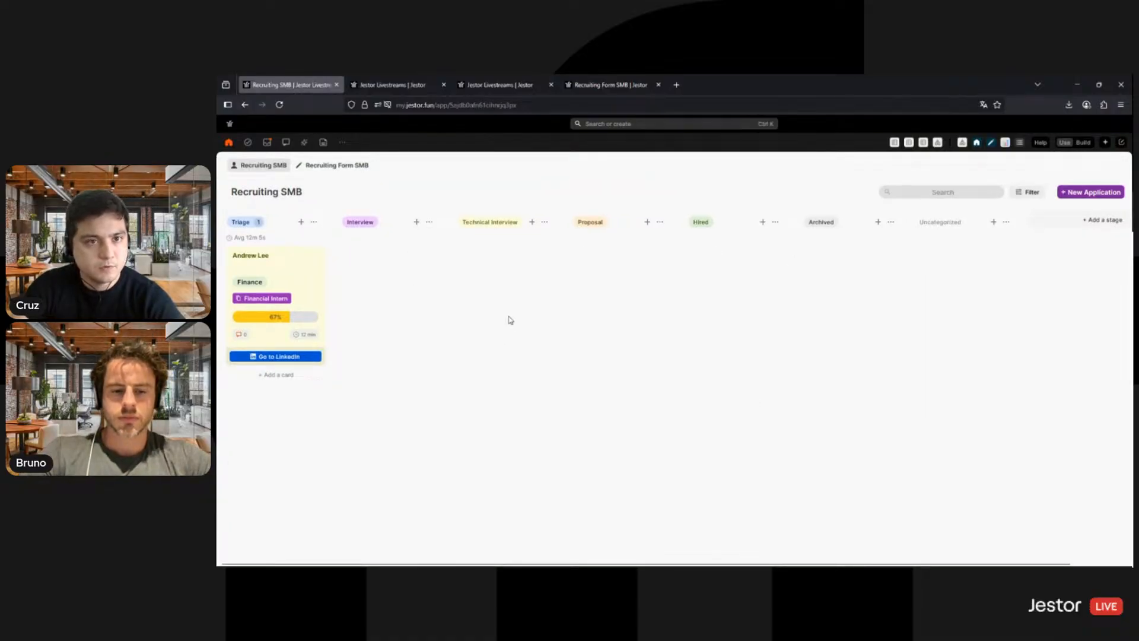
click(605, 85)
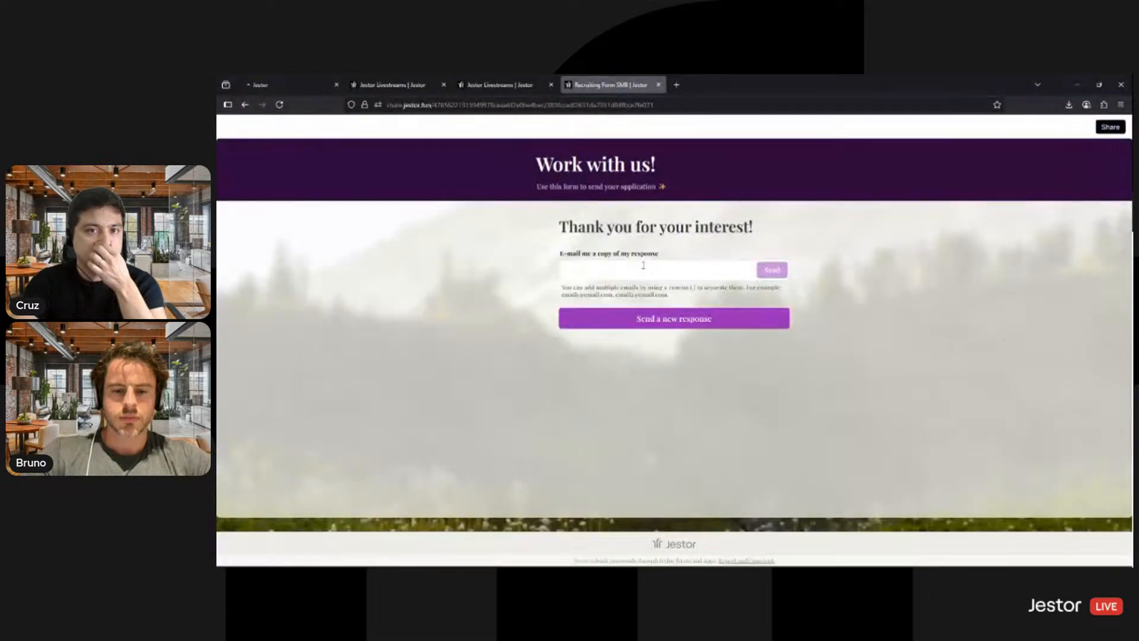
click(682, 326)
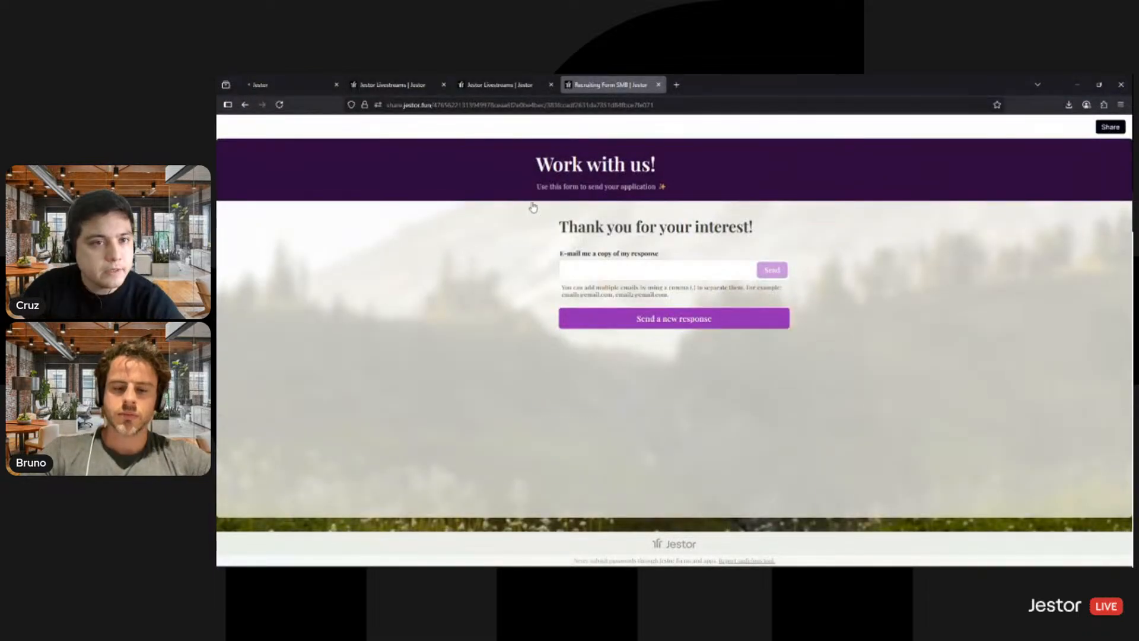
click(391, 85)
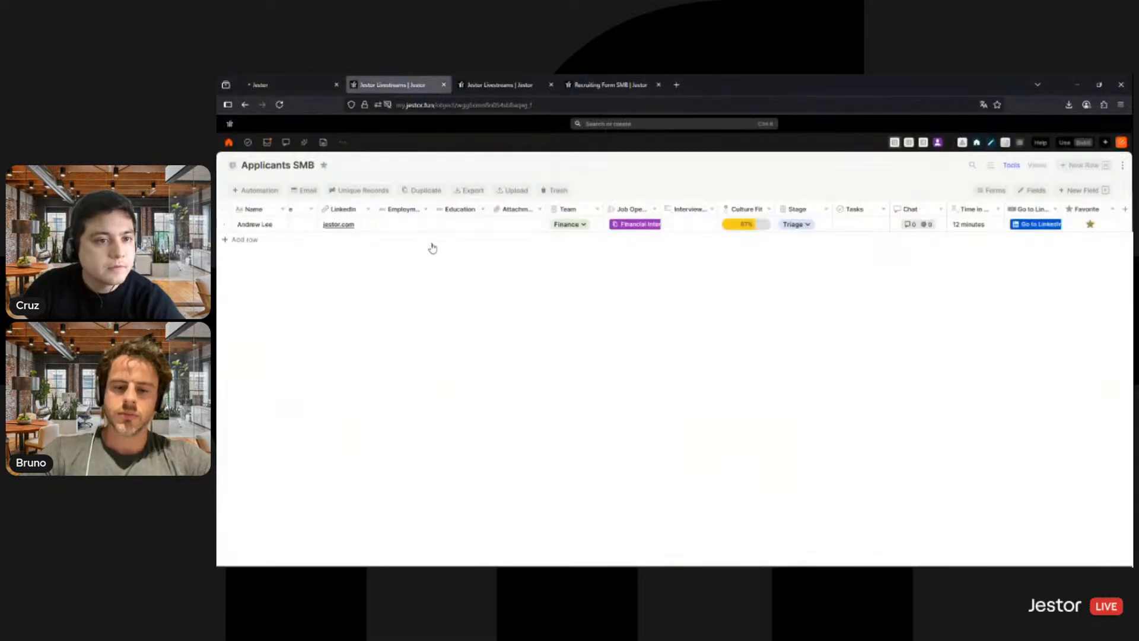
click(296, 86)
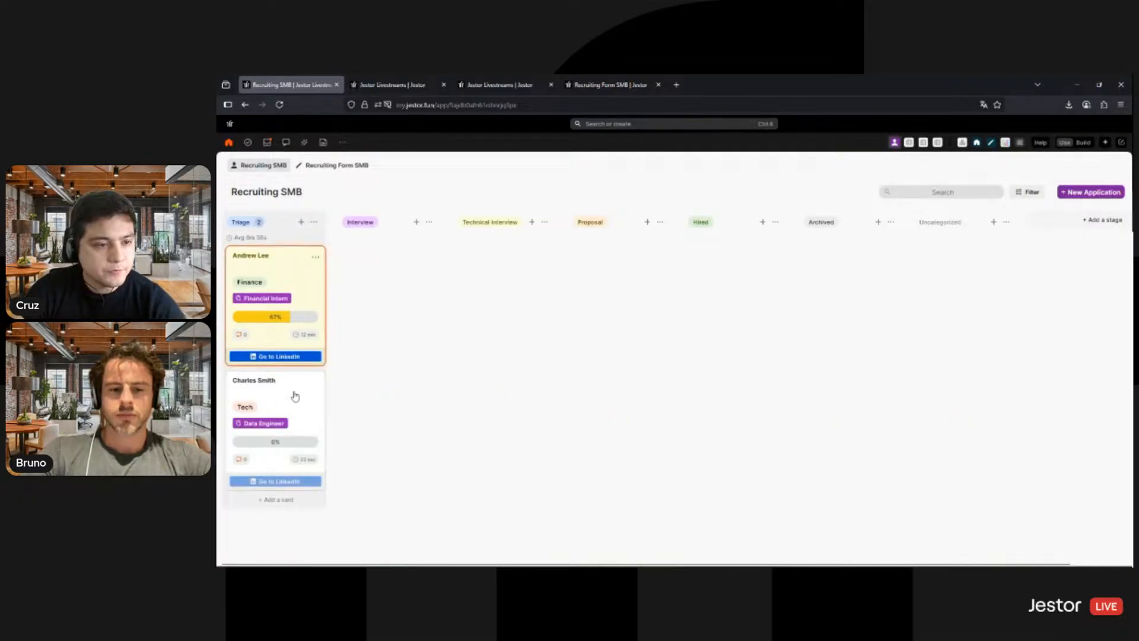
- Remove the Favorite mark from the Financial Intern applicant, mark the Data Engineer applicant as Favorite, and save both records
click(313, 293)
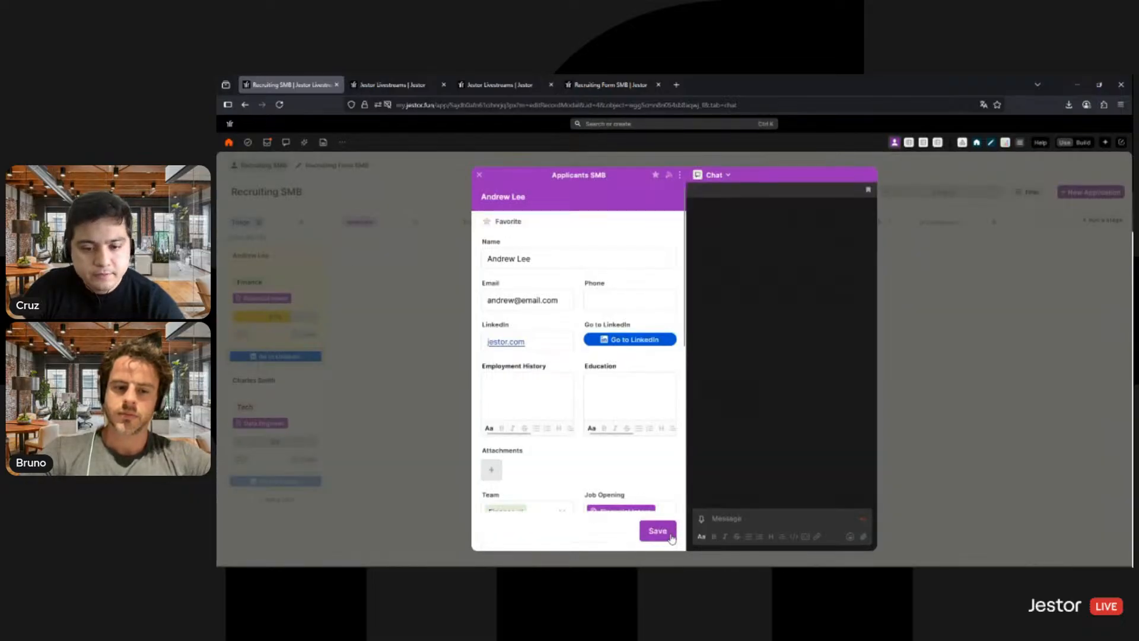
click(671, 537)
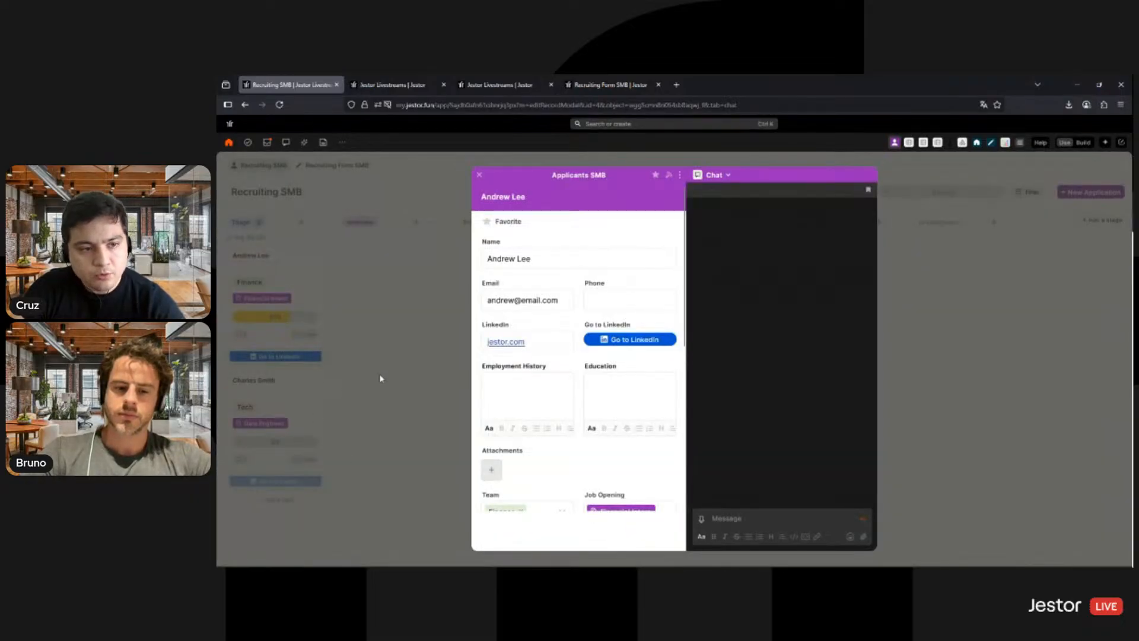
click(418, 386)
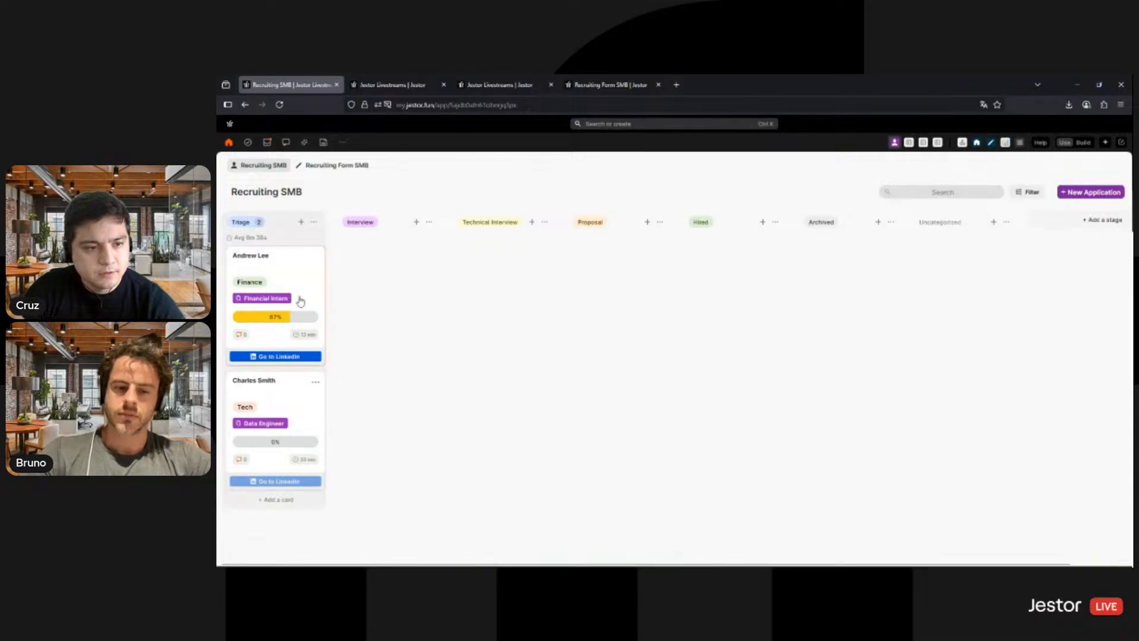
click(318, 426)
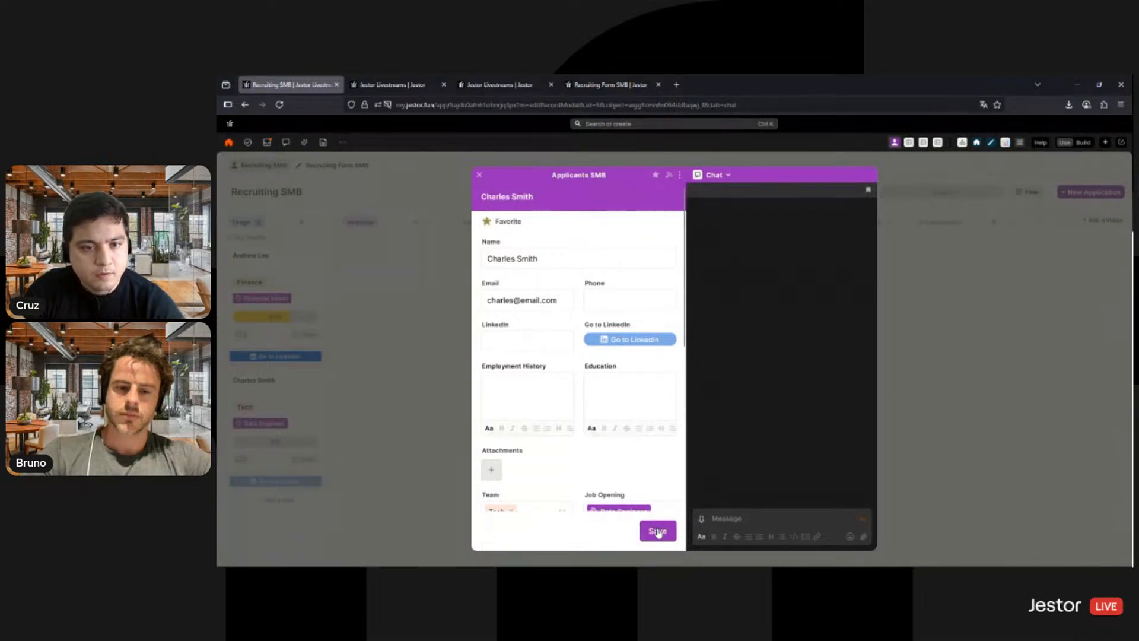
click(657, 538)
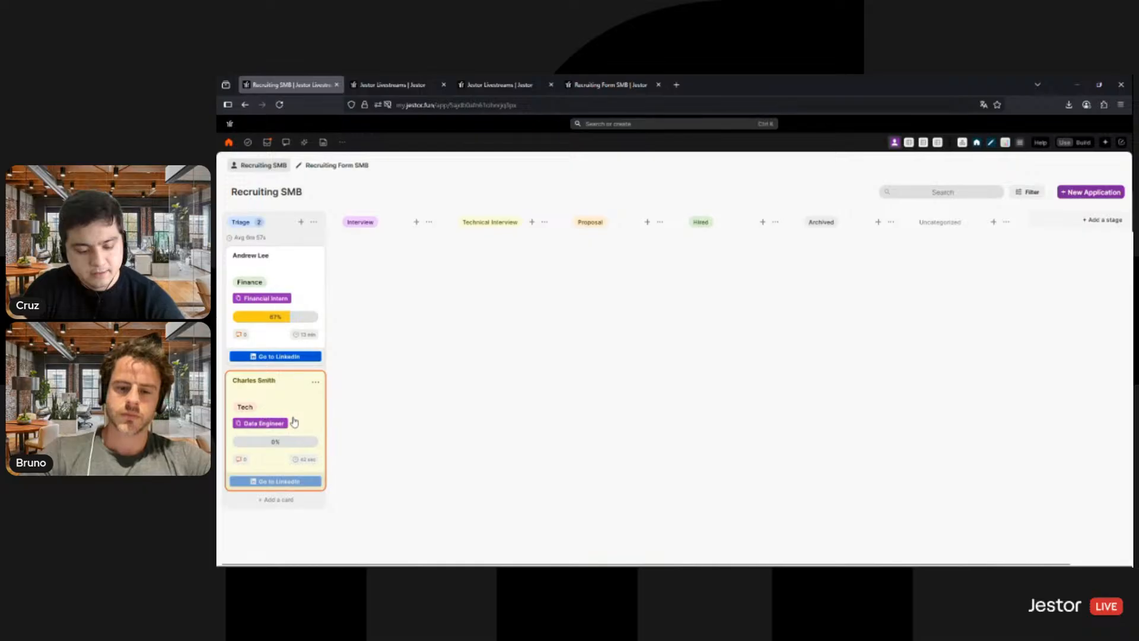
- Reload the kanban board to check the card order, and view the Recruiting Form SMB page before returning to the board
key(F5)
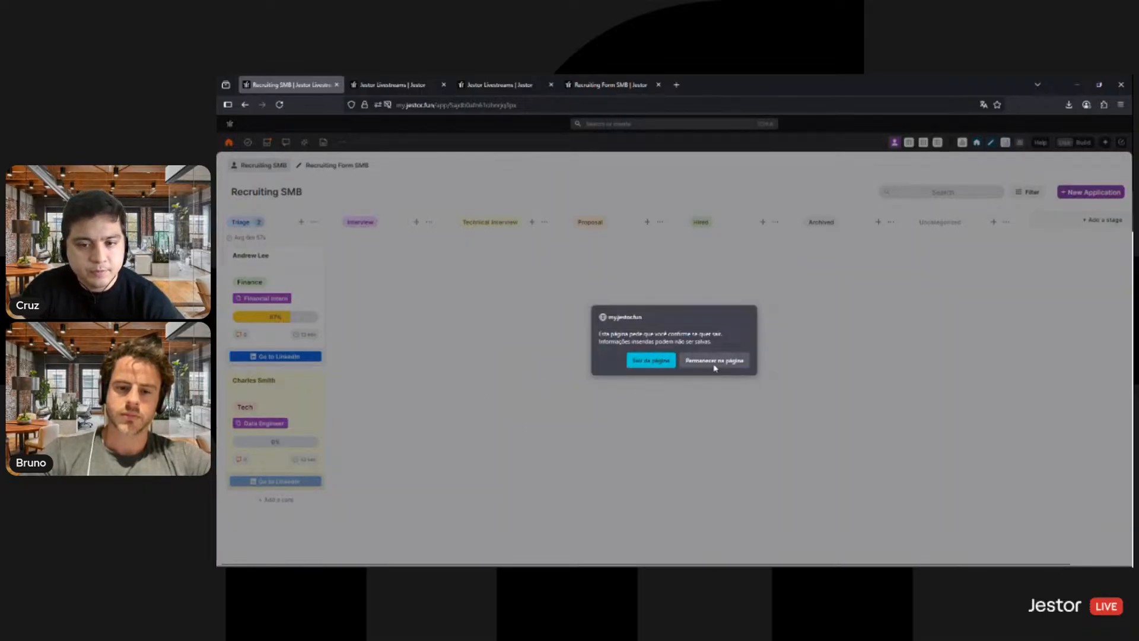
click(692, 361)
key(F5)
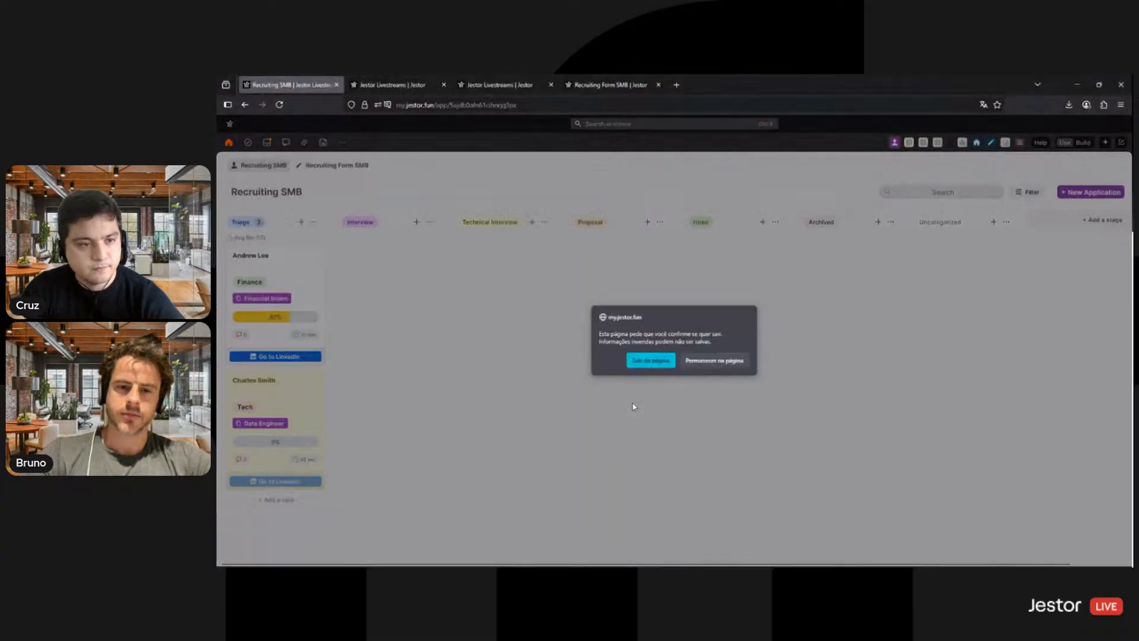
click(709, 363)
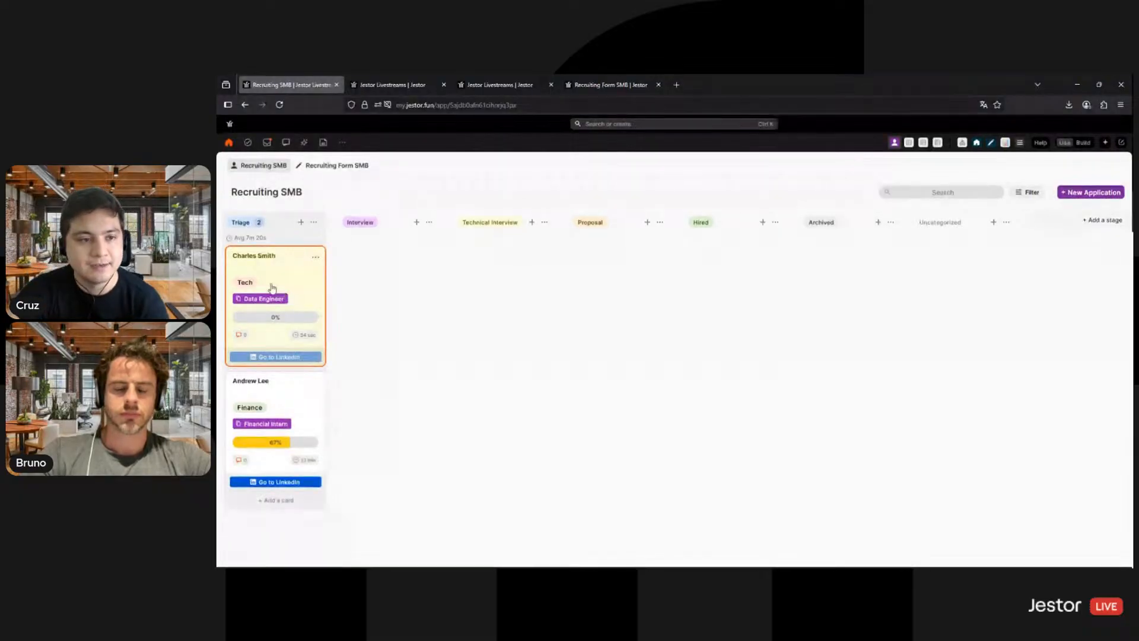
click(336, 165)
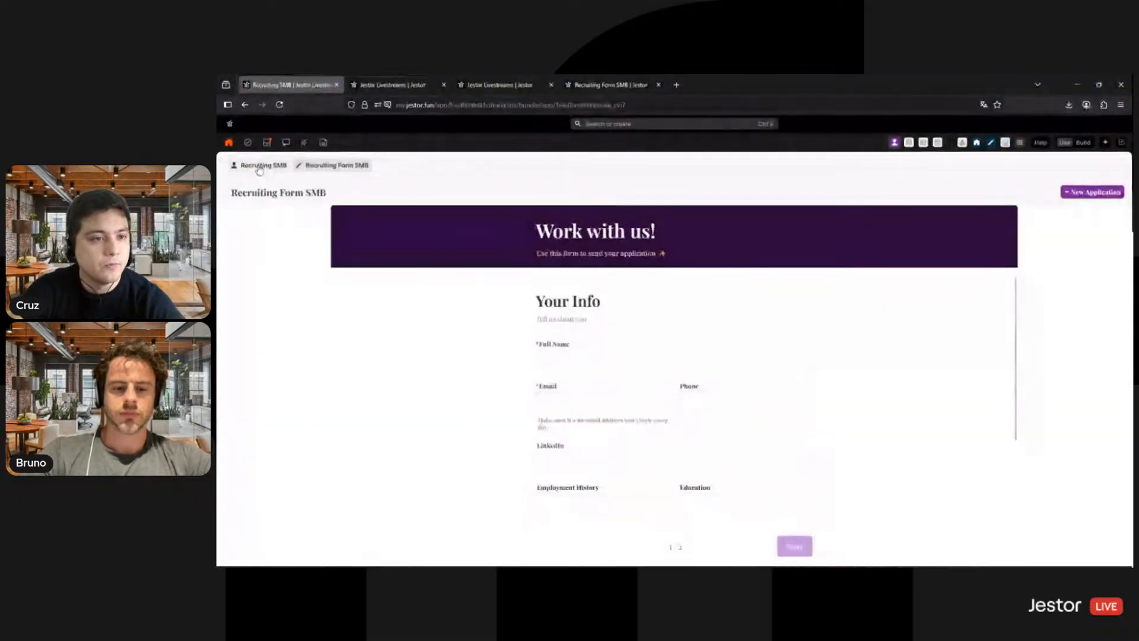
click(259, 168)
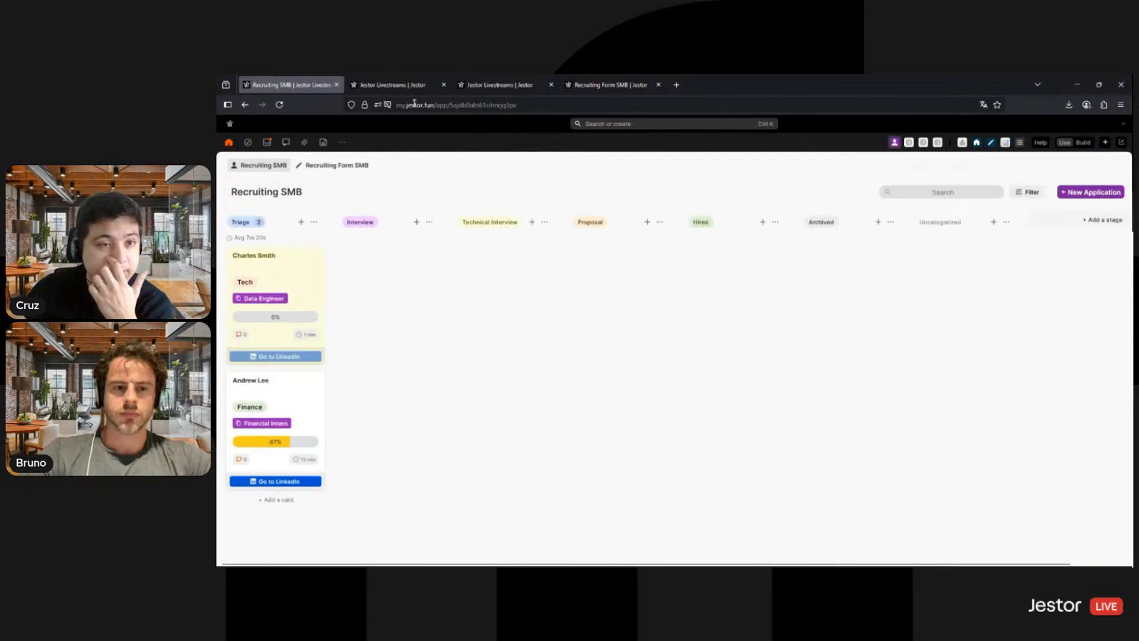
- Activate the table email for the Applicants SMB table and set its internal address prefix to "recruiting"
click(391, 85)
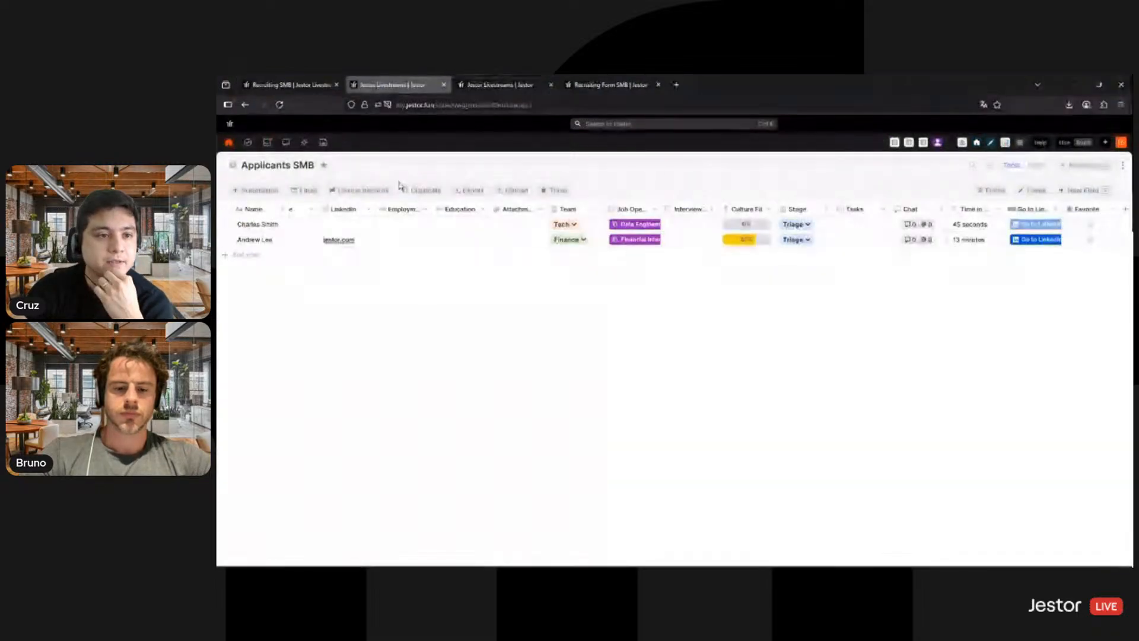
click(310, 192)
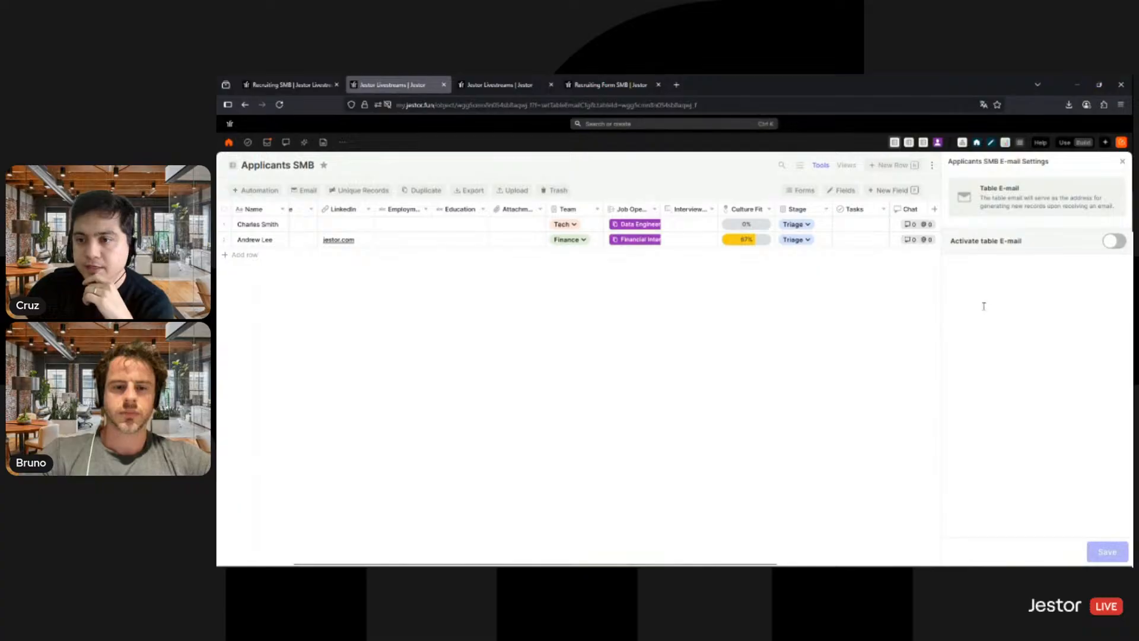
click(960, 299)
text(recruitin)
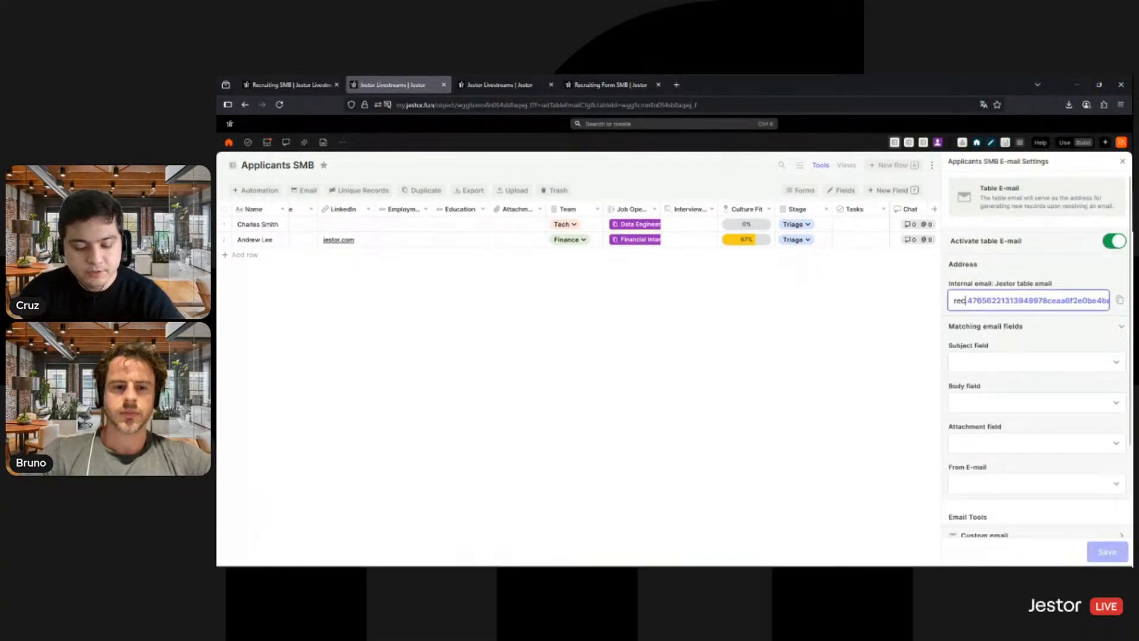
text(g.)
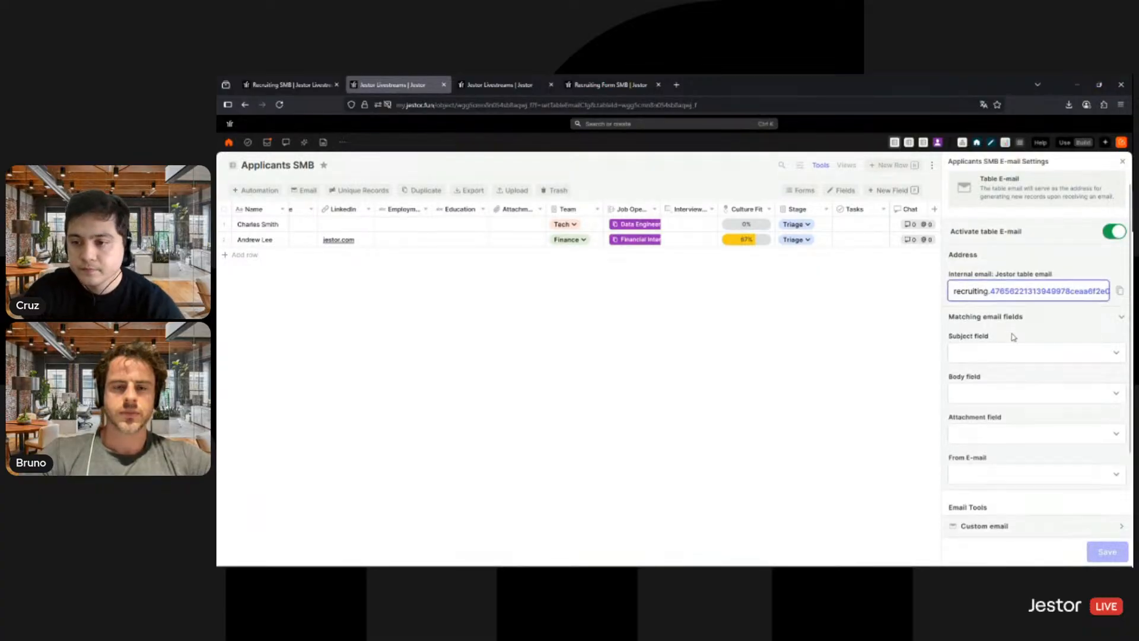
- Match the email subject to Name, body to Employment History, attachment to Attachments and From E-mail to Email, and save the settings
scroll(1012, 335, down, 2)
click(992, 310)
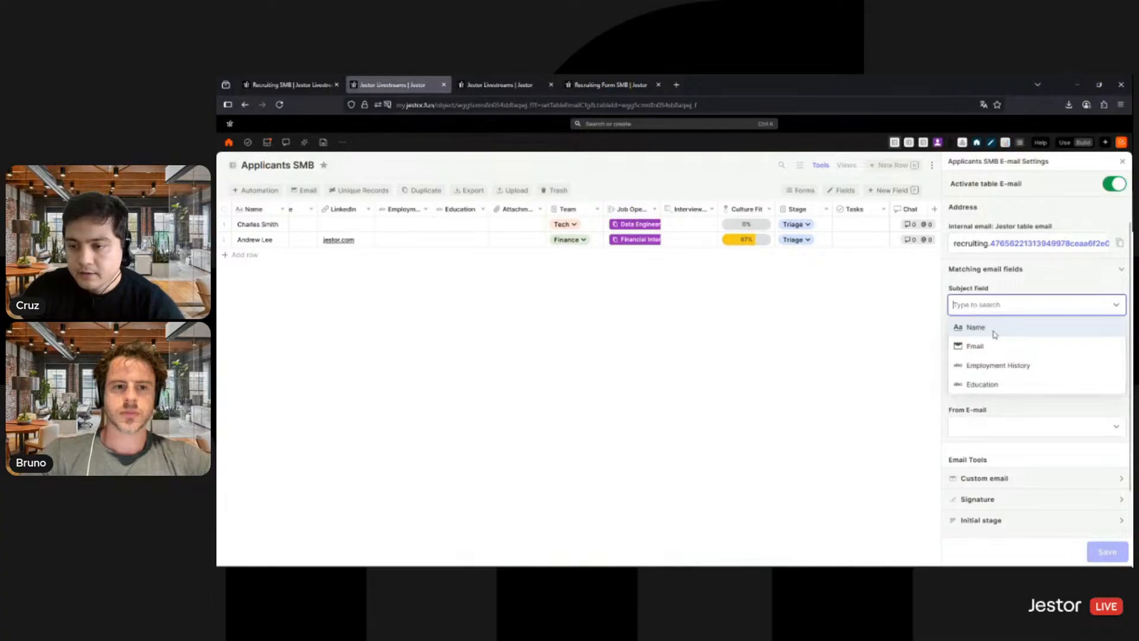
click(993, 331)
click(998, 347)
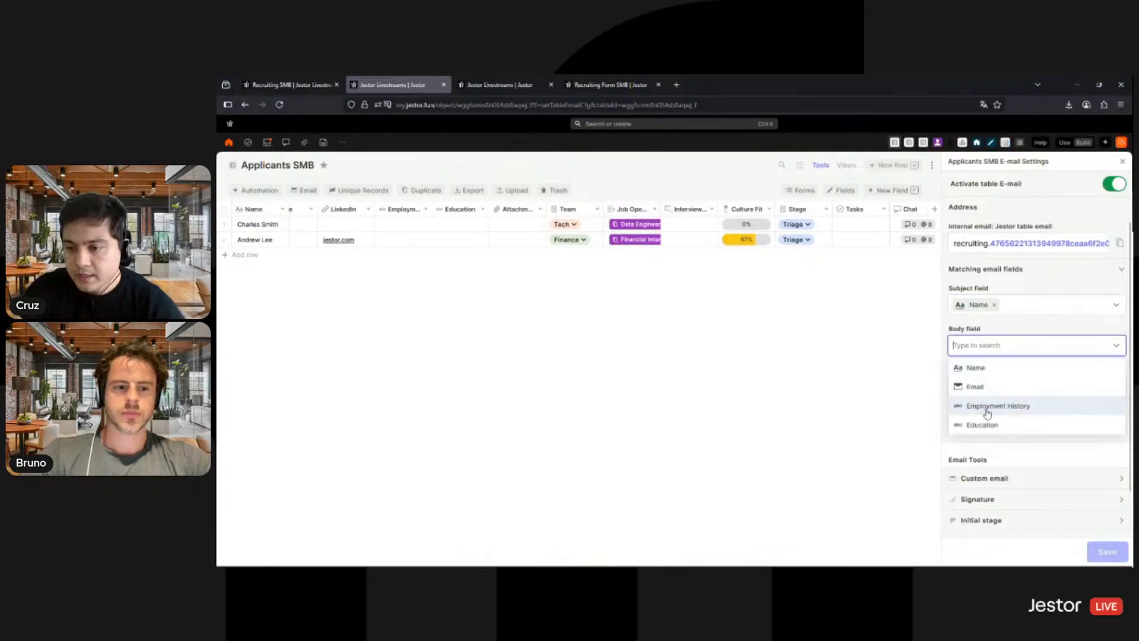
click(984, 409)
click(988, 386)
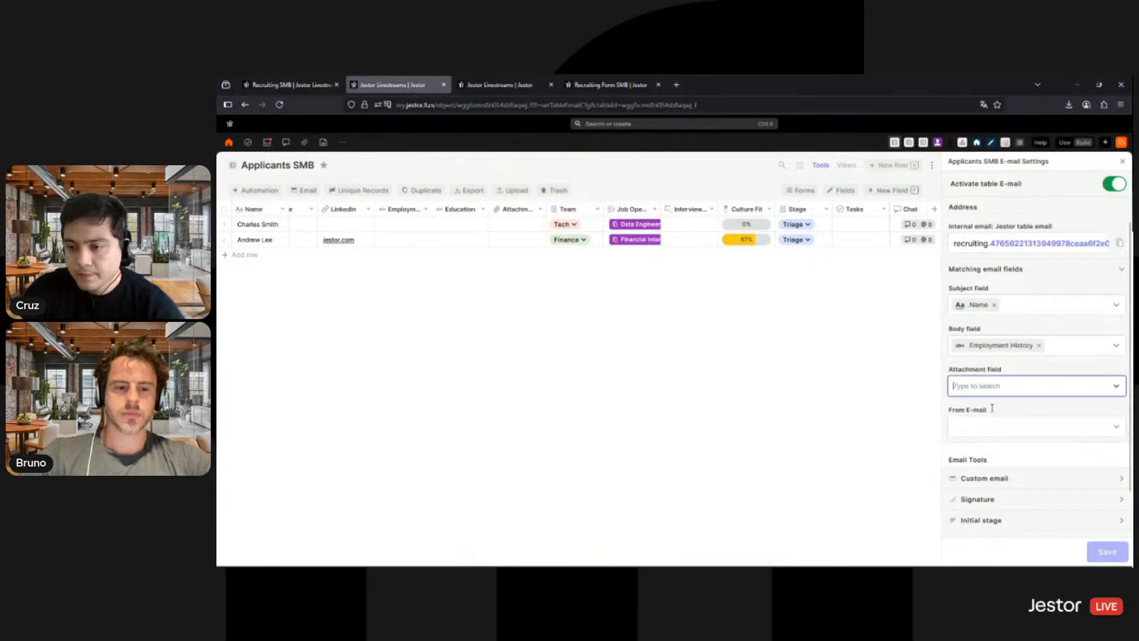
click(987, 410)
click(994, 431)
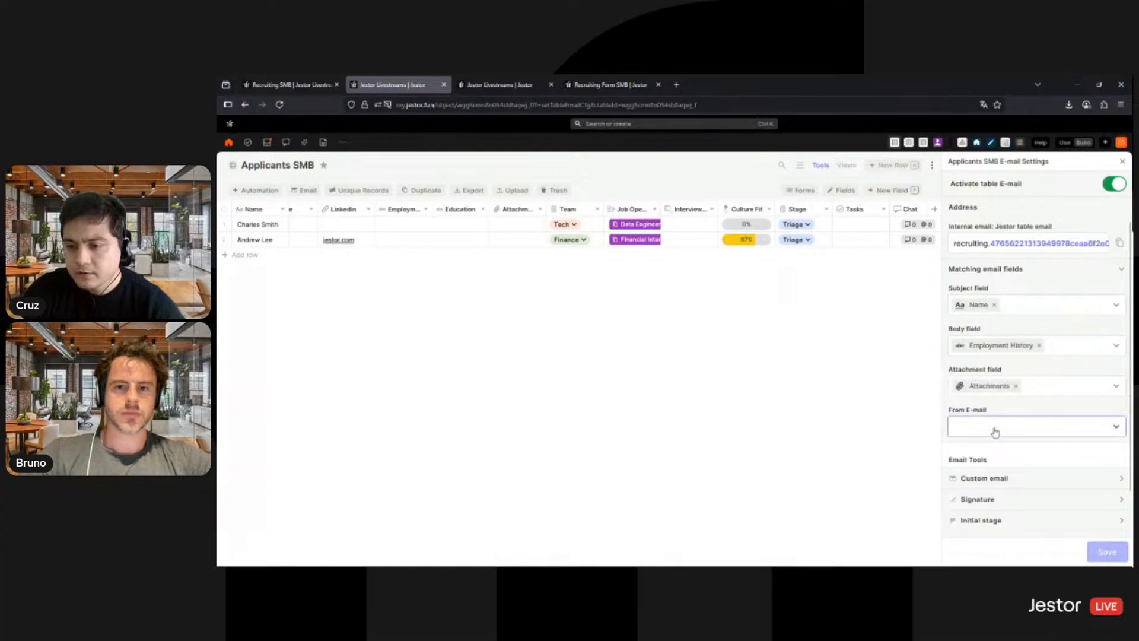
click(975, 467)
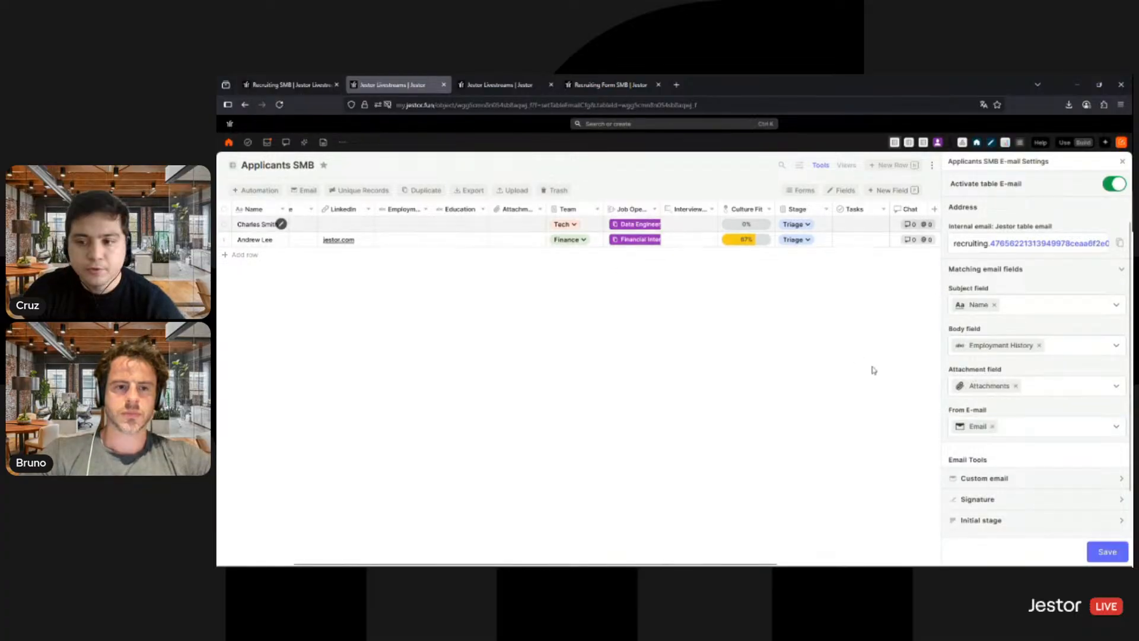
scroll(1027, 401, down, 2)
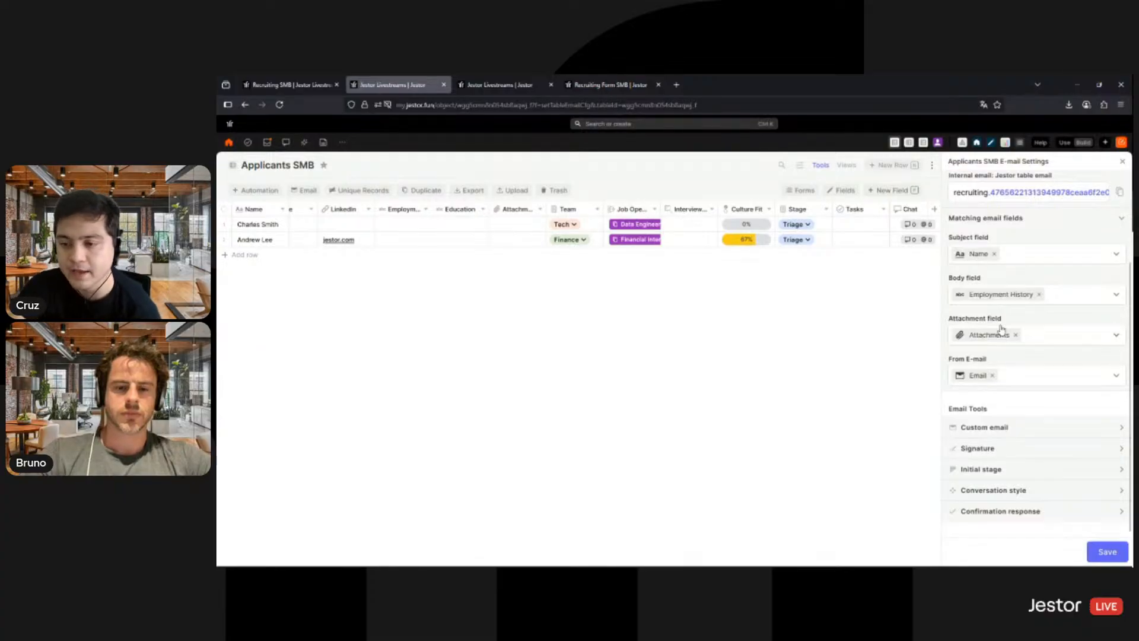
click(1105, 553)
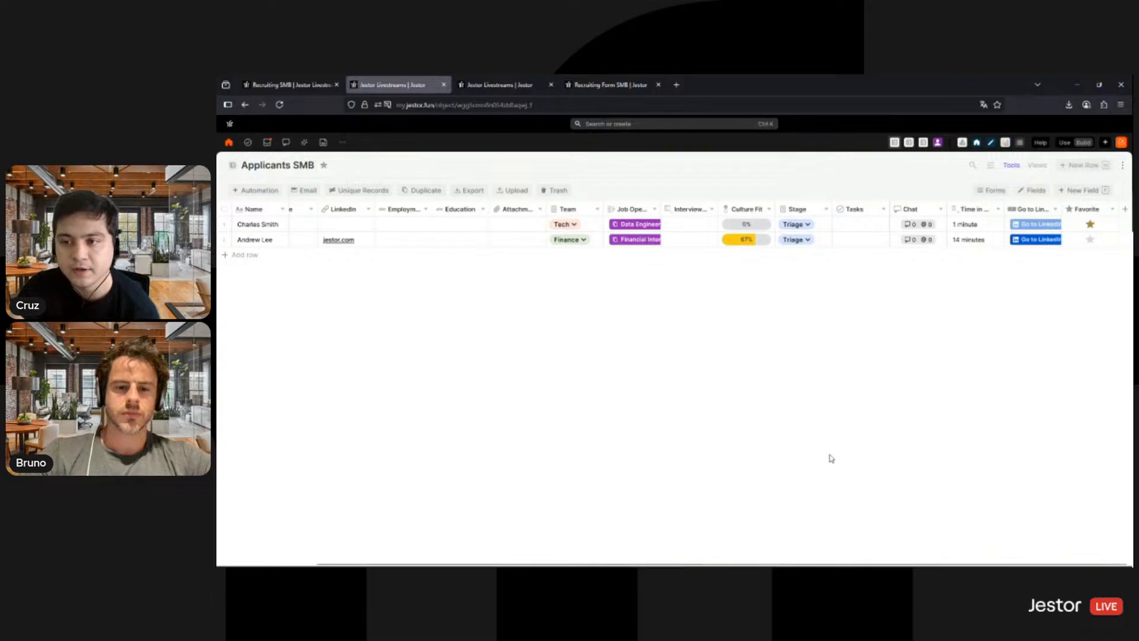
- Reload the Recruiting SMB board, open the Data Engineer applicant's record, view its SLA tool, and switch to the Email tool
click(299, 87)
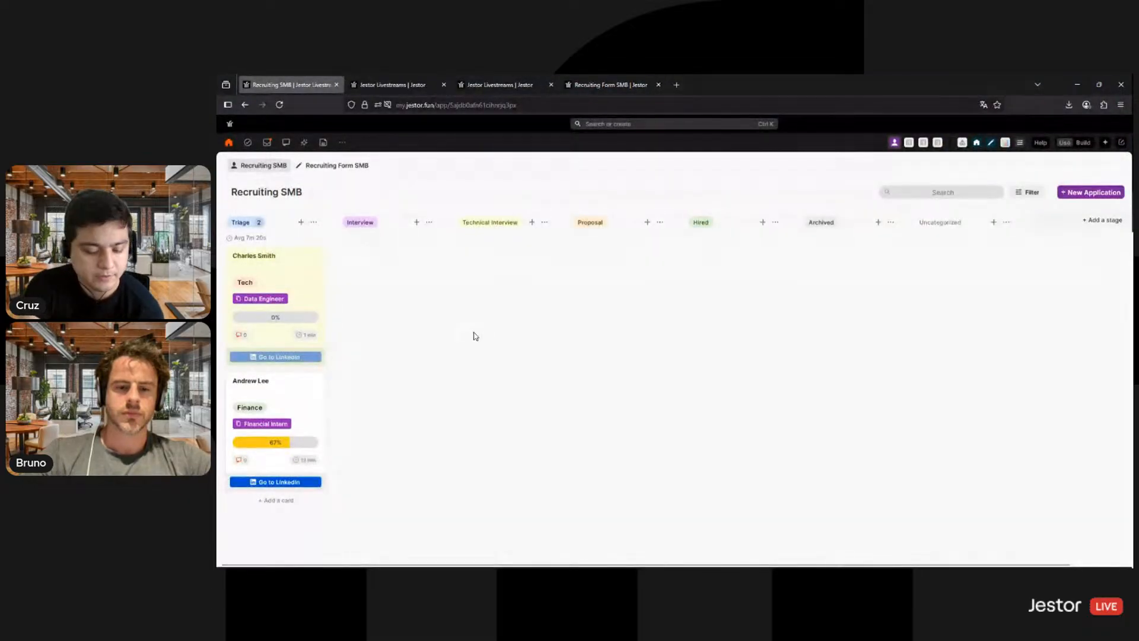
key(F5)
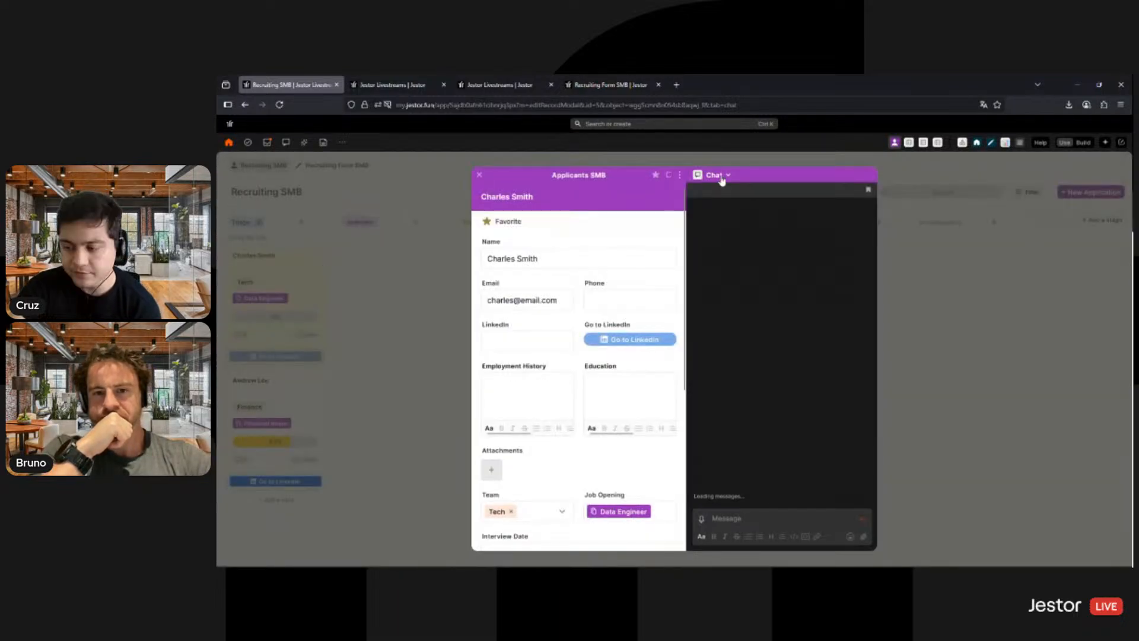
click(722, 178)
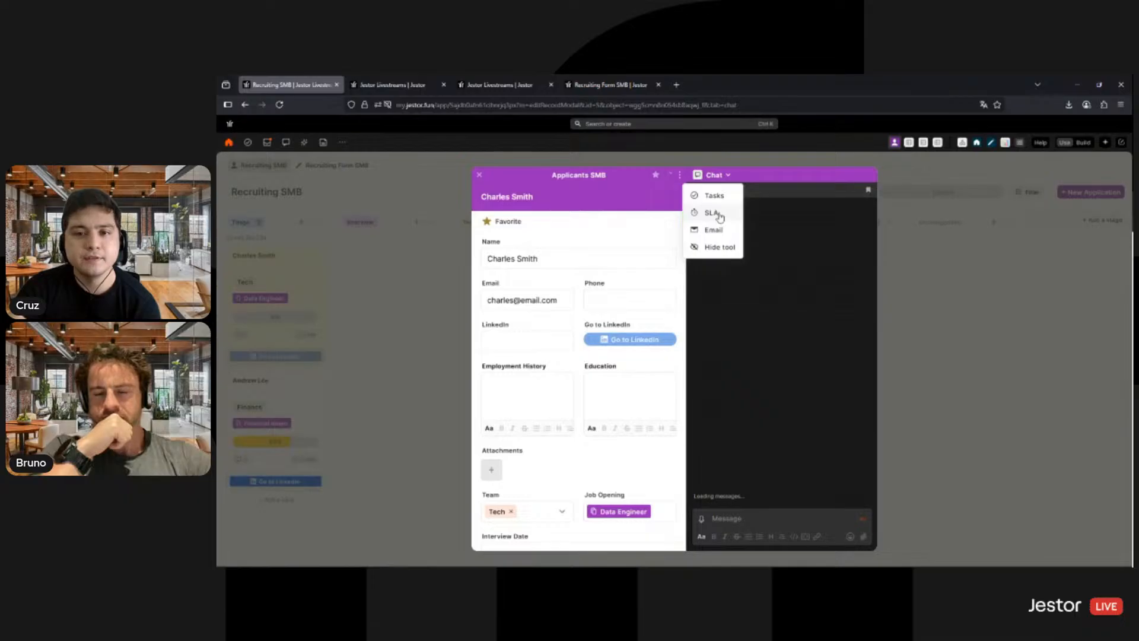
click(711, 212)
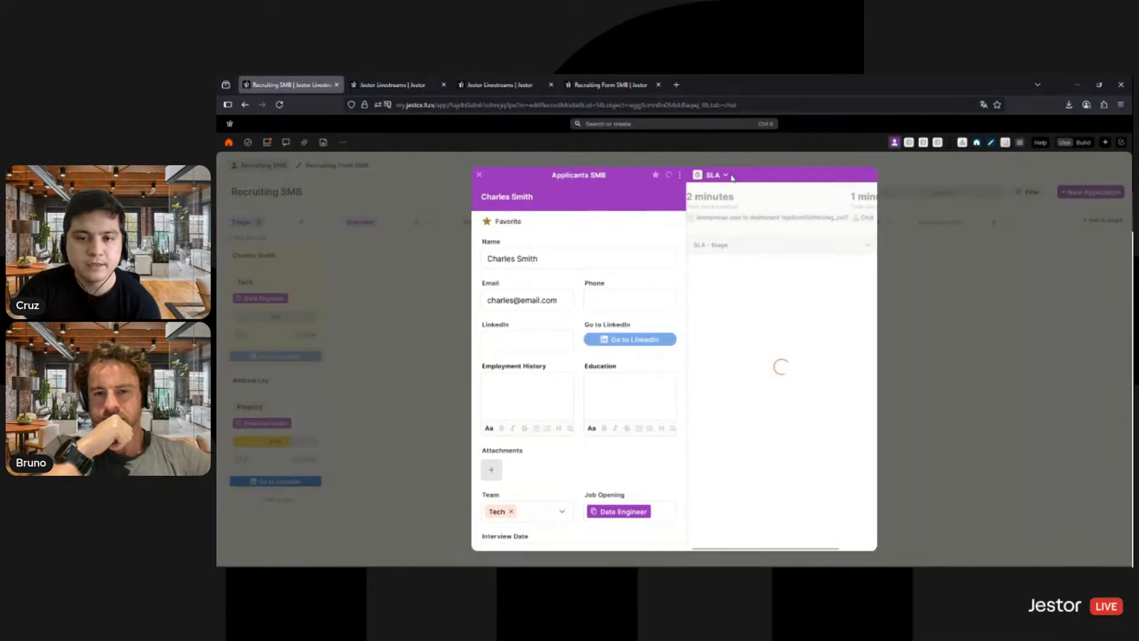
click(725, 176)
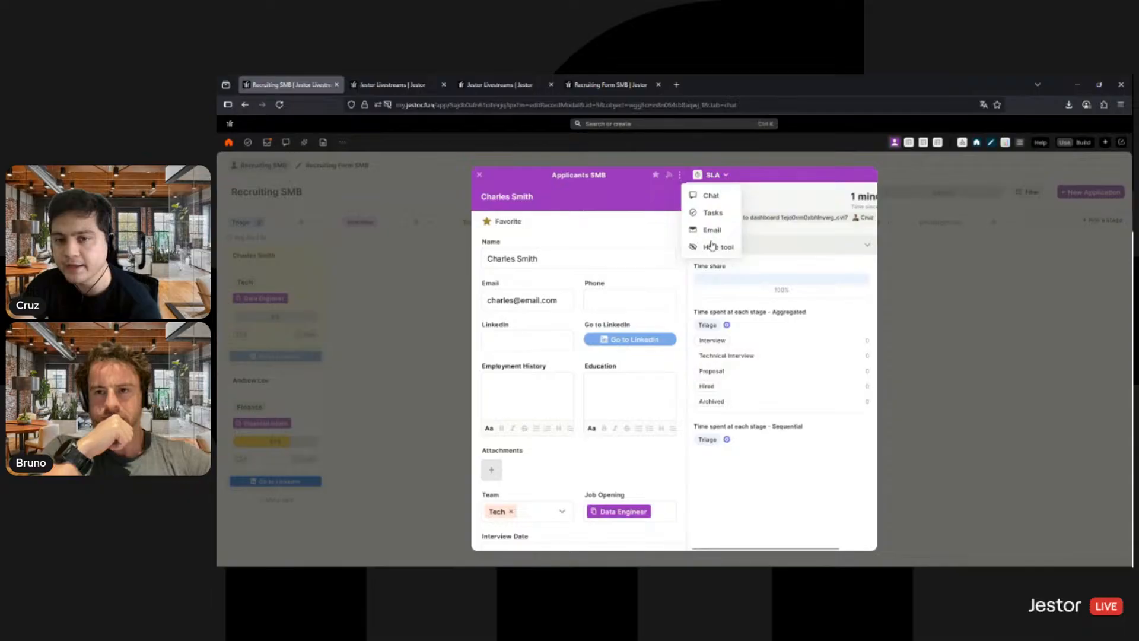
click(710, 230)
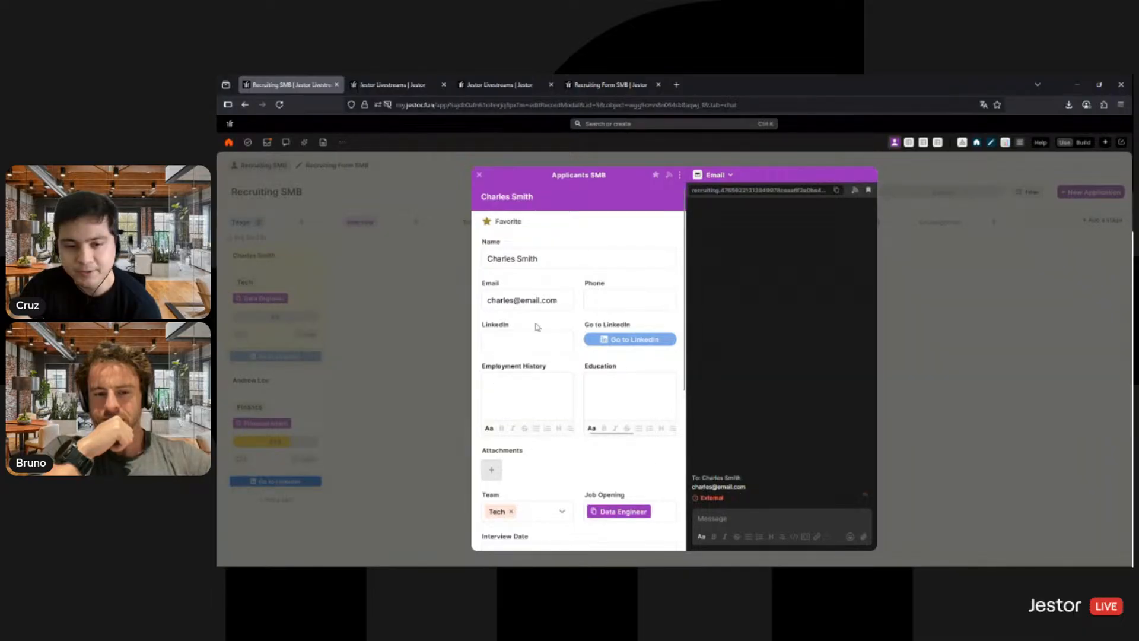
- Write an email to the applicant with a "Hey" greeting using their first name and a new line starting "Would you be"
click(725, 515)
text(Hey Charles)
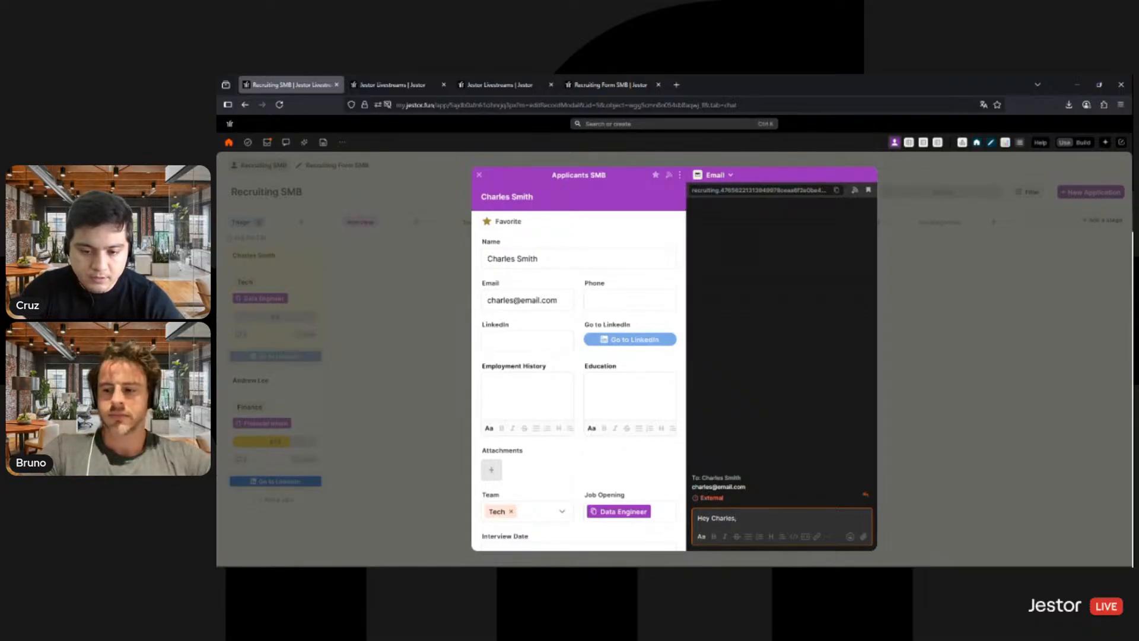
text(,)
key(Return)
text(Woul)
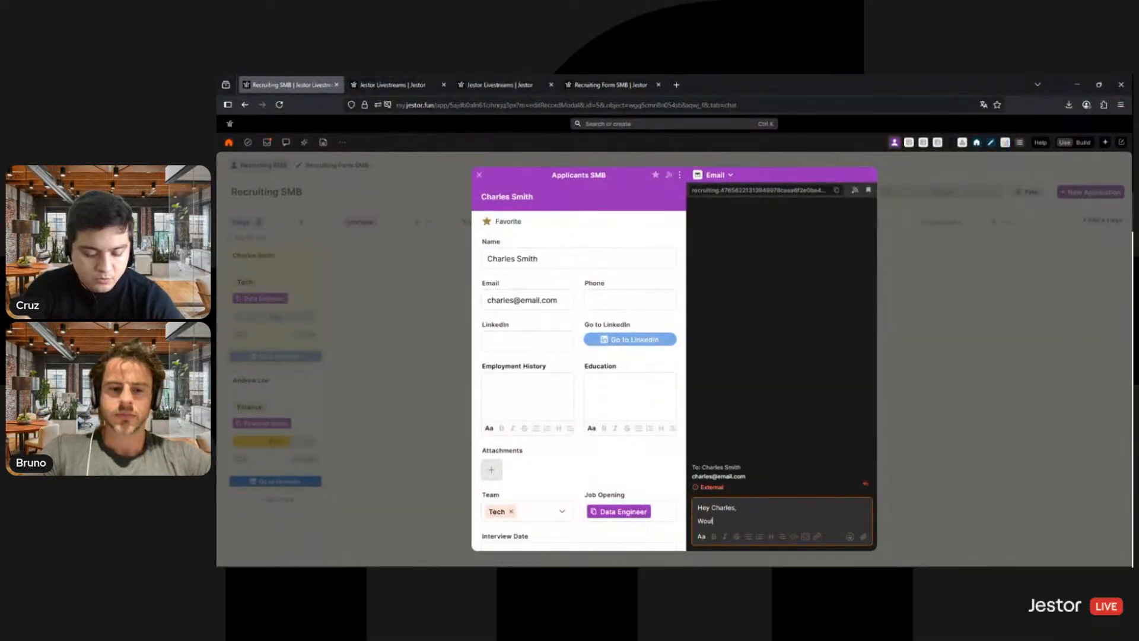
text(d you be interested in chatting with us?)
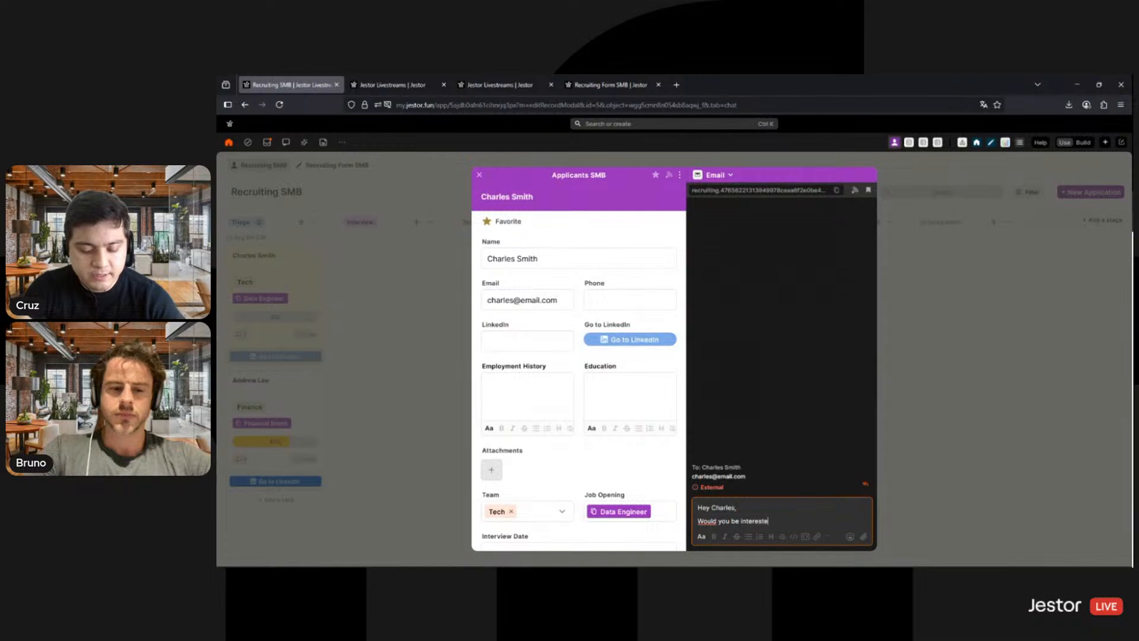
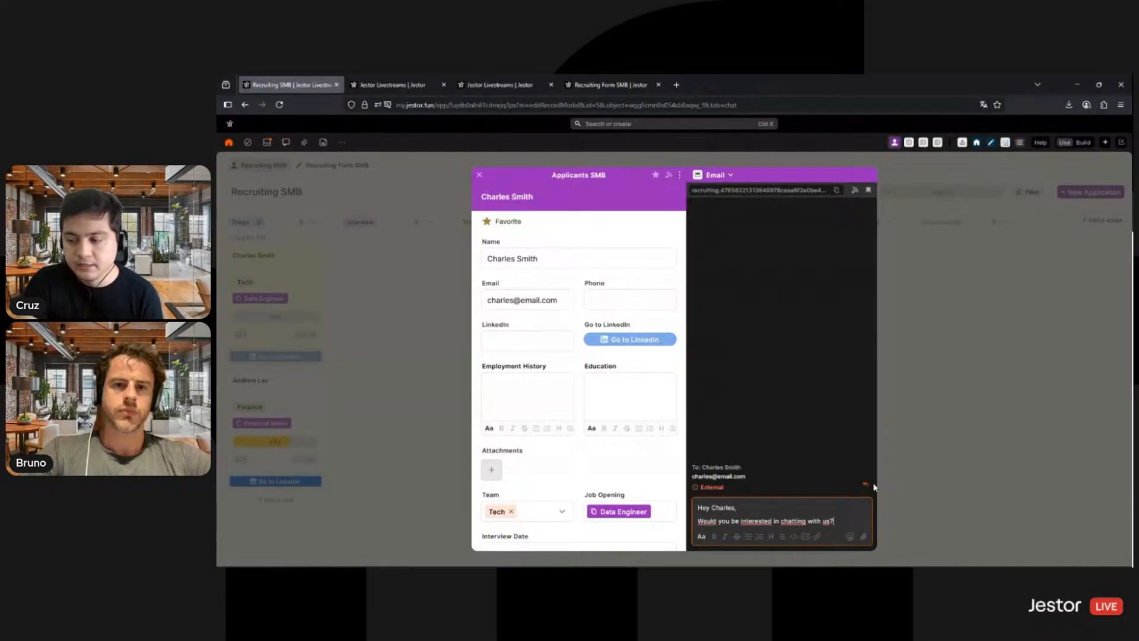
- Close the applicant's record and create a new blank app in build mode
click(935, 447)
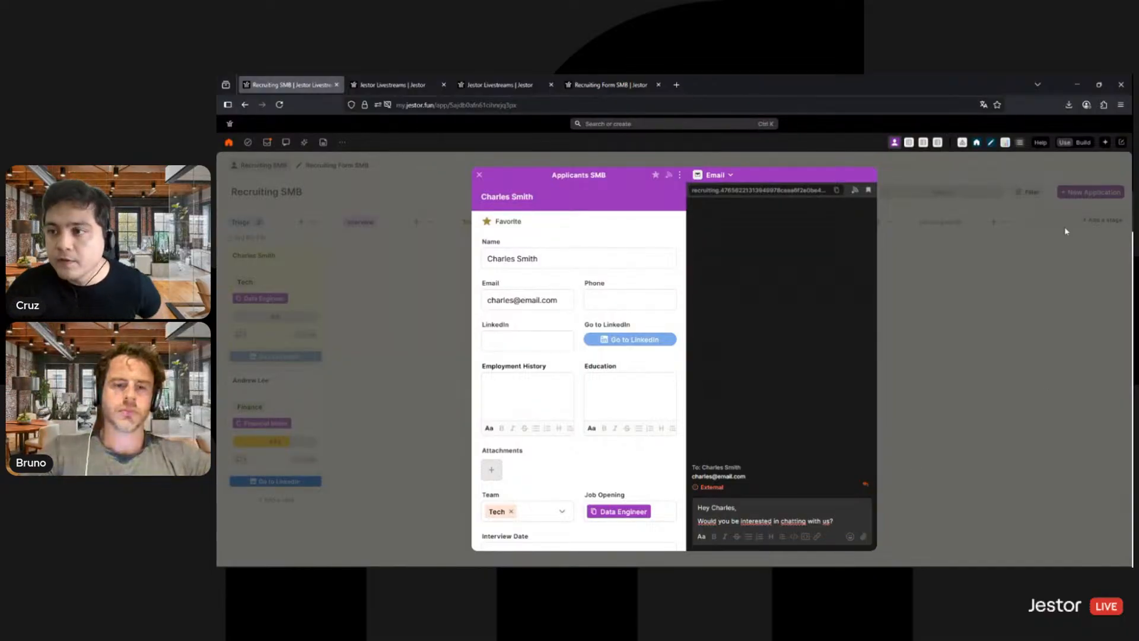
click(1123, 143)
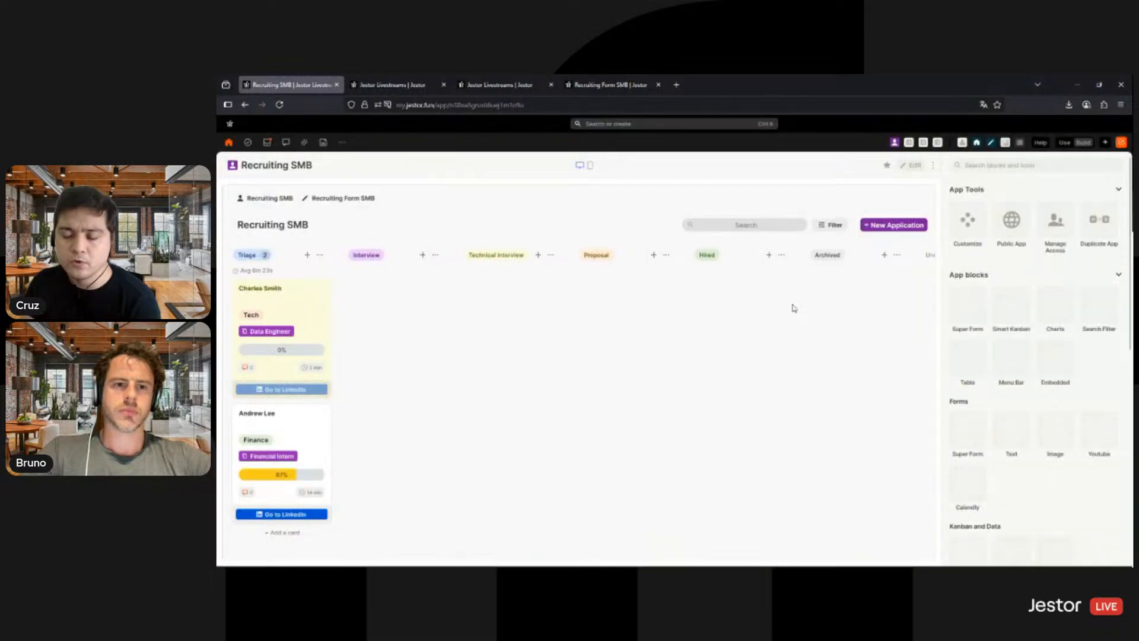
key(a)
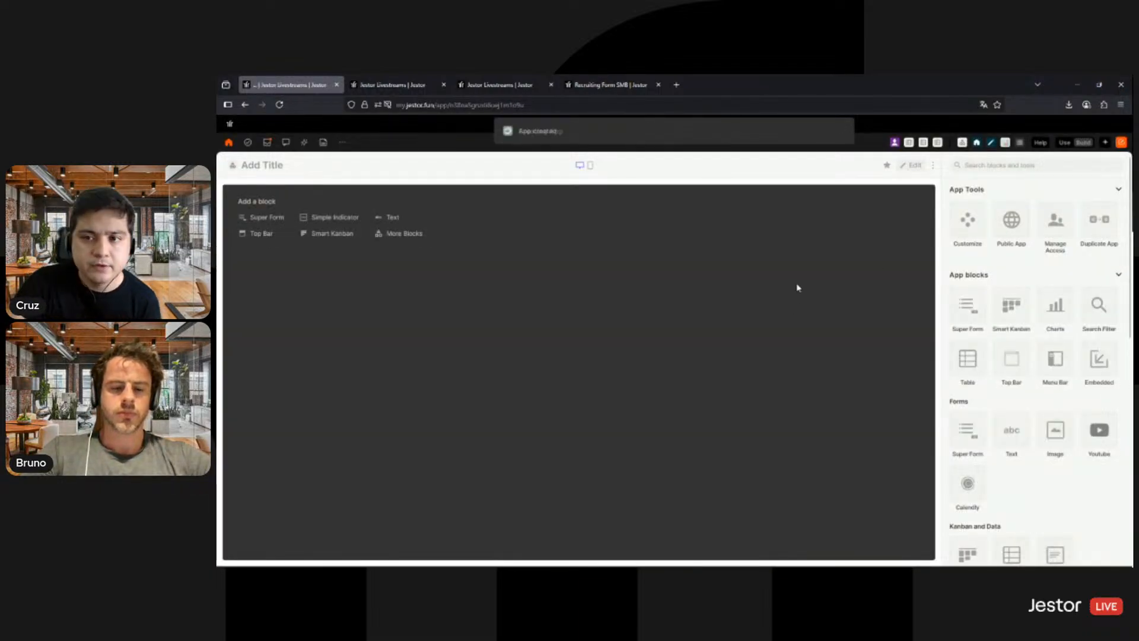
key(Return)
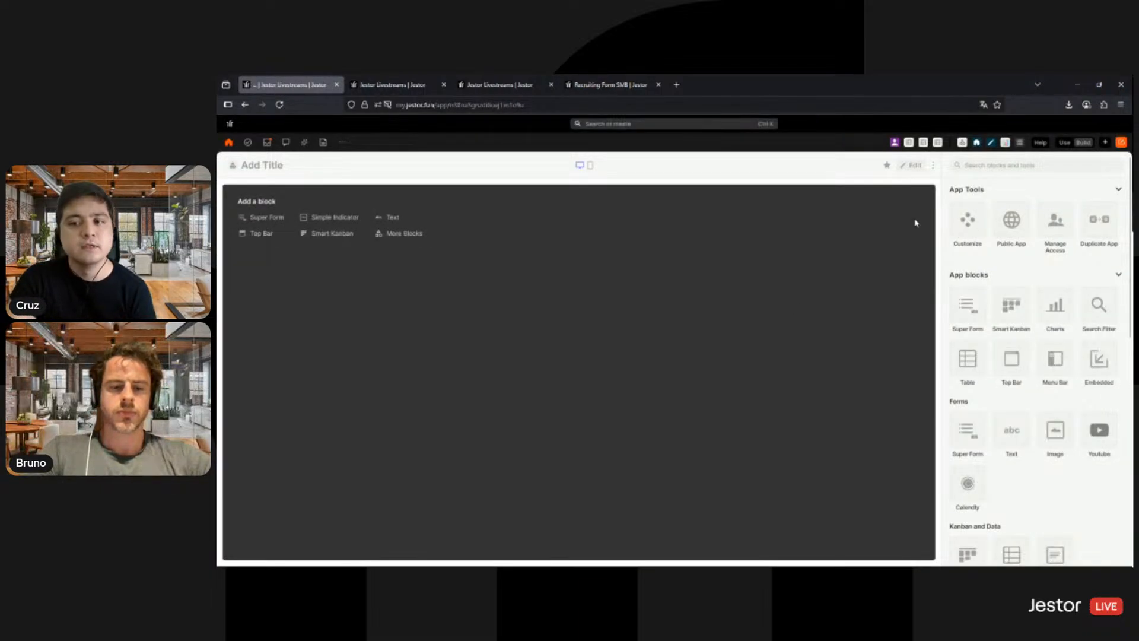
- Customize the new app with background color #f8f8f8 and page scrolling disabled on desktop, and save the settings
click(968, 224)
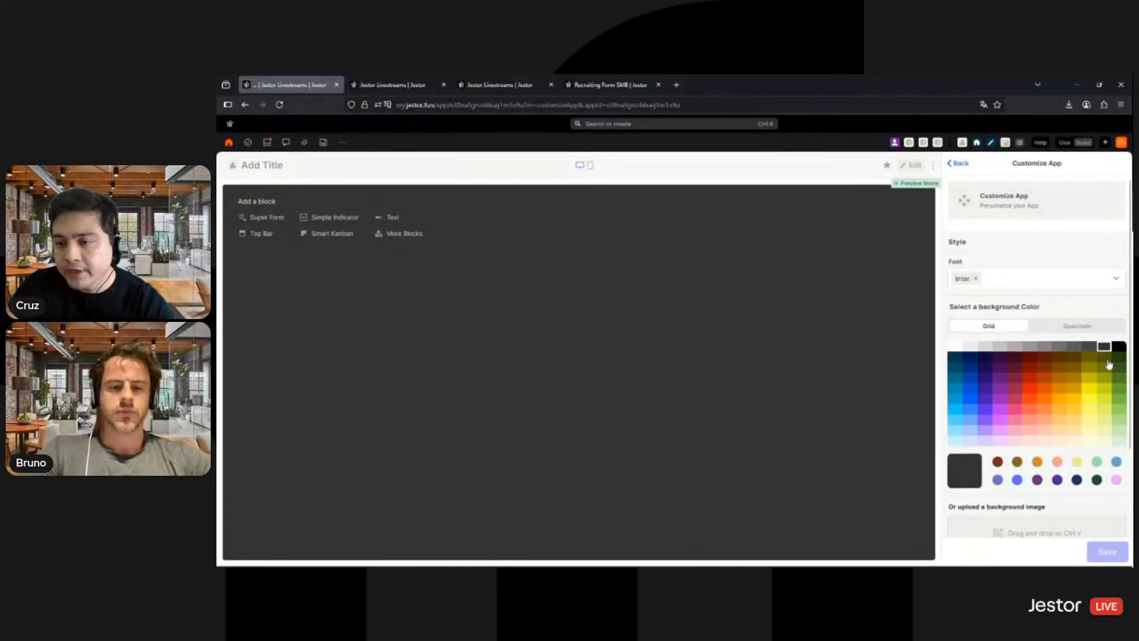
click(1086, 331)
double_click(1104, 438)
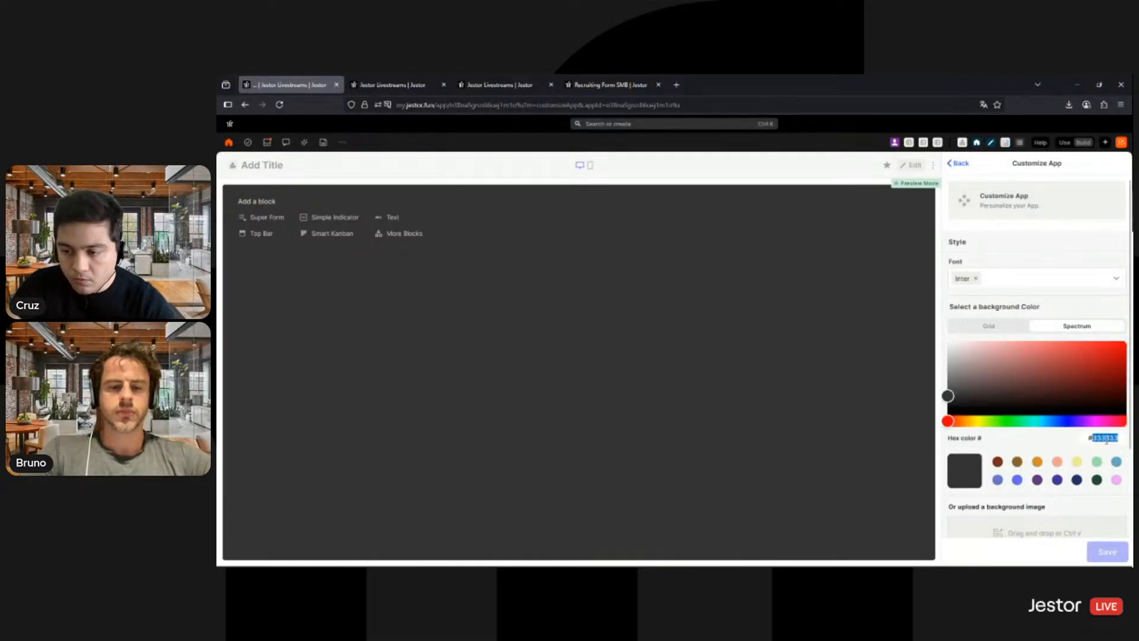
text(f8f8f)
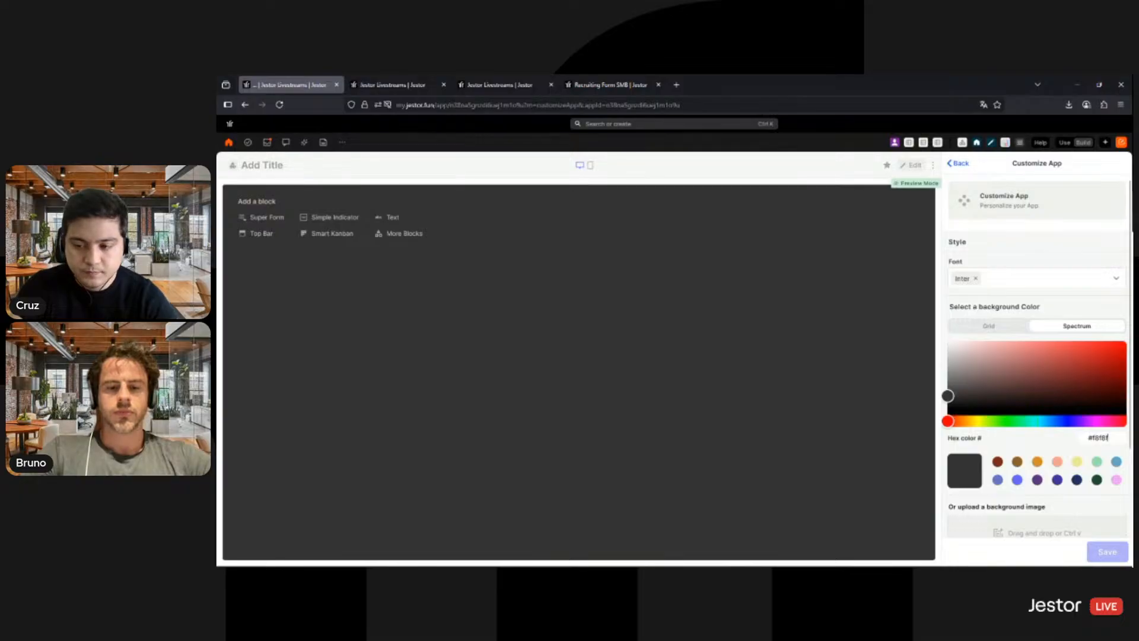
text(8)
scroll(1101, 537, down, 2)
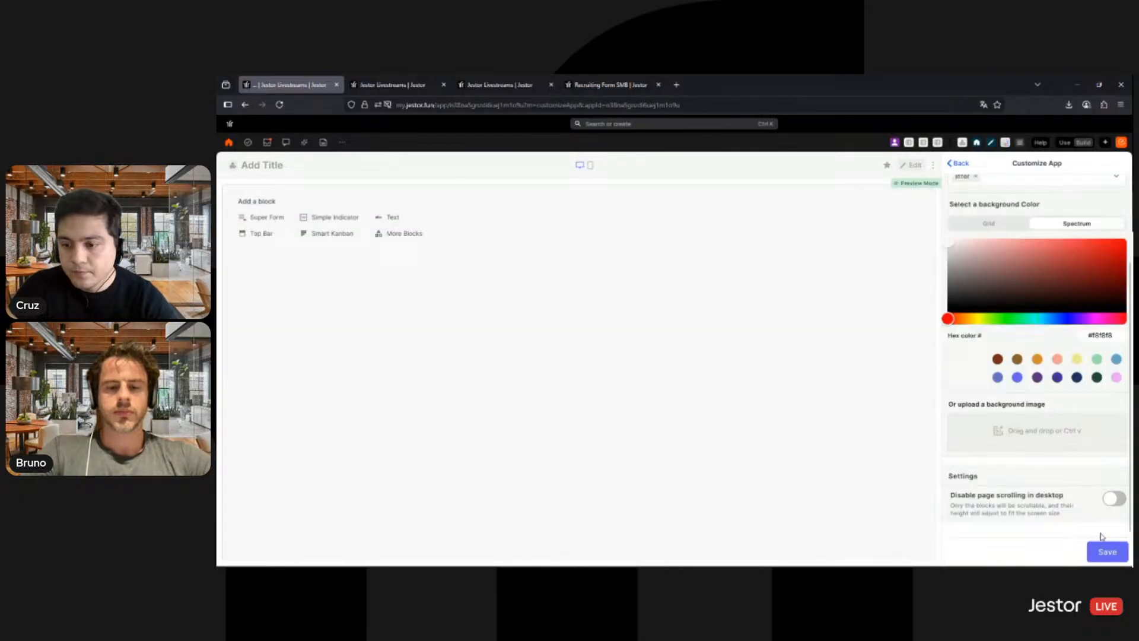
click(1114, 500)
click(1107, 551)
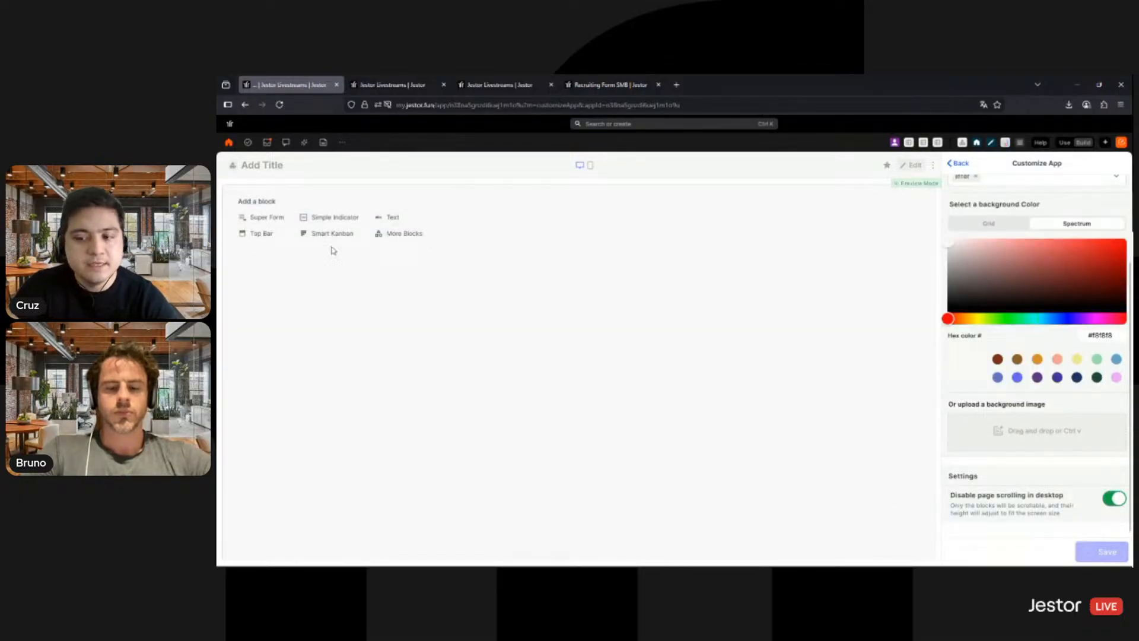
- Title the app "Dashboard Recruiting SMB"
click(254, 164)
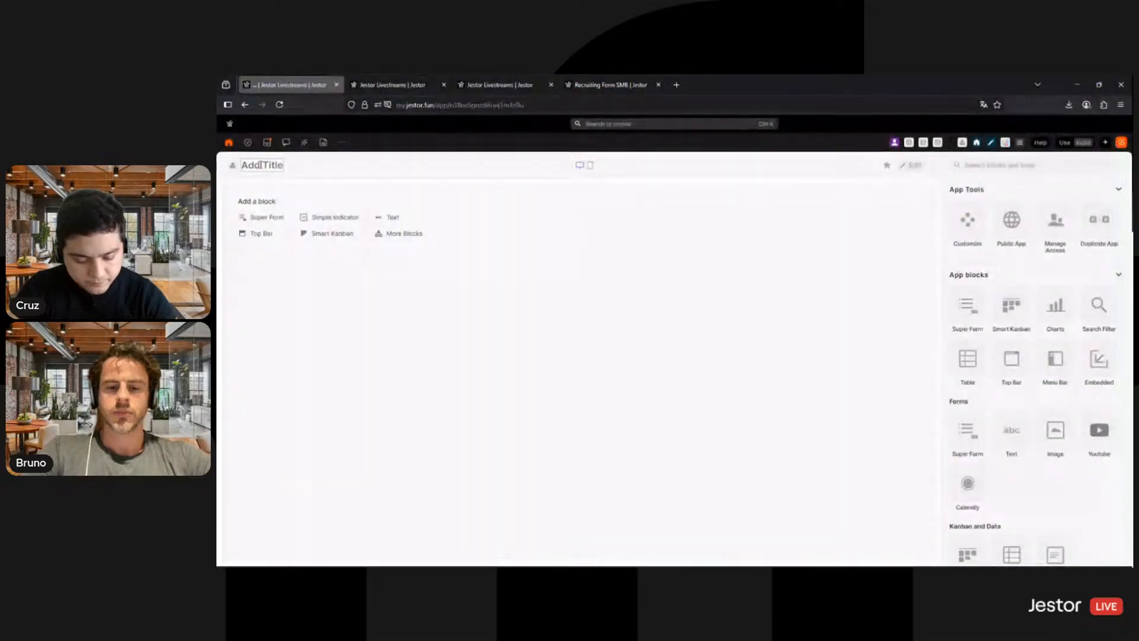
text(Dashboard Re)
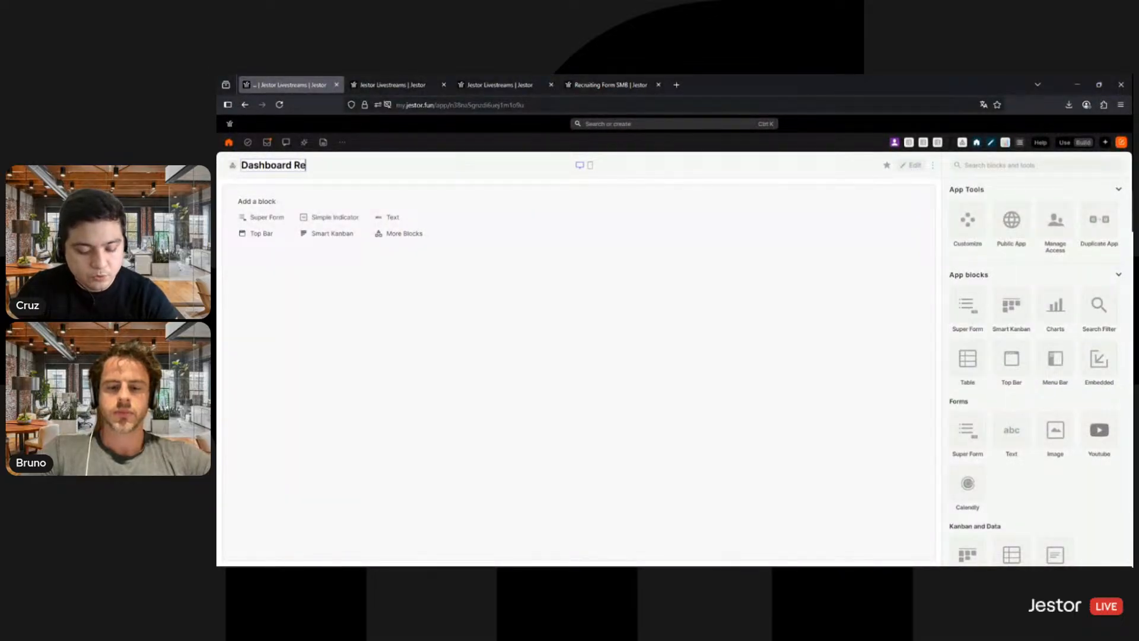
text(cruiting SMB)
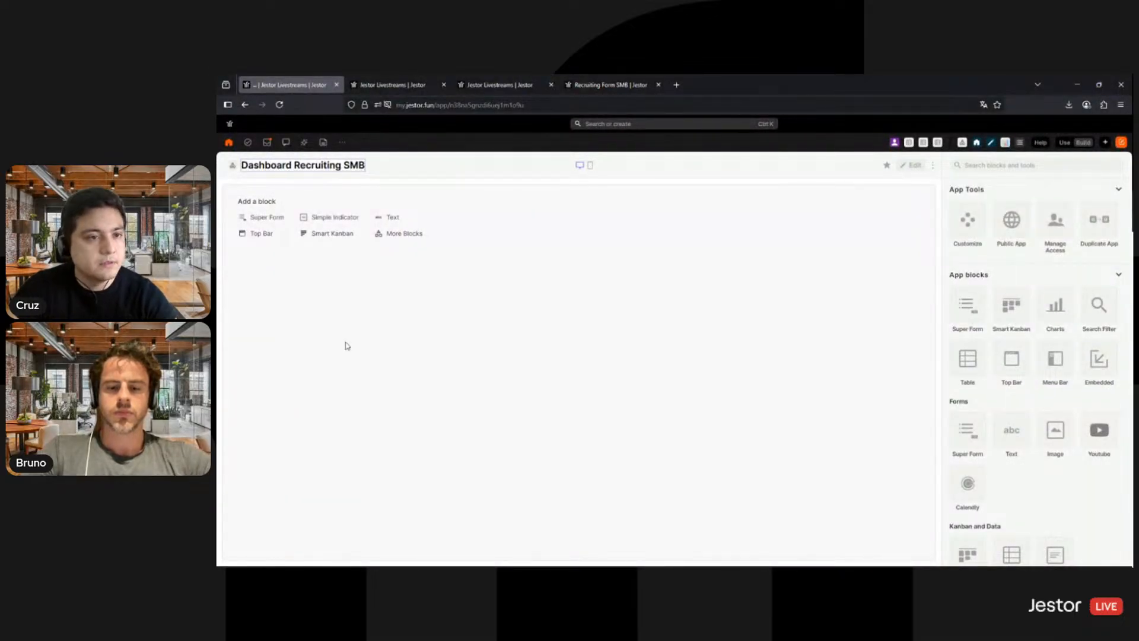
click(346, 346)
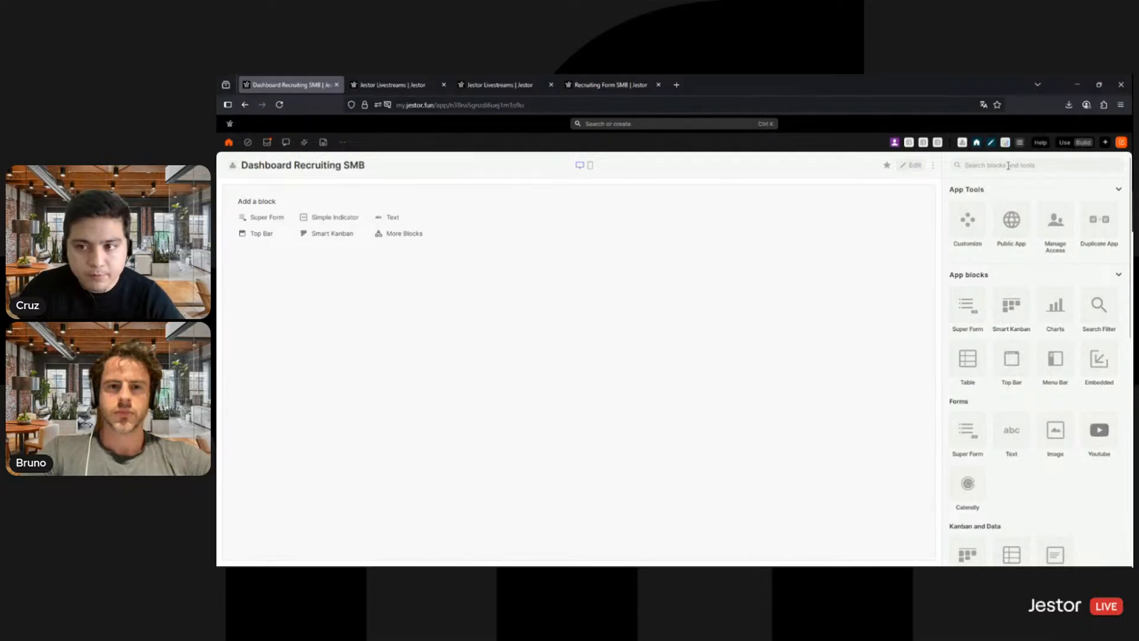
- Add a Pie Chart block to the dashboard, move it to the canvas's upper-left corner and adjust its size
text(pi)
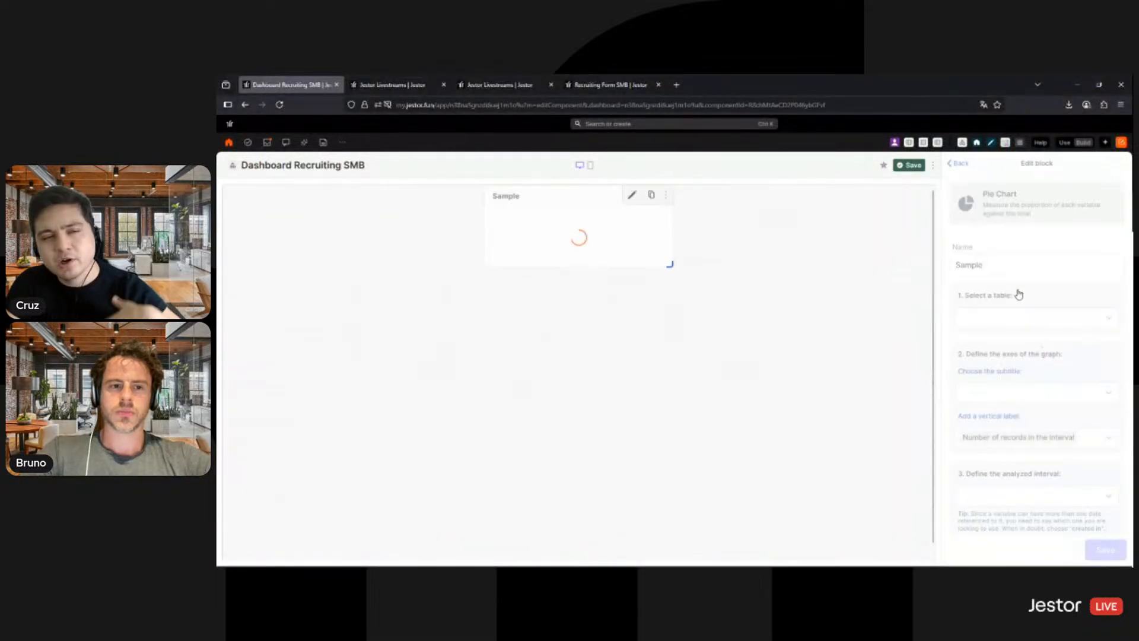
drag(498, 204, 247, 215)
drag(350, 282, 354, 283)
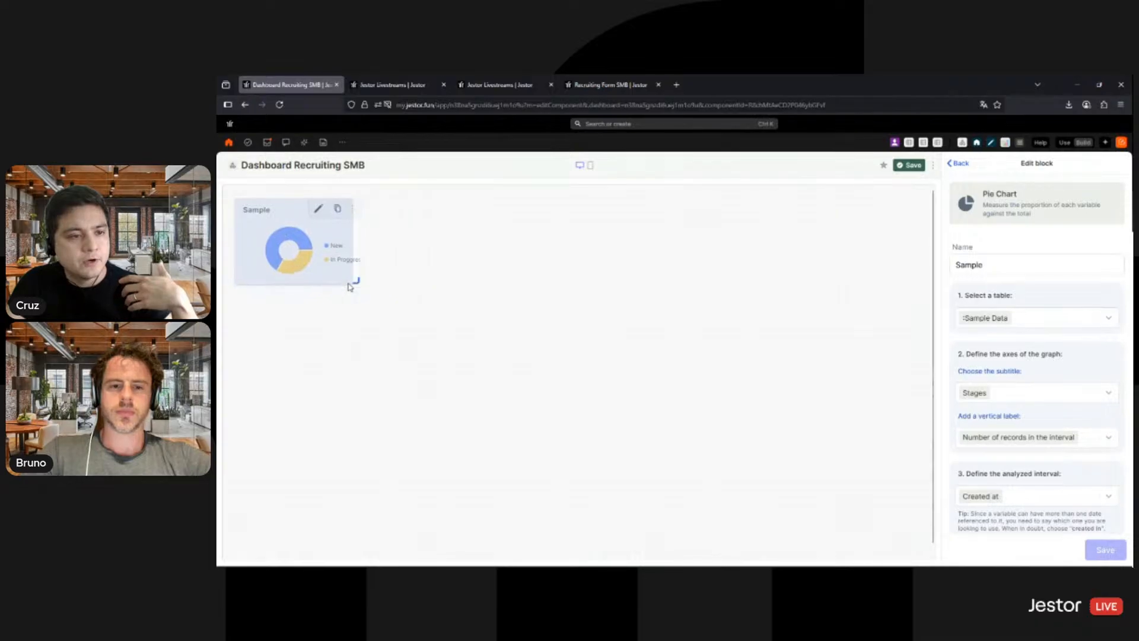
- Name the pie chart "Applications by Stage" and use the Applicants SMB table as its data source
double_click(1018, 268)
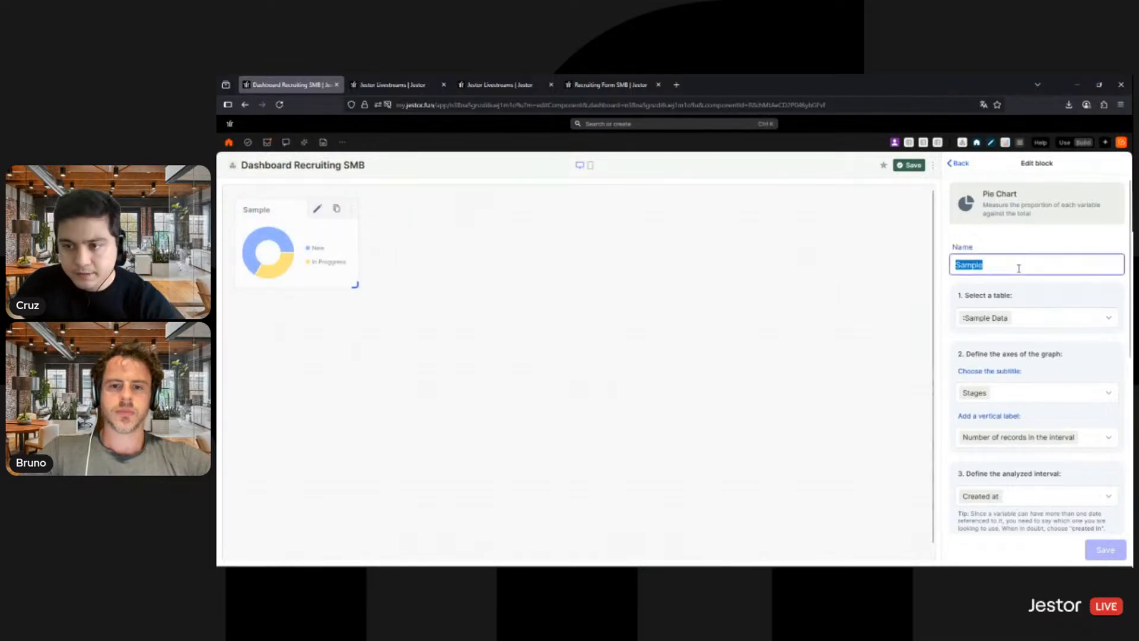
text(Applicat)
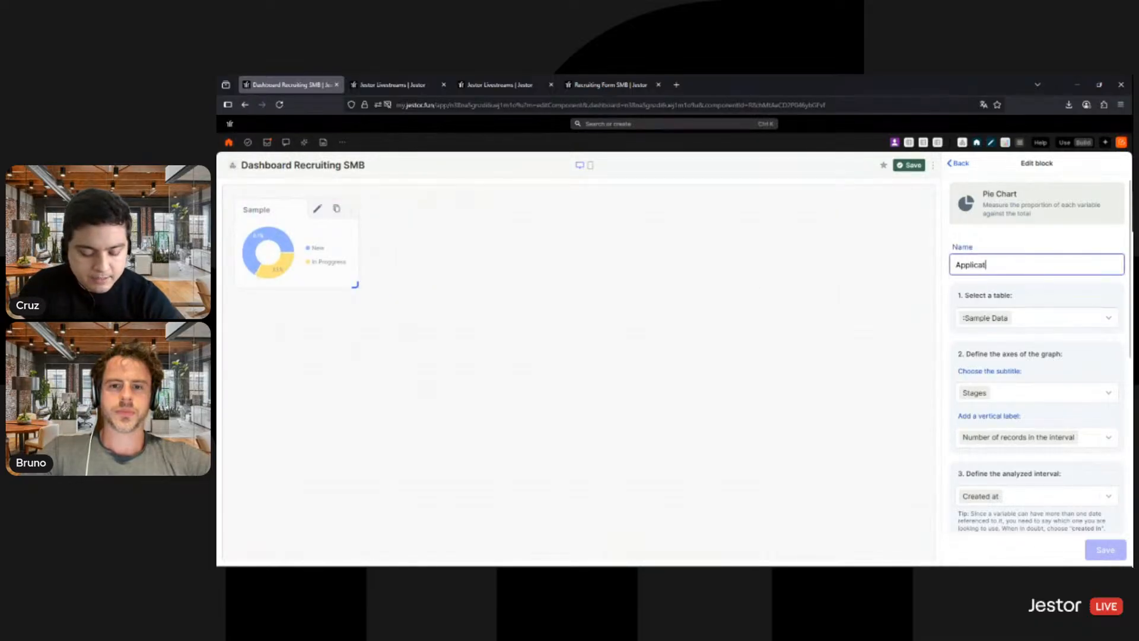
text(ions by Stage)
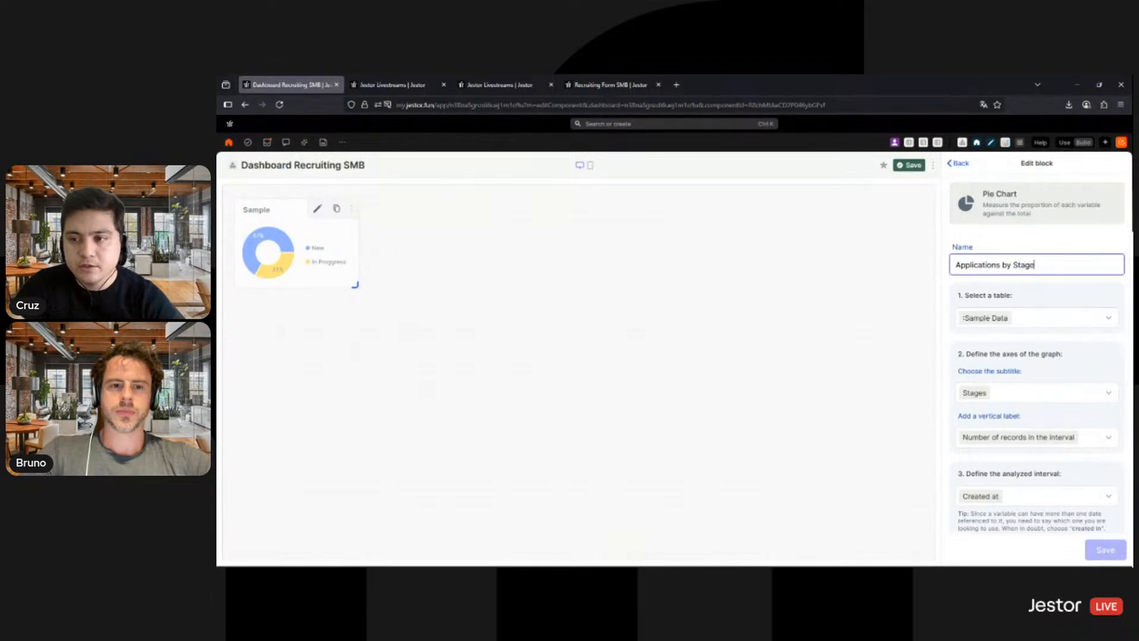
click(1030, 317)
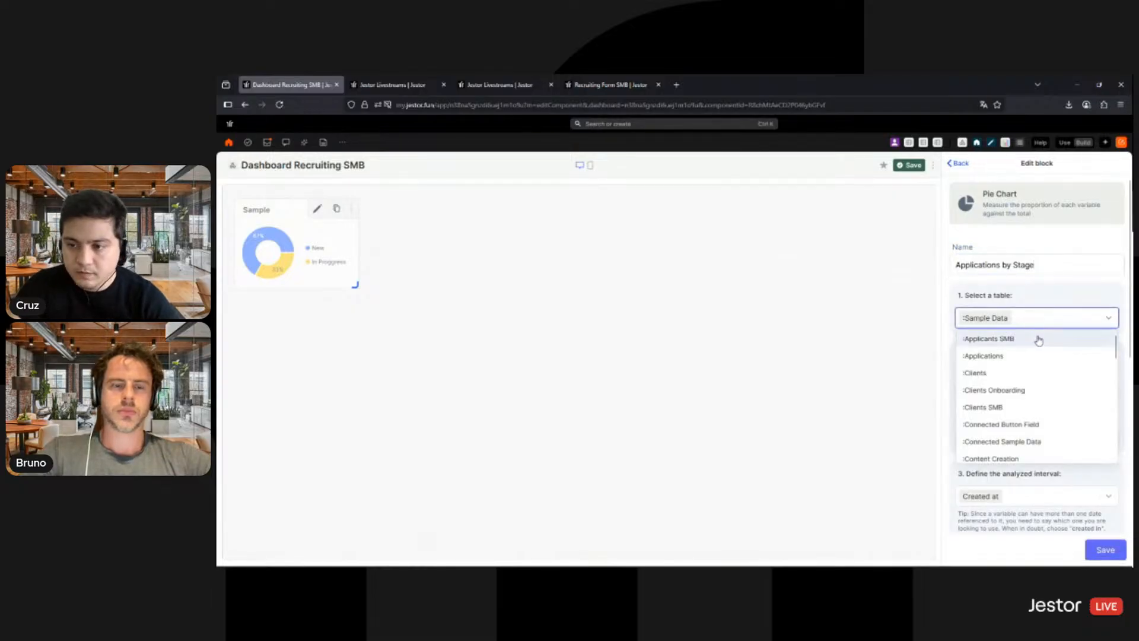
click(1036, 338)
- Set the chart's subtitle to Stage and its vertical label to Number of records in the interval
scroll(1032, 291, down, 2)
click(1032, 278)
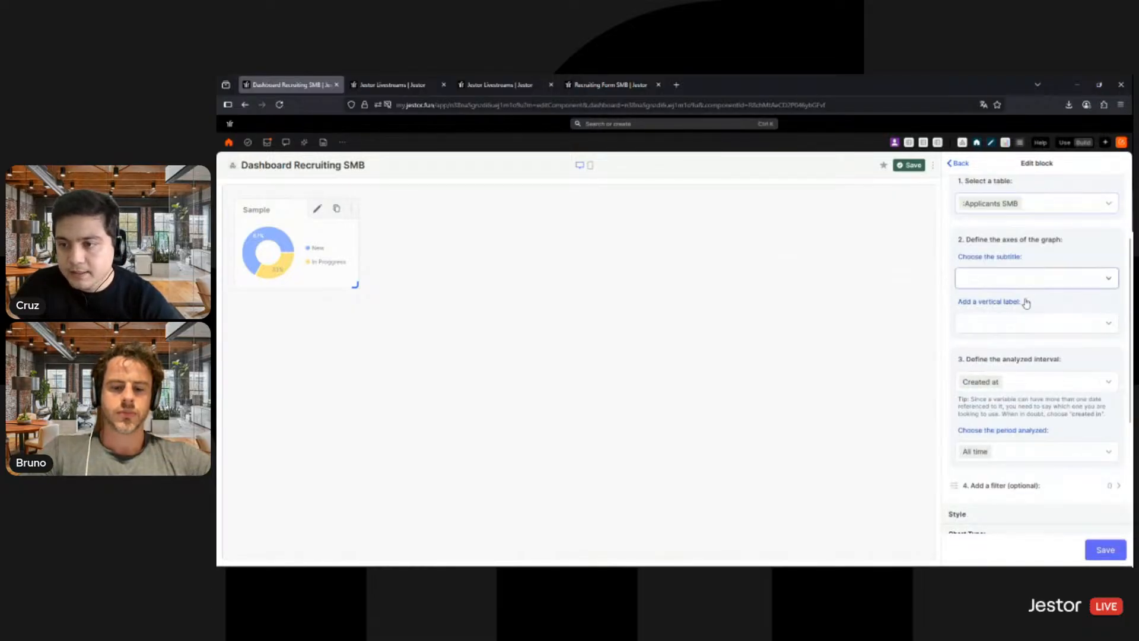
click(990, 419)
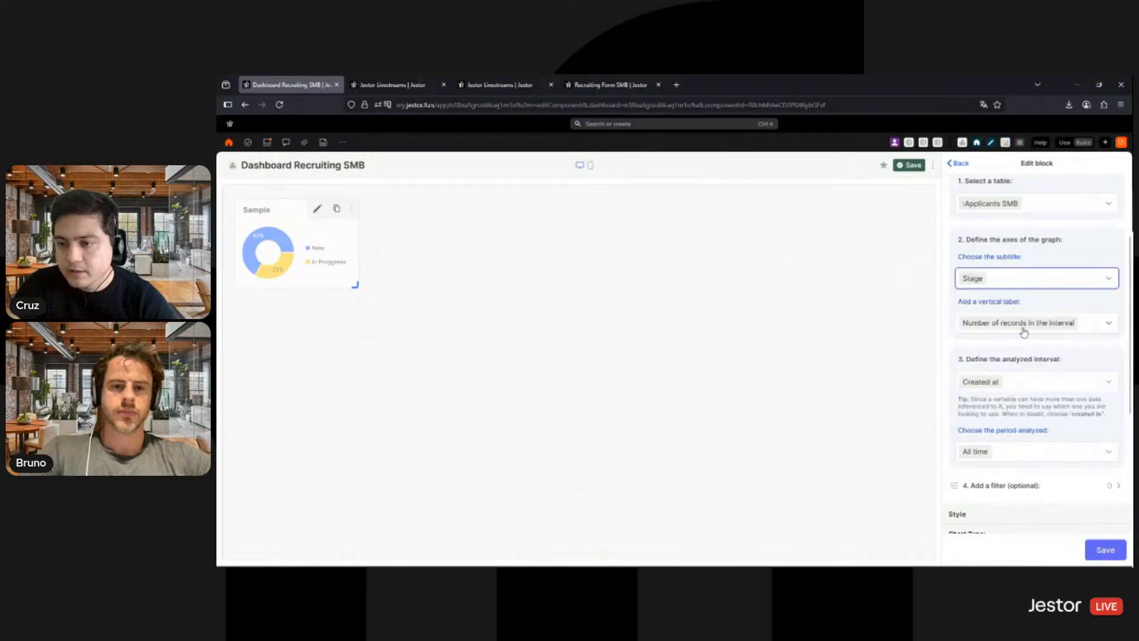
click(1090, 330)
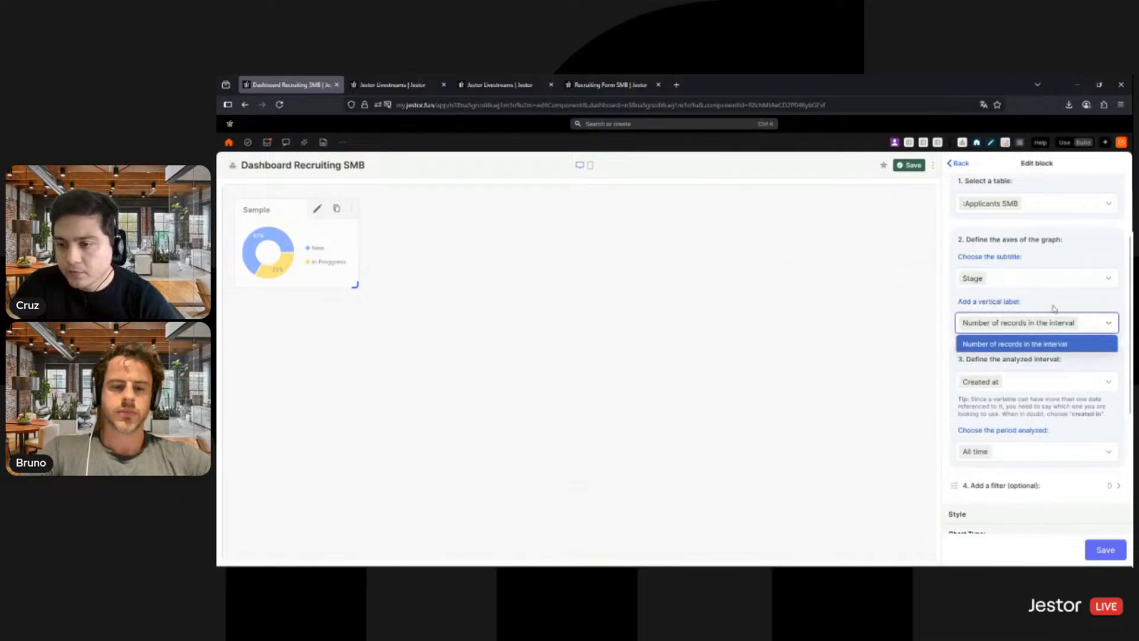
click(1053, 341)
- Set the chart type to Pizza, turn off its stroke, and save the block
scroll(1099, 521, down, 3)
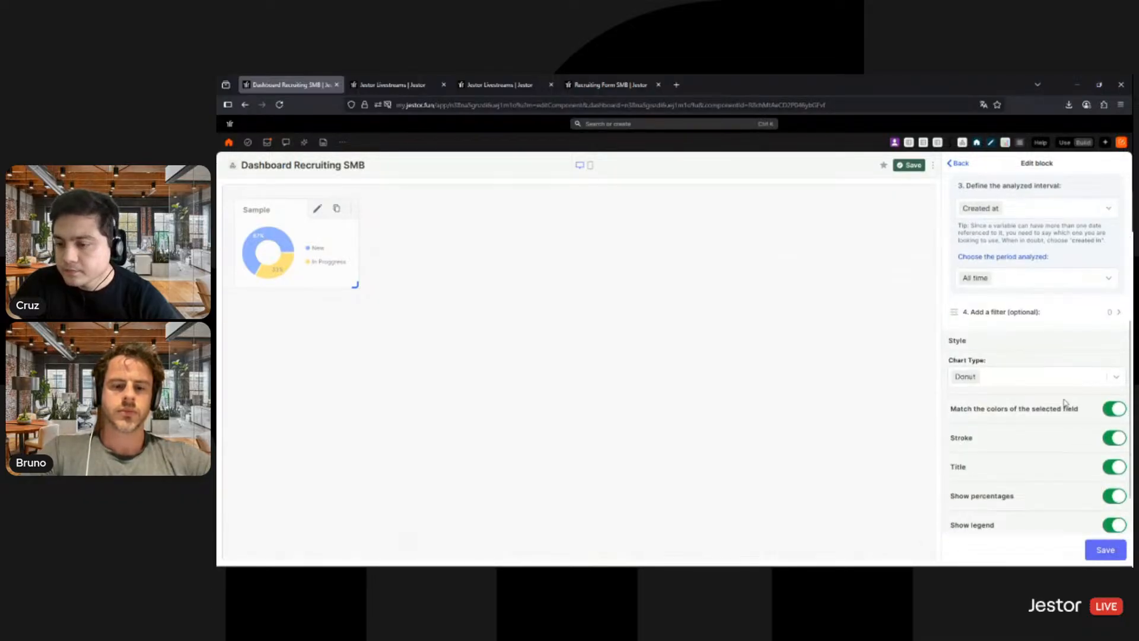
scroll(1061, 409, down, 1)
click(1052, 321)
click(985, 361)
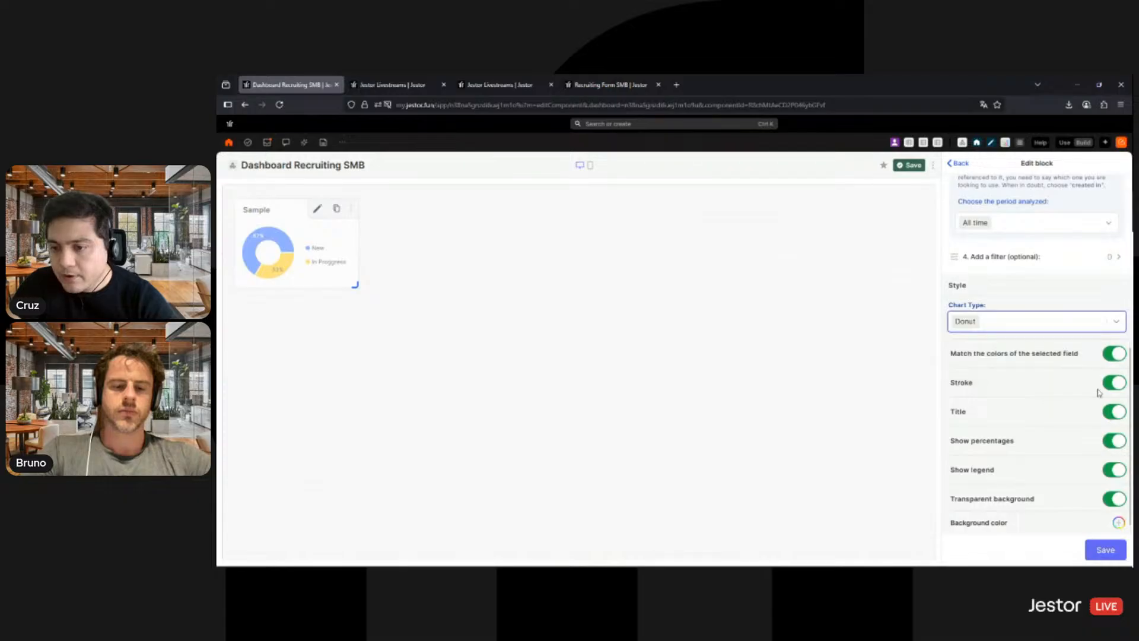
click(1111, 382)
scroll(1039, 516, down, 1)
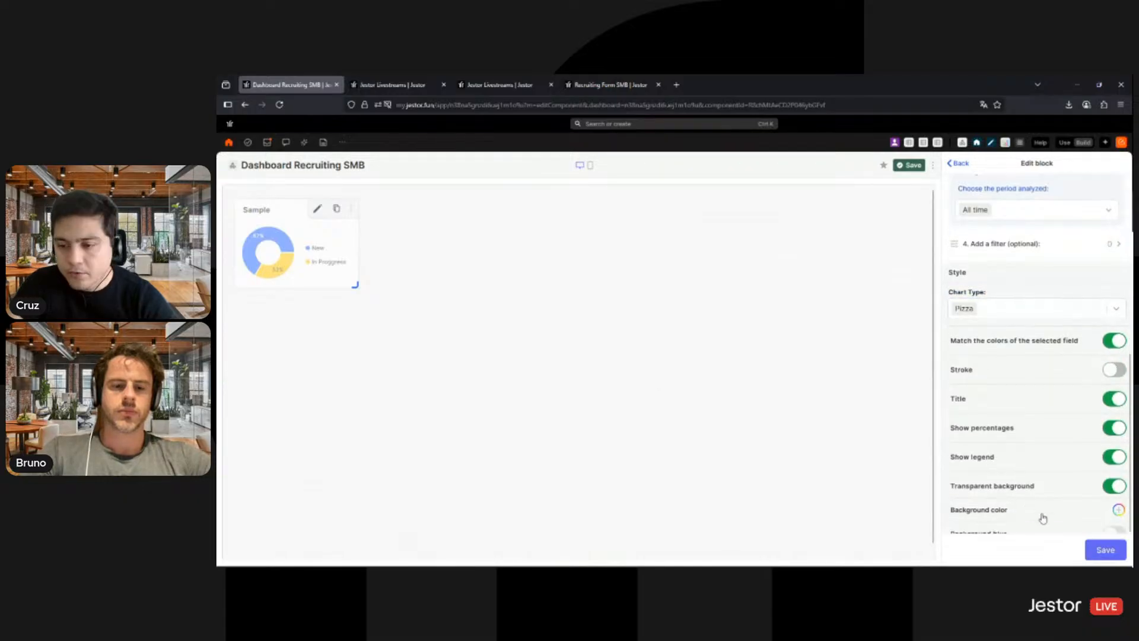
click(1099, 552)
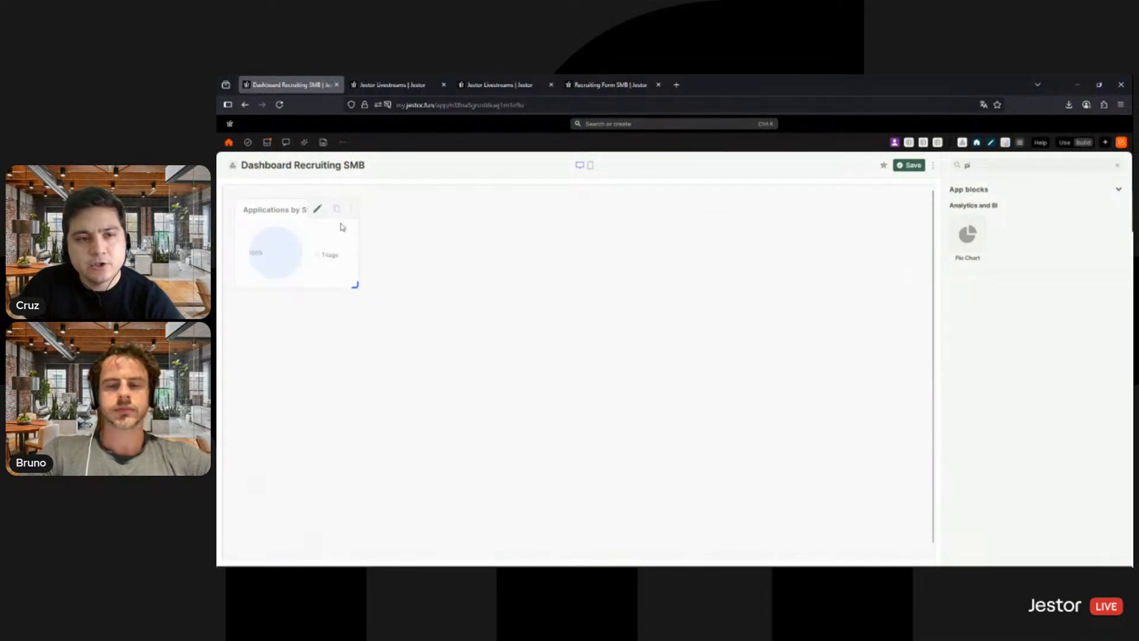
- Duplicate the pie chart beside the original, set the copy's subtitle to Team, and save the block and the dashboard
click(337, 210)
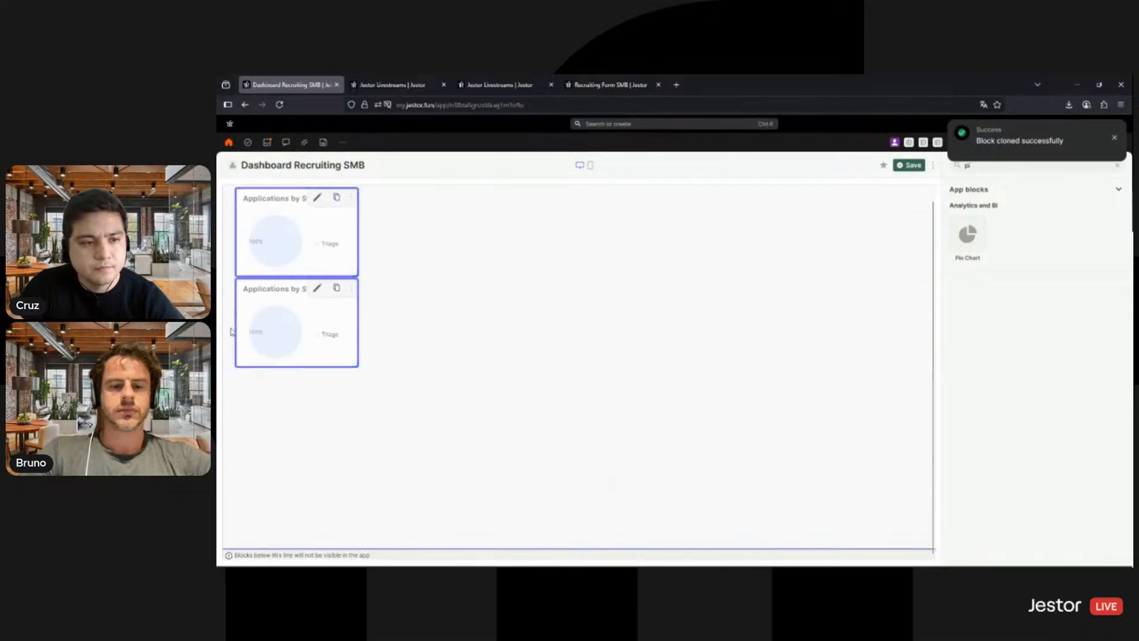
mouse_move(273, 326)
mouse_down()
mouse_move(345, 310)
mouse_move(421, 246)
mouse_move(401, 234)
mouse_up()
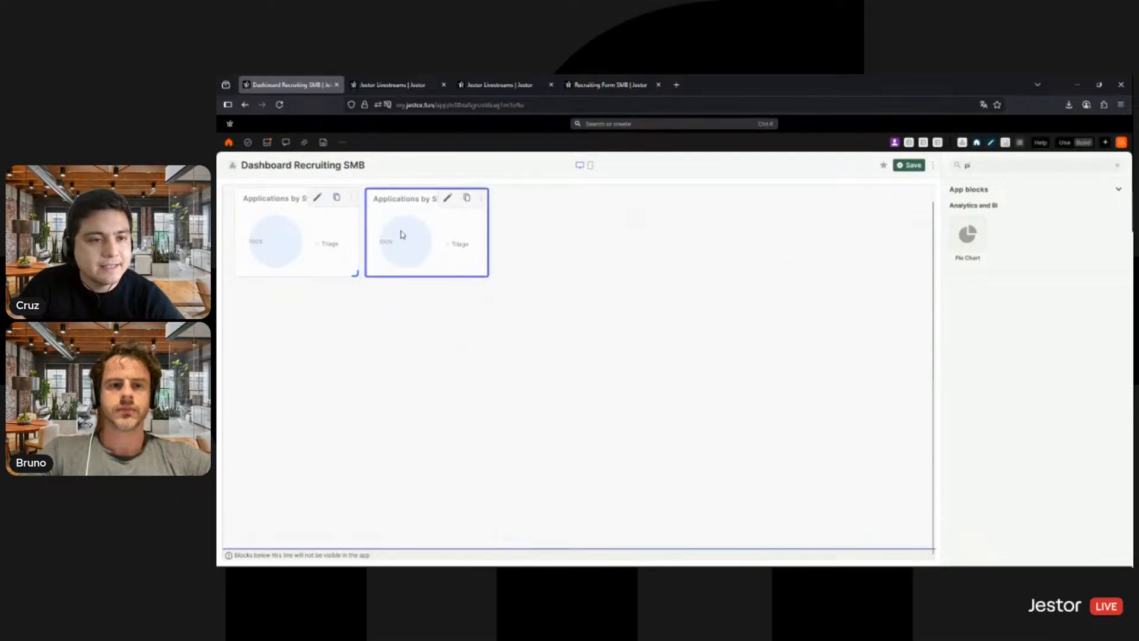
click(448, 197)
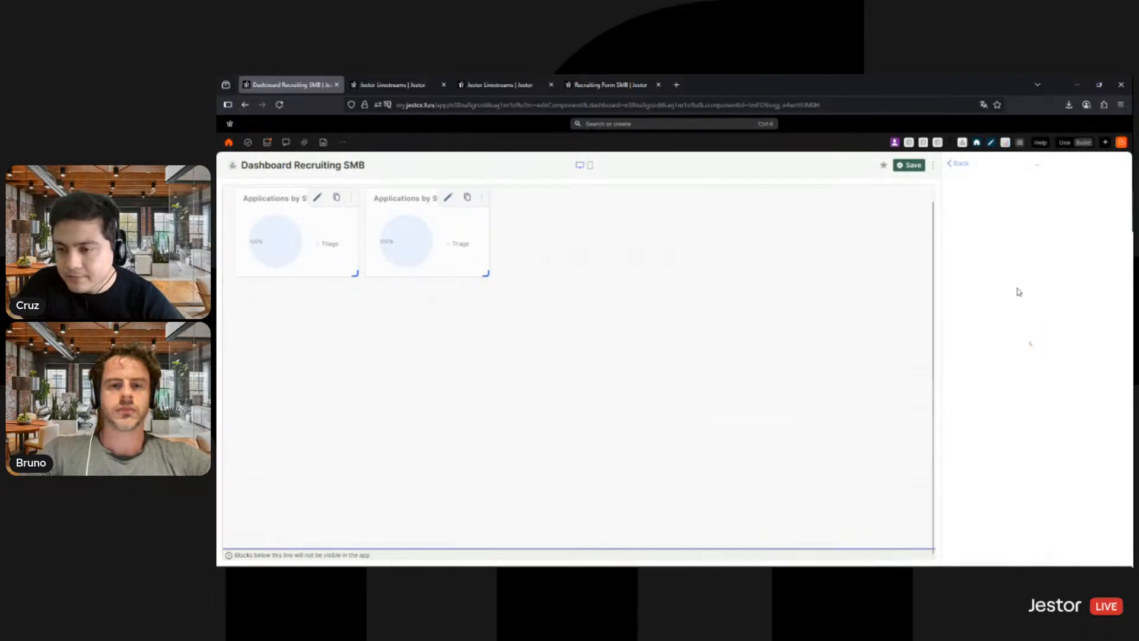
click(1022, 394)
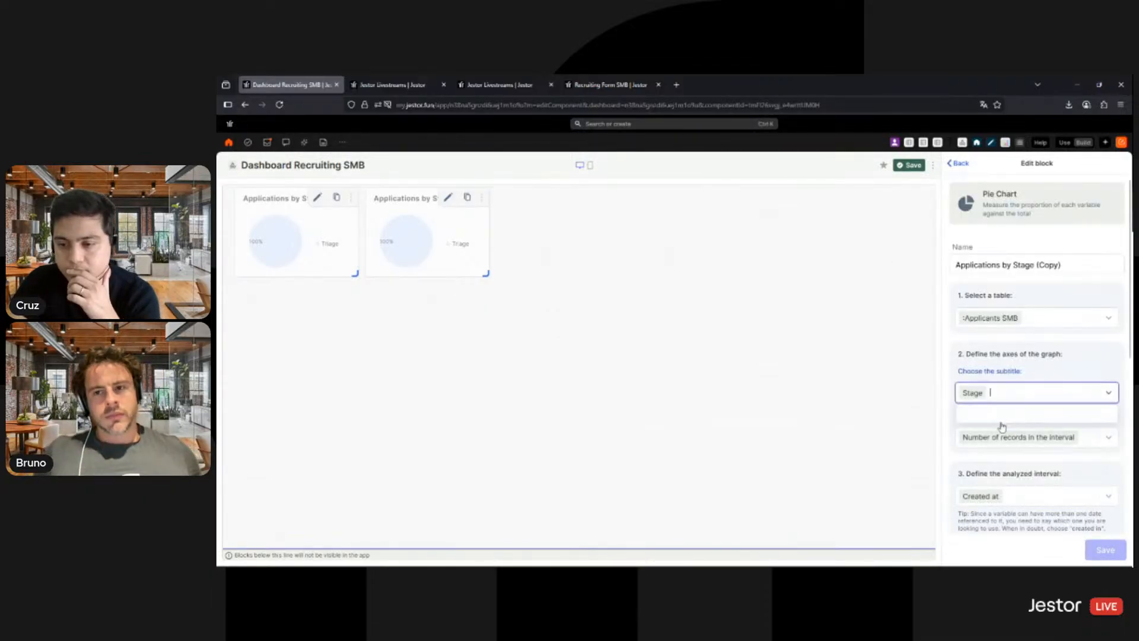
click(979, 489)
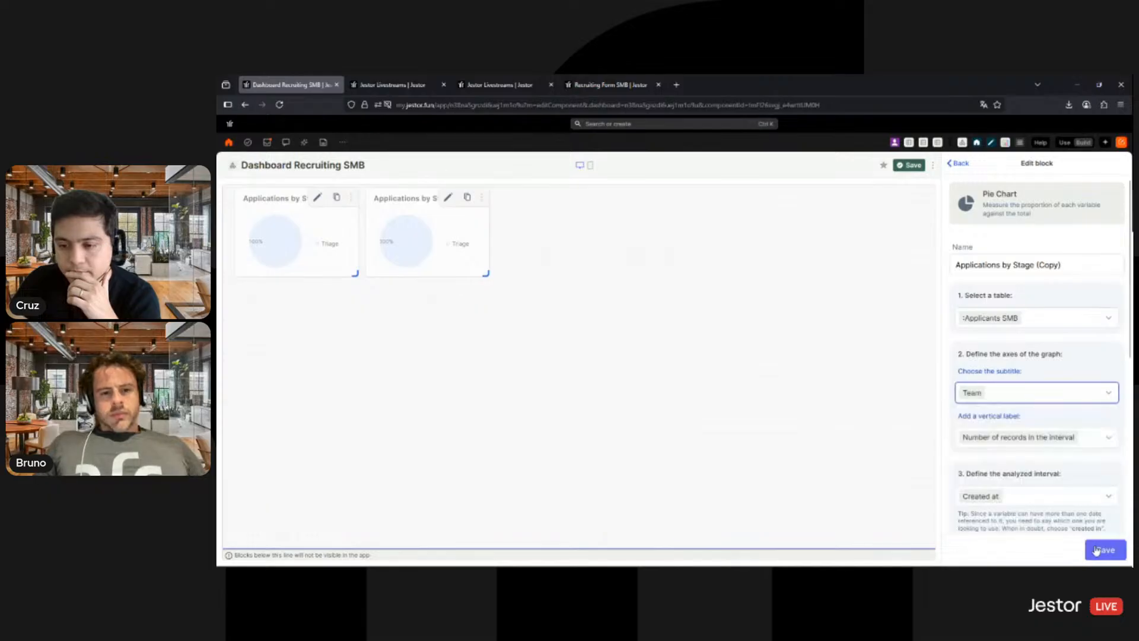
click(1097, 551)
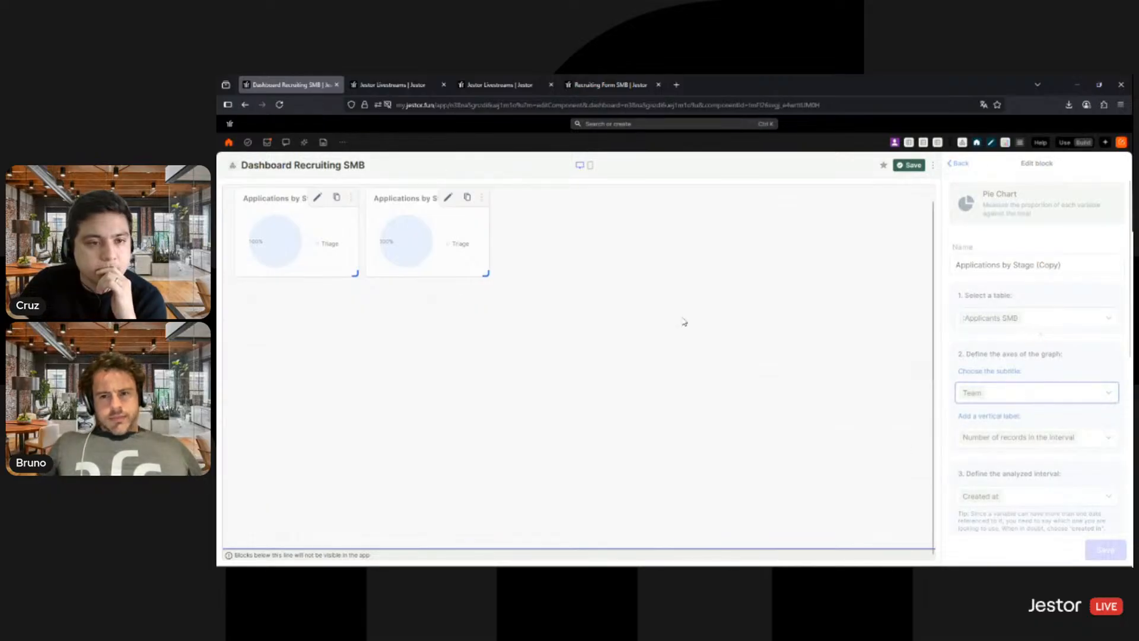
click(916, 169)
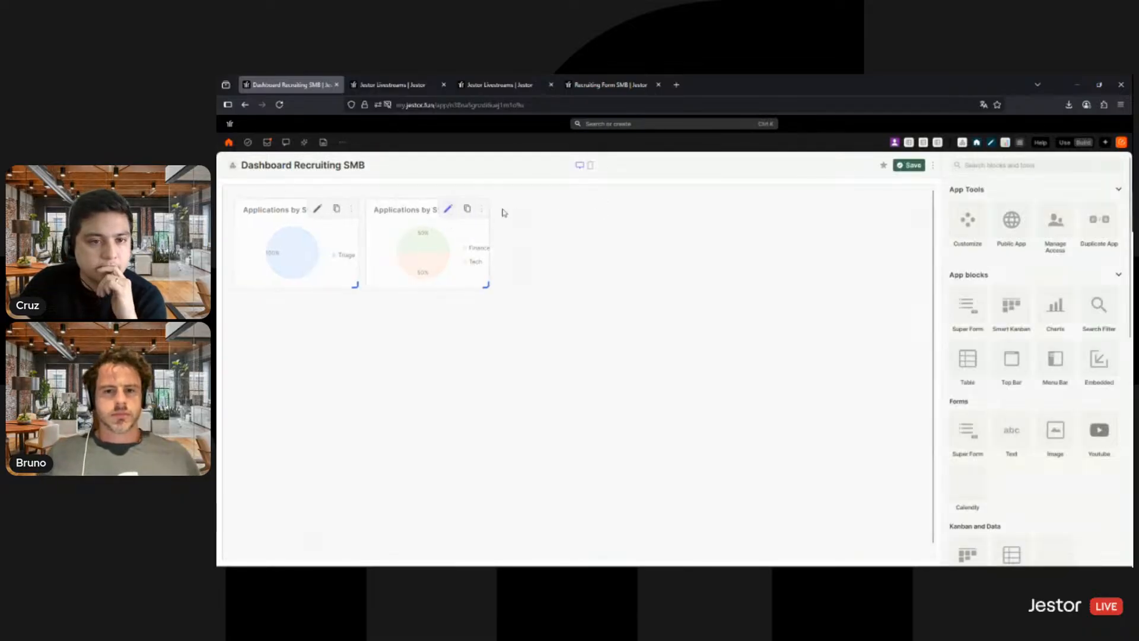
- Rename the duplicated pie chart to "Applications by Team" and save the block
click(449, 210)
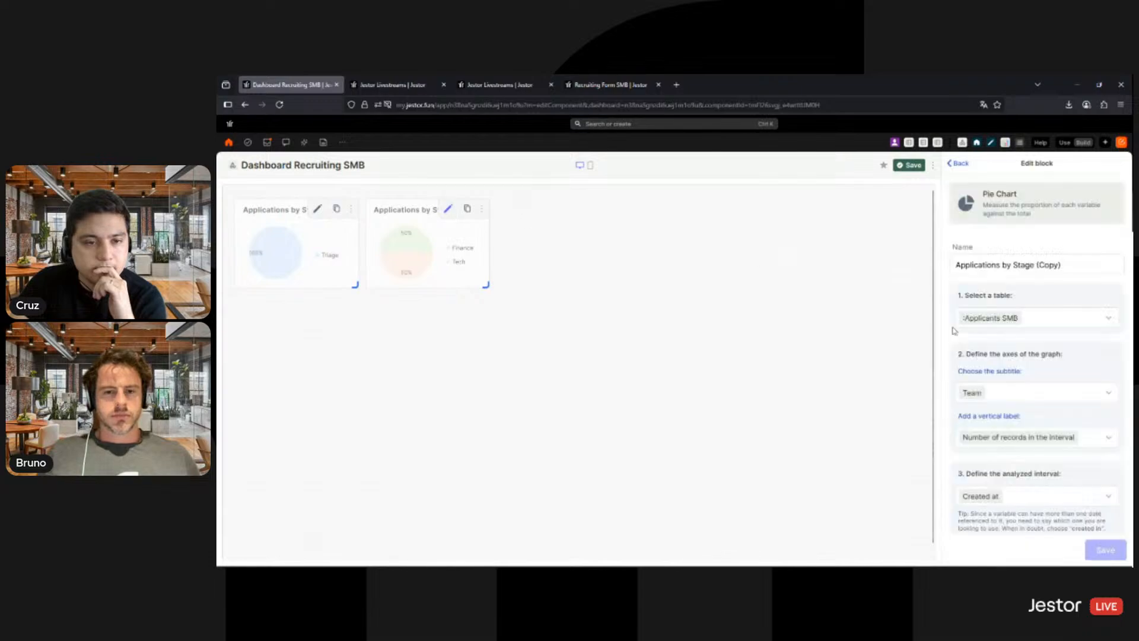
click(1099, 273)
key(ctrl+shift+Left)
key(ctrl+shift+Left)
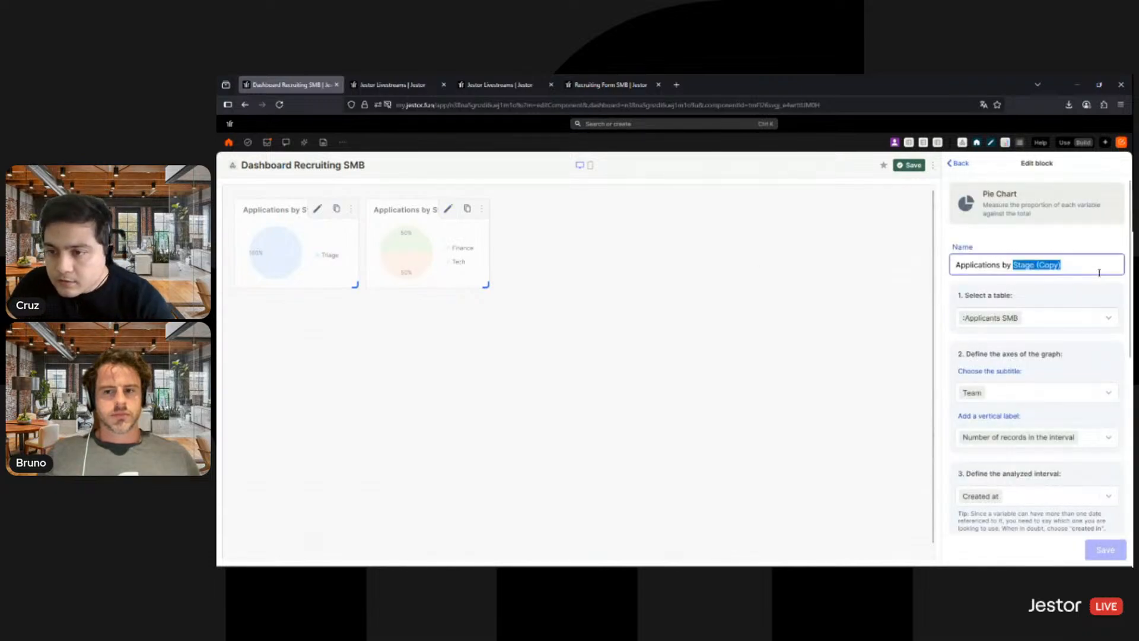
text(Team)
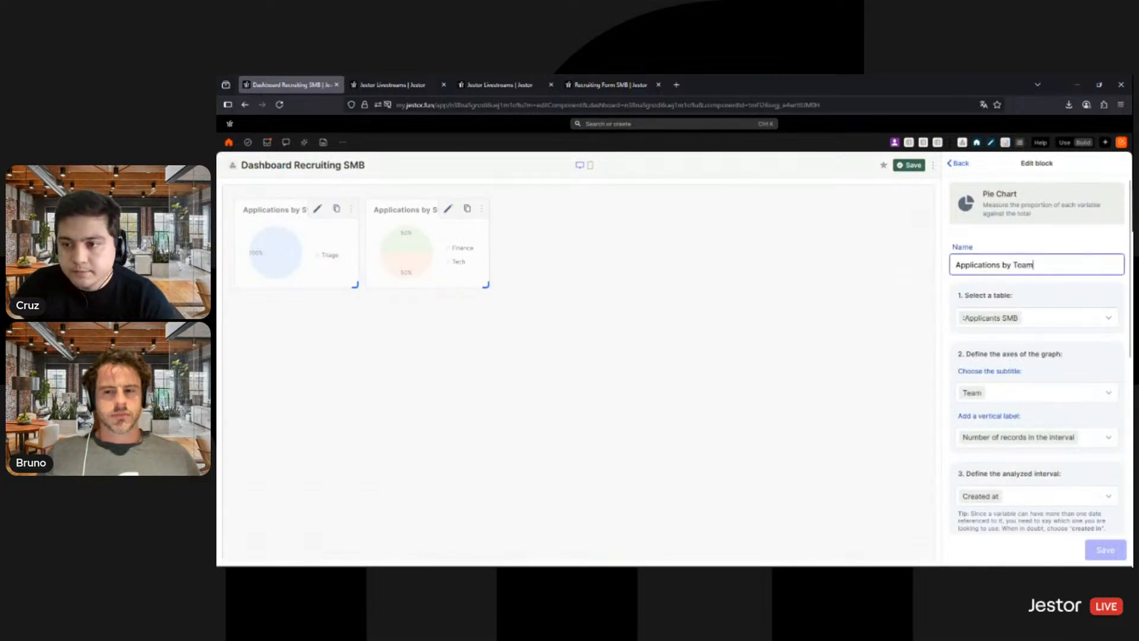
click(1106, 551)
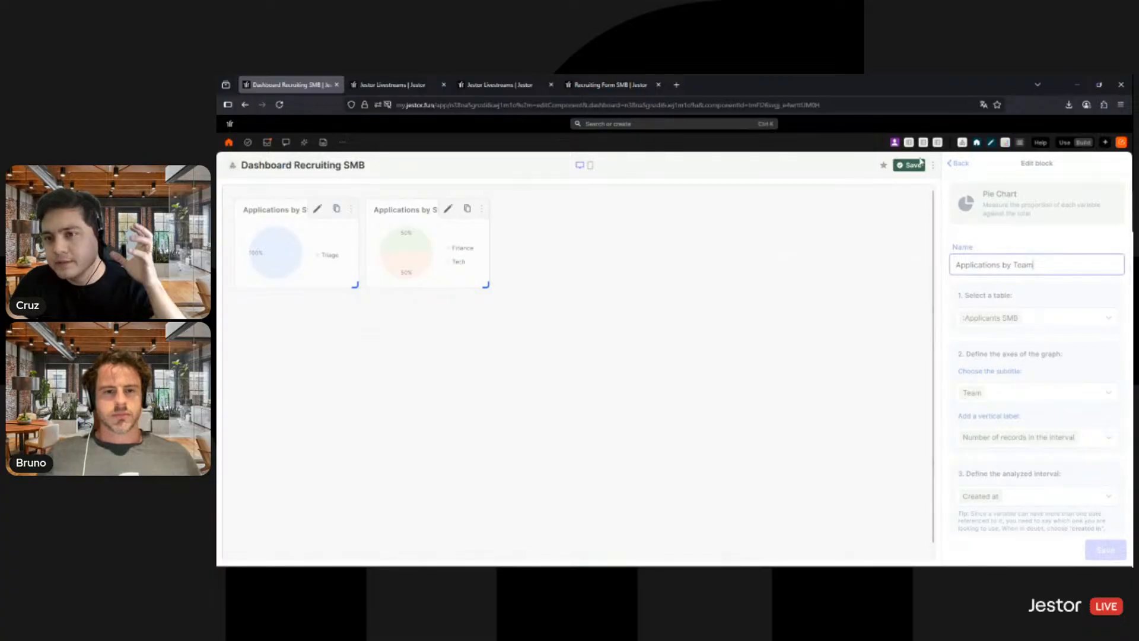
- Open the Recruiting SMB app in edit mode and bring up its top bar's settings
click(608, 124)
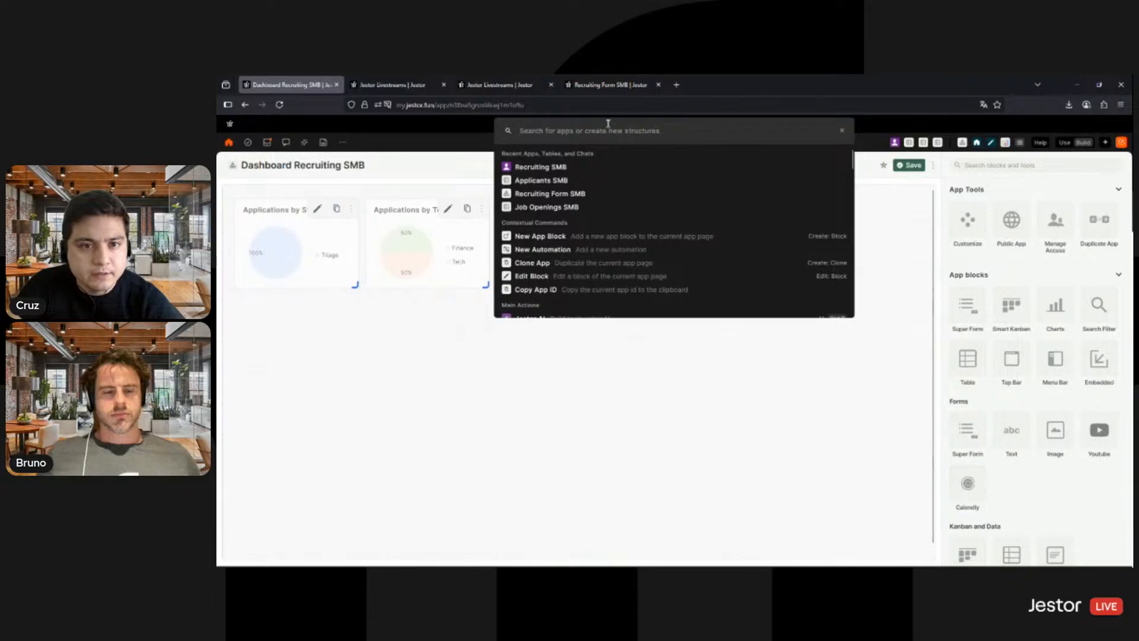
click(555, 172)
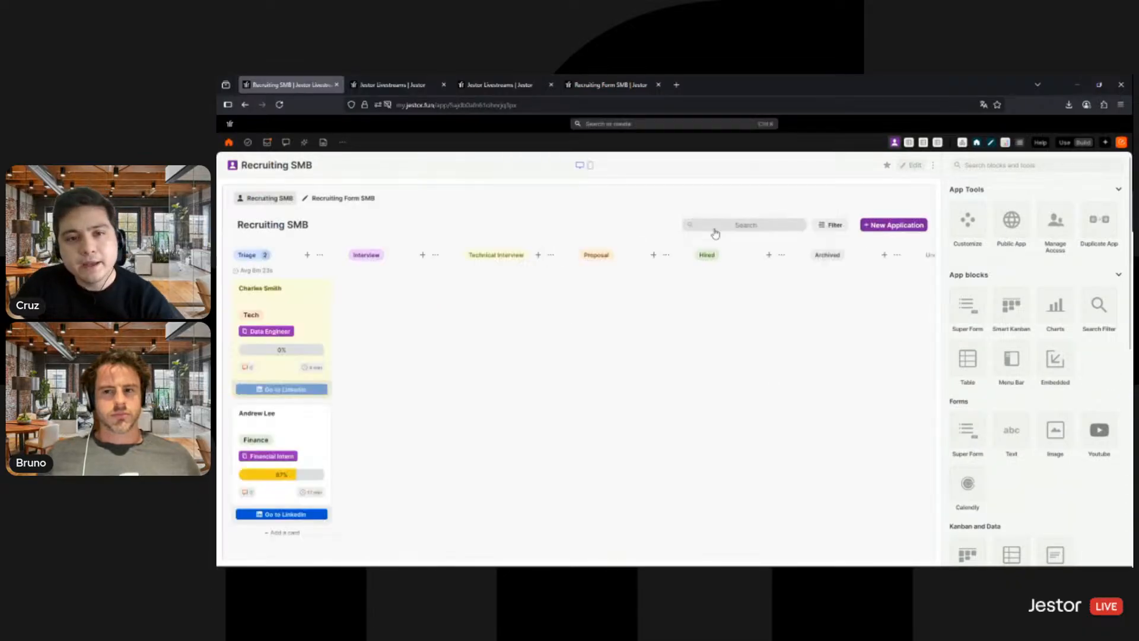
click(913, 166)
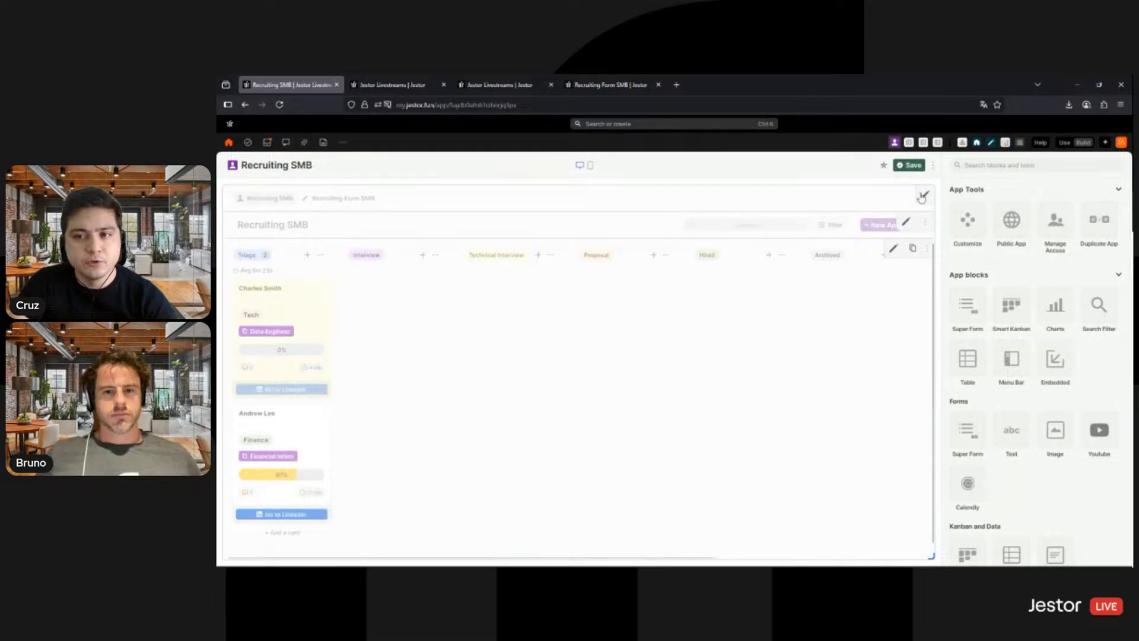
click(926, 197)
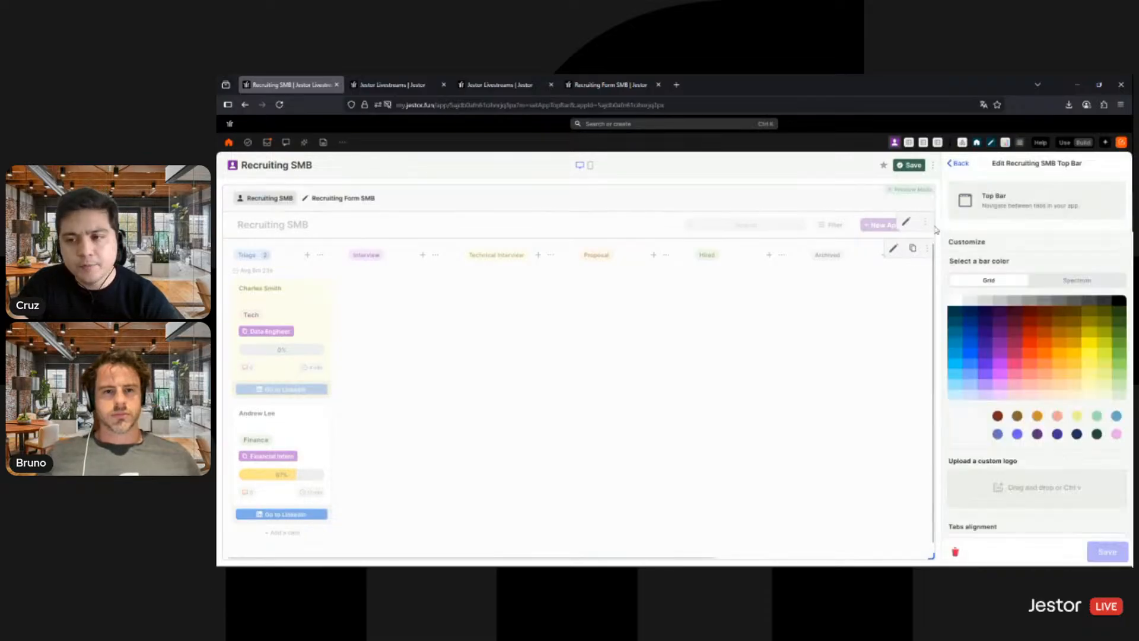
- Add the Dashboard Recruiting SMB app as a new item in the Recruiting SMB top bar
scroll(1044, 330, down, 4)
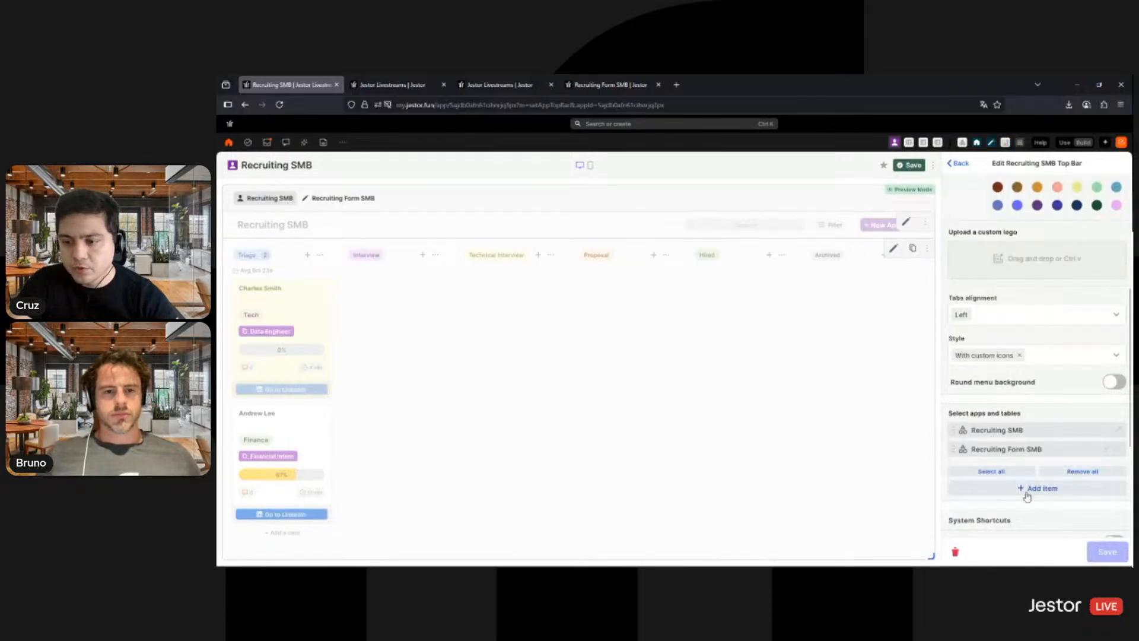
click(1025, 493)
text(ah)
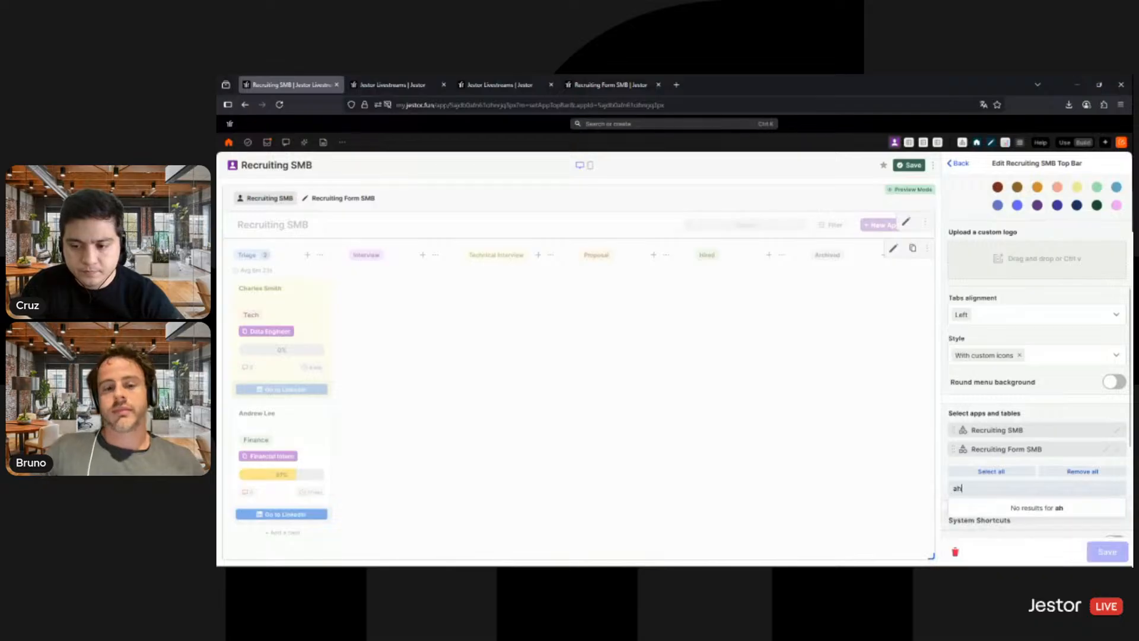
key(BackSpace)
text(shbo)
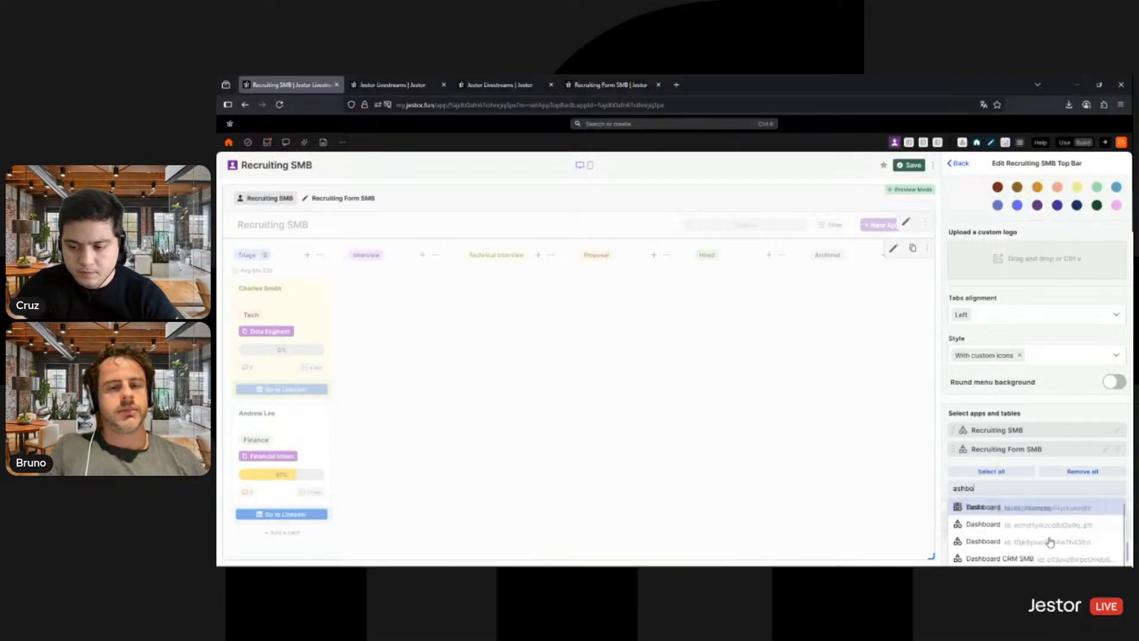
scroll(1049, 538, down, 1)
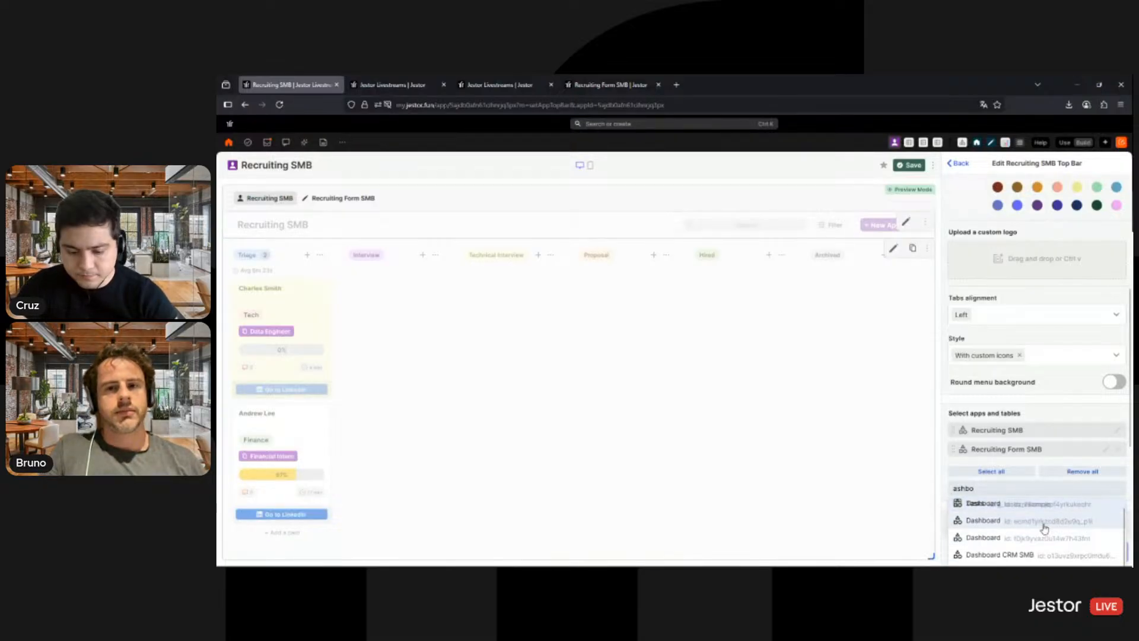
text(oard re)
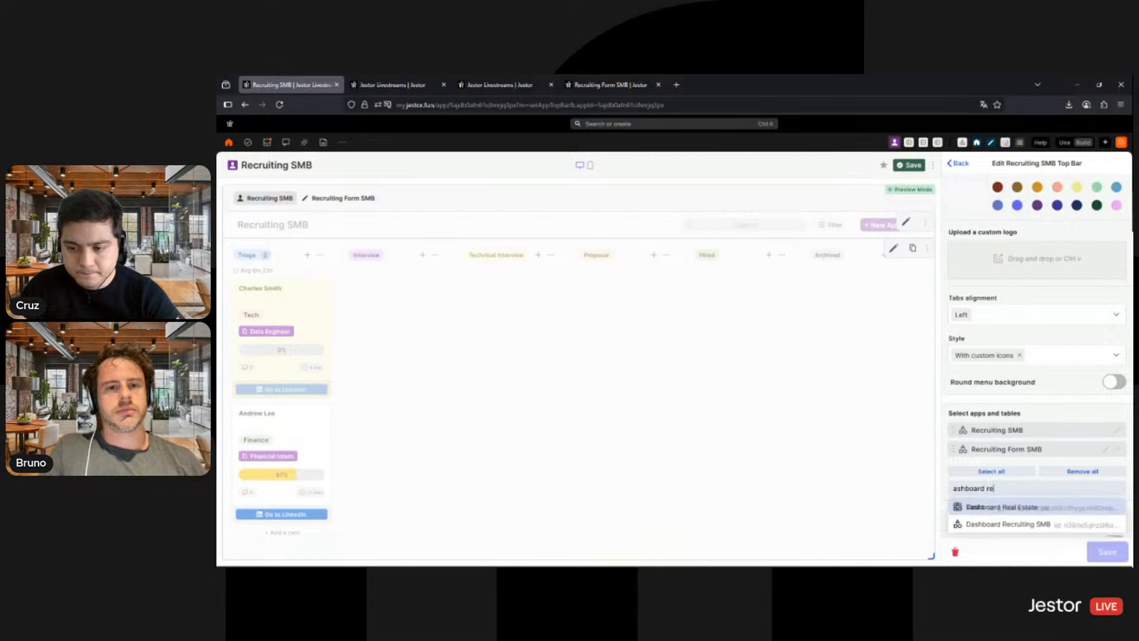
click(1046, 525)
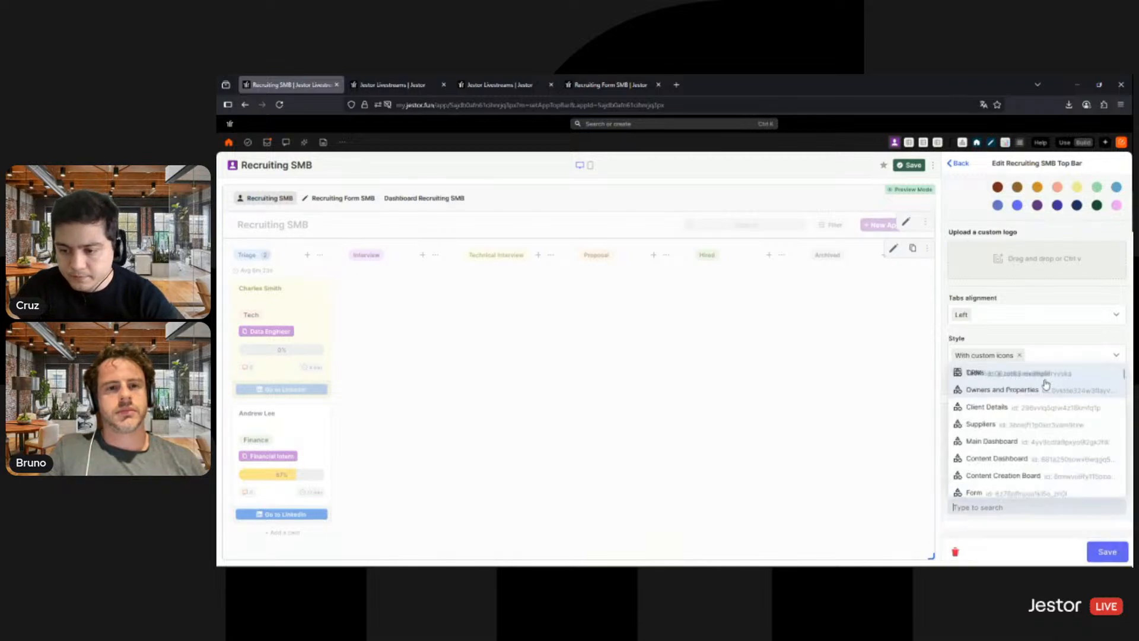
click(1064, 343)
- Give the Dashboard Recruiting SMB item a bar chart icon and save the top bar
scroll(1064, 343, down, 3)
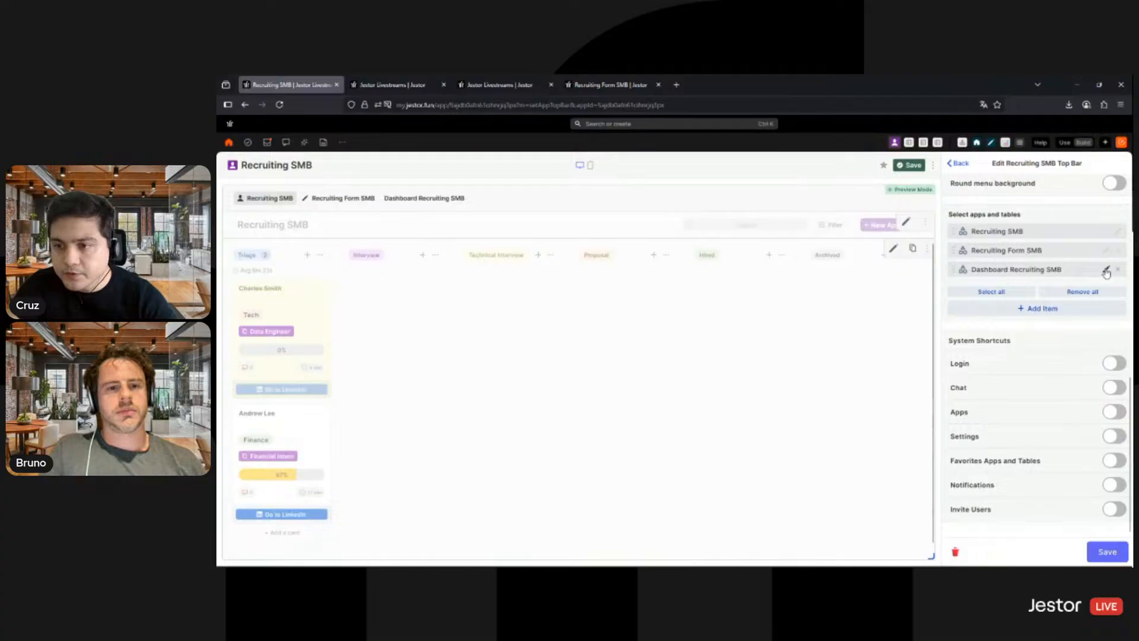
click(1106, 272)
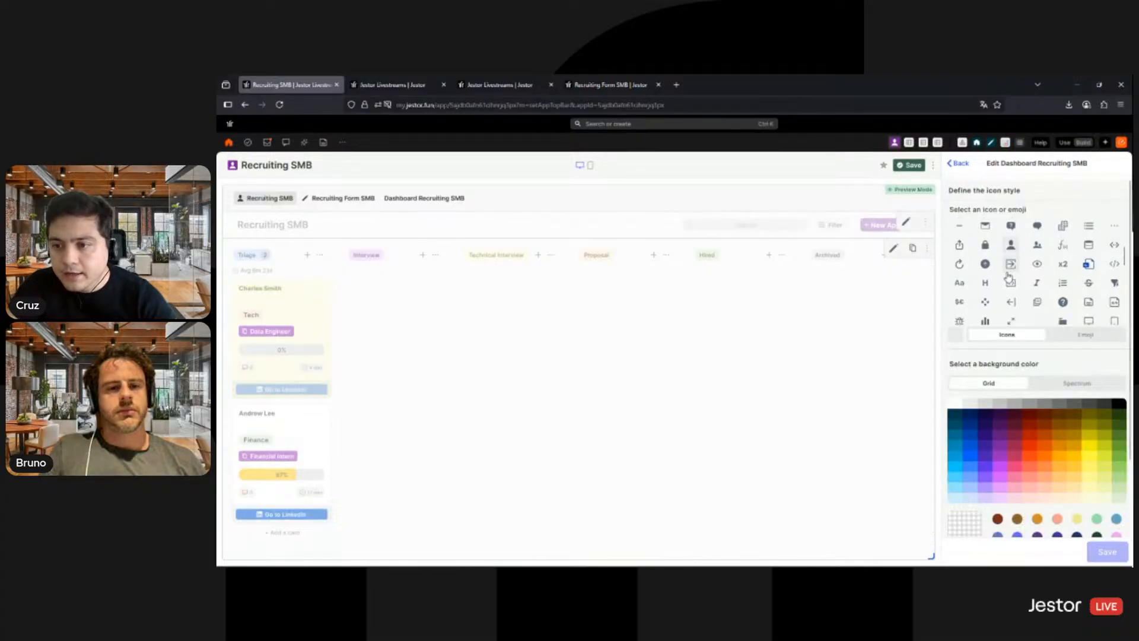
click(986, 321)
scroll(1029, 292, down, 1)
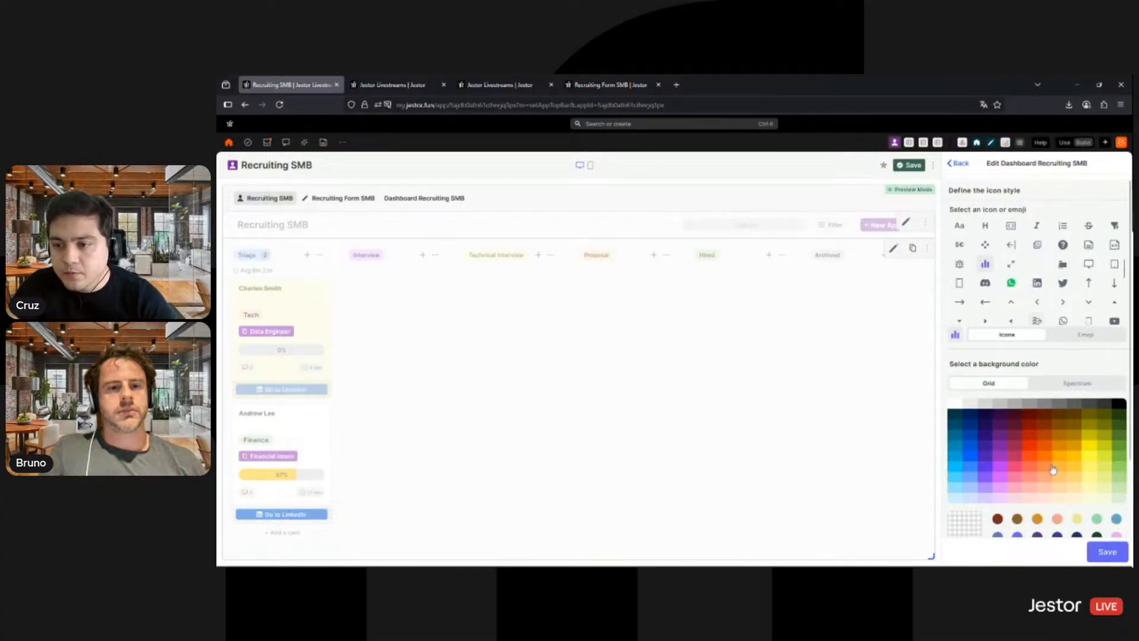
click(1108, 552)
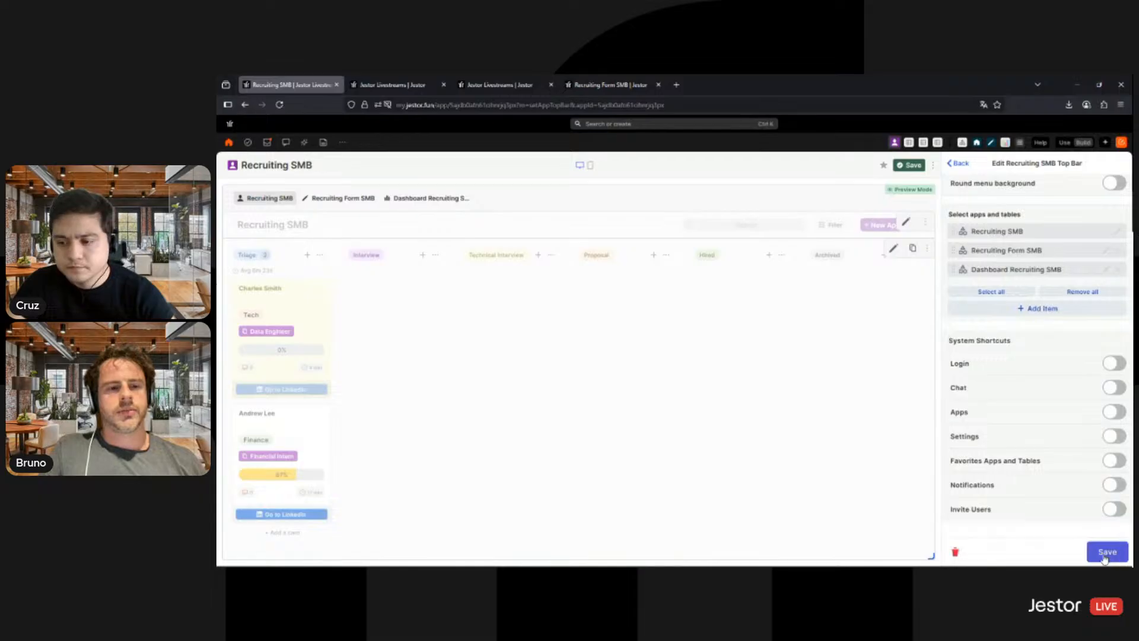
click(1104, 558)
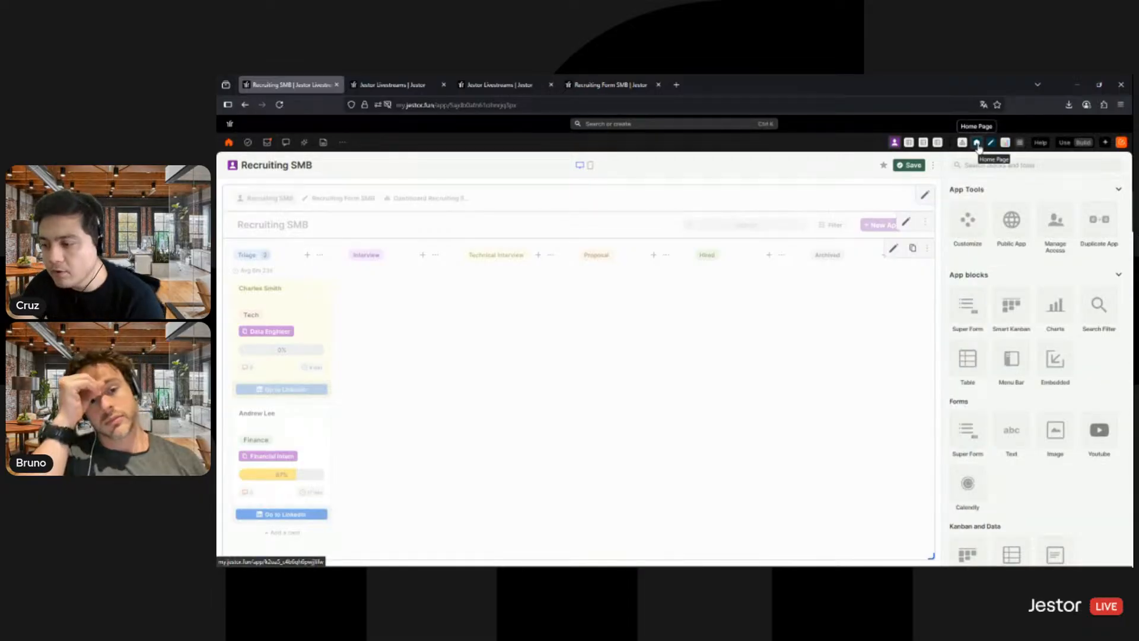
- Add Recruiting SMB to the Home Page's menu bar and place it inside the App folder below CRM
click(978, 146)
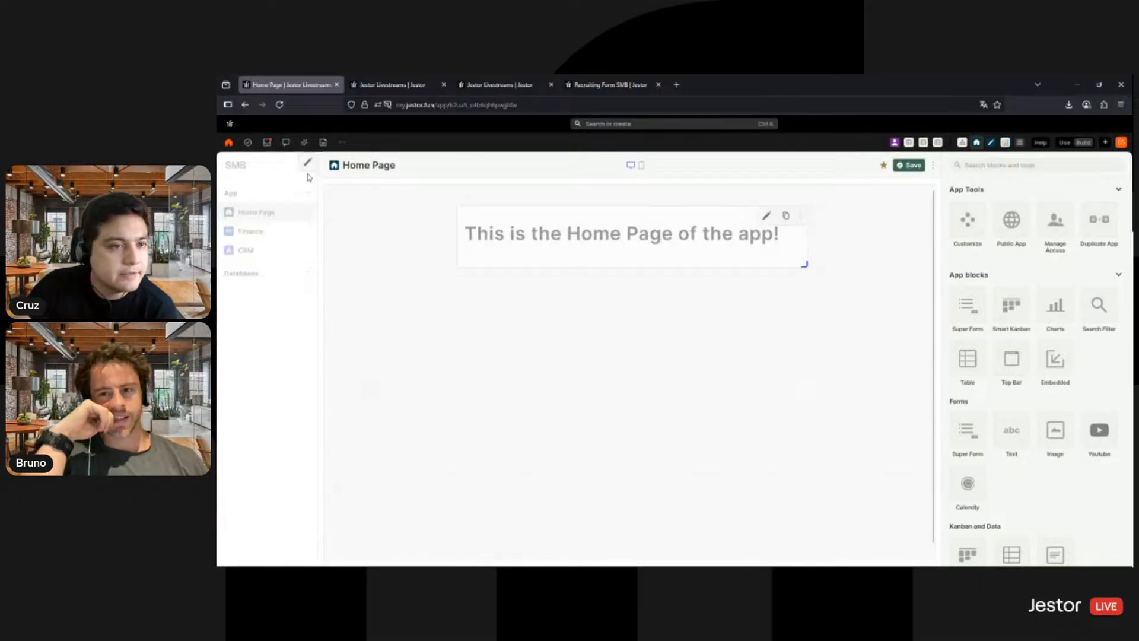
click(307, 162)
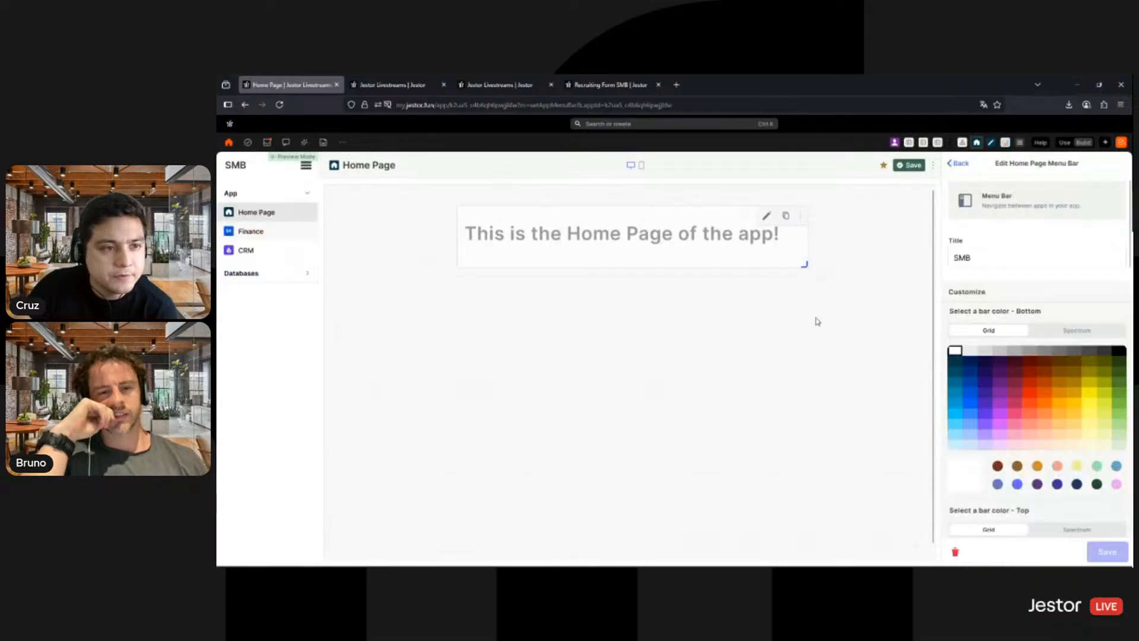
scroll(1033, 473, down, 5)
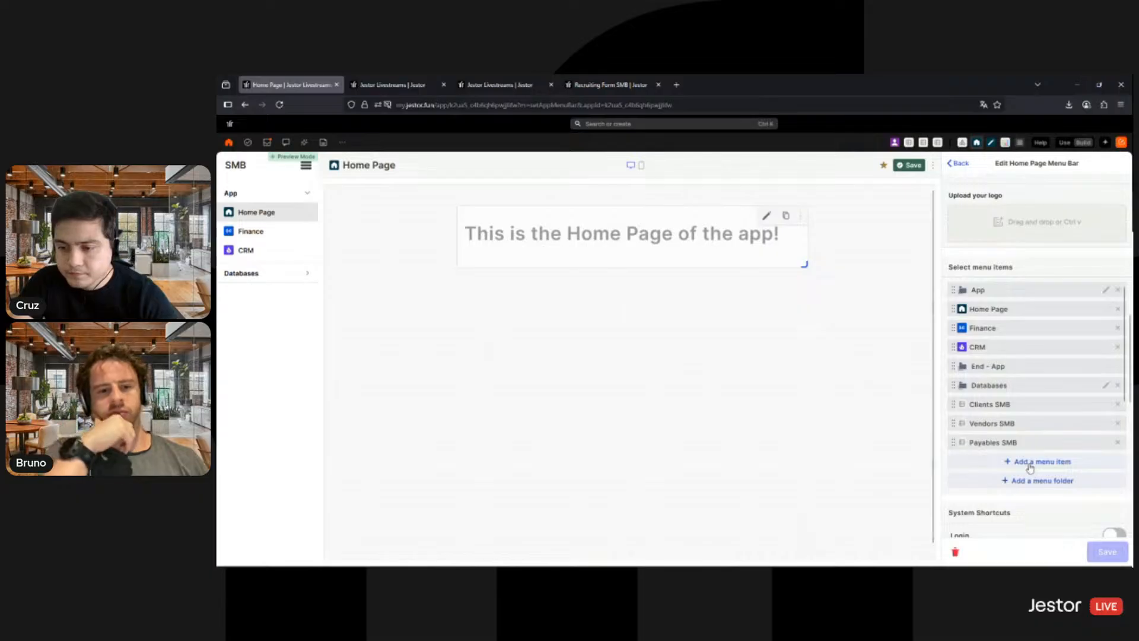
click(1029, 467)
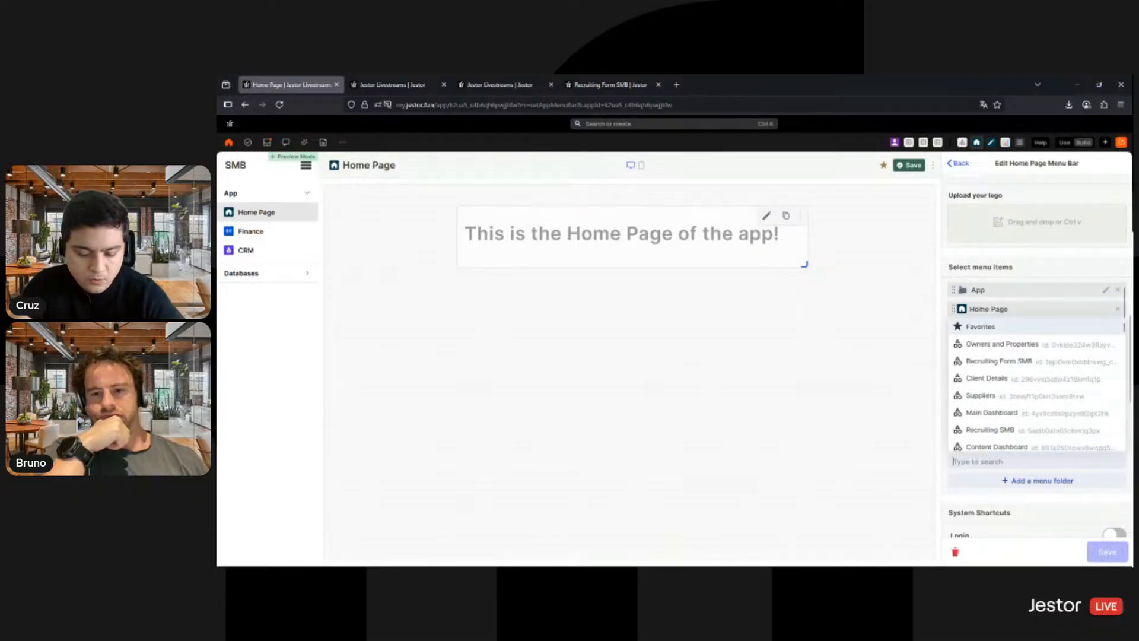
text(ec)
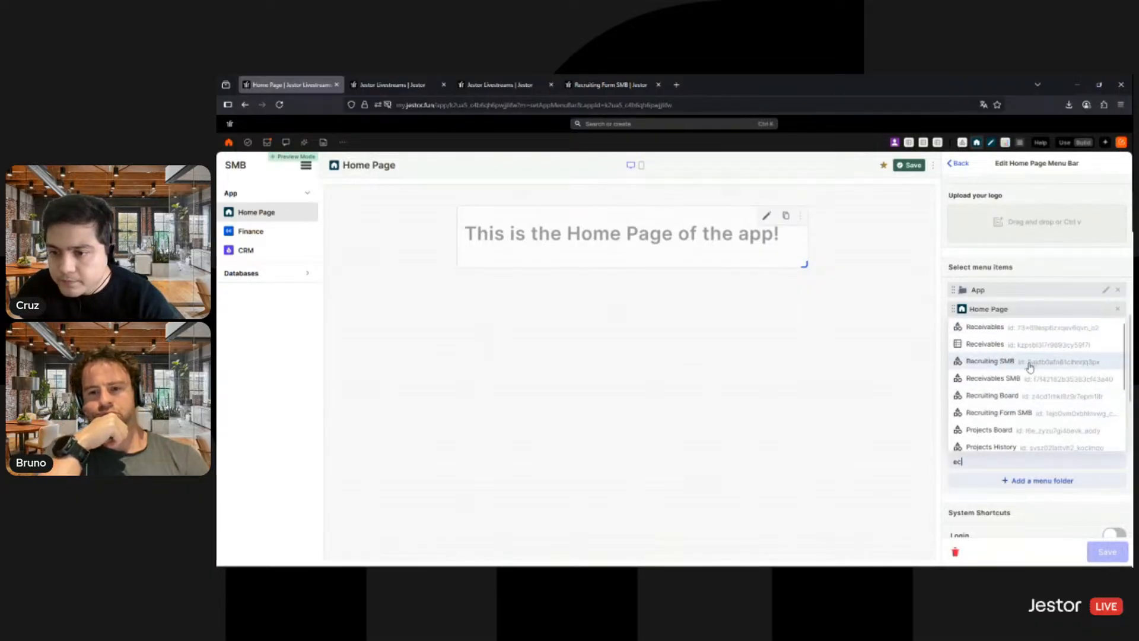
click(1030, 365)
scroll(1011, 439, down, 3)
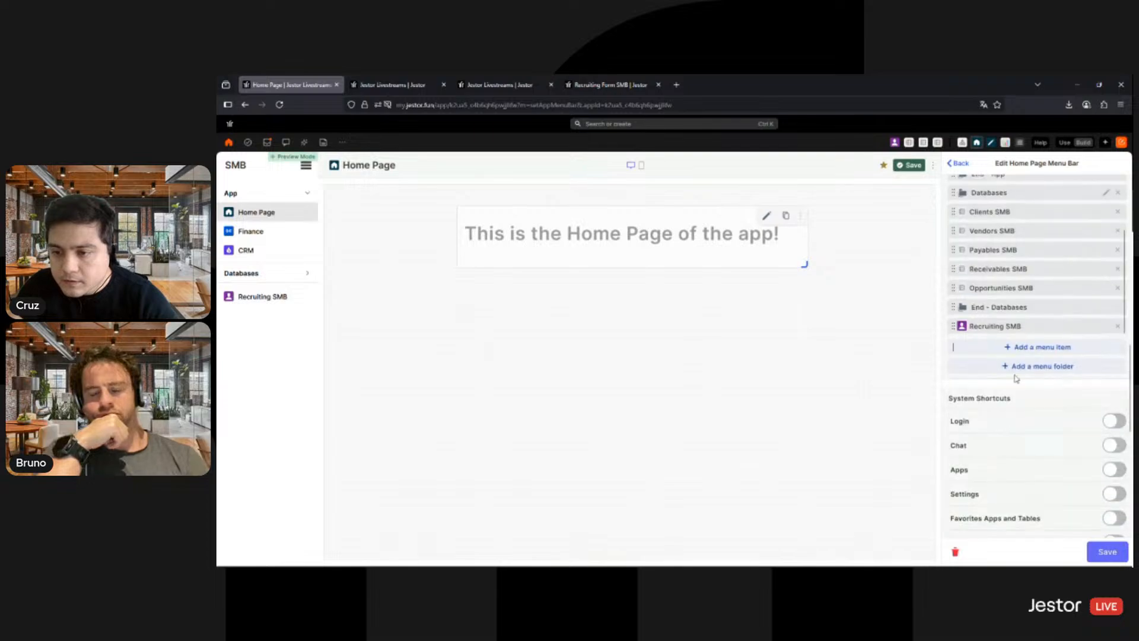
scroll(1012, 486, up, 3)
drag(1019, 363, 1019, 323)
- Add the Applicants SMB and Job Openings SMB tables as items in the Home Page's menu bar
click(1055, 463)
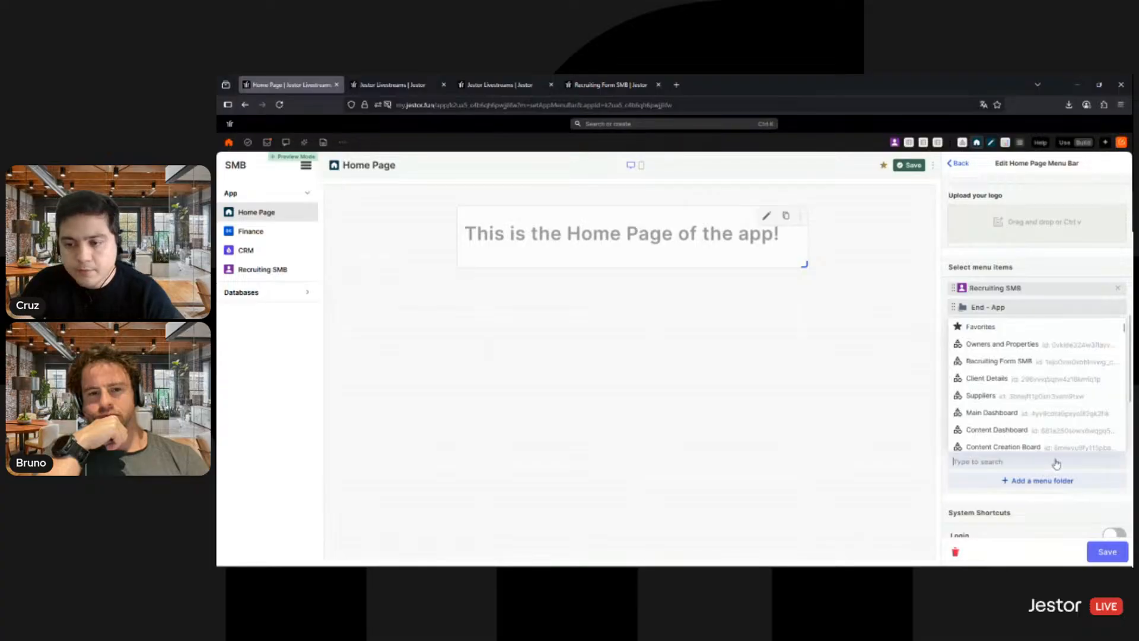
text(ap)
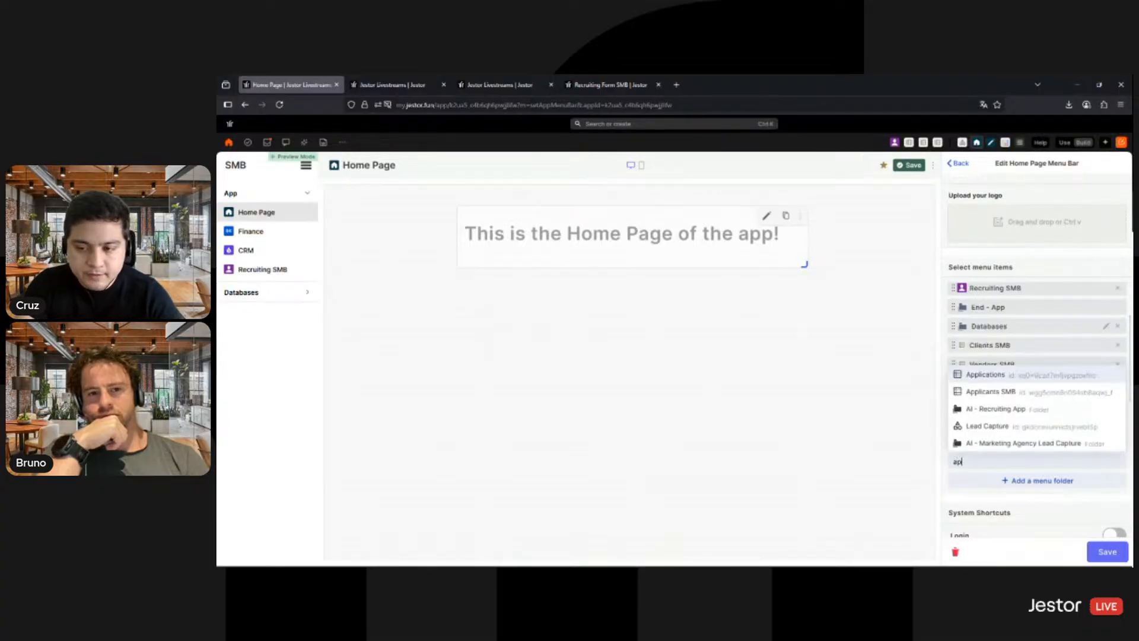
click(1032, 397)
click(1036, 462)
text(j)
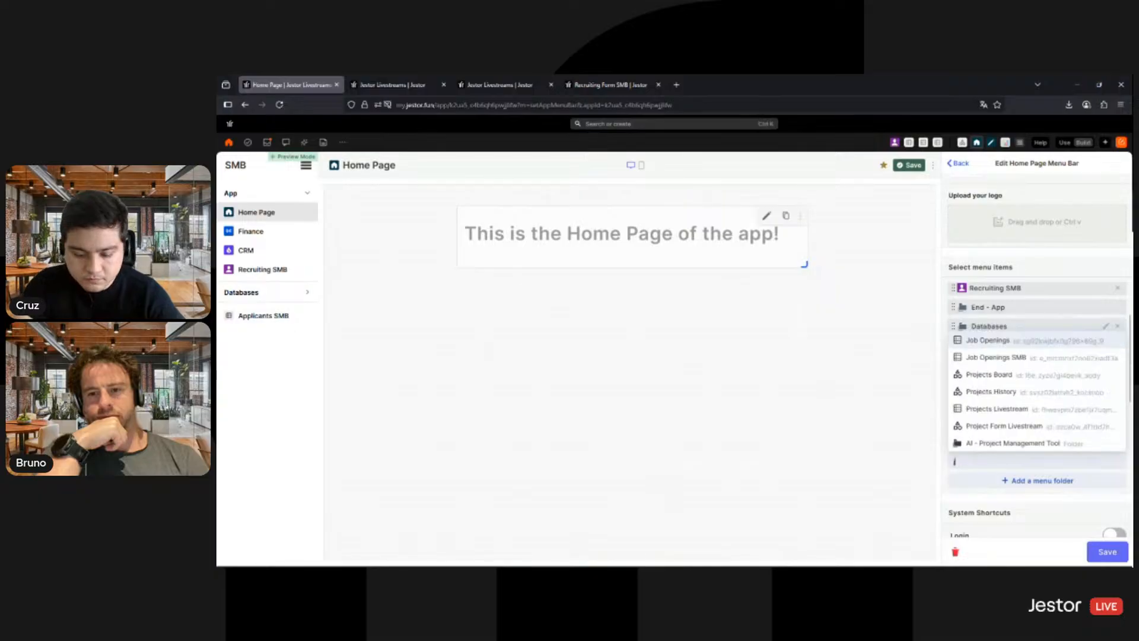
click(996, 357)
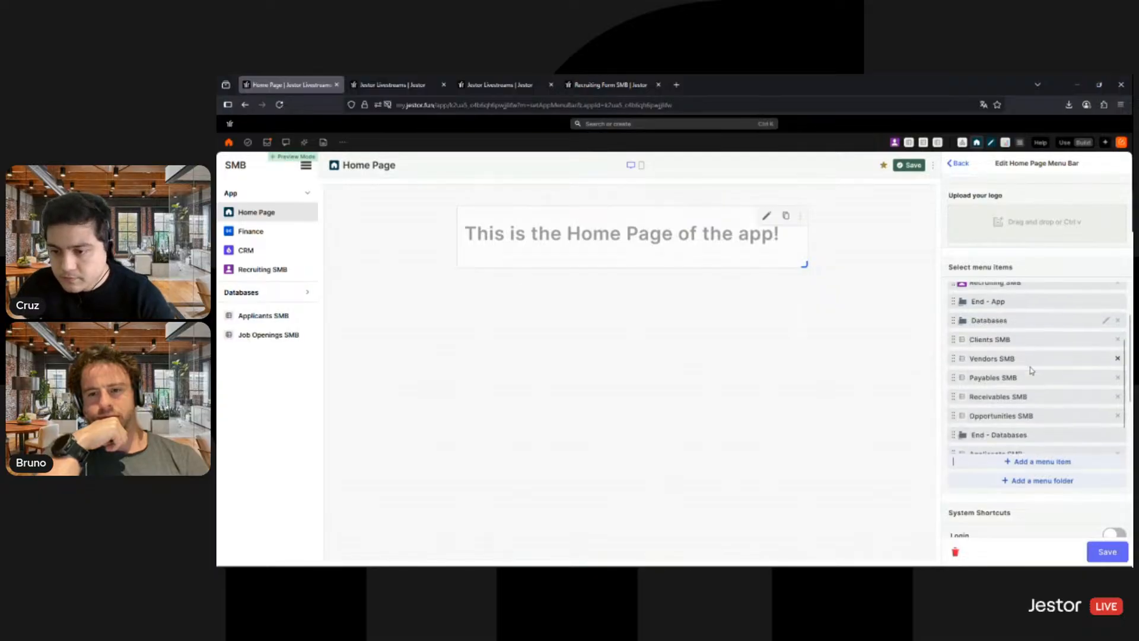
- Place Applicants SMB and Job Openings SMB inside the Databases folder, then save the menu bar and the Home Page
scroll(1032, 371, down, 1)
drag(1028, 403, 1000, 441)
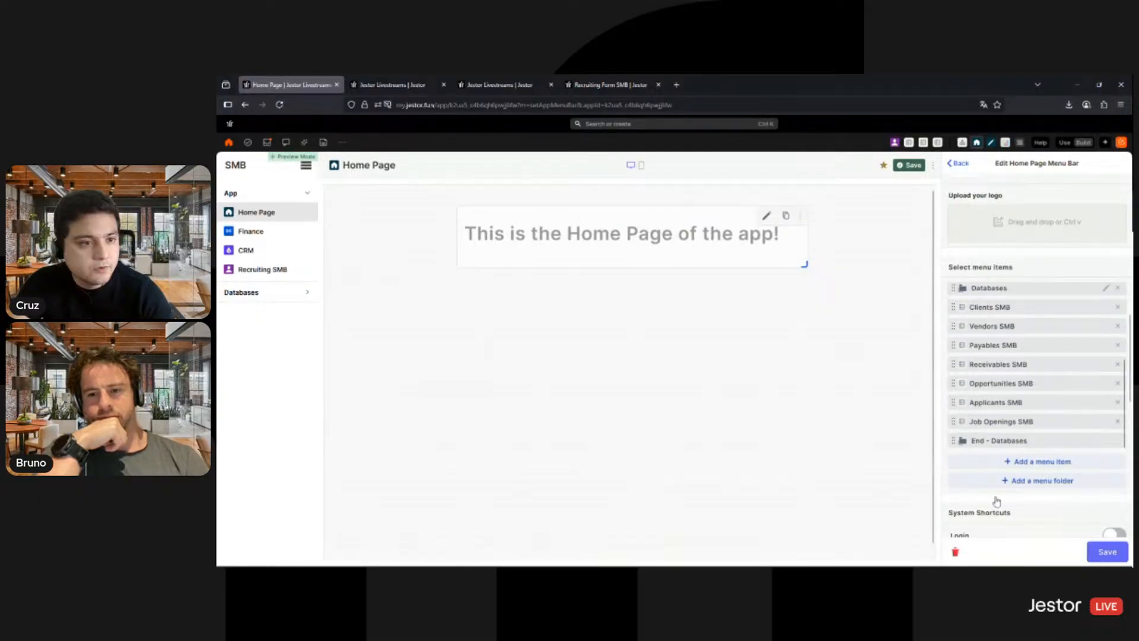
click(1091, 555)
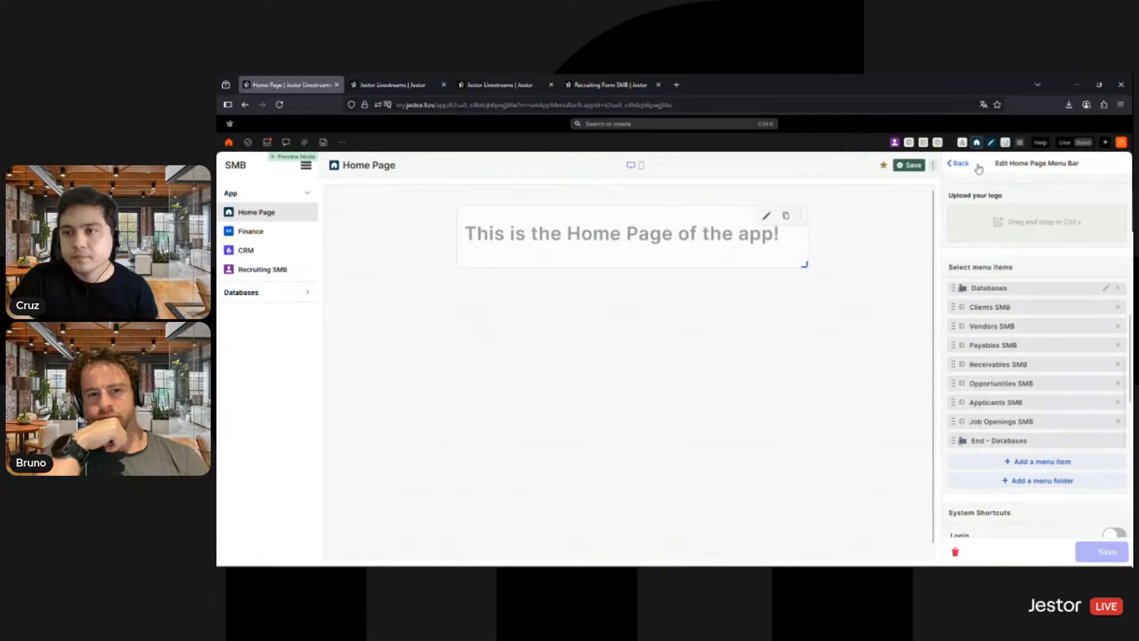
click(908, 165)
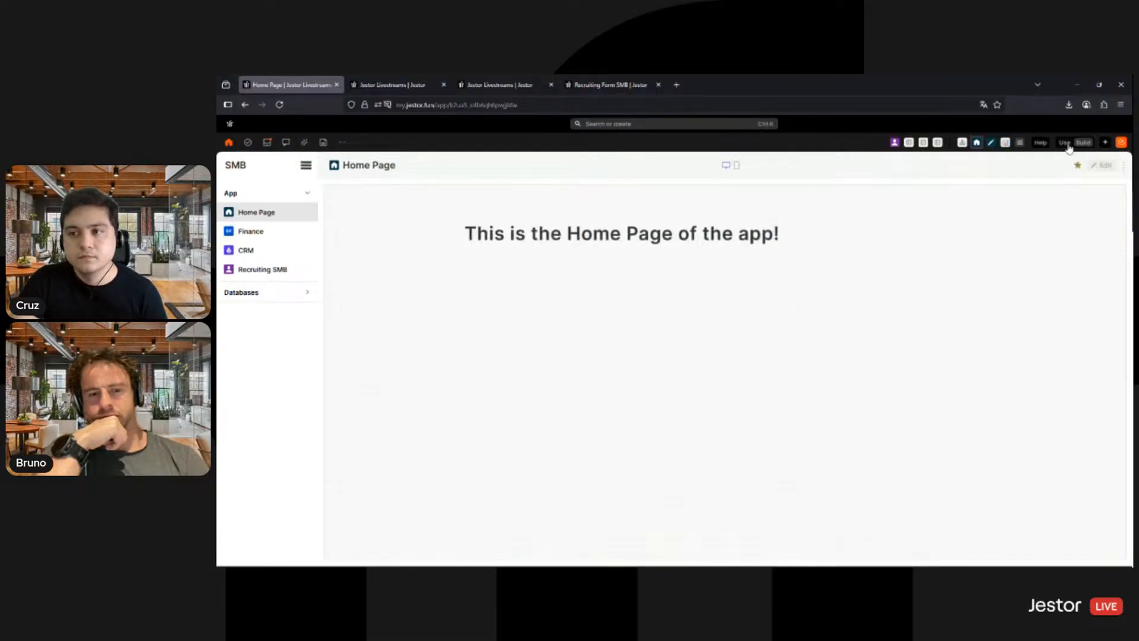
- Open the Finance app from the menu bar and view its Payables SMB and Receivables SMB pages
click(306, 231)
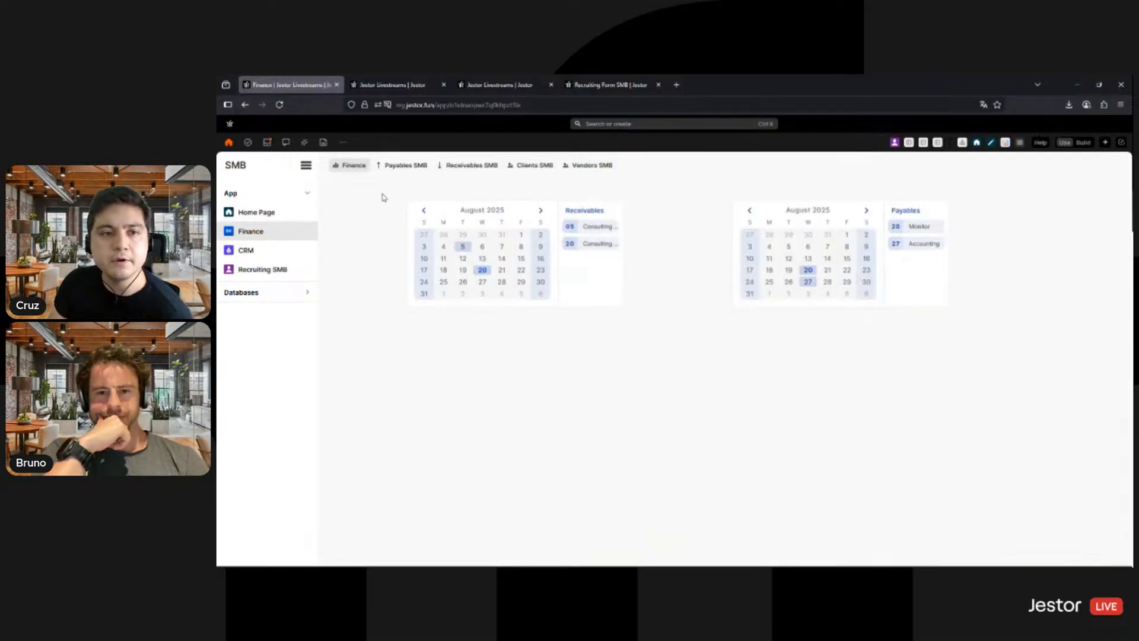
click(404, 172)
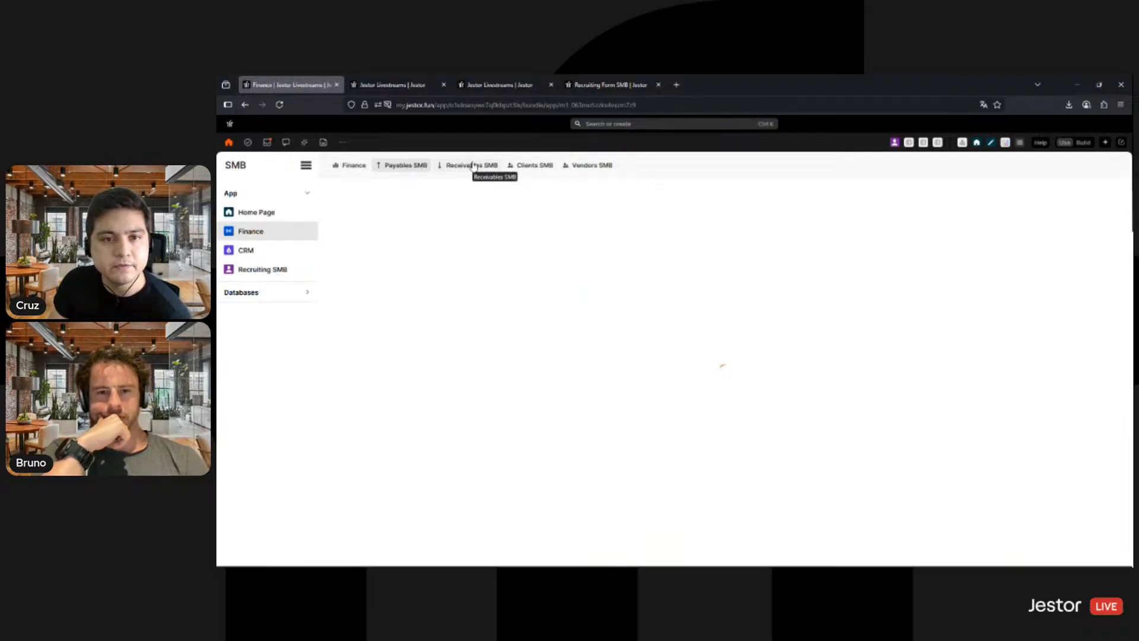
click(473, 166)
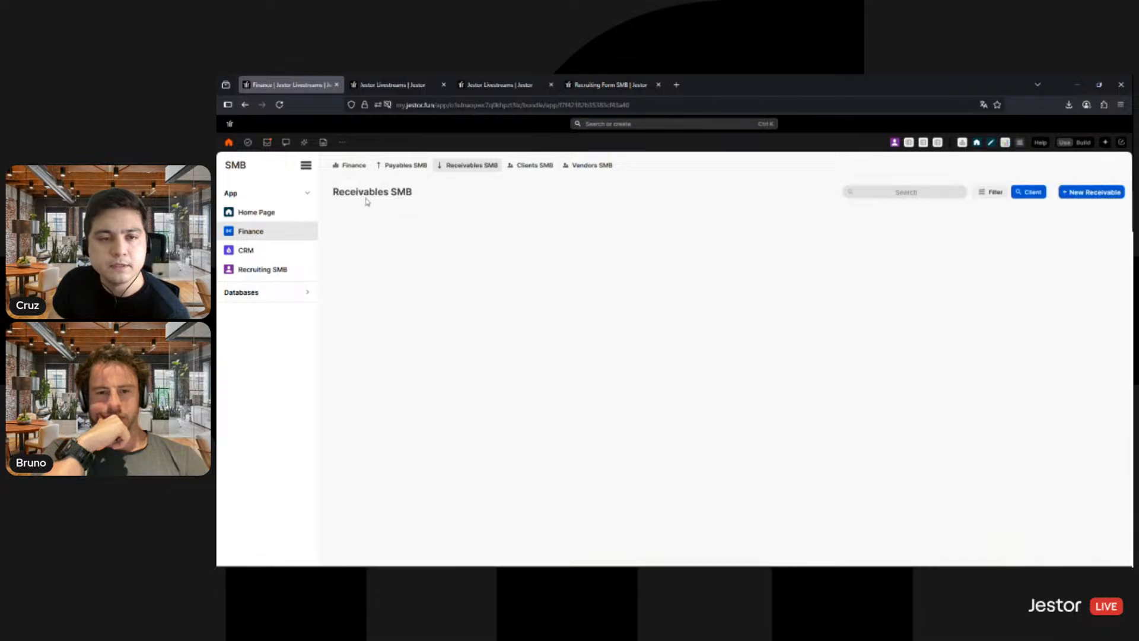
- View the CRM and Recruiting SMB kanban boards, and look through the application form on the Recruiting Form SMB page
click(251, 251)
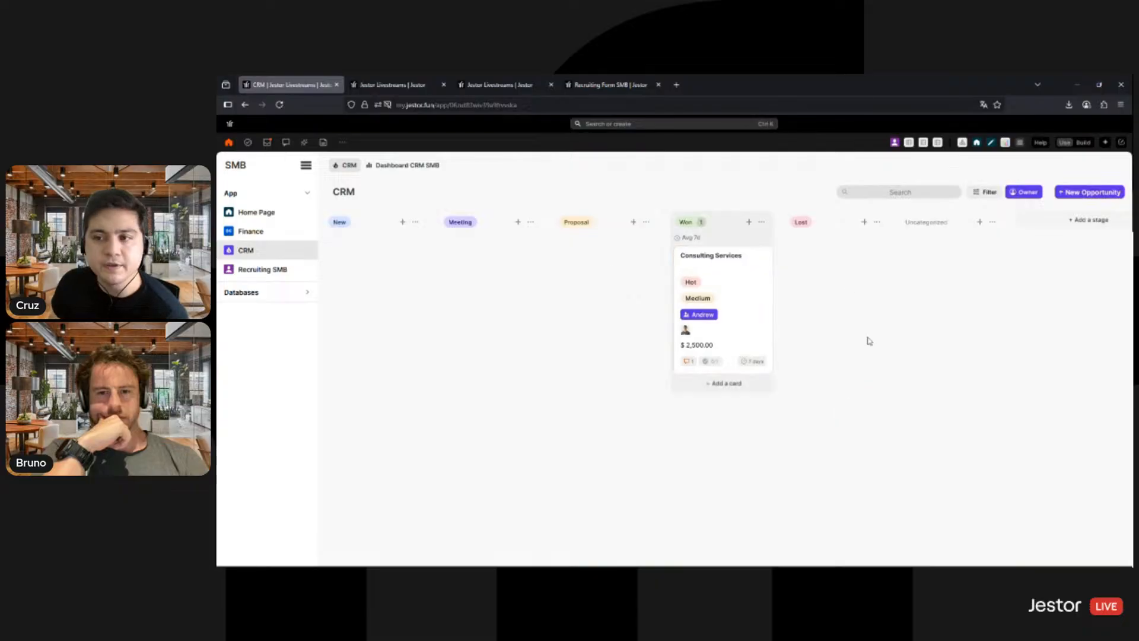
click(267, 271)
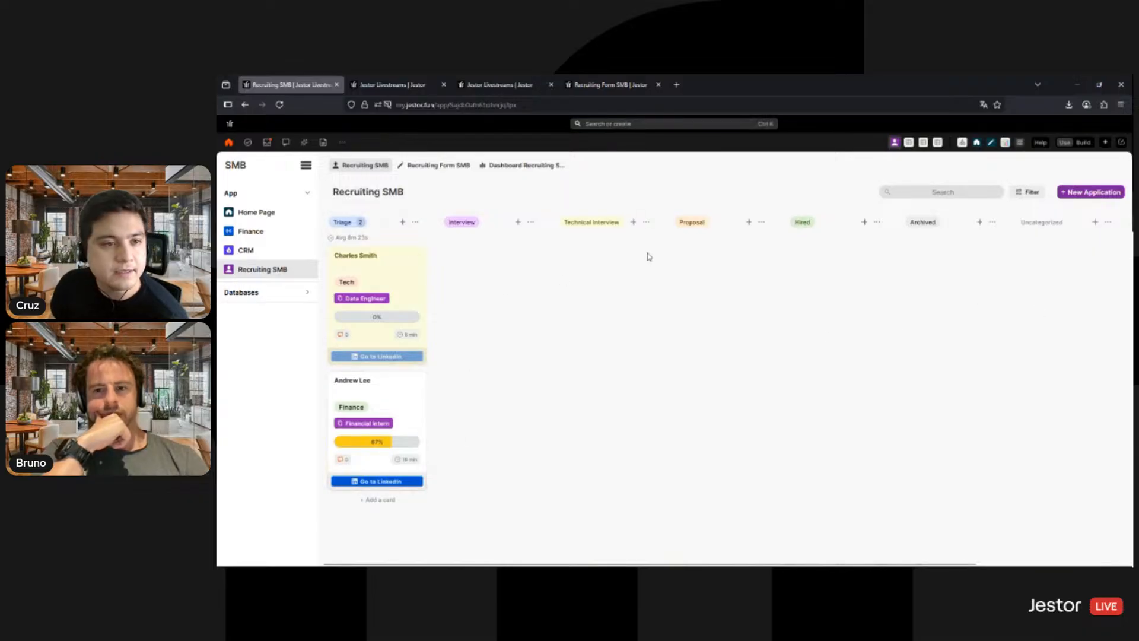
click(438, 167)
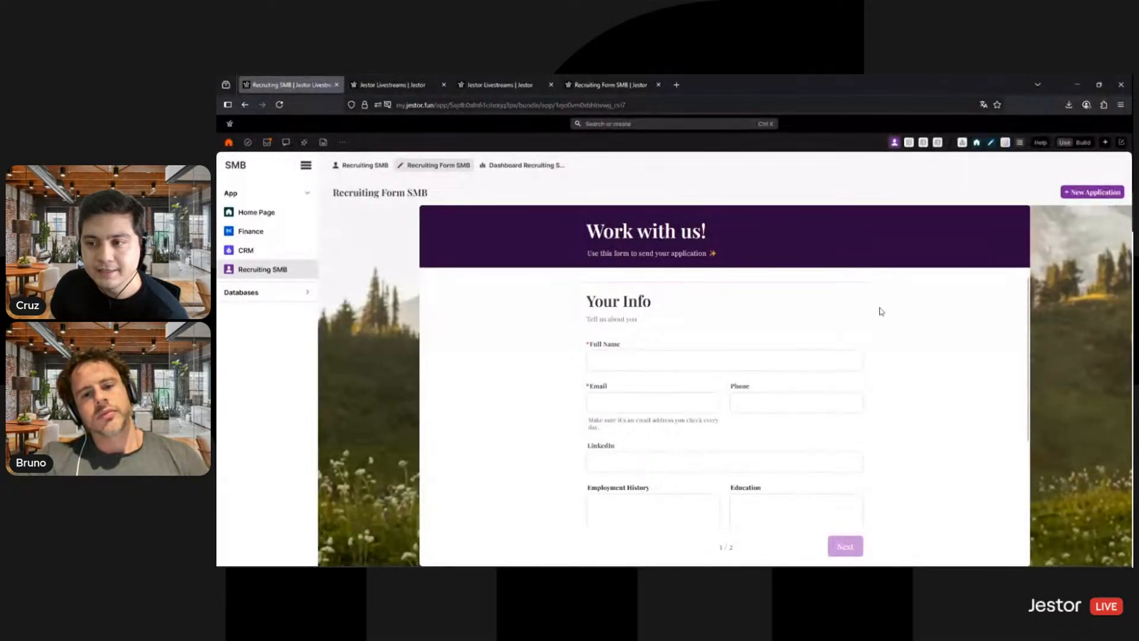
scroll(882, 298, down, 2)
scroll(899, 384, up, 2)
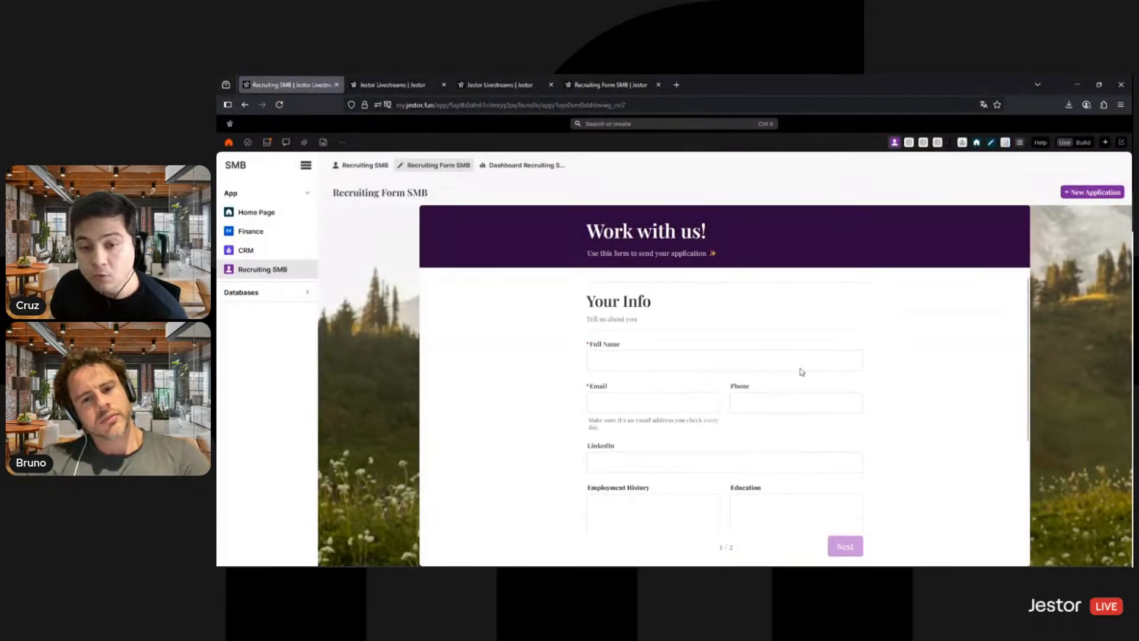
scroll(889, 352, down, 1)
scroll(845, 526, down, 2)
scroll(705, 445, up, 2)
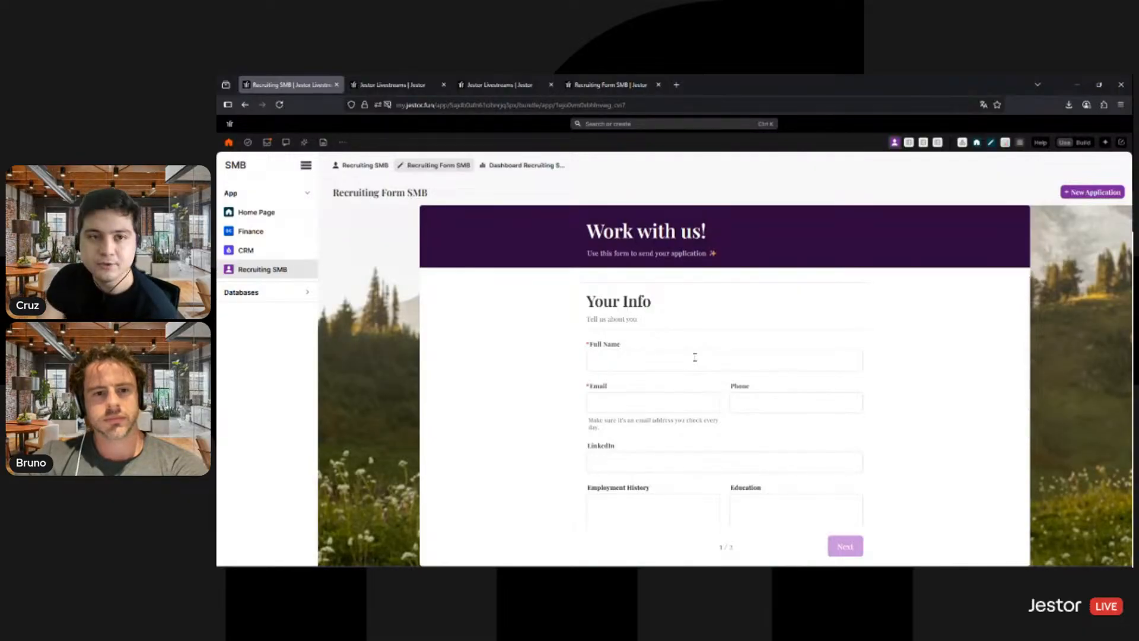
- Check the Job Openings SMB table in its browser tab, and return to the recruiting app to view Dashboard Recruiting SMB
click(501, 85)
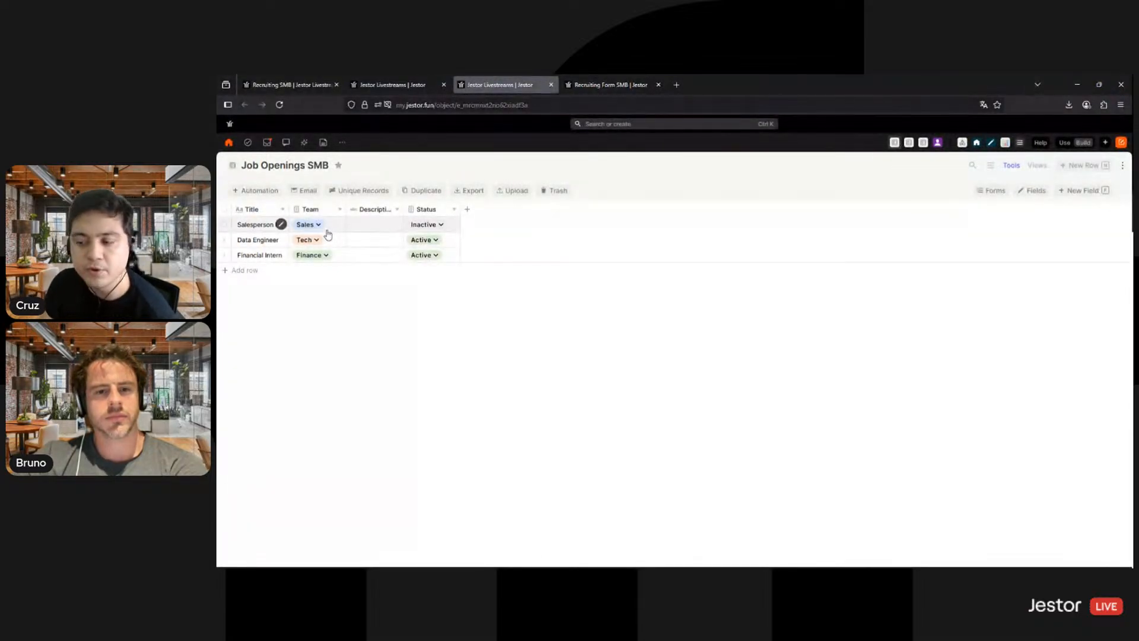
click(315, 84)
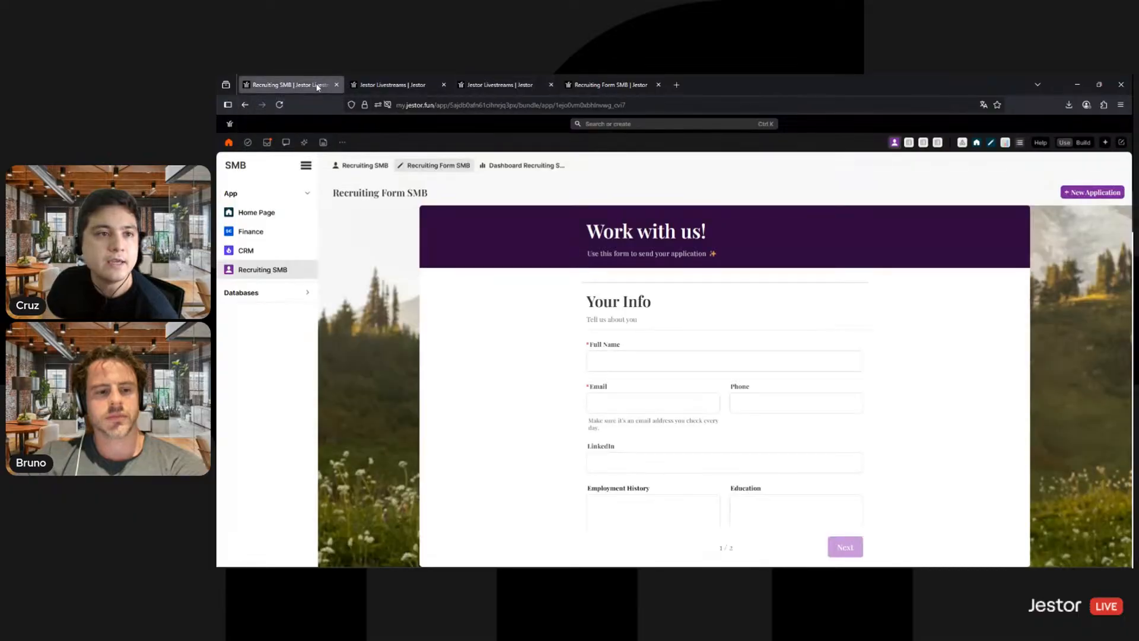
click(525, 165)
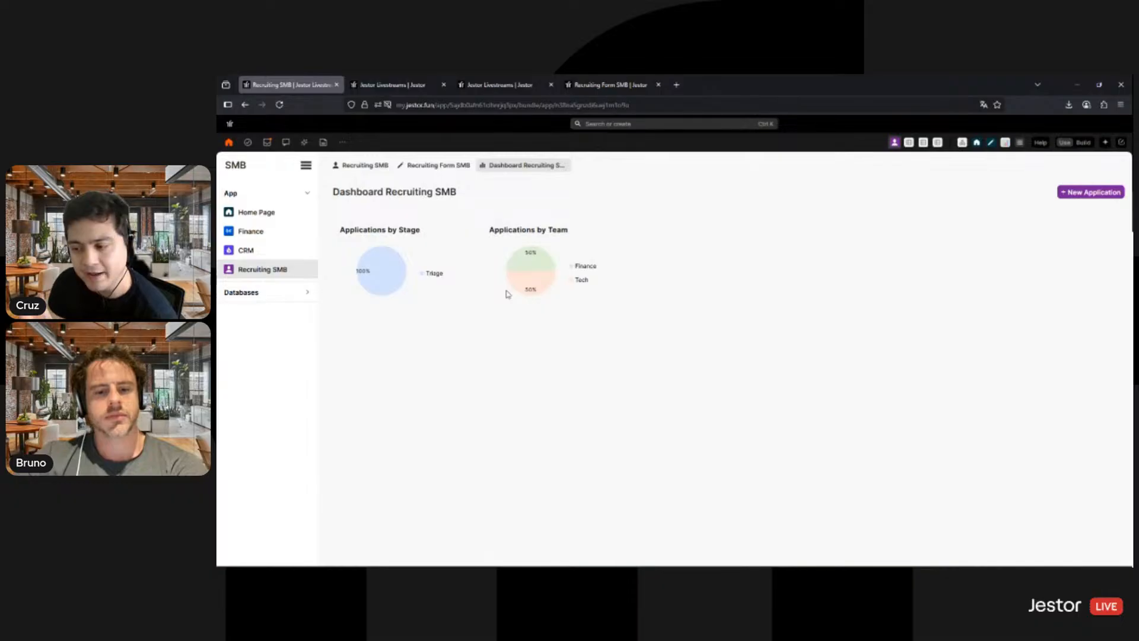
- Open the Data Engineer applicant's card from the Recruiting SMB kanban's Triage stage, examine its email draft and close the record
click(363, 166)
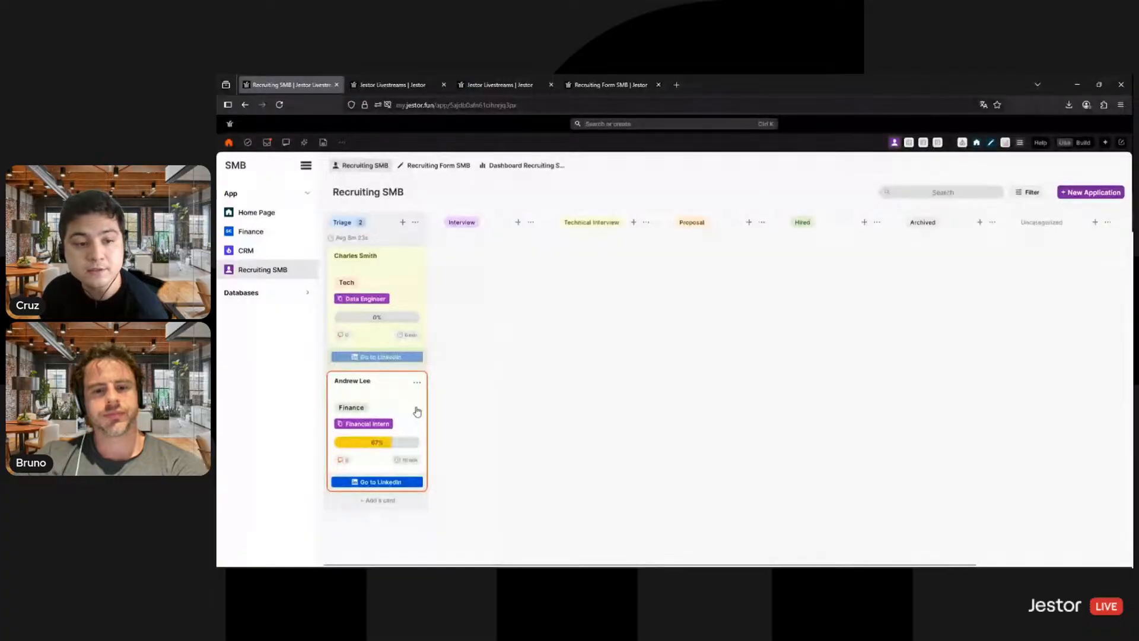
click(409, 286)
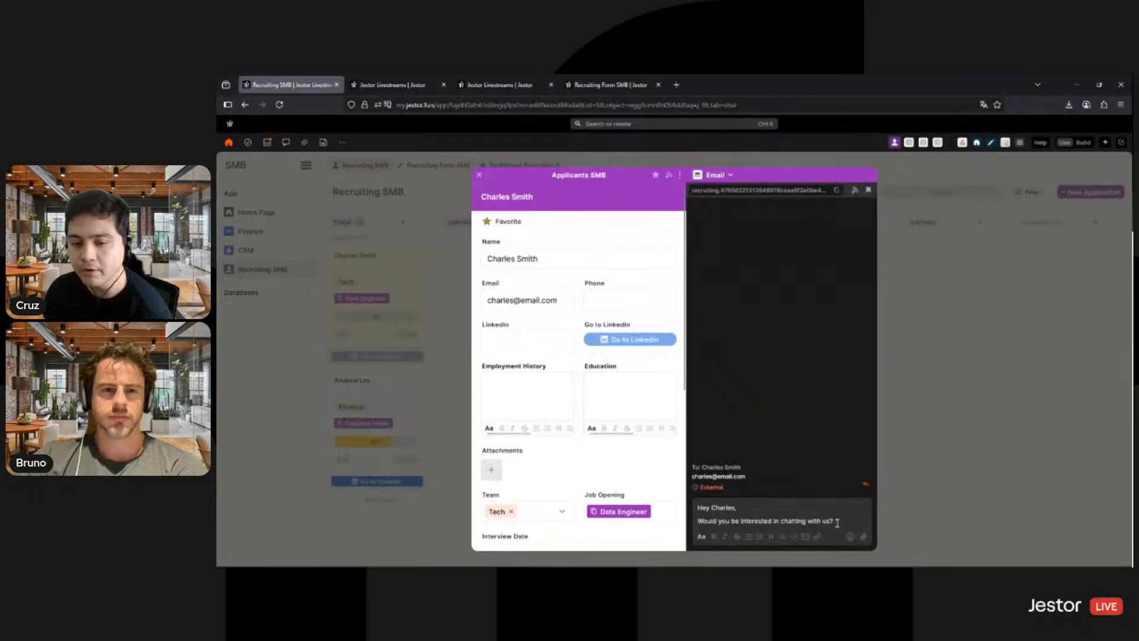
click(706, 507)
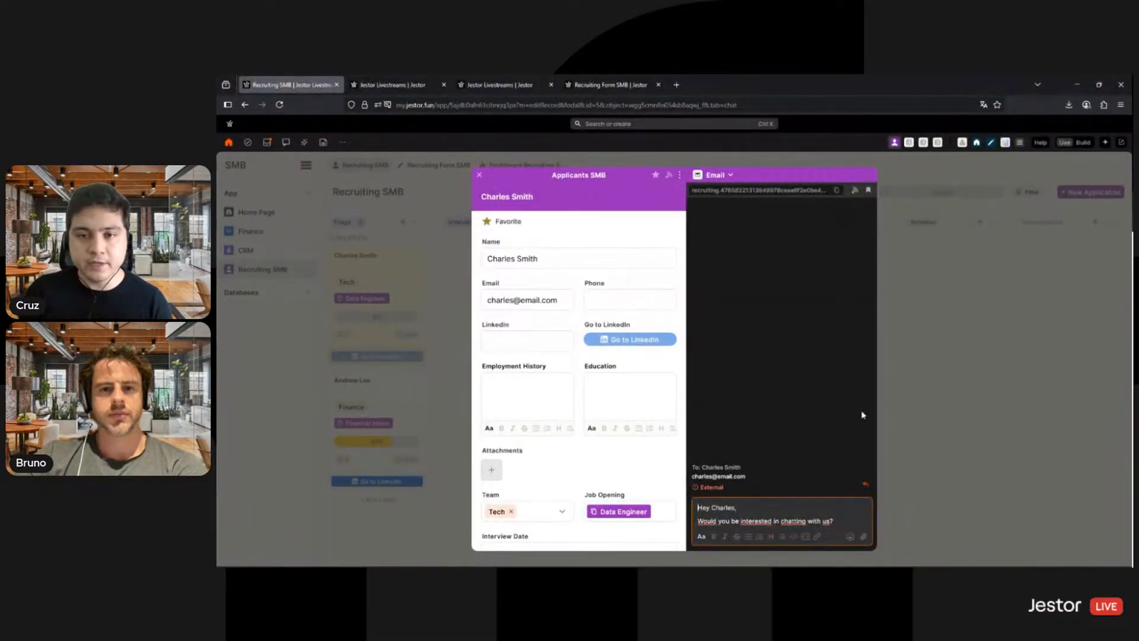
click(933, 401)
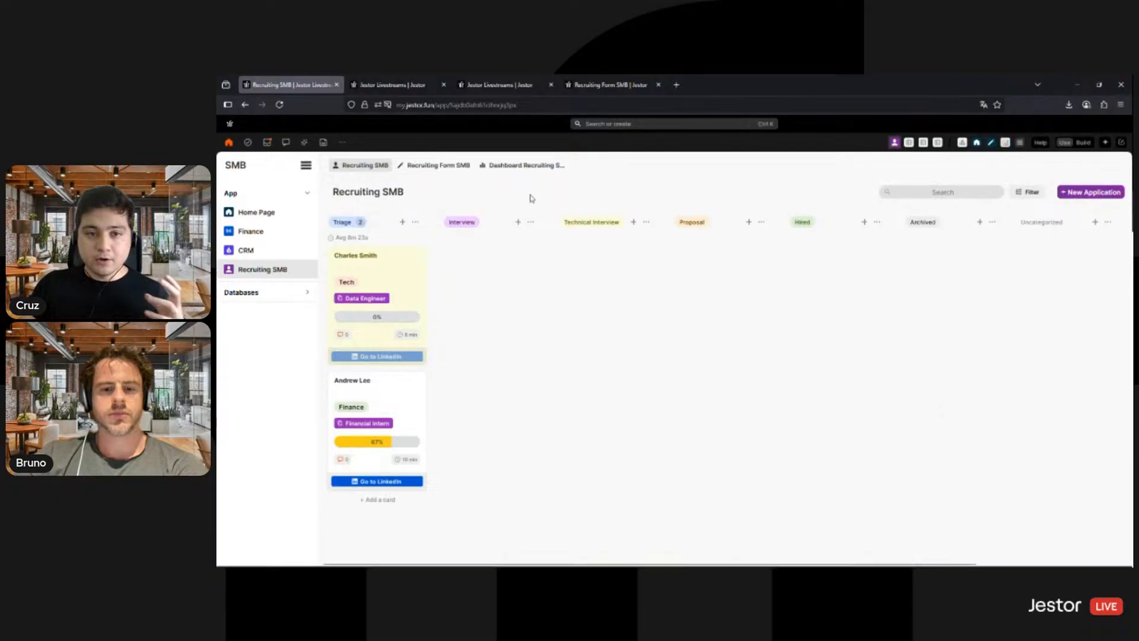
- Revisit the recruiting app's dashboard and form pages, and return to its Recruiting SMB kanban page
click(511, 168)
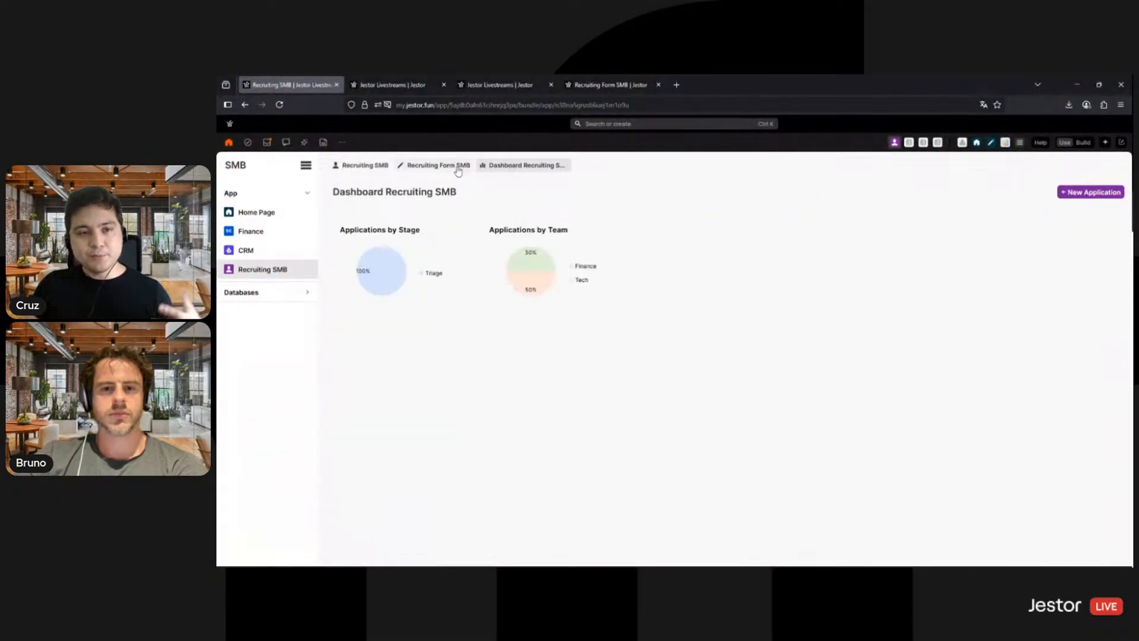
click(458, 169)
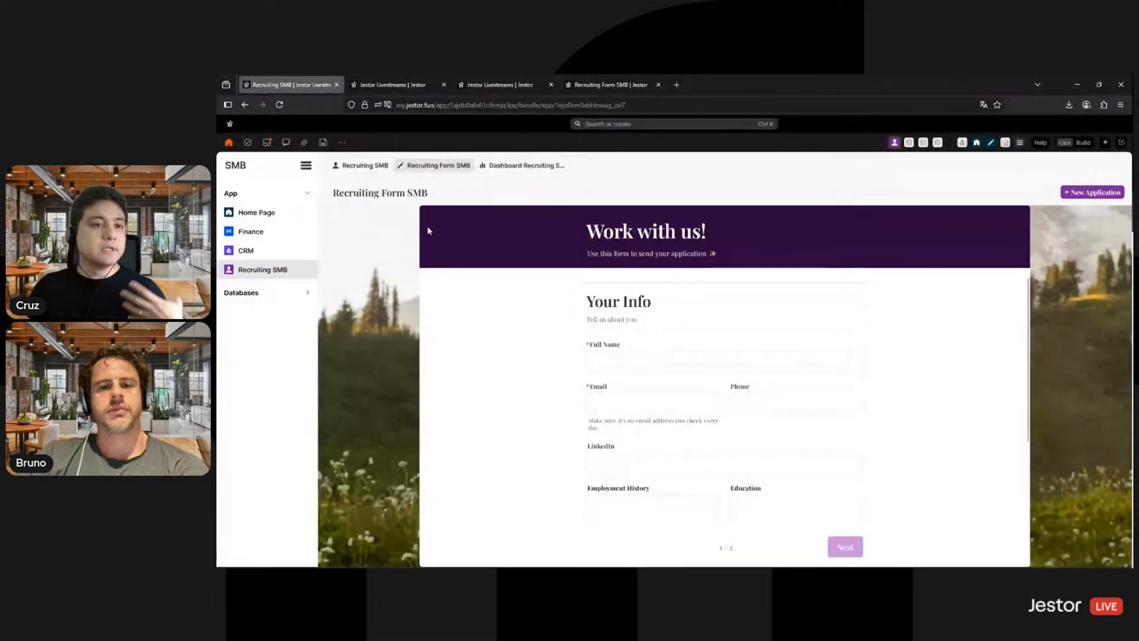
click(369, 170)
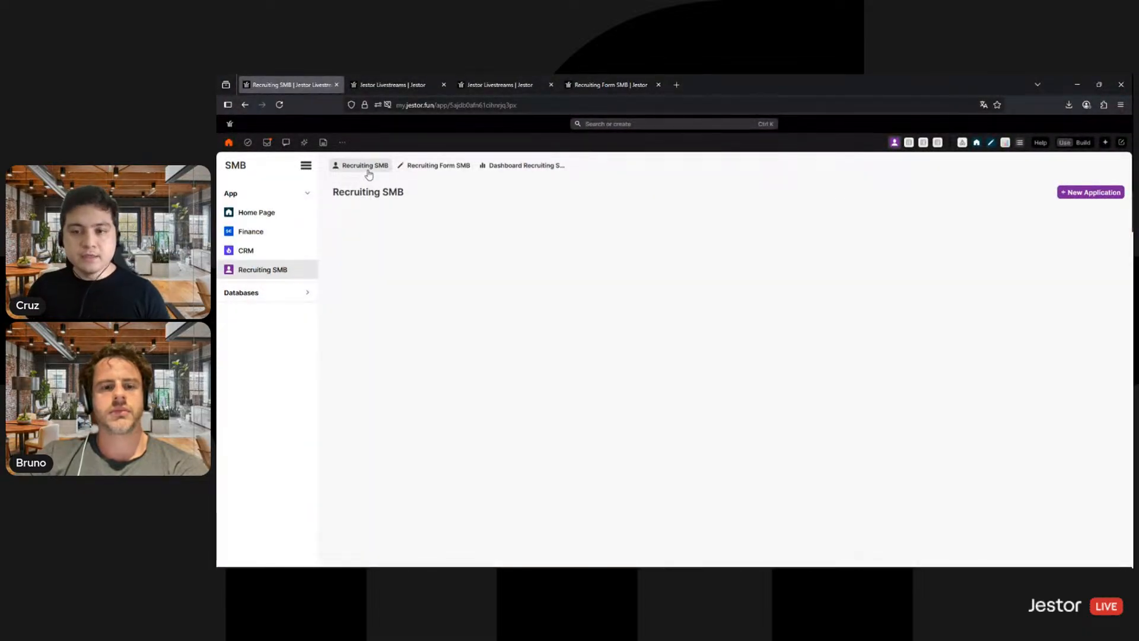